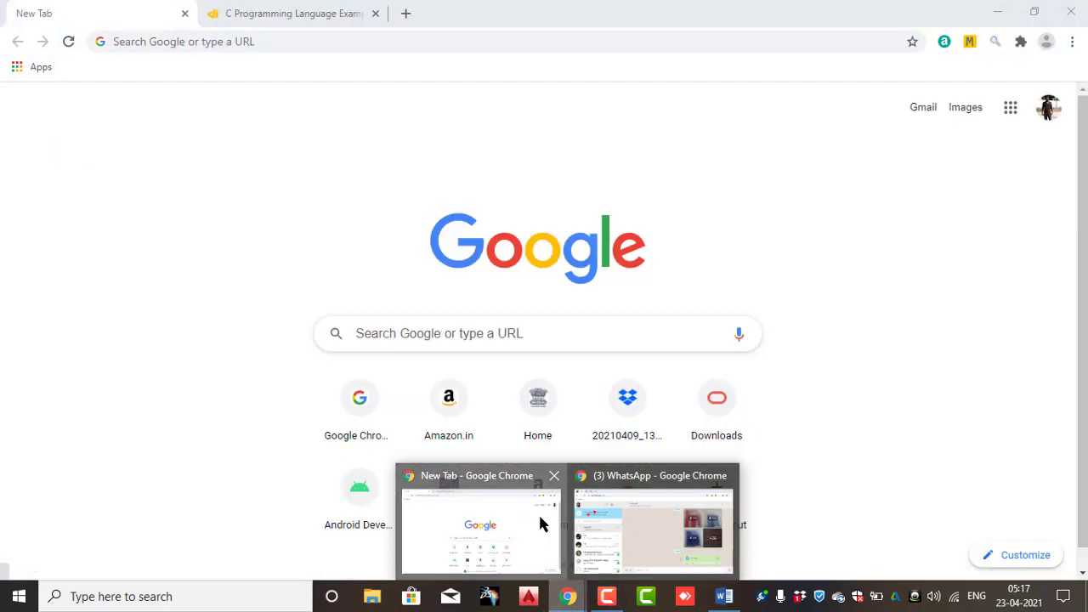
Close the empty browser window and open Seller Central's Add Products via Upload page
left_click(541, 523)
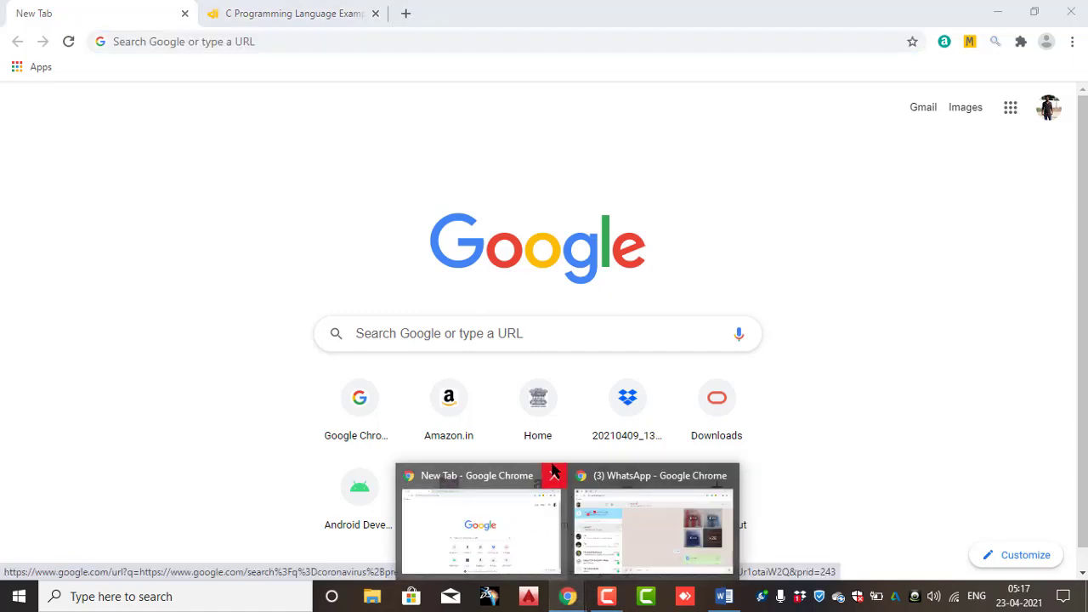
left_click(553, 475)
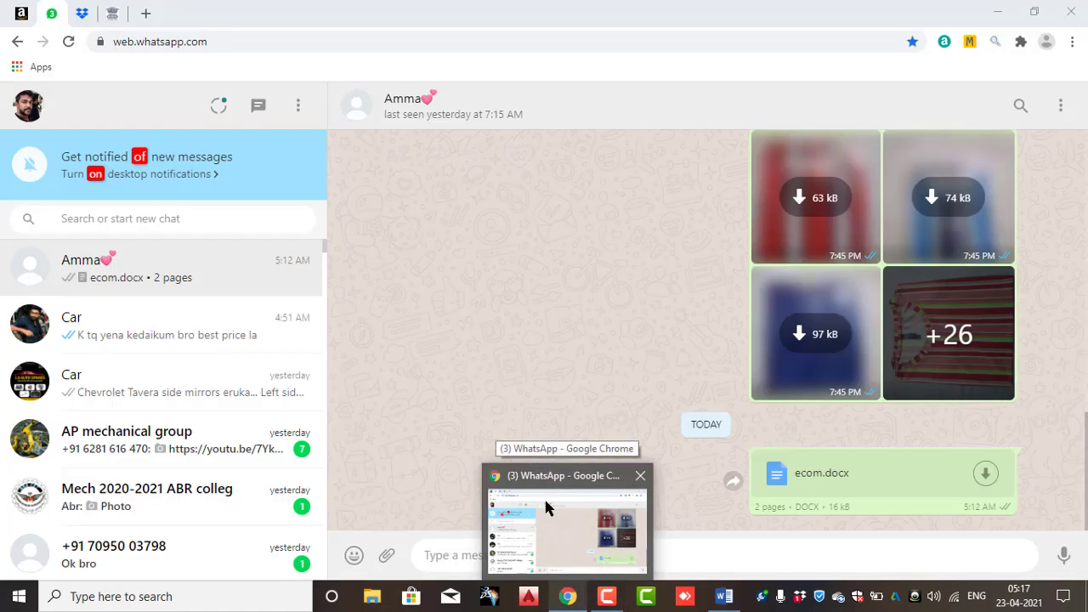
left_click(545, 502)
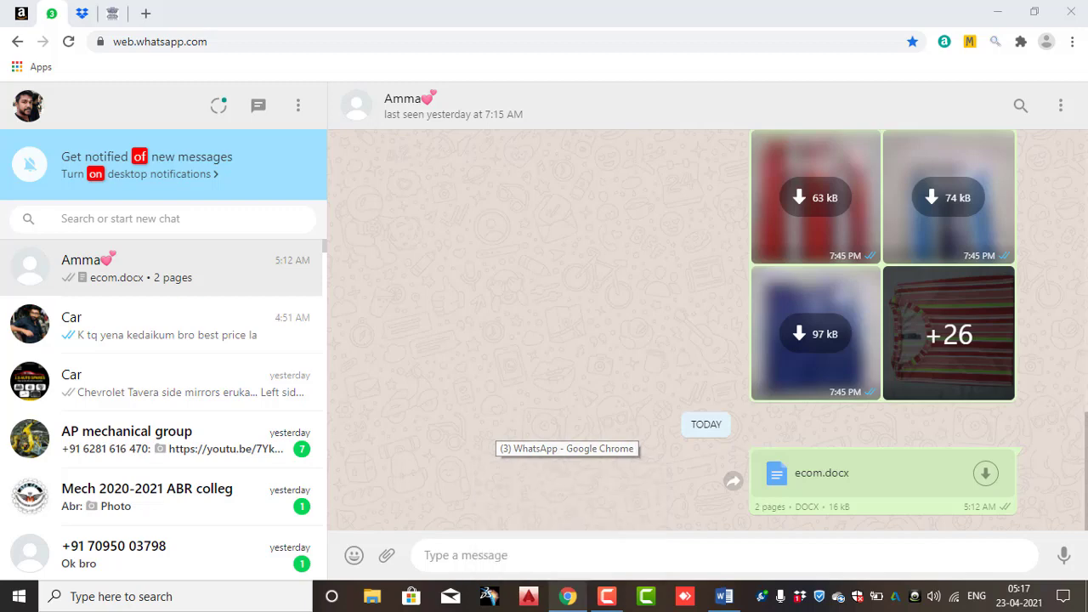
left_click(33, 13)
mouse_move(119, 130)
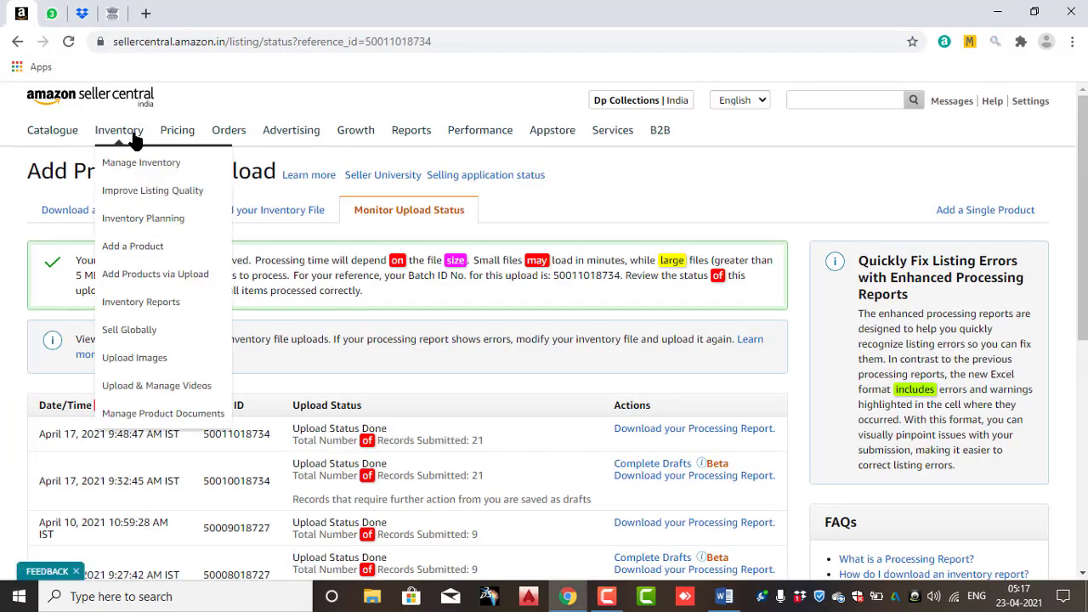
left_click(157, 274)
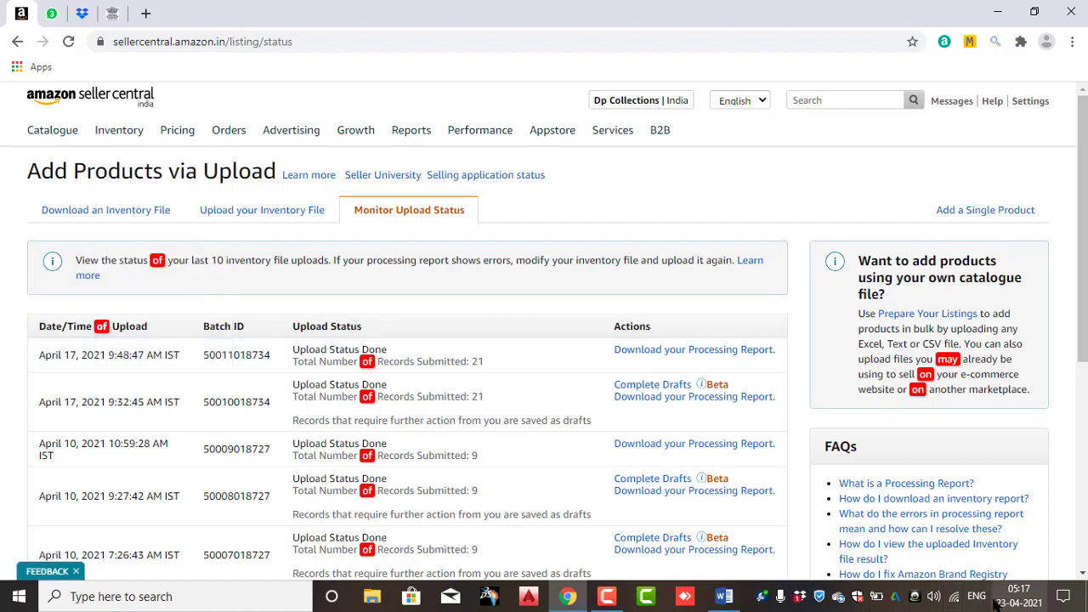
Switch the Wi-Fi connection from the dp network to the Redmi network
left_click(953, 596)
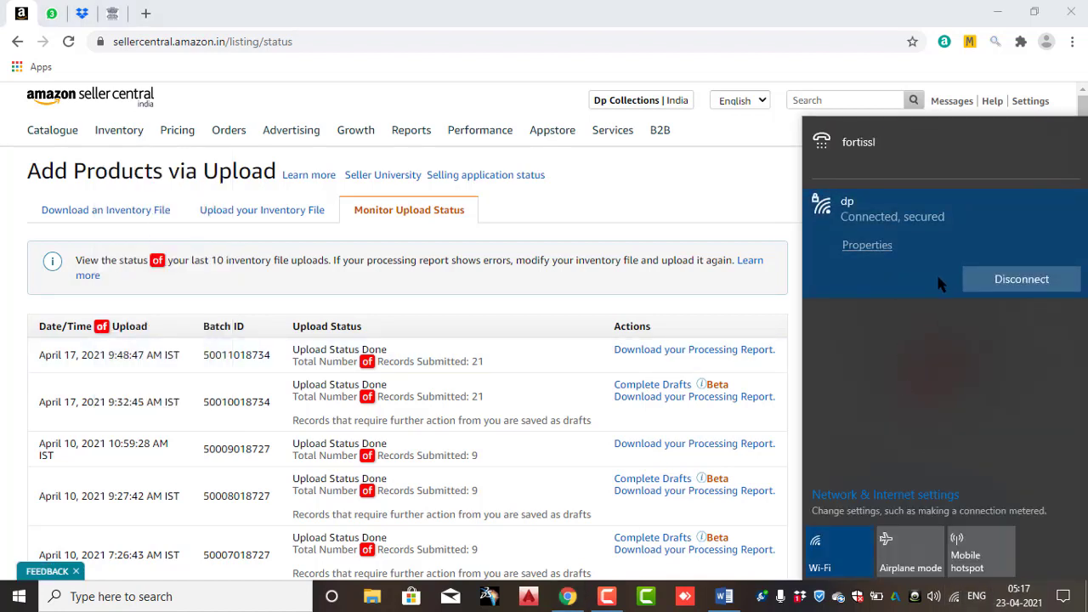
left_click(988, 285)
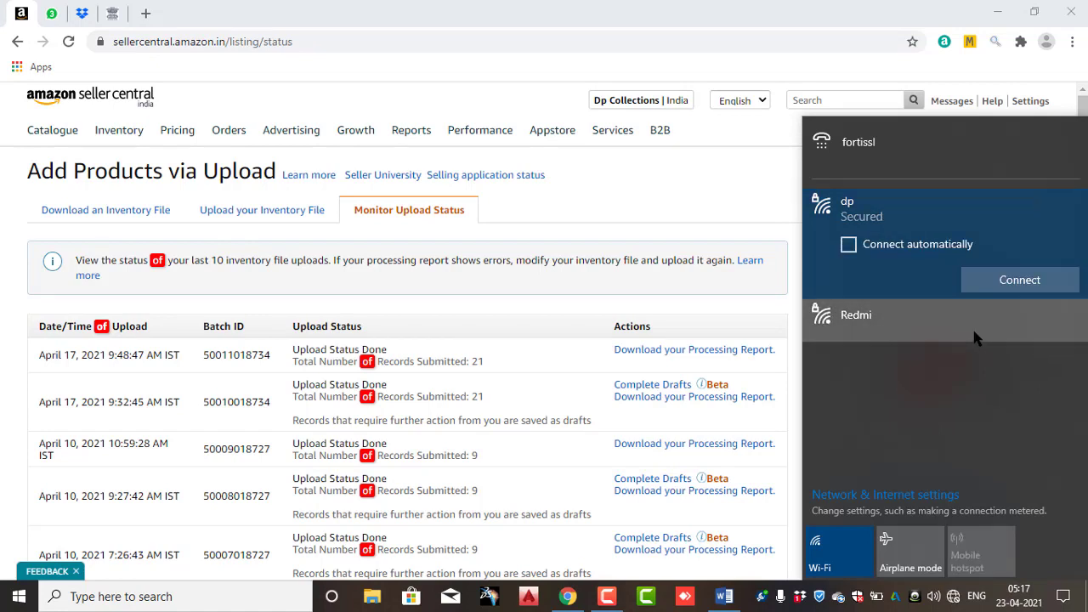
left_click(976, 338)
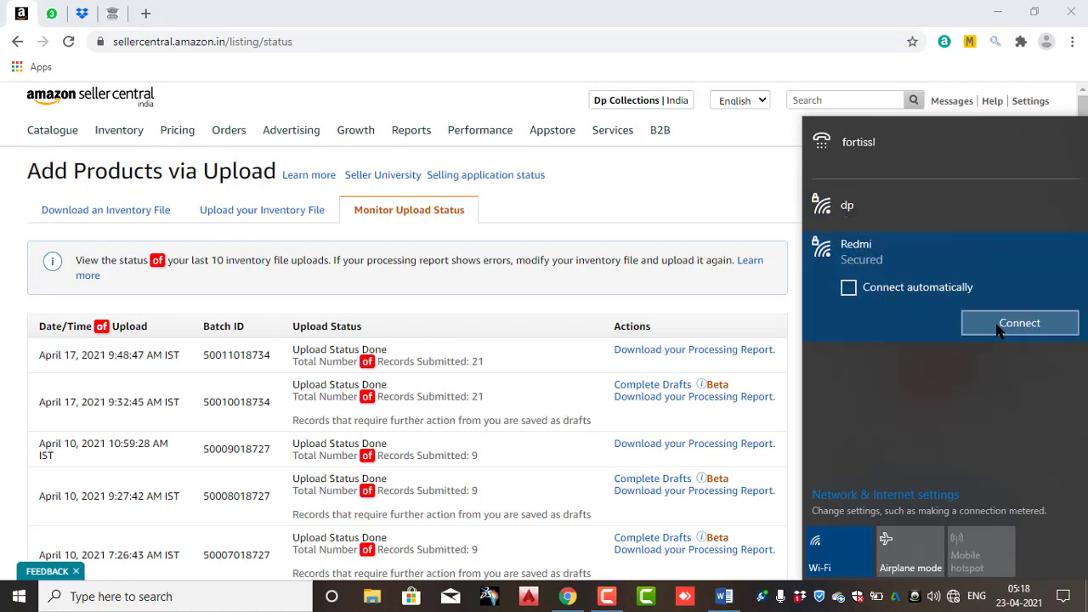
left_click(999, 329)
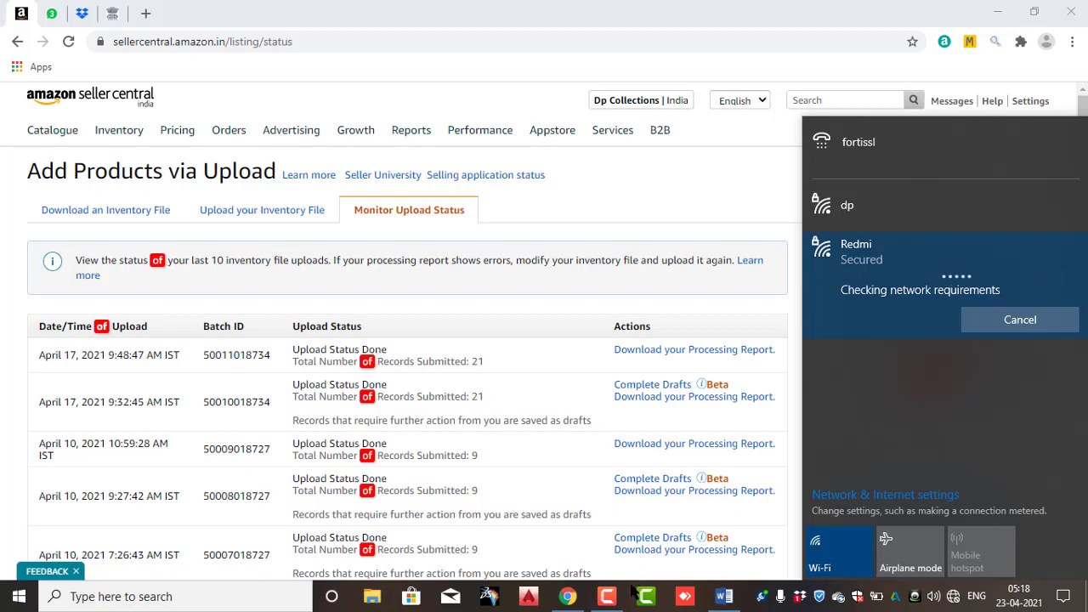
mouse_move(606, 595)
left_click(600, 554)
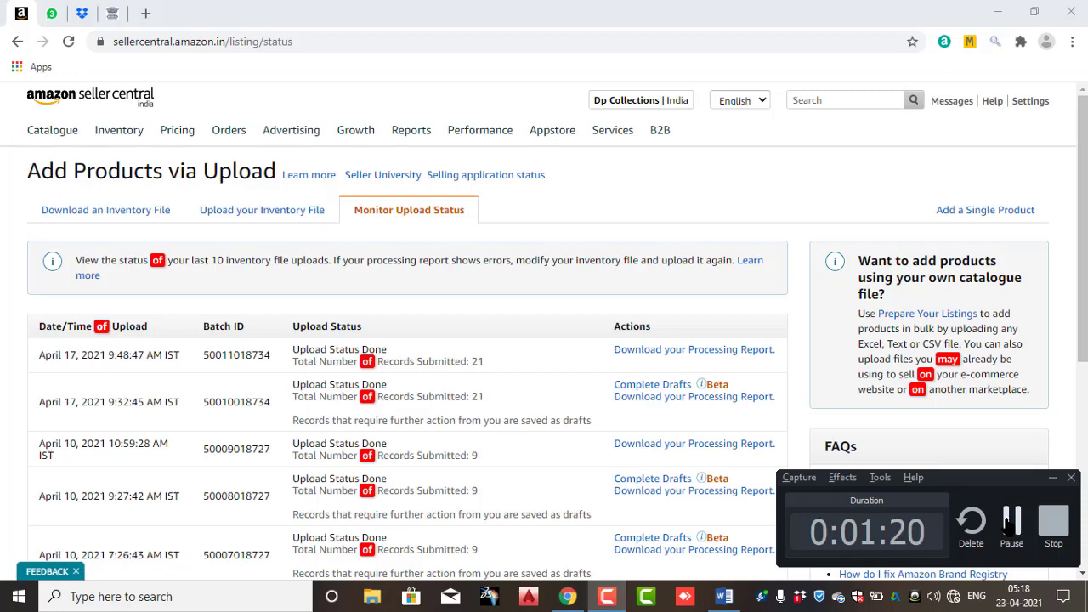
Reload Add Products via Upload and move from the Upload tab to the Download an Inventory File tab
left_click(1052, 477)
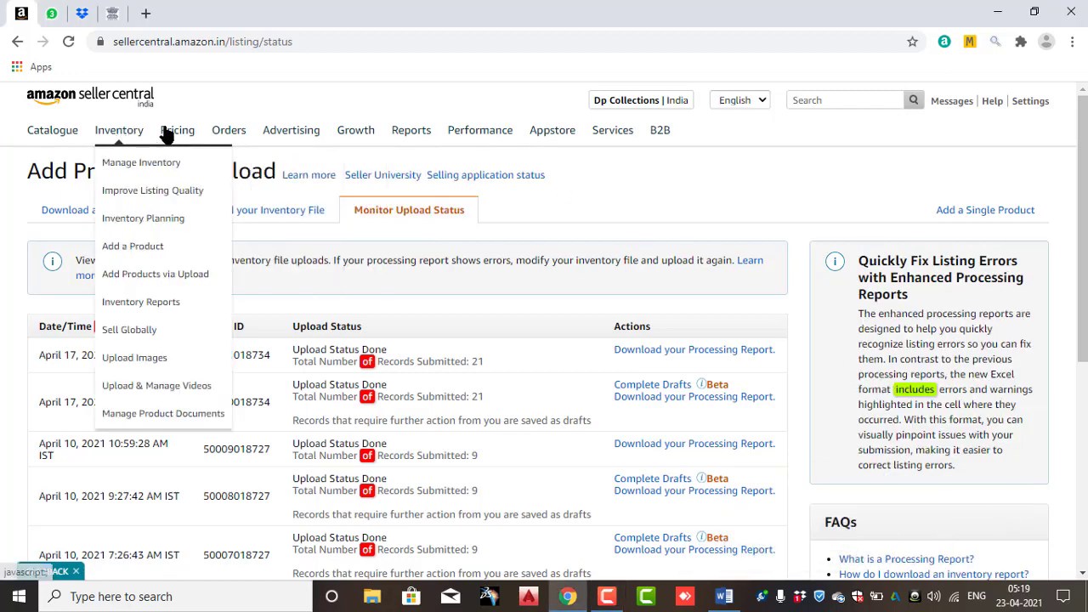
mouse_move(119, 130)
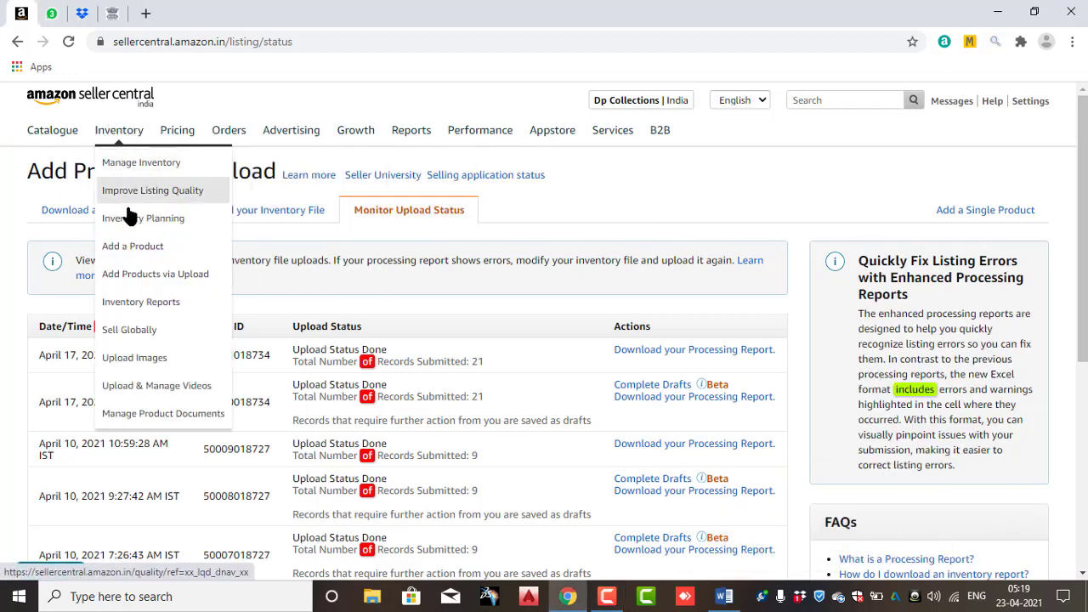
left_click(149, 274)
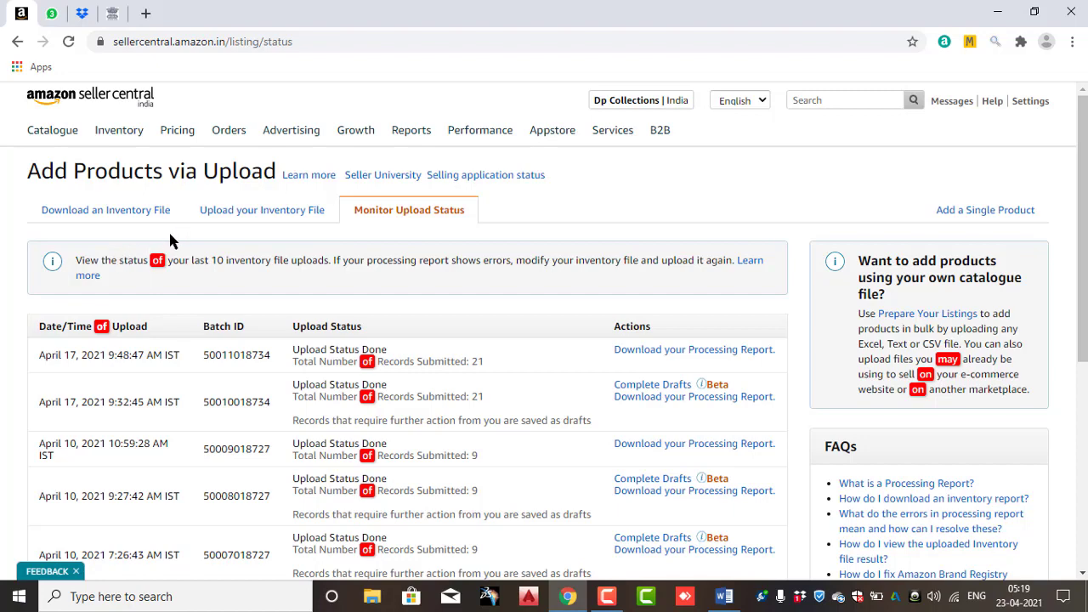
left_click(242, 218)
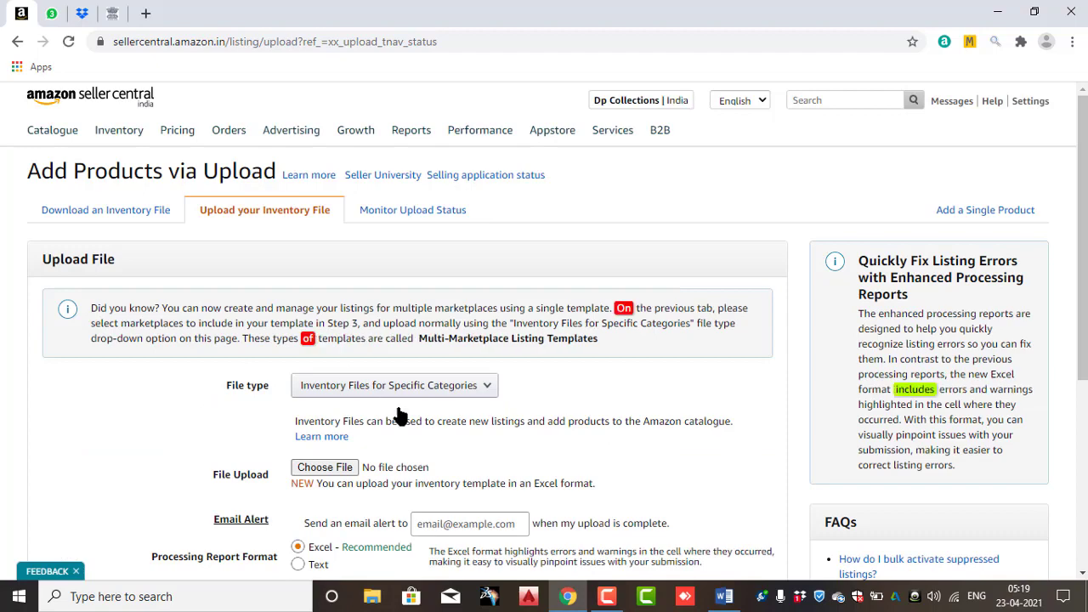
scroll(510, 412, "down", 2)
scroll(430, 315, "up", 2)
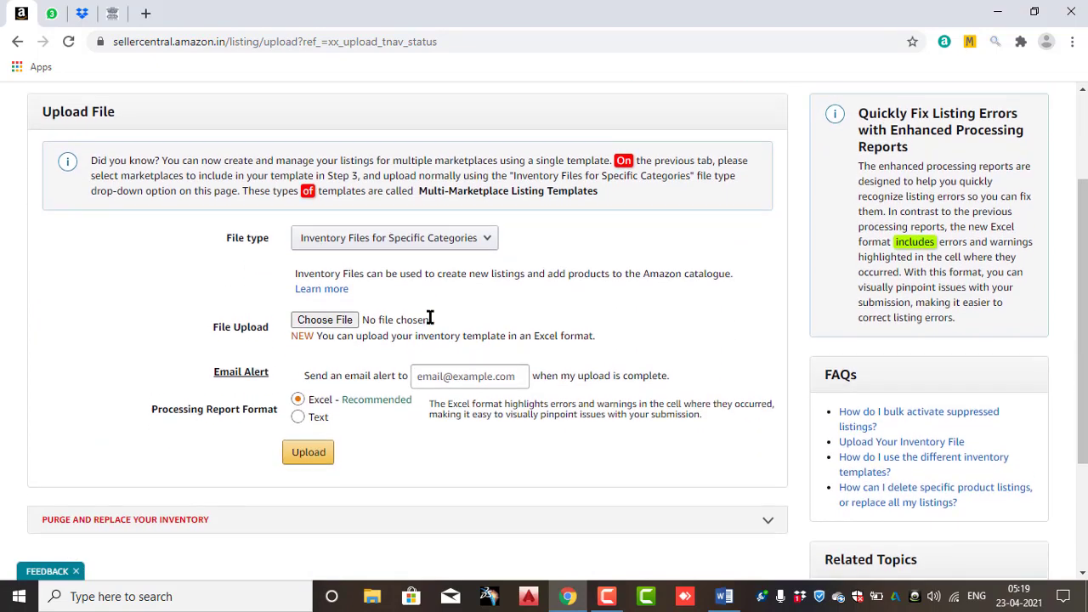
left_click(106, 210)
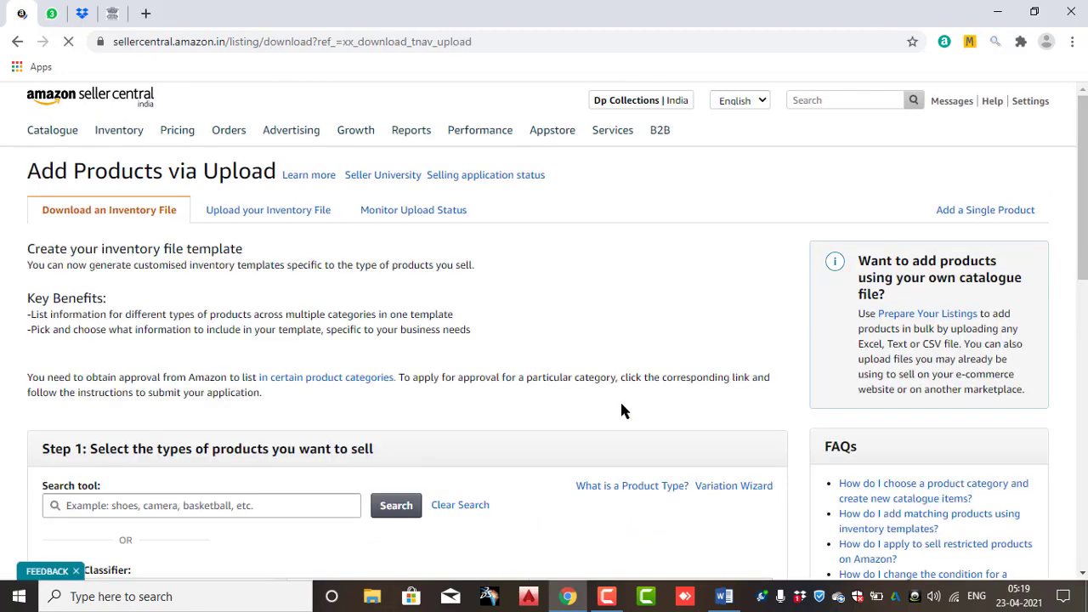
Expand Clothing & Accessories and then Men in the Product Classifier
scroll(621, 411, "down", 4)
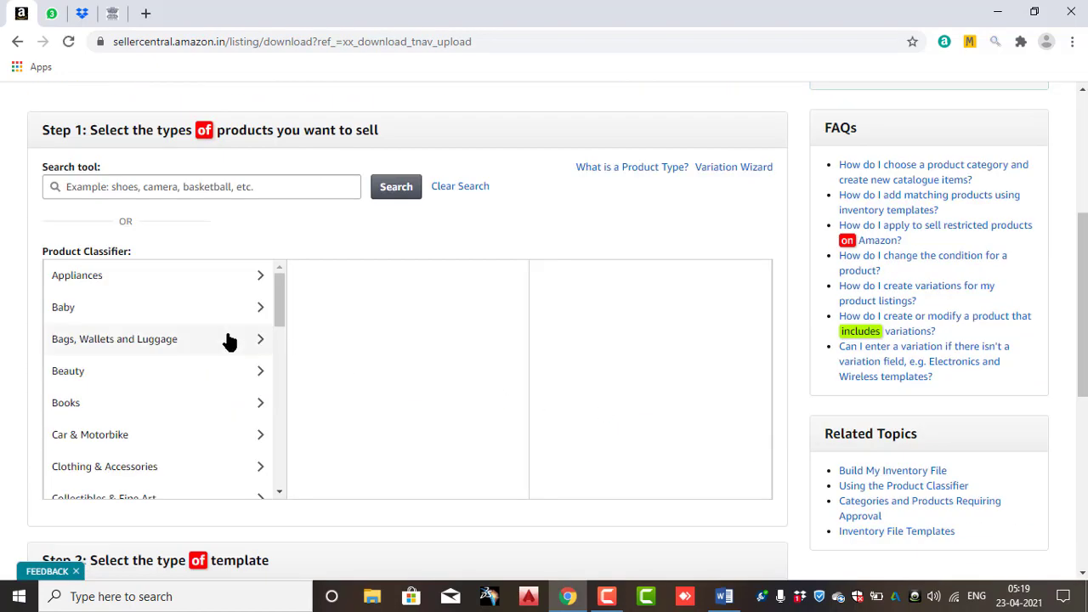
scroll(195, 396, "down", 1)
scroll(194, 415, "down", 1)
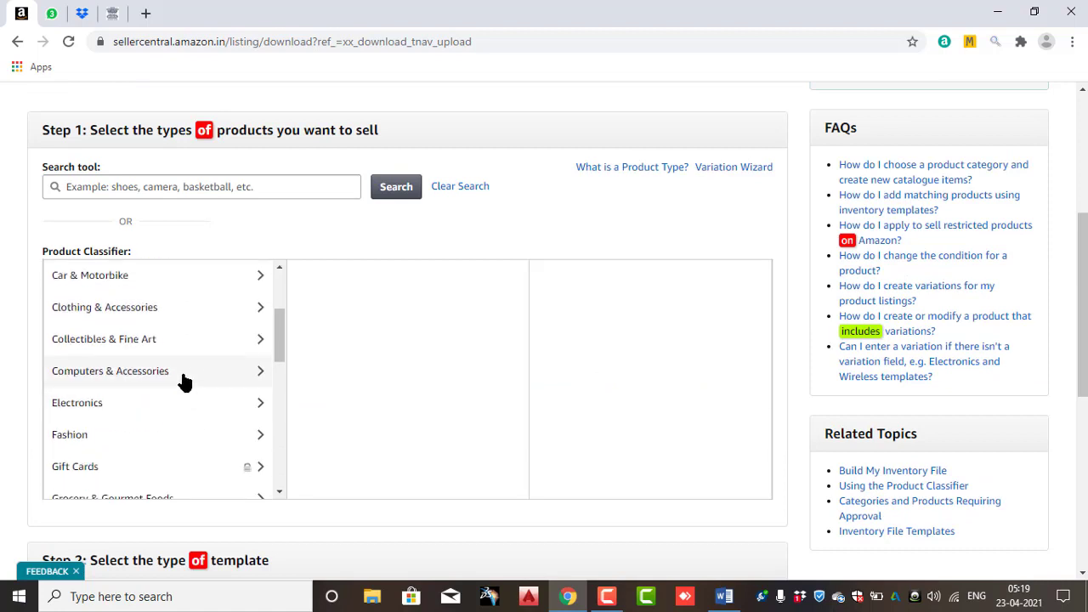
scroll(180, 377, "down", 1)
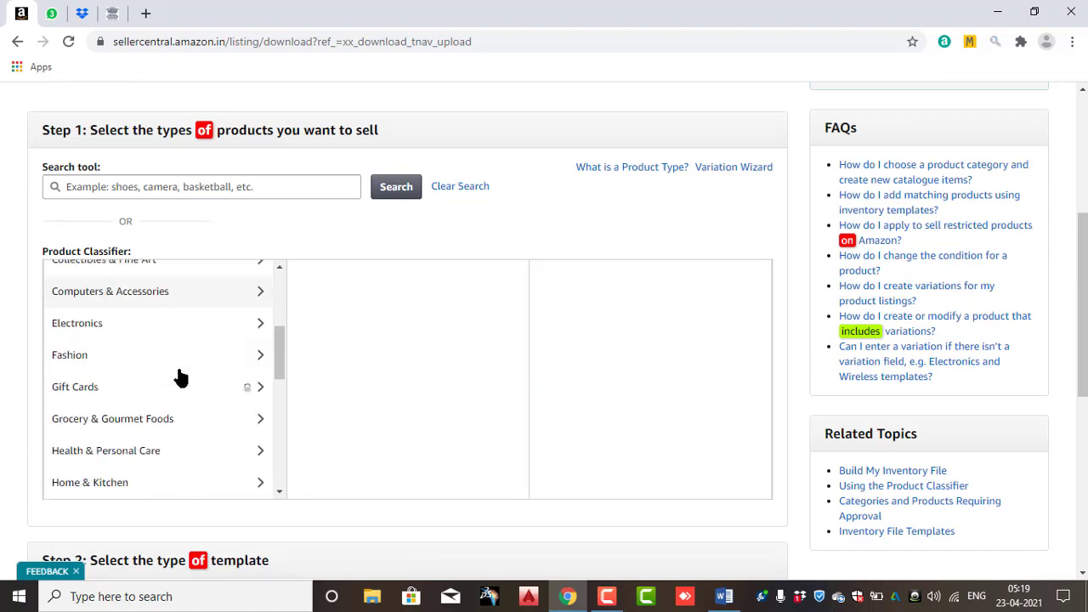
scroll(180, 376, "up", 3)
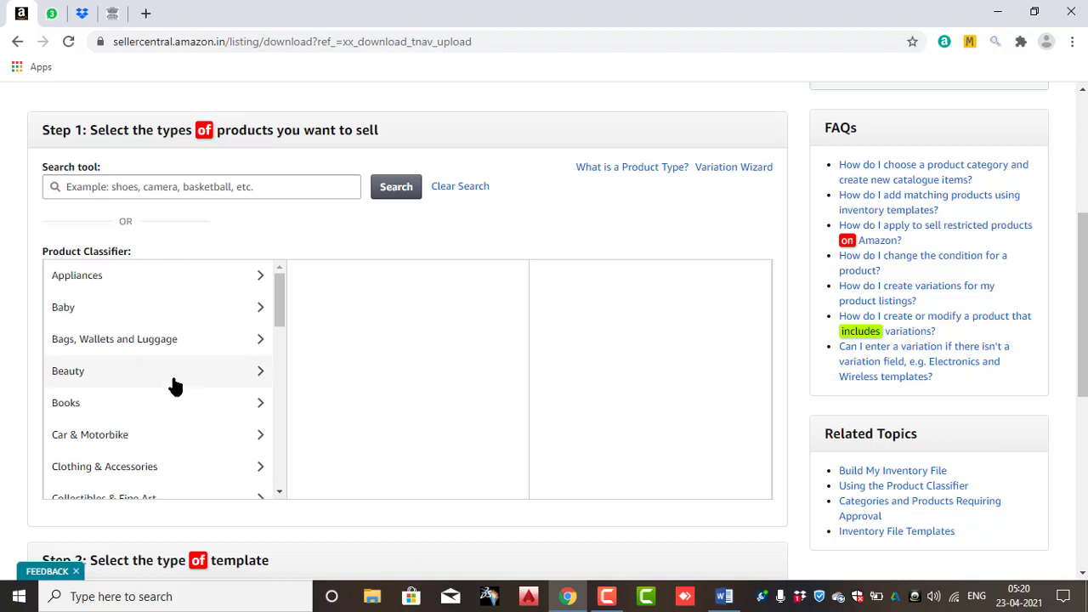
left_click(160, 481)
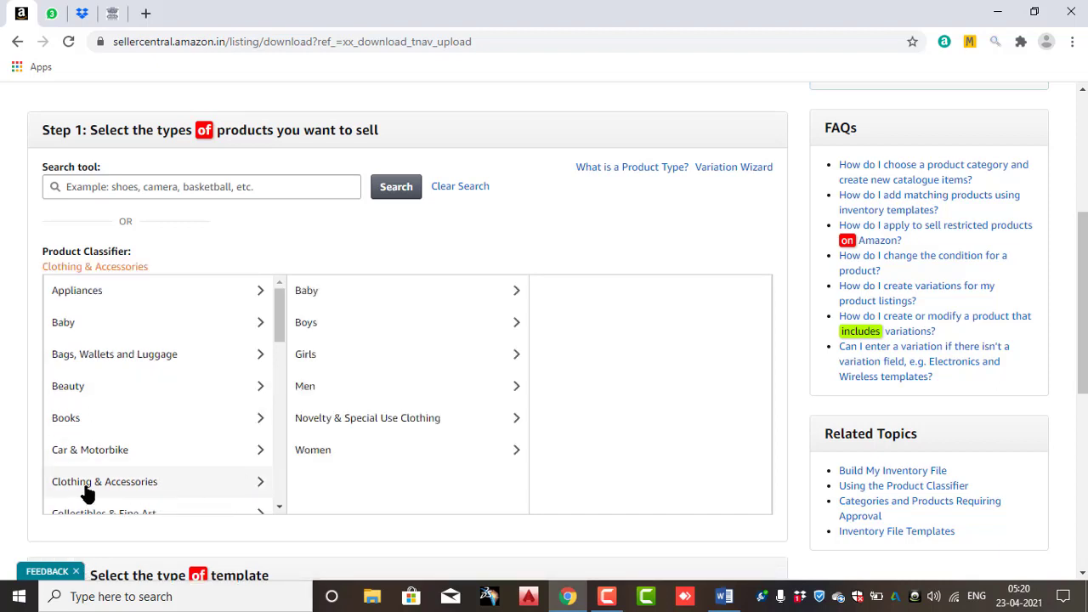
left_click(337, 389)
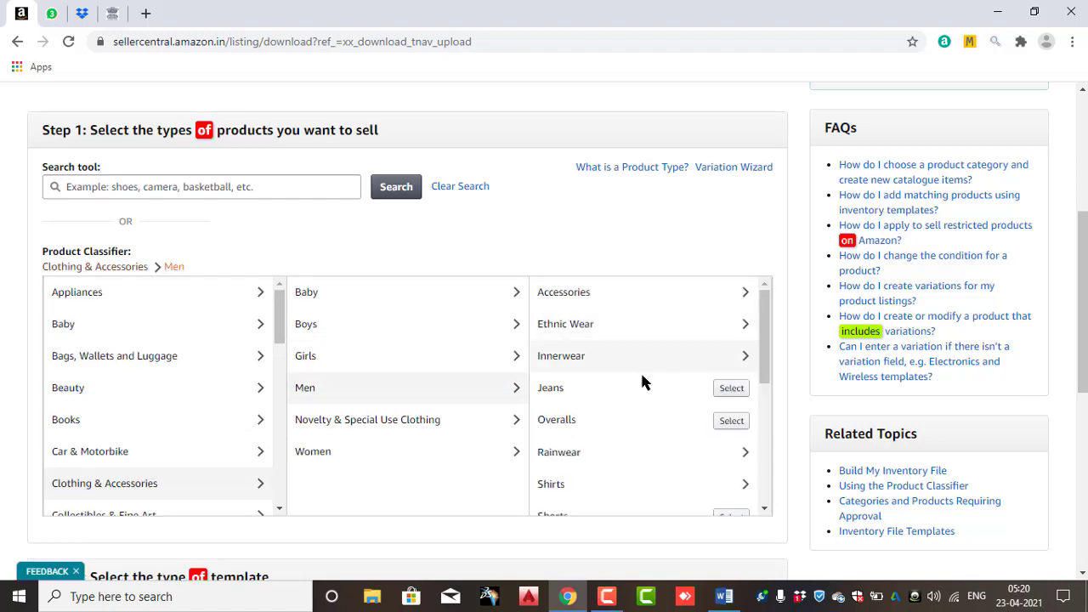
Find and expand the Shirts subcategory under Men
scroll(694, 434, "down", 1)
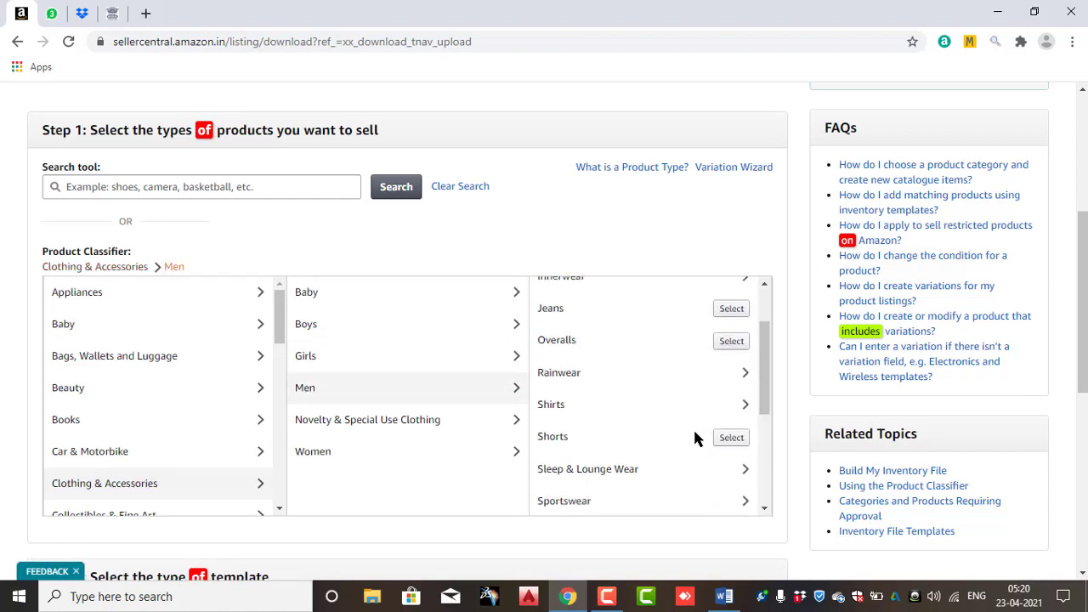
scroll(694, 438, "up", 1)
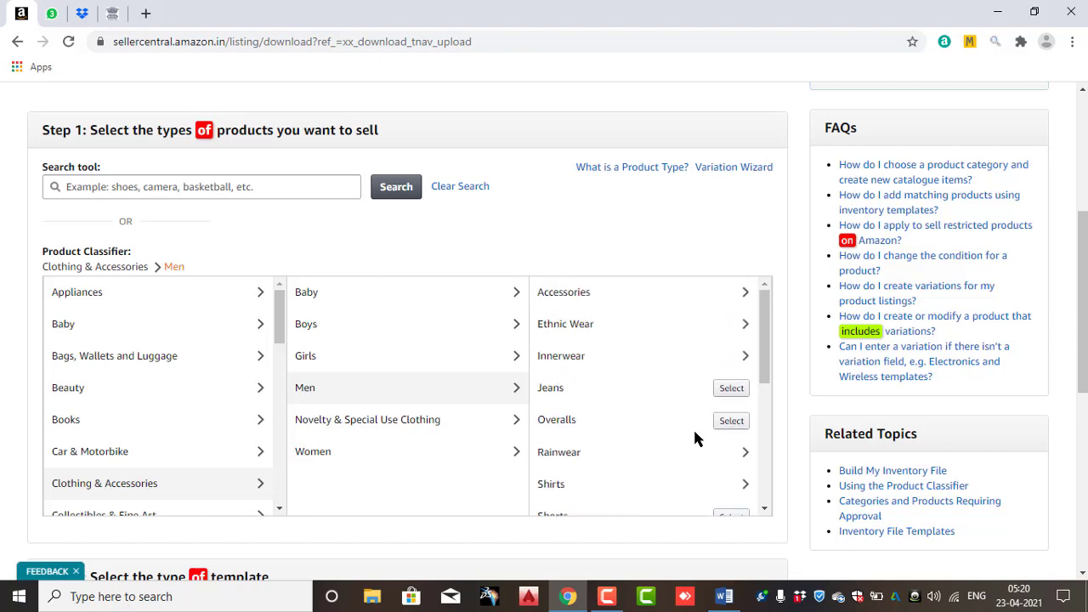
scroll(693, 434, "down", 4)
scroll(695, 438, "down", 3)
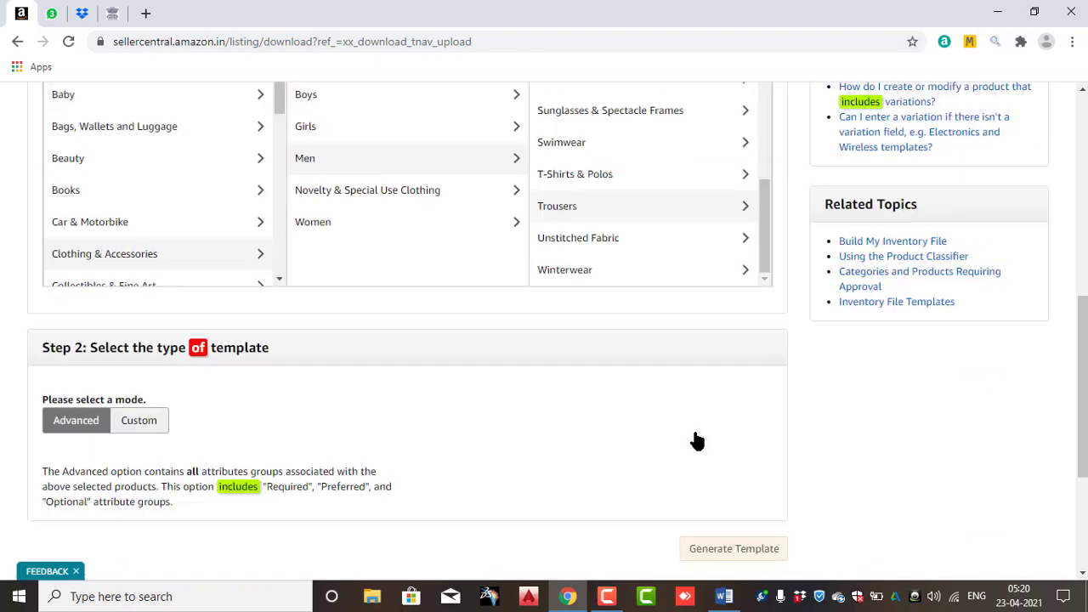
scroll(695, 440, "up", 1)
scroll(696, 440, "up", 3)
scroll(695, 440, "up", 1)
scroll(696, 441, "up", 1)
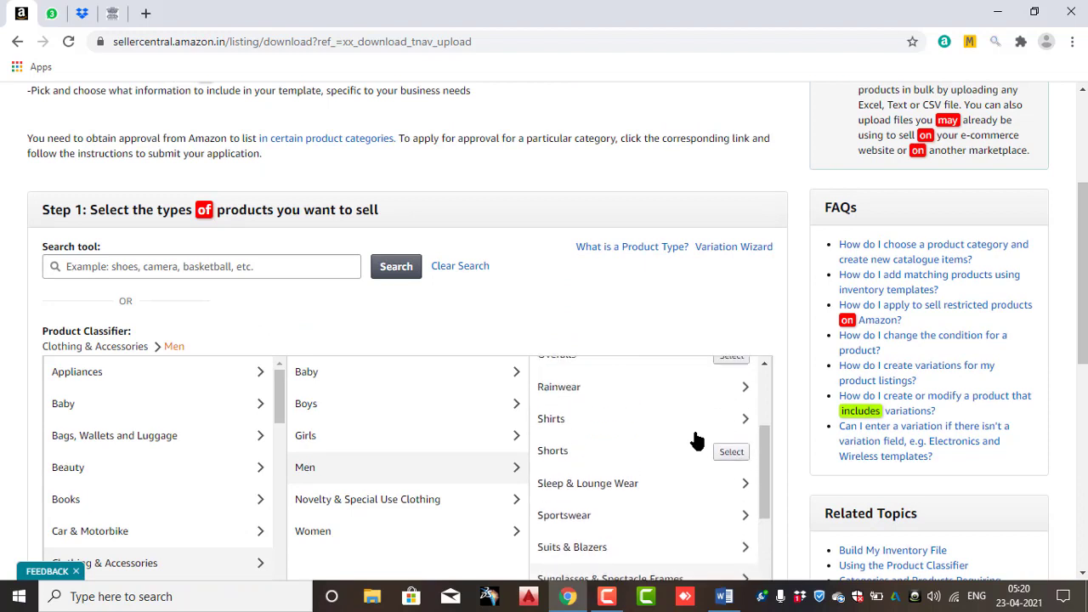
scroll(695, 440, "down", 1)
scroll(695, 440, "up", 2)
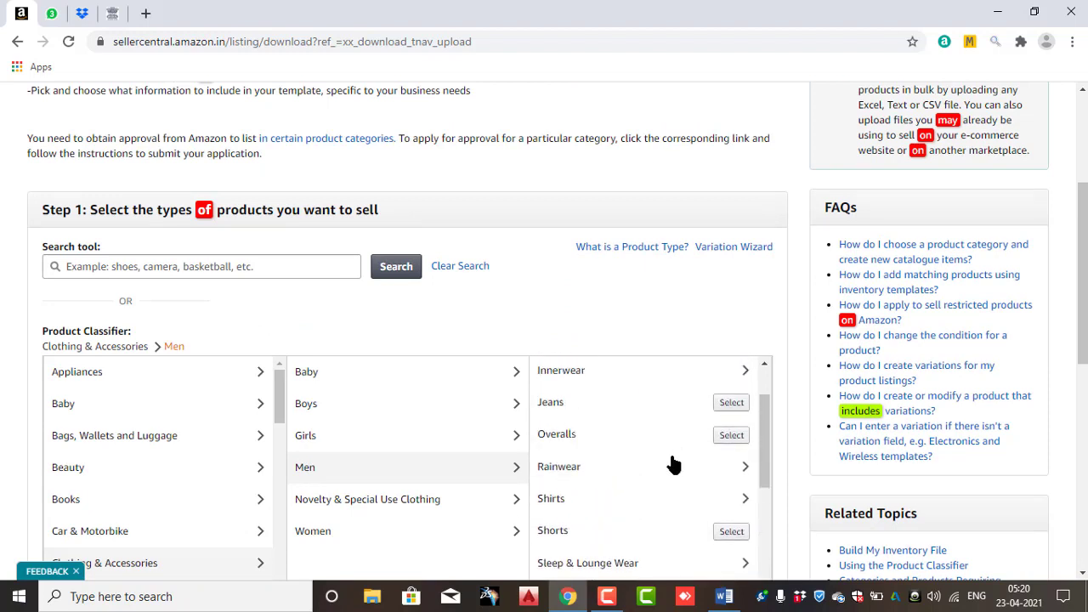
left_click(661, 500)
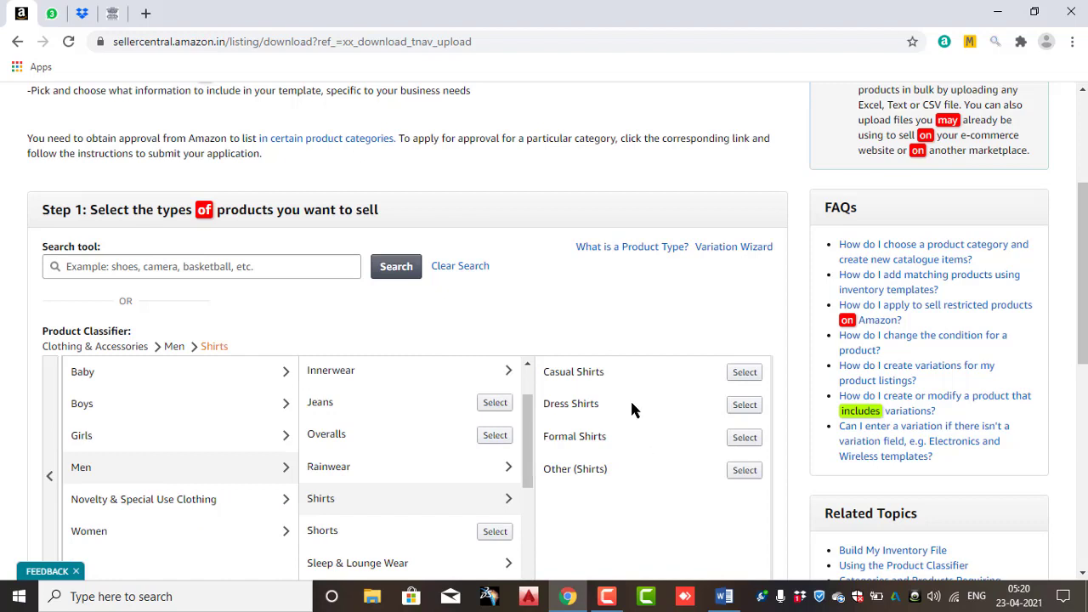
Select Other (Shirts) as the product type
left_click(744, 472)
scroll(714, 498, "down", 2)
scroll(704, 498, "down", 4)
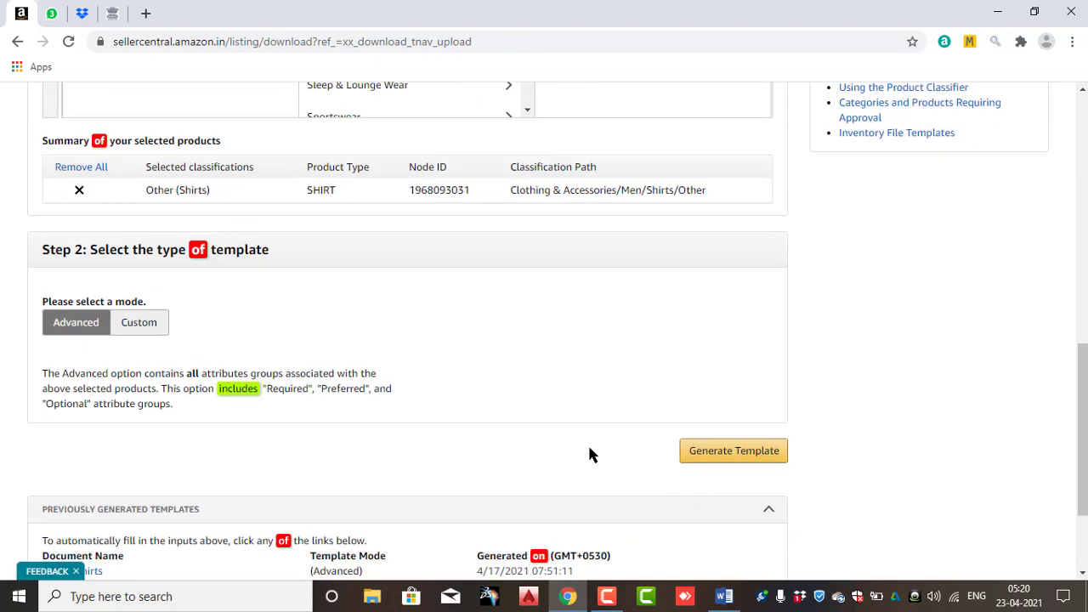
scroll(593, 455, "down", 2)
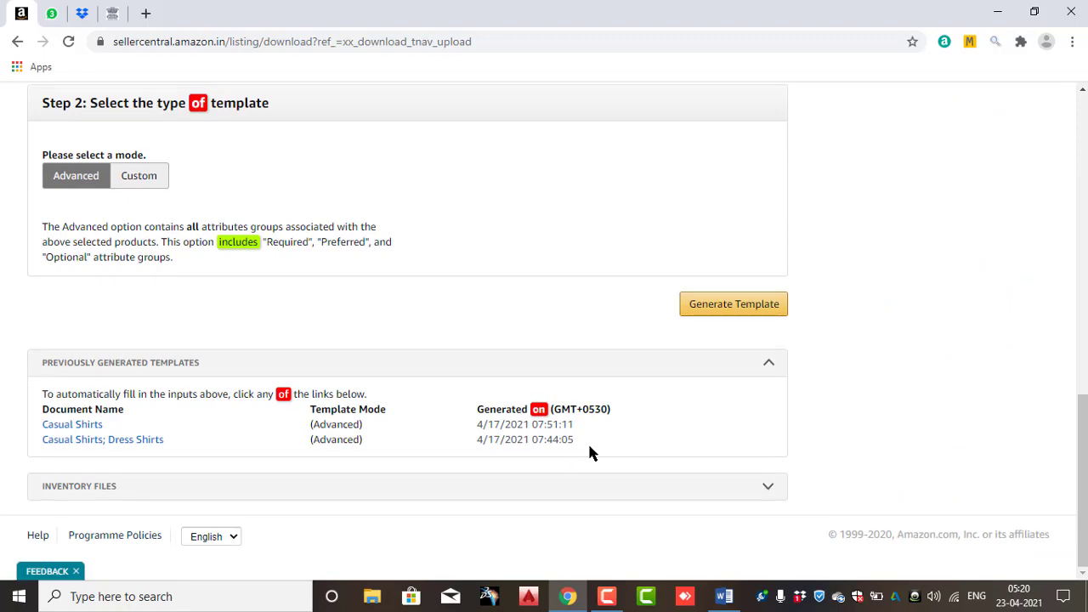
scroll(590, 451, "up", 5)
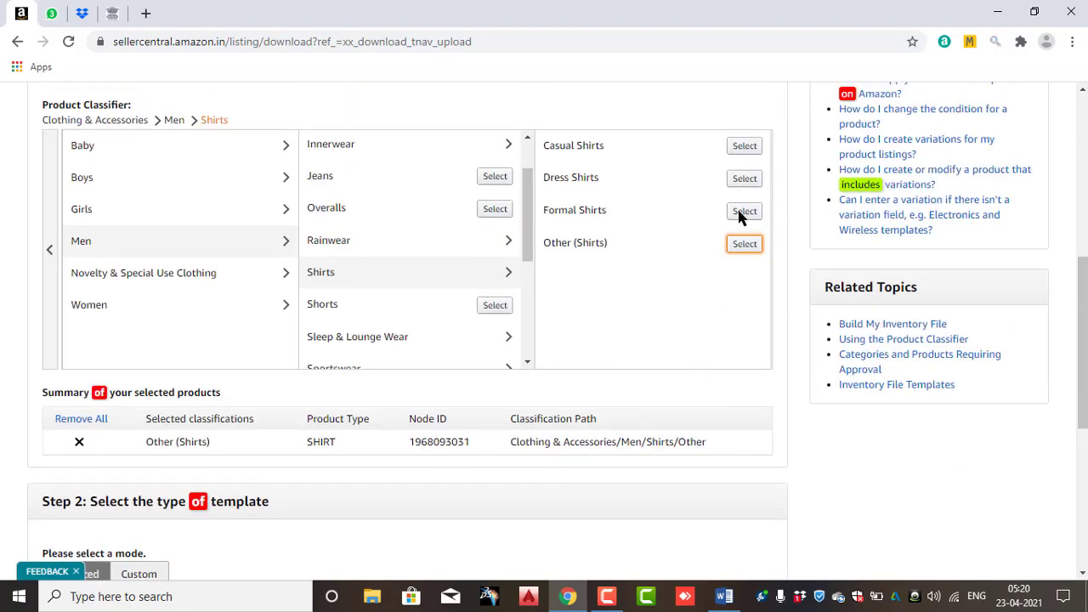
left_click(748, 248)
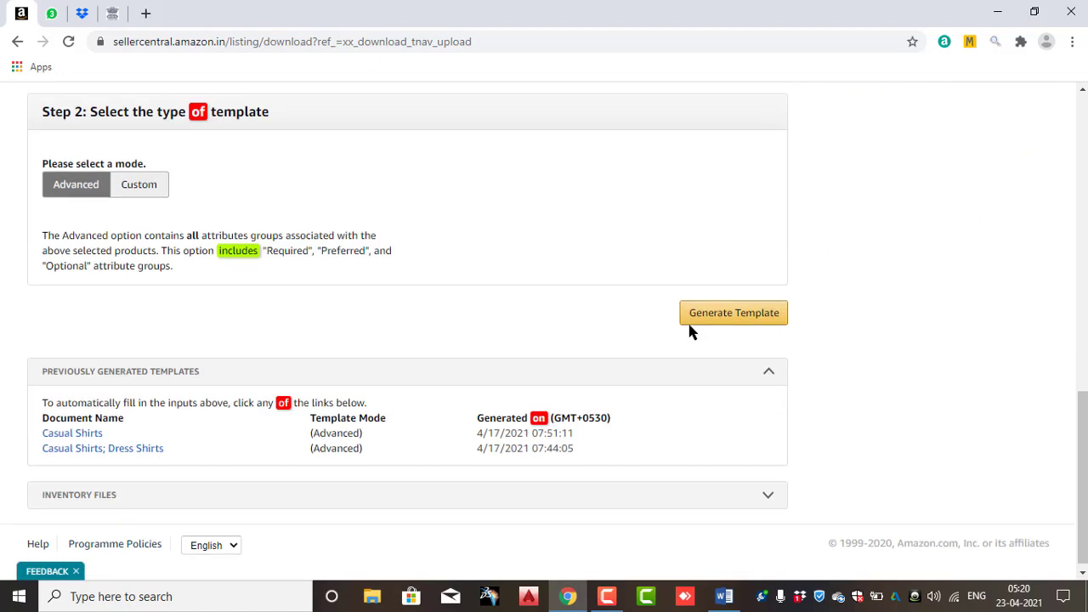
scroll(689, 332, "down", 3)
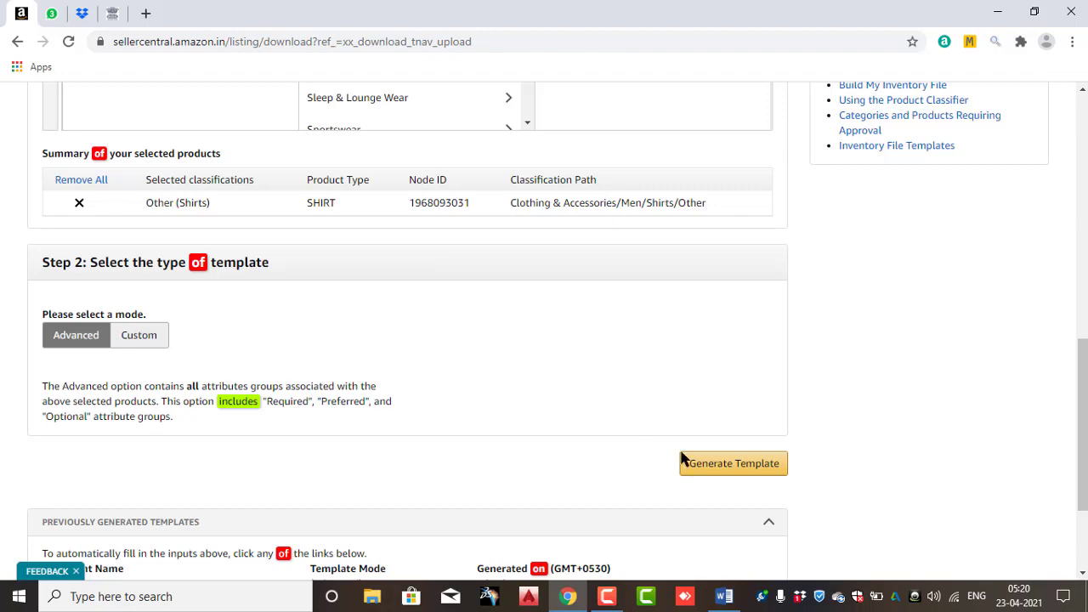
Generate the Other (Shirts) inventory template and cancel the failed download
left_click(702, 466)
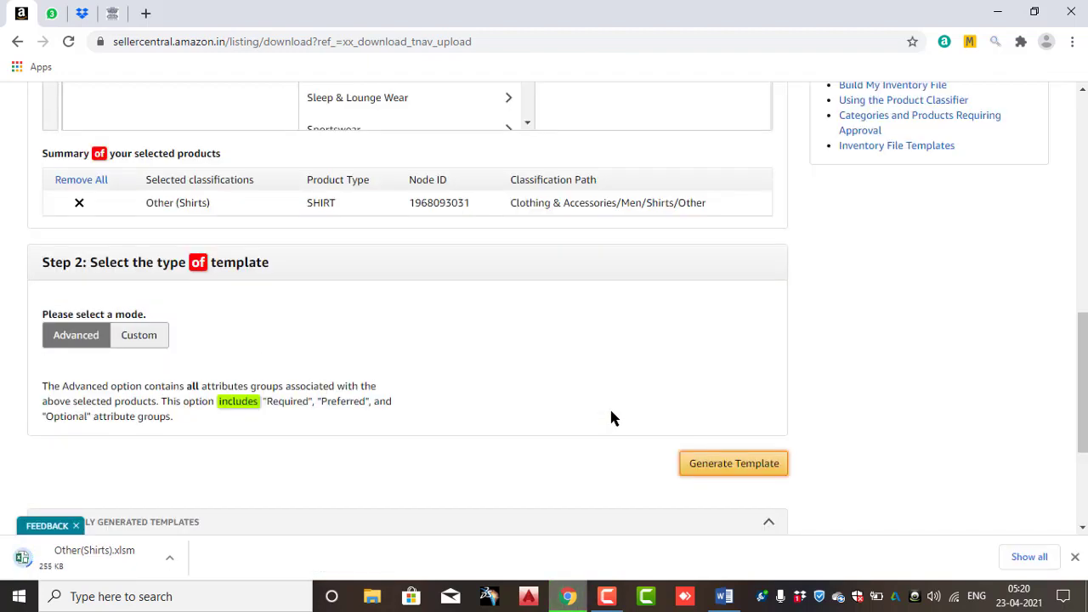
scroll(610, 416, "down", 2)
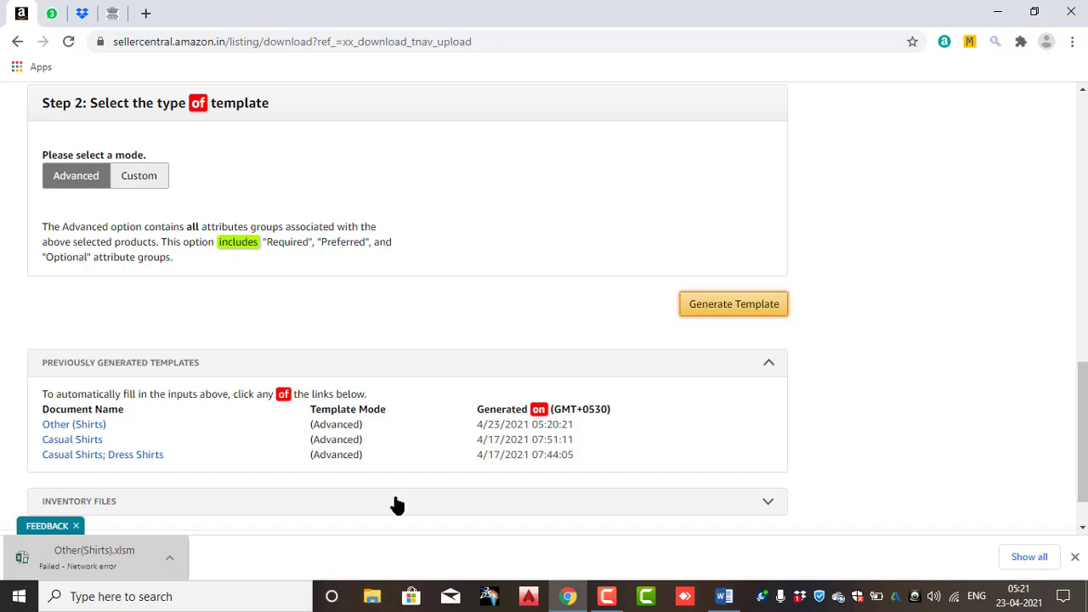
scroll(568, 437, "up", 4)
scroll(568, 437, "up", 2)
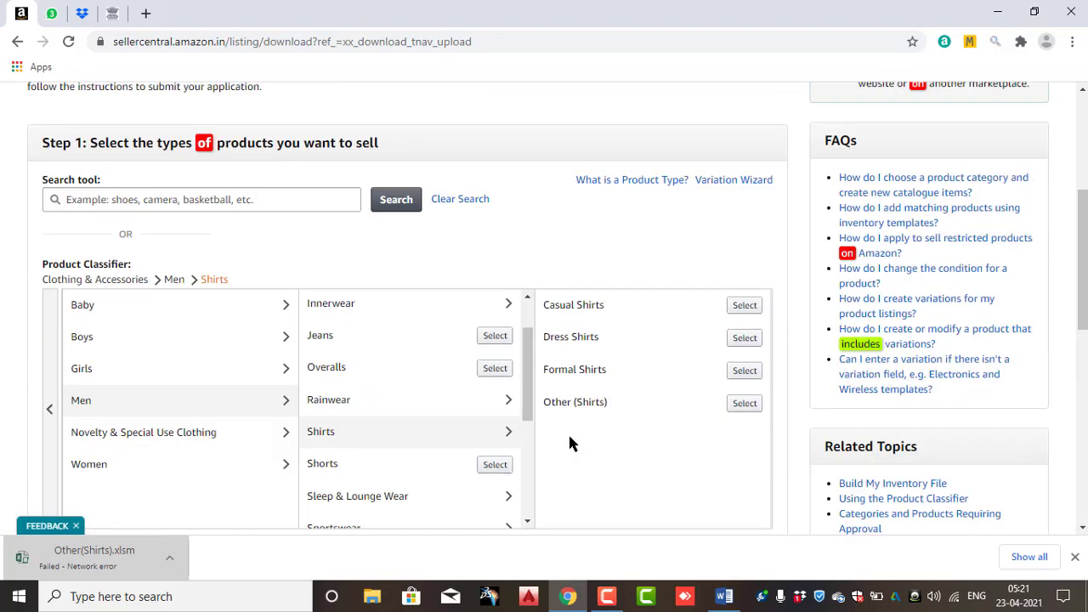
scroll(568, 437, "down", 3)
scroll(596, 442, "down", 1)
left_click(705, 468)
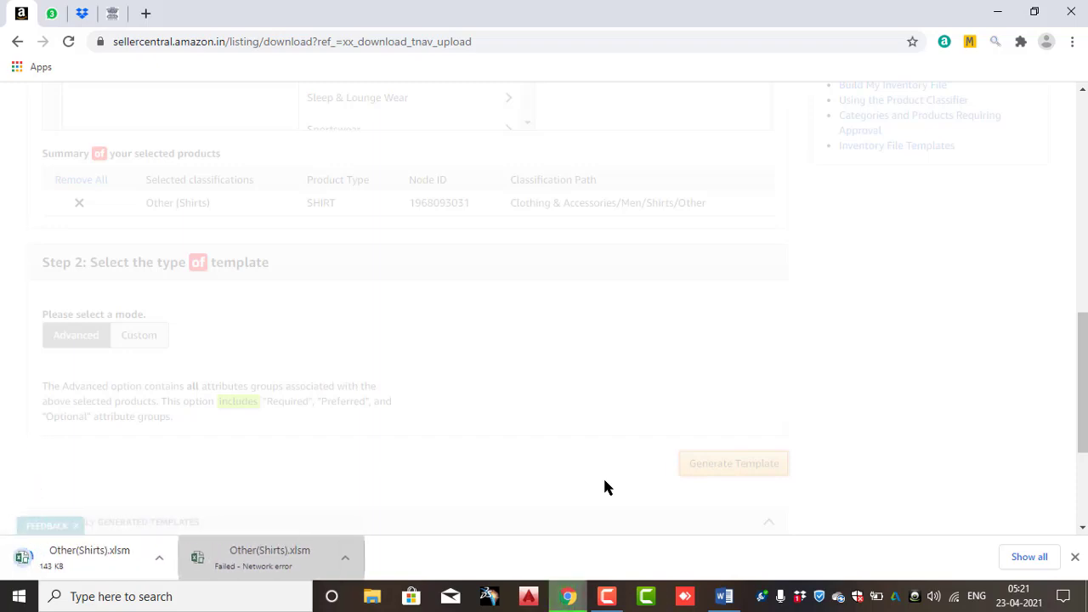
left_click(355, 558)
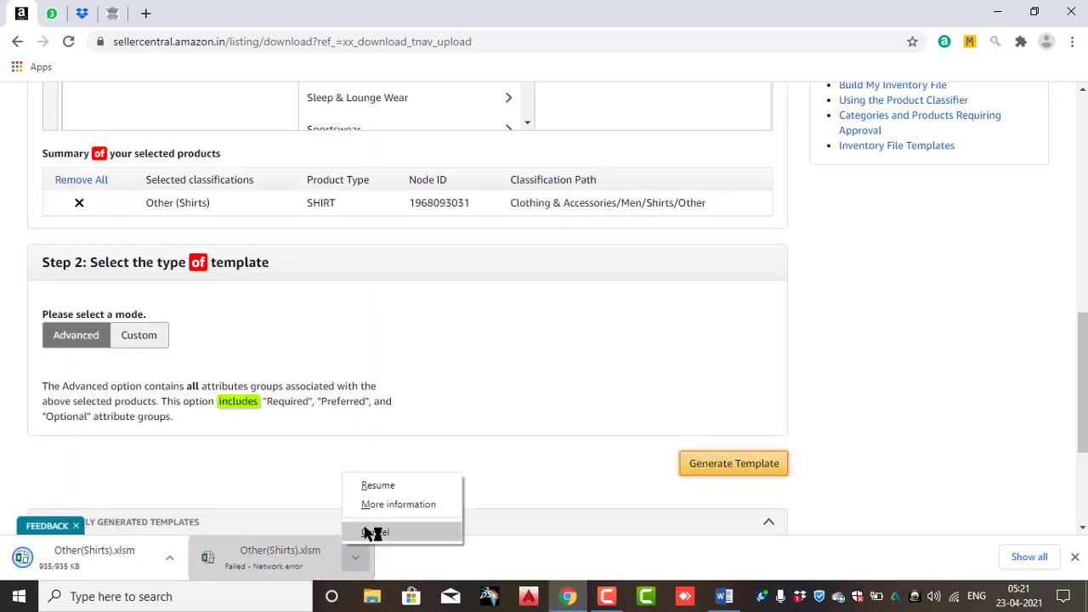
left_click(371, 532)
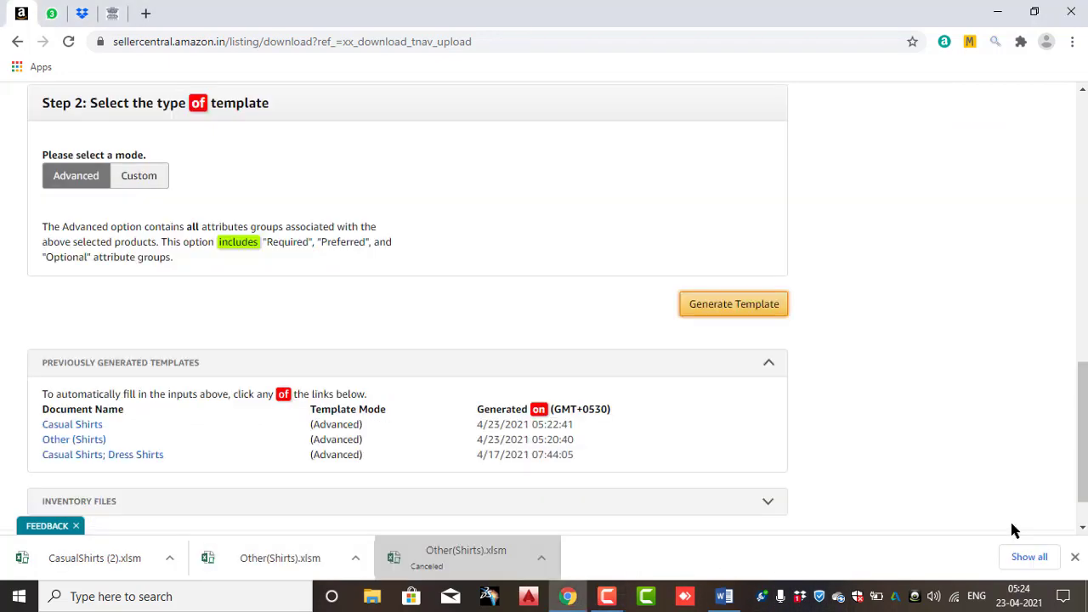
Open CasualShirts (2).xlsm, dismiss the activation notice, enable editing and show the Template sheet
left_click(157, 559)
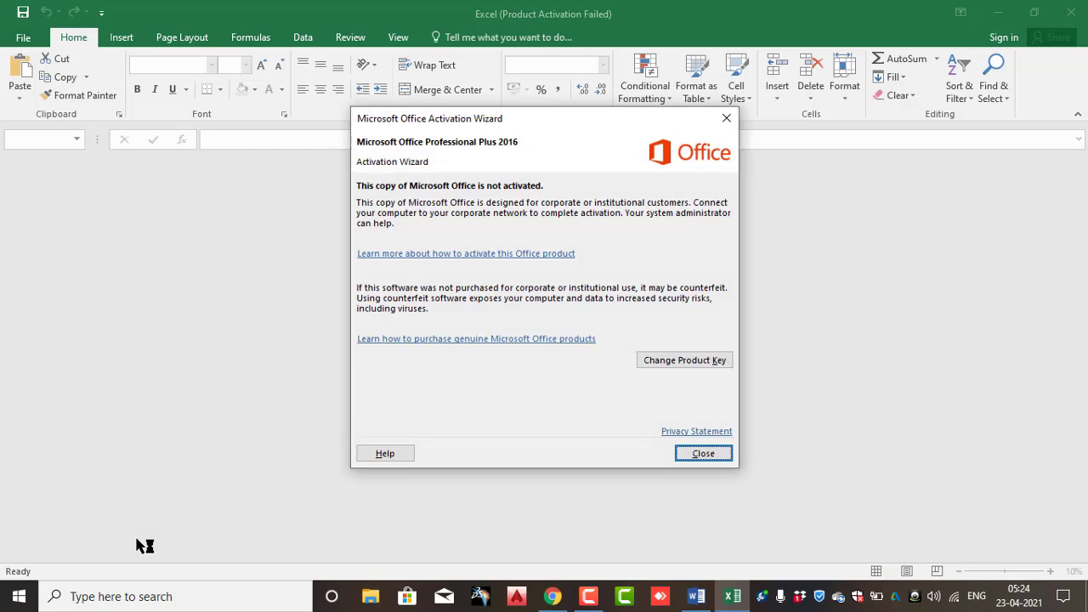
left_click(703, 453)
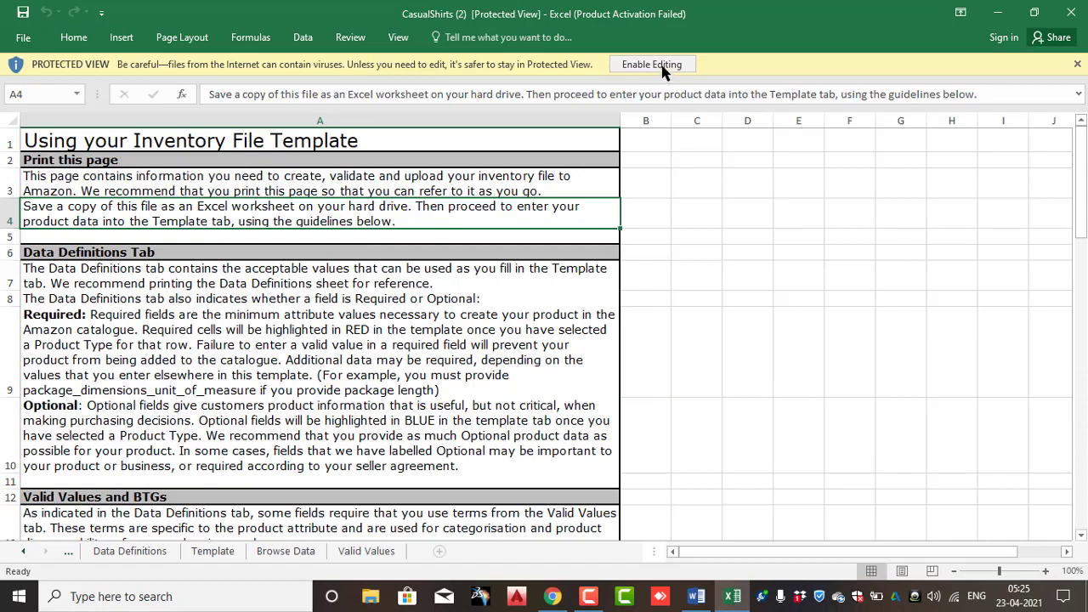
left_click(663, 66)
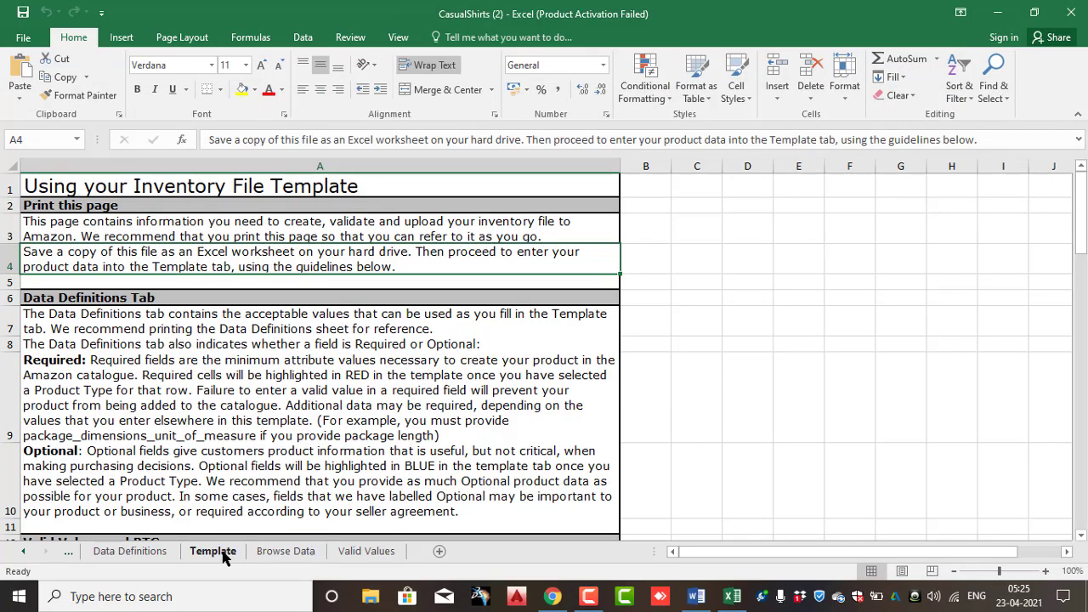
left_click(214, 551)
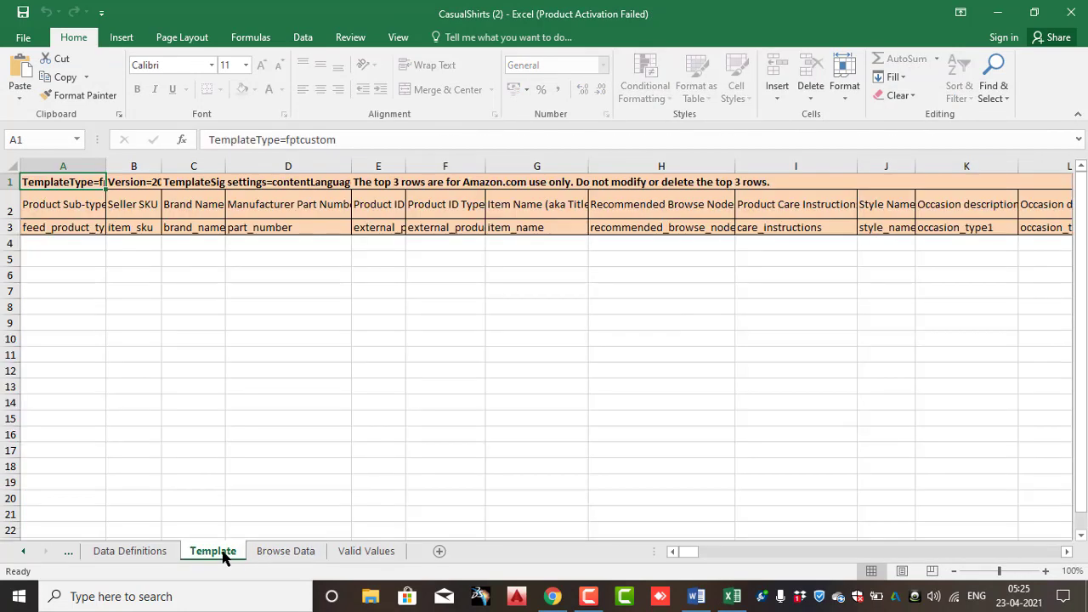
Fill 'shirt' into Product Sub-type cells A4 through A13 and widen the Seller SKU column
left_click(103, 244)
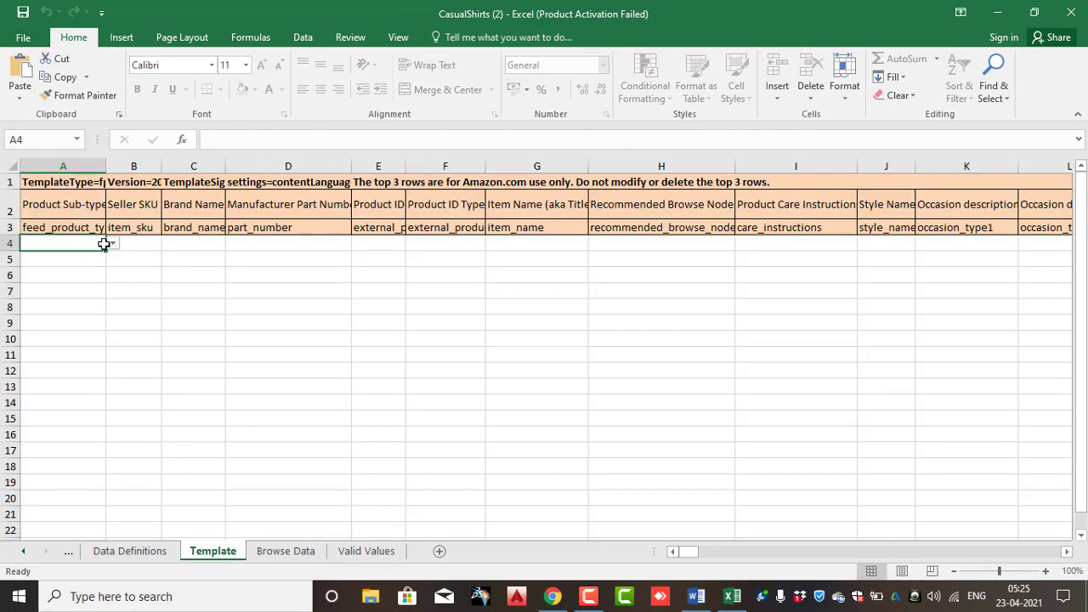
left_click(114, 245)
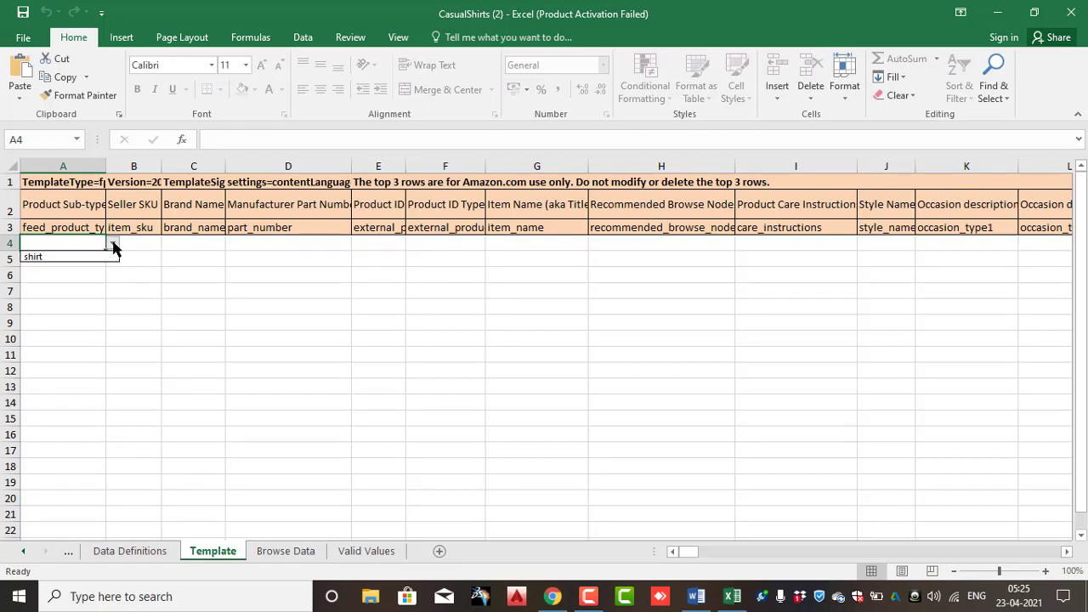
left_click(103, 255)
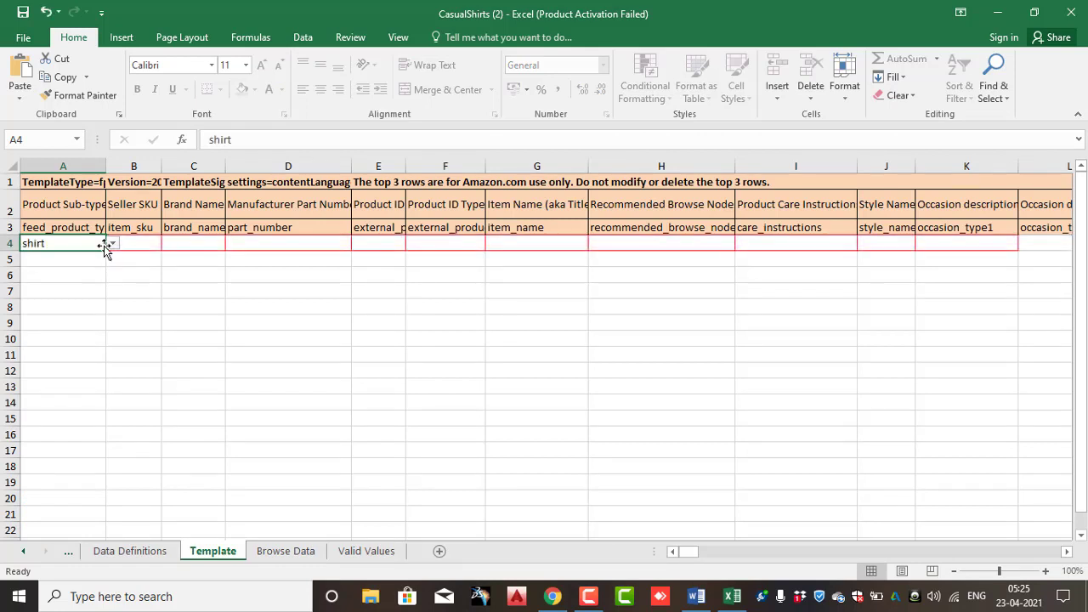
left_click_drag(106, 251, 77, 388)
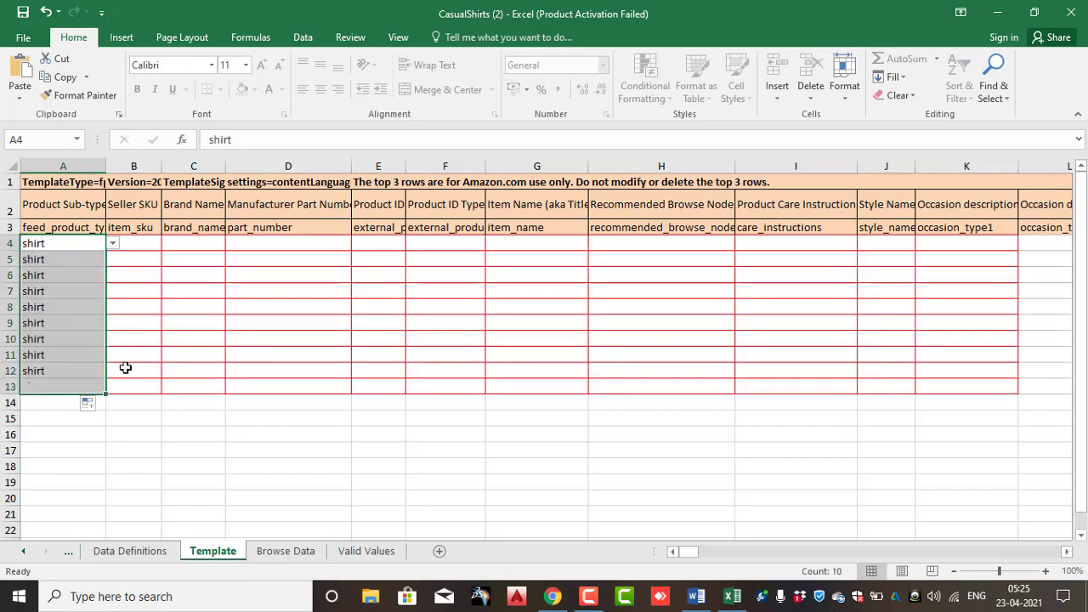
left_click(139, 245)
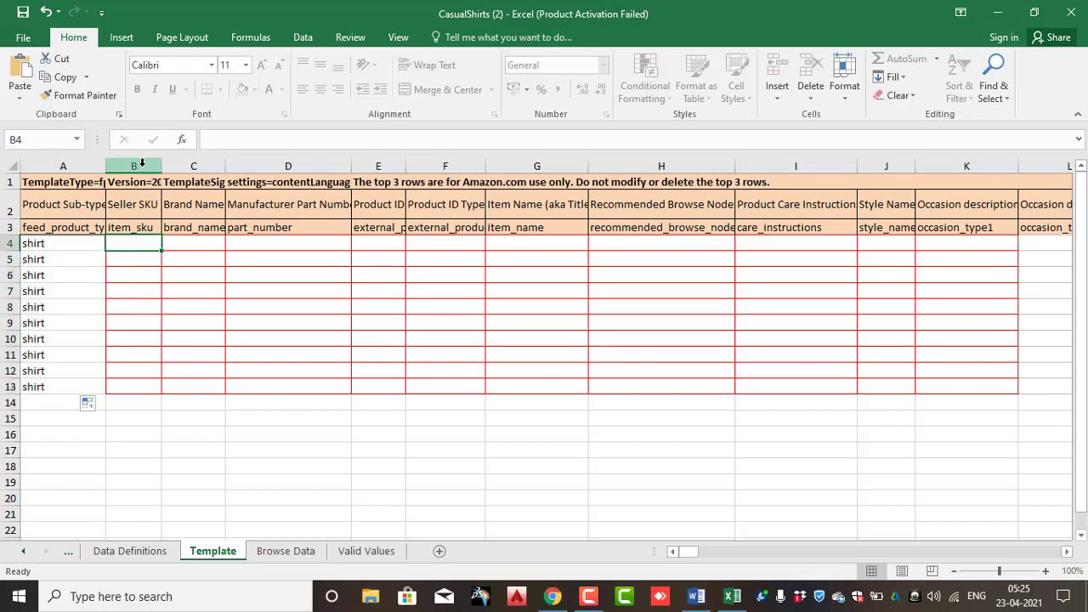
left_click_drag(162, 166, 206, 169)
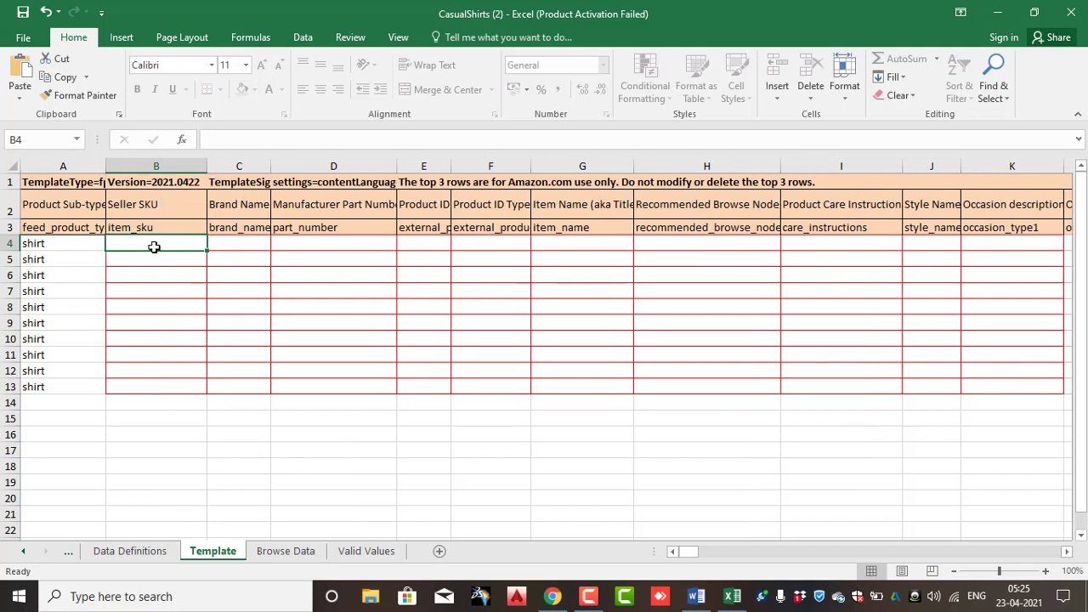
Switch to the Word ecom (1) document and scroll to its ten Lycra shirt titles
left_click(687, 601)
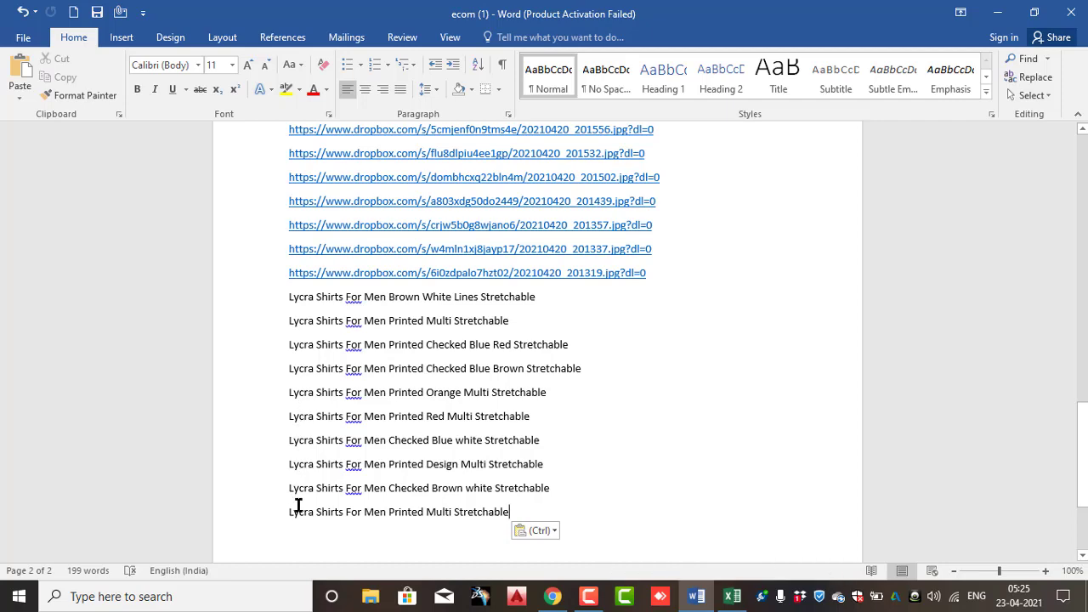
scroll(598, 469, "down", 3)
scroll(598, 468, "up", 2)
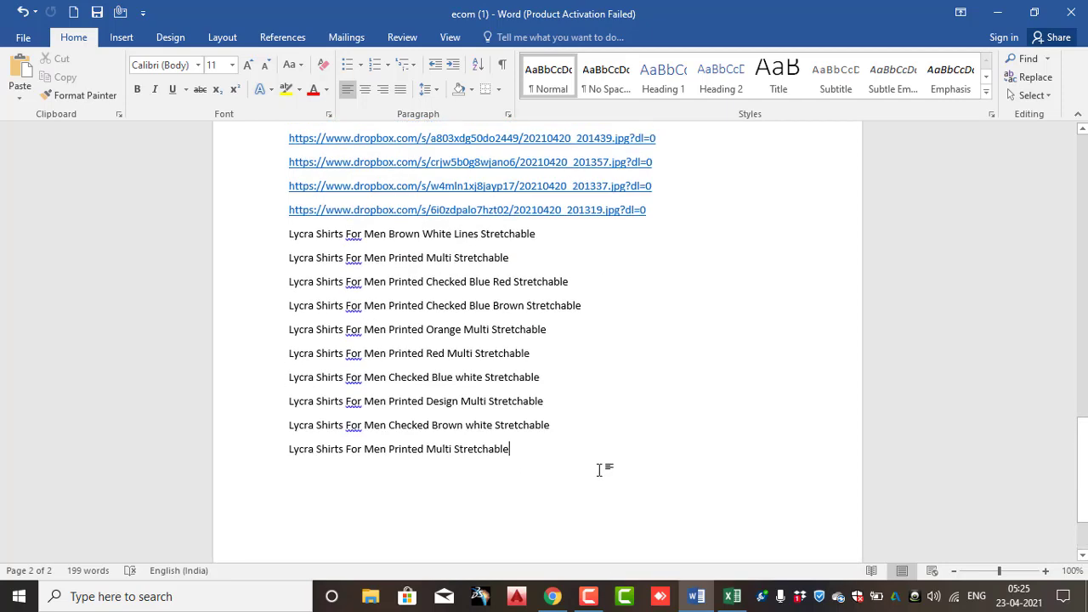
scroll(599, 469, "up", 1)
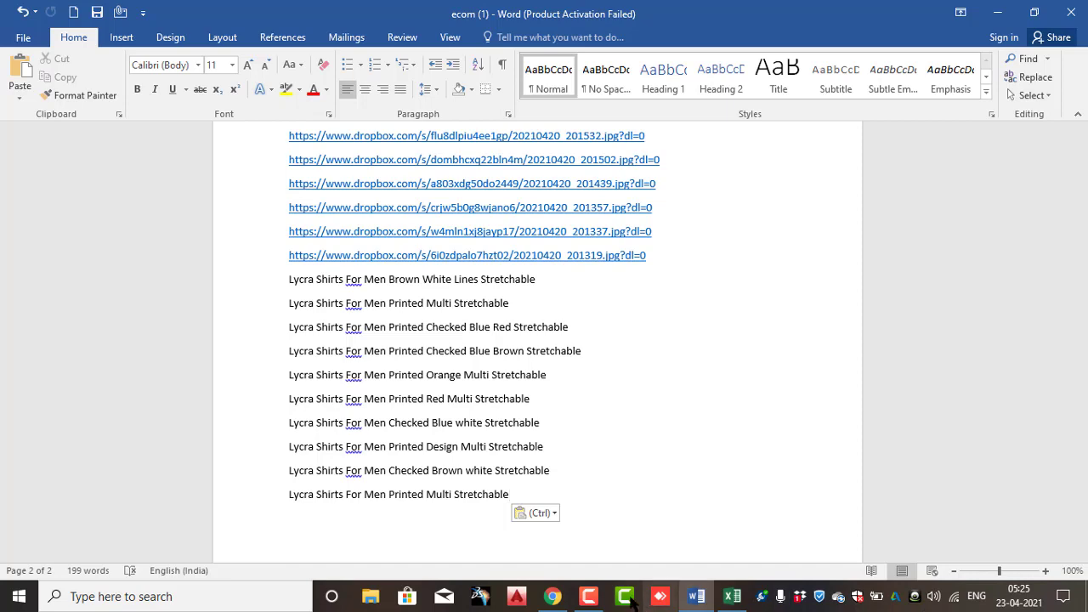
left_click(597, 539)
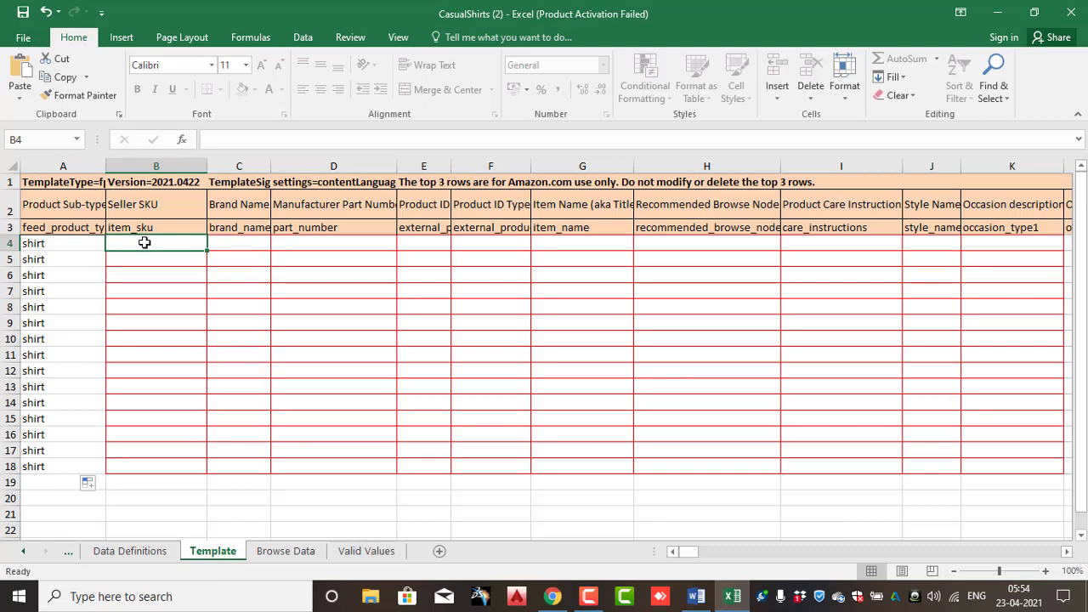
Enter 'Lycra' in B4 and extend 'shirt' down to A19
type("Ly")
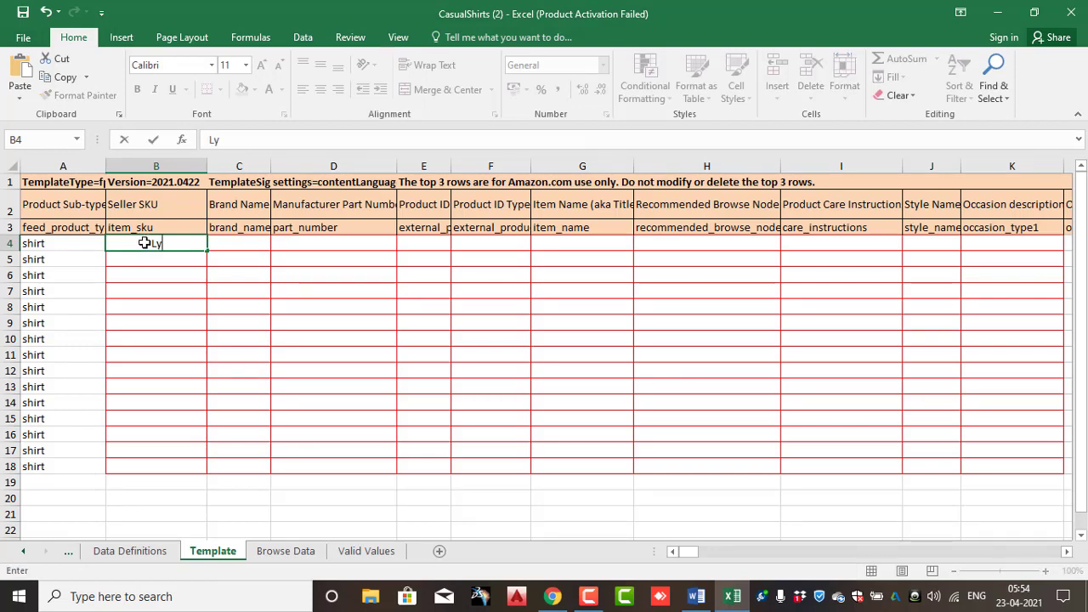
type("cre")
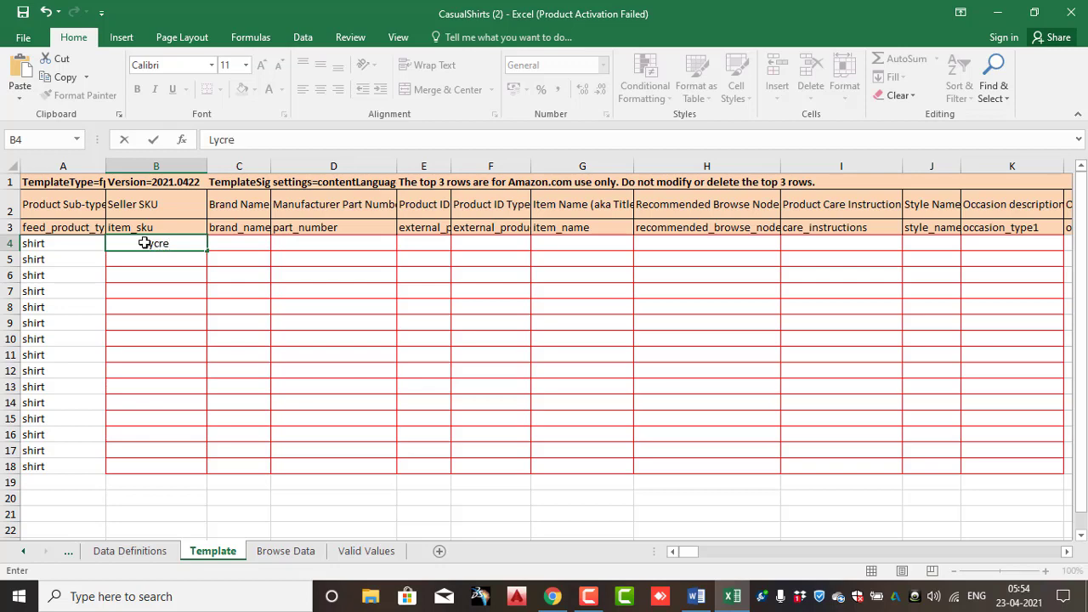
key("BackSpace")
type("a")
left_click(99, 471)
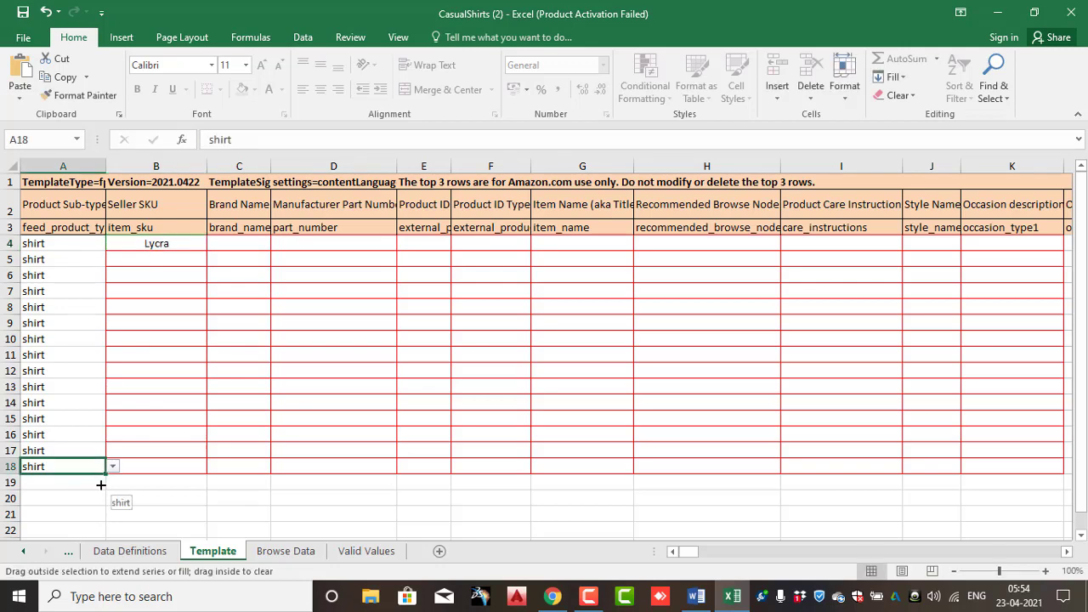
left_click_drag(104, 474, 106, 491)
Copy 'Lycra' down the Seller SKU cells B4 through B19
left_click(160, 261)
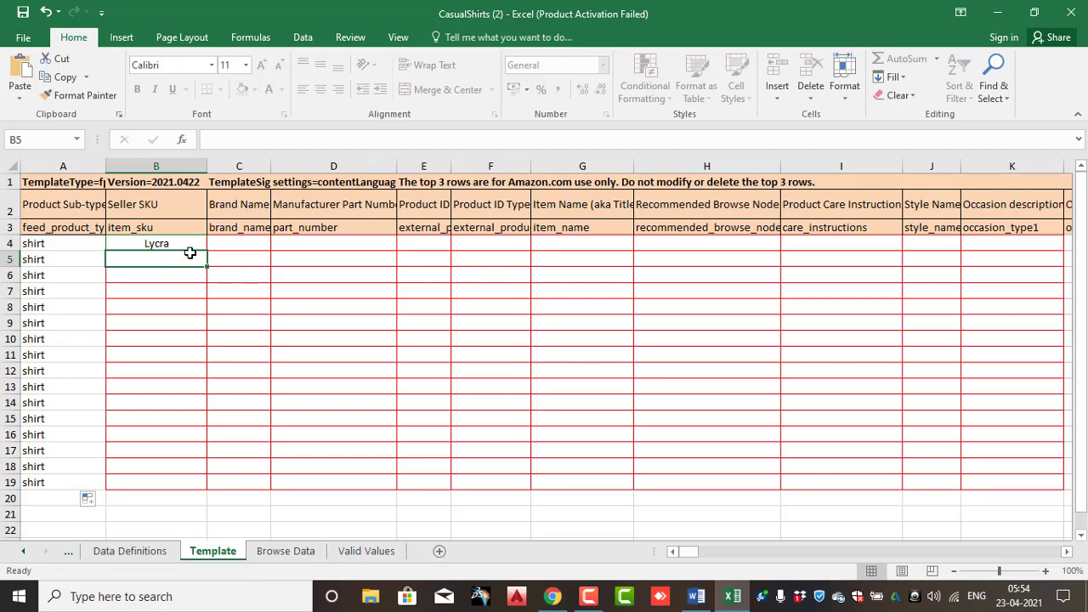
left_click(193, 245)
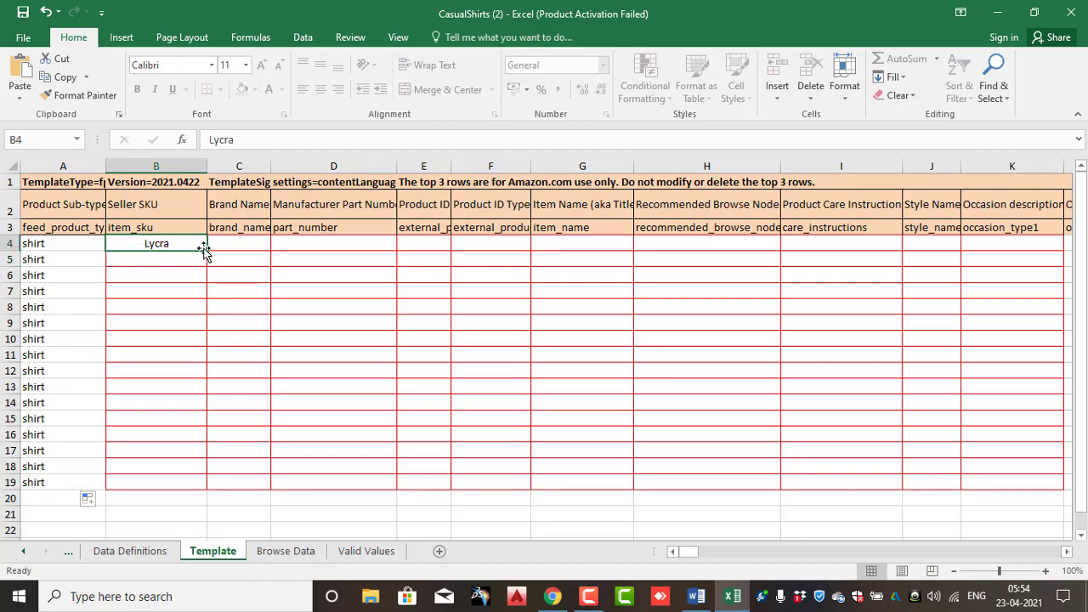
left_click_drag(205, 250, 177, 492)
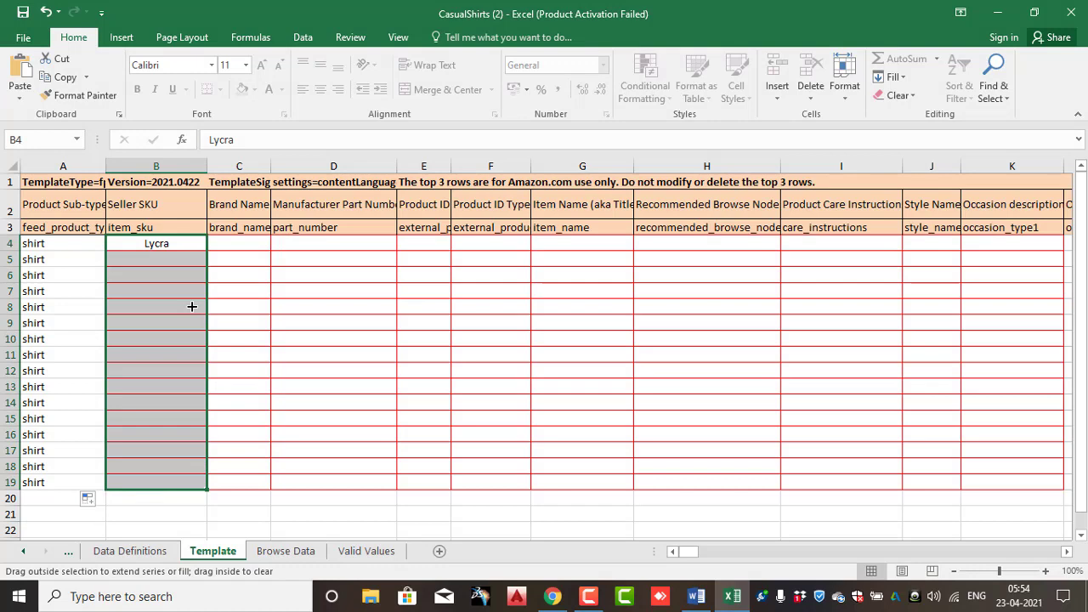
left_click(182, 261)
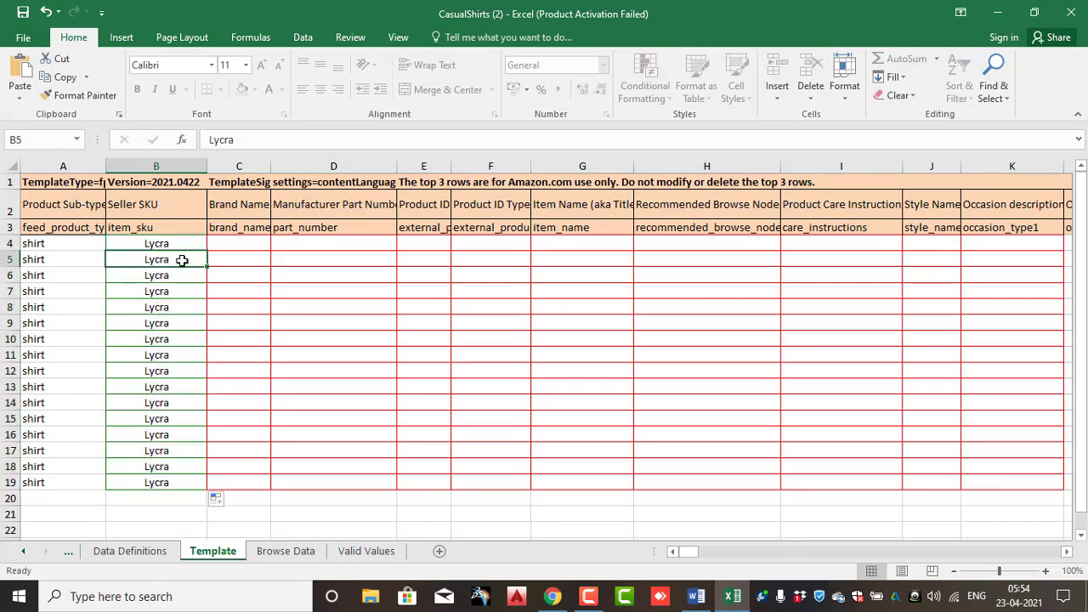
left_click(244, 140)
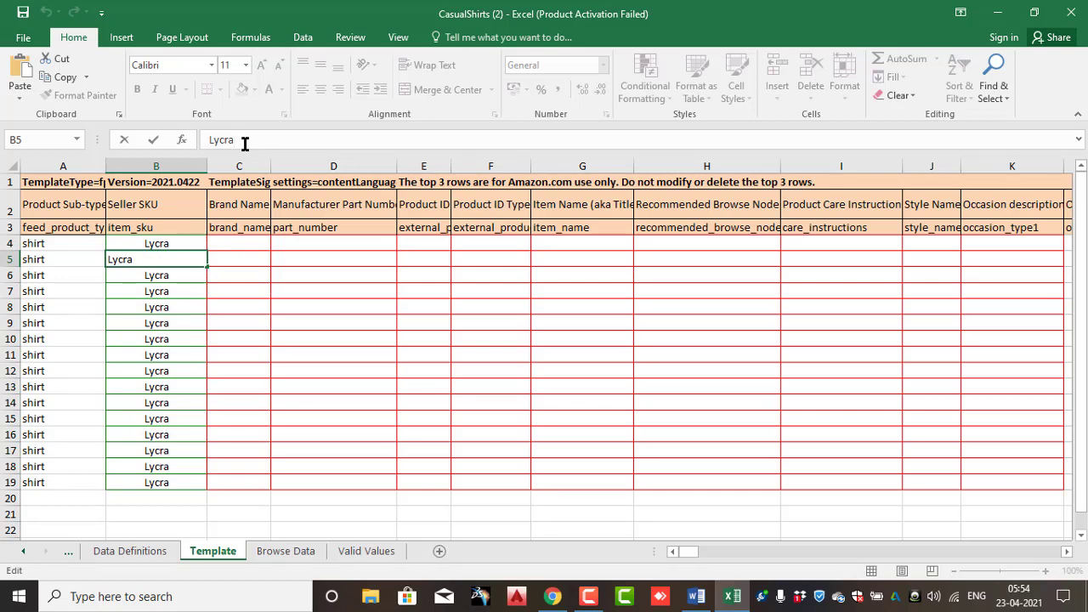
Change B5 to 'Lycra-01_', fill it down to B19, and try Fill Formatting Only
type("-")
type("01_")
left_click_drag(206, 267, 186, 489)
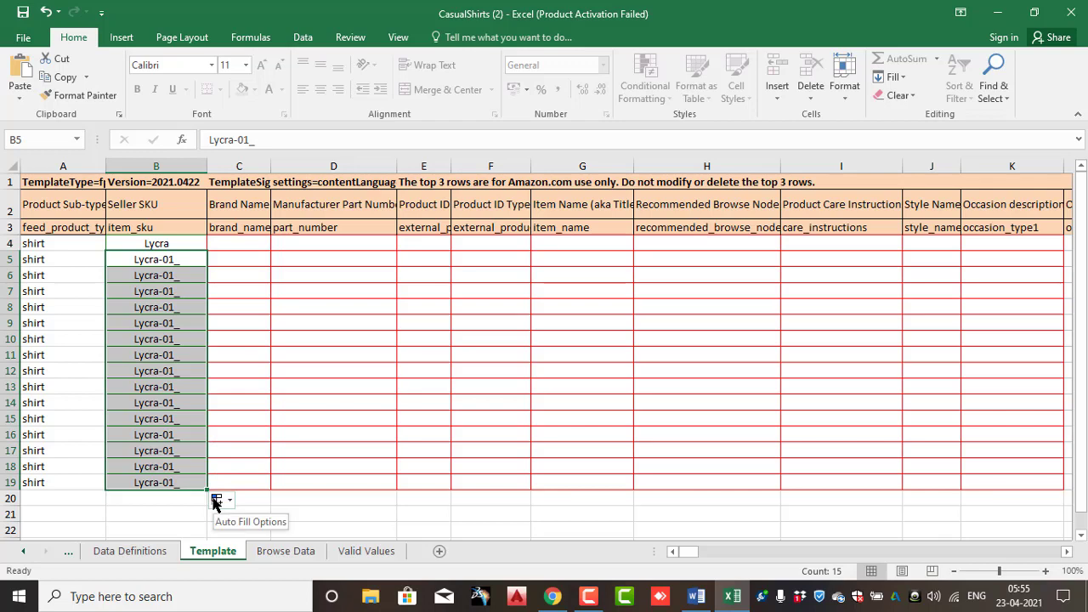
left_click(215, 502)
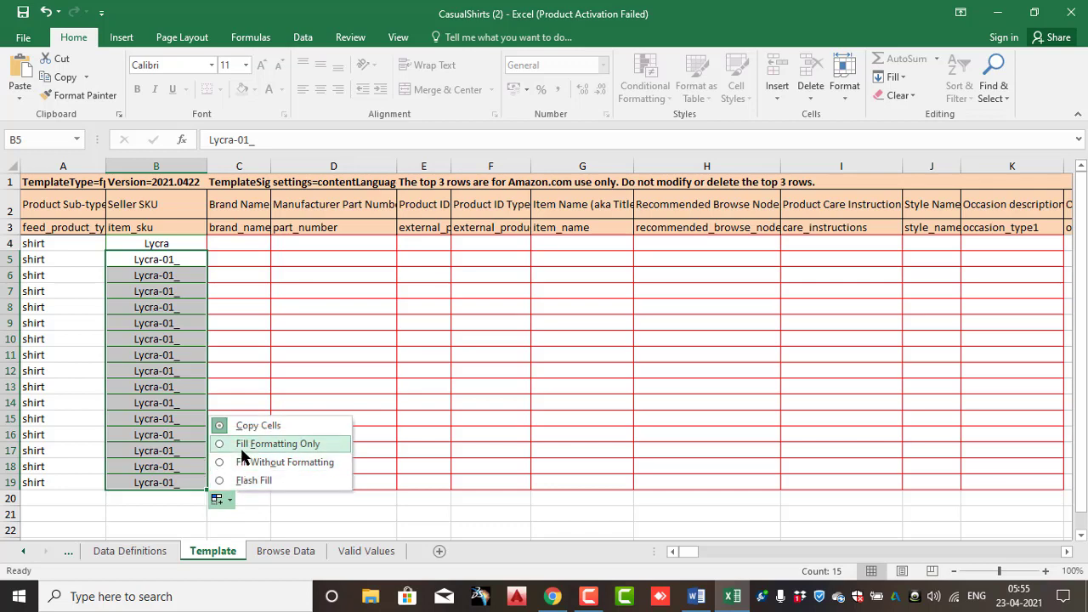
left_click(242, 456)
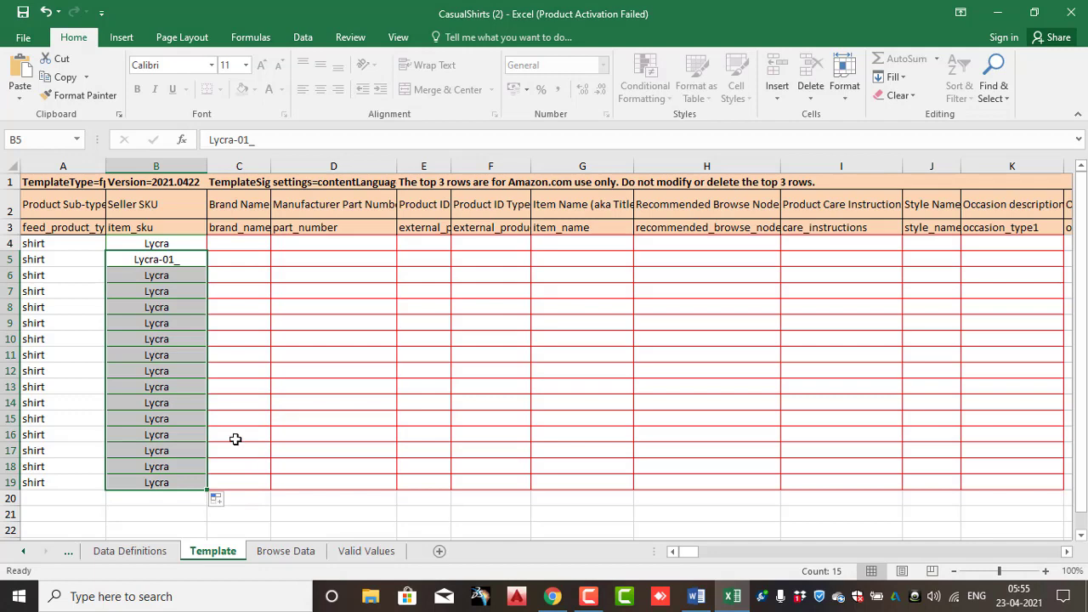
key("shift+BackSpace")
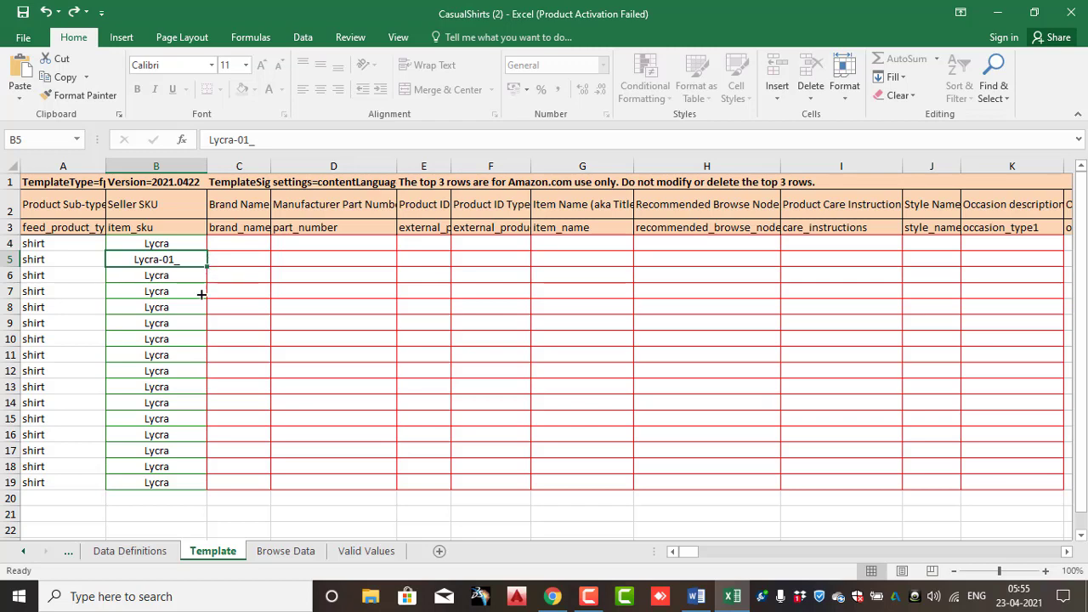
Re-fill 'Lycra-01_' down to B19, try Flash Fill, then settle on copied cells
left_click_drag(206, 267, 195, 488)
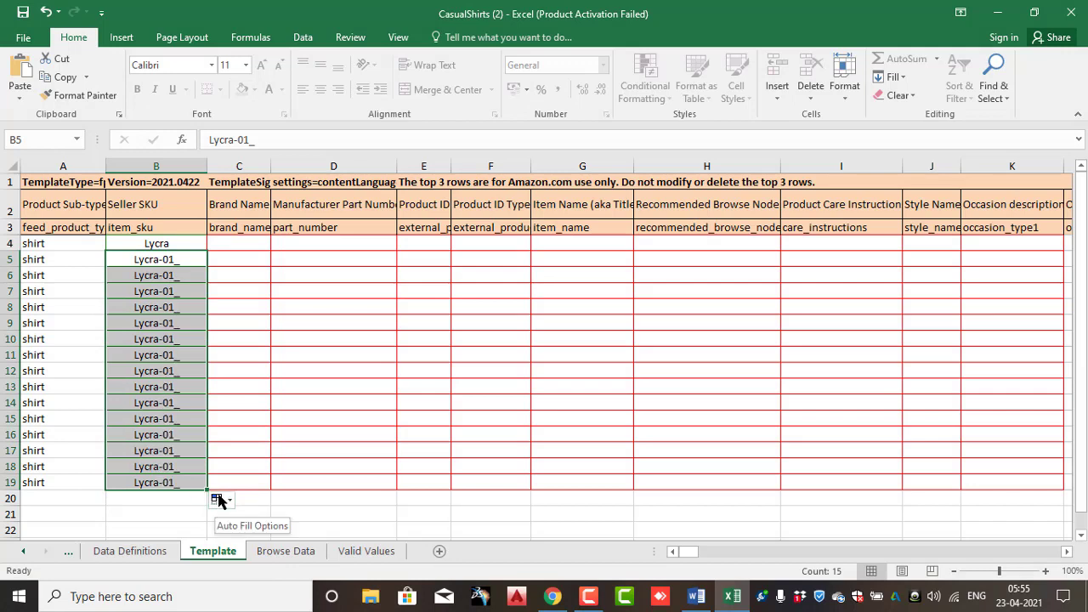
left_click(223, 501)
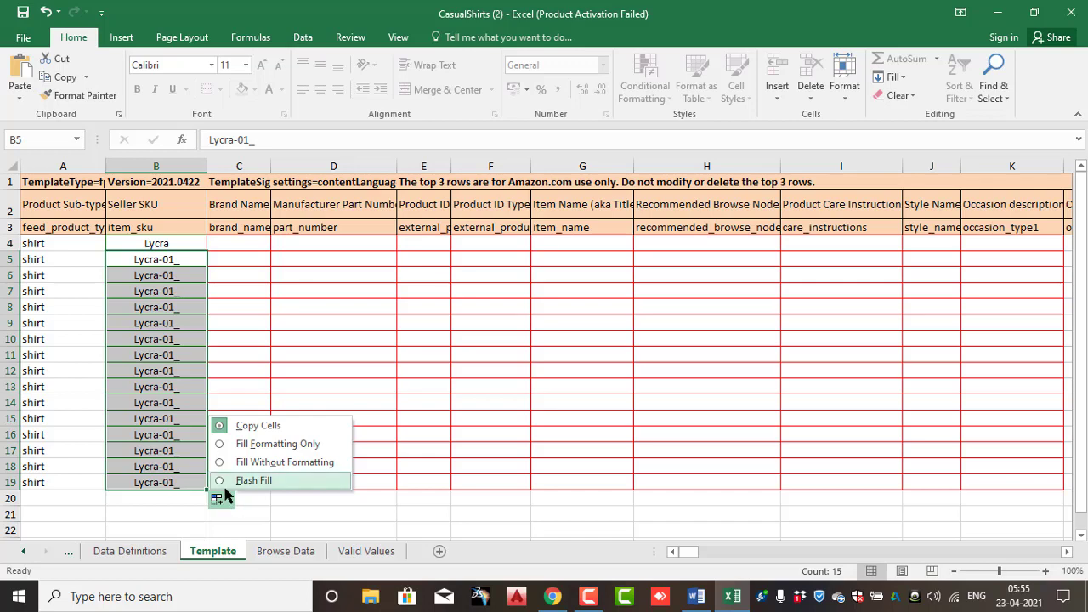
left_click(228, 483)
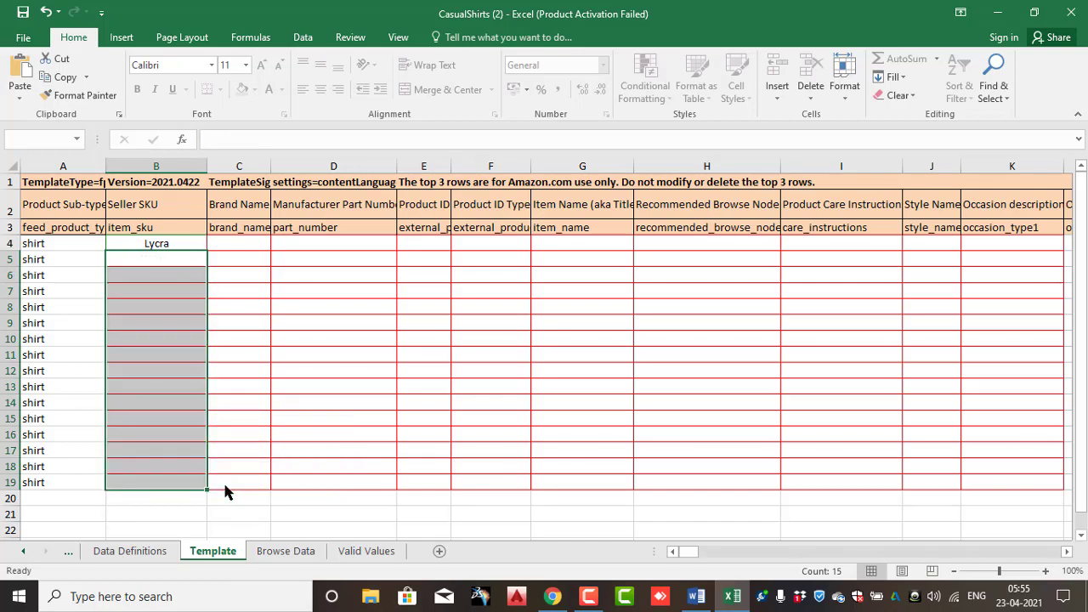
left_click(529, 350)
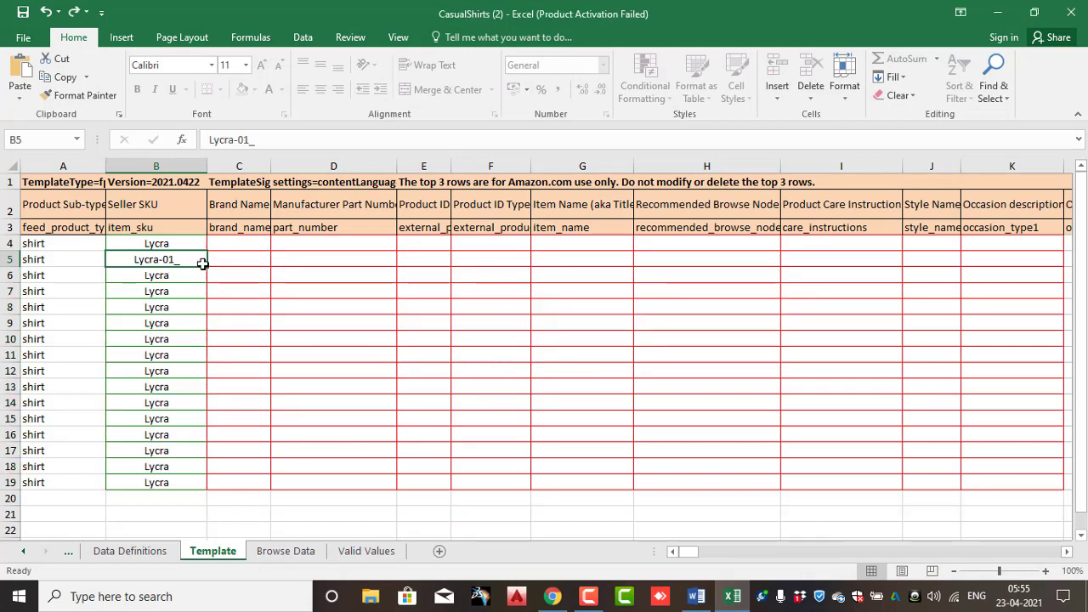
left_click_drag(206, 267, 195, 484)
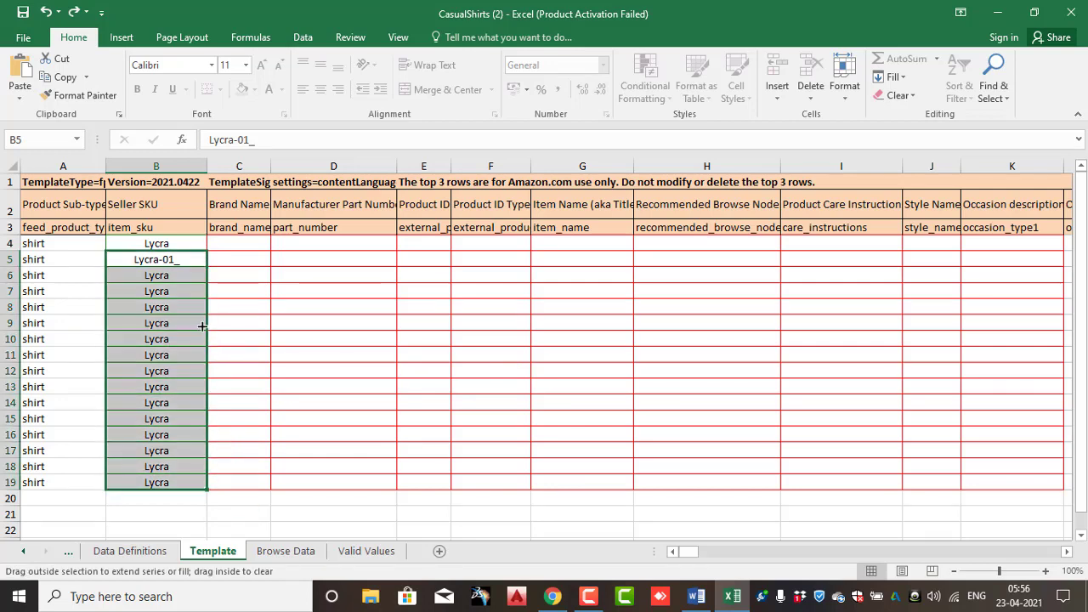
left_click(187, 278)
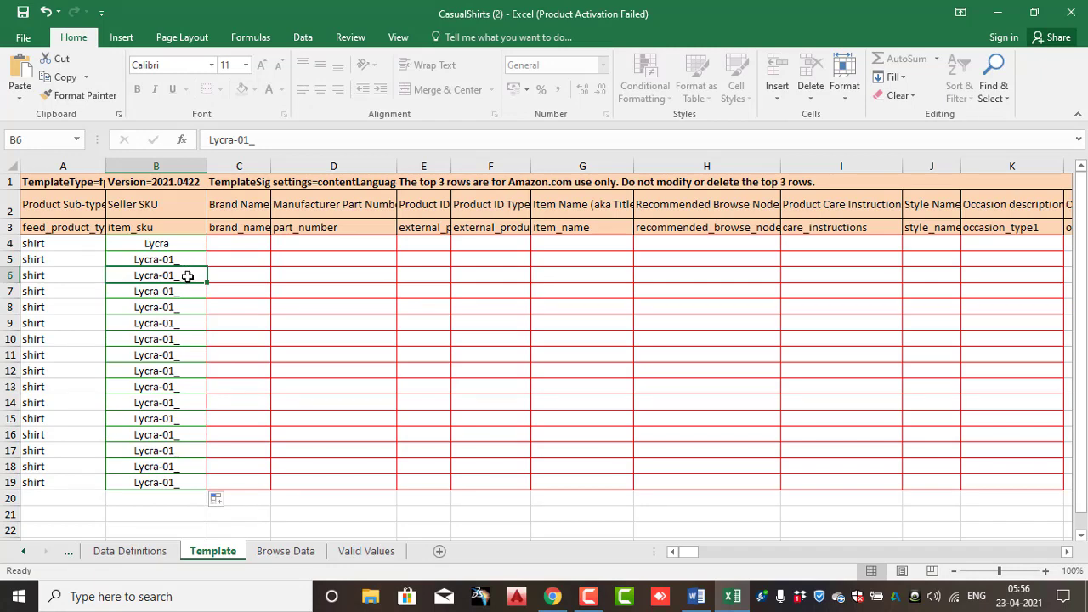
left_click(263, 143)
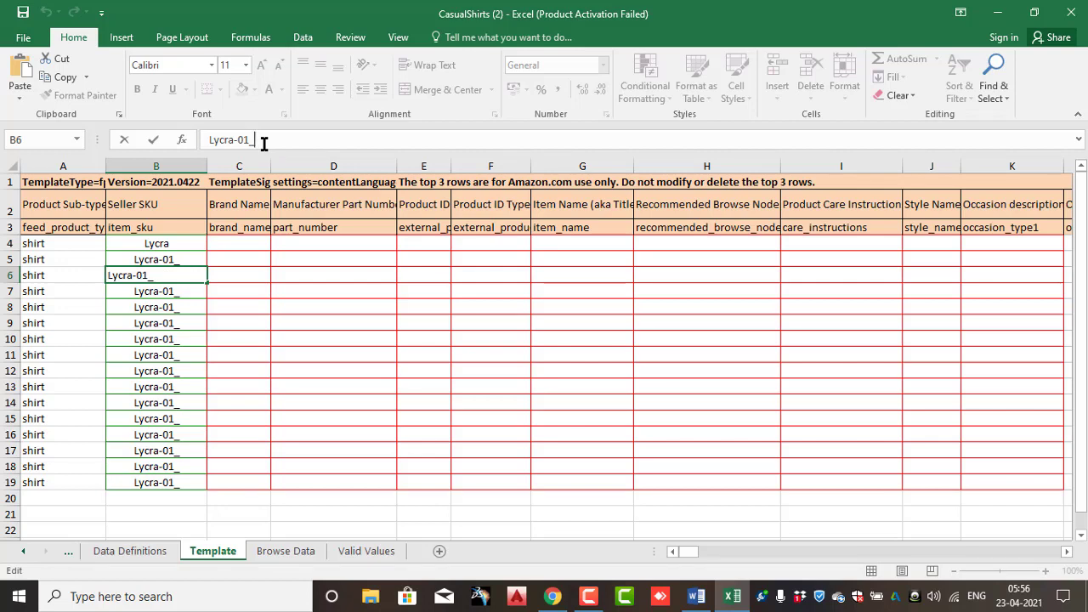
Change B6's SKU from Lycra-01_ to Lycra-02_ so it reads Lycra-02_
double_click(147, 277)
key("BackSpace")
type("2")
left_click(175, 294)
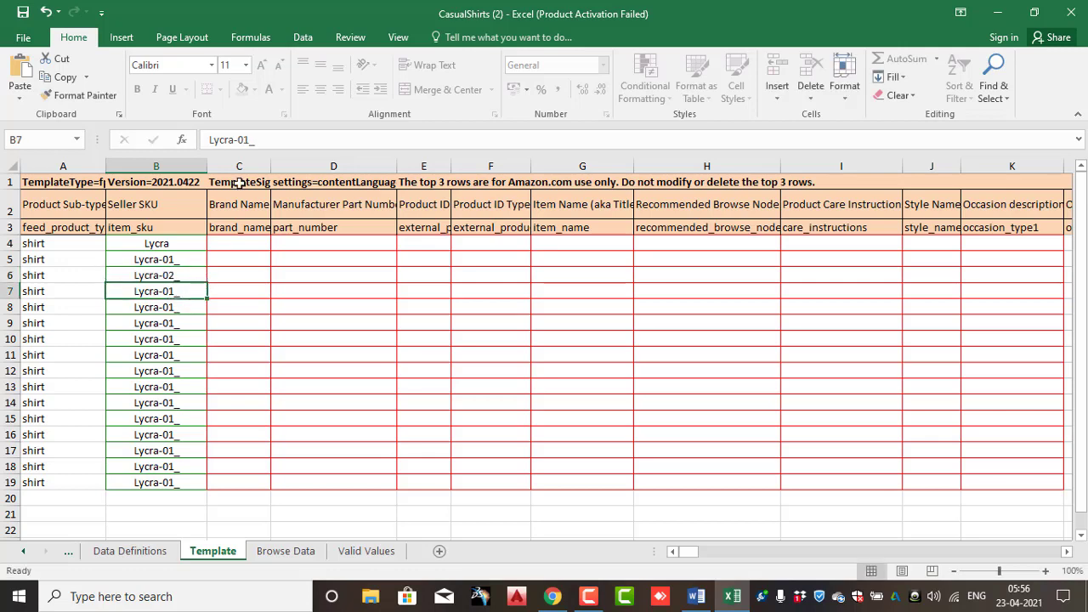
left_click(175, 275)
left_click(285, 144)
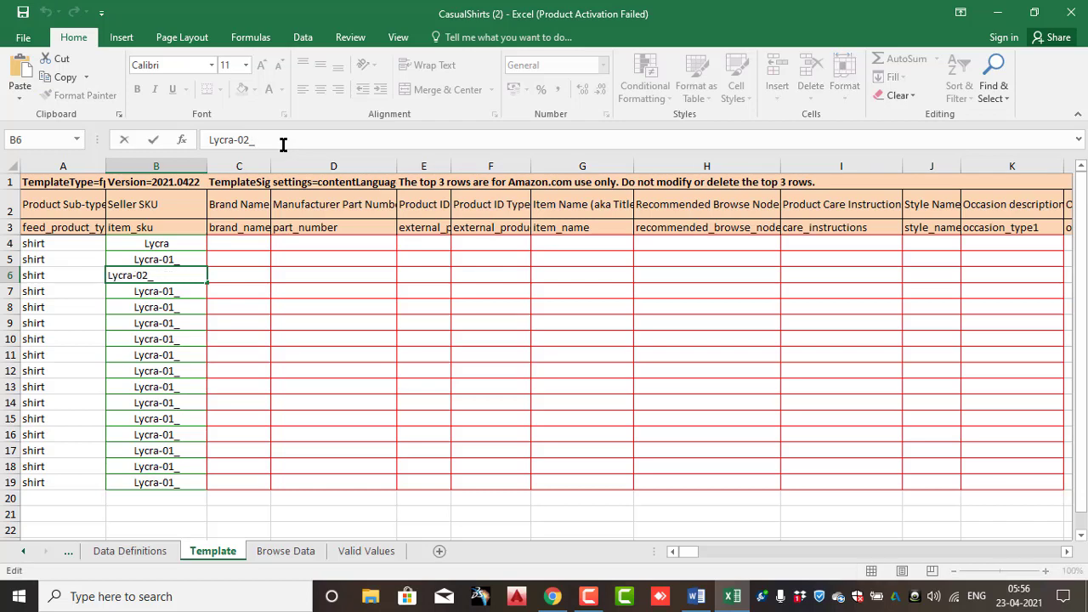
key("F9")
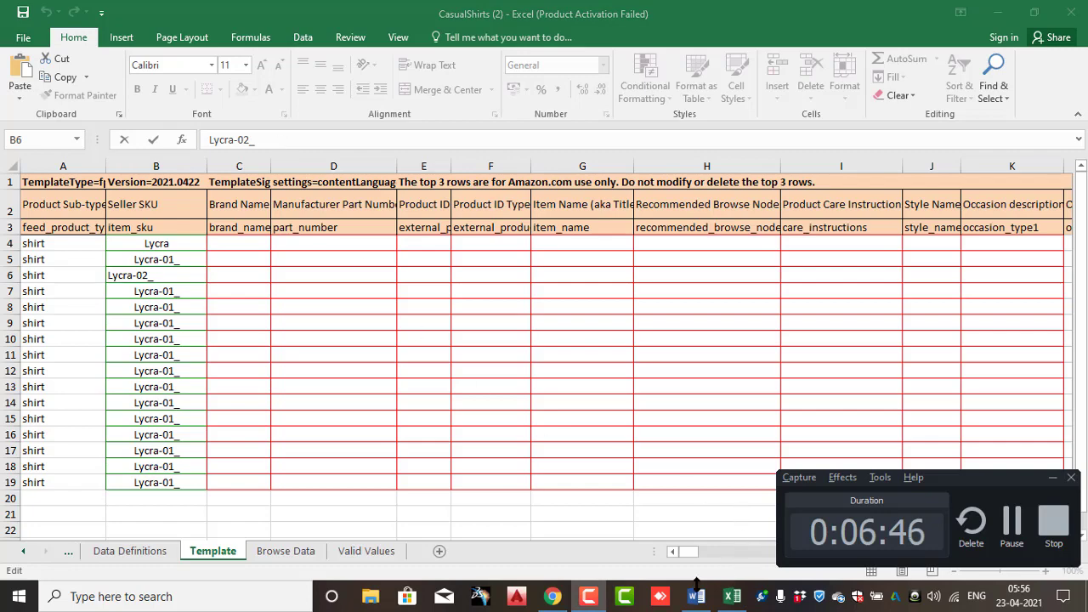
left_click(696, 596)
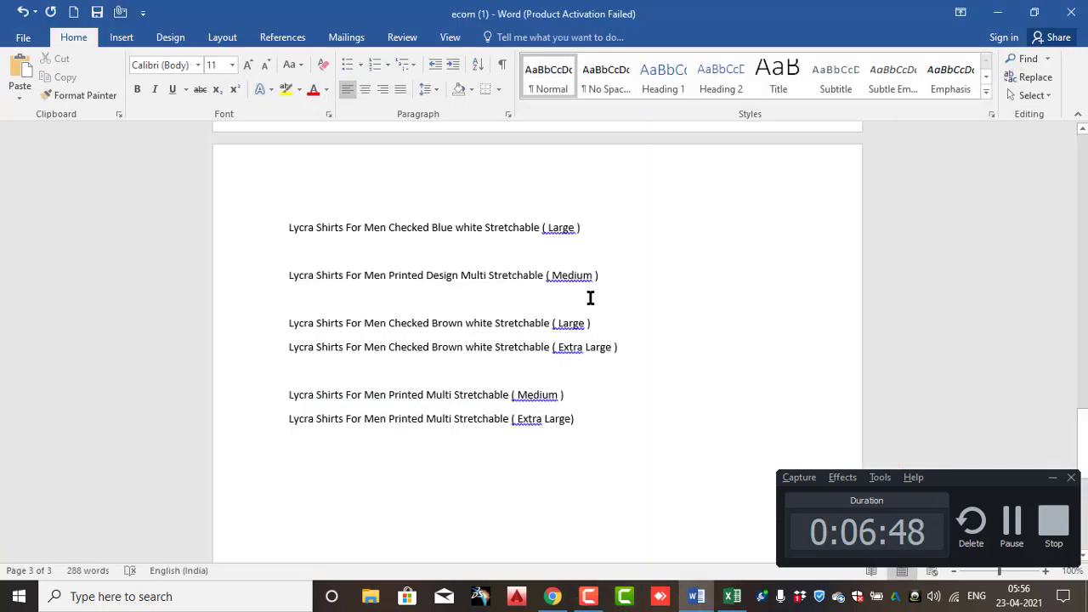
scroll(587, 296, "up", 6)
scroll(588, 296, "up", 5)
scroll(590, 298, "up", 2)
scroll(590, 298, "down", 1)
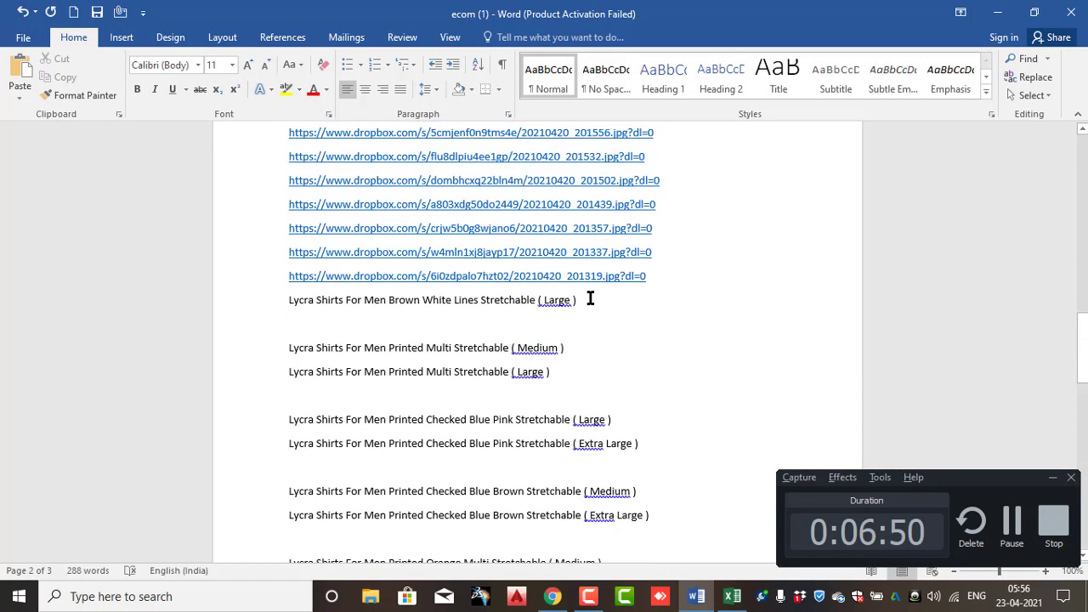
scroll(590, 299, "down", 1)
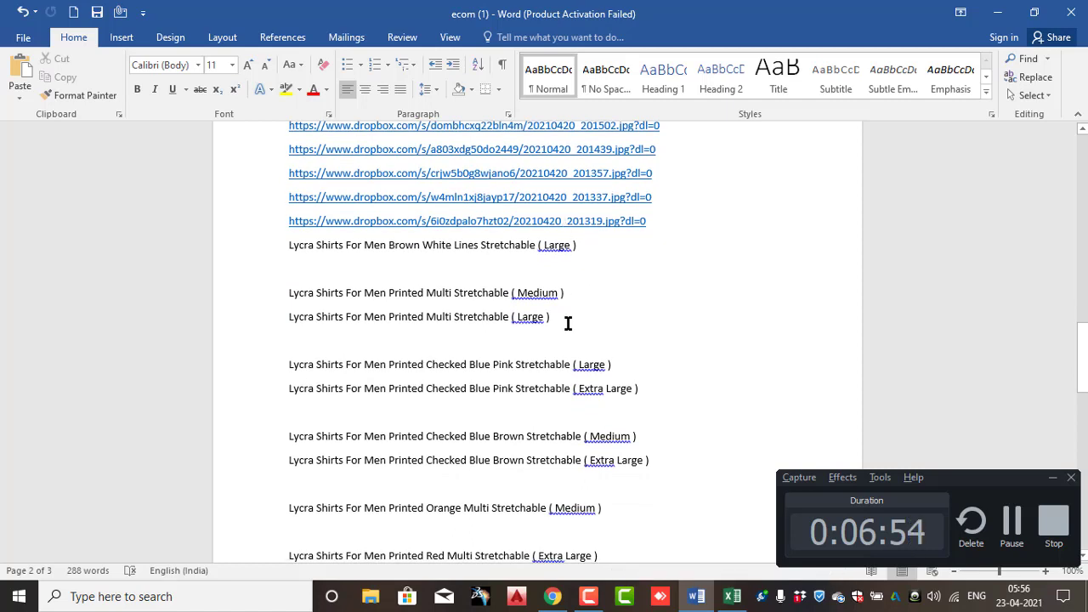
key("alt+Tab")
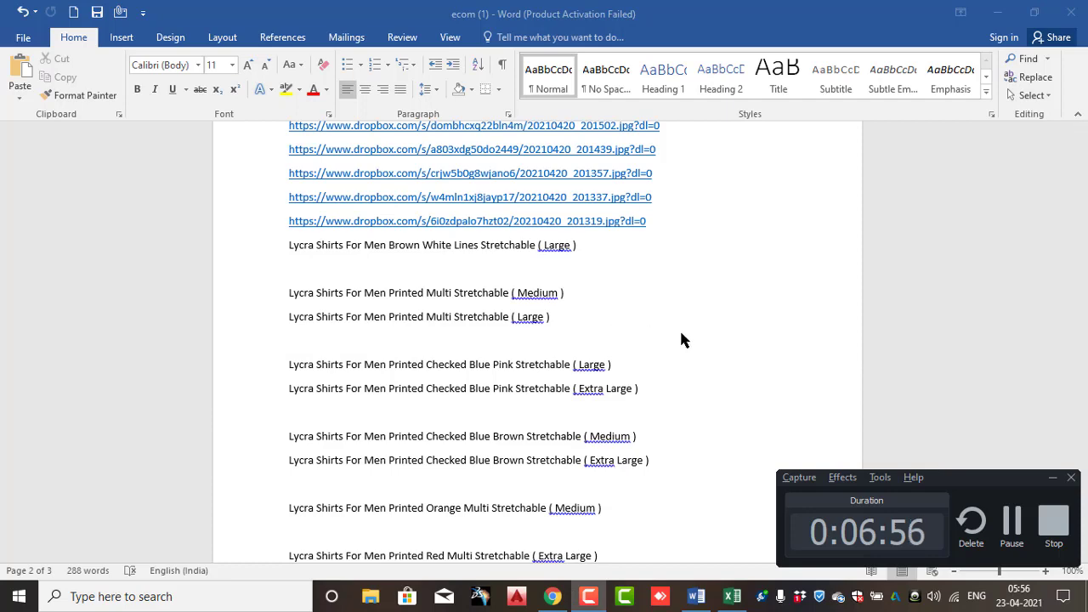
key("alt+Tab")
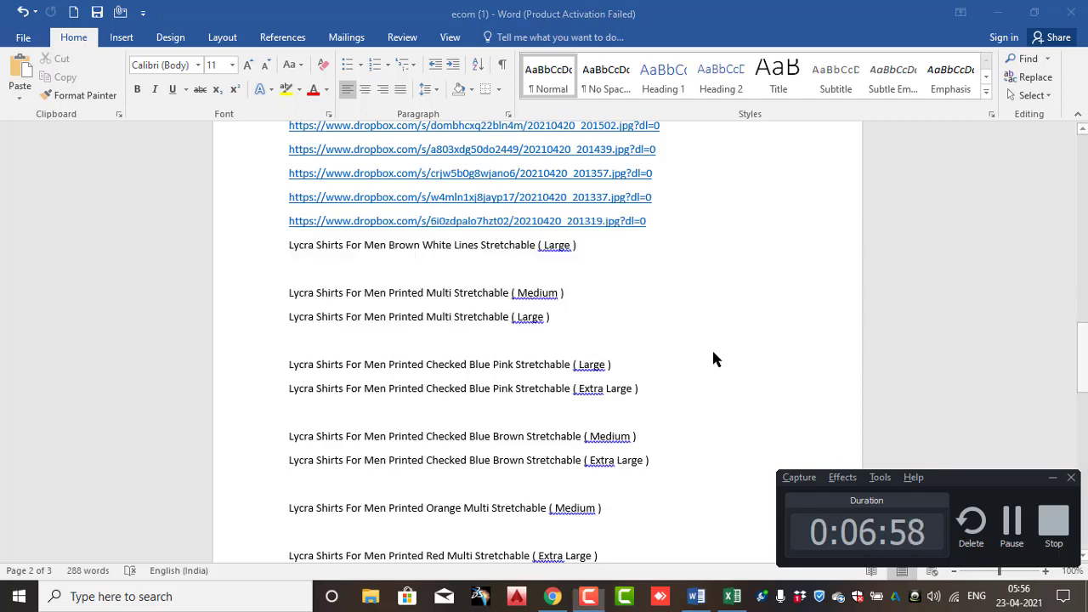
key("alt+Tab")
mouse_move(545, 293)
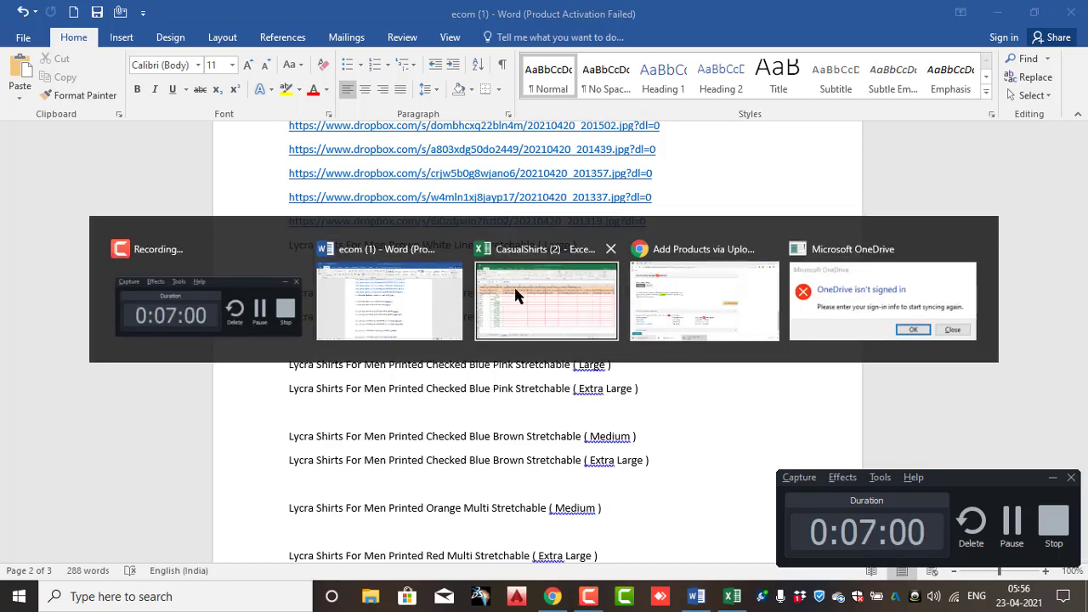
key("alt+Tab")
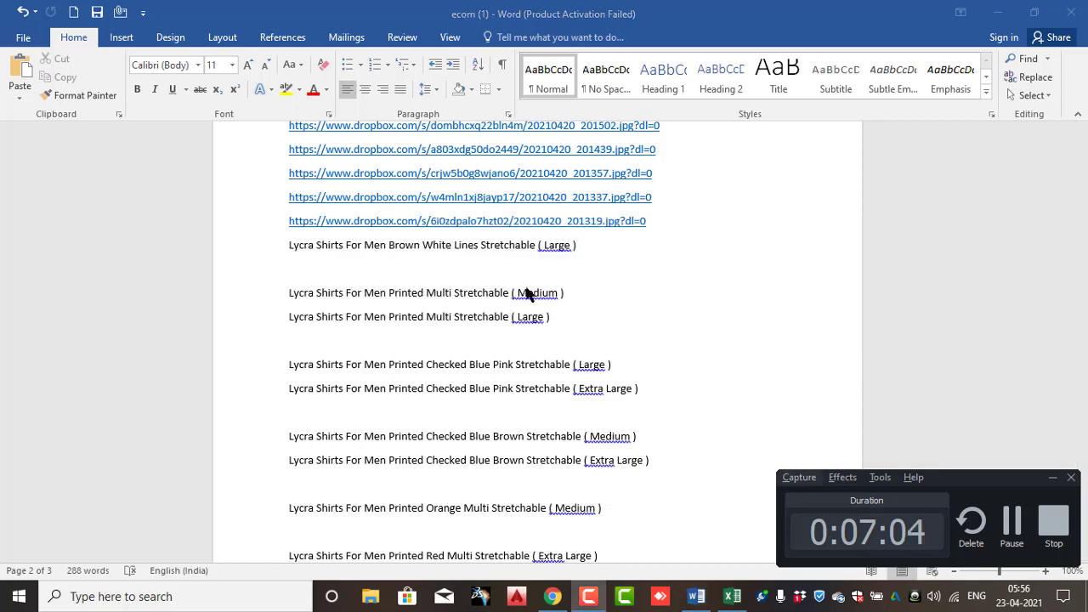
left_click(626, 295)
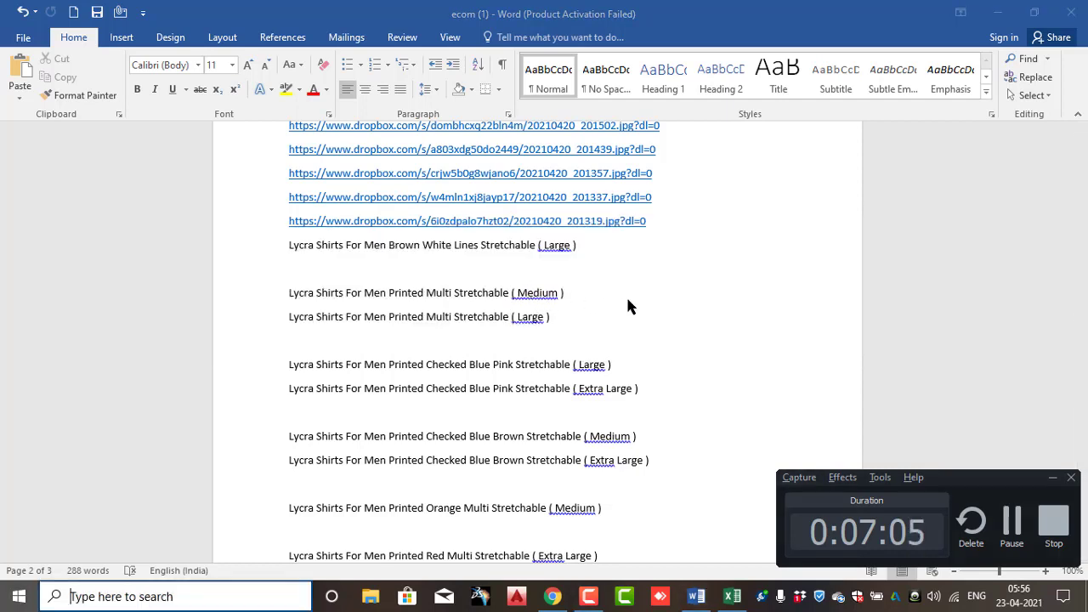
left_click(733, 598)
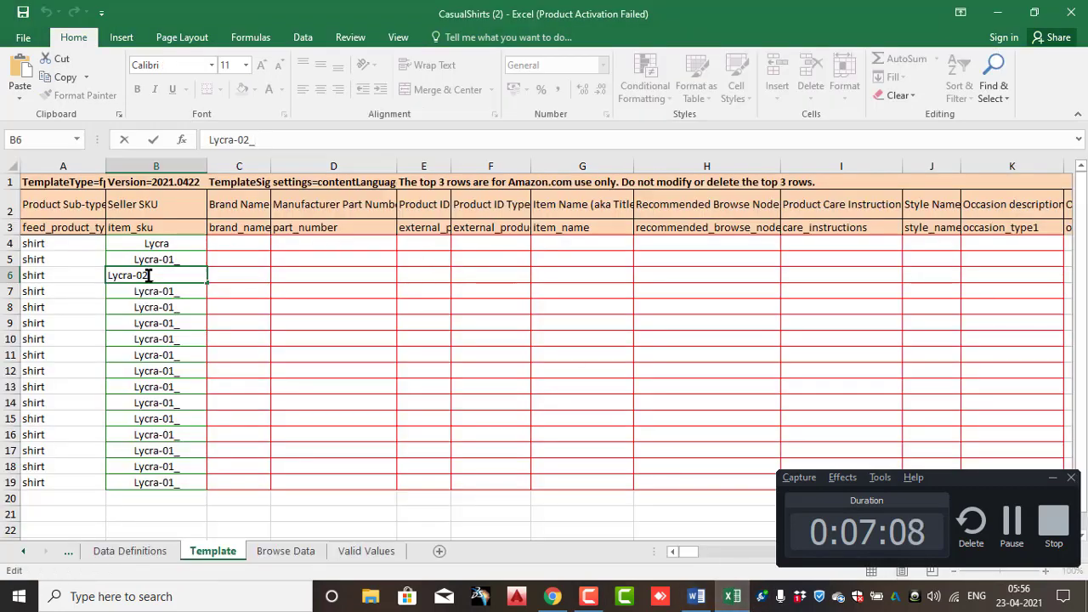
Complete B5 as Lycra-01_Large and B6 as Lycra-02_Medium
left_click(182, 258)
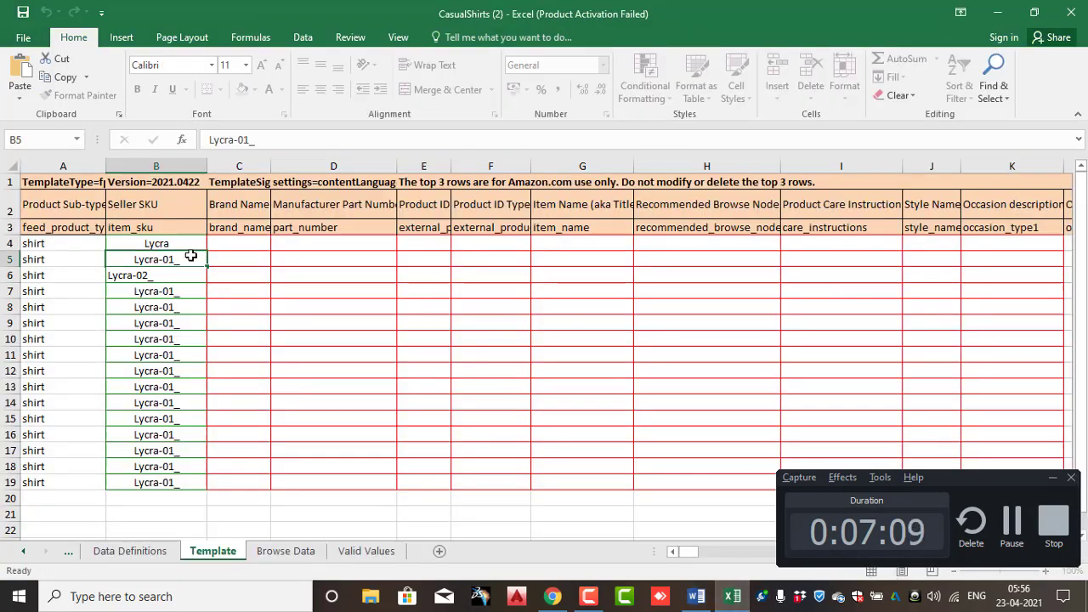
left_click(281, 143)
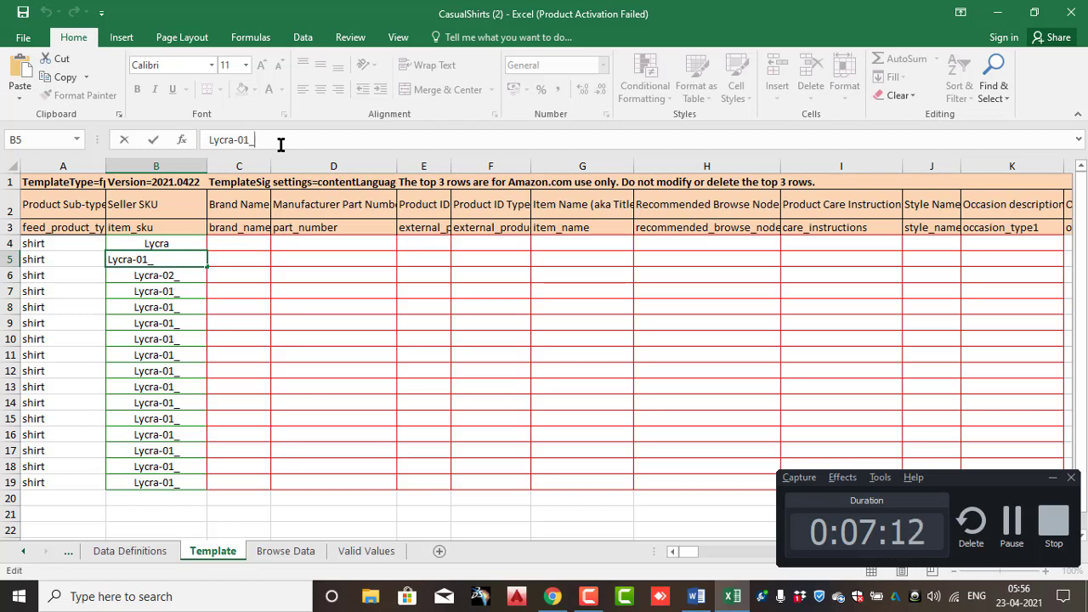
type("Larg")
type("e")
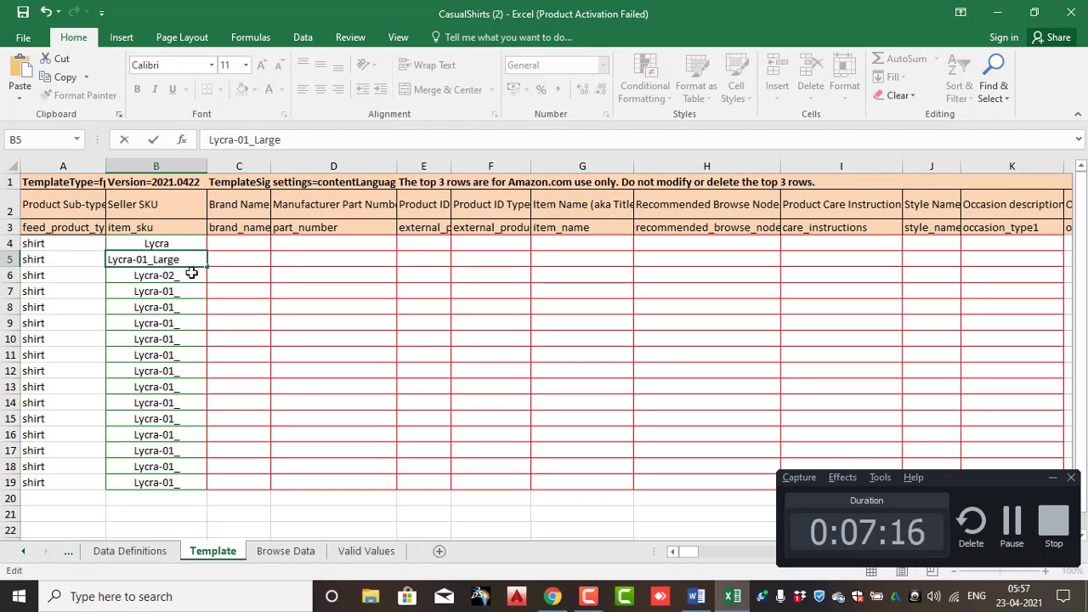
left_click(189, 272)
left_click(281, 140)
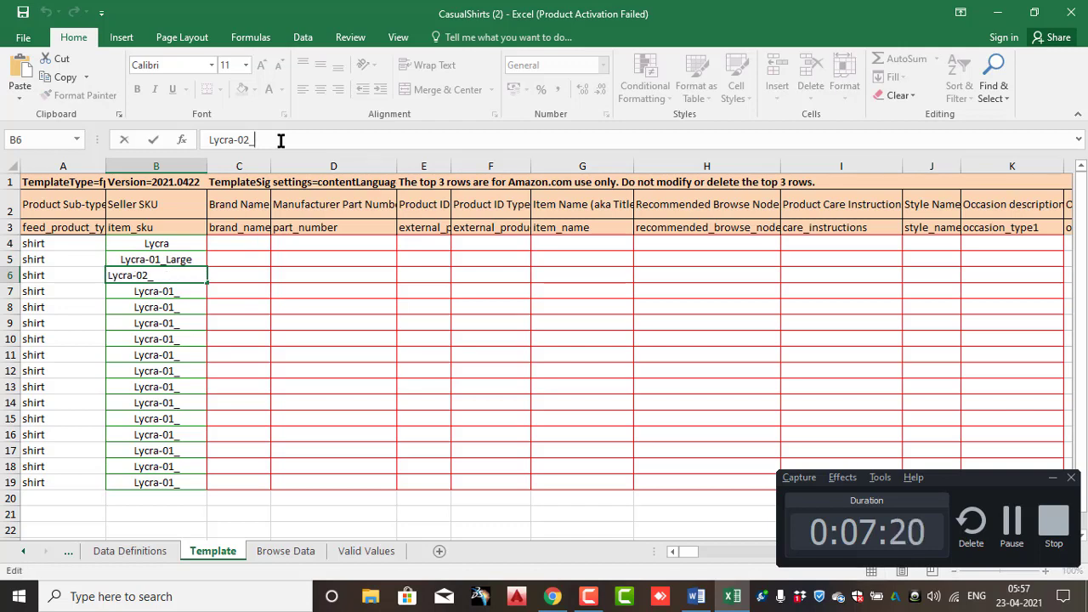
type("Medium")
key("Return")
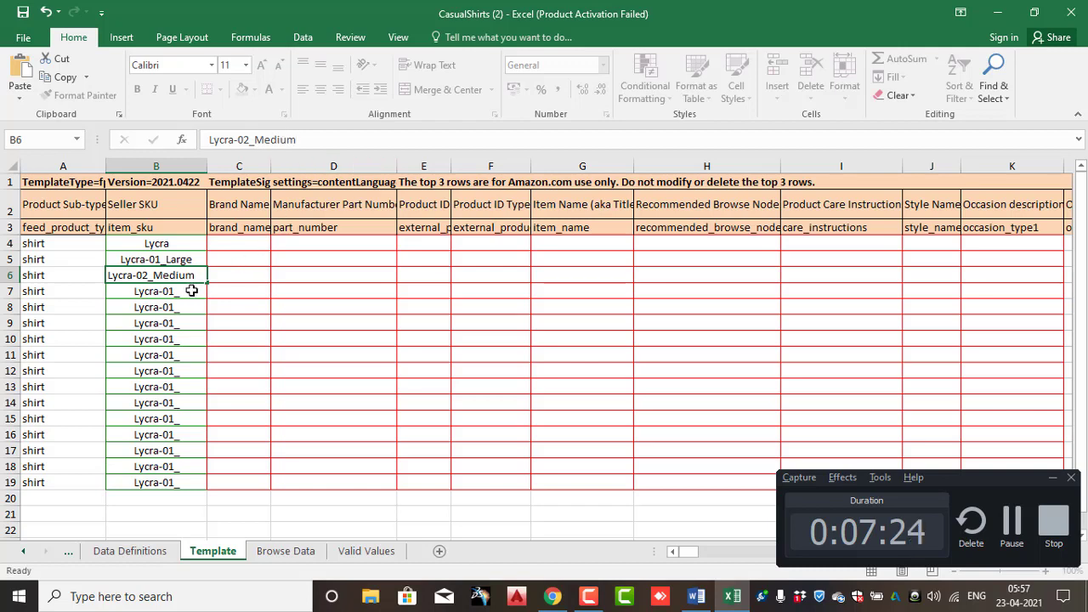
Complete B7 as Lycra-01_Large using the AutoComplete suggestion
left_click(285, 139)
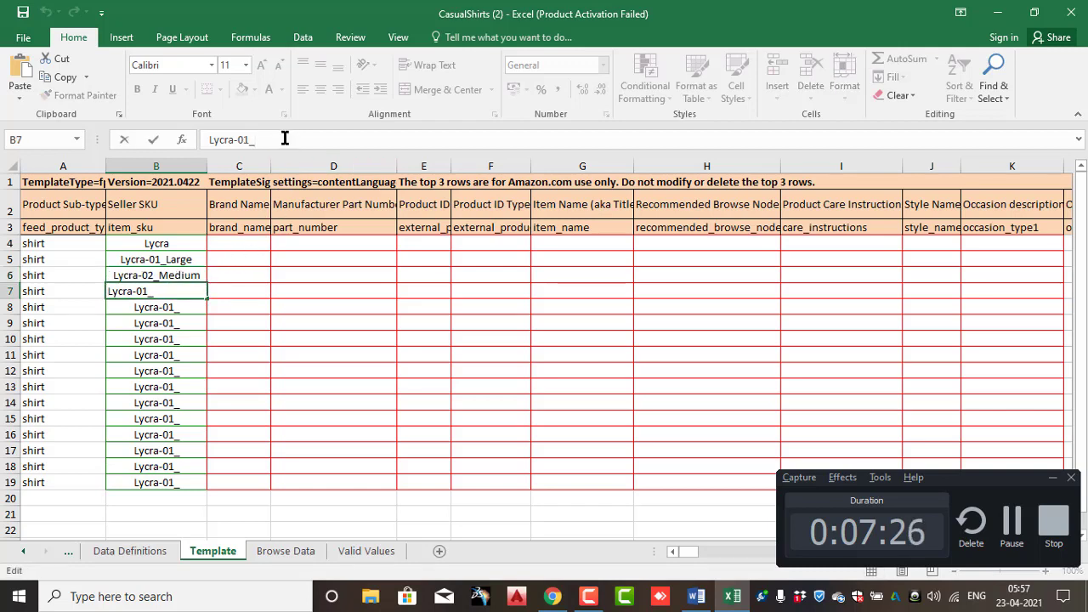
type("Large")
left_click(186, 309)
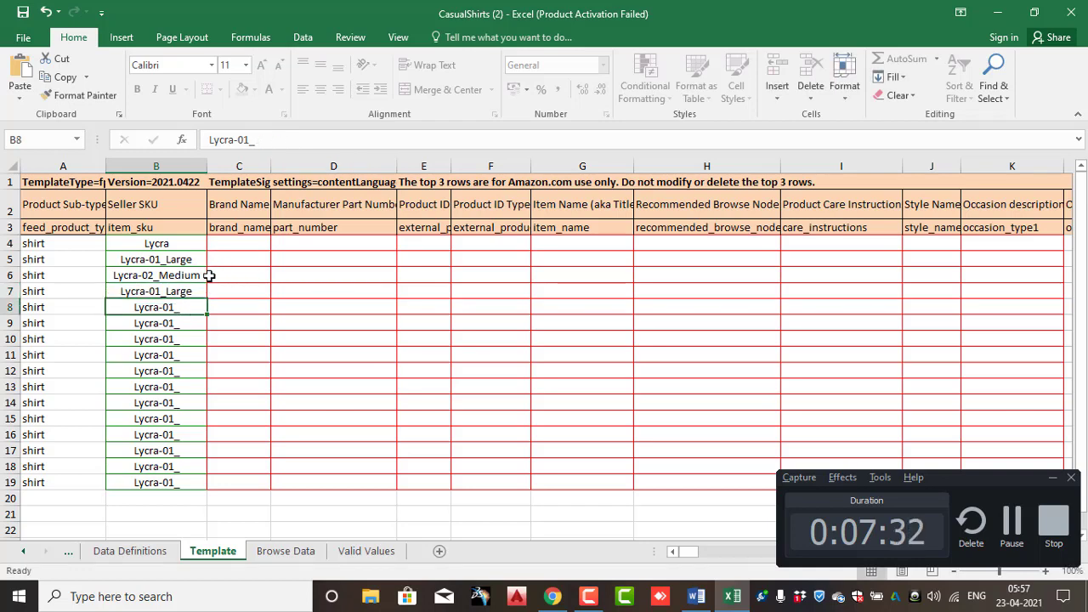
left_click(699, 596)
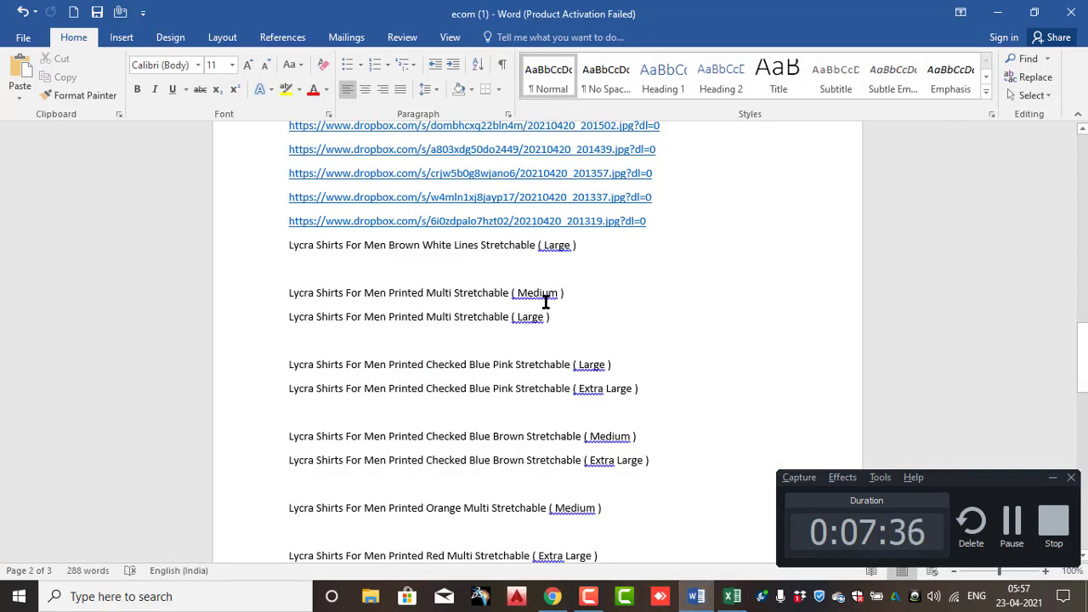
Check the Word size list and complete B8 as Lycra-01_Large
scroll(668, 315, "down", 3)
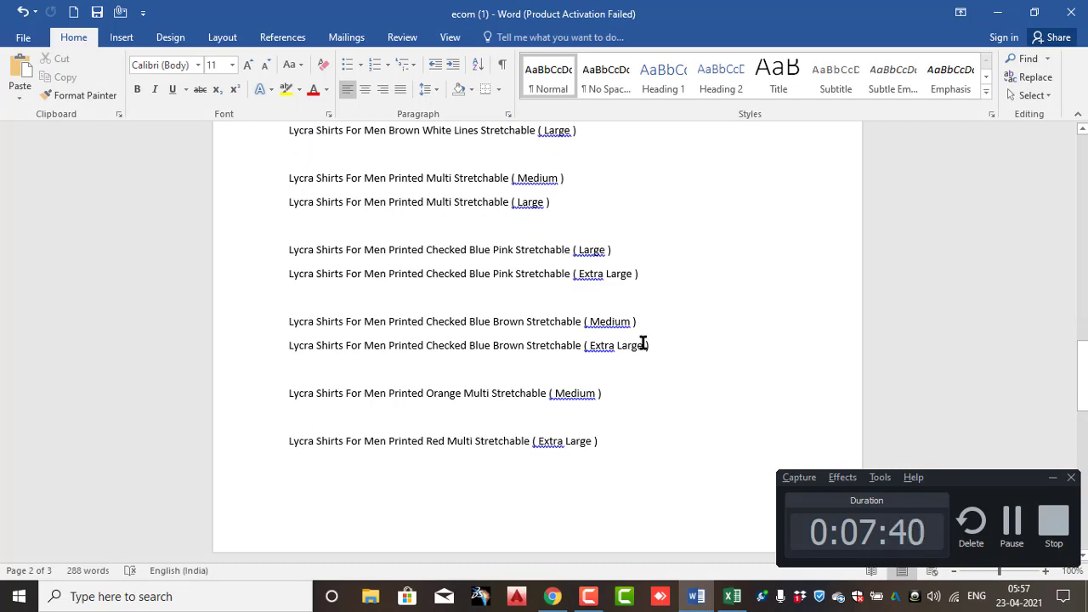
left_click(729, 599)
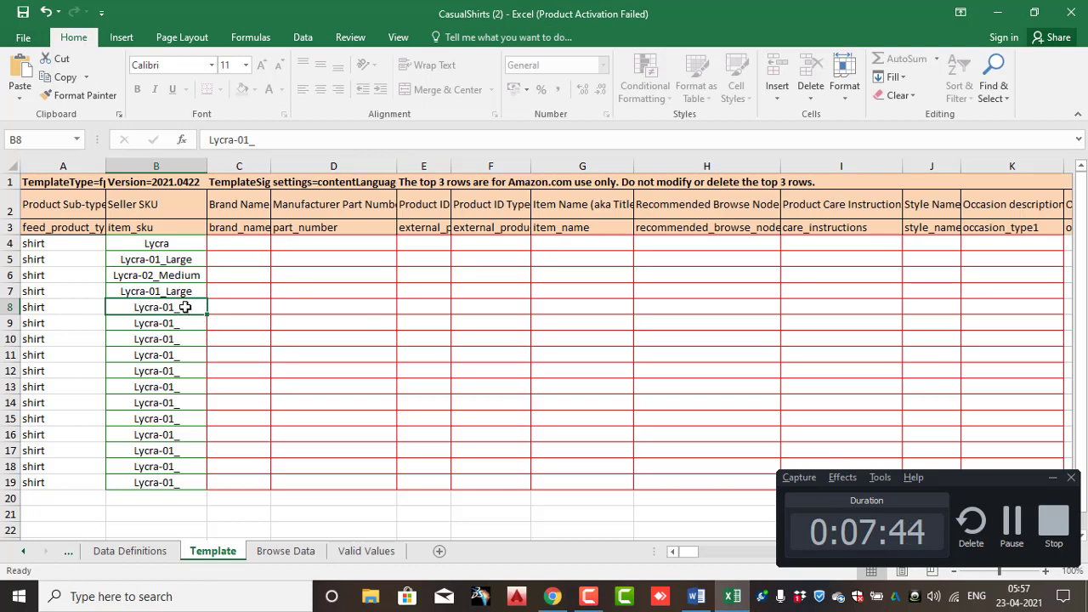
left_click(265, 139)
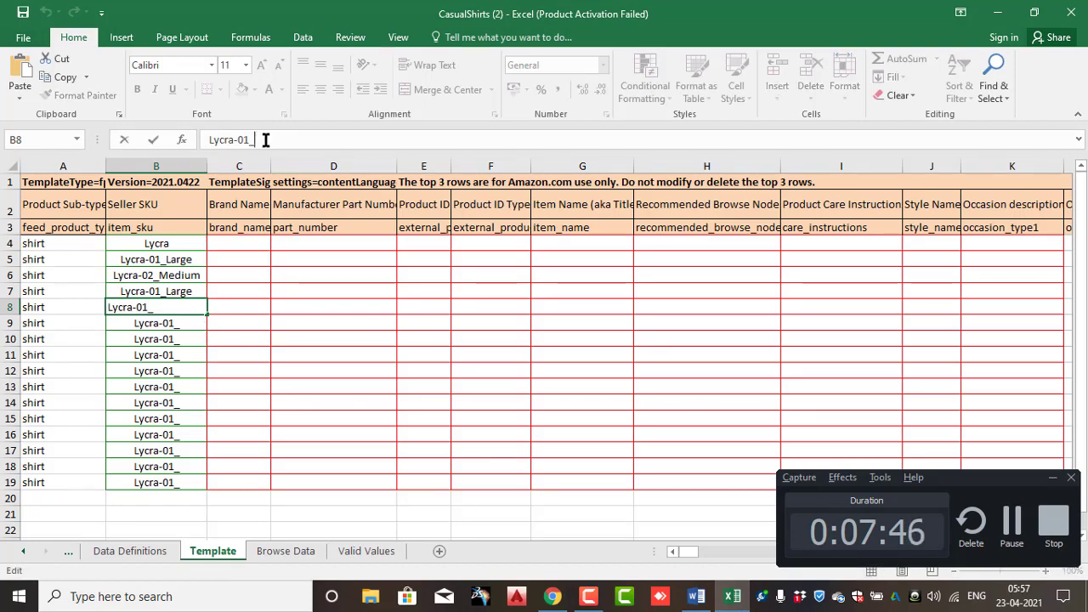
type("La")
type("rge")
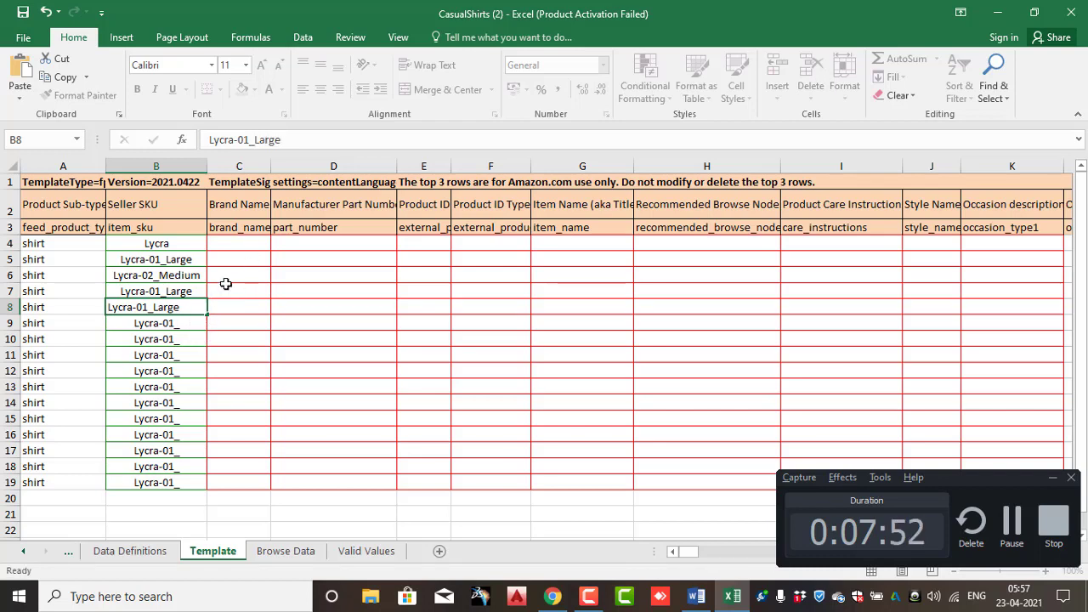
key("Return")
Complete B9 as Lycra-01_Extra Large
left_click(285, 138)
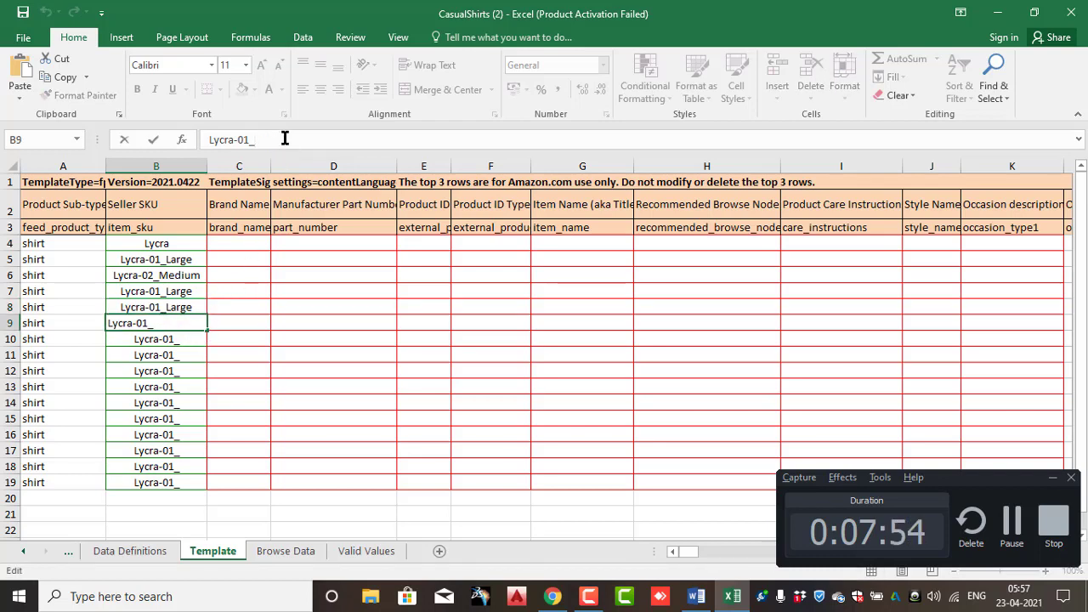
type("Extra")
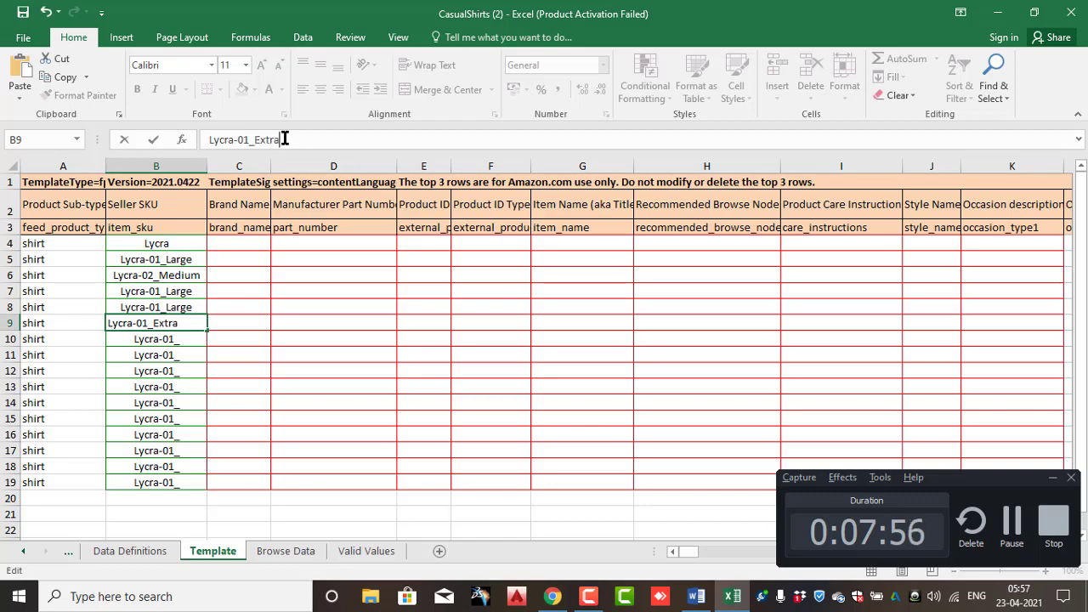
type(" Lar")
type("ge")
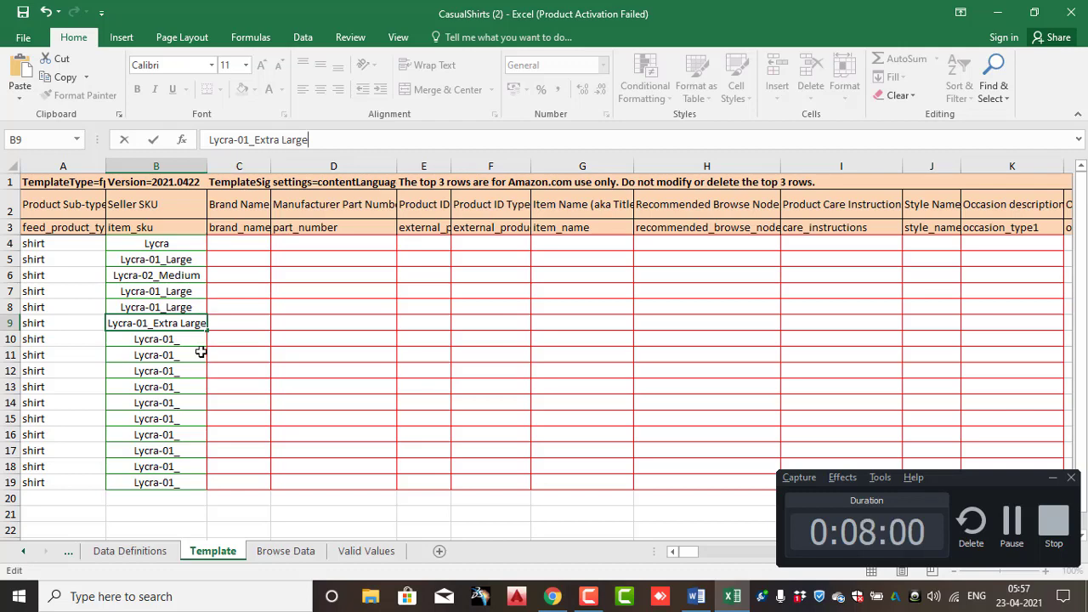
left_click(183, 340)
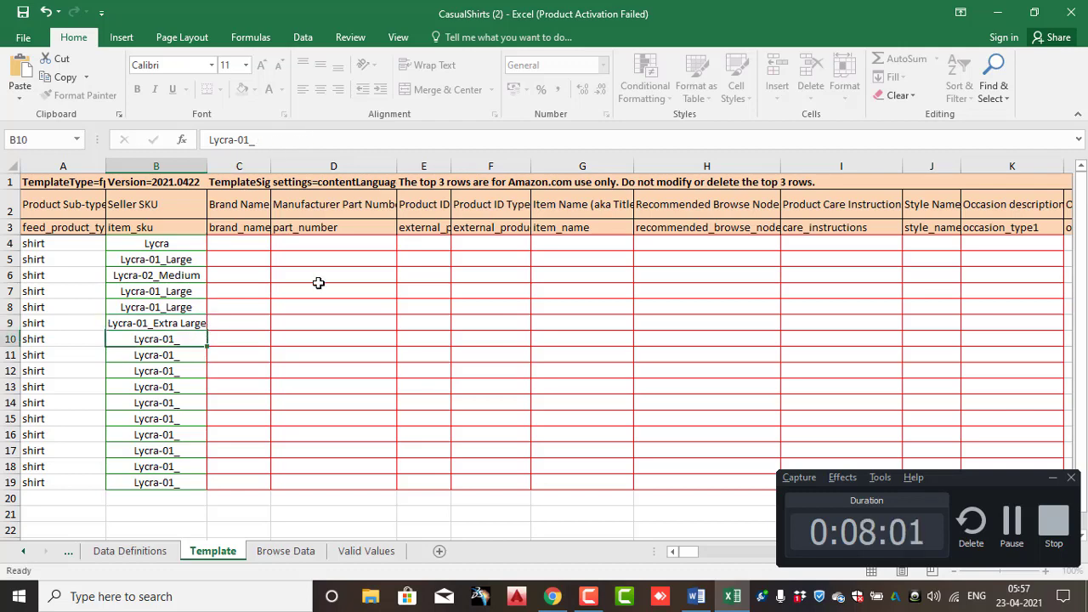
left_click(263, 142)
left_click(264, 142)
key("alt+Tab")
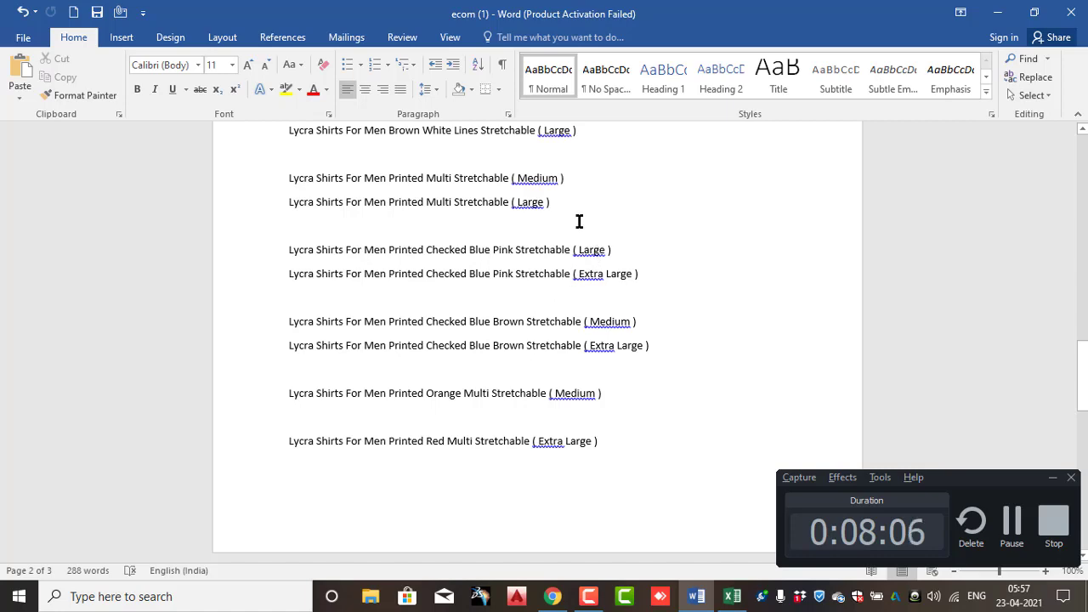
Copy the size Medium from the Word list into B10, making it Lycra-01_Medium
scroll(593, 248, "up", 1)
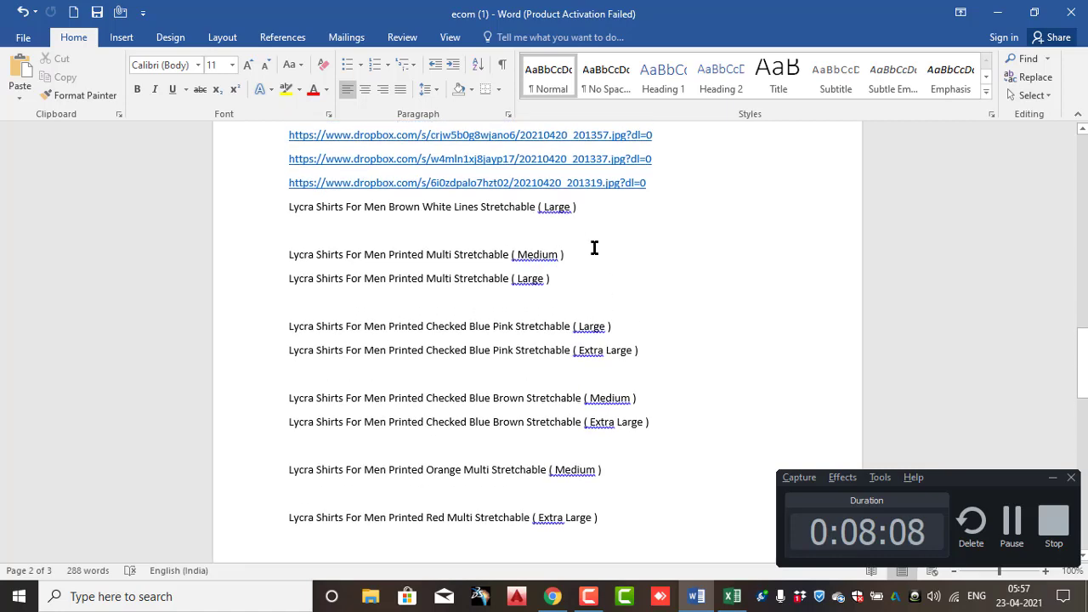
scroll(594, 249, "down", 1)
scroll(593, 248, "down", 1)
scroll(594, 249, "down", 1)
scroll(617, 219, "down", 1)
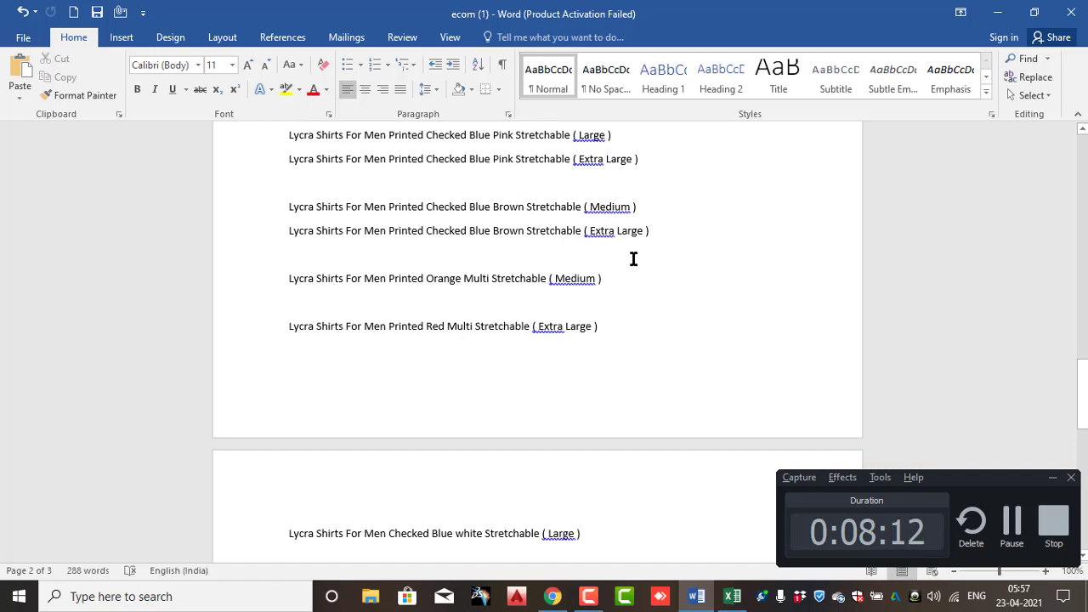
double_click(603, 208)
key("ctrl+c")
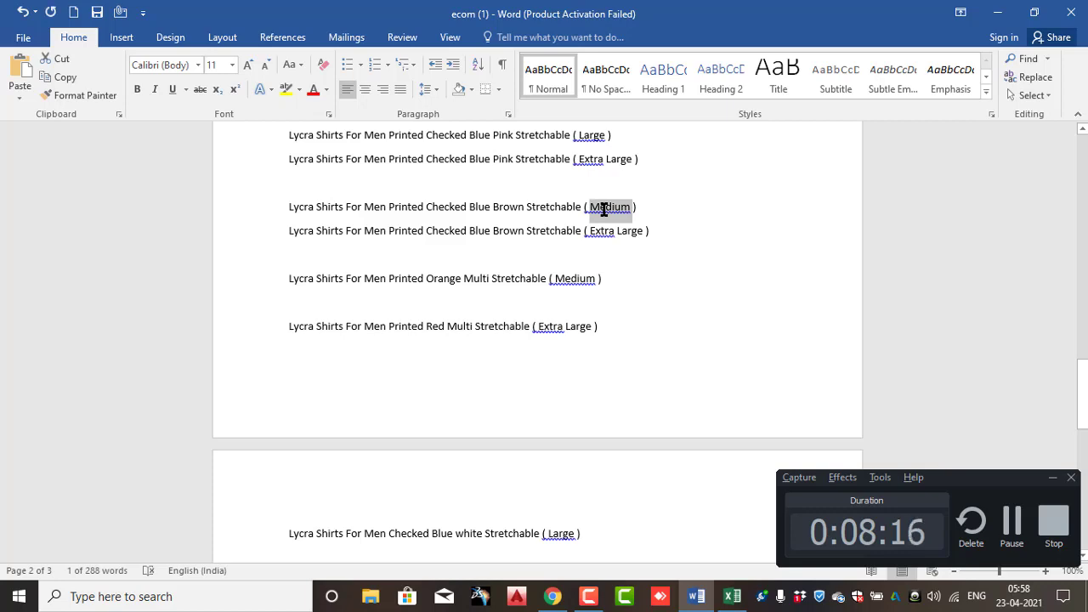
key("alt+Tab")
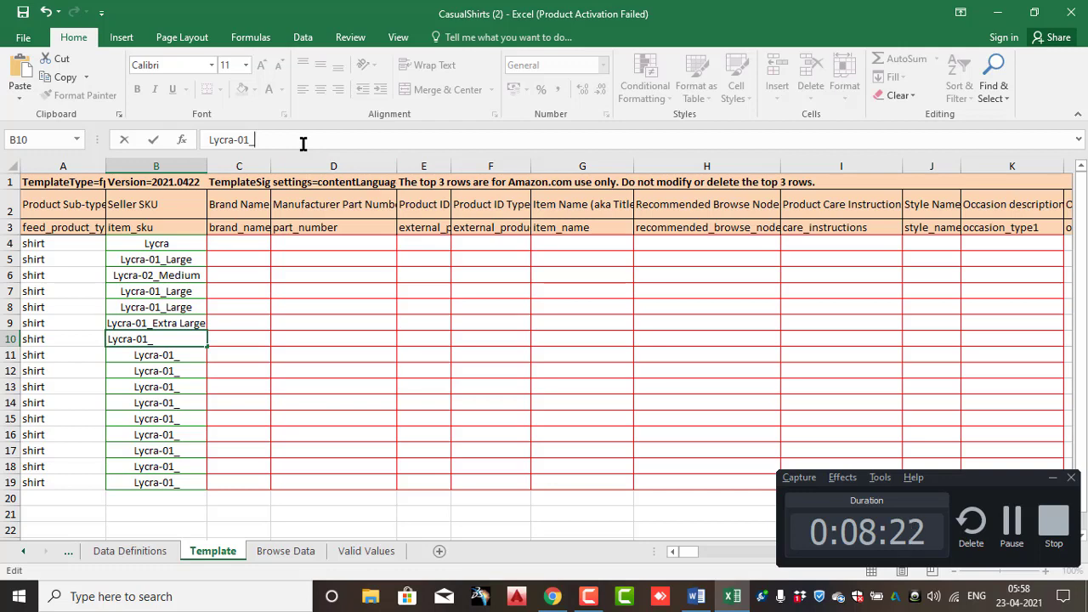
key("alt+Tab")
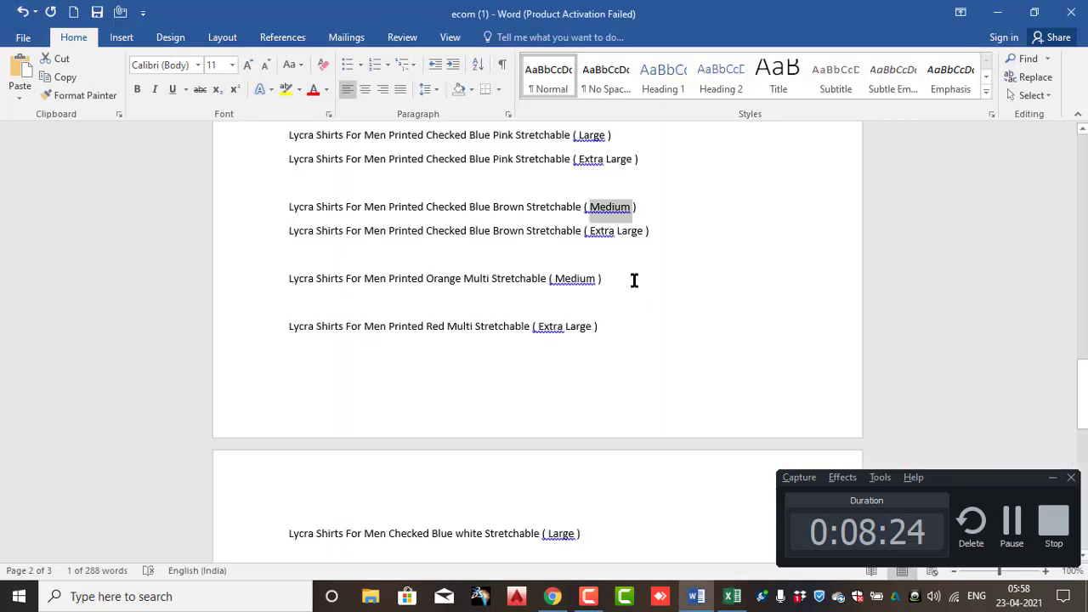
key("alt+Tab")
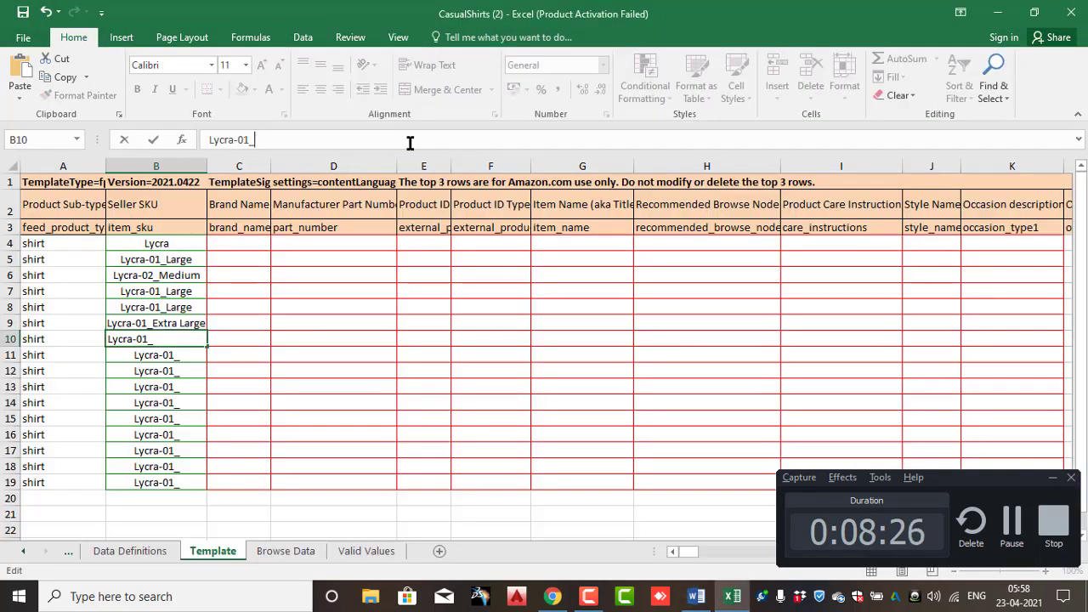
key("ctrl+v")
key("Return")
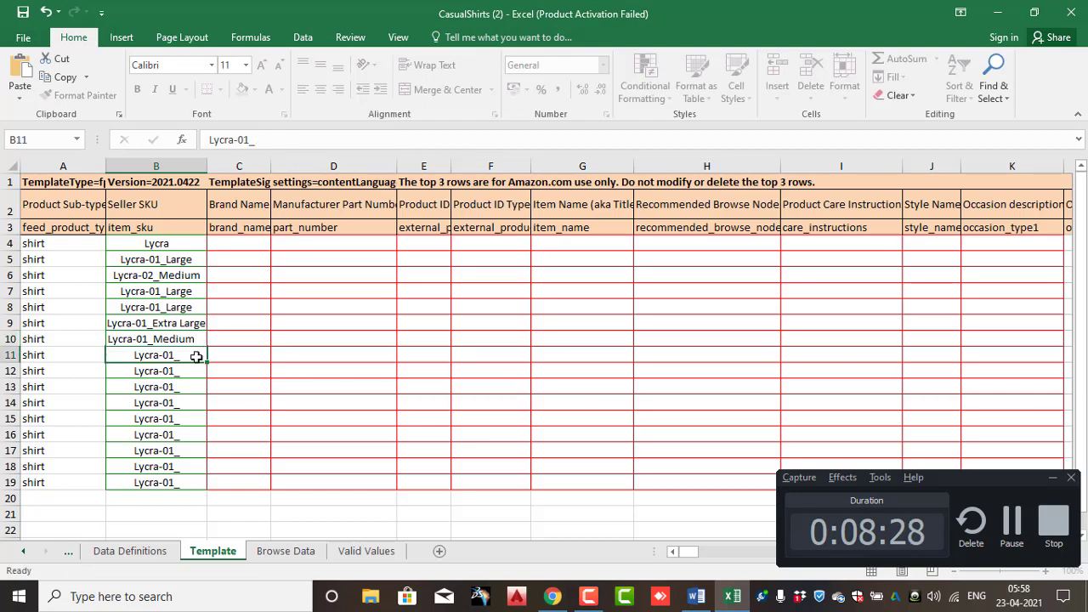
Paste sizes from the Word list to make B11 Lycra-01_Extra Large and B12 Lycra-01_Medium
key("alt+Tab")
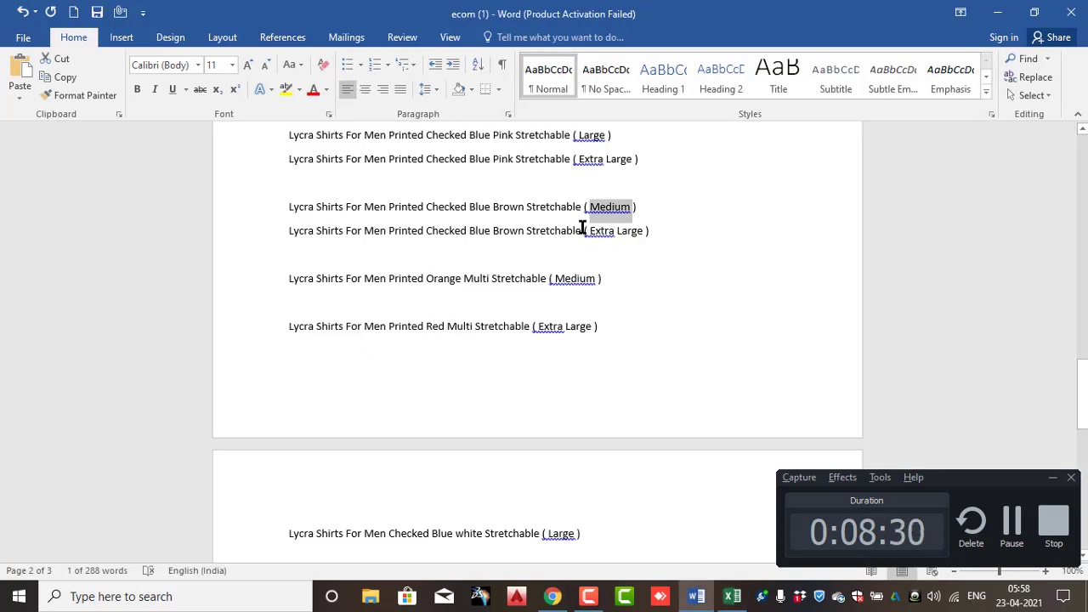
left_click_drag(586, 233, 638, 233)
key("alt+Tab")
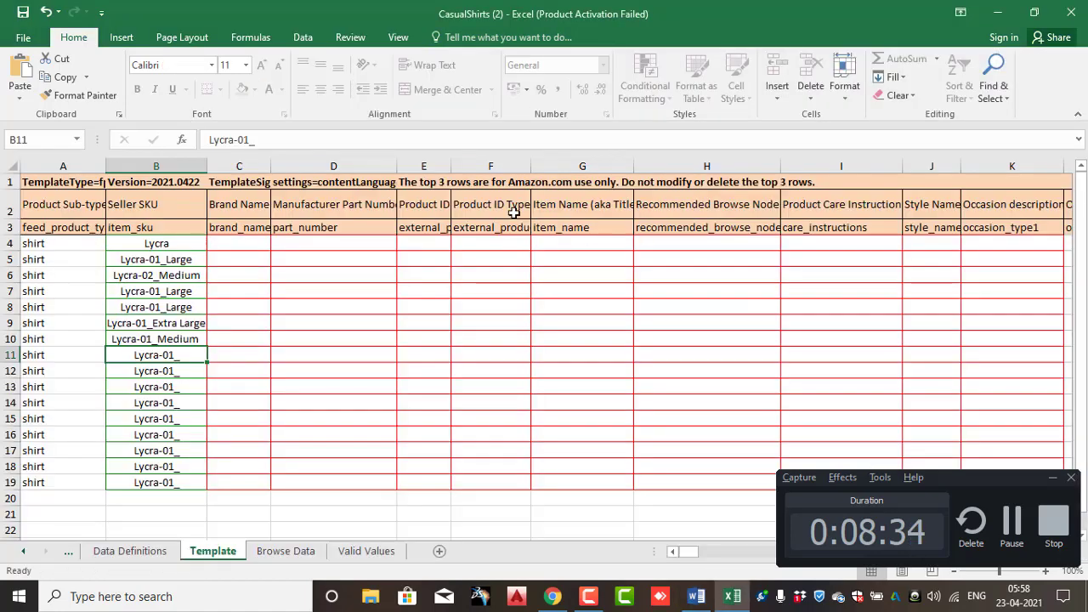
left_click(268, 137)
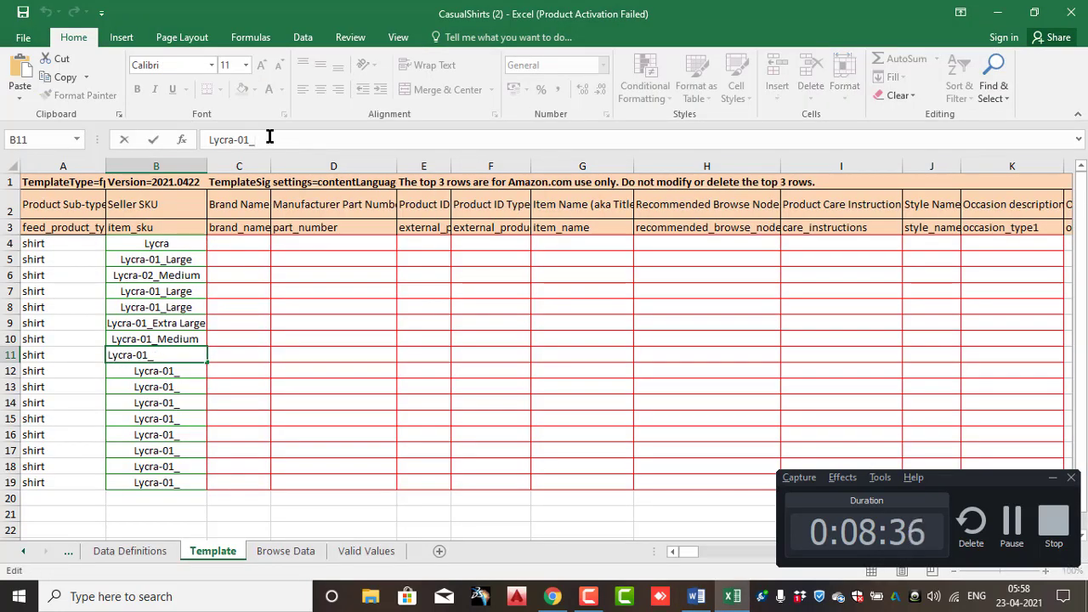
key("ctrl+v")
key("Return")
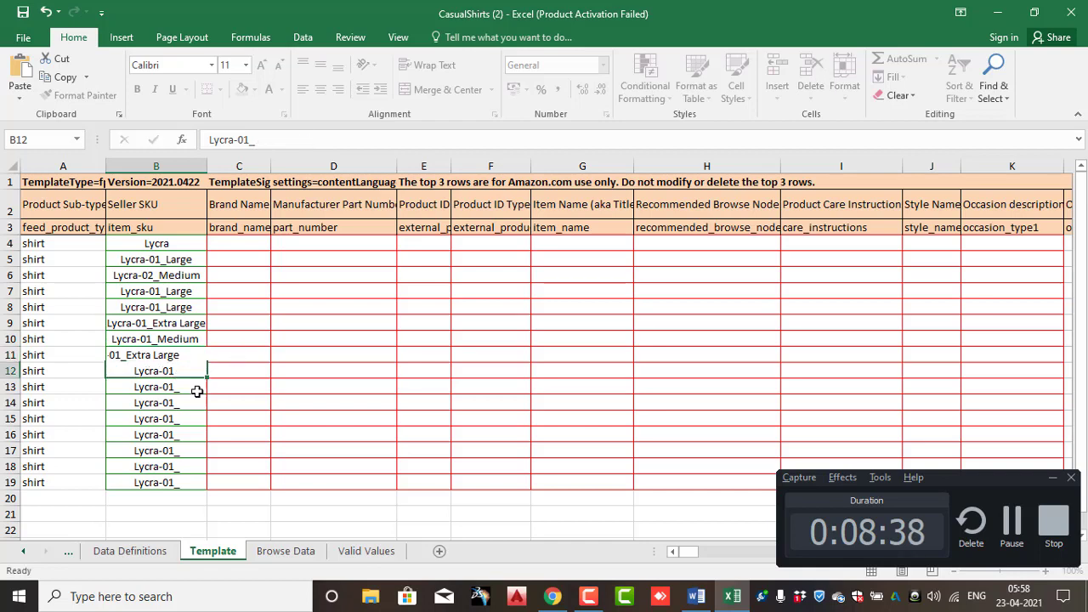
key("alt+Tab")
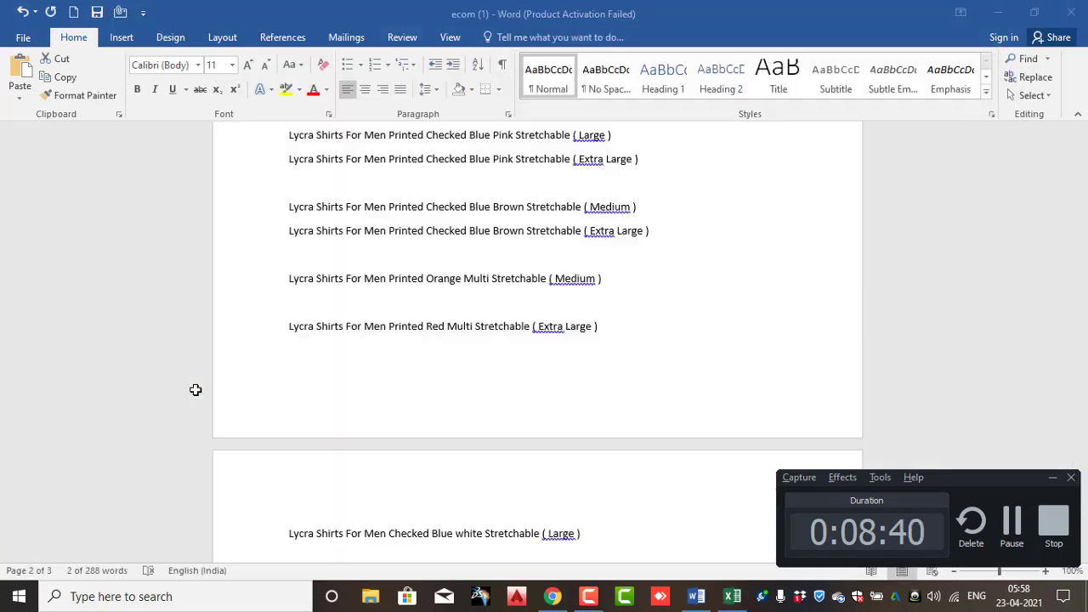
double_click(561, 278)
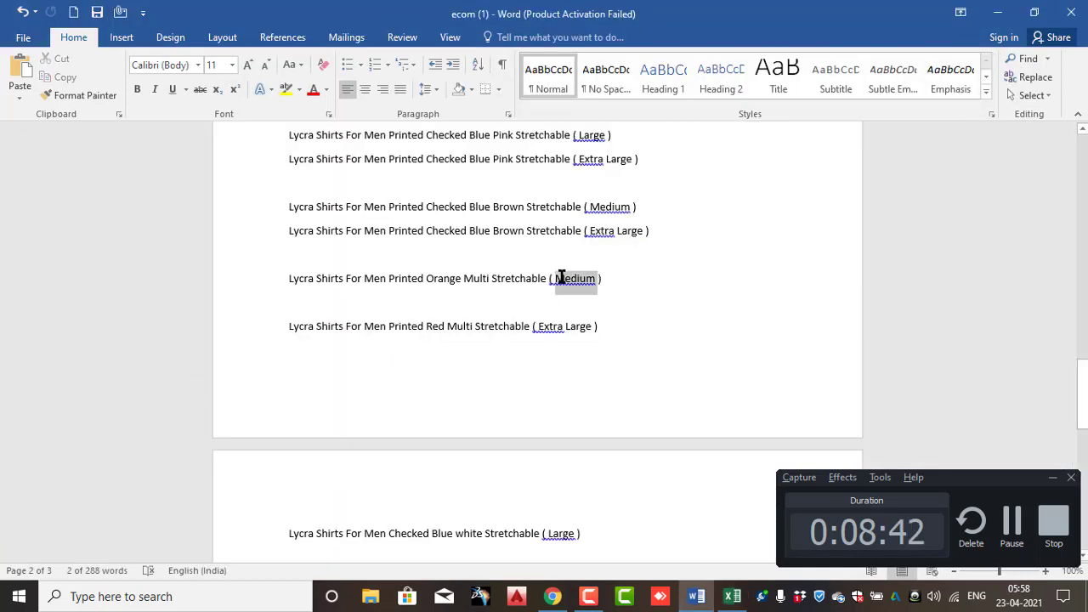
key("alt+Tab")
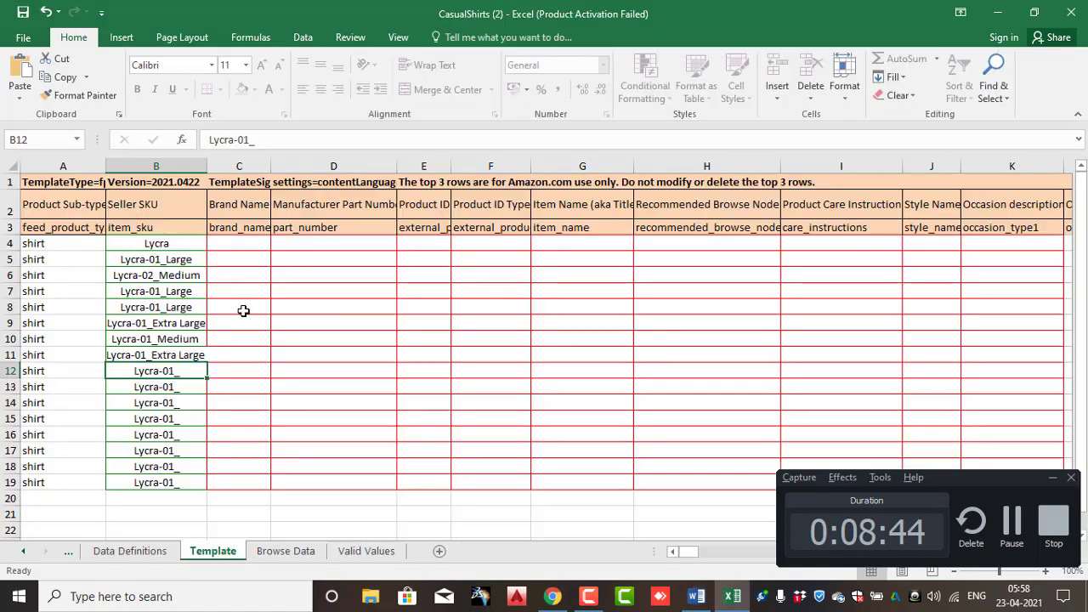
left_click(267, 141)
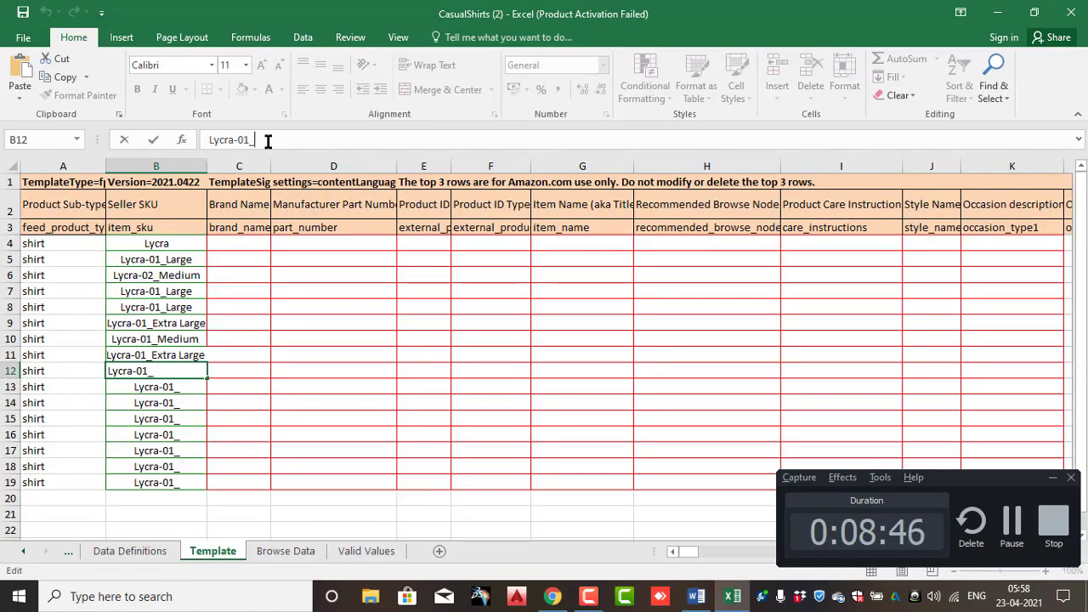
key("ctrl+v")
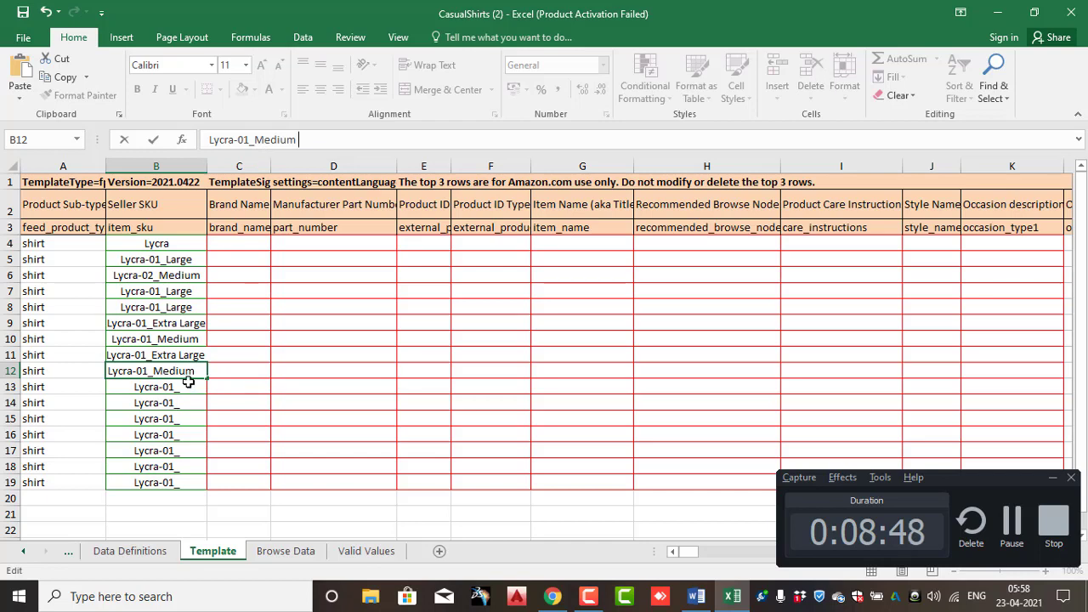
key("Return")
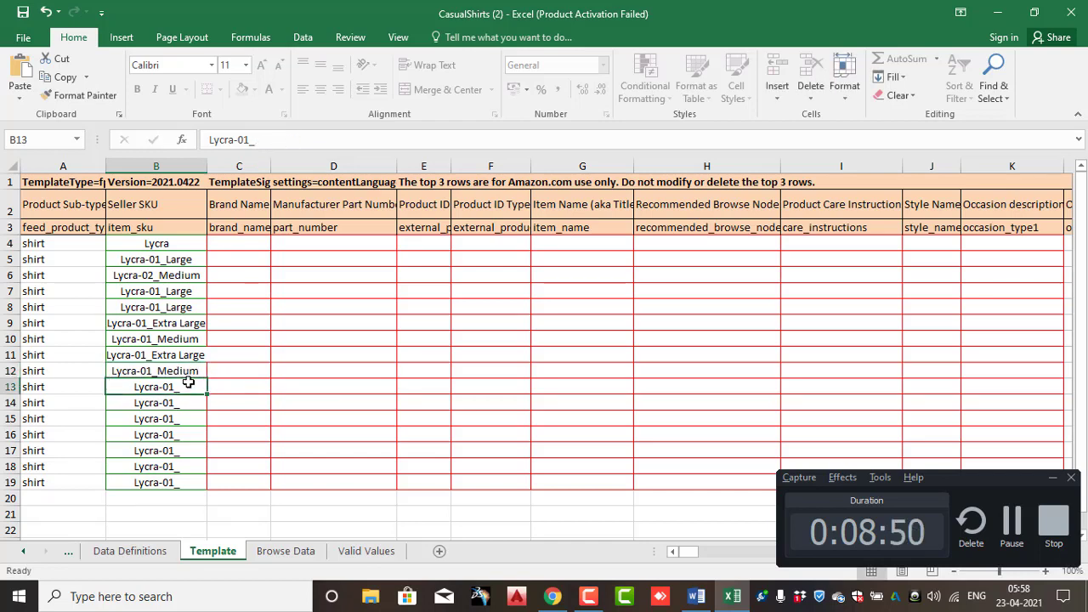
Complete B13 as Lycra-01_Extra Large using the Red Multi line's size
key("alt+Tab")
scroll(524, 335, "down", 2)
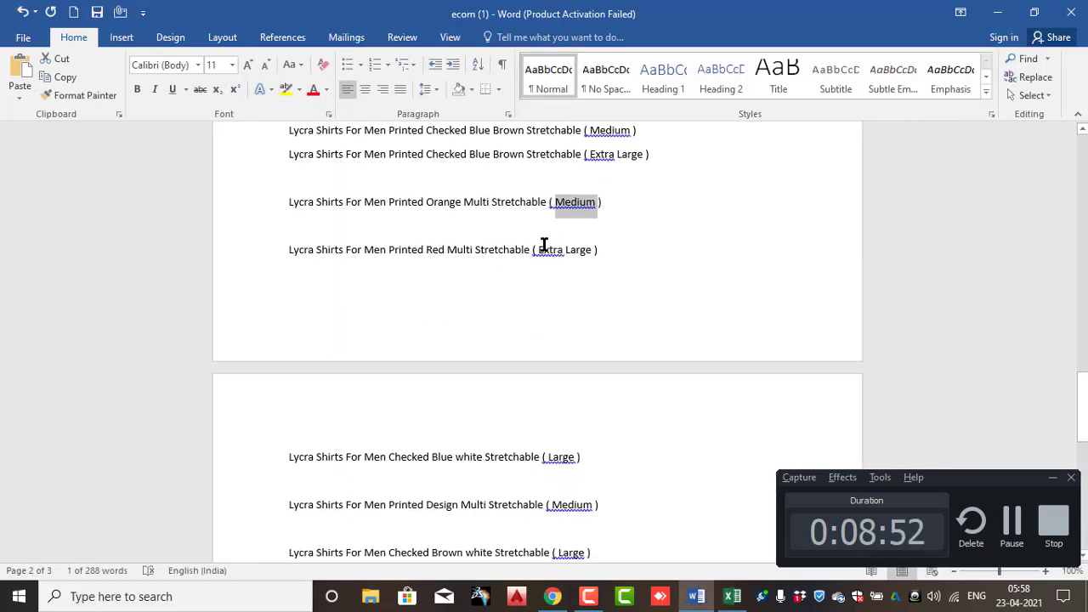
left_click_drag(538, 247, 588, 257)
key("ctrl+c")
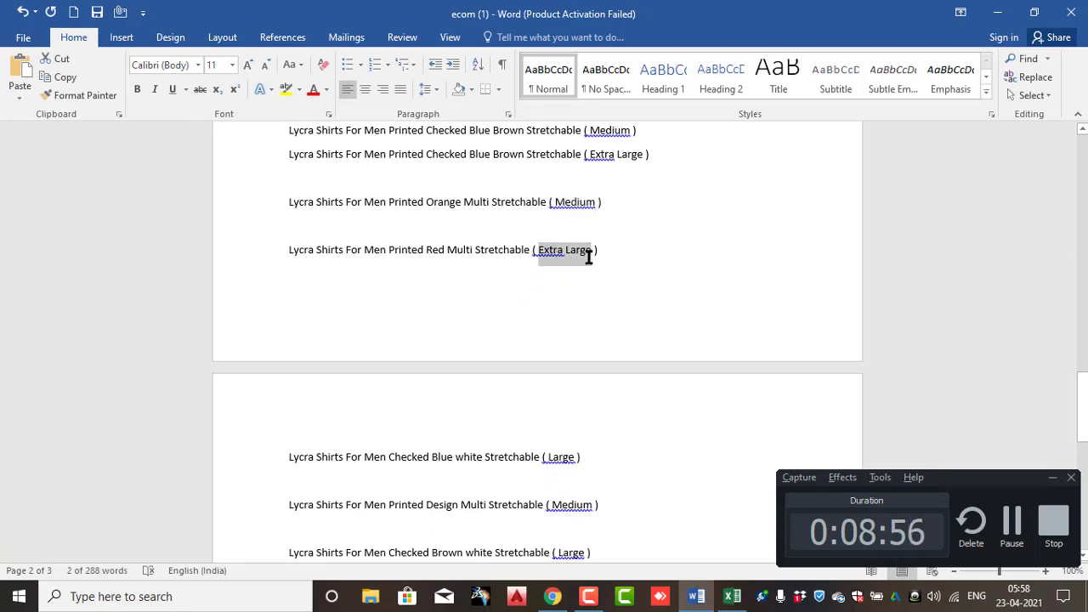
key("alt+Tab")
left_click(270, 136)
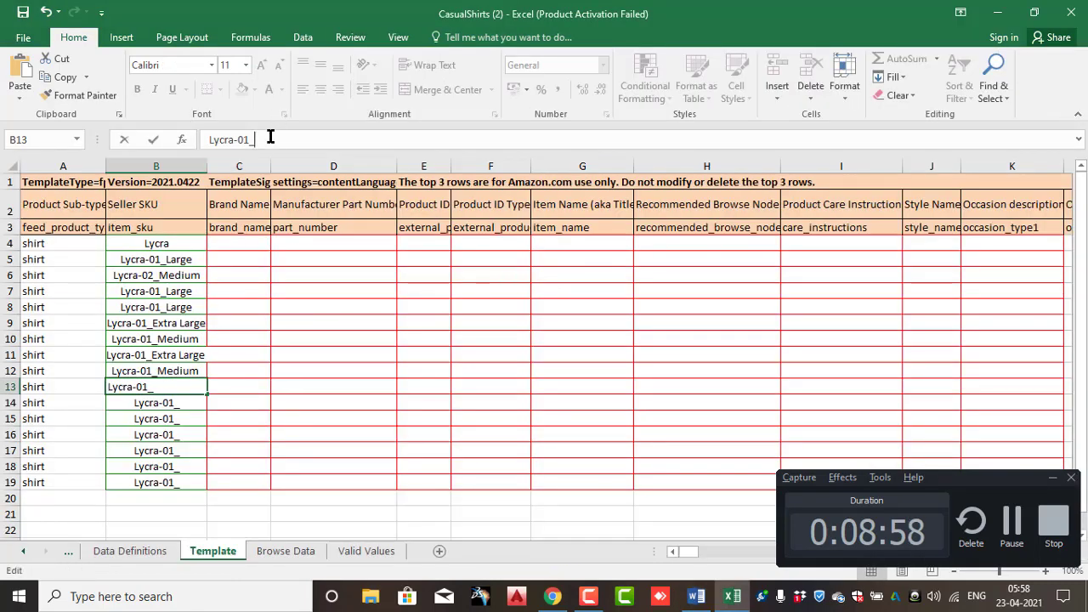
key("ctrl+v")
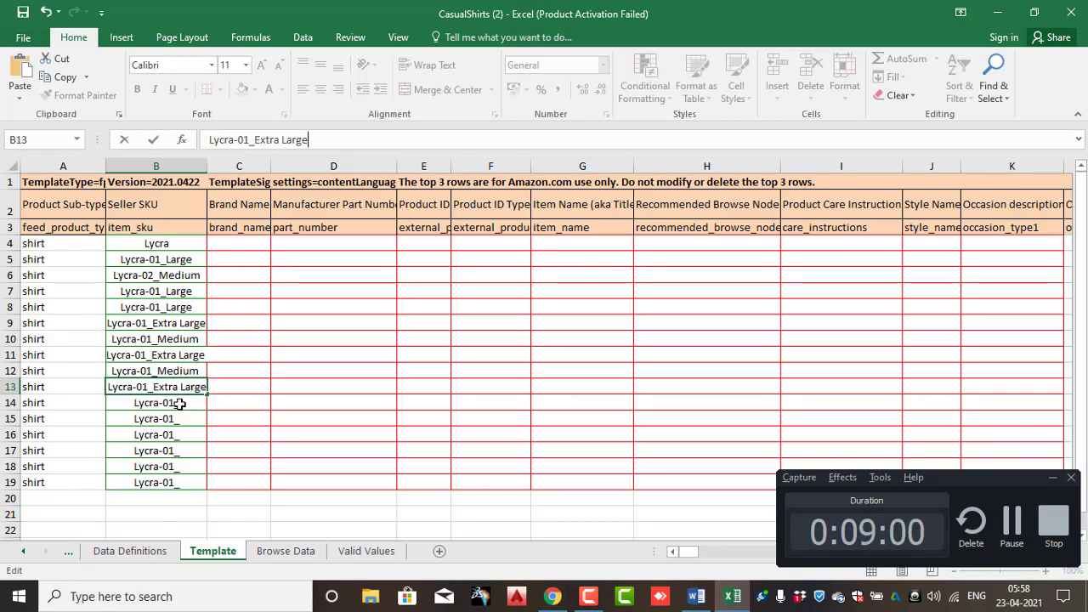
key("Return")
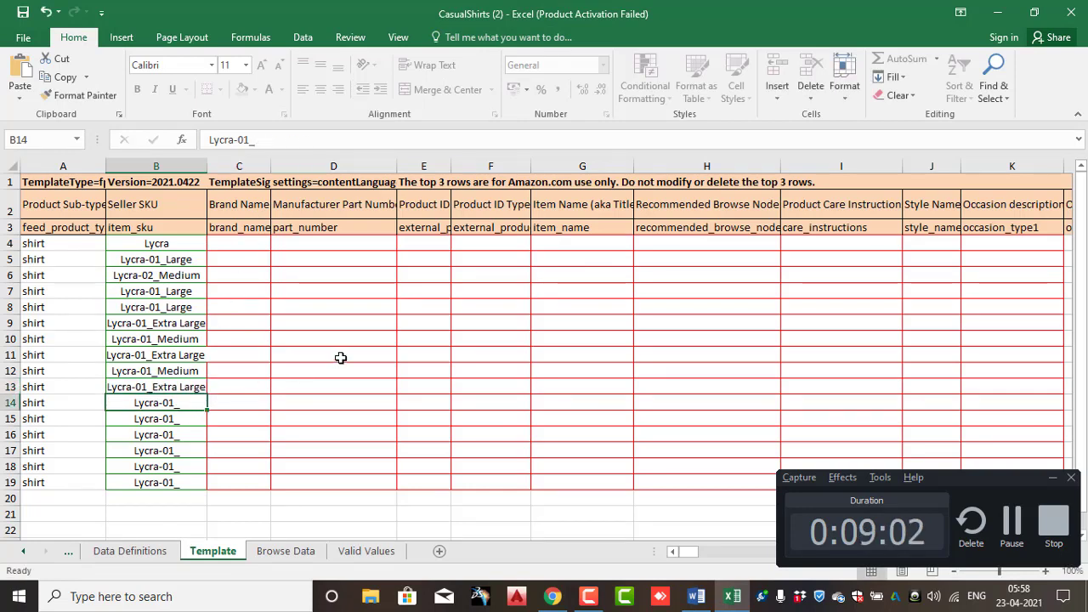
Complete B14 as Lycra-01_Large using the Checked Blue white line's size
key("alt+Tab")
scroll(580, 352, "down", 1)
scroll(580, 332, "down", 2)
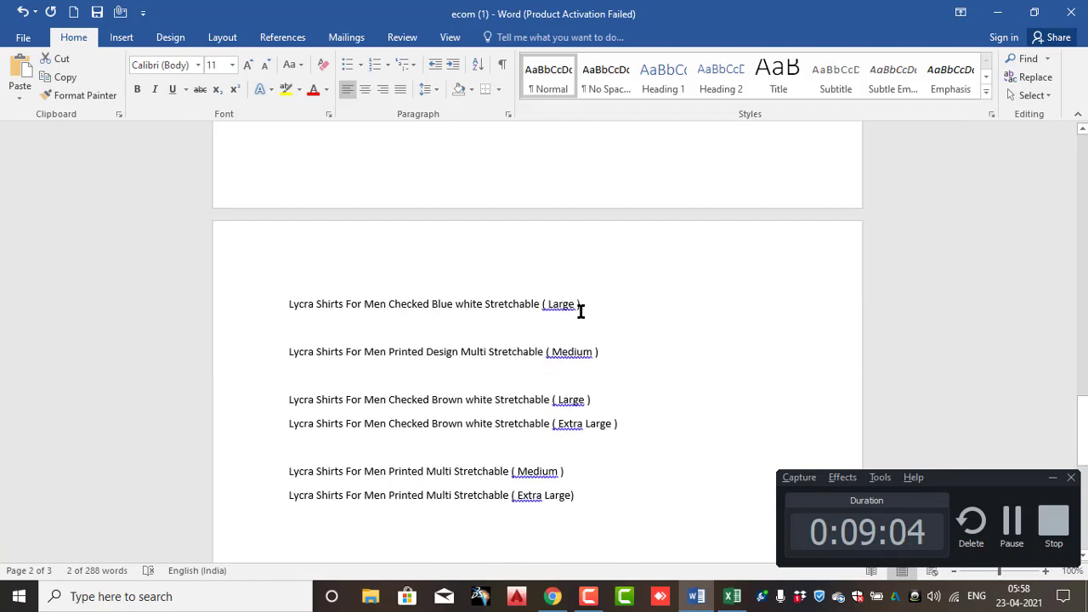
double_click(565, 304)
key("ctrl+c")
key("alt+Tab")
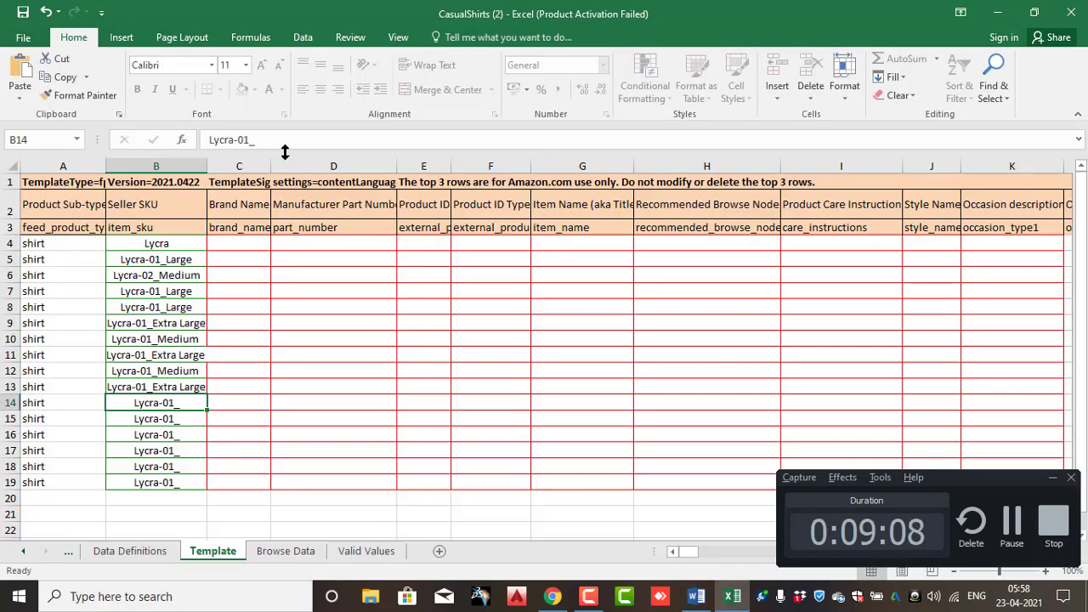
left_click(283, 142)
key("ctrl+v")
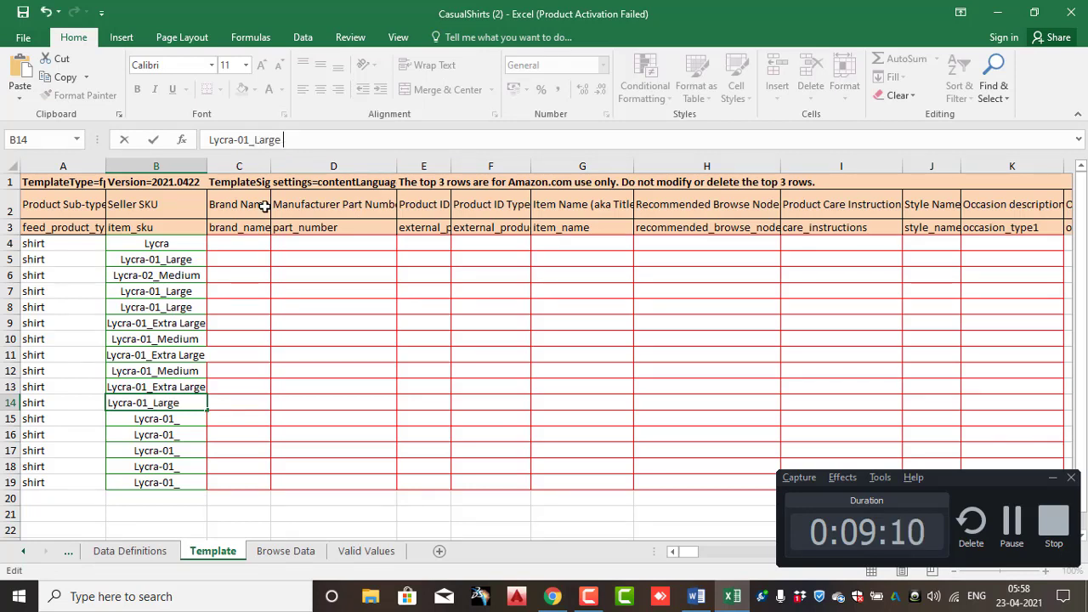
left_click(180, 420)
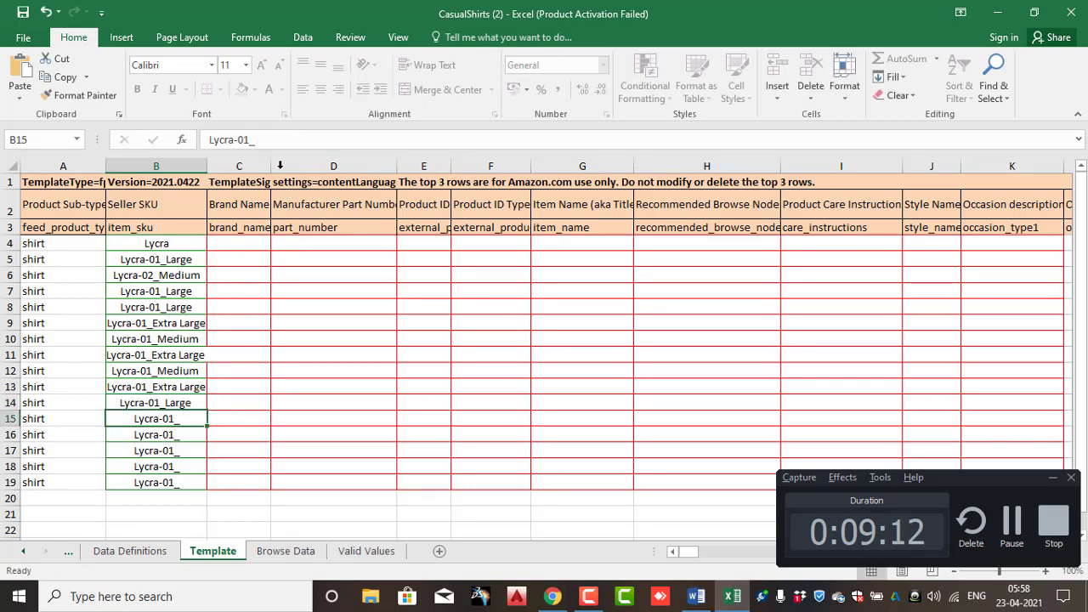
Complete B15 as Lycra-01_Medium from the Printed Design Multi line
left_click(259, 141)
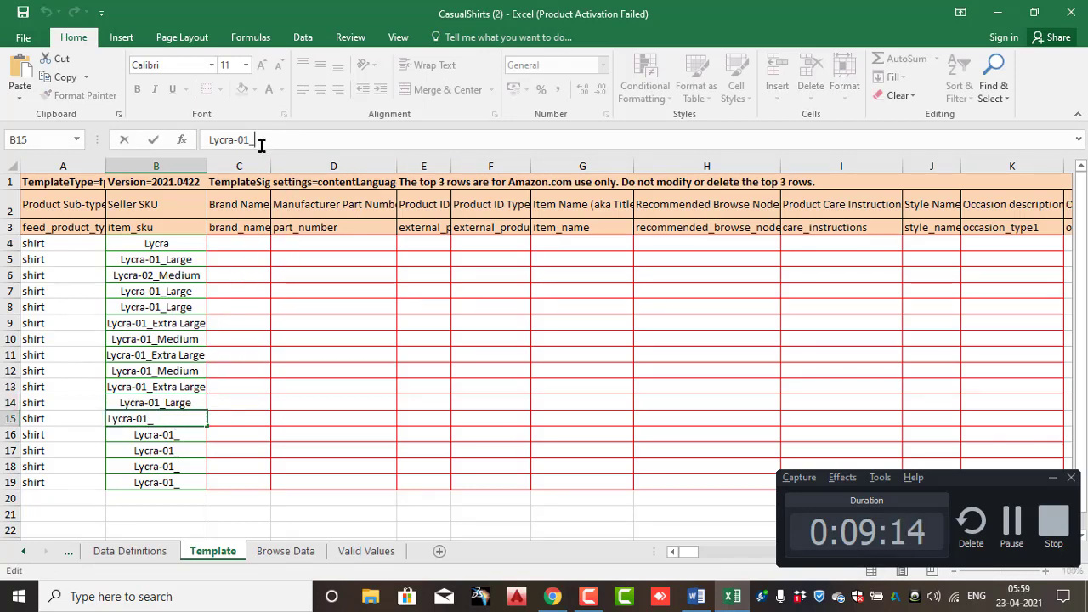
key("alt+Tab")
double_click(574, 351)
key("ctrl+c")
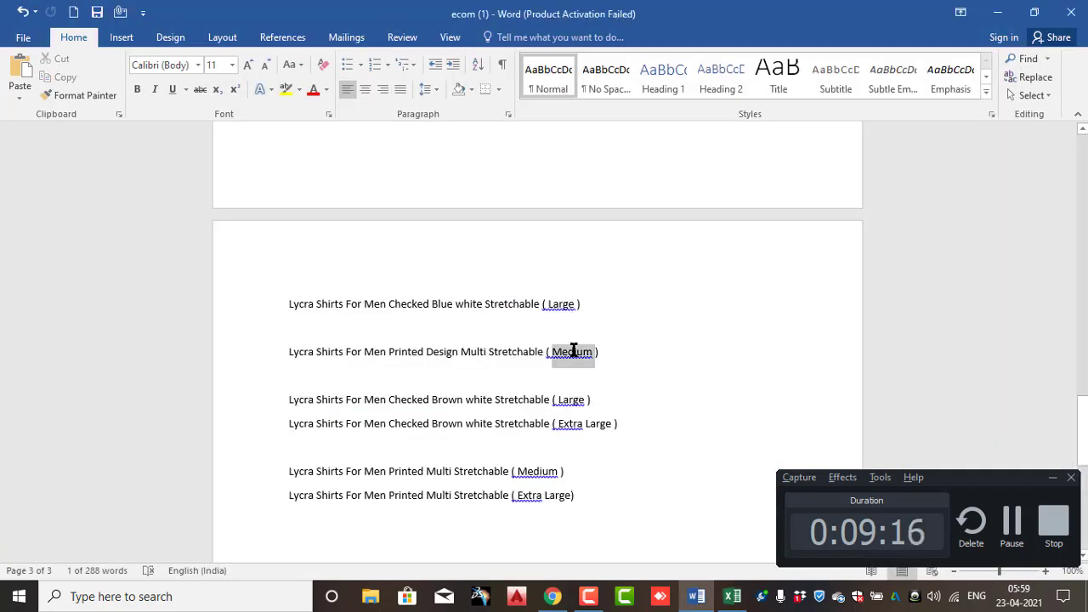
key("alt+Tab")
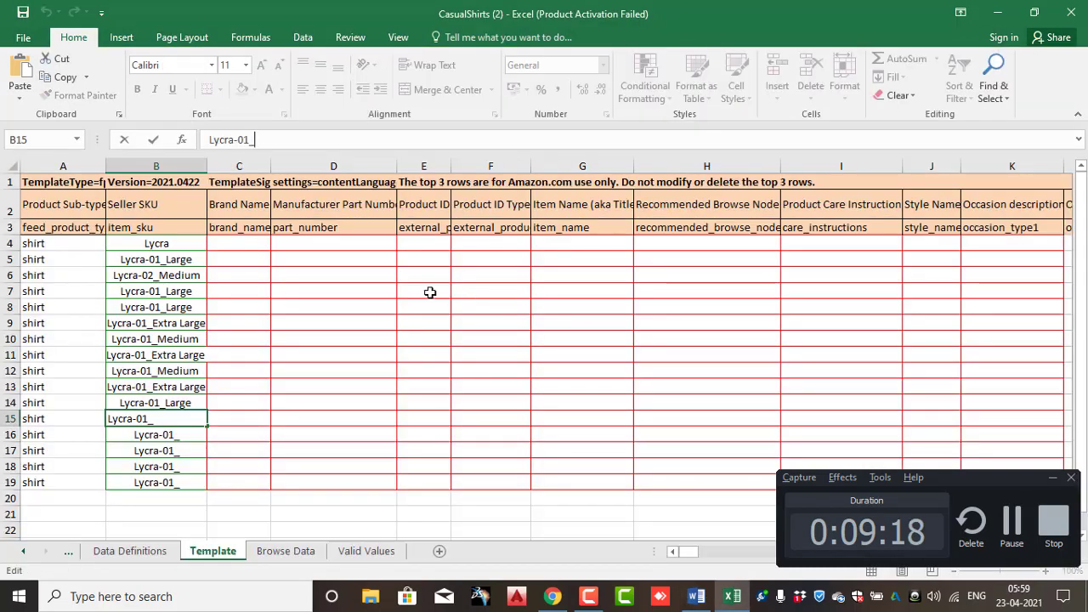
left_click(271, 138)
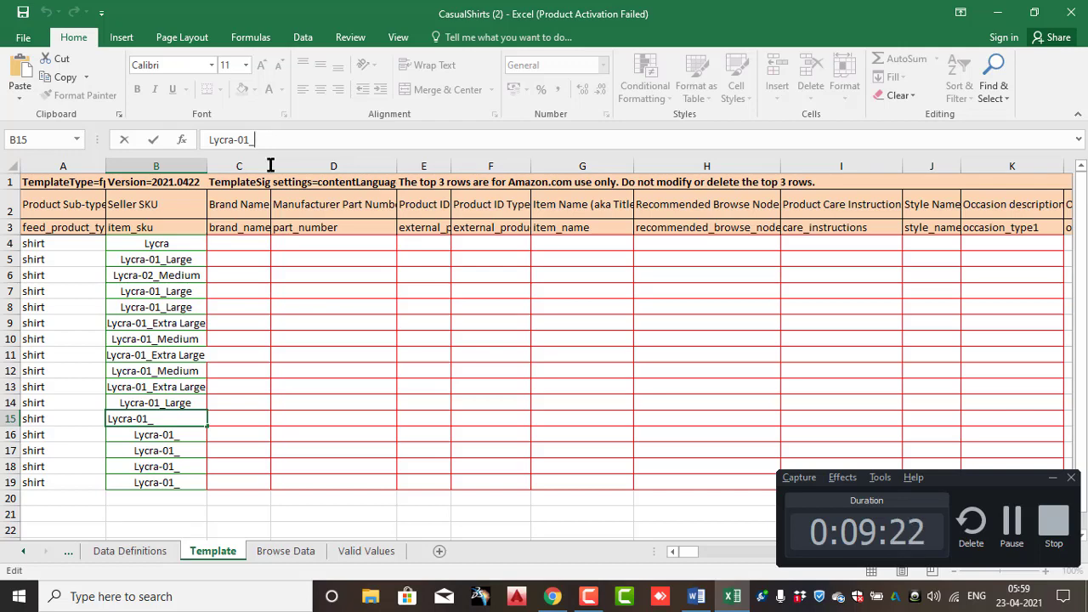
key("alt+Tab")
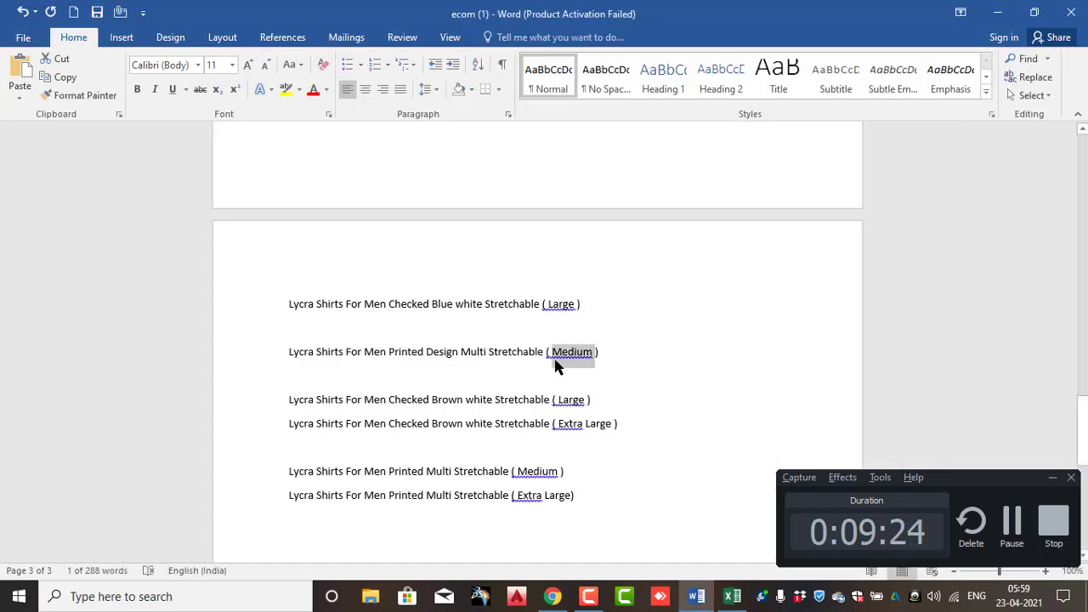
key("alt+Tab")
key("ctrl+v")
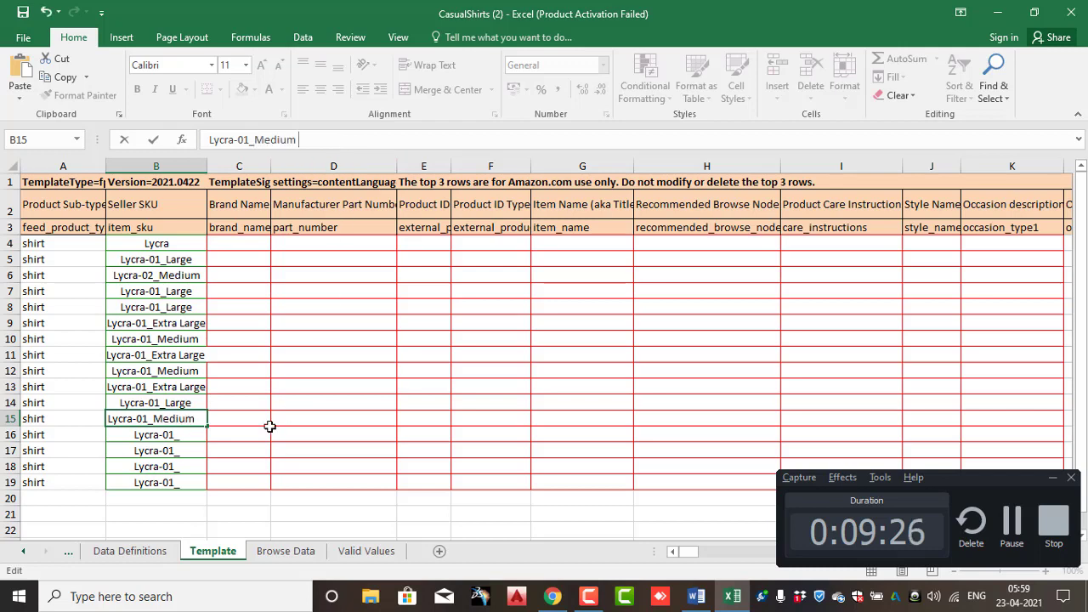
key("Return")
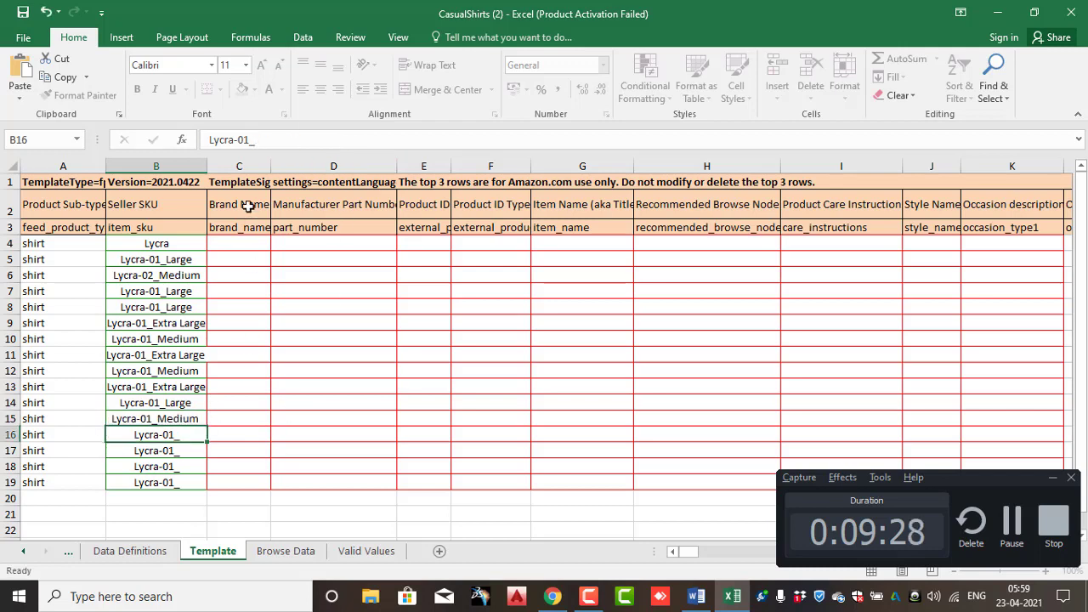
Complete B16 as Lycra-01_Large from the first Checked Brown white line
left_click(266, 138)
key("alt+Tab")
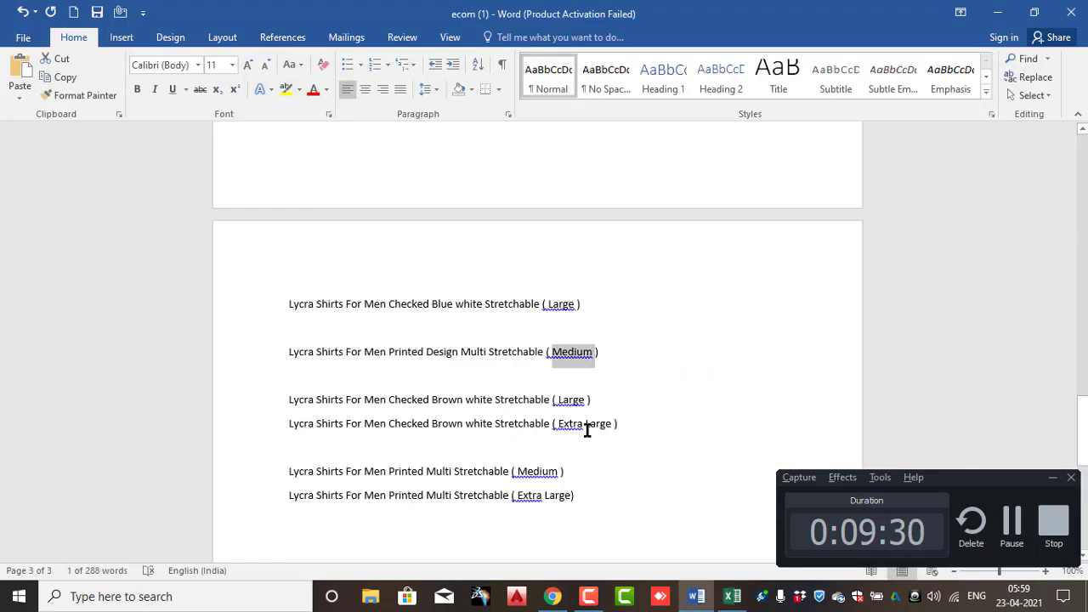
double_click(561, 398)
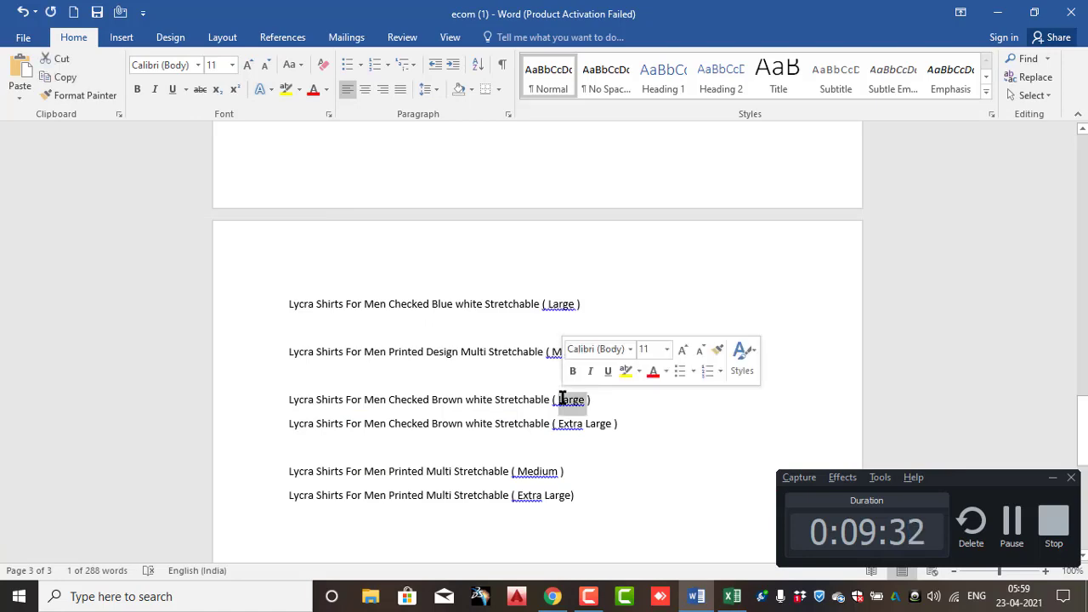
key("alt+Tab")
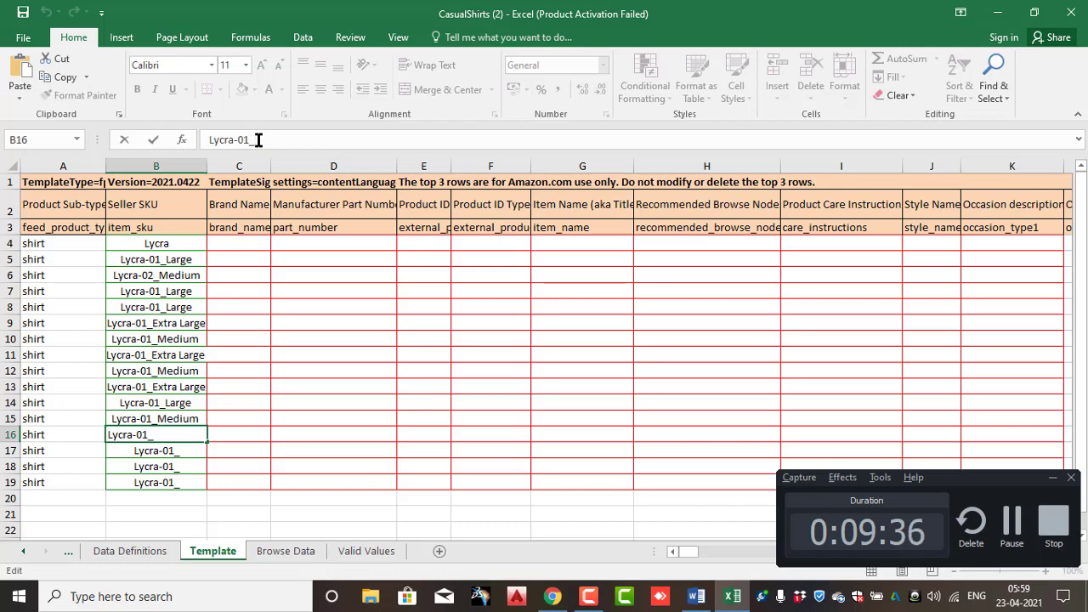
type("Large")
key("Return")
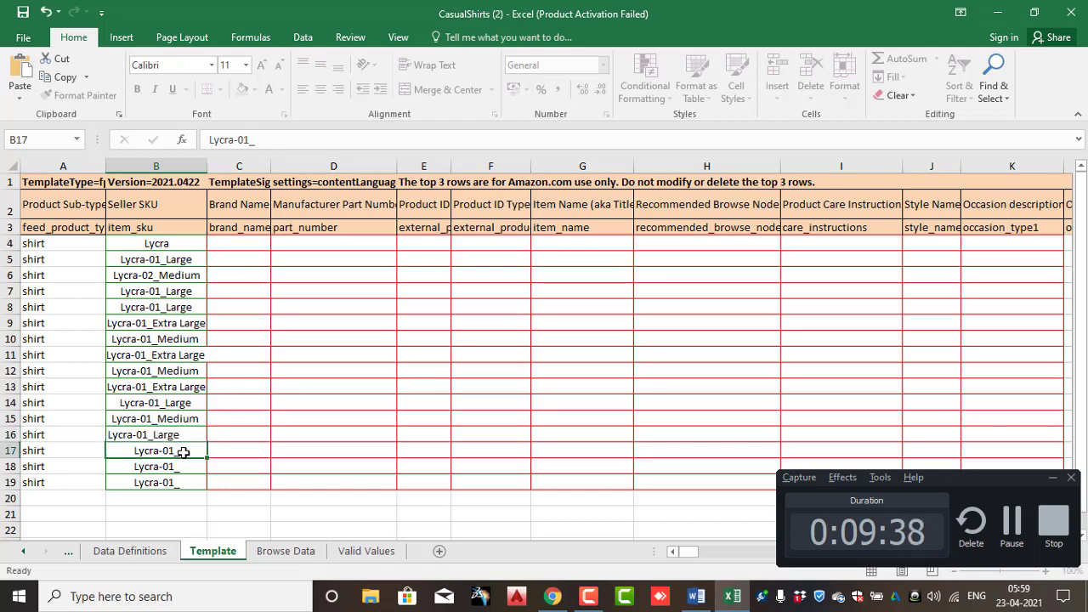
Make both B17 and B19 Lycra-01_Extra Large with the copied size
key("alt+Tab")
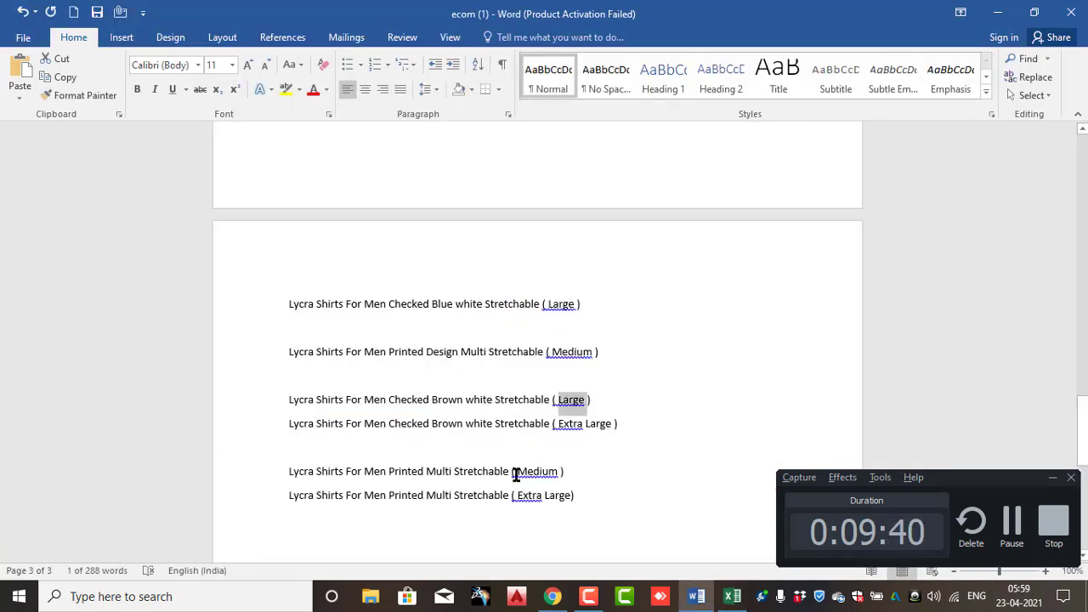
left_click_drag(560, 428, 614, 429)
key("ctrl+c")
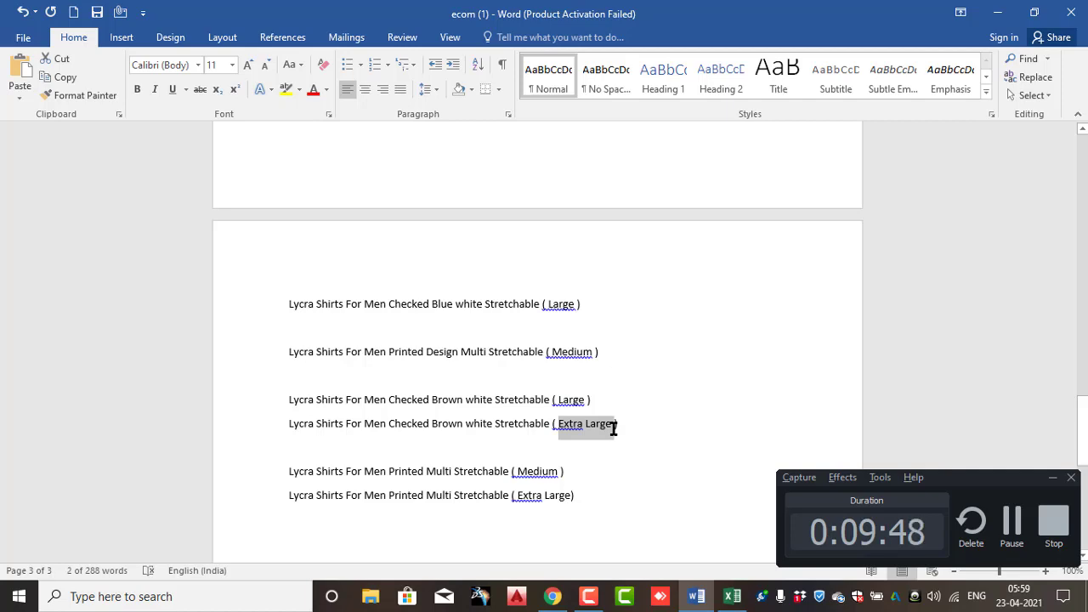
key("alt+Tab")
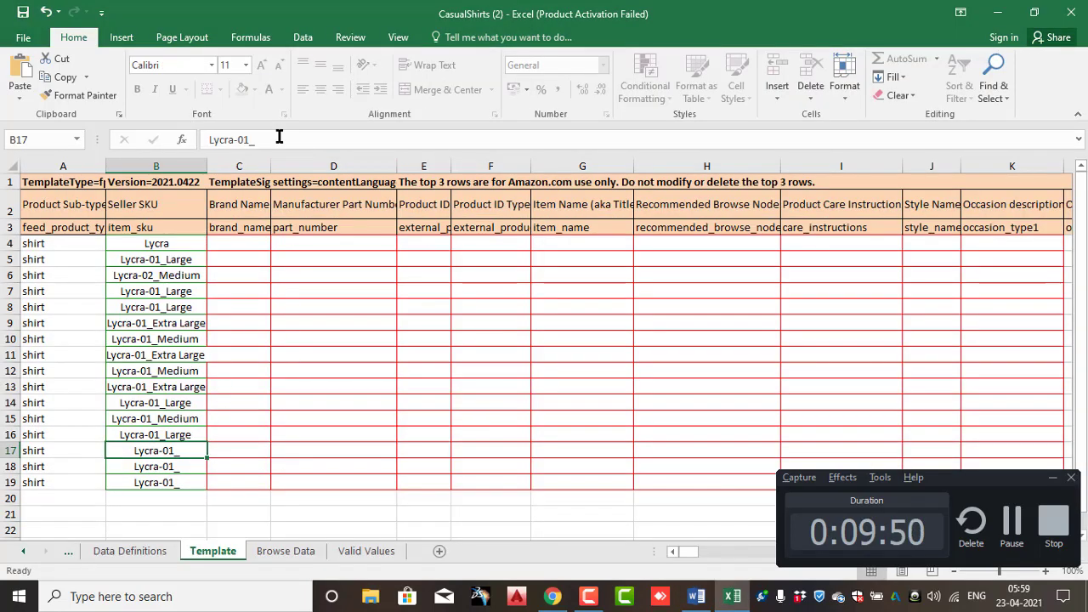
left_click(279, 137)
key("ctrl+v")
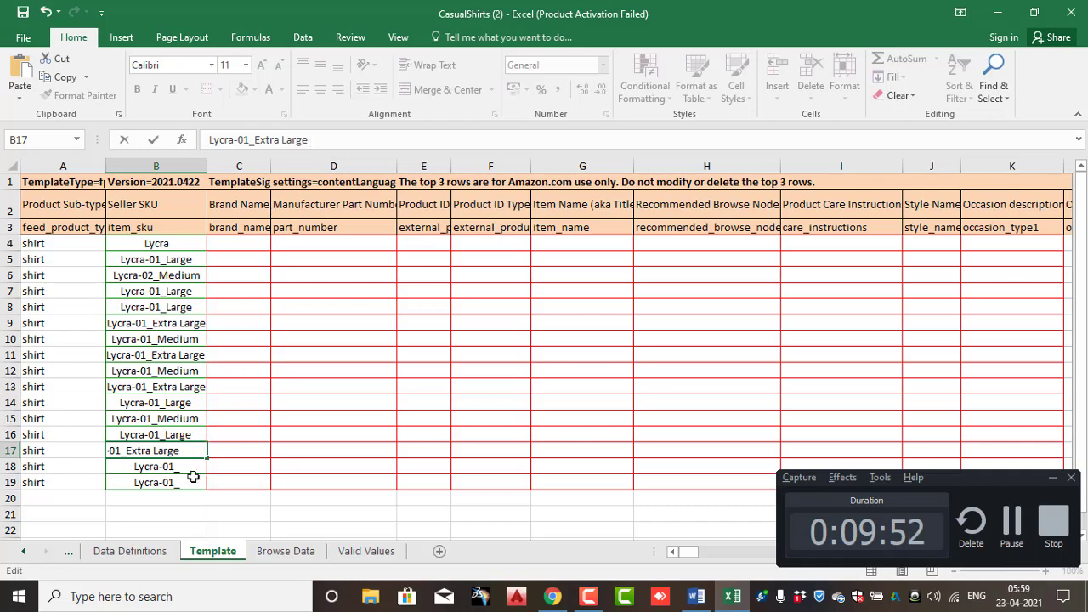
left_click(189, 482)
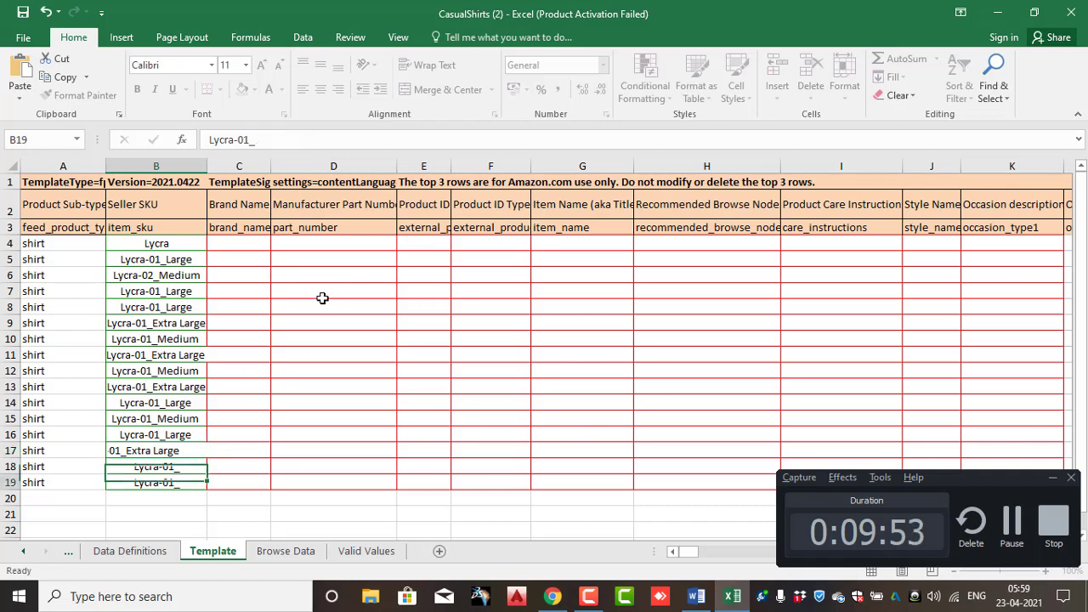
left_click(290, 141)
key("ctrl+v")
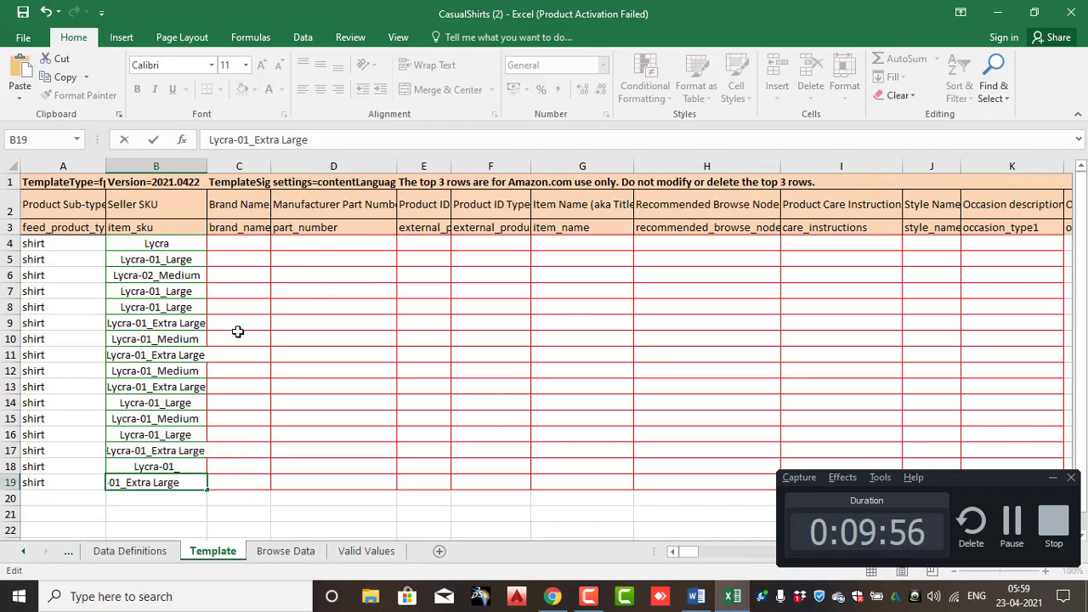
left_click(188, 468)
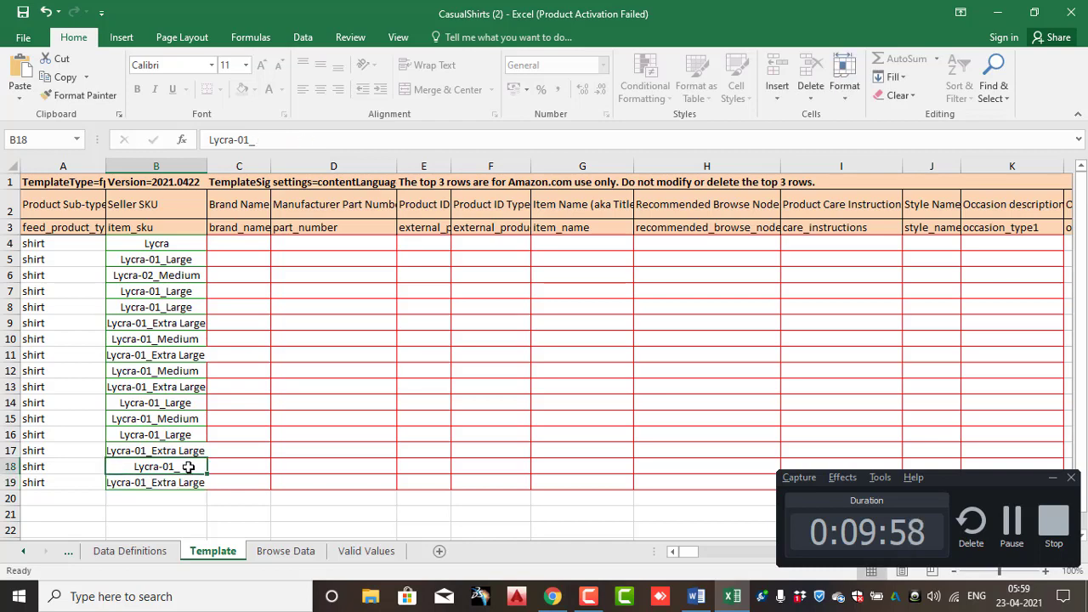
Complete B18 as Lycra-01_Medium from the Printed Multi line
key("alt+Tab")
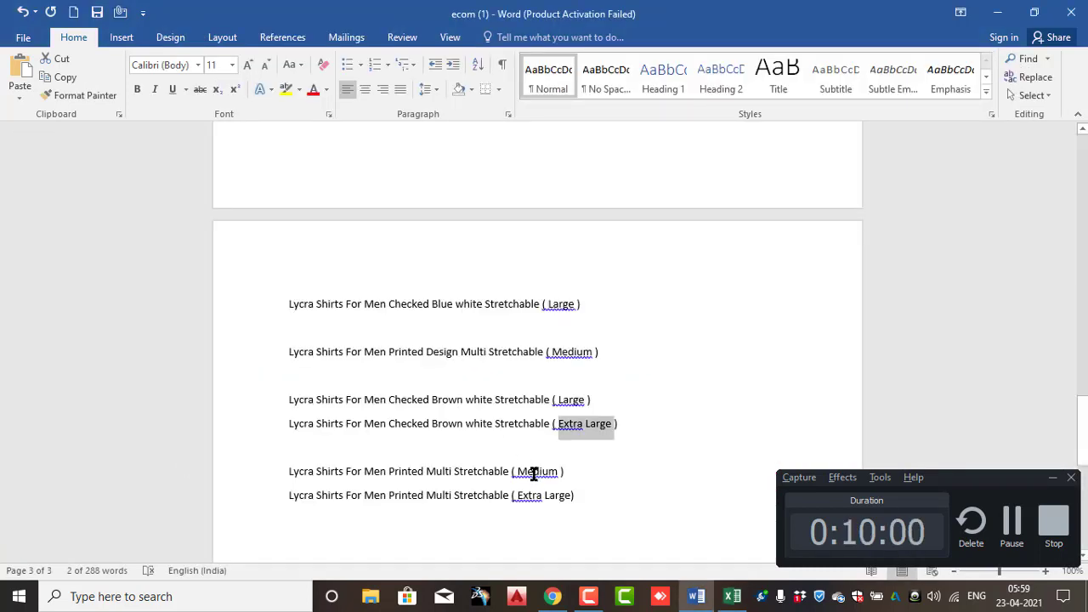
double_click(535, 473)
key("alt+Tab")
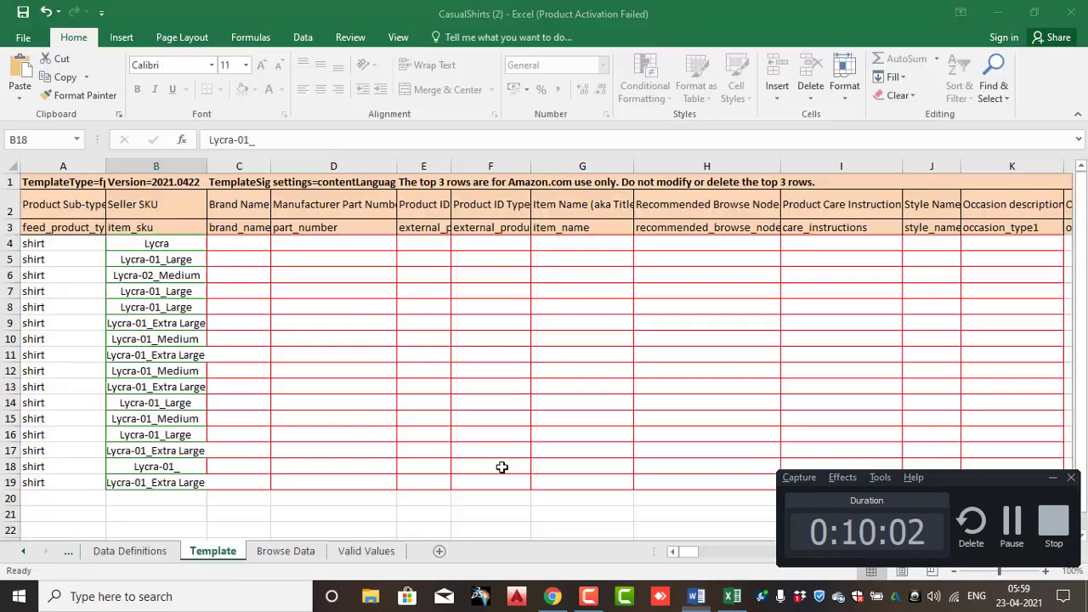
left_click(261, 138)
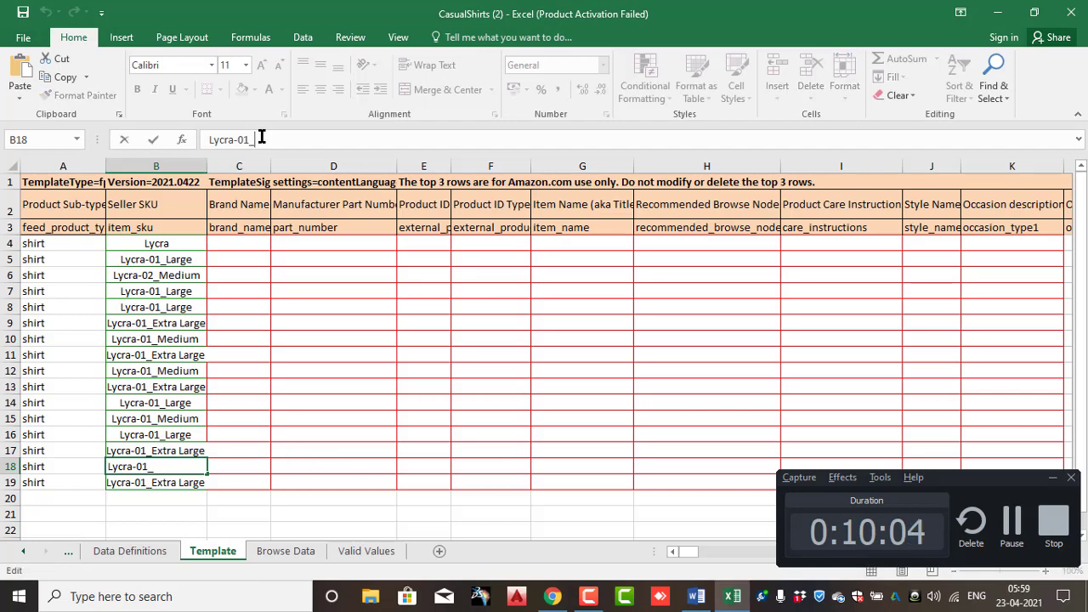
type("Medium")
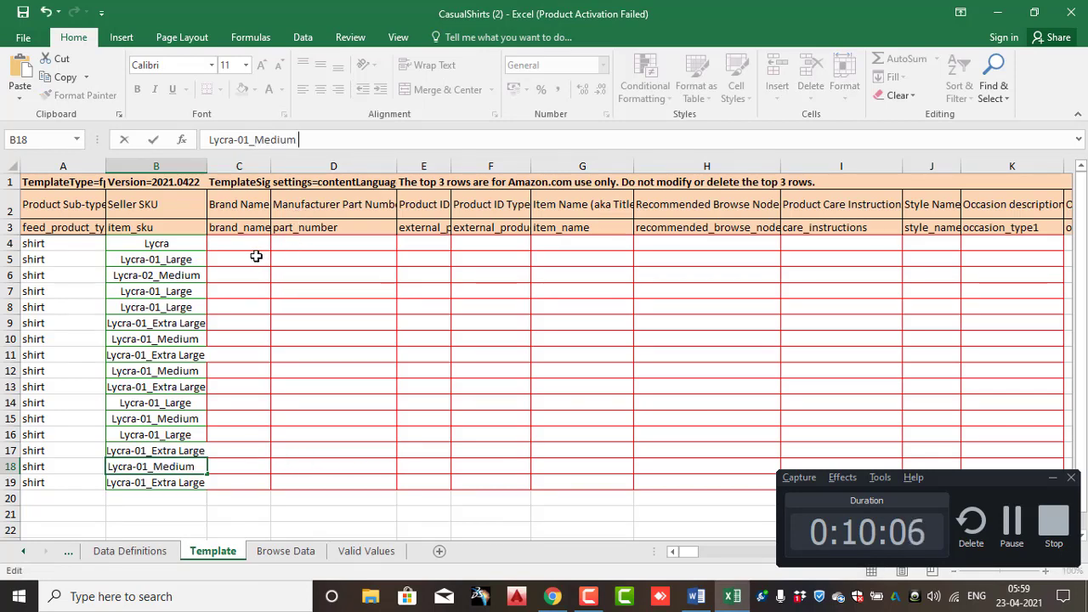
left_click(247, 243)
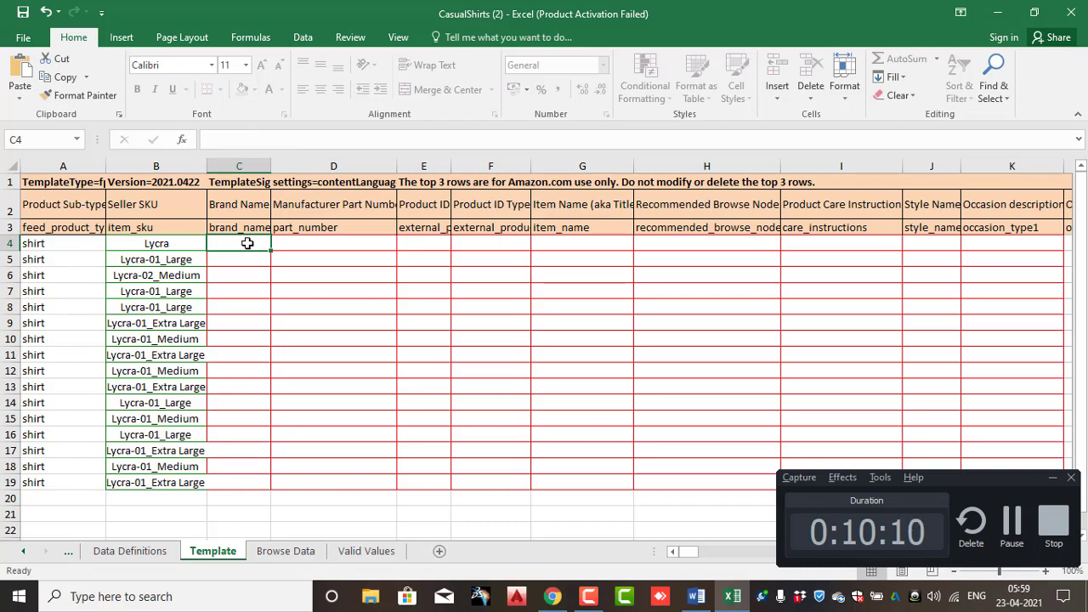
Renumber the SKUs in B7:B10 to Lycra-03 through Lycra-06
left_click(166, 289)
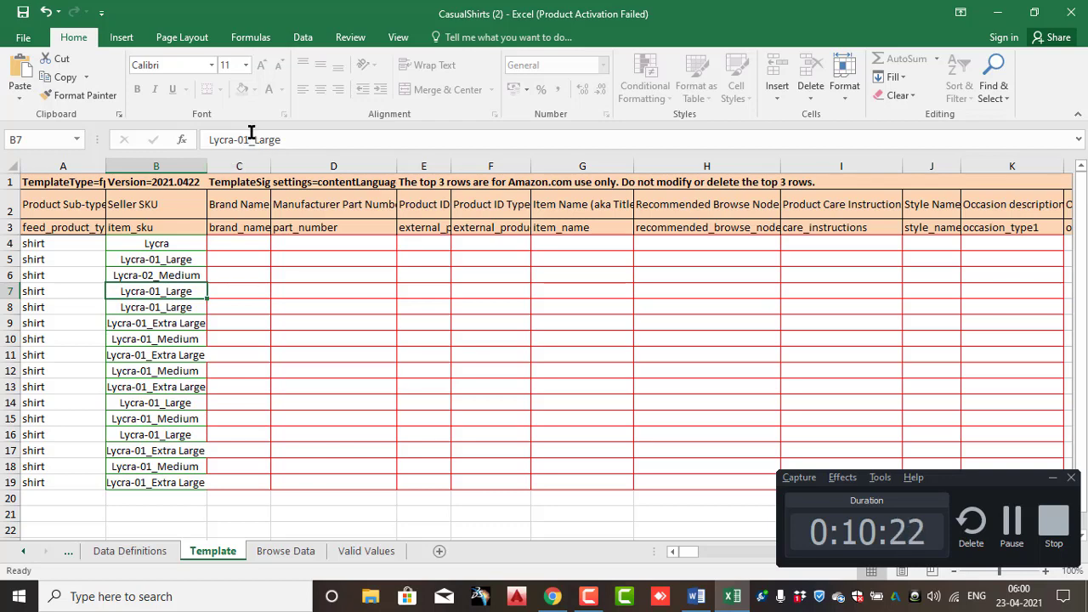
left_click(247, 139)
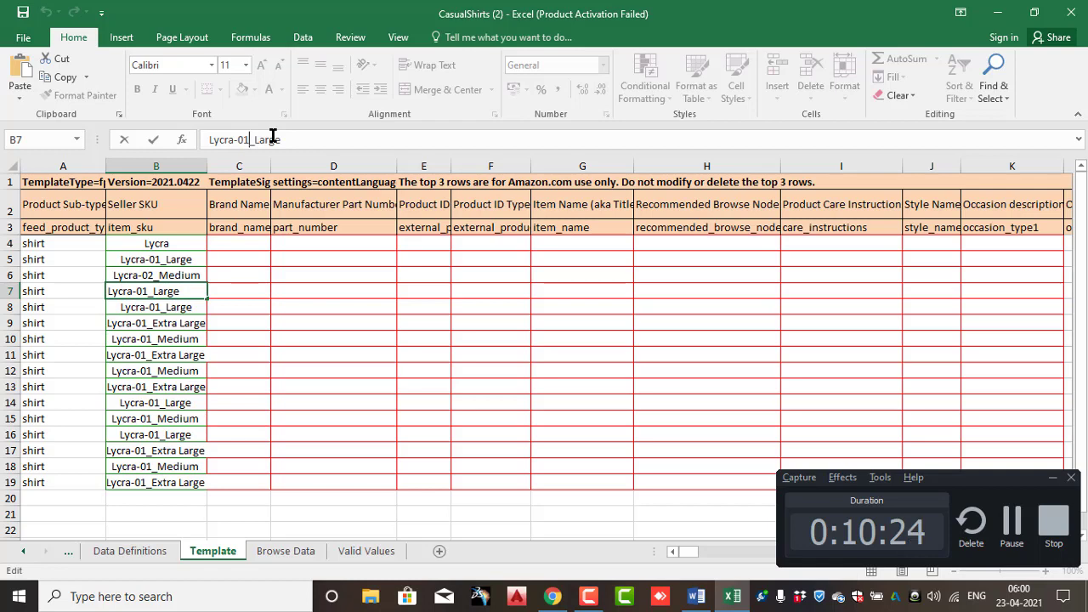
key("BackSpace")
type("3")
left_click(281, 139)
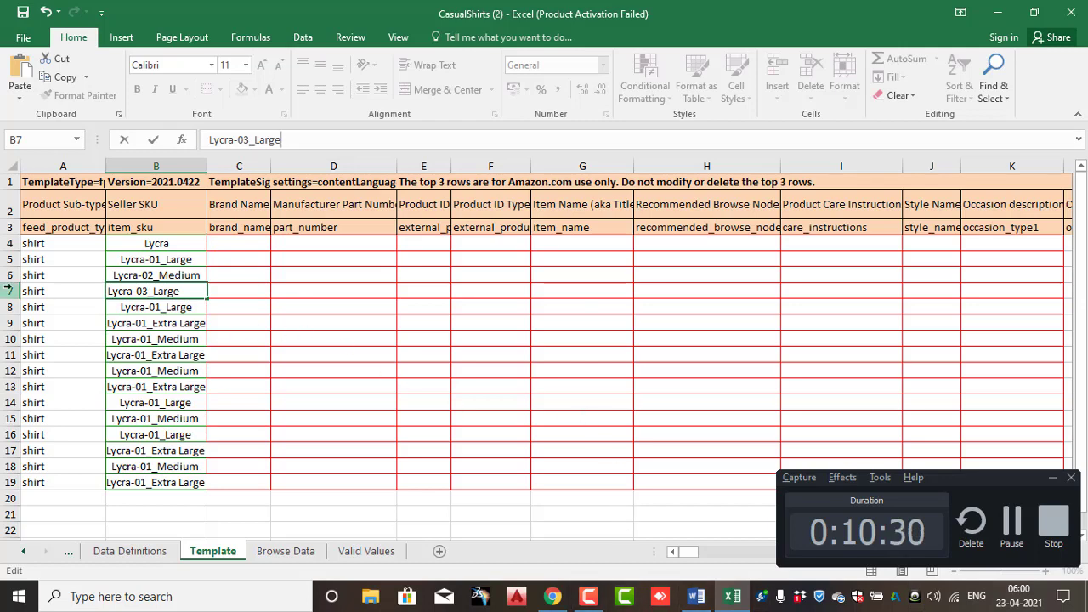
left_click(144, 311)
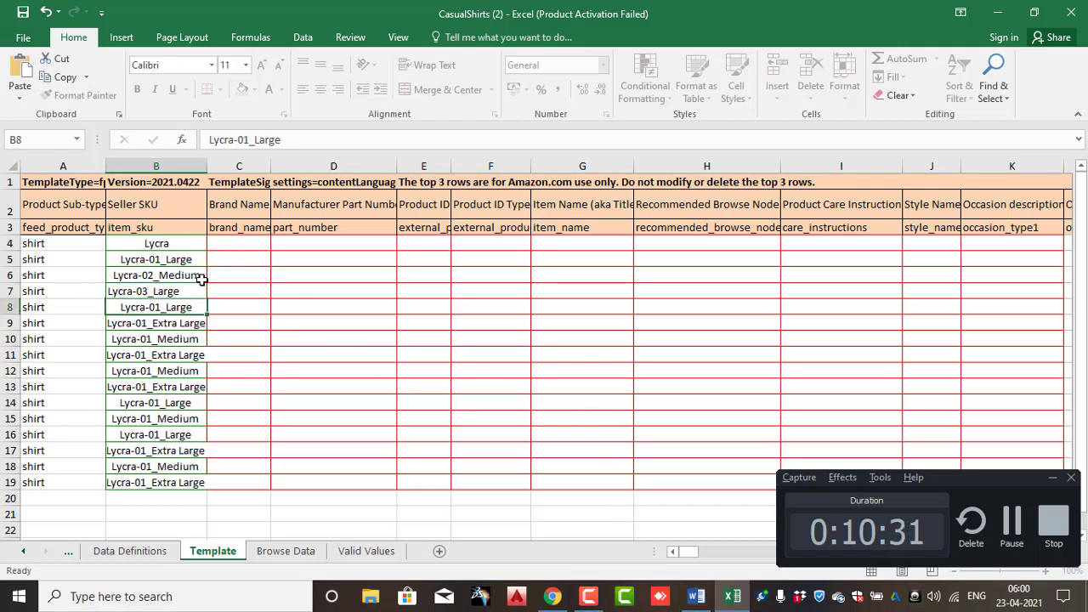
left_click(247, 139)
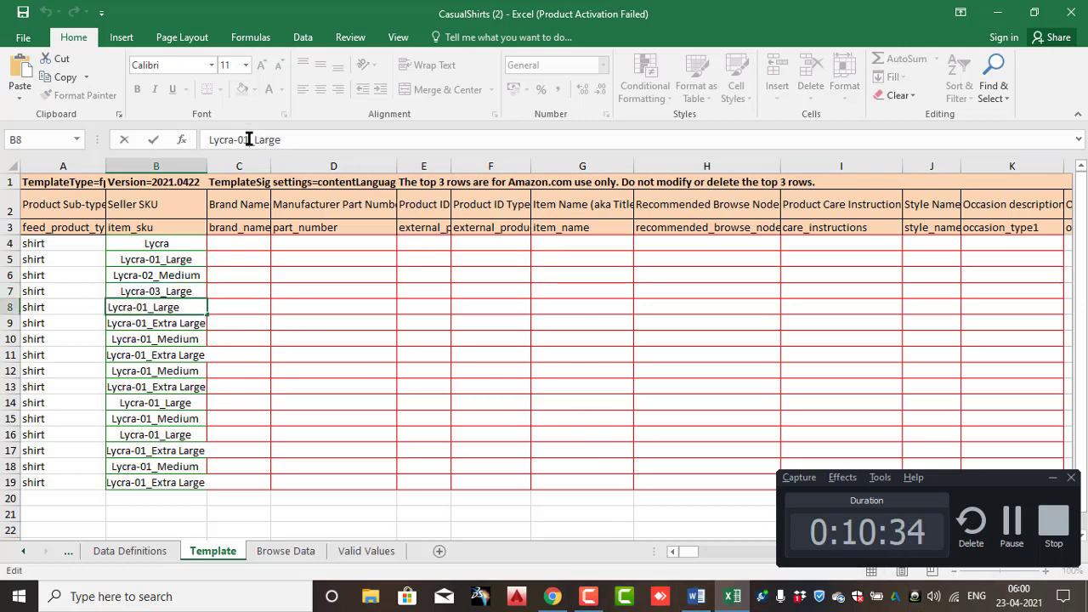
key("BackSpace")
type("4")
left_click(158, 320)
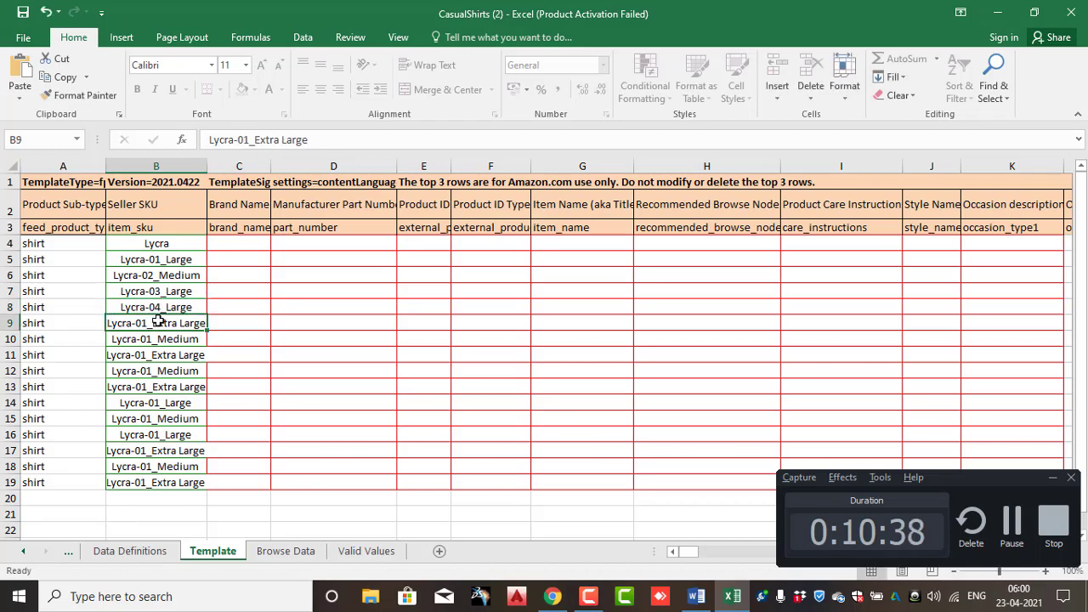
left_click(248, 140)
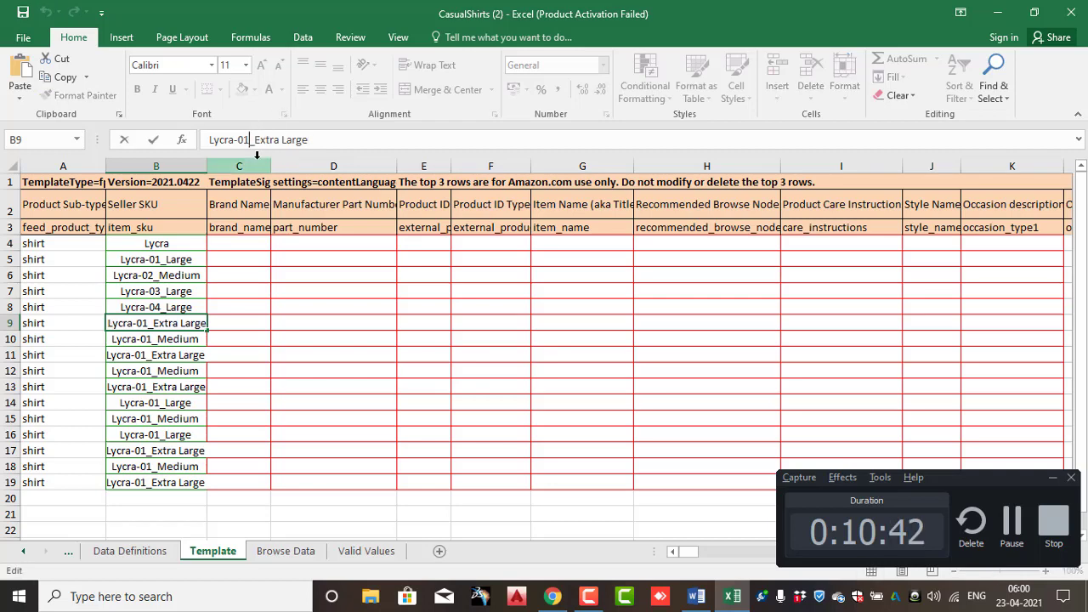
key("BackSpace")
type("5")
left_click(172, 340)
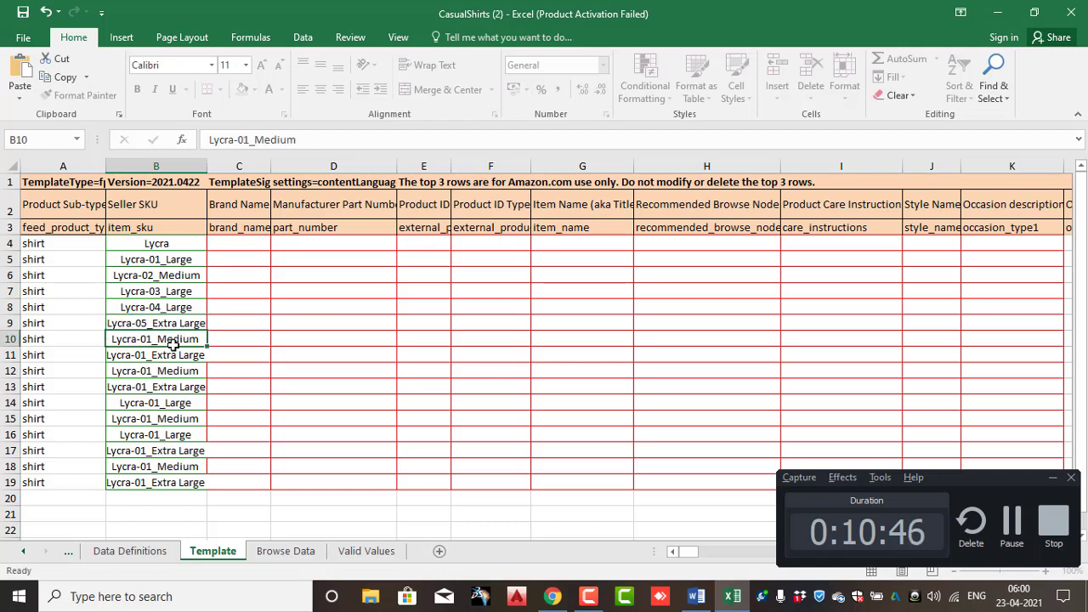
left_click(247, 142)
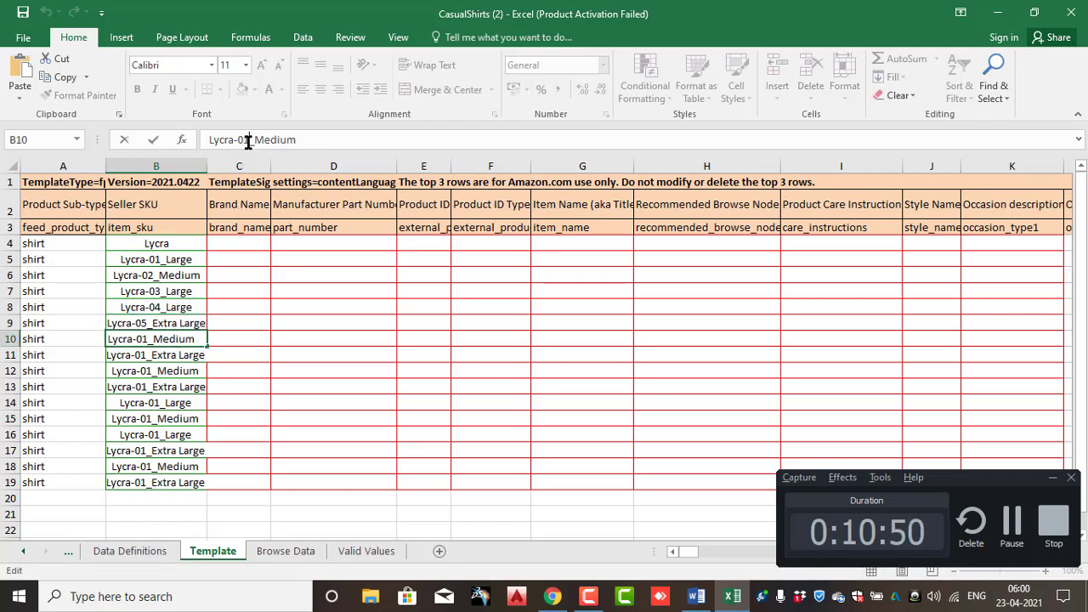
key("BackSpace")
type("6")
Renumber the SKUs in B11:B14 to Lycra-07 through Lycra-10
left_click(194, 356)
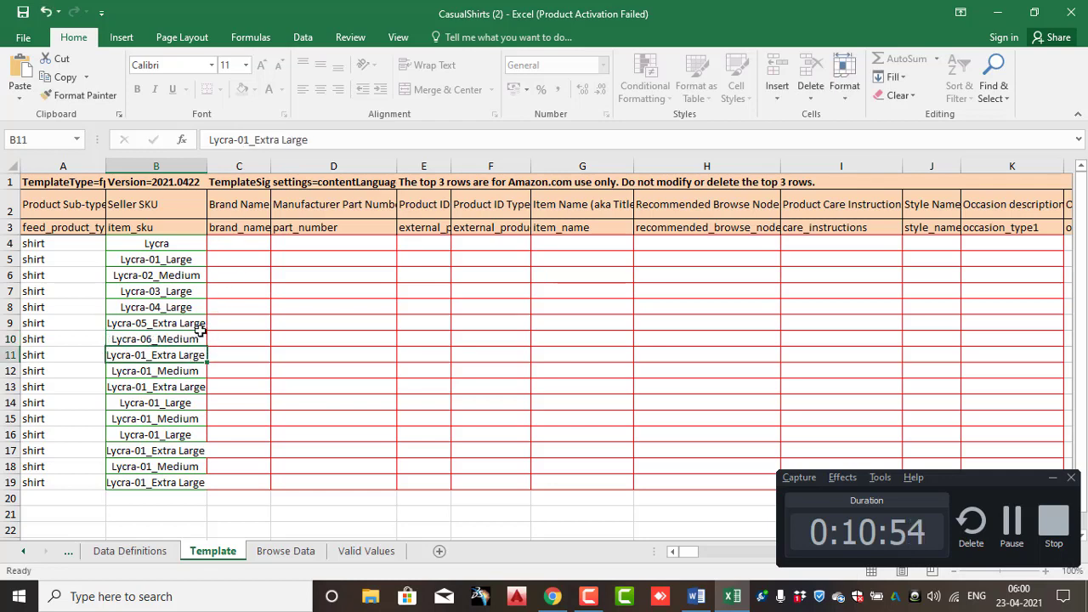
left_click(247, 138)
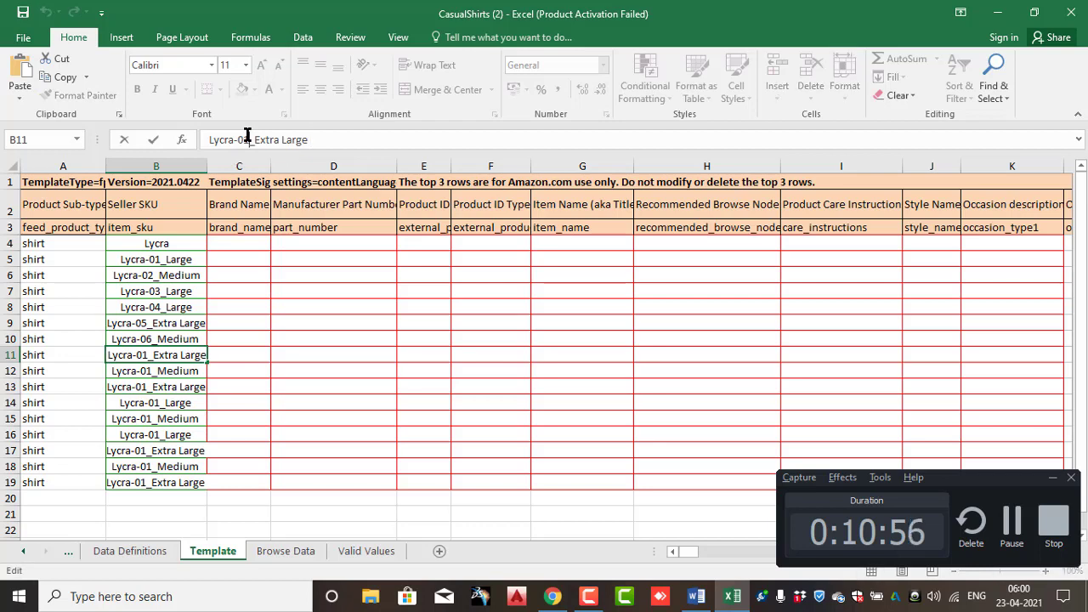
key("BackSpace")
type("7")
left_click(172, 368)
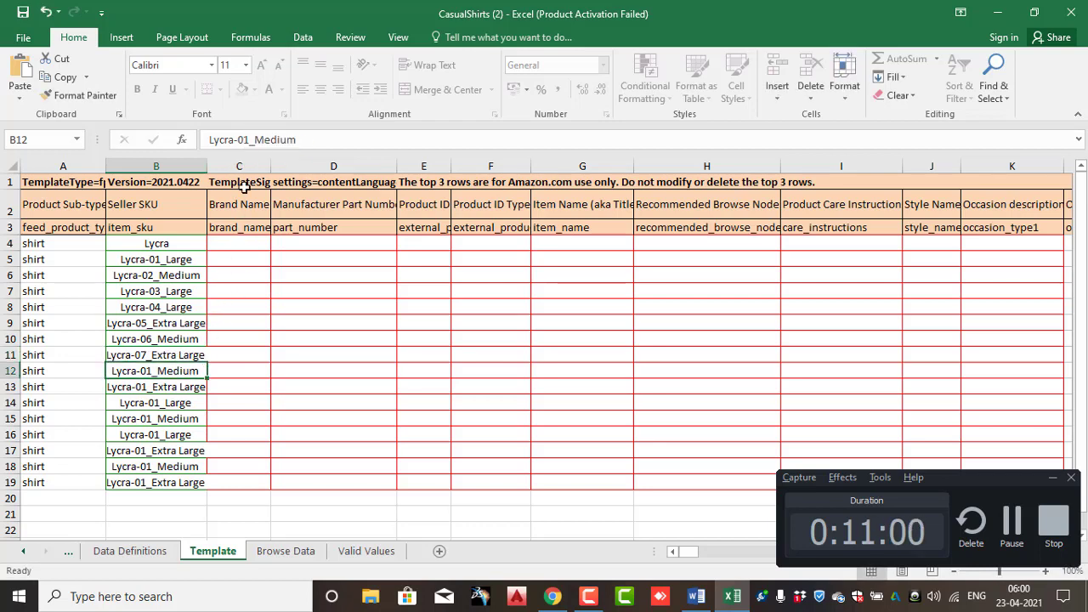
left_click(249, 138)
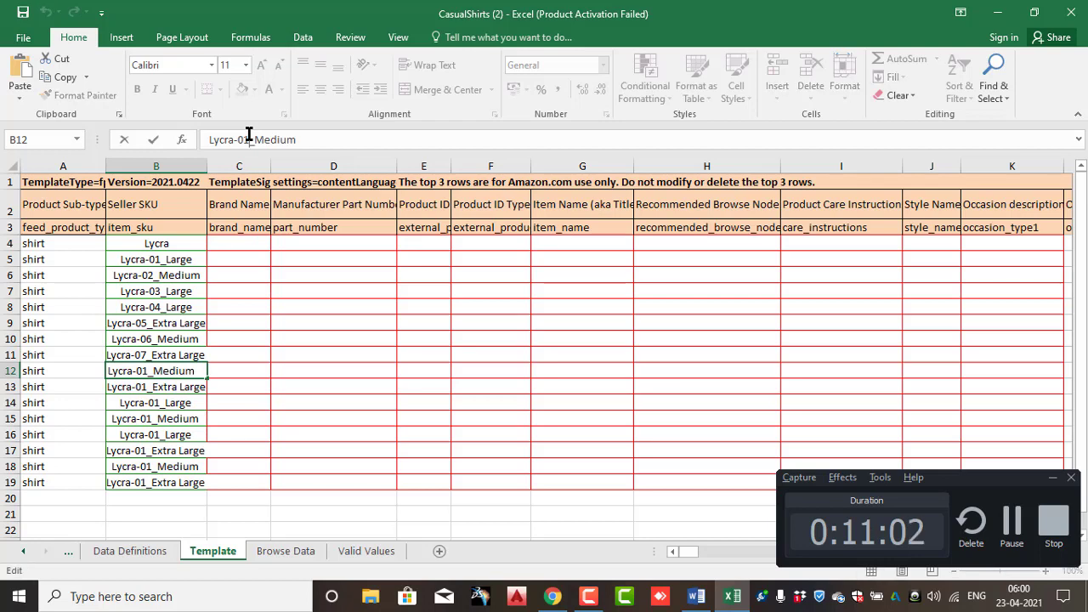
key("BackSpace")
type("8")
left_click(170, 389)
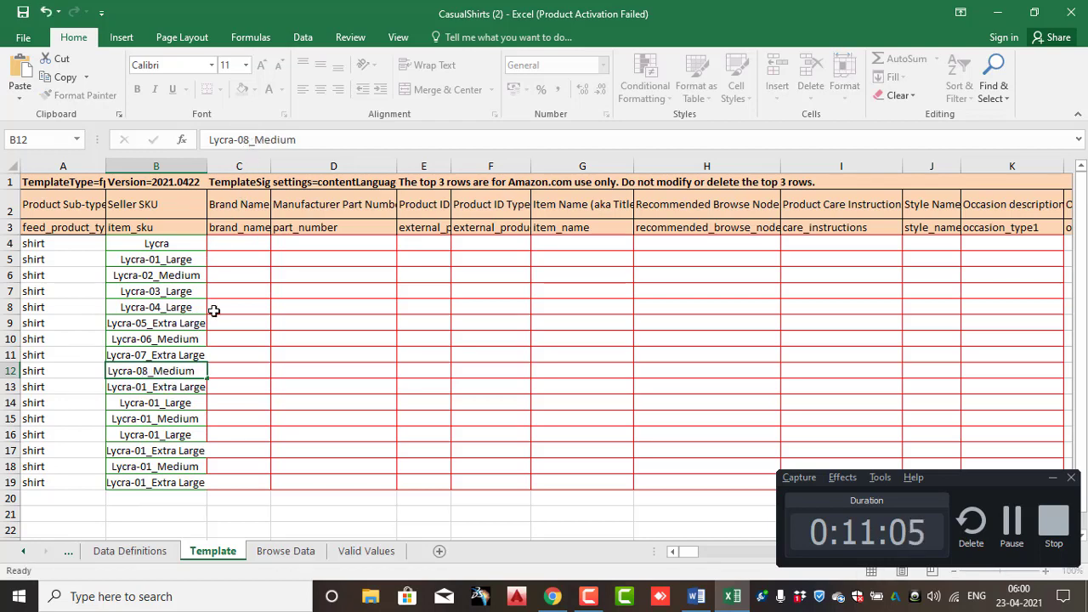
left_click(246, 140)
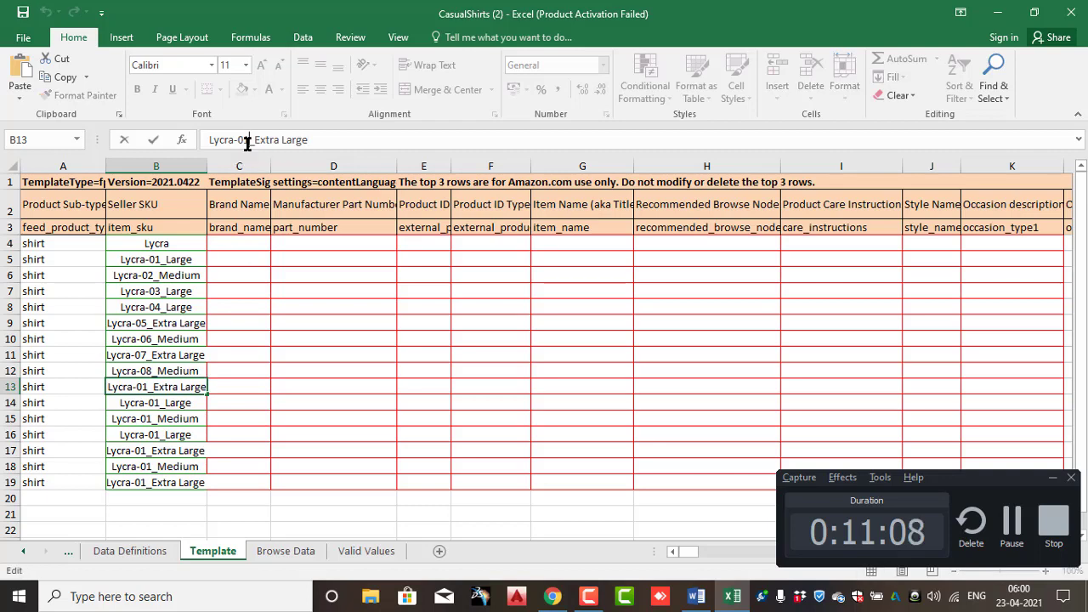
key("BackSpace")
type("9")
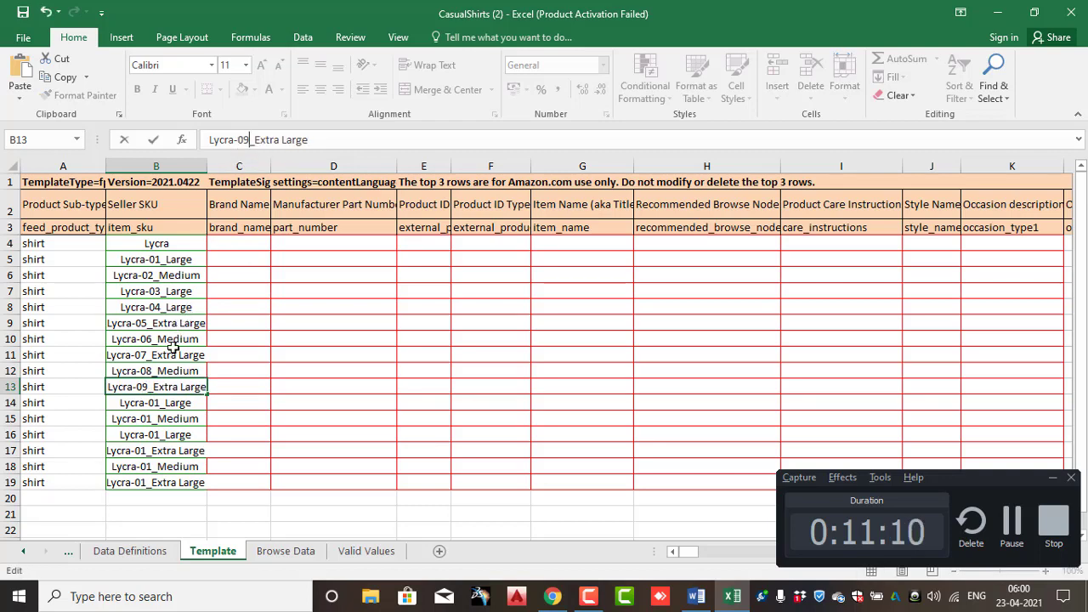
left_click(166, 401)
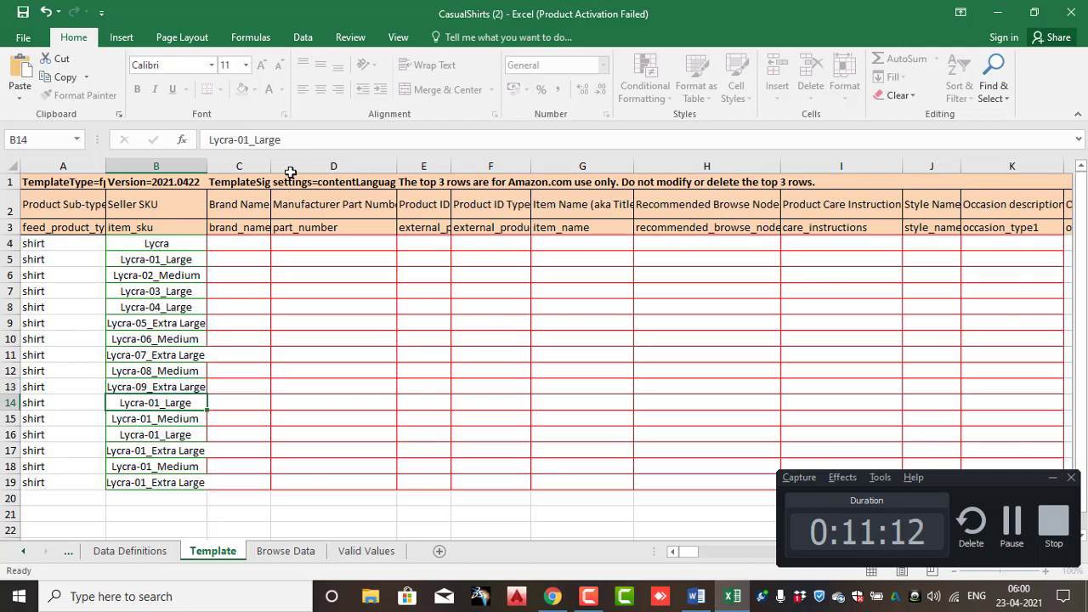
left_click(247, 141)
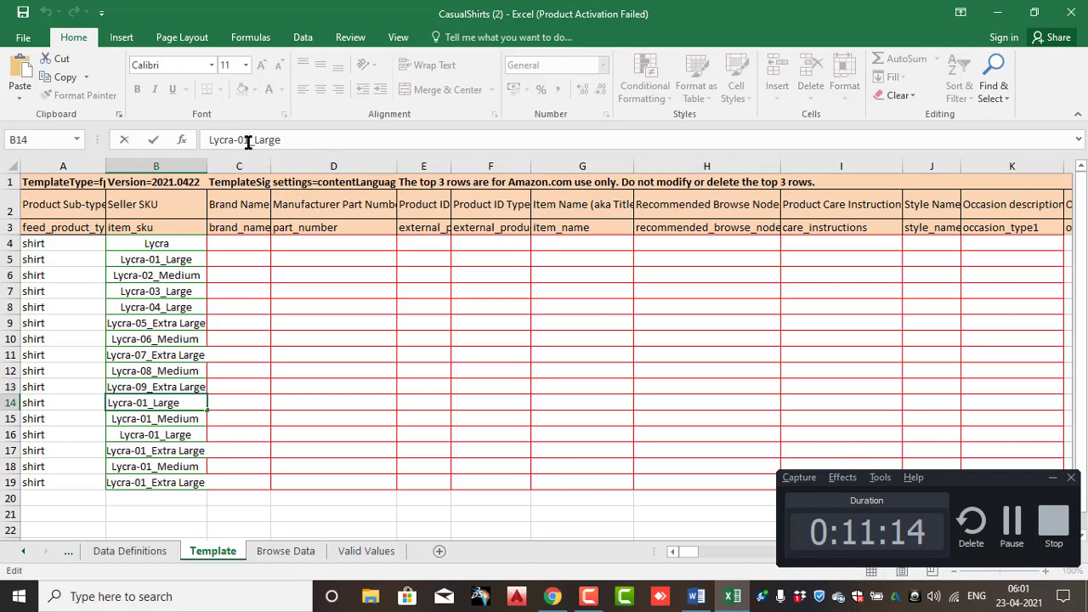
key("BackSpace")
key("BackSpace")
type("10")
Renumber B15:B17 to Lycra-11_Medium, Lycra-12_Large and Lycra-13_Extra Large
left_click(180, 419)
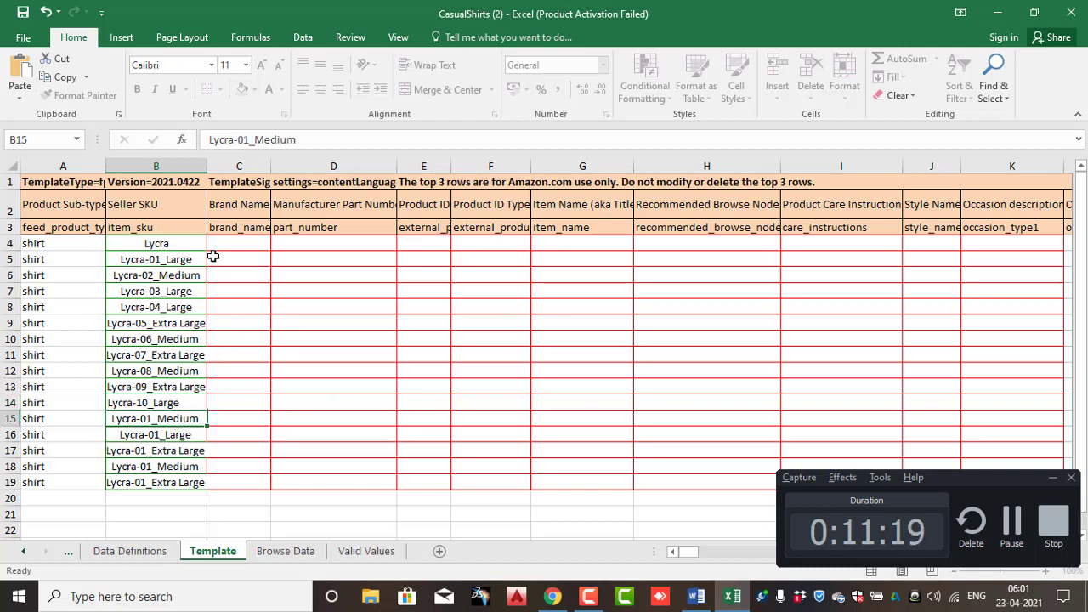
left_click(242, 139)
double_click(243, 139)
left_click(246, 139)
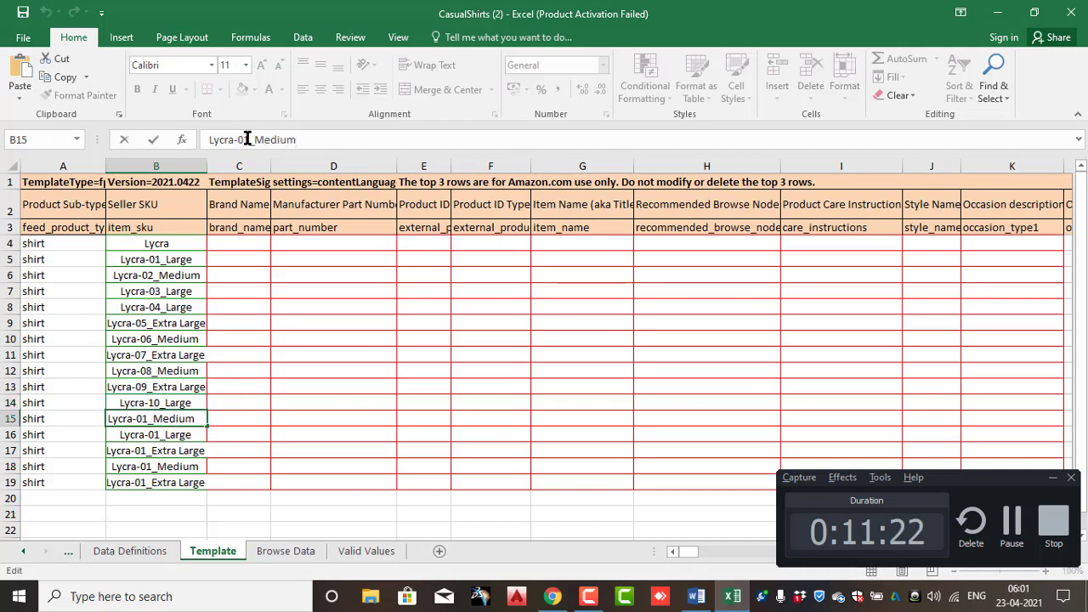
key("BackSpace")
key("BackSpace")
type("11")
left_click(161, 434)
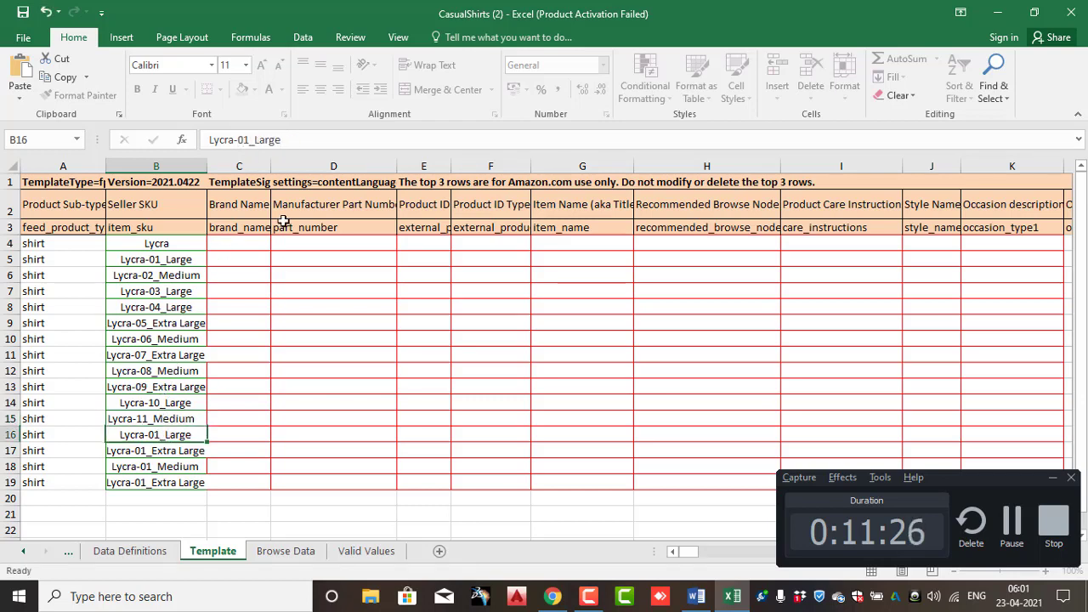
left_click(249, 139)
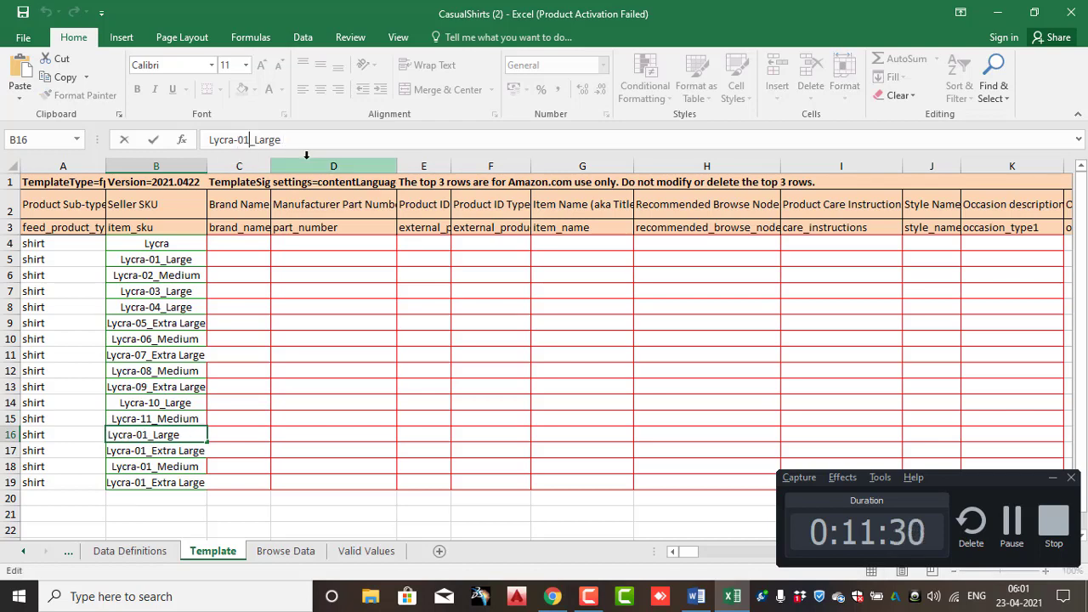
key("BackSpace")
type("1")
key("BackSpace")
key("BackSpace")
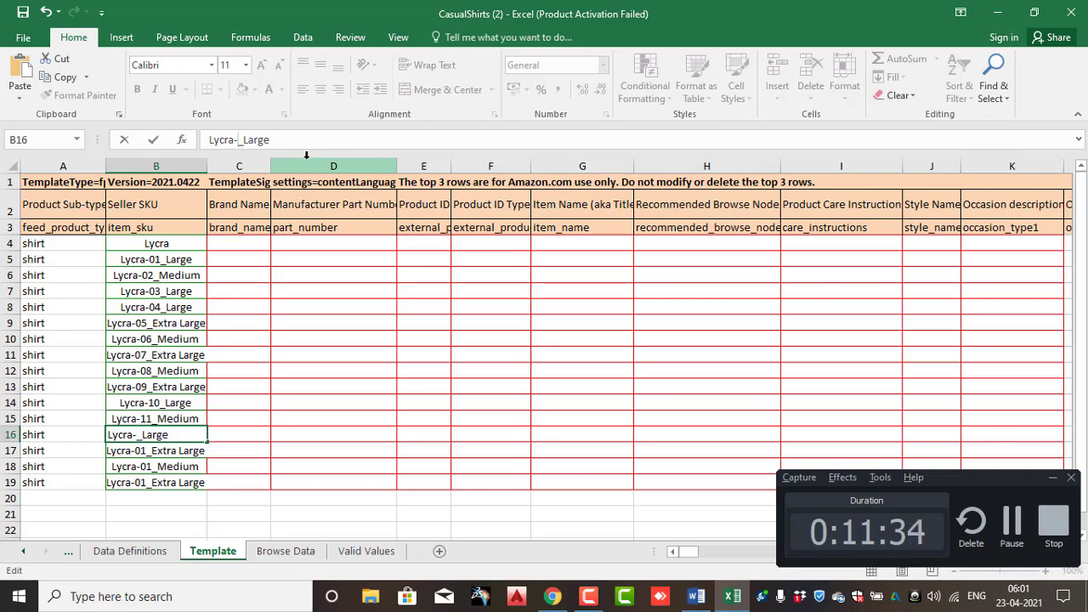
type("12")
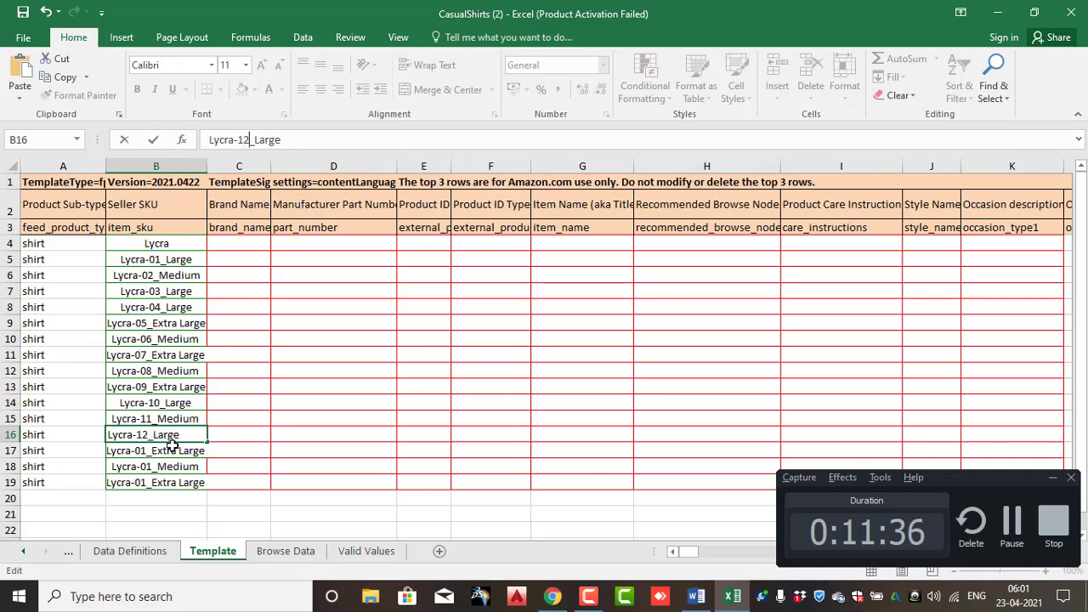
left_click(173, 449)
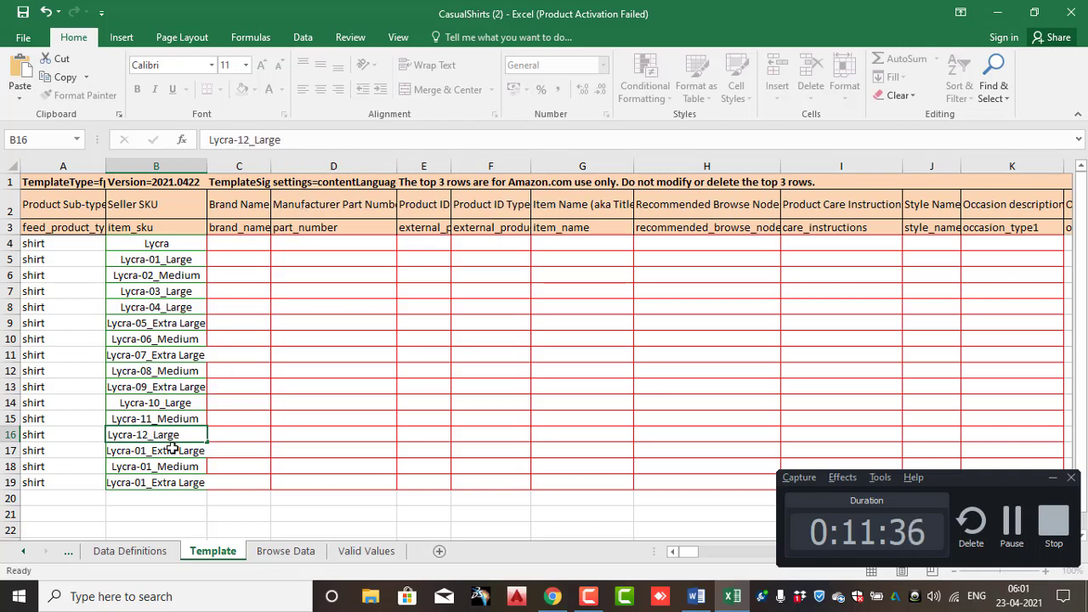
left_click(244, 141)
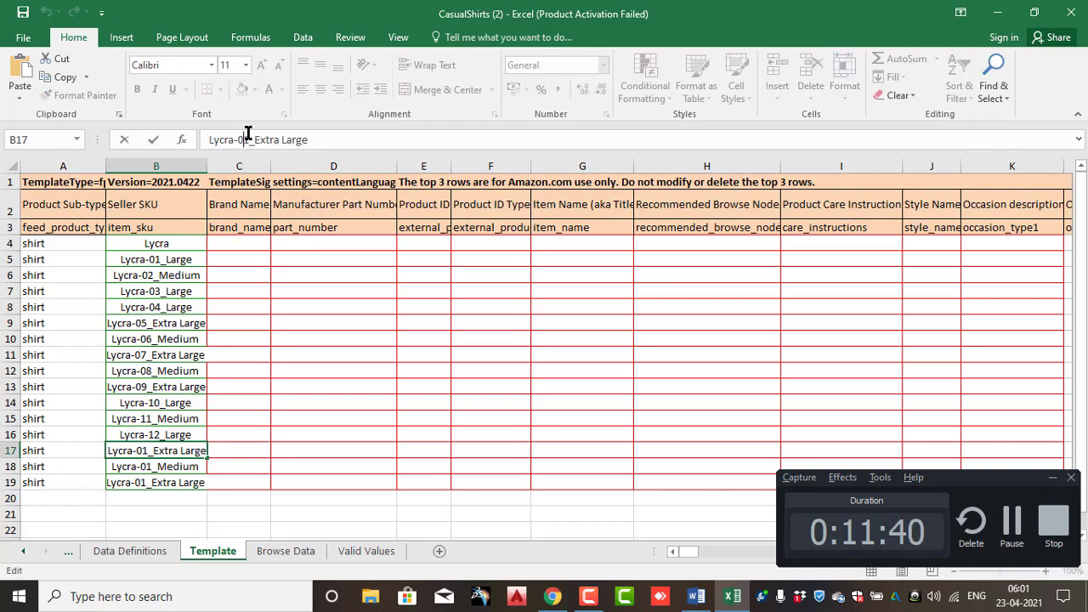
key("BackSpace")
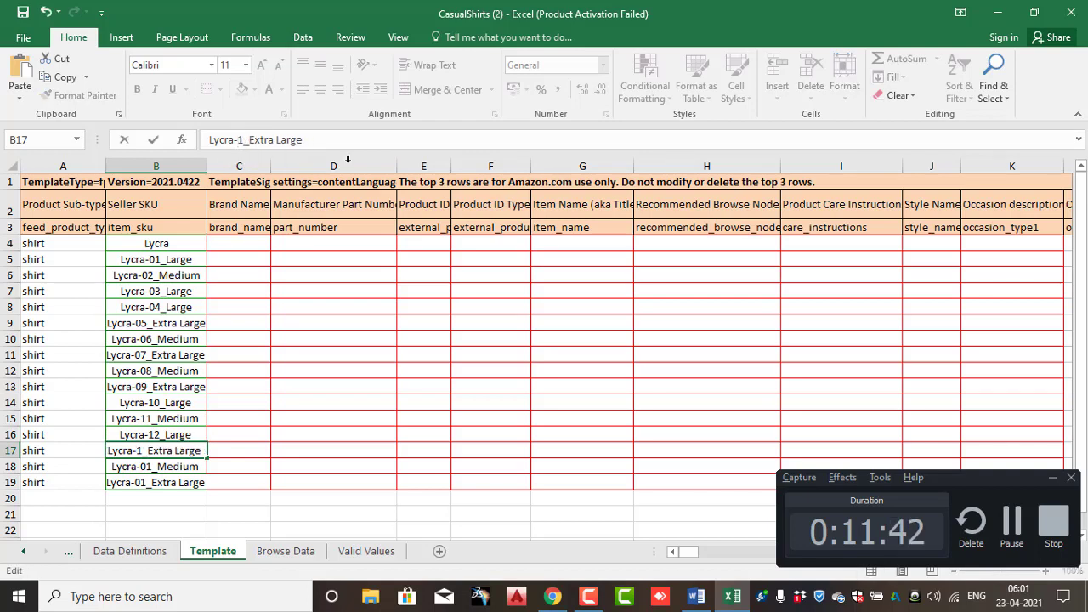
key("Right")
type("3")
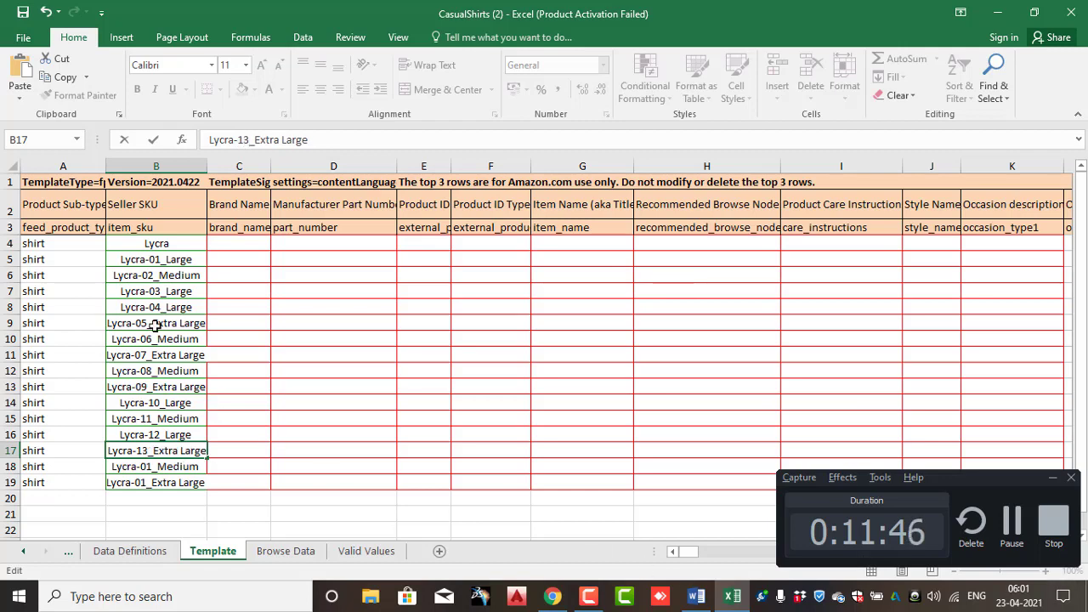
key("Return")
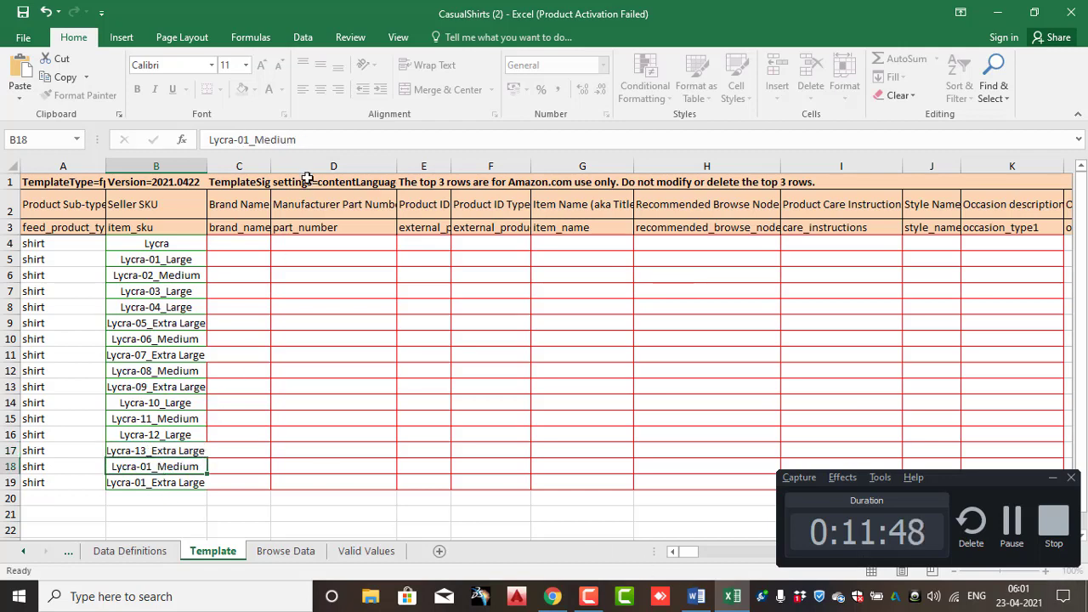
Renumber B18 and B19 to Lycra-14_Medium and Lycra-15_Extra Large
left_click(239, 139)
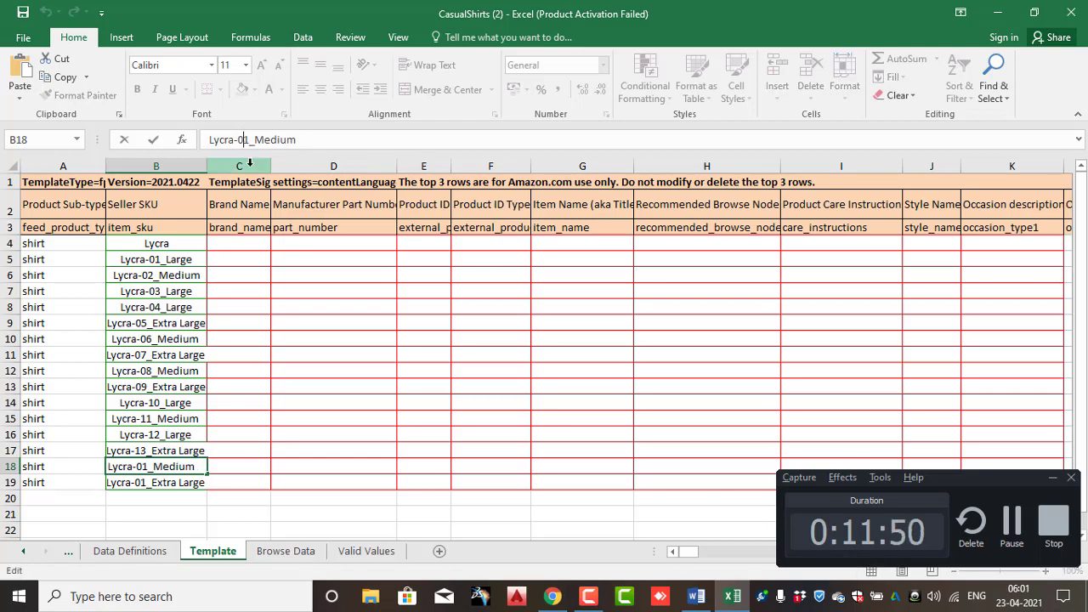
key("BackSpace")
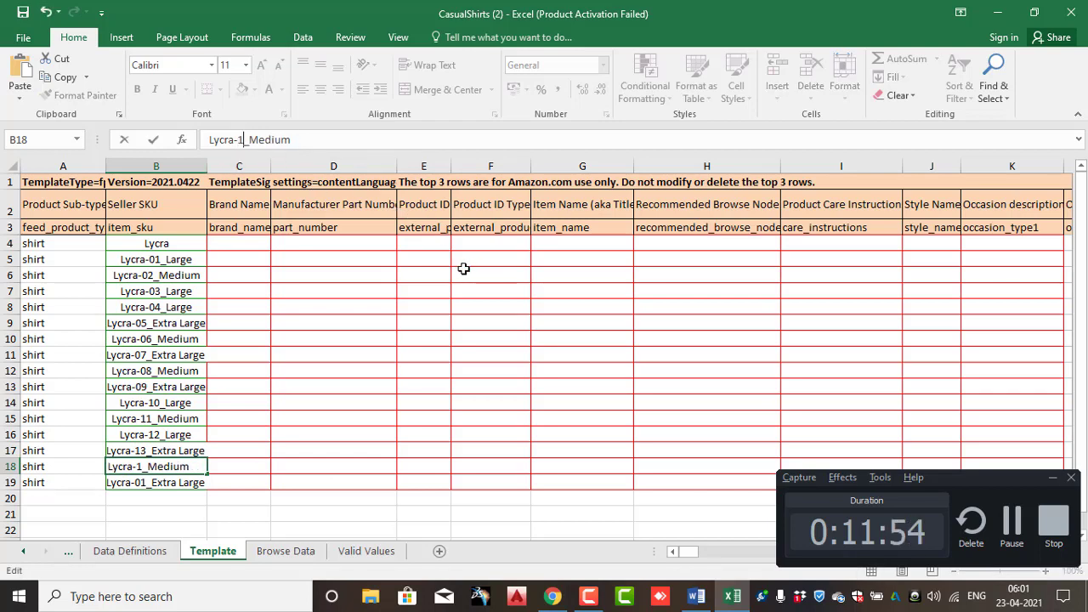
type("4")
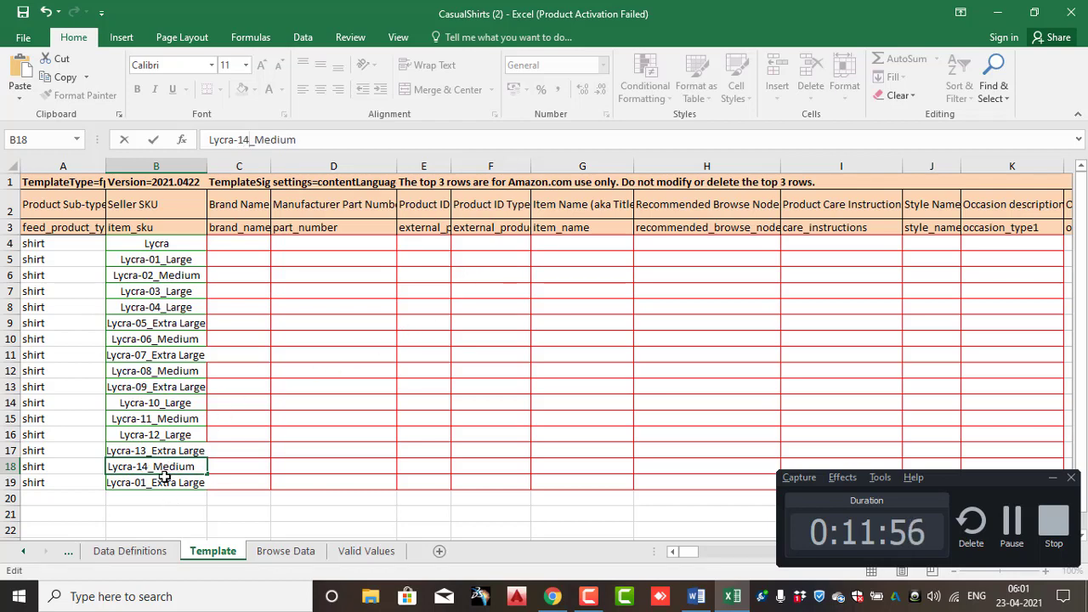
left_click(175, 483)
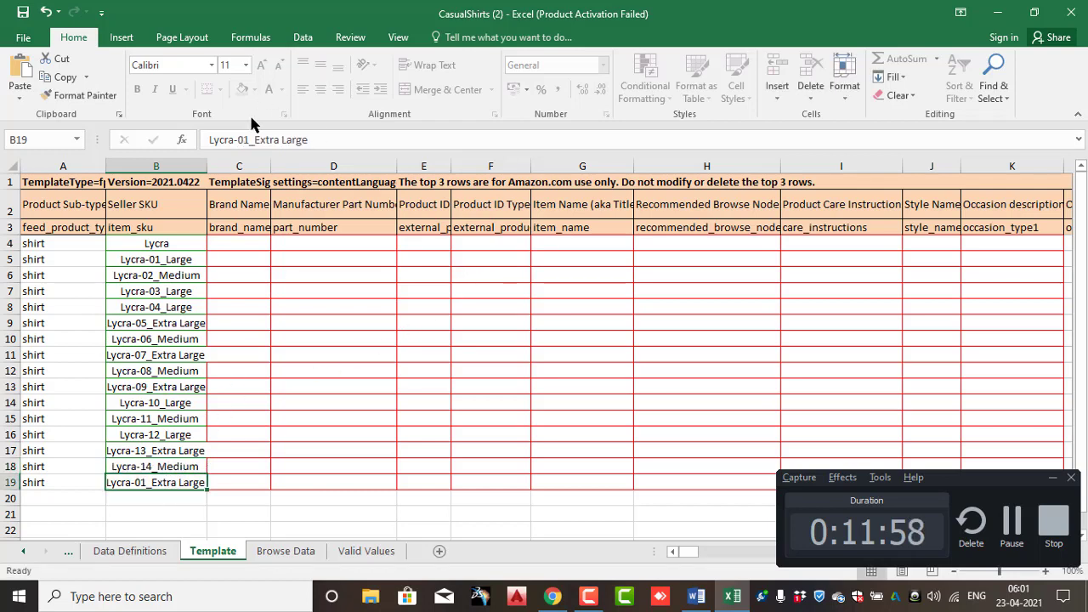
left_click(246, 139)
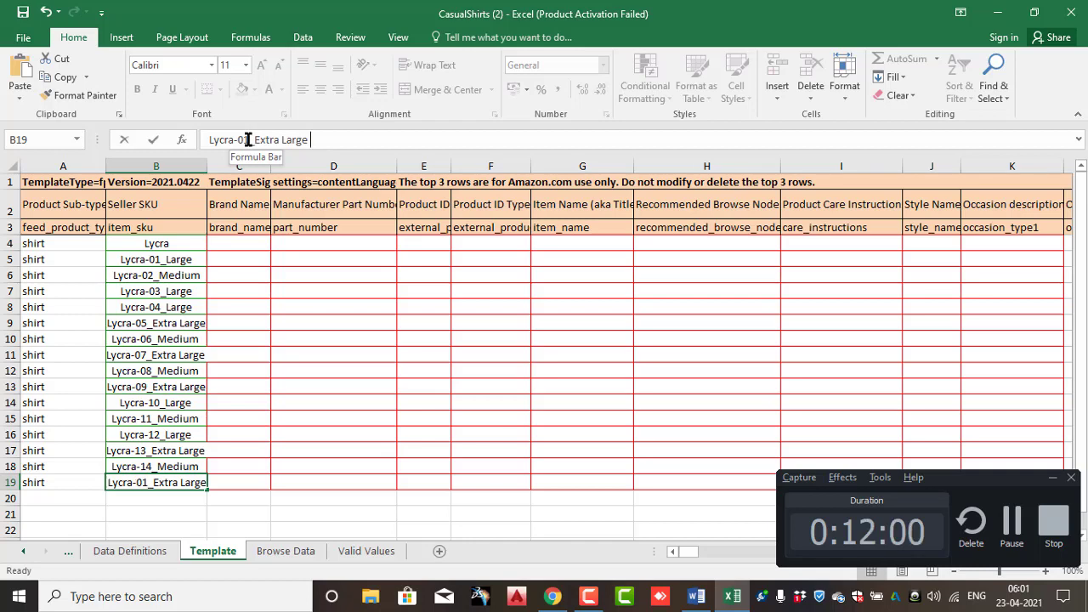
key("BackSpace")
key("BackSpace")
type("1")
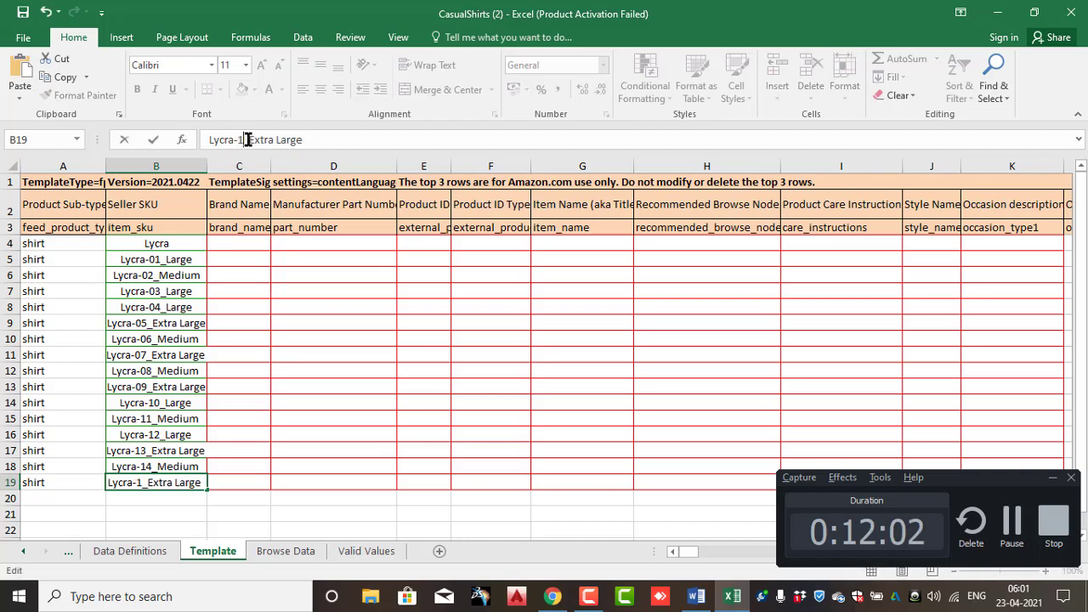
type("5")
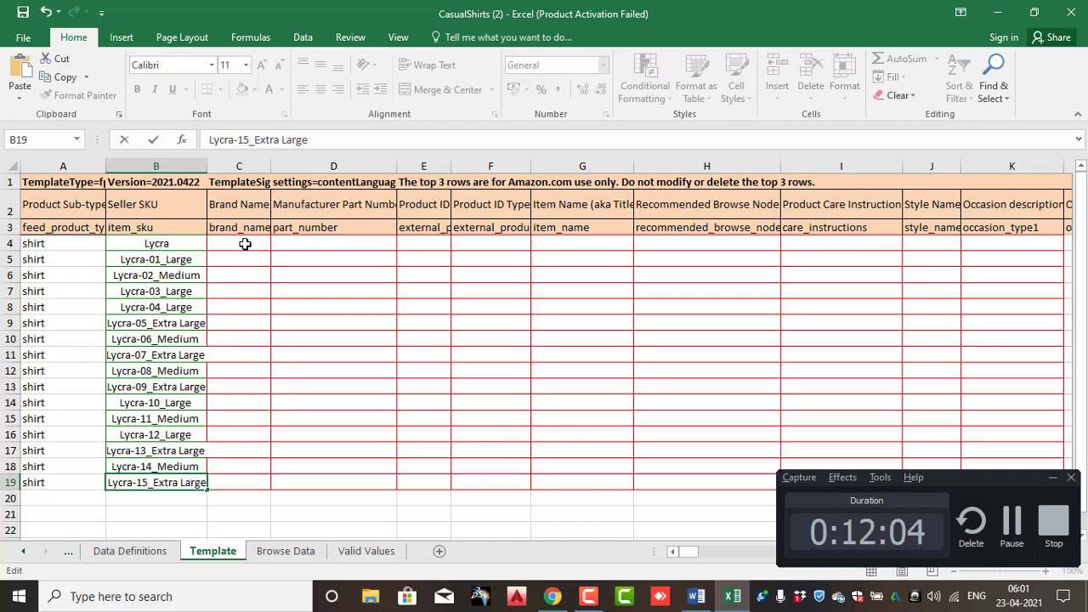
left_click(245, 244)
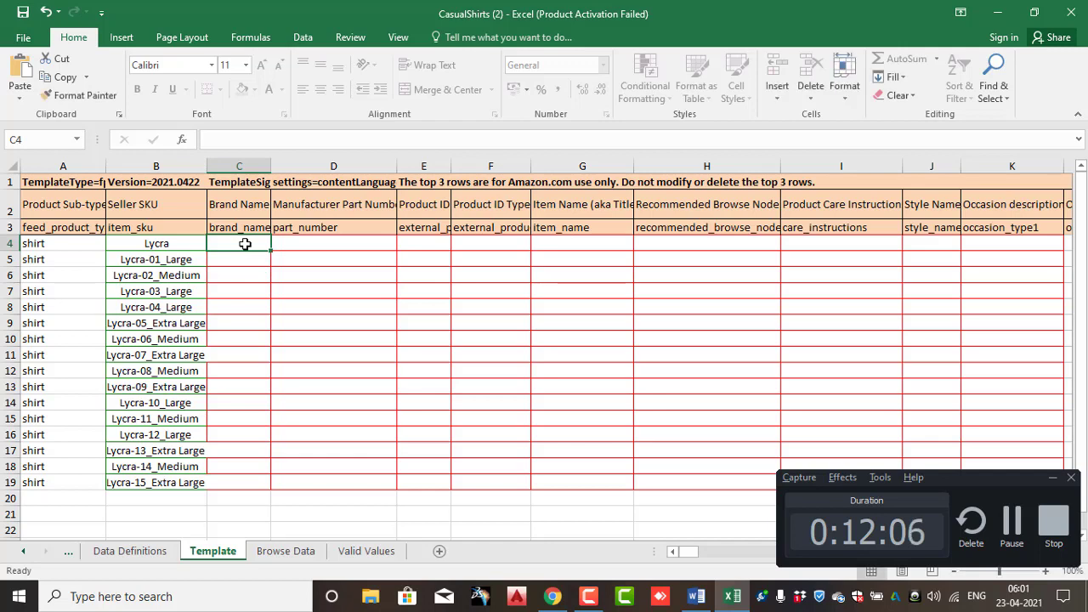
Enter GENERIC in C4, fixing the typos, and fill it down through C19
type("G")
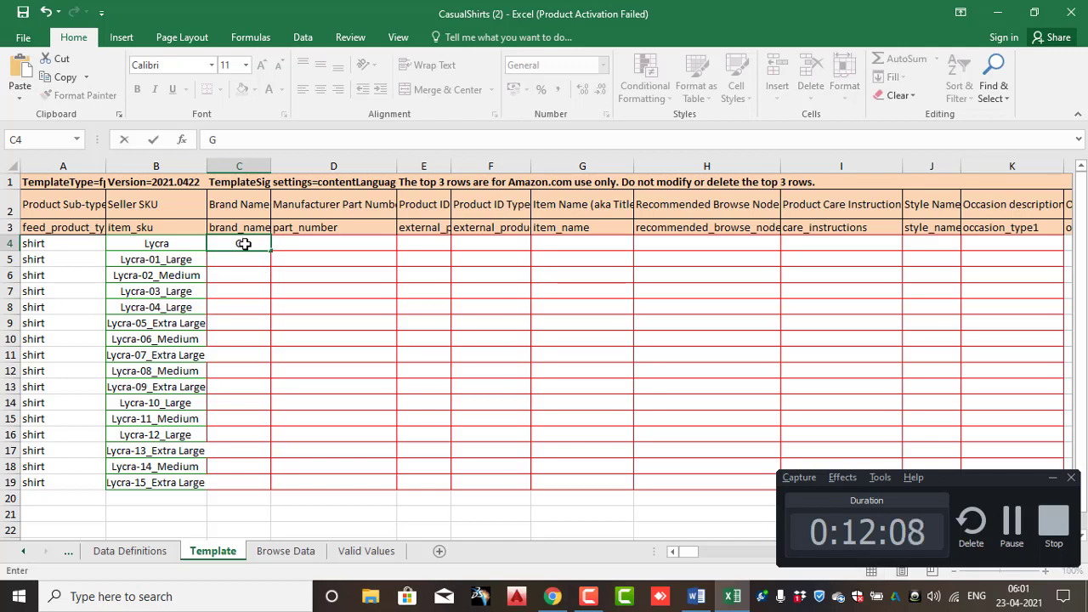
type("E")
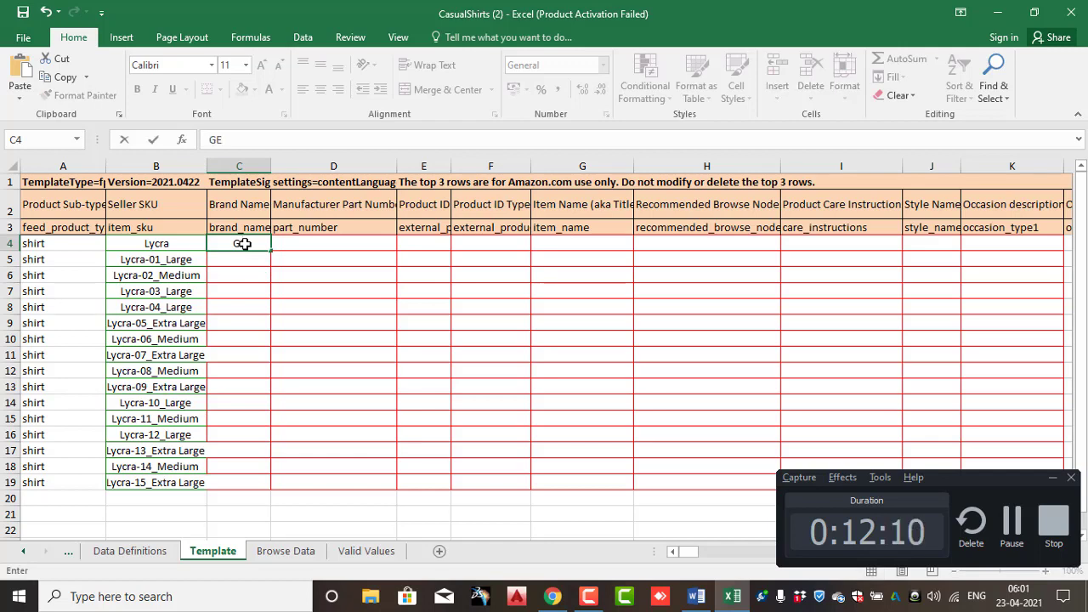
type("BERUC==")
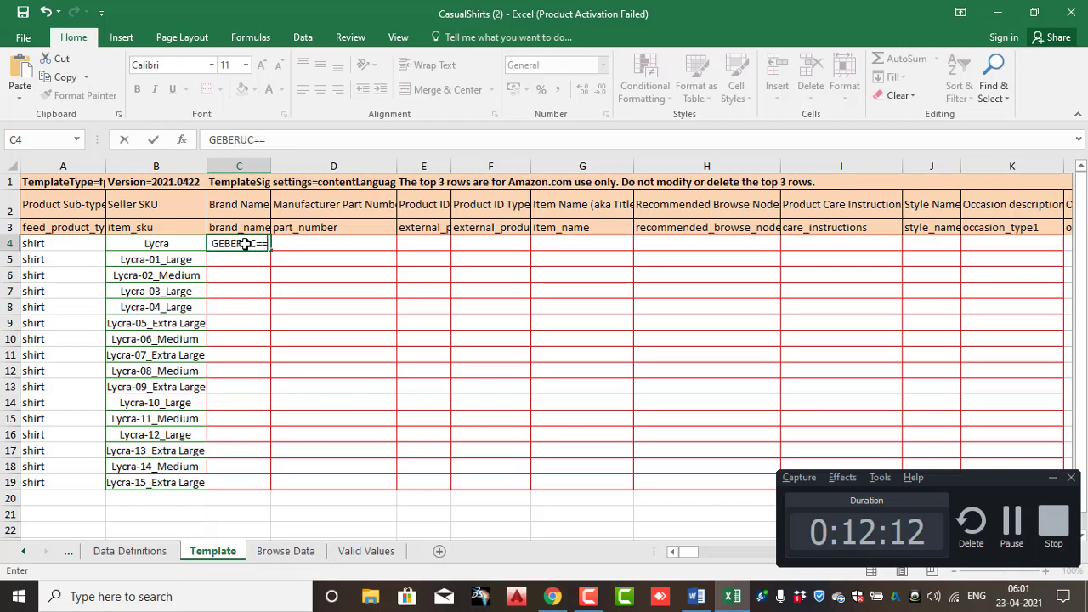
type("==")
key("BackSpace")
key("BackSpace")
key("BackSpace")
key("BackSpace")
key("BackSpace")
key("BackSpace")
key("BackSpace")
key("BackSpace")
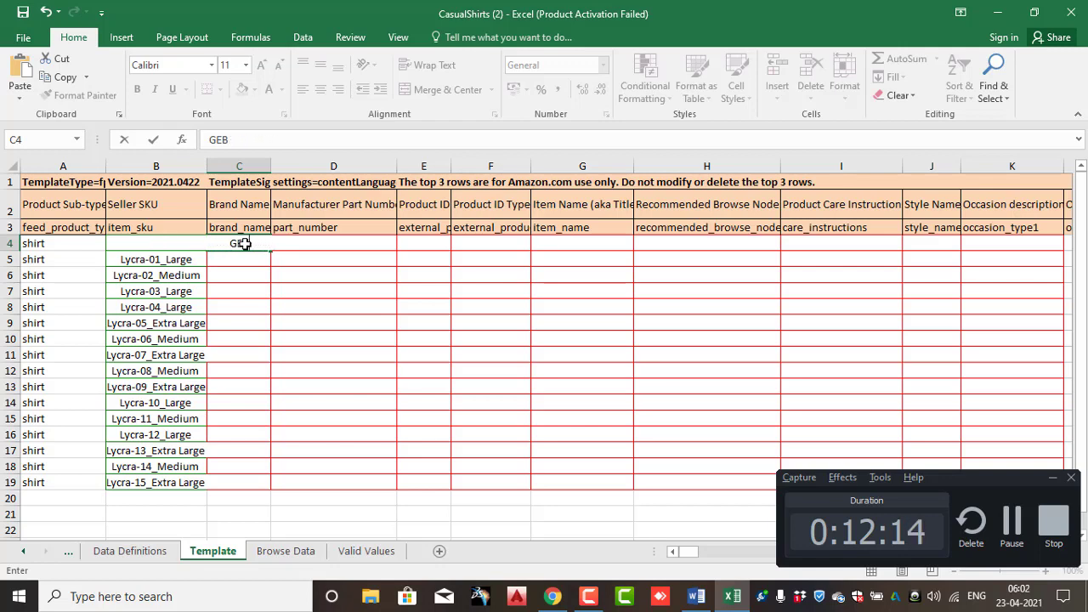
key("BackSpace")
type("VERI")
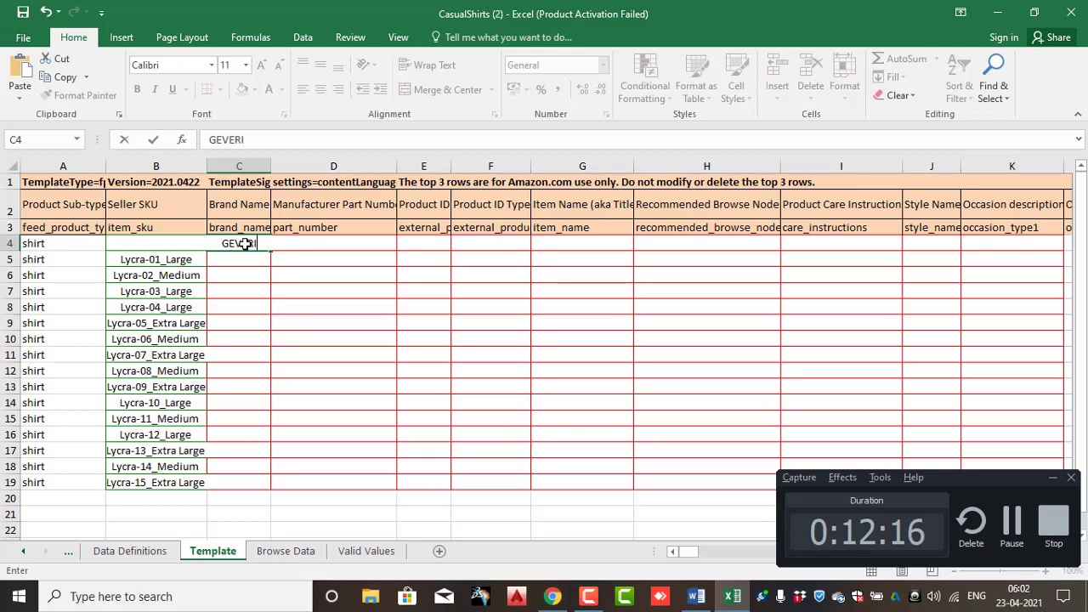
type("C")
key("BackSpace")
key("BackSpace")
key("BackSpace")
key("BackSpace")
key("BackSpace")
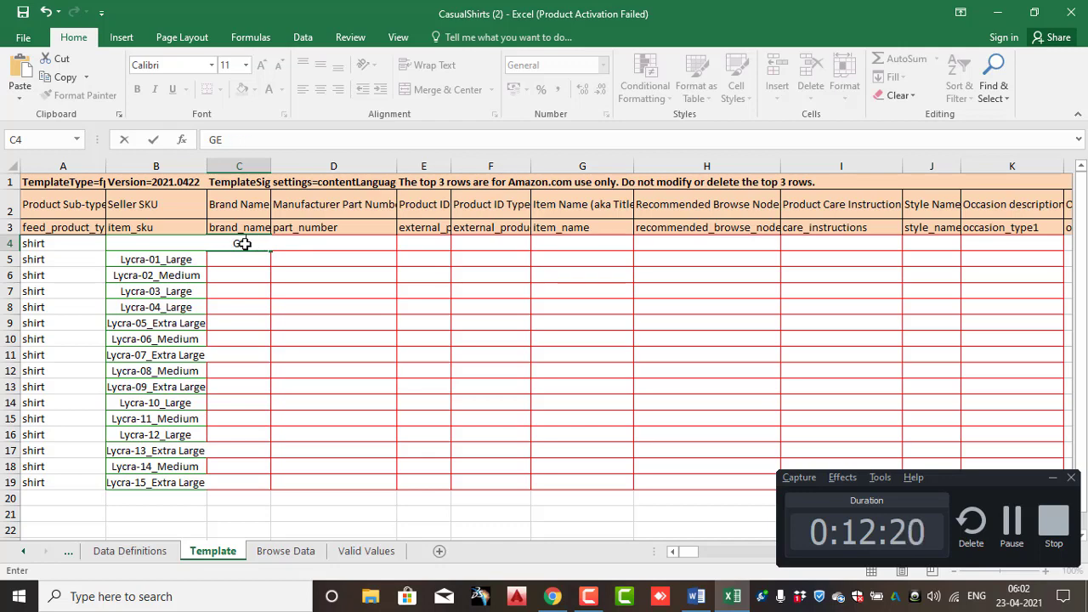
type("RUC")
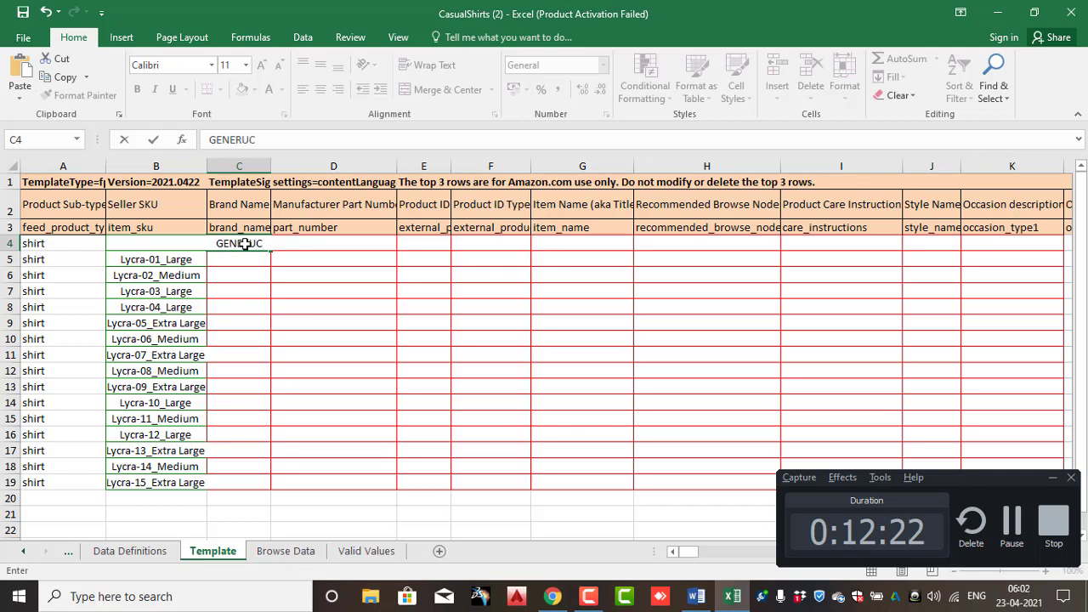
key("BackSpace")
key("BackSpace")
key("BackSpace")
key("BackSpace")
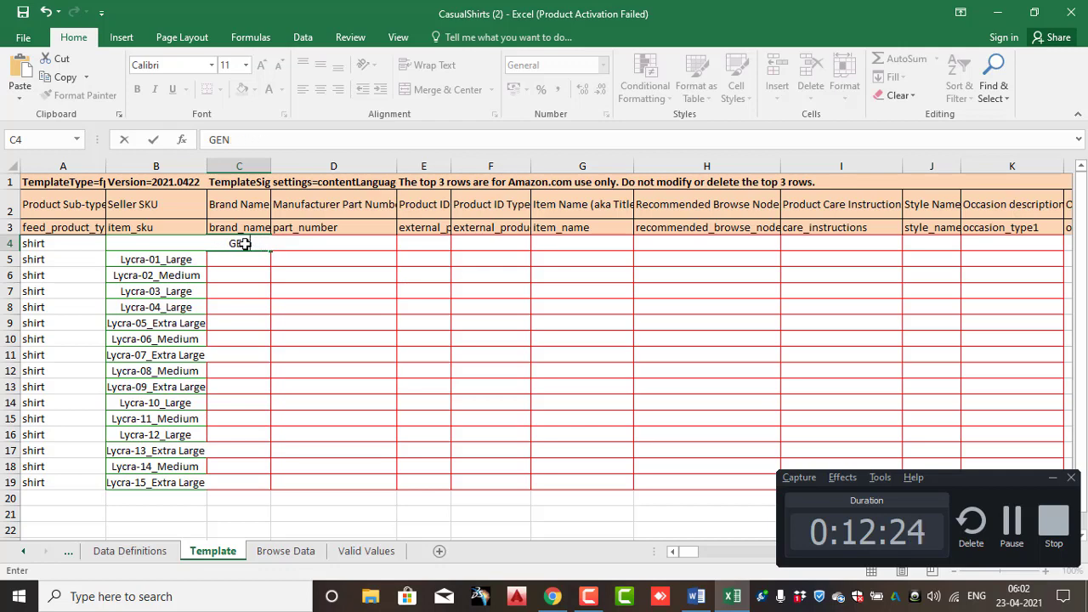
type("ERI")
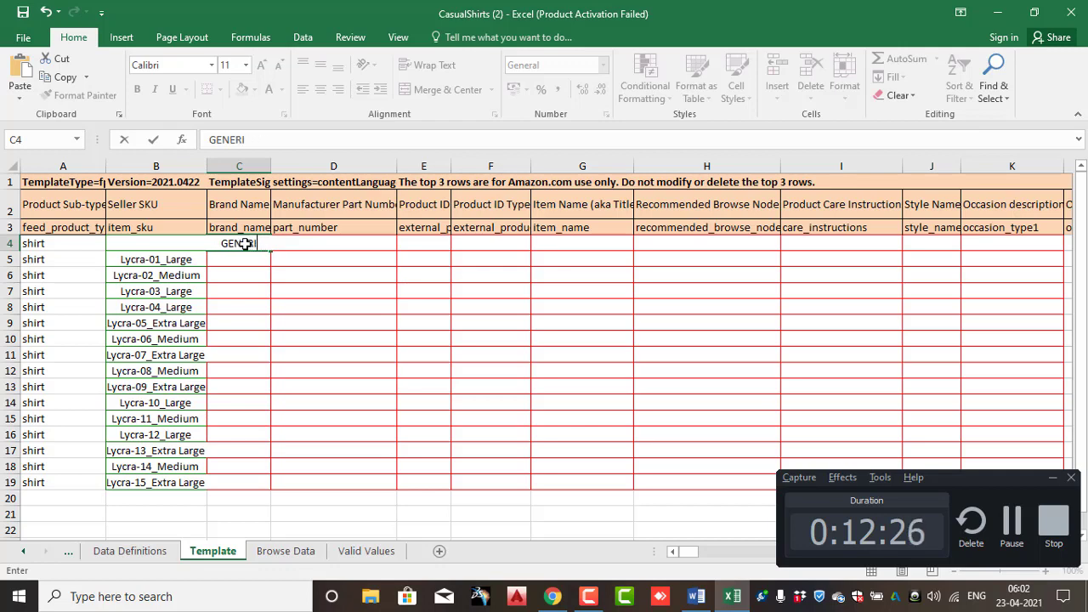
type("C")
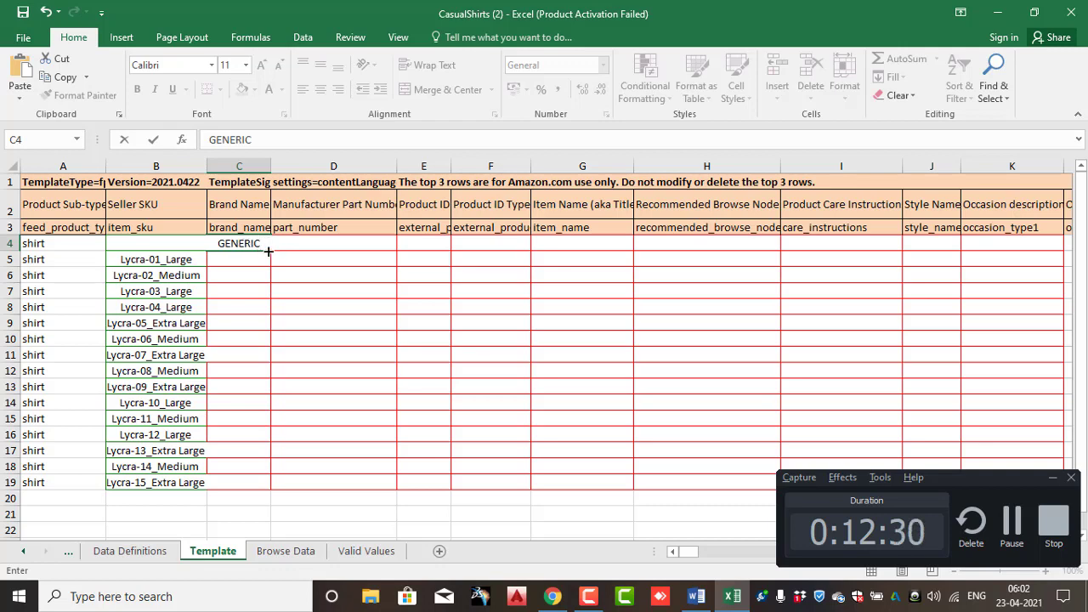
left_click_drag(268, 252, 269, 489)
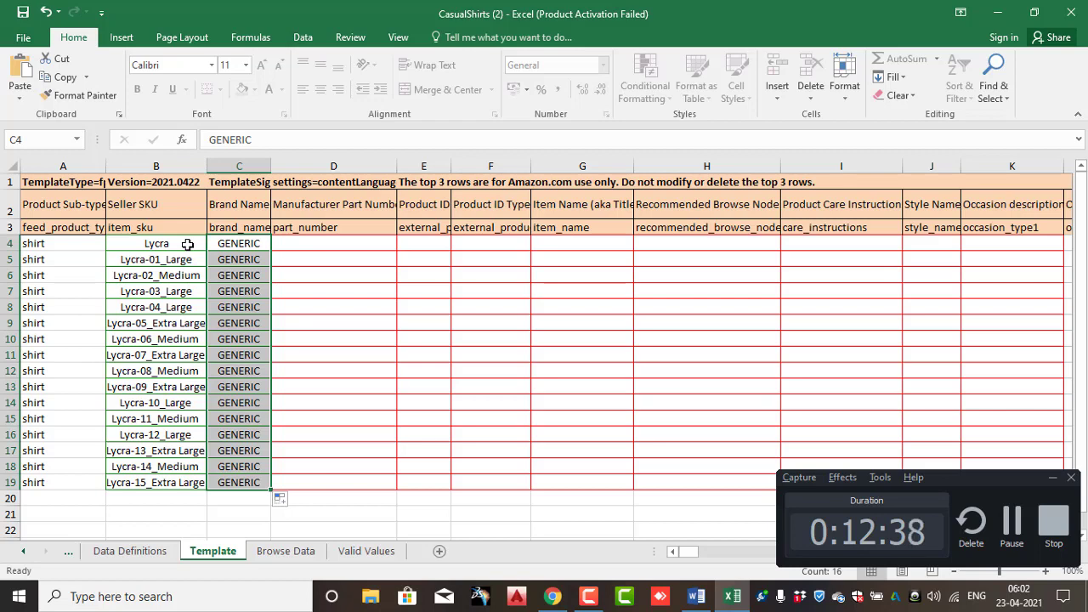
left_click(347, 253)
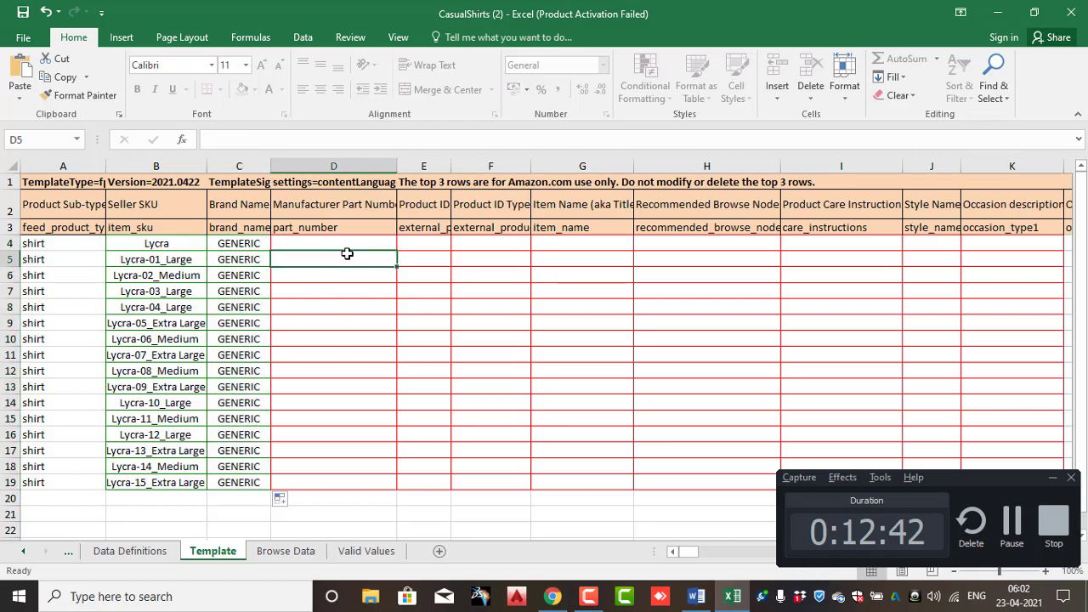
Copy the Seller SKUs from B4:B19 and paste them into D4:D19 as part numbers
left_click_drag(161, 244, 164, 480)
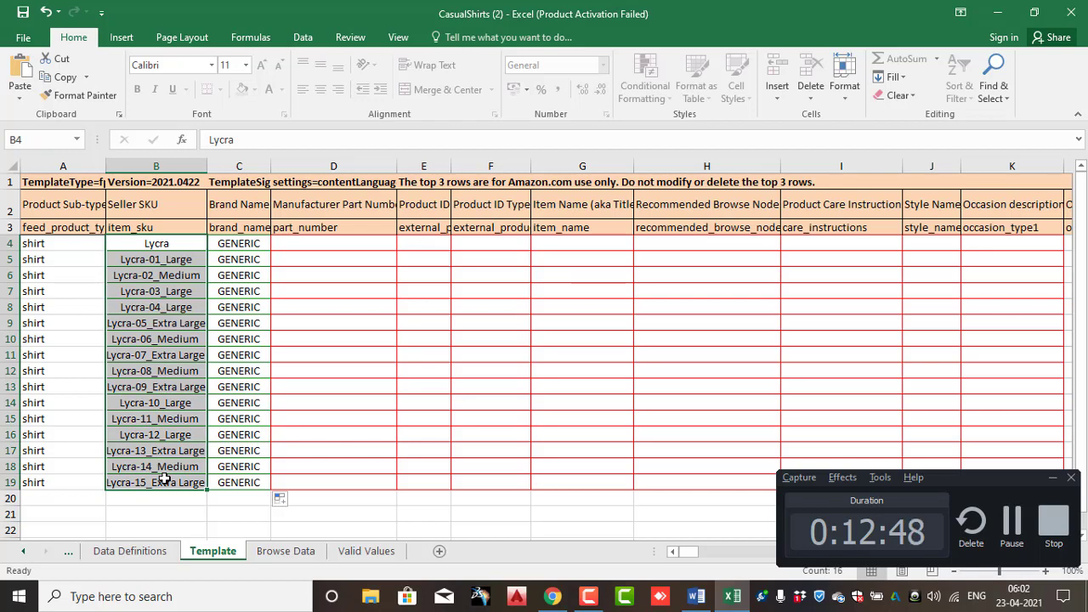
key("ctrl+c")
left_click(325, 245)
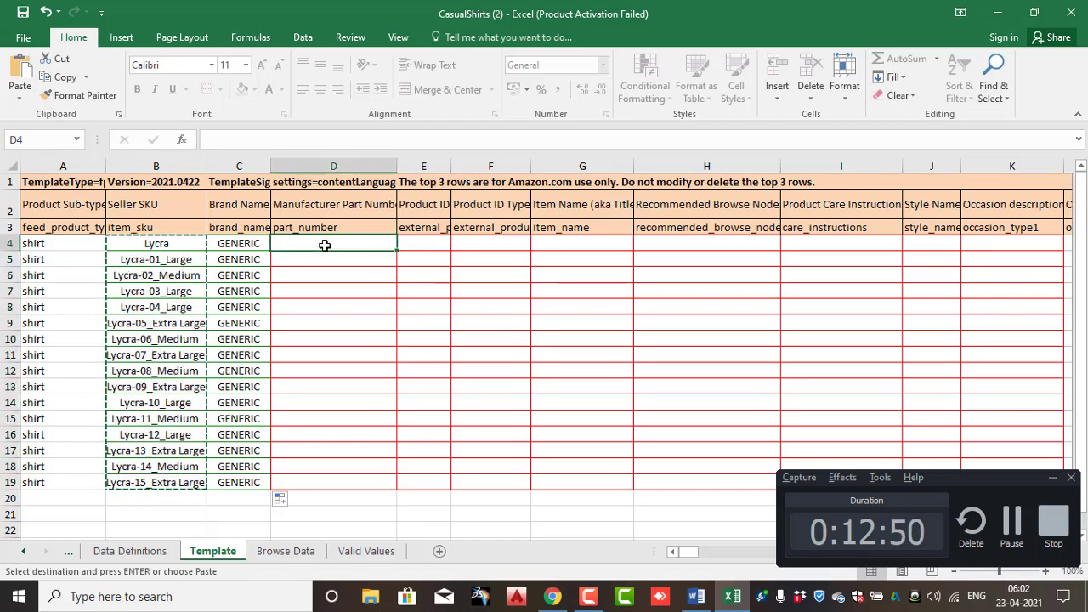
left_click_drag(324, 245, 333, 482)
key("ctrl+v")
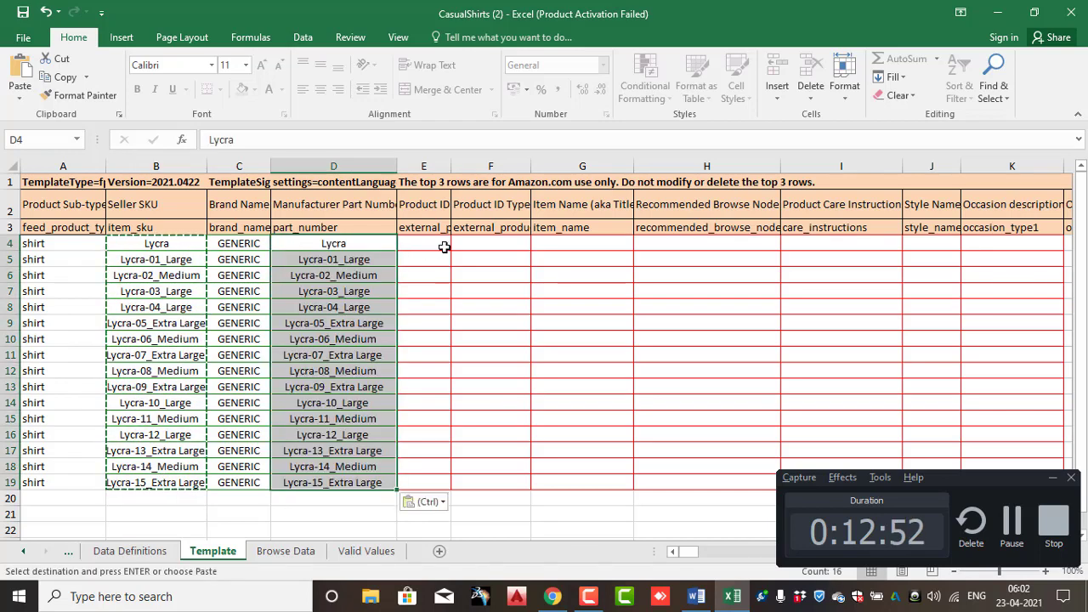
left_click(578, 245)
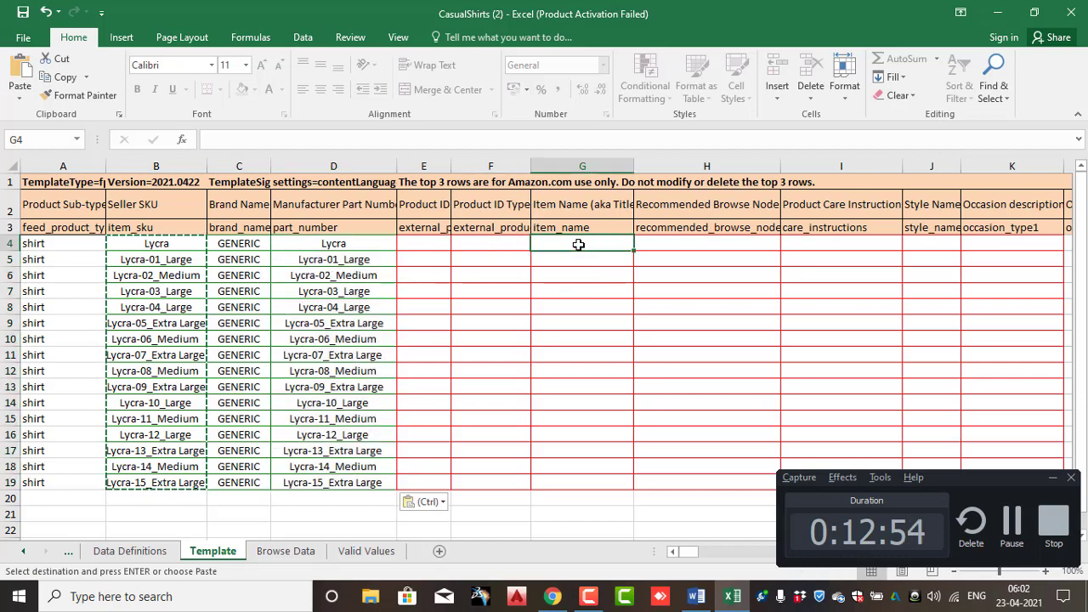
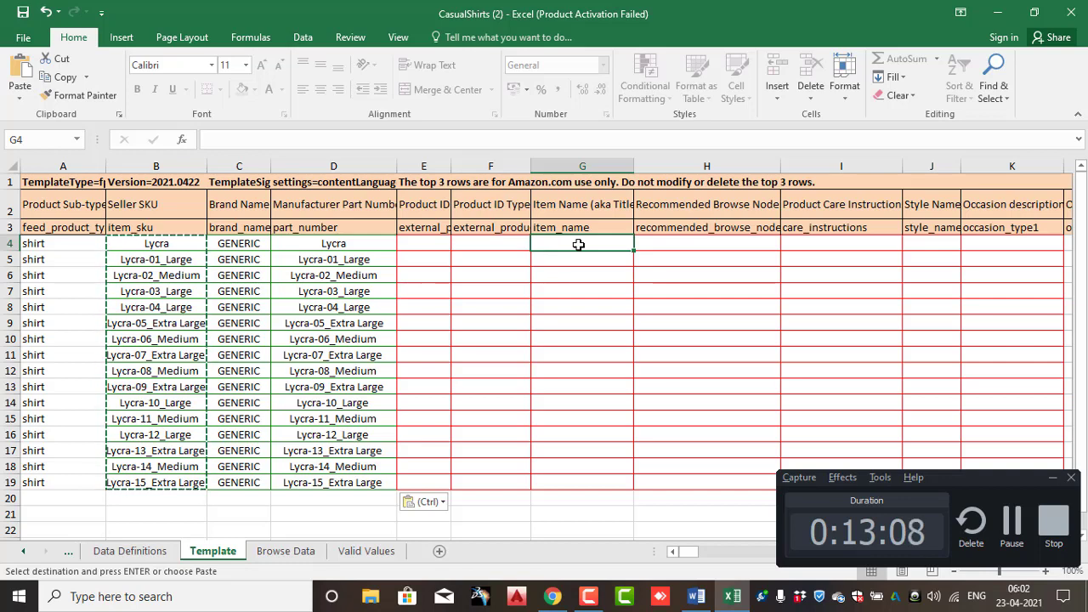
Copy the Brown White Lines ( Large ) title from Word into cell G4
key("alt+Tab")
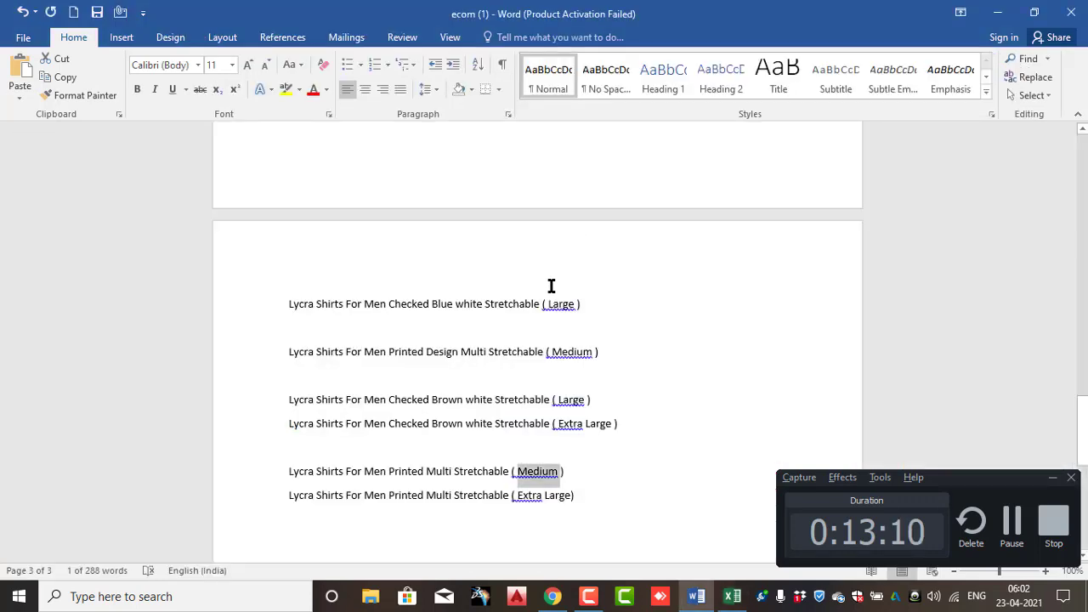
scroll(551, 287, "up", 5)
scroll(551, 286, "up", 3)
scroll(551, 286, "up", 2)
scroll(551, 287, "up", 1)
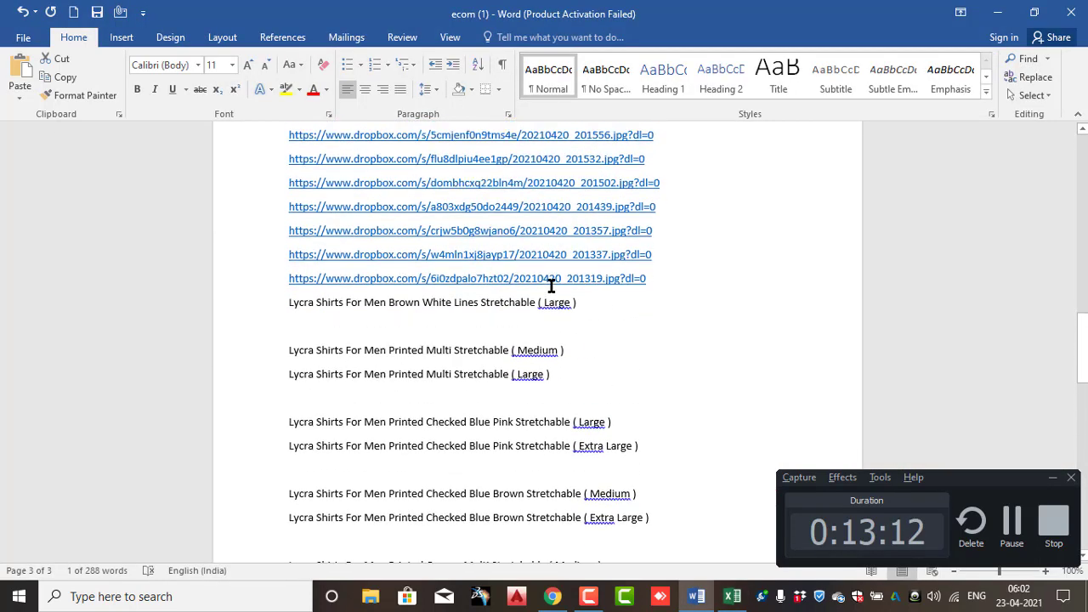
triple_click(496, 285)
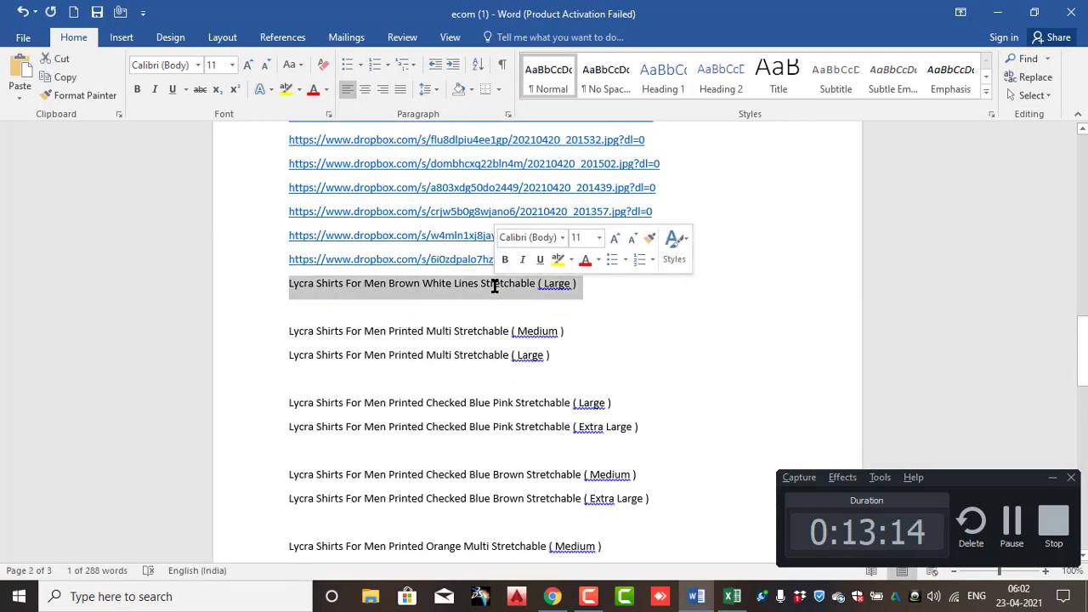
key("alt+Tab")
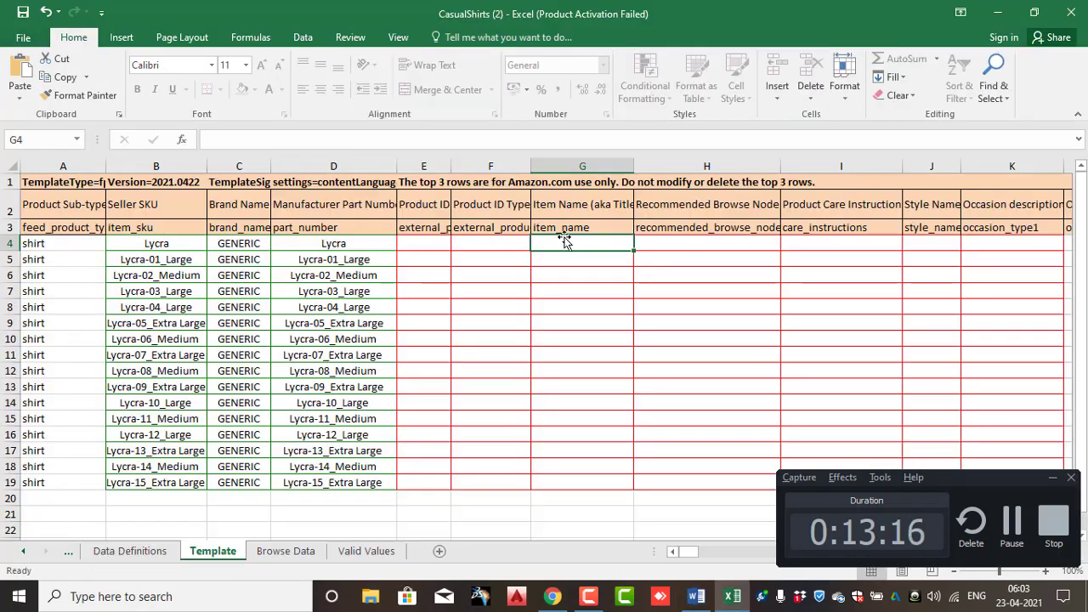
key("F2")
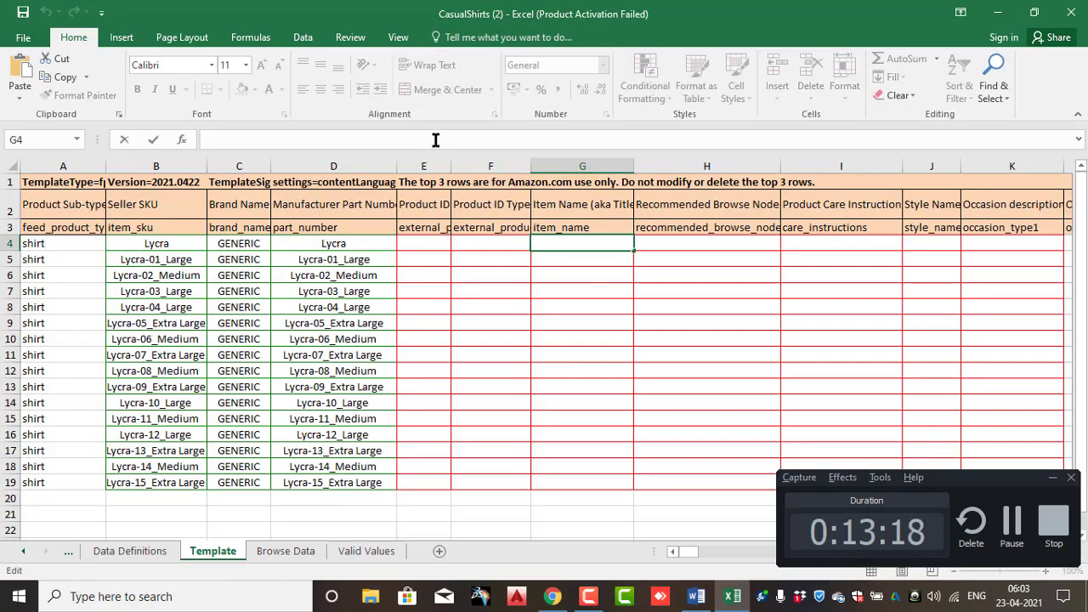
type("Lycra Shirts For Men Brown White Lines Stretchable ( Large )")
key("Return")
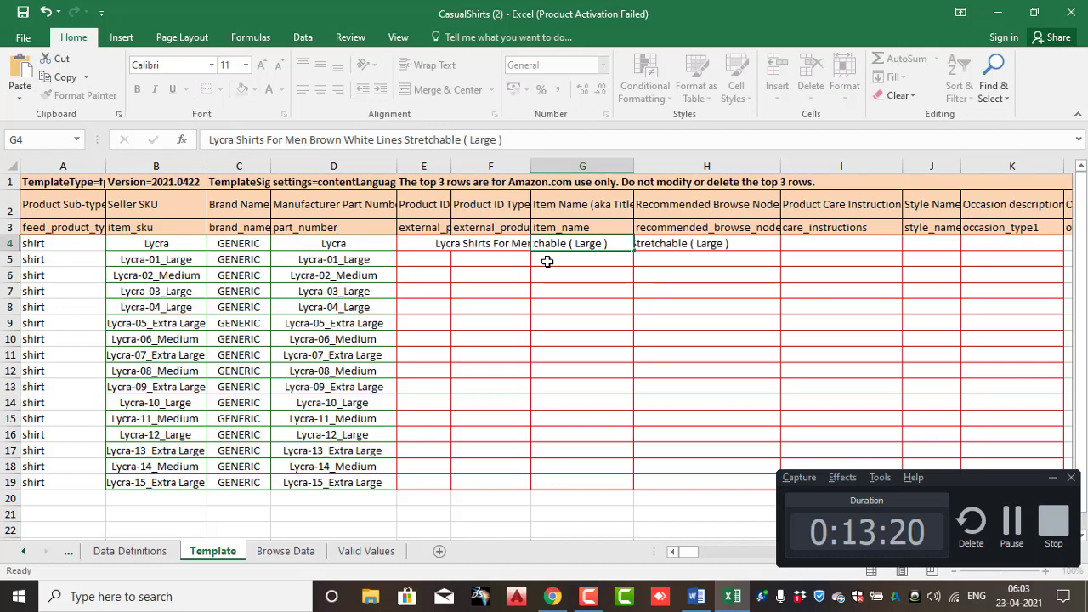
Paste the Printed Multi Stretchable ( Medium ) title into G5
key("alt+Tab")
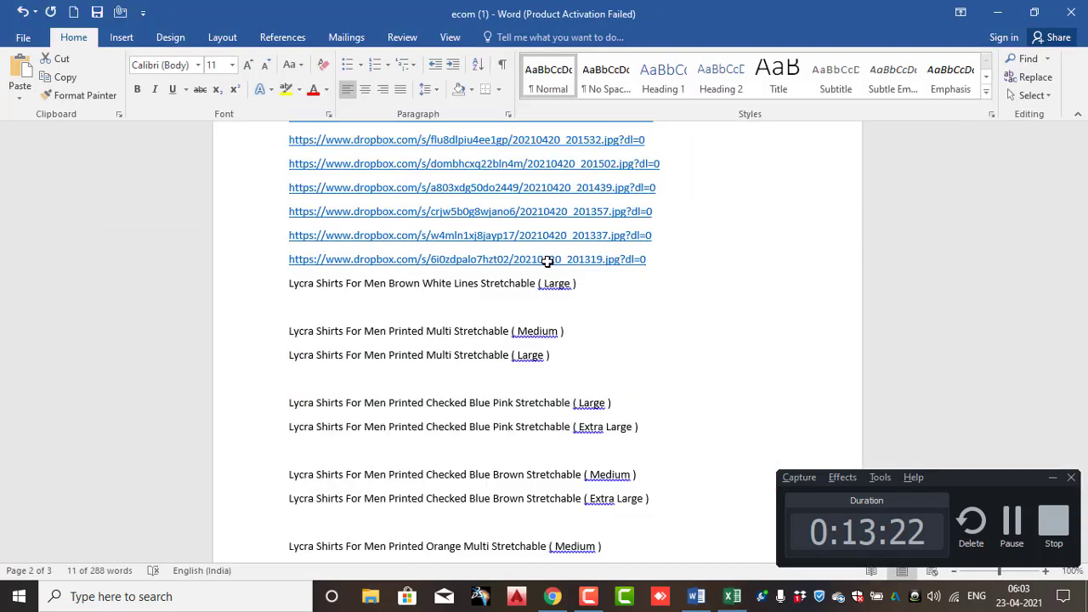
left_click(516, 334)
triple_click(516, 334)
key("ctrl+c")
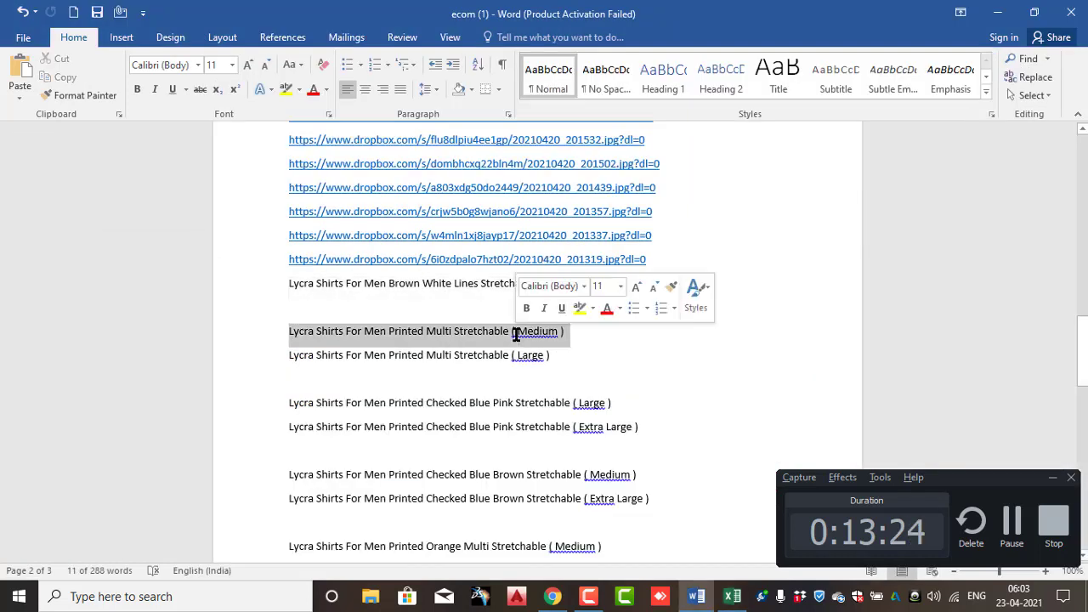
key("alt+Tab")
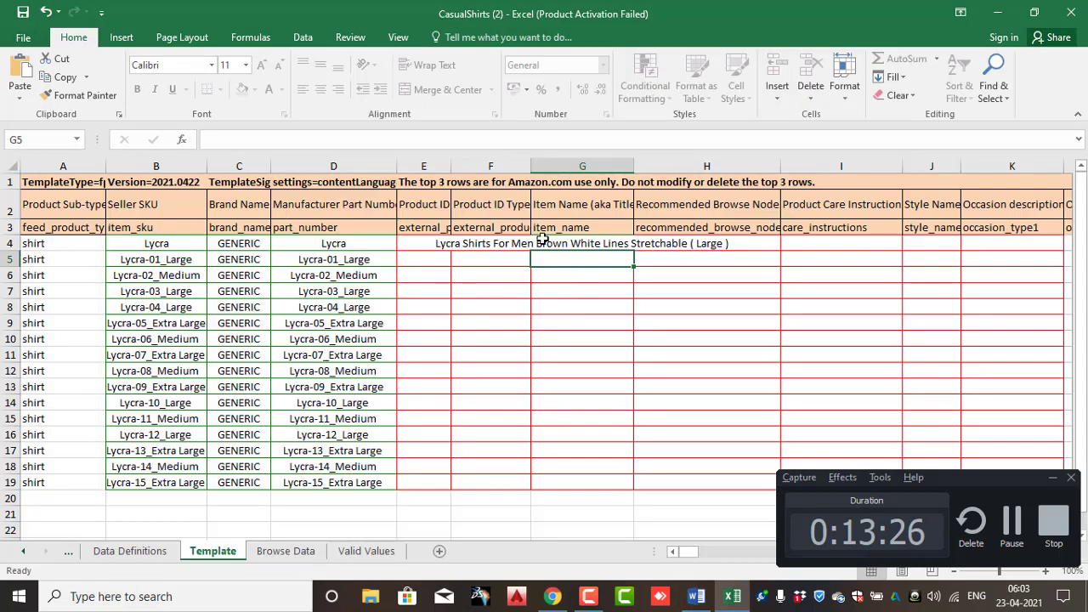
left_click(461, 144)
key("ctrl+v")
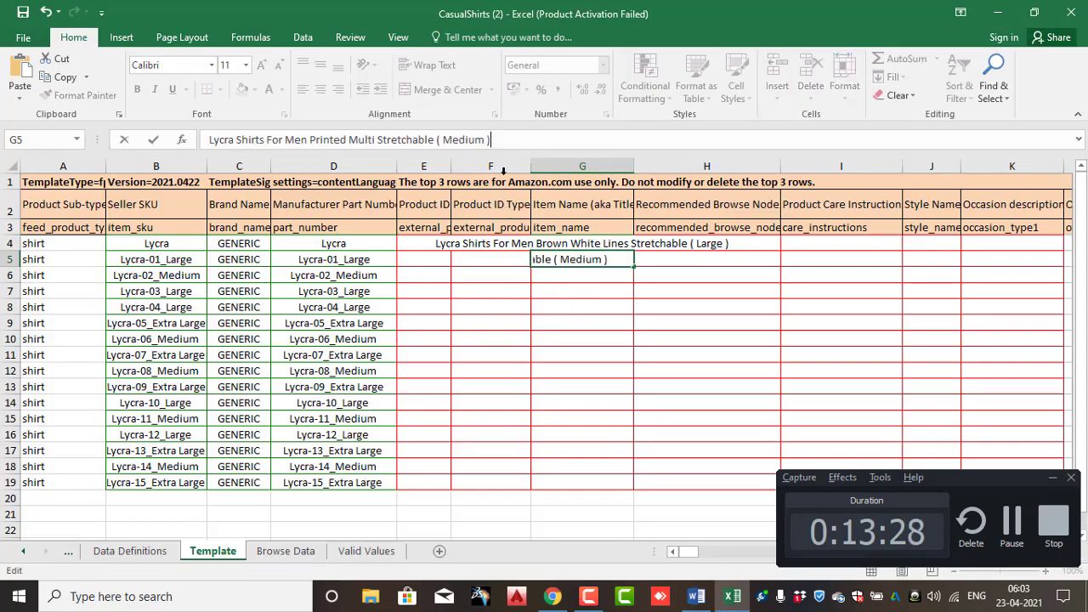
left_click(547, 276)
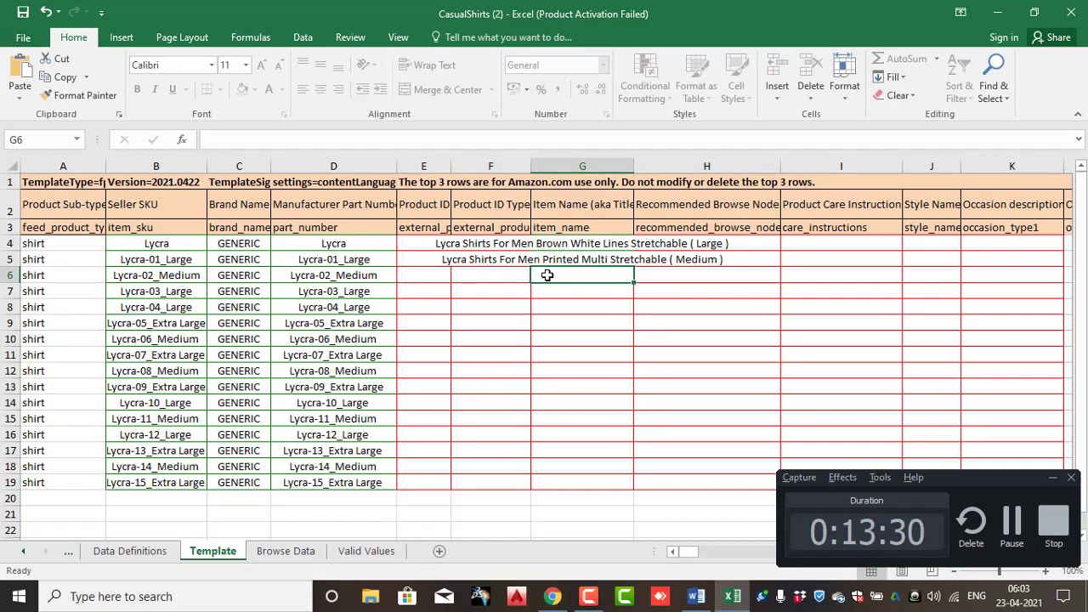
Paste the Printed Multi Stretchable ( Large ) title into G6
key("alt+Tab")
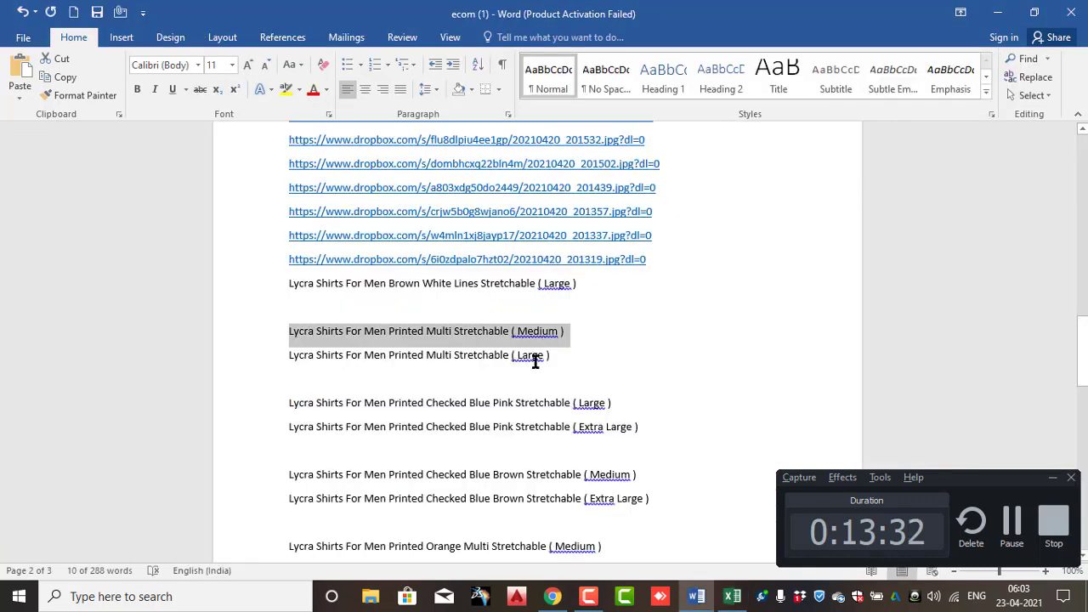
triple_click(534, 357)
key("ctrl+c")
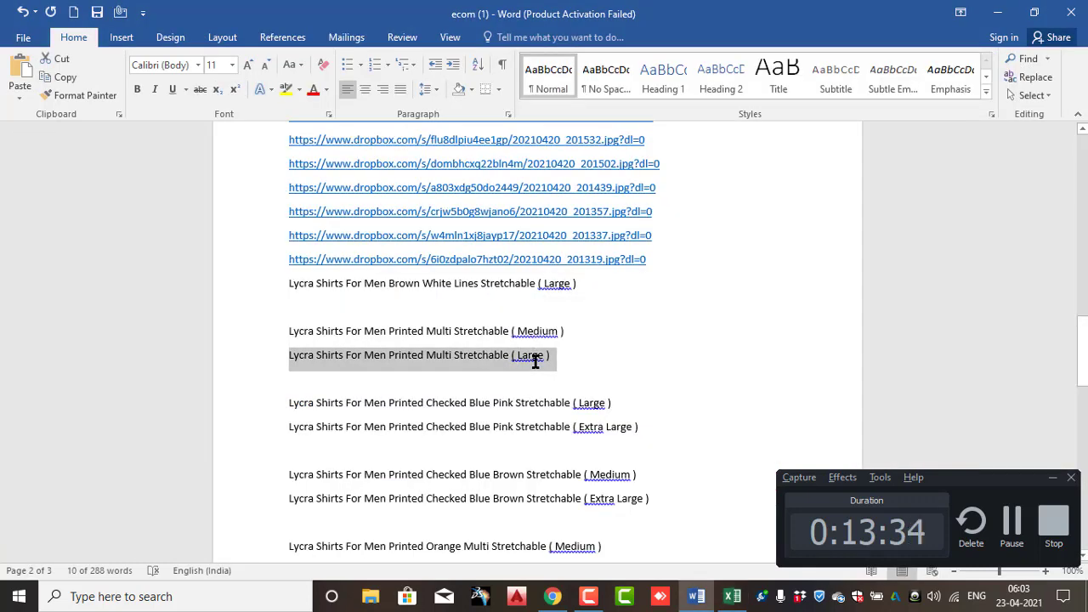
key("alt+Tab")
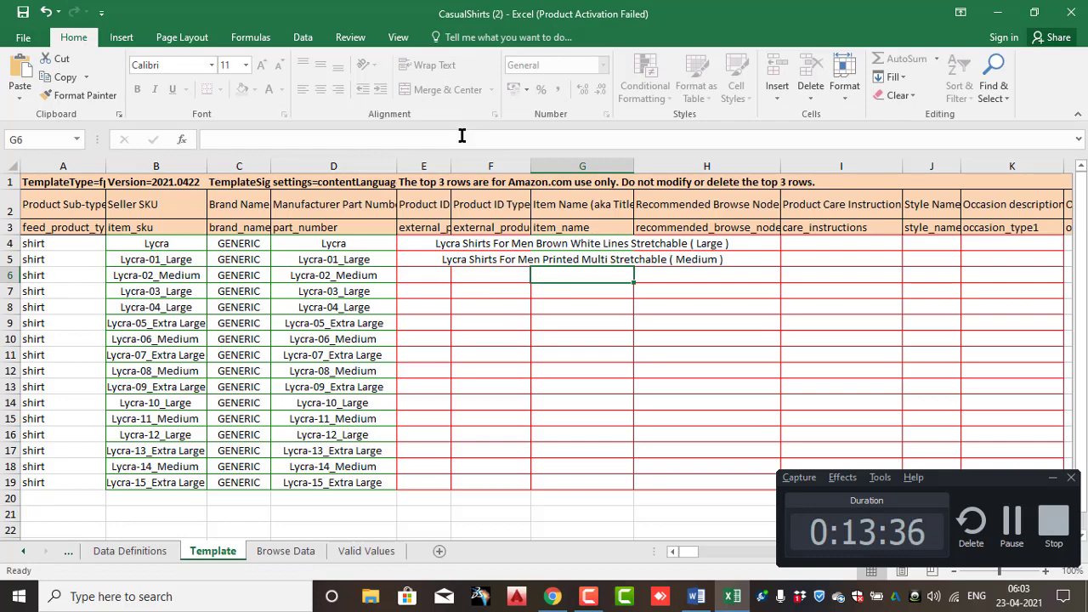
key("F2")
key("ctrl+v")
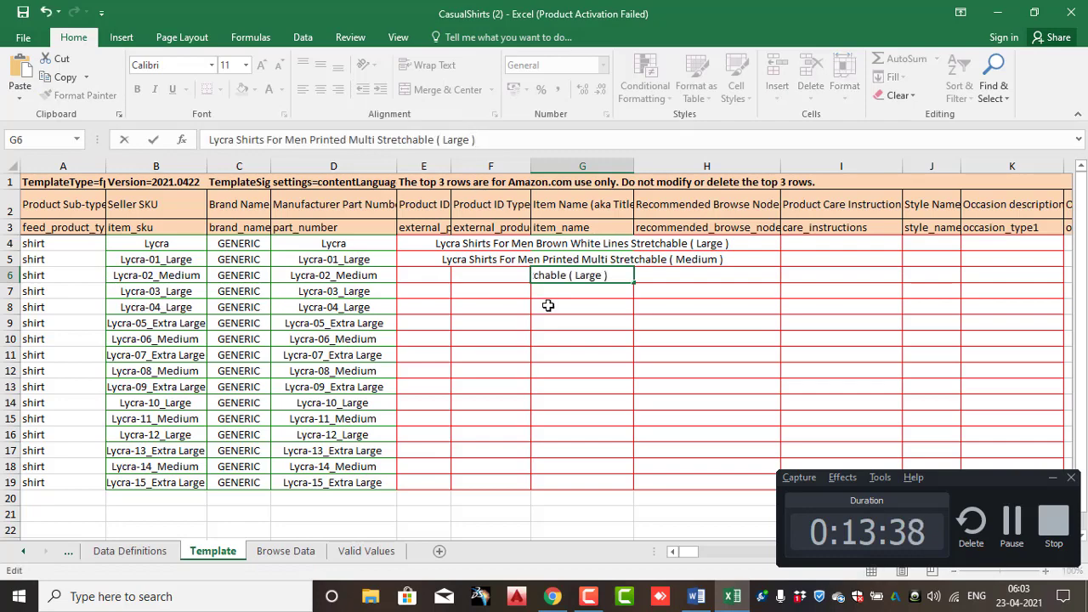
key("Return")
Copy the Checked Blue Pink ( Large ) title from Word and begin editing G7
key("alt+Tab")
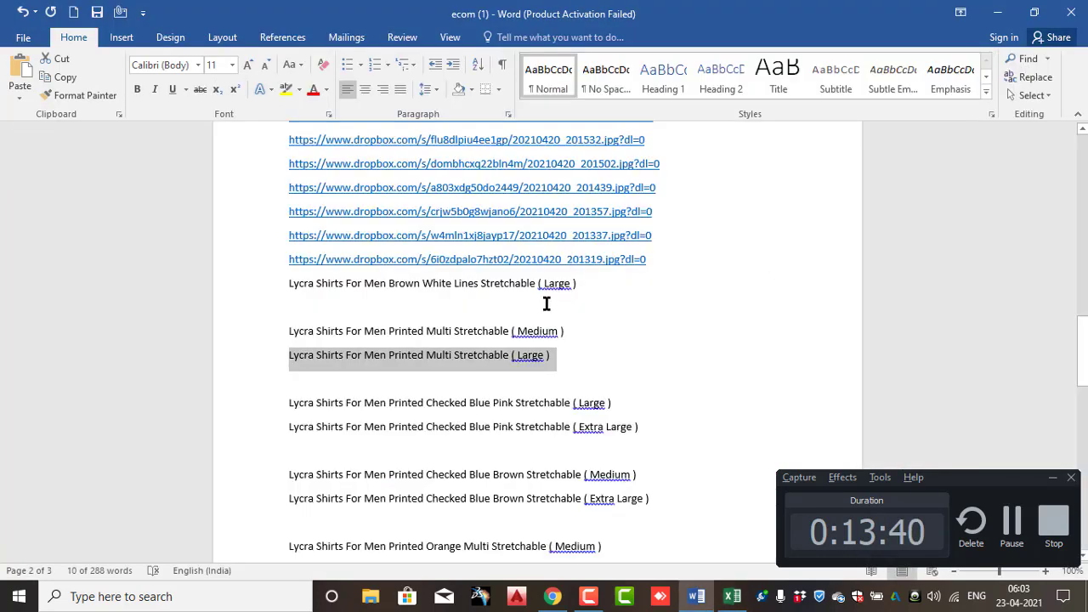
scroll(545, 384, "down", 2)
double_click(543, 327)
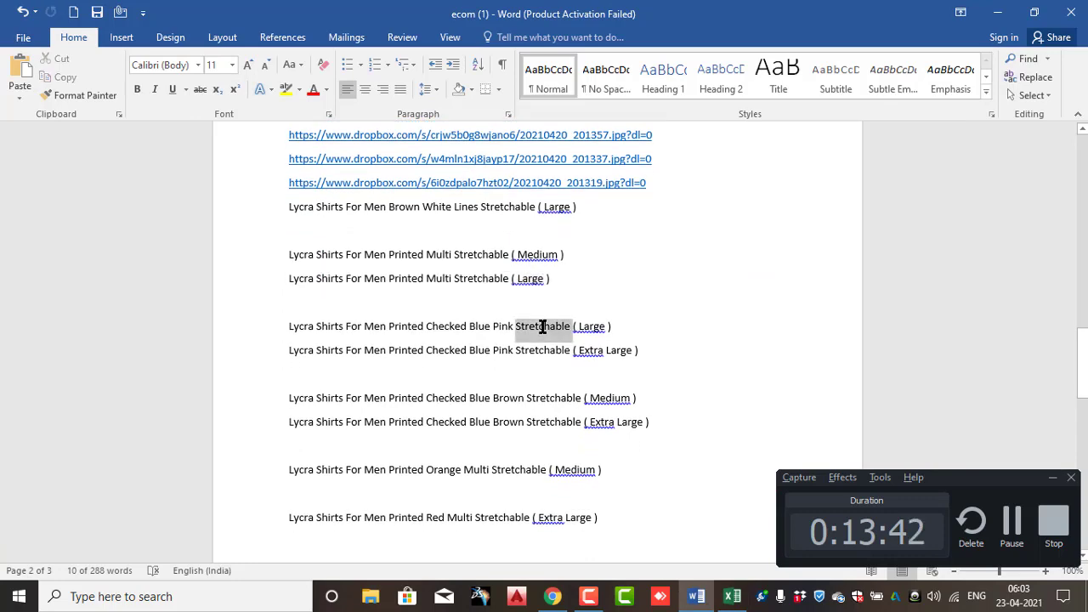
triple_click(542, 327)
key("ctrl+c")
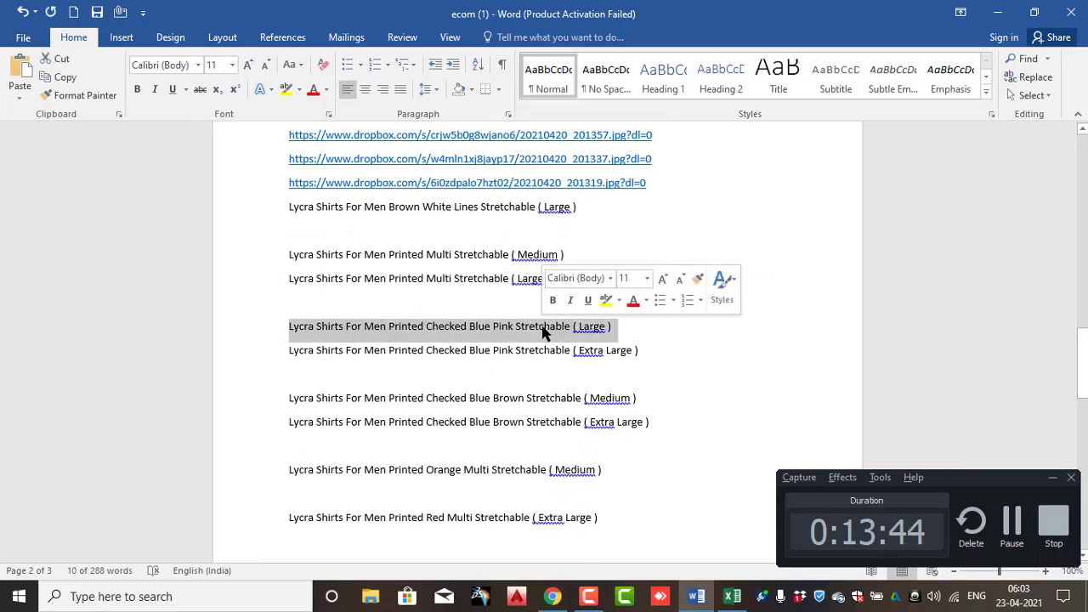
key("alt+Tab")
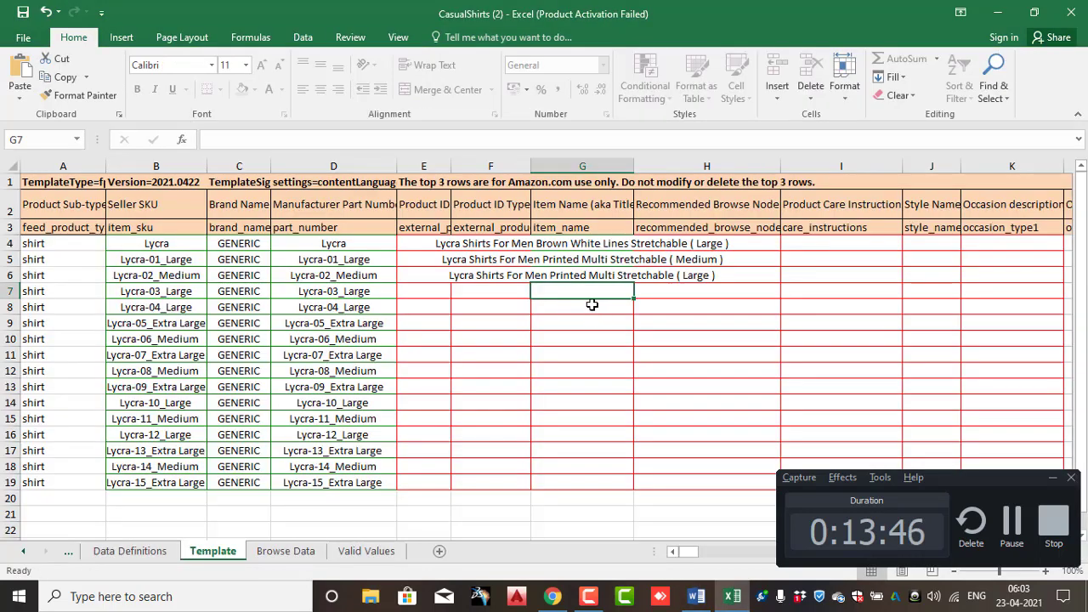
left_click(515, 135)
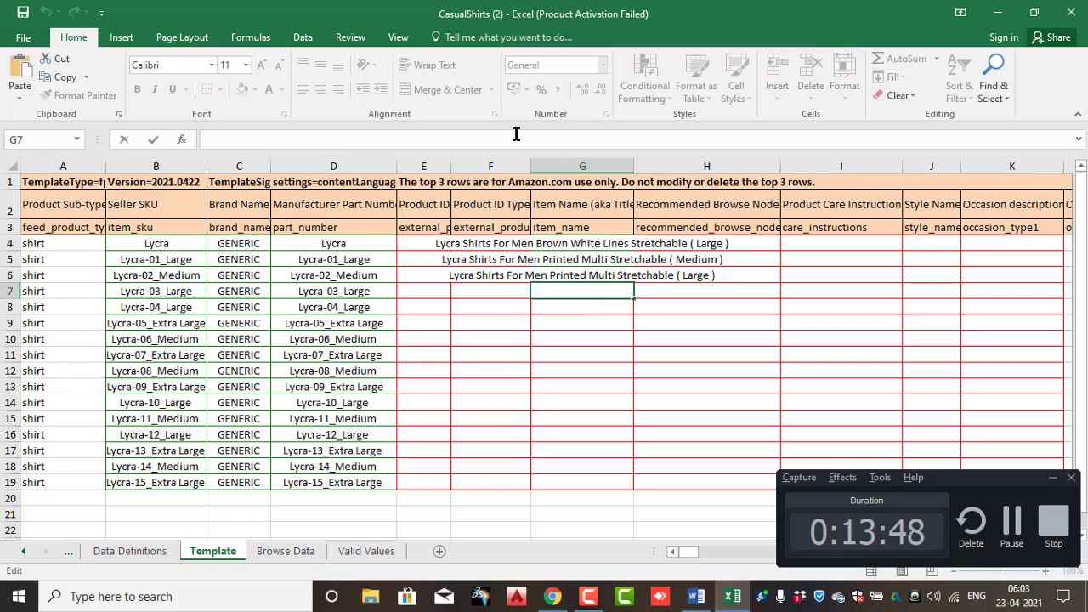
Enter the Checked Blue Pink ( Large ) title in G7 and the ( Extra Large ) title in G8
key("ctrl+v")
key("Return")
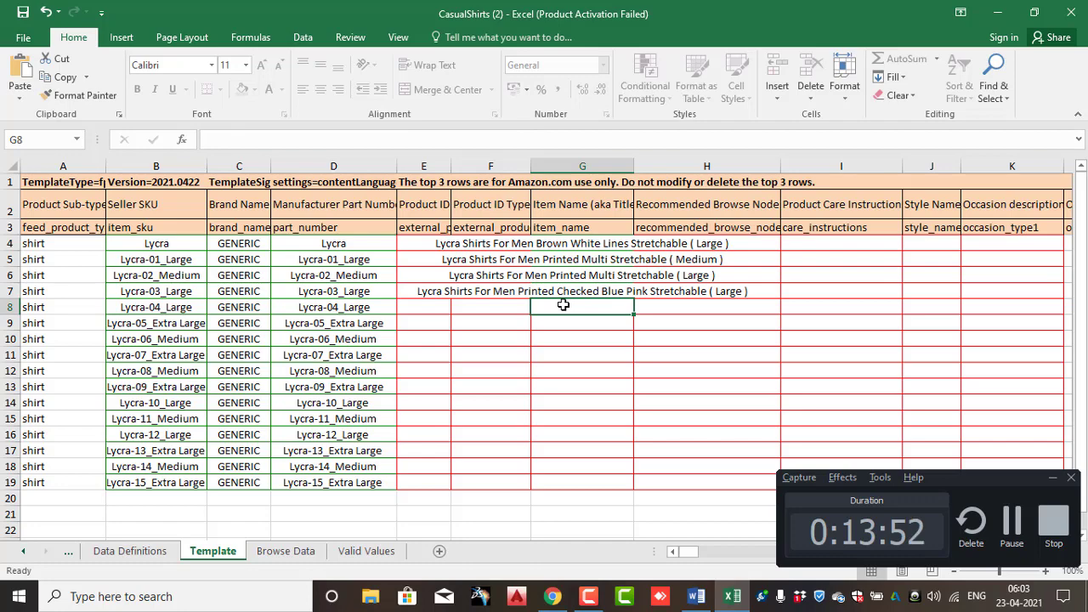
key("alt+Tab")
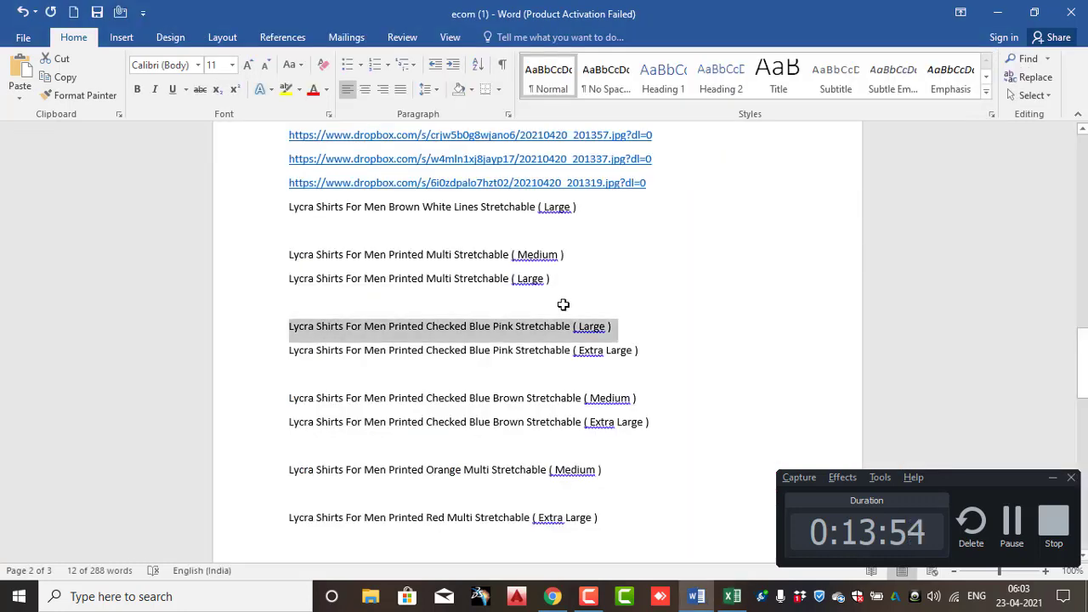
scroll(563, 304, "down", 2)
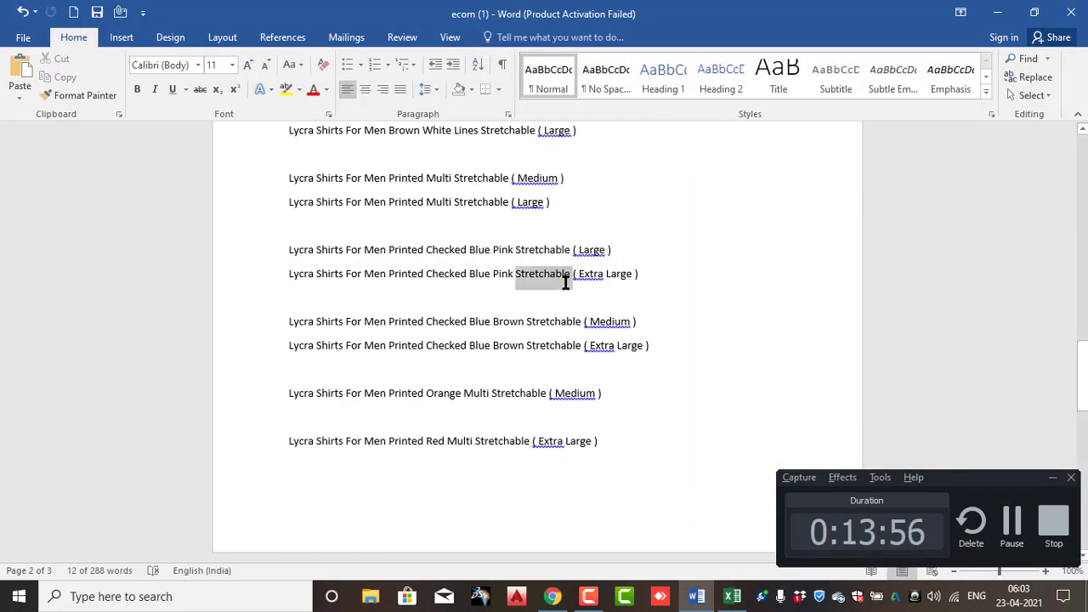
triple_click(565, 283)
key("ctrl+c")
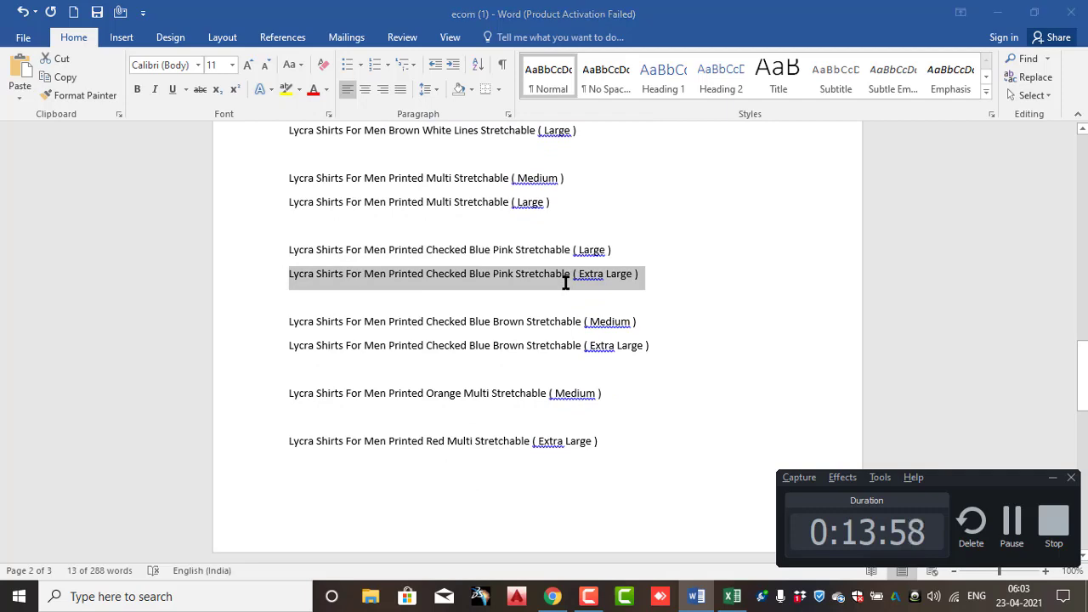
key("alt+Tab")
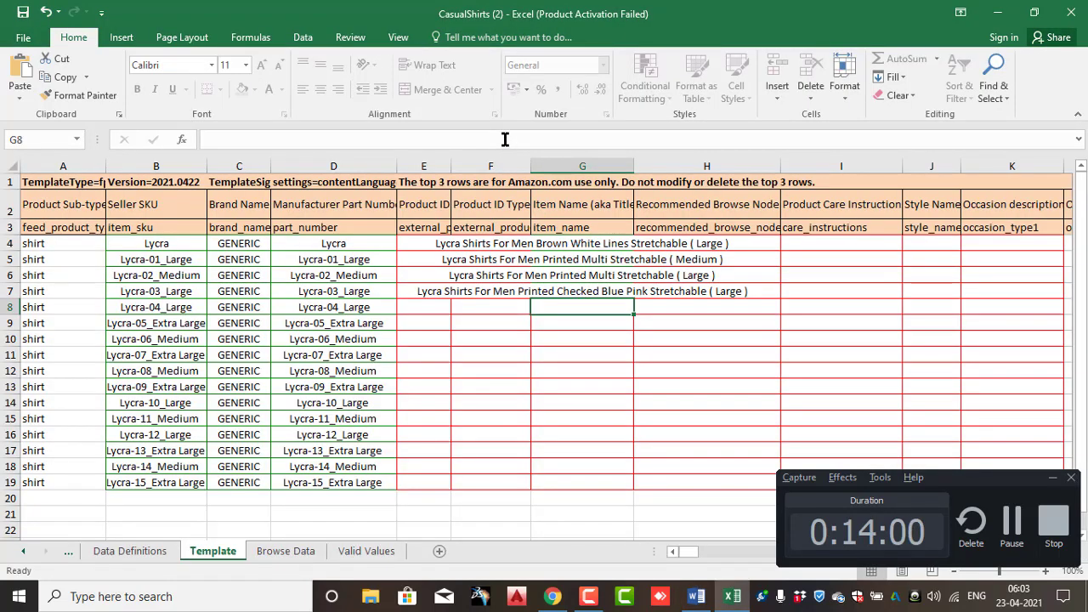
left_click(505, 140)
key("ctrl+v")
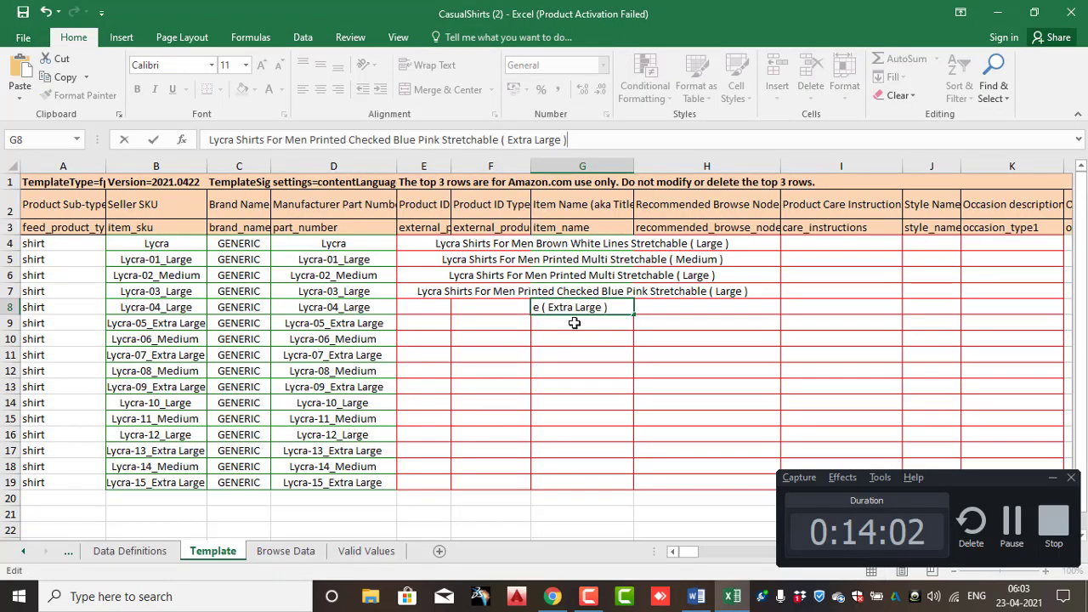
left_click(574, 323)
Paste the Checked Blue Brown ( Medium ) title into G9
key("alt+Tab")
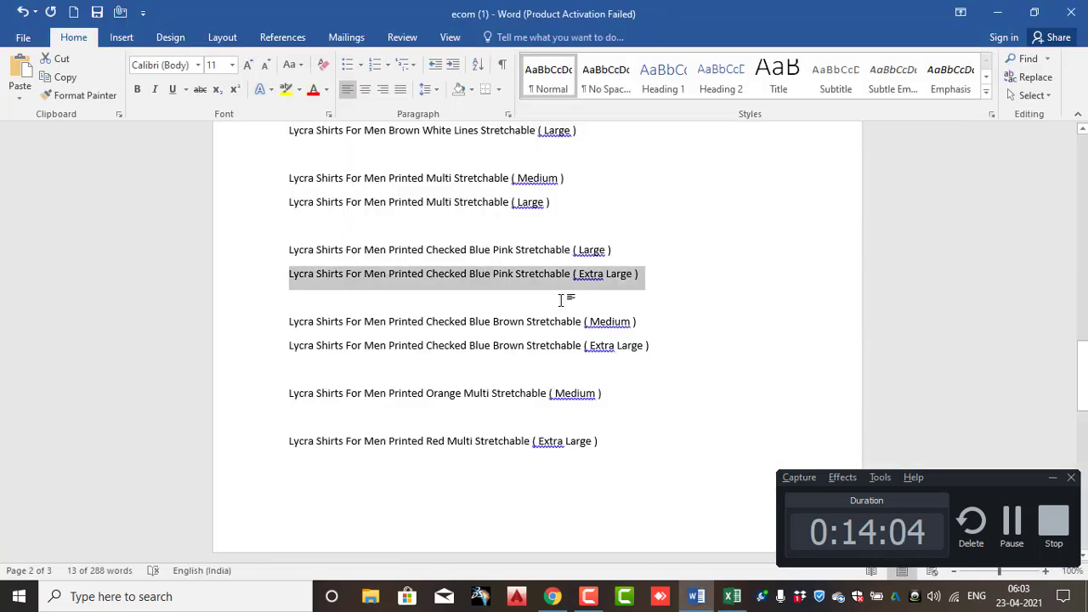
left_click(536, 312)
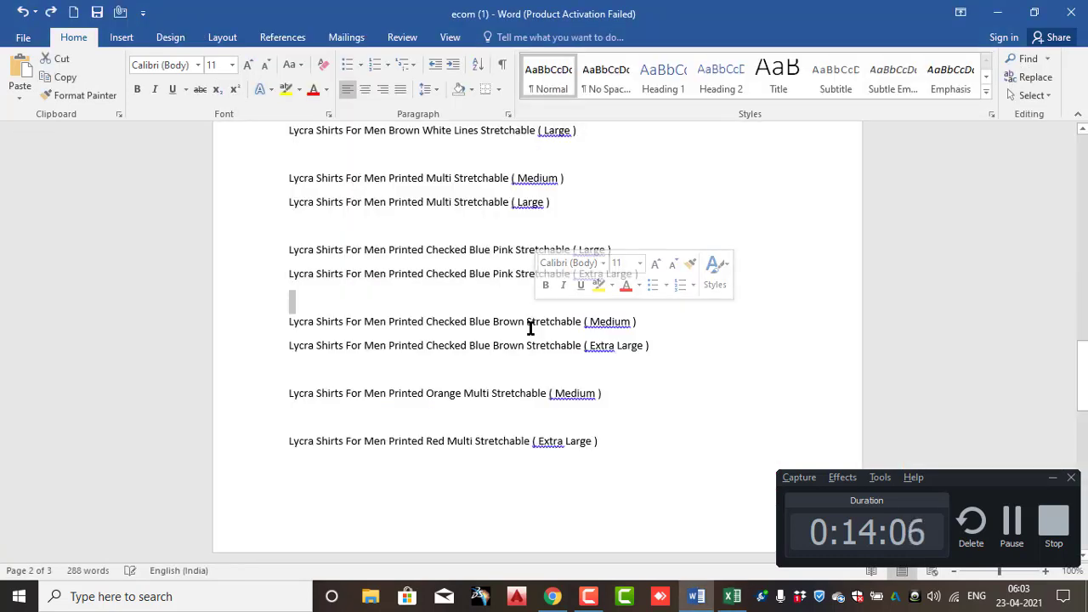
triple_click(531, 324)
key("ctrl+c")
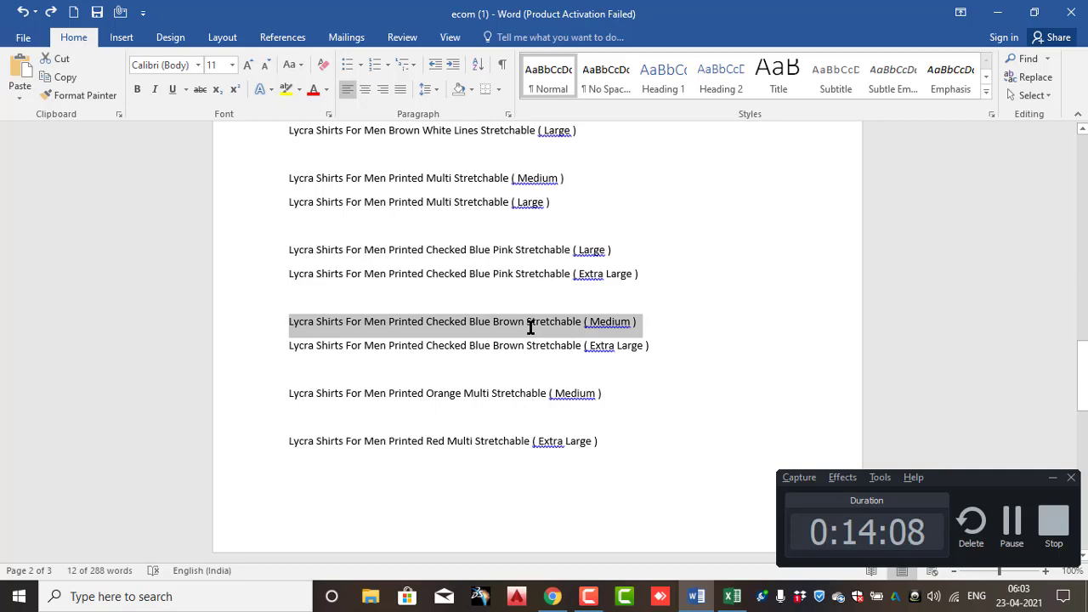
key("alt+Tab")
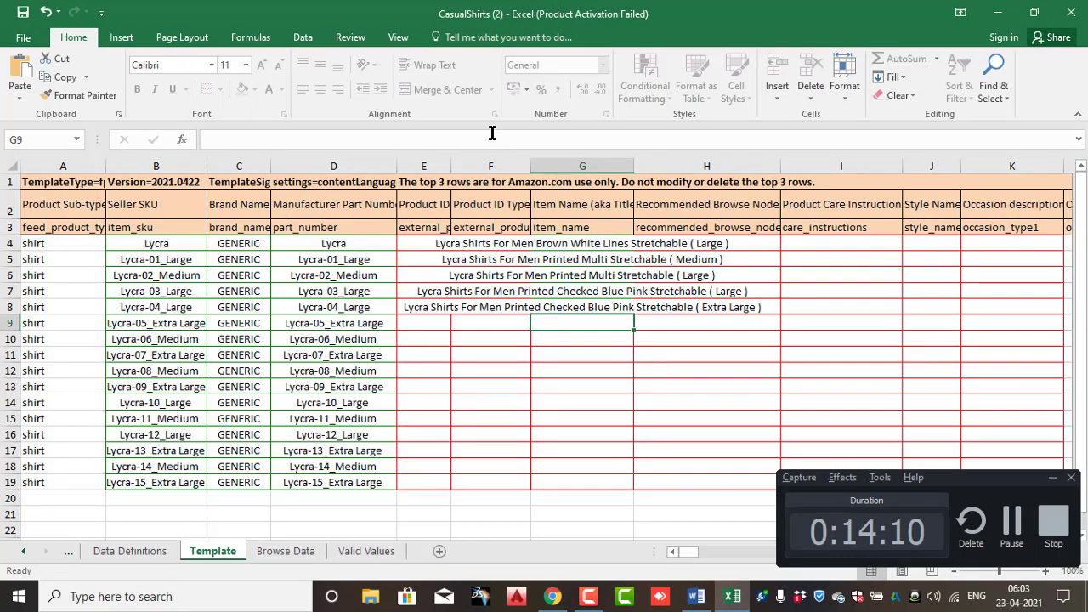
key("ctrl+v")
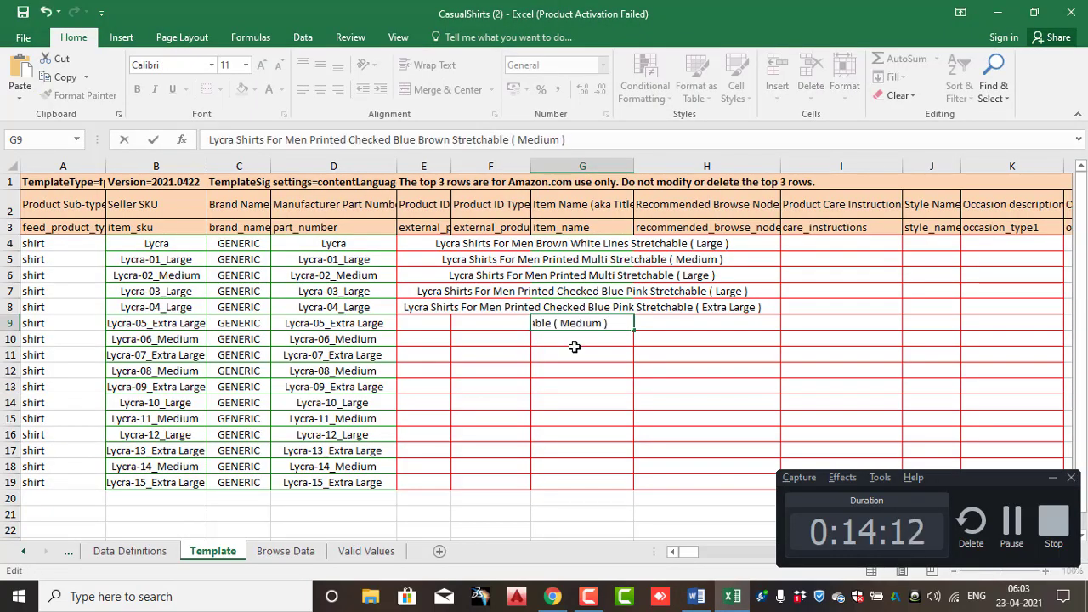
key("Return")
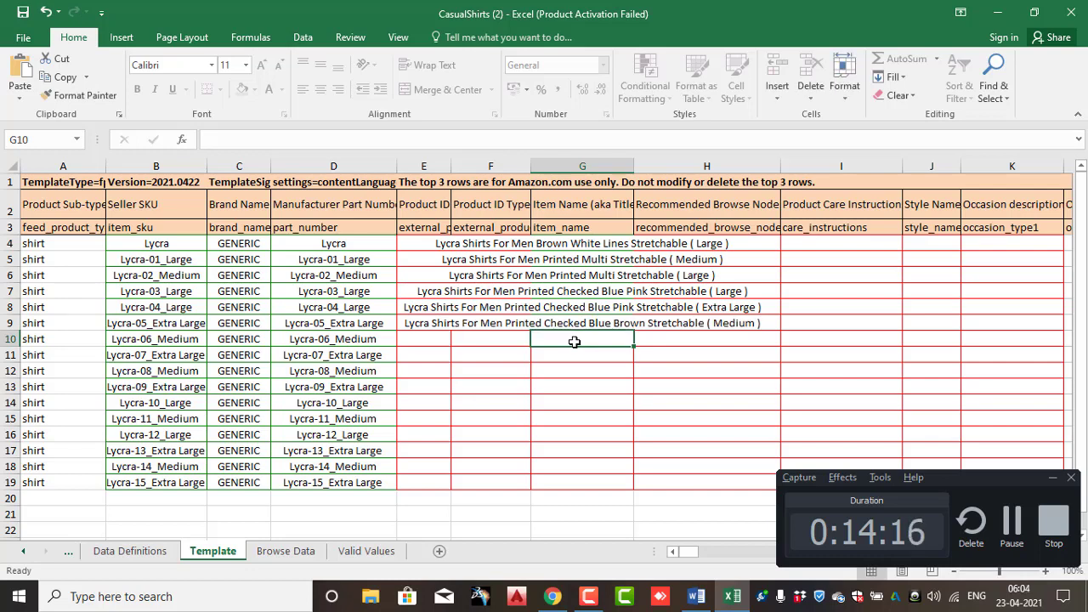
Paste the Checked Blue Brown Extra Large title into G10
key("alt+Tab")
left_click(491, 345)
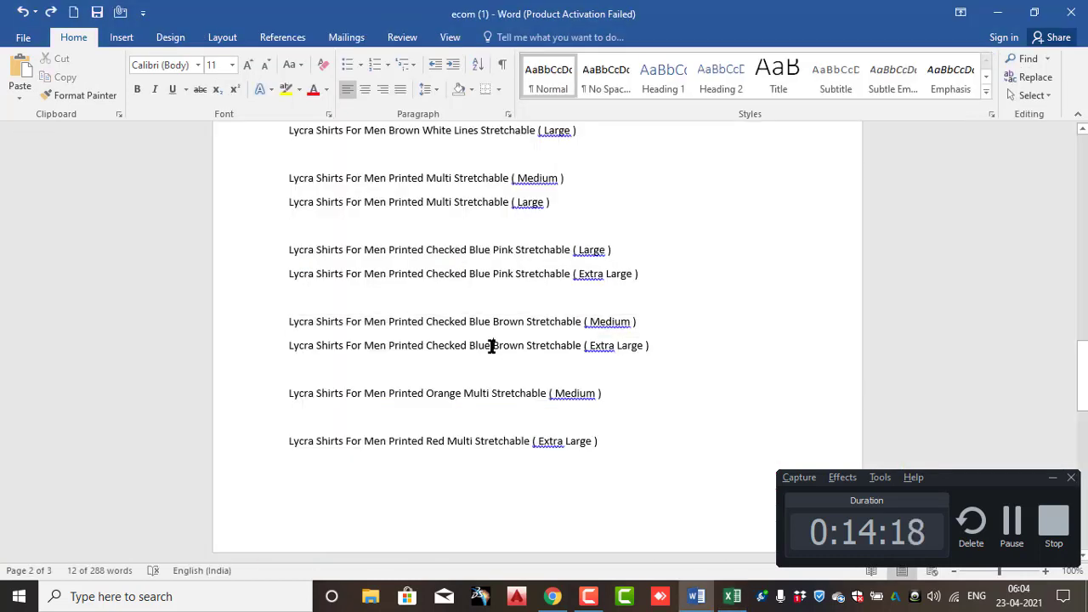
triple_click(491, 345)
key("ctrl+c")
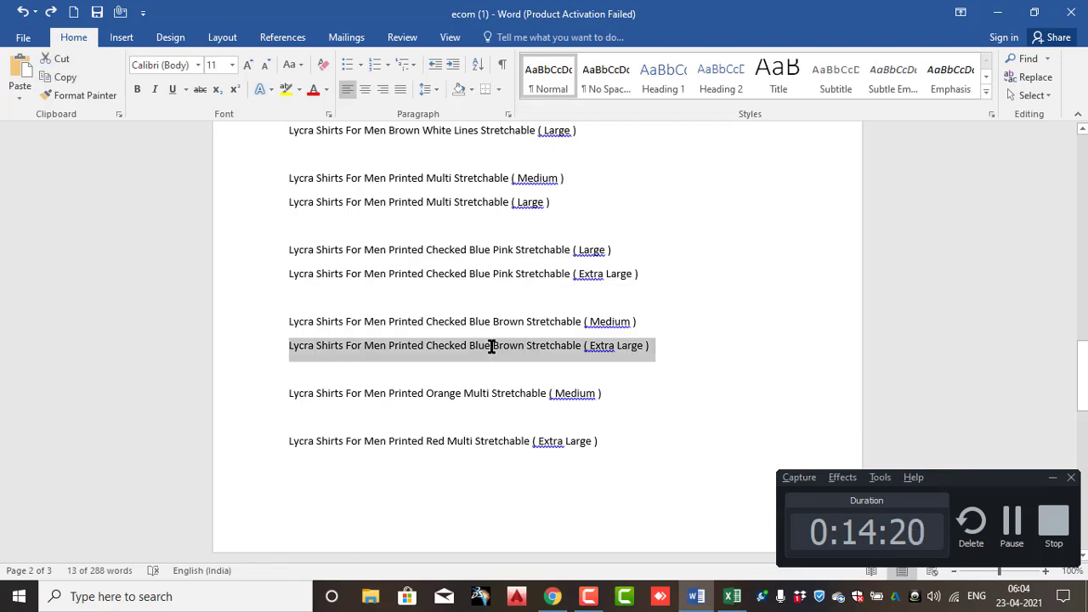
key("alt+Tab")
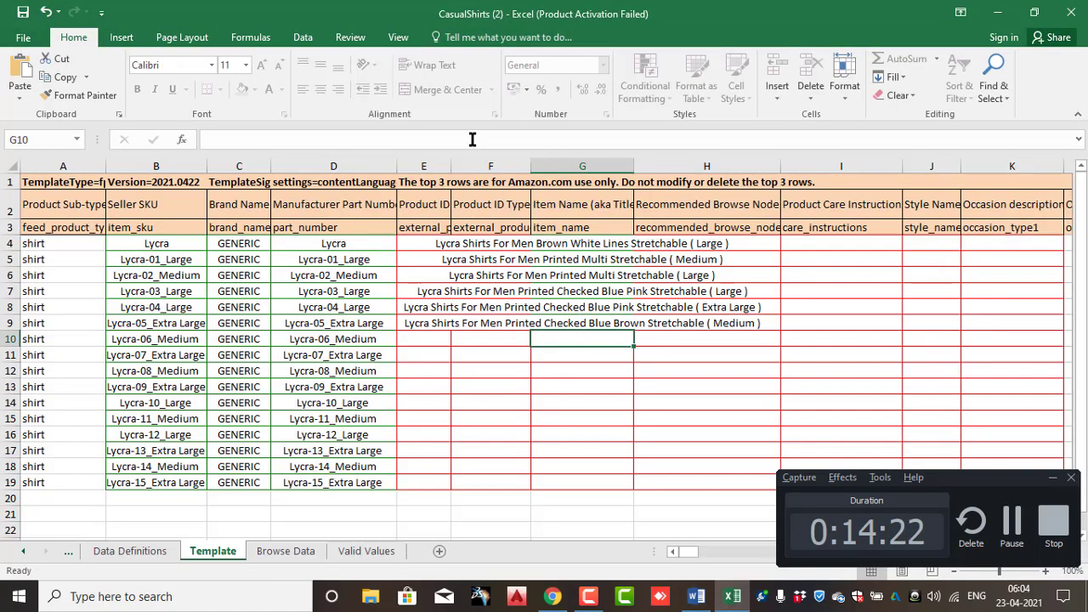
left_click(473, 139)
key("ctrl+v")
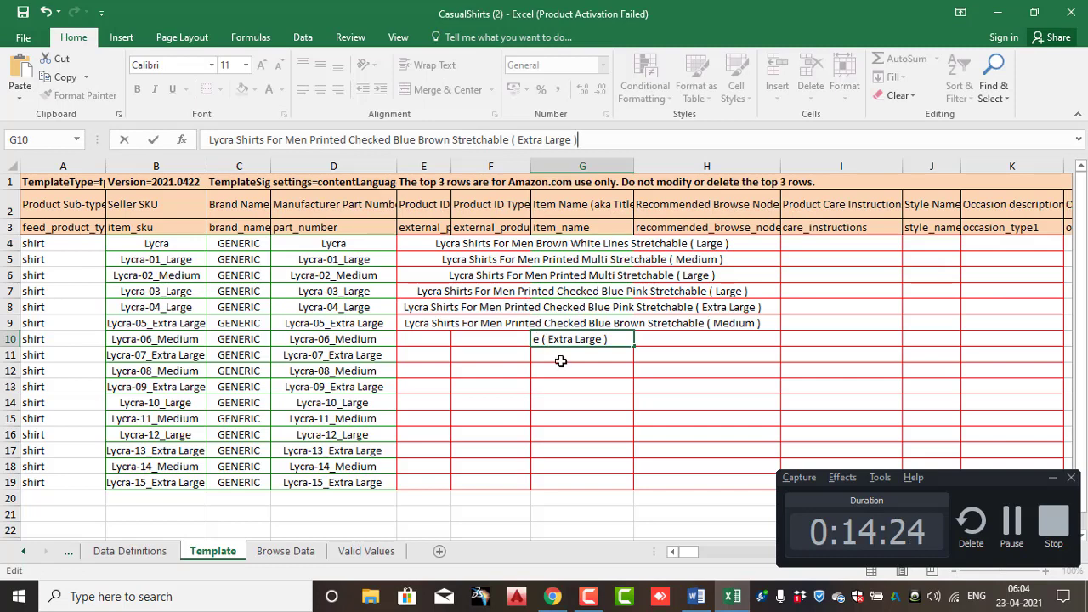
left_click(560, 354)
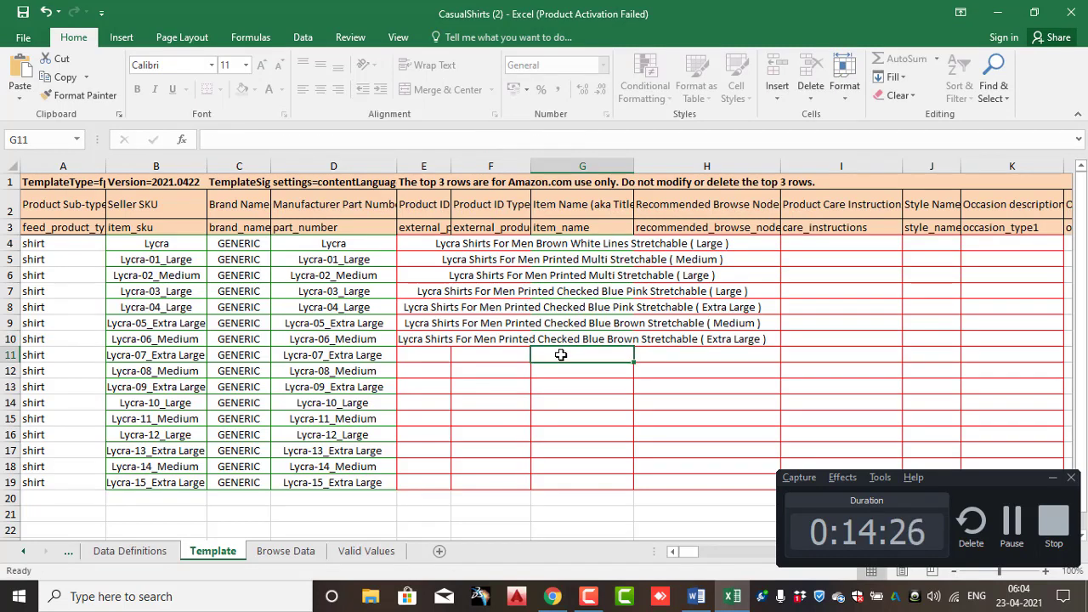
Copy the Orange Multi title from Word into G11
key("alt+Tab")
key("shift+Down")
left_click(549, 382)
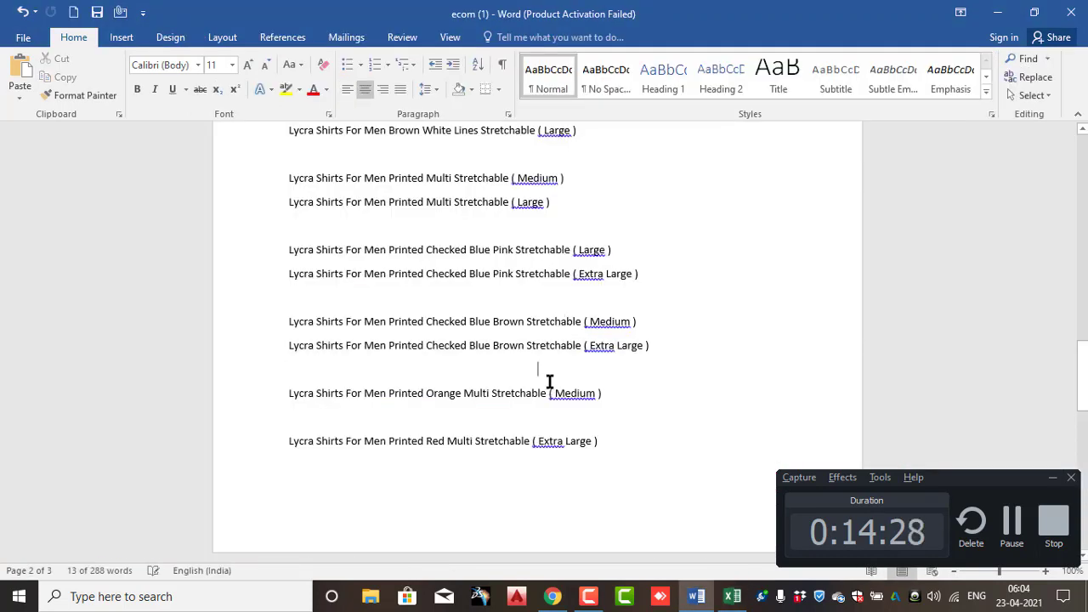
double_click(533, 394)
triple_click(533, 394)
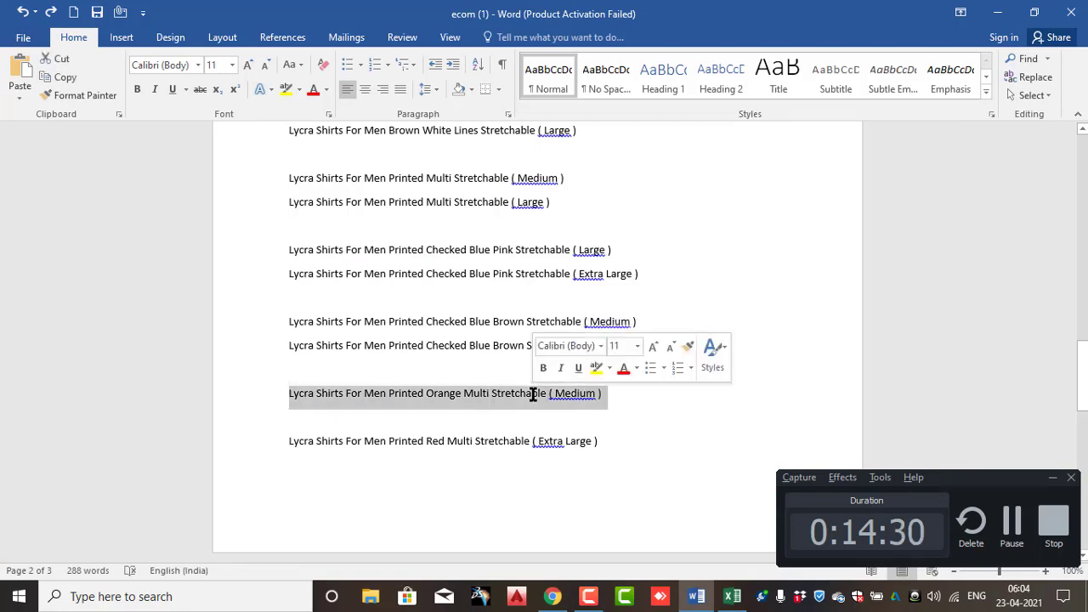
key("ctrl+c")
key("alt+Tab")
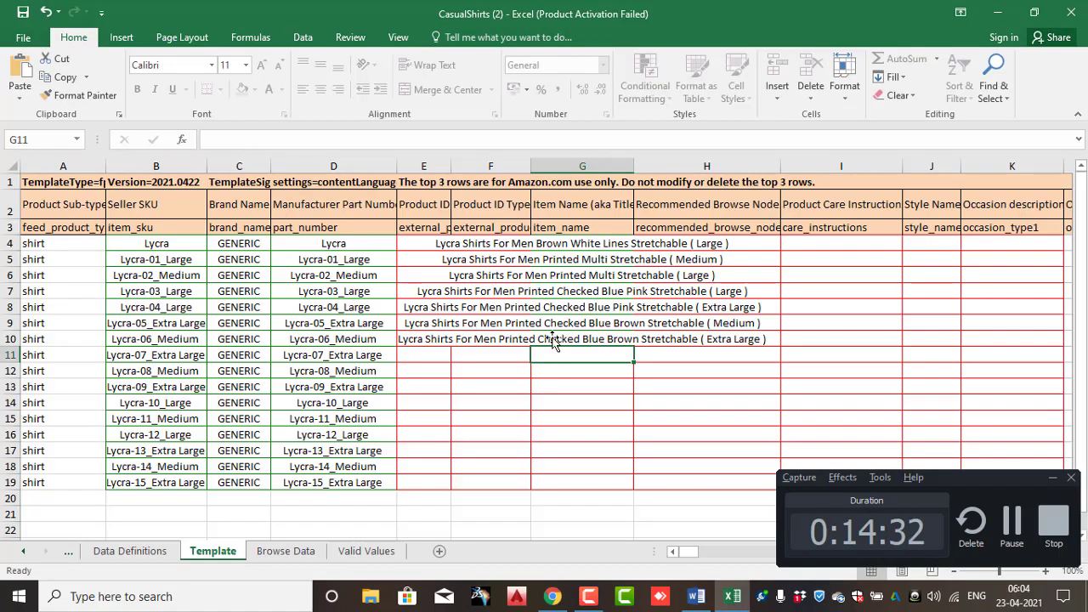
left_click(468, 142)
key("ctrl+v")
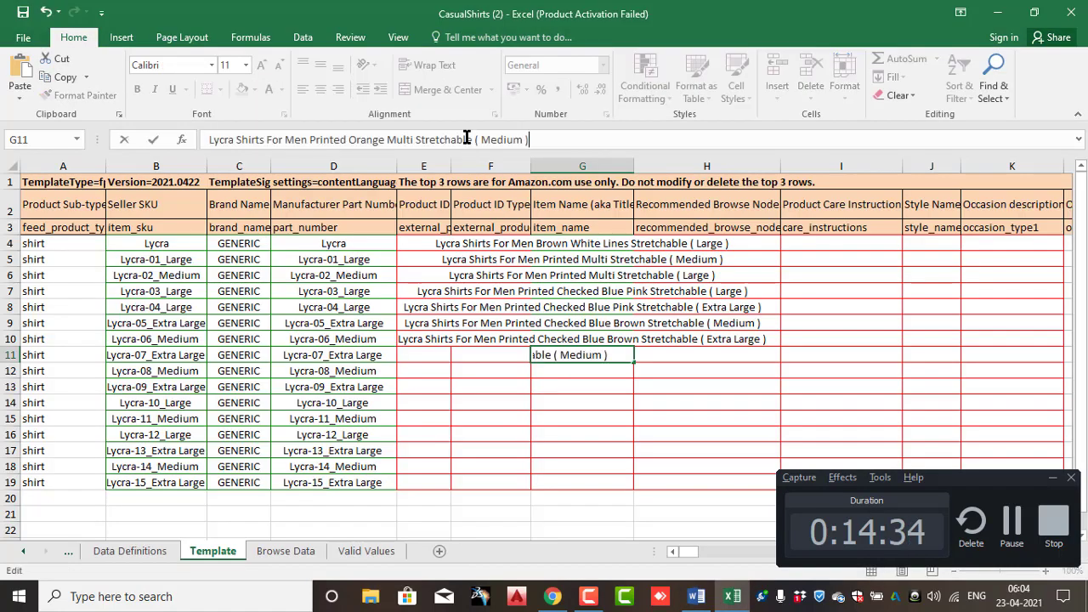
left_click(558, 371)
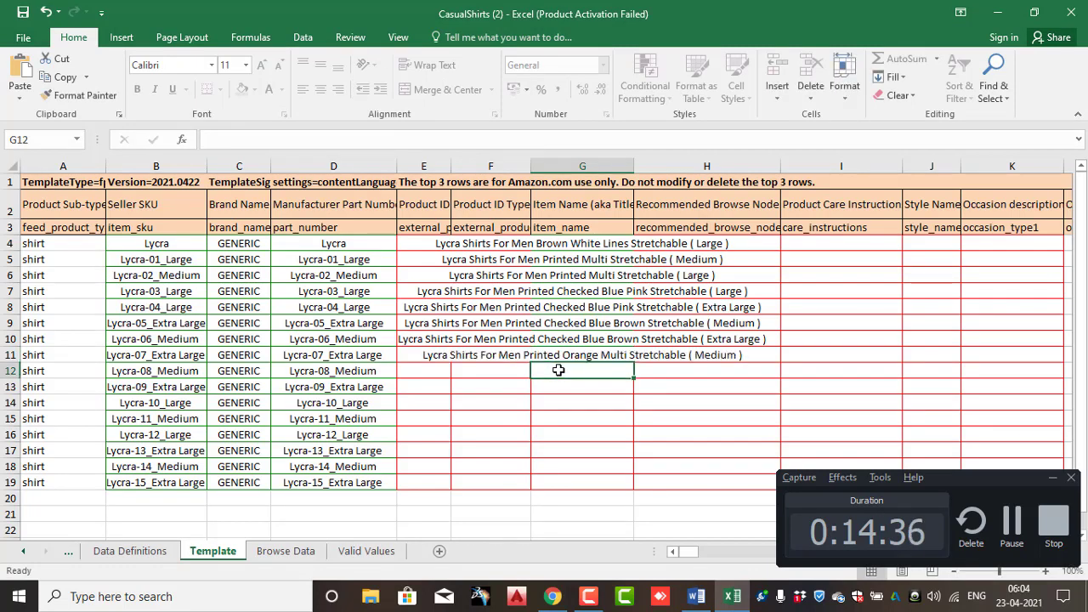
Paste the Red Multi title into G12
key("alt+Tab")
scroll(544, 410, "down", 1)
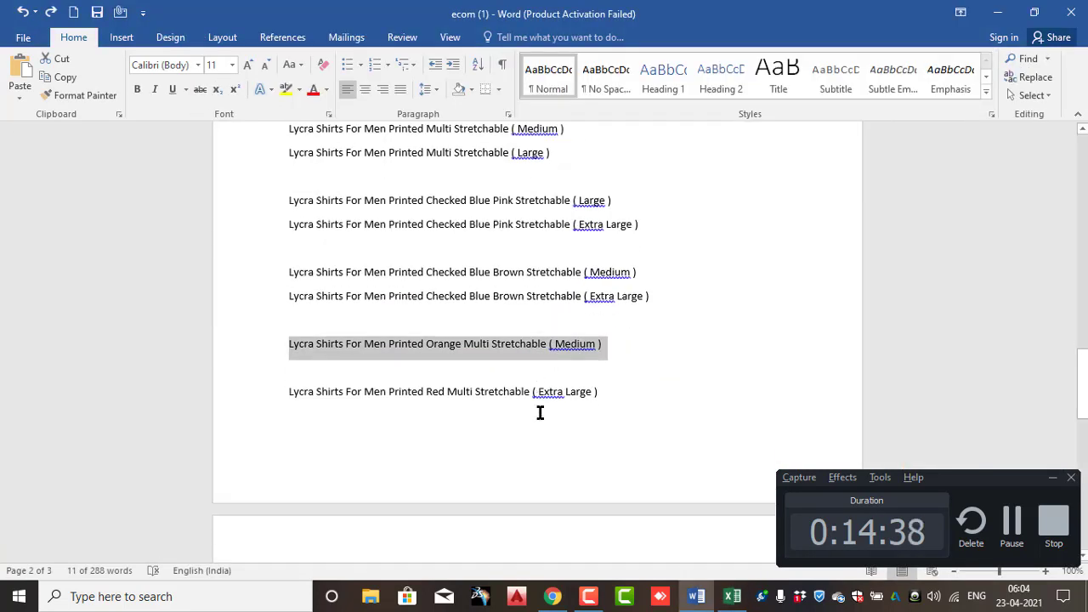
scroll(539, 413, "down", 2)
double_click(511, 325)
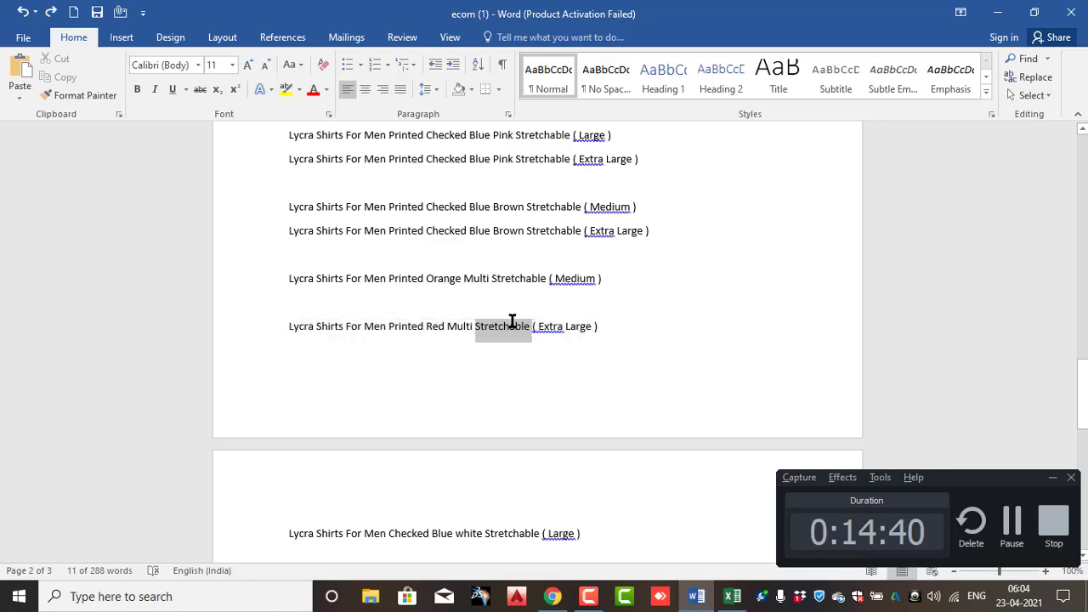
triple_click(512, 325)
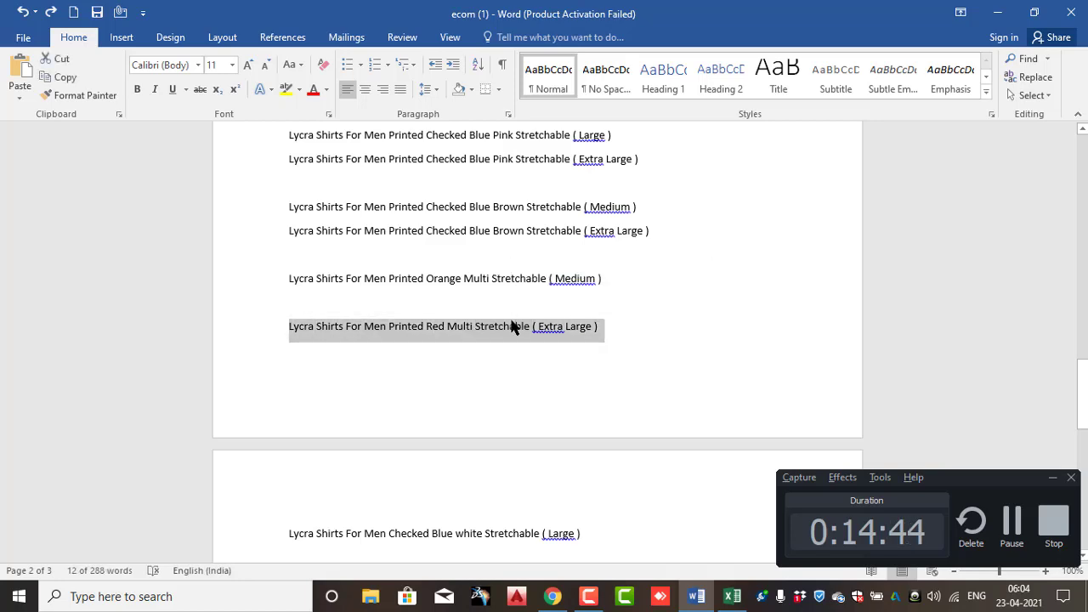
key("alt+Tab")
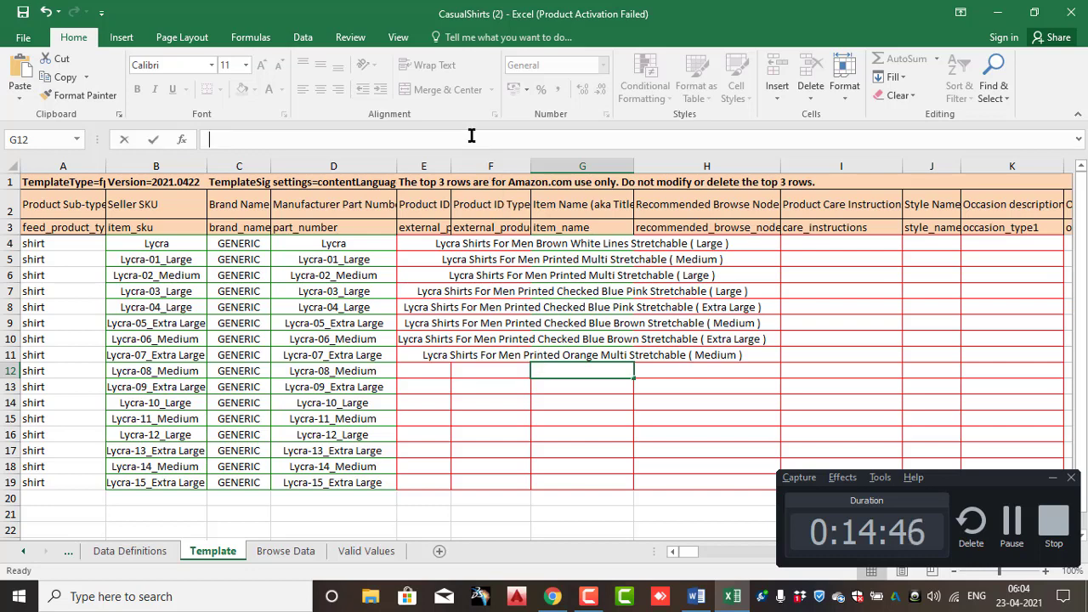
key("ctrl+v")
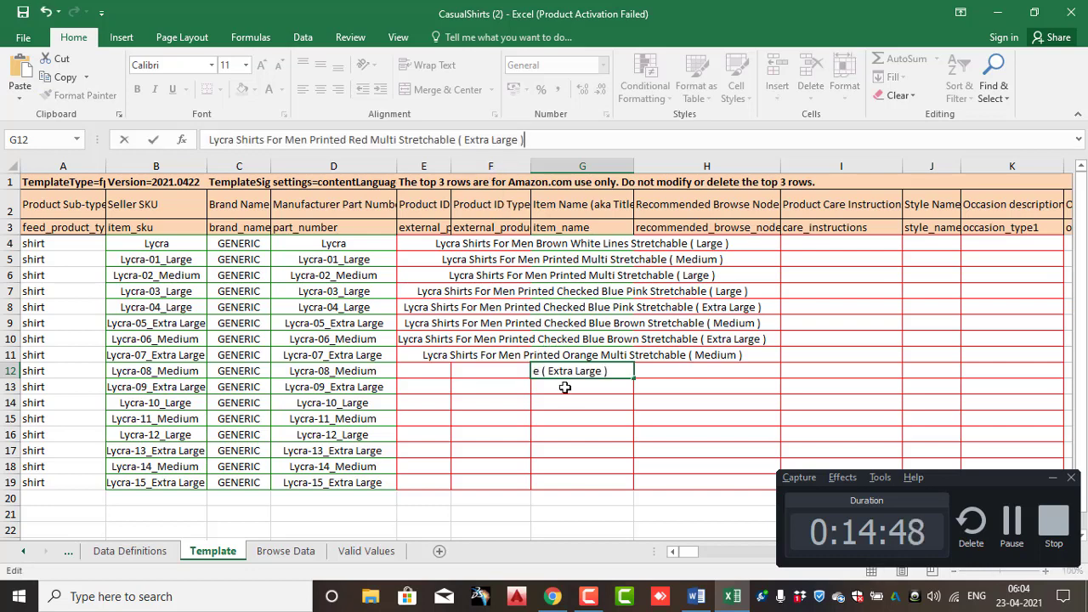
key("Return")
Paste the Checked Blue white Large title into G13
key("alt+Tab")
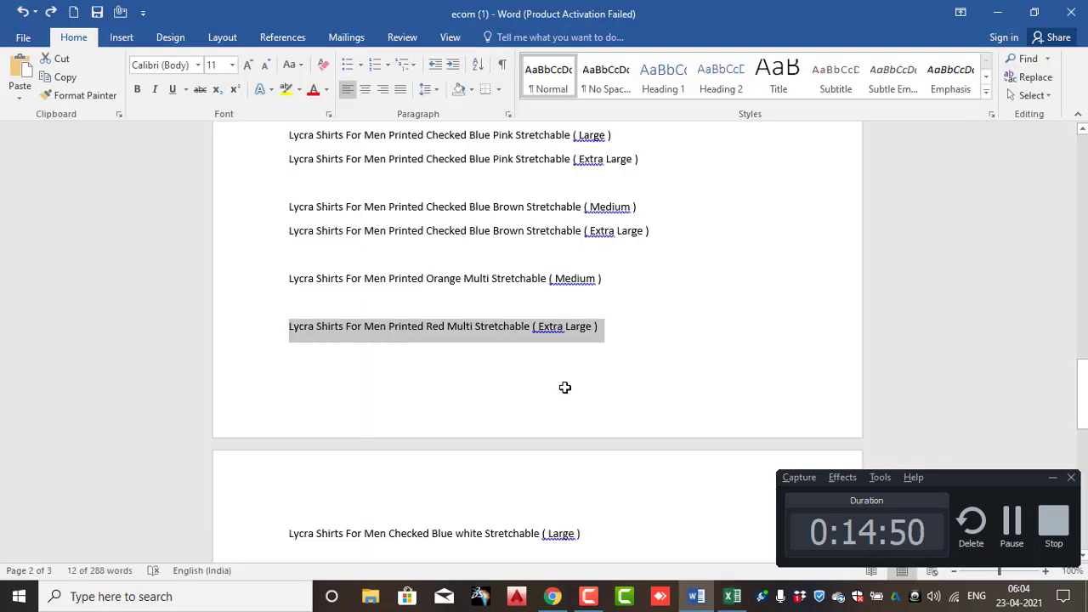
scroll(564, 382, "down", 5)
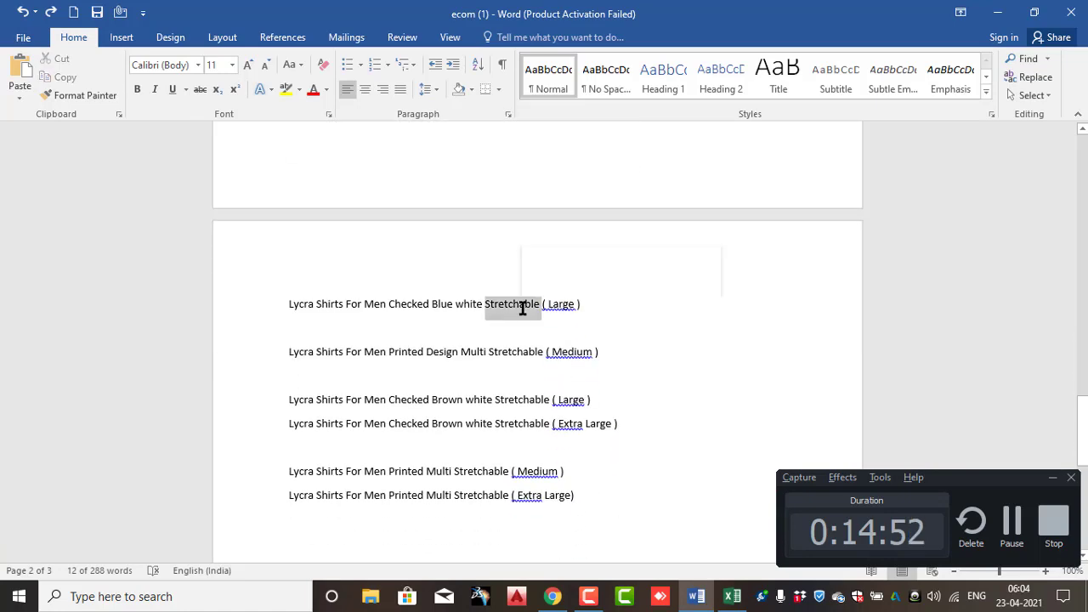
triple_click(523, 308)
key("alt+Tab")
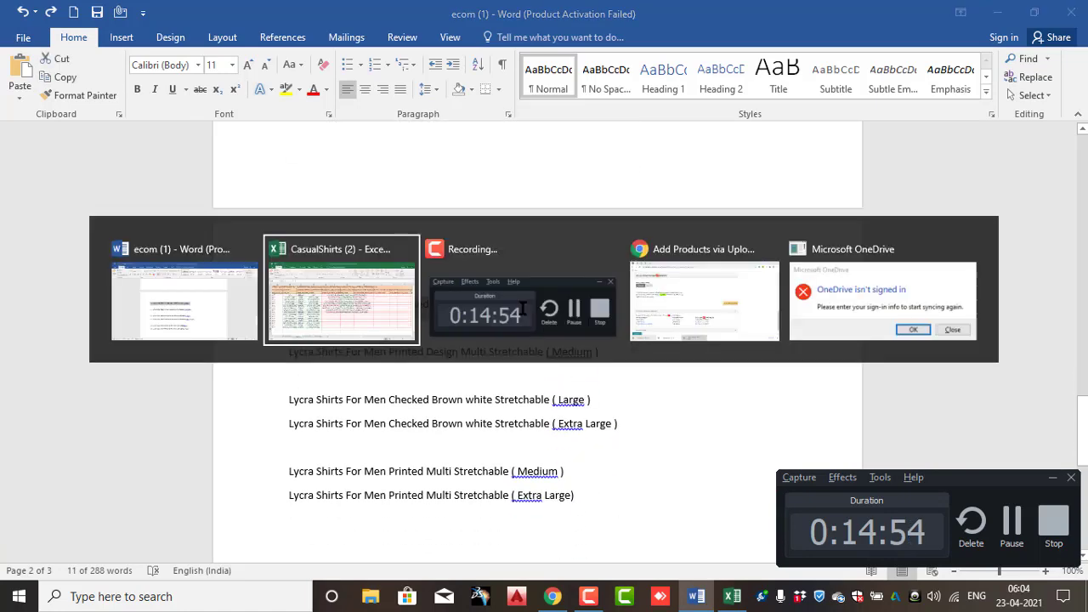
left_click(453, 142)
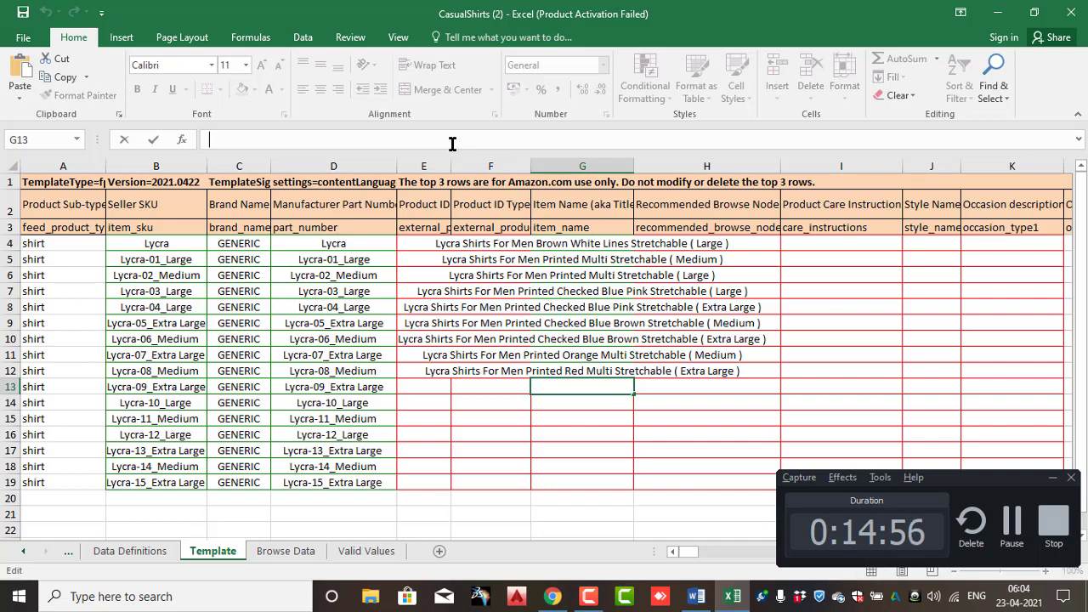
key("ctrl+v")
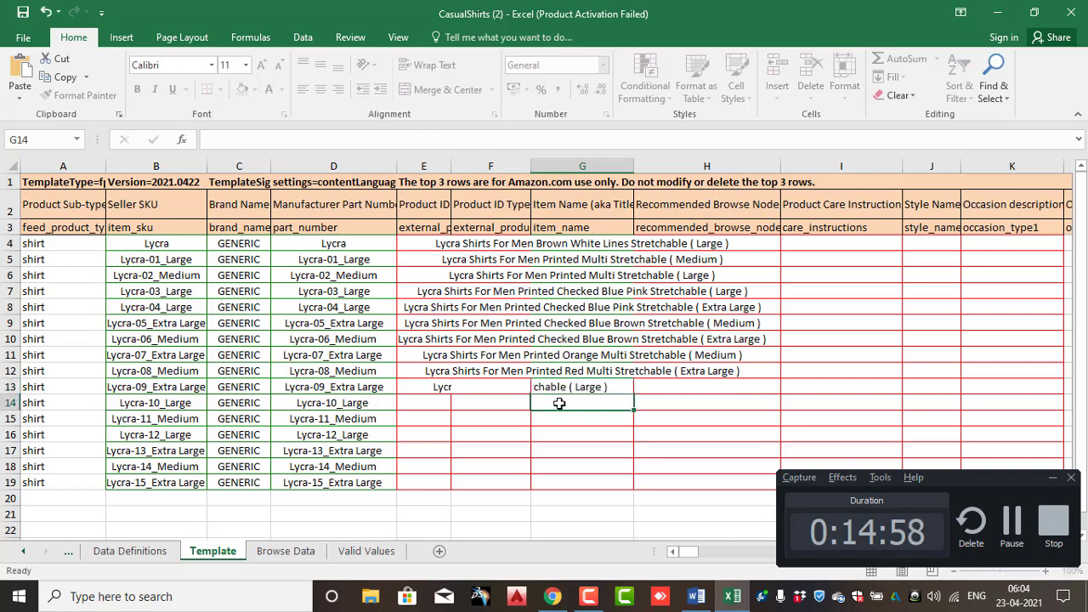
key("Return")
Paste the Printed Design Multi title into G14
key("alt+Tab")
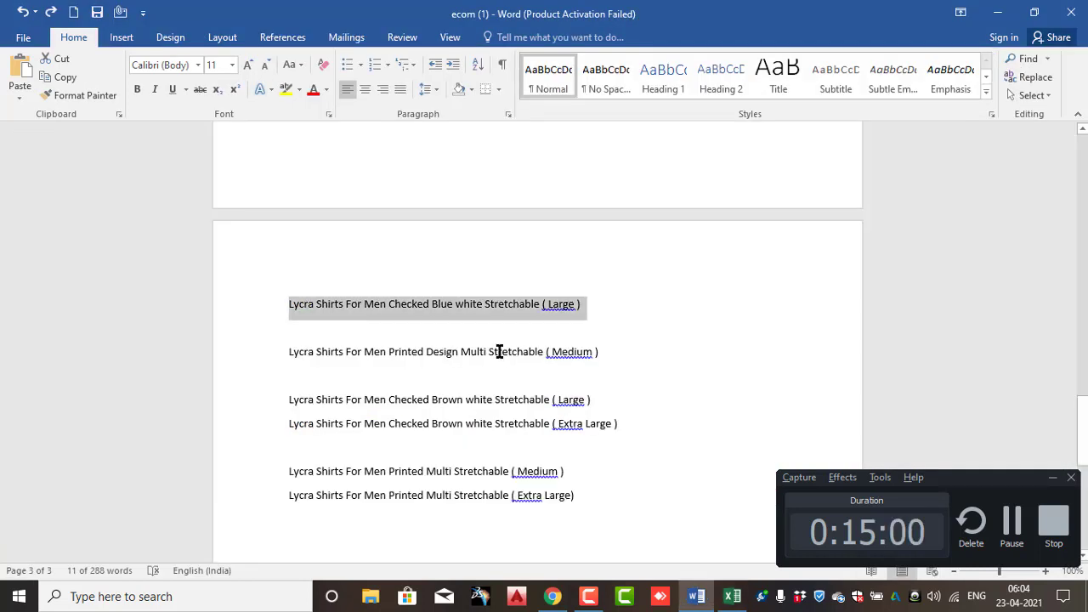
double_click(498, 351)
left_click(498, 351)
double_click(499, 352)
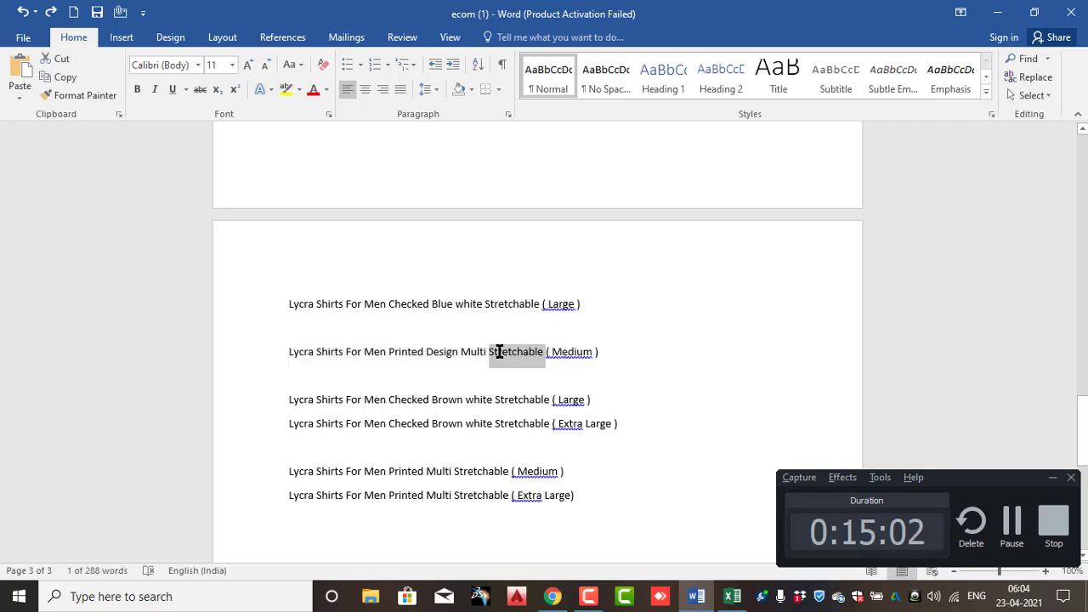
triple_click(499, 352)
key("ctrl+c")
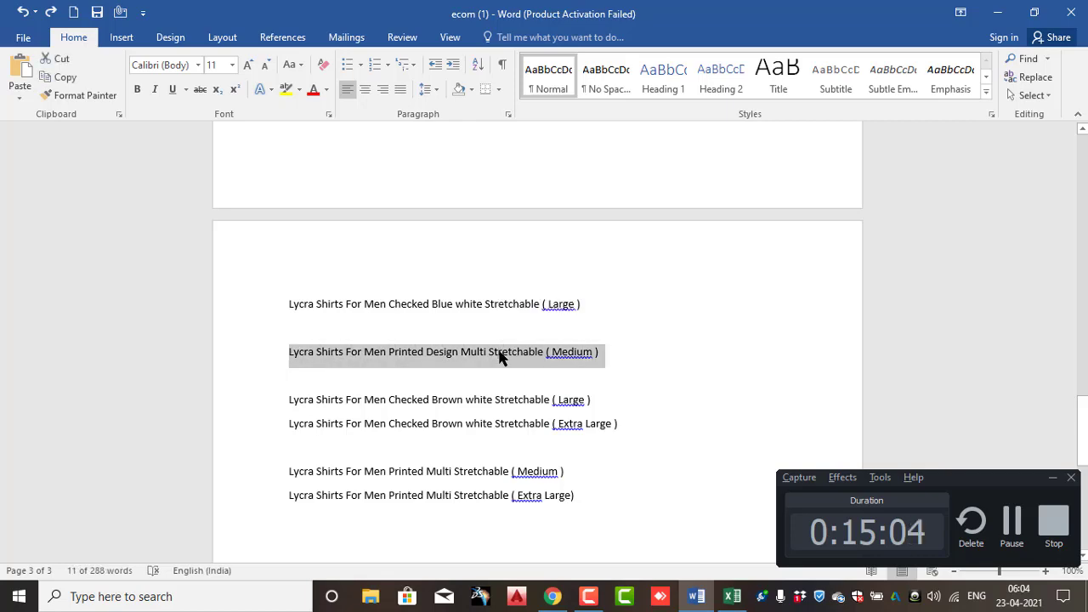
key("alt+Tab")
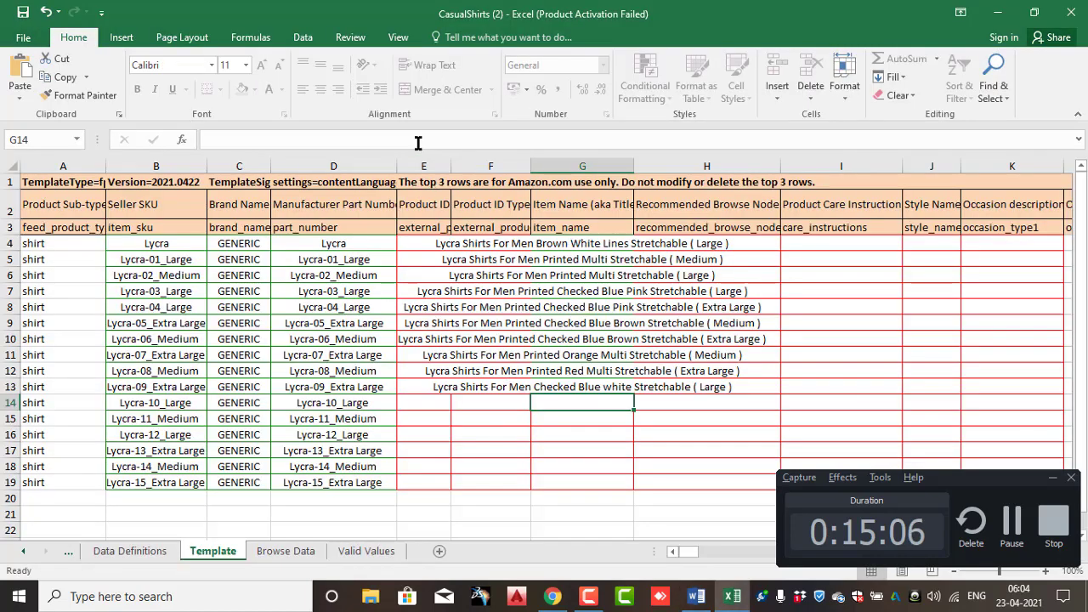
left_click(417, 139)
key("ctrl+v")
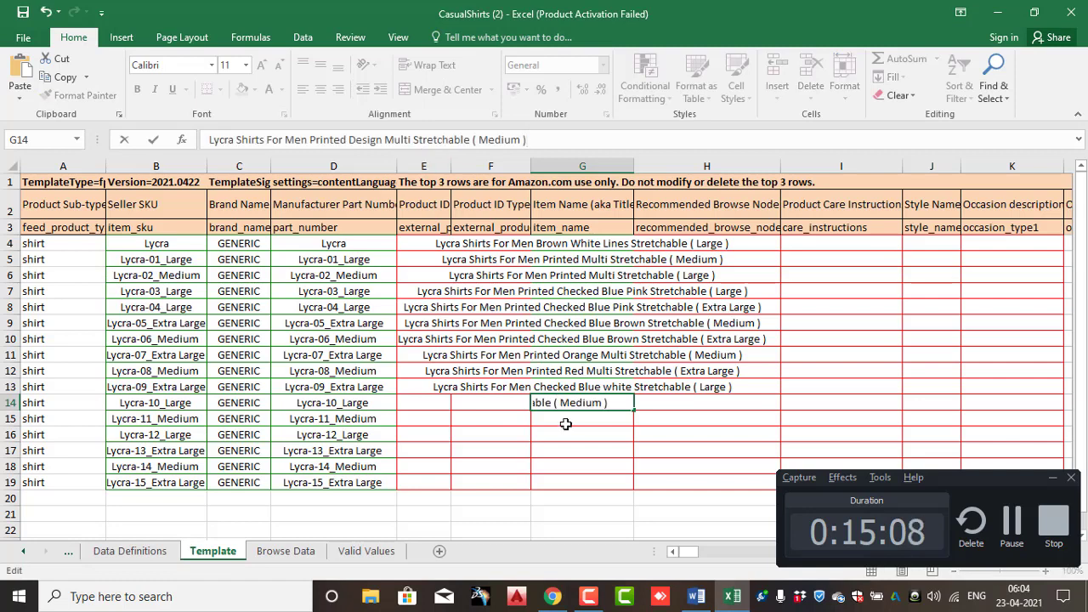
key("Return")
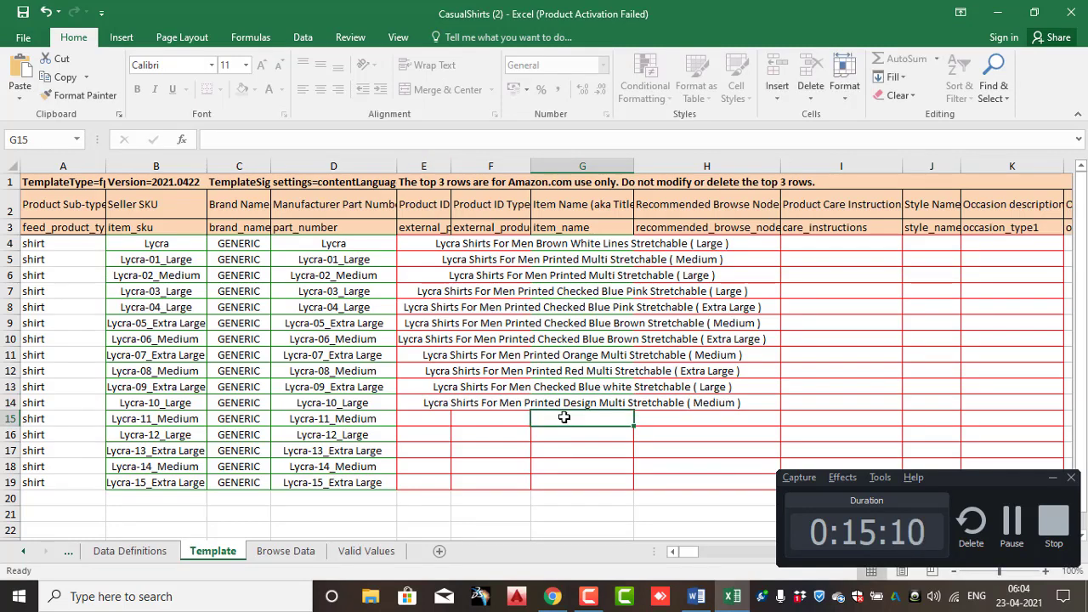
Paste the Checked Brown white Large title into G15
key("alt+Tab")
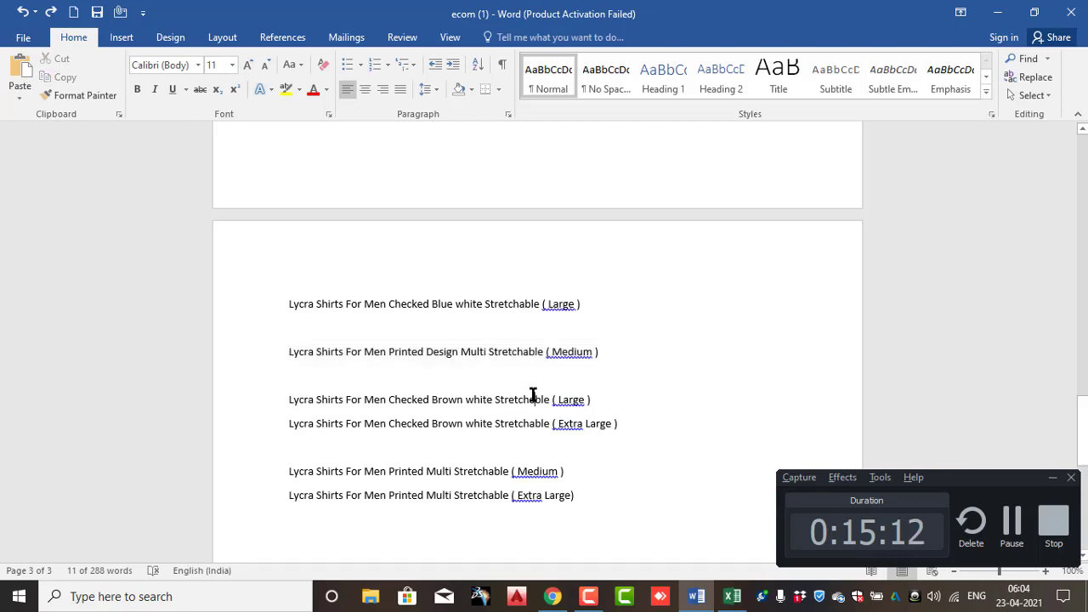
double_click(533, 397)
triple_click(535, 399)
key("ctrl+c")
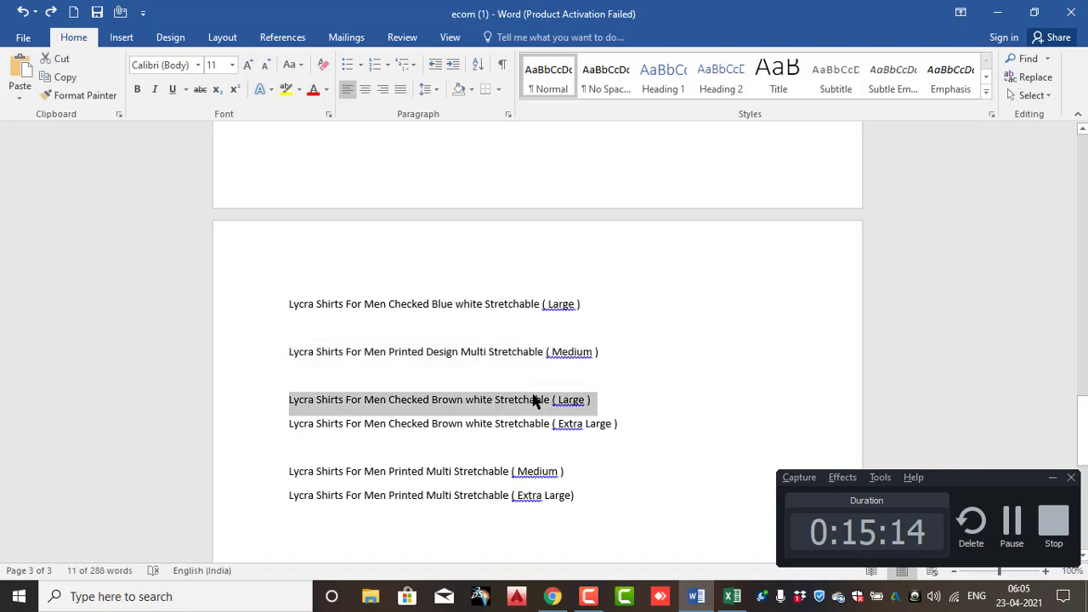
key("alt+Tab")
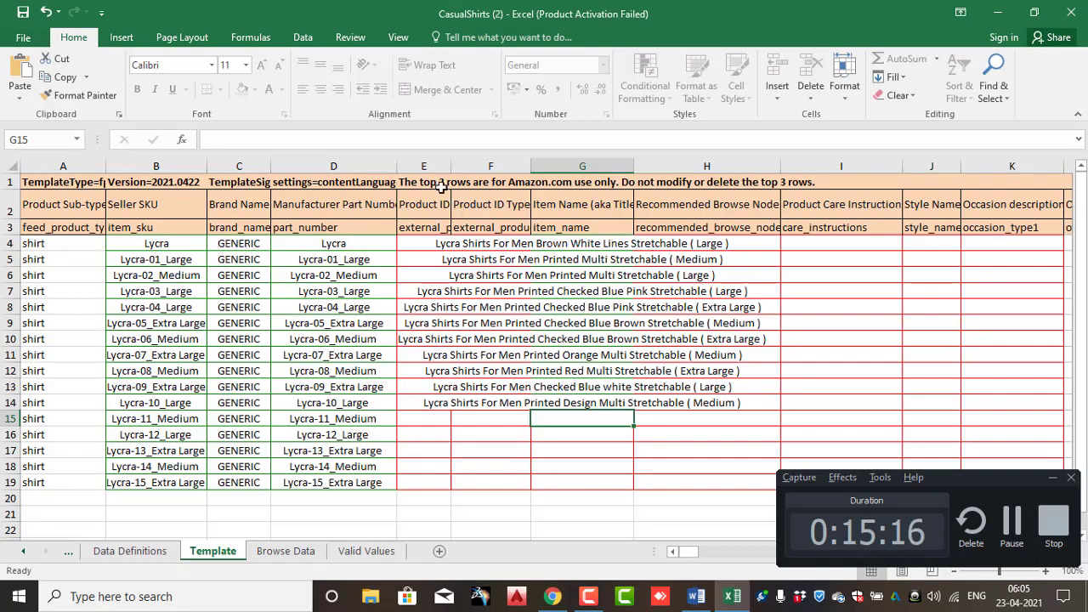
left_click(395, 143)
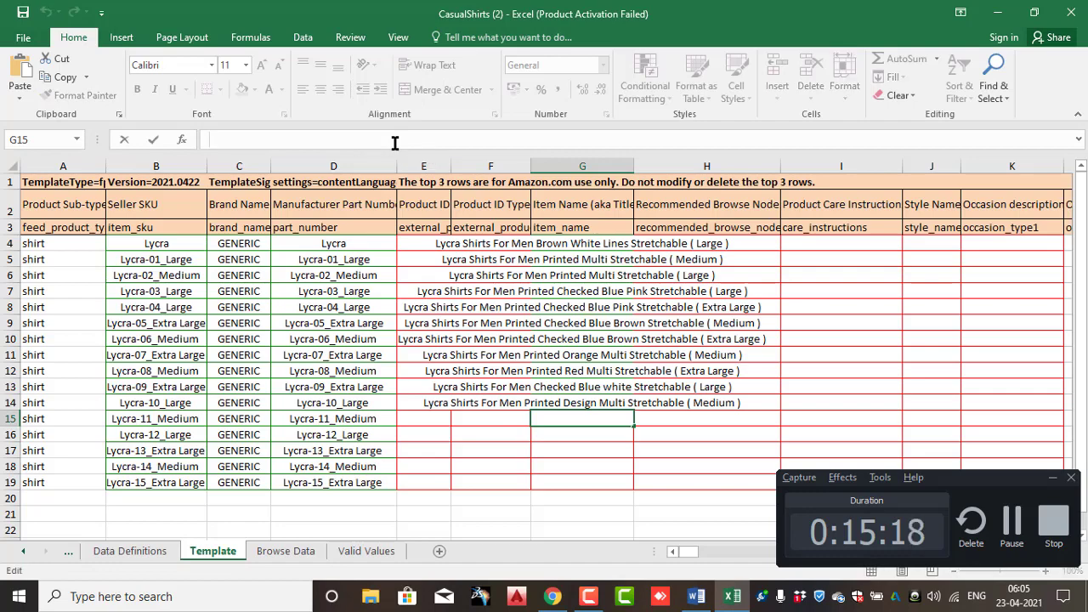
key("ctrl+v")
left_click(560, 432)
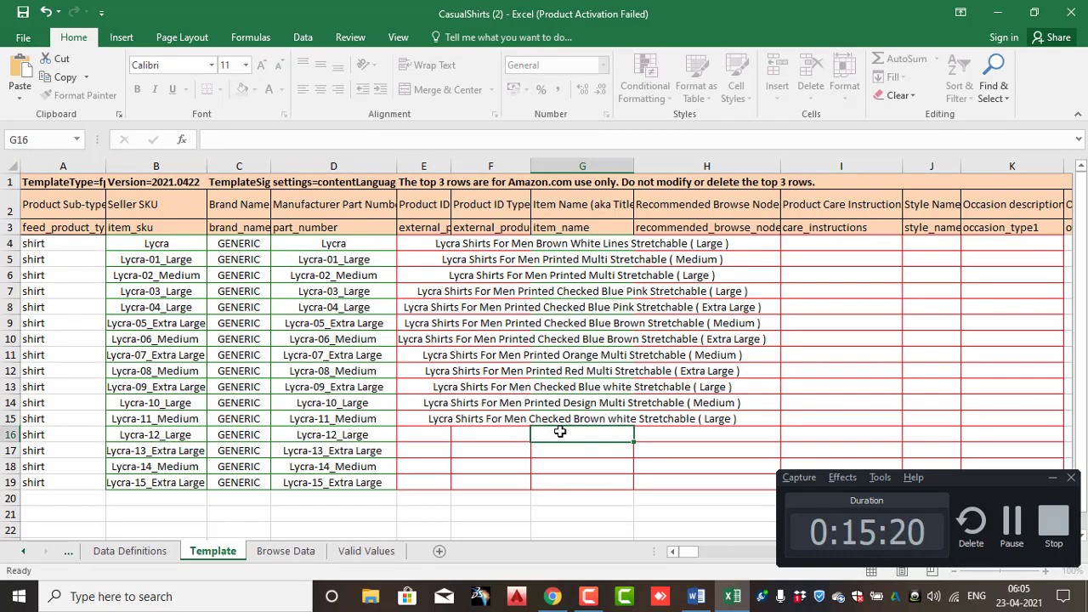
Paste the Checked Brown white ( Extra Large ) title into G16
key("alt+Tab")
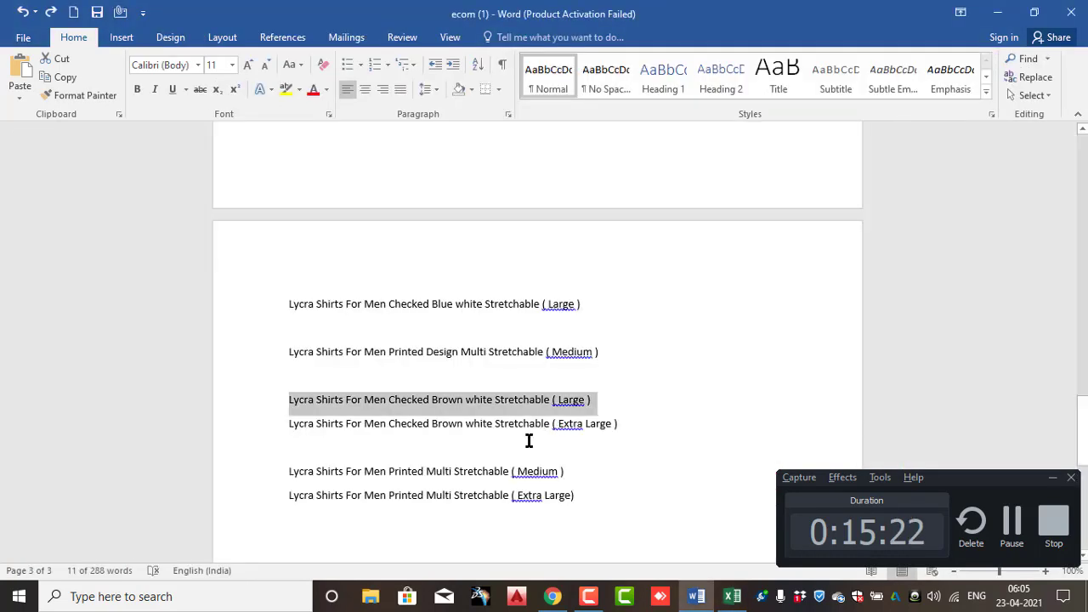
triple_click(523, 425)
key("ctrl+c")
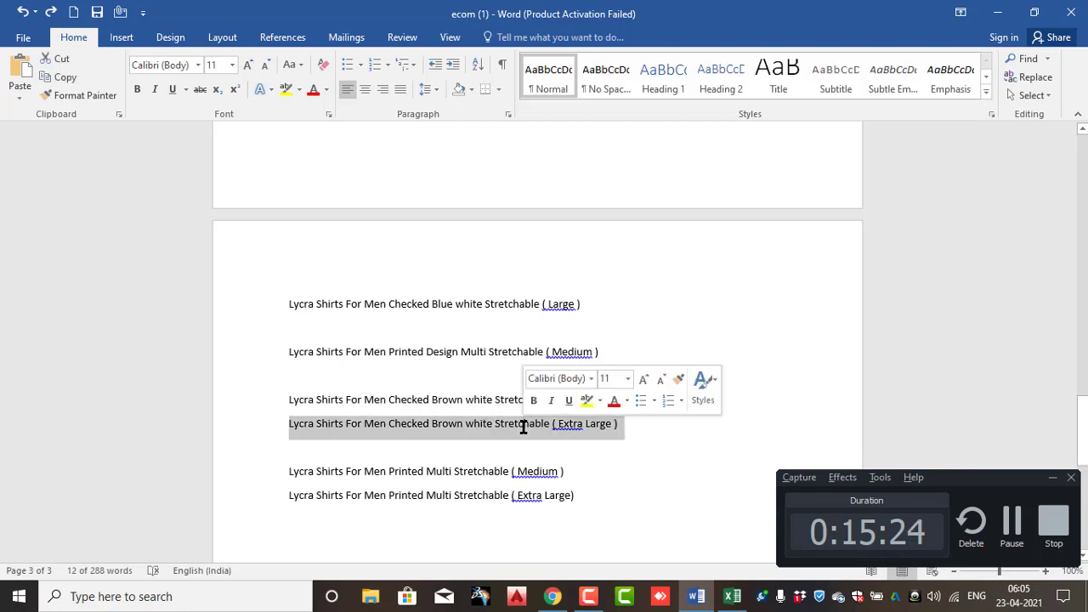
scroll(523, 427, "down", 2)
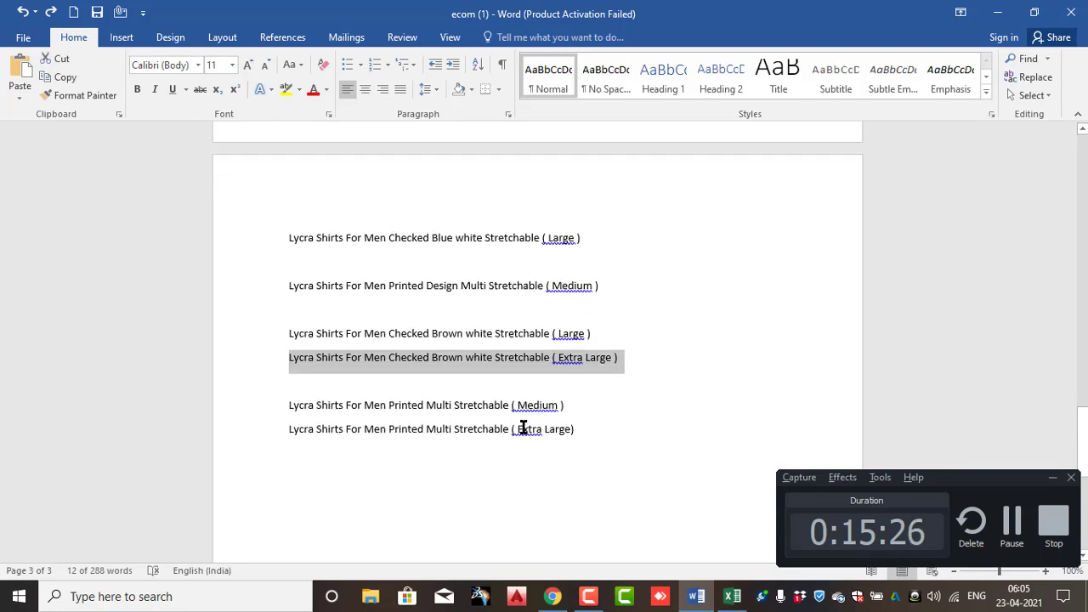
key("alt+Tab")
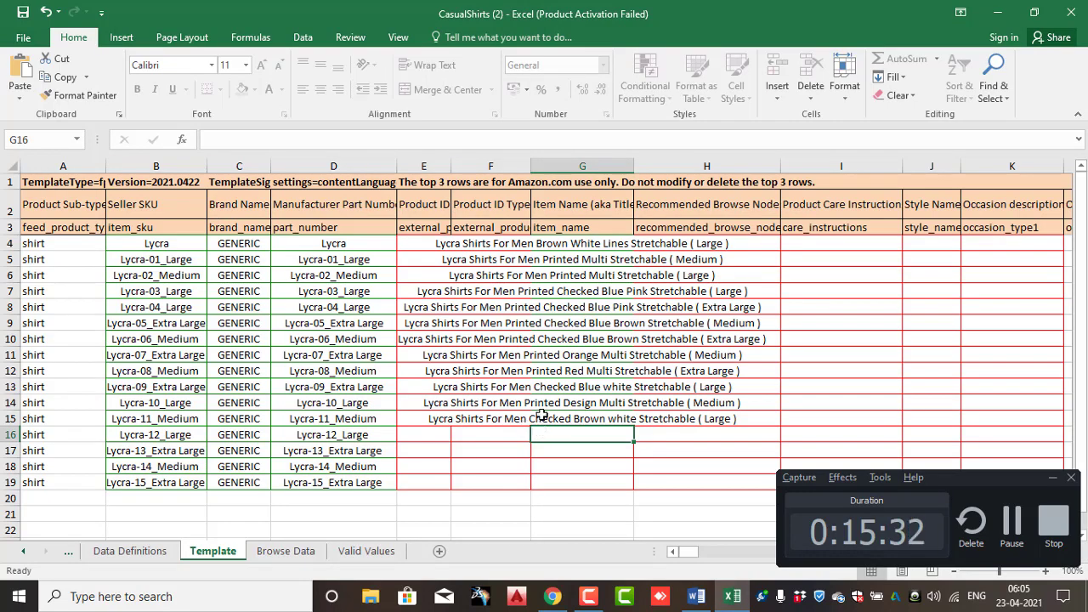
left_click(412, 141)
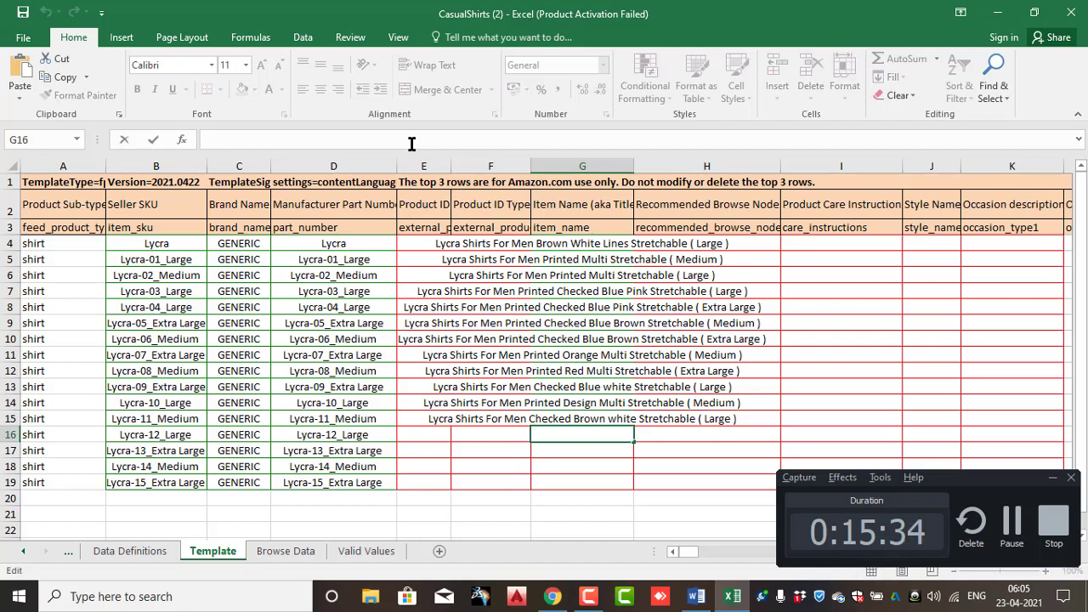
key("ctrl+v")
left_click(557, 447)
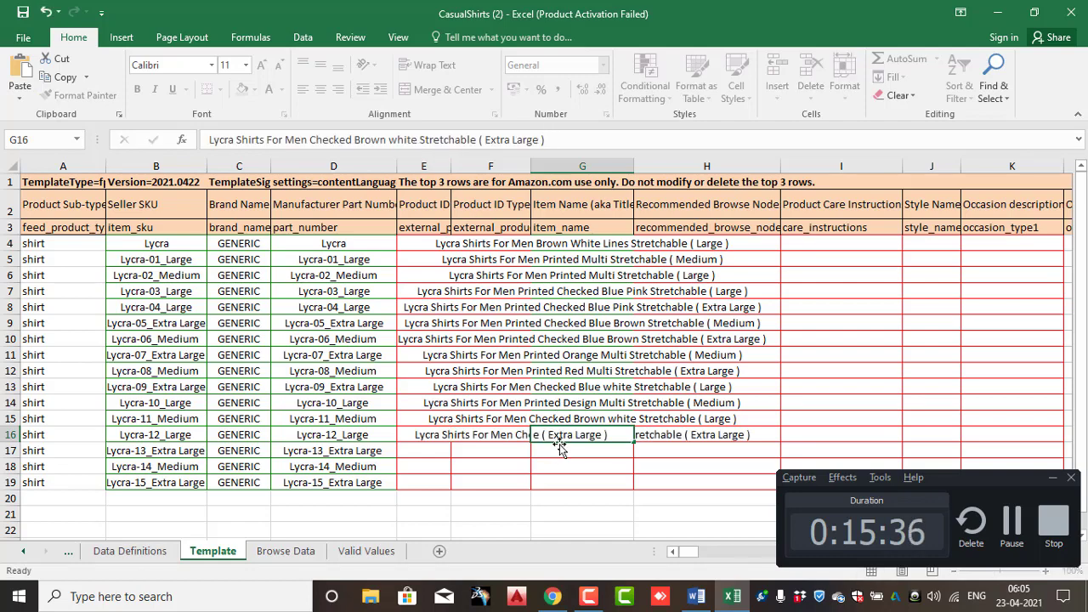
Paste the Printed Multi Stretchable ( Medium ) title into G17
key("alt+Tab")
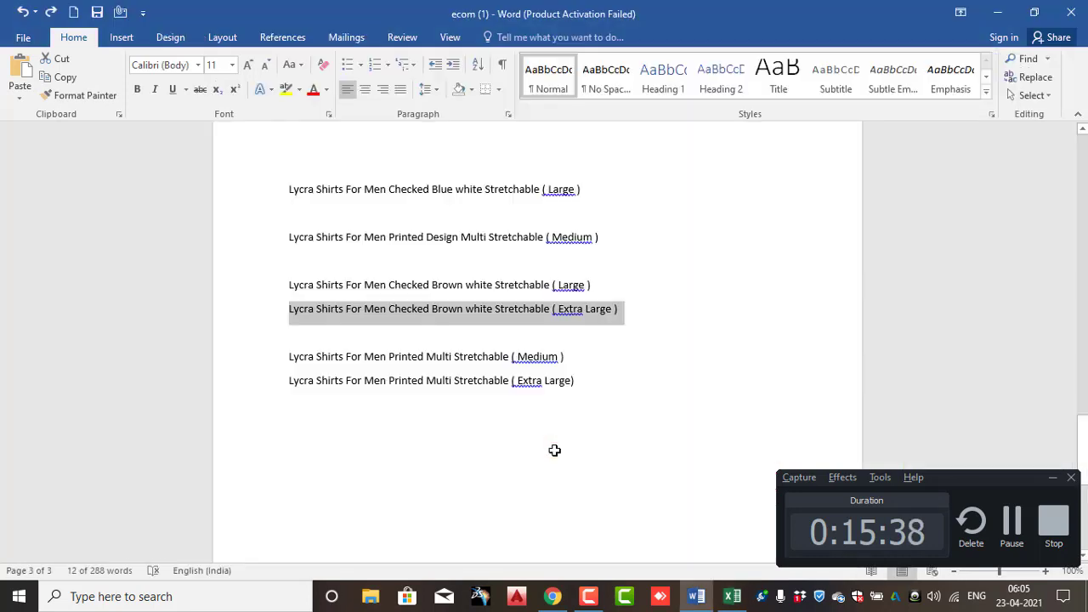
triple_click(503, 356)
key("ctrl+c")
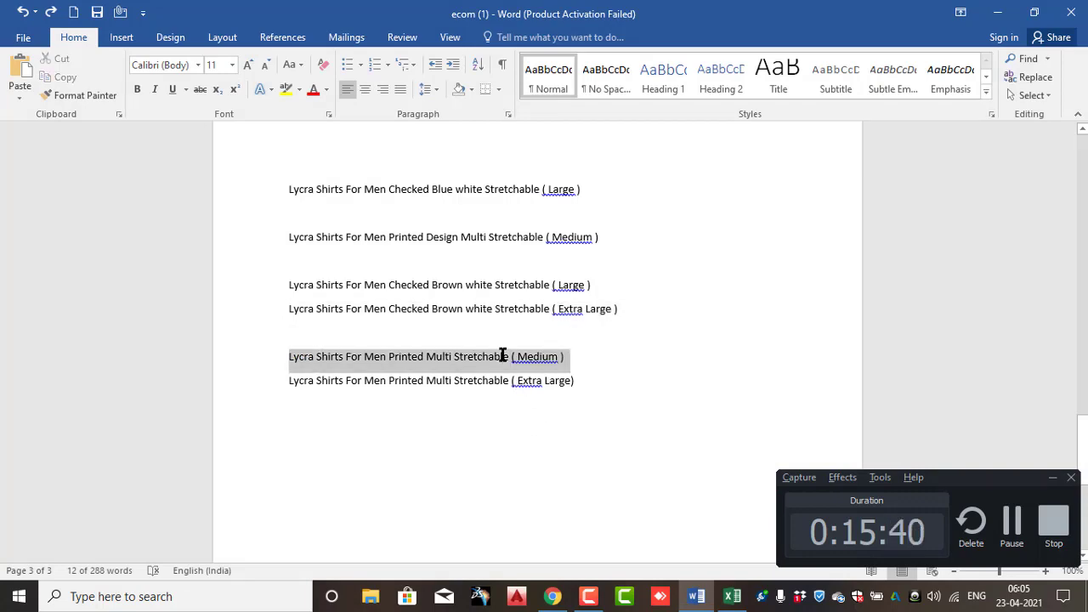
key("alt+Tab")
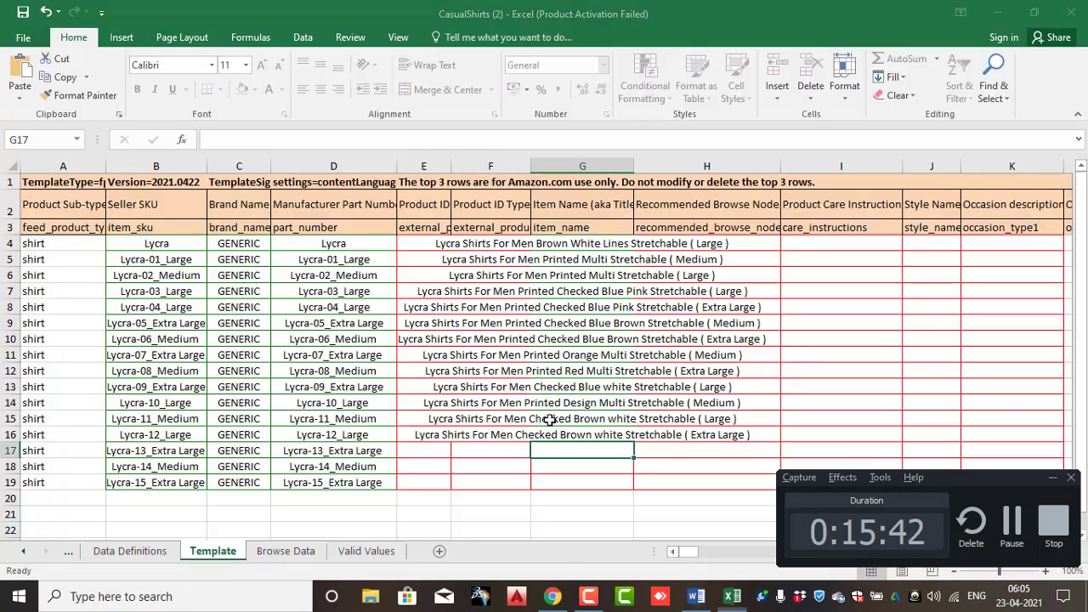
left_click(402, 139)
key("ctrl+v")
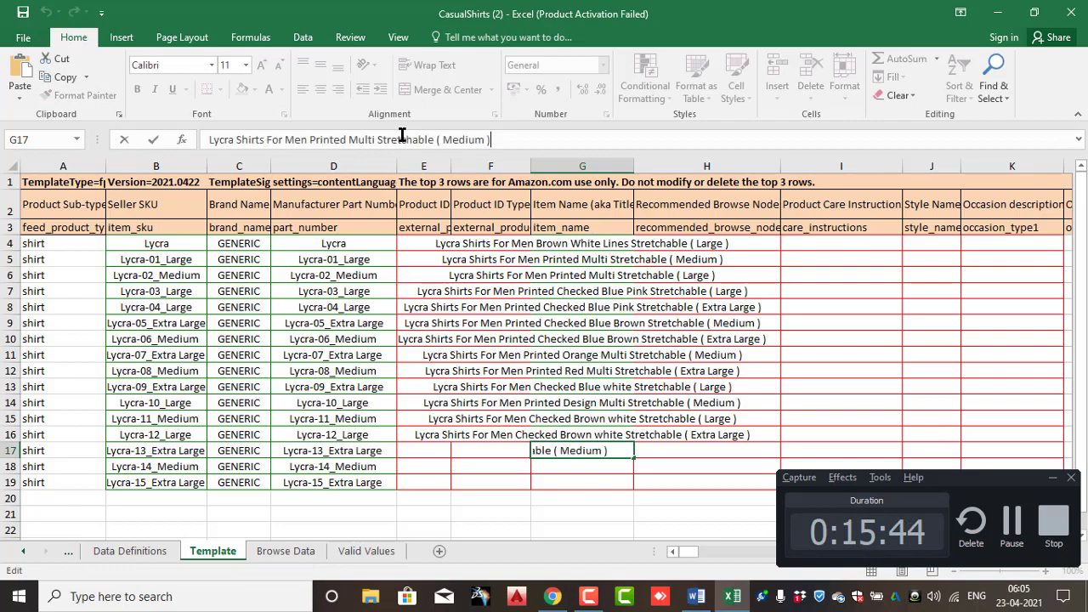
key("Return")
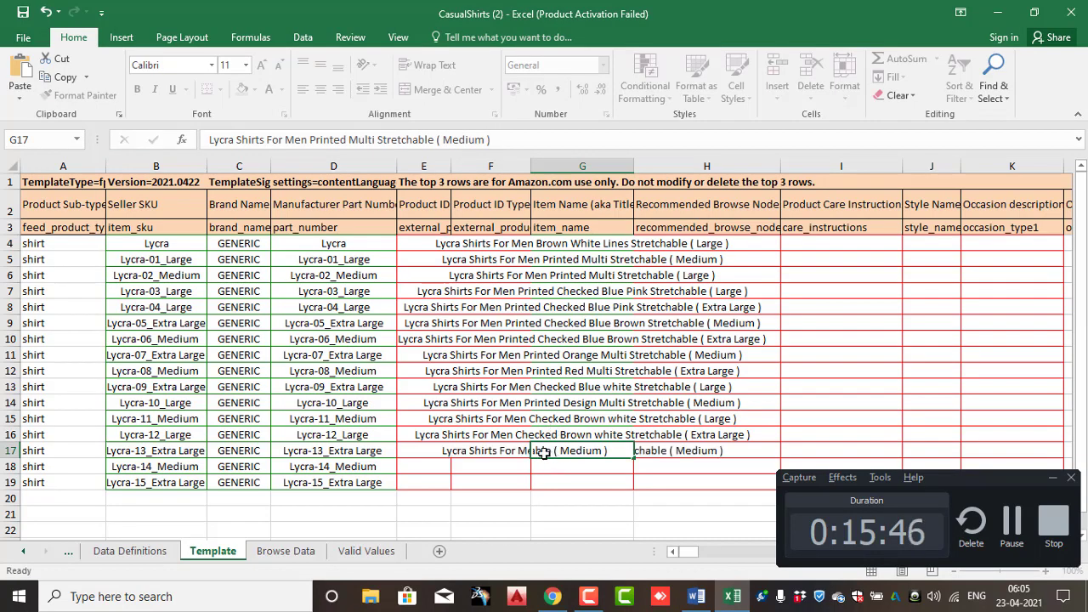
Copy the Printed Multi Stretchable ( Extra Large) title and begin editing G18
key("alt+Tab")
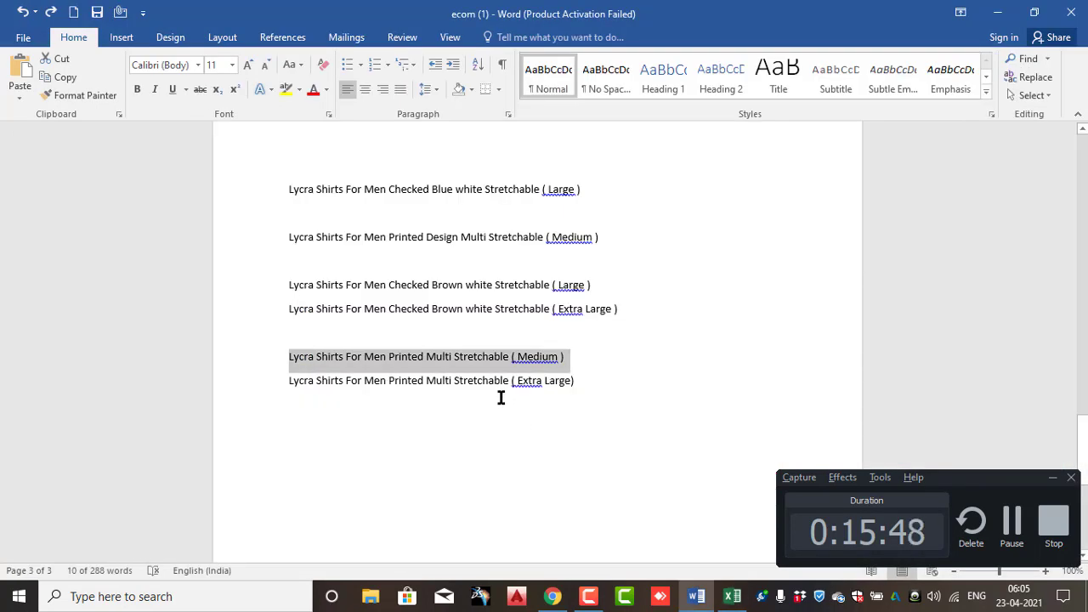
triple_click(498, 383)
key("ctrl+c")
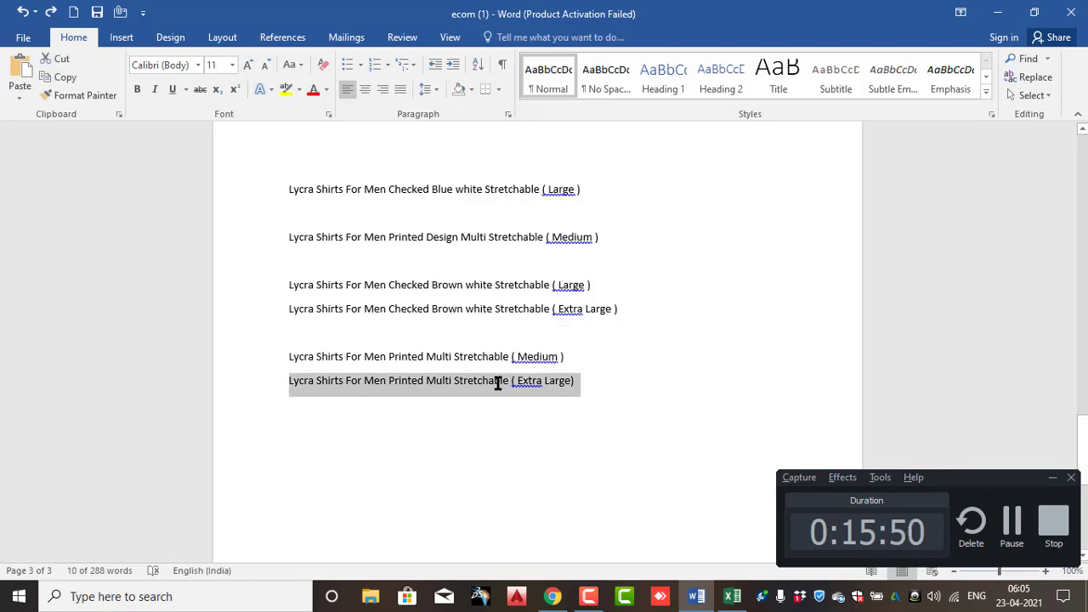
key("alt+Tab")
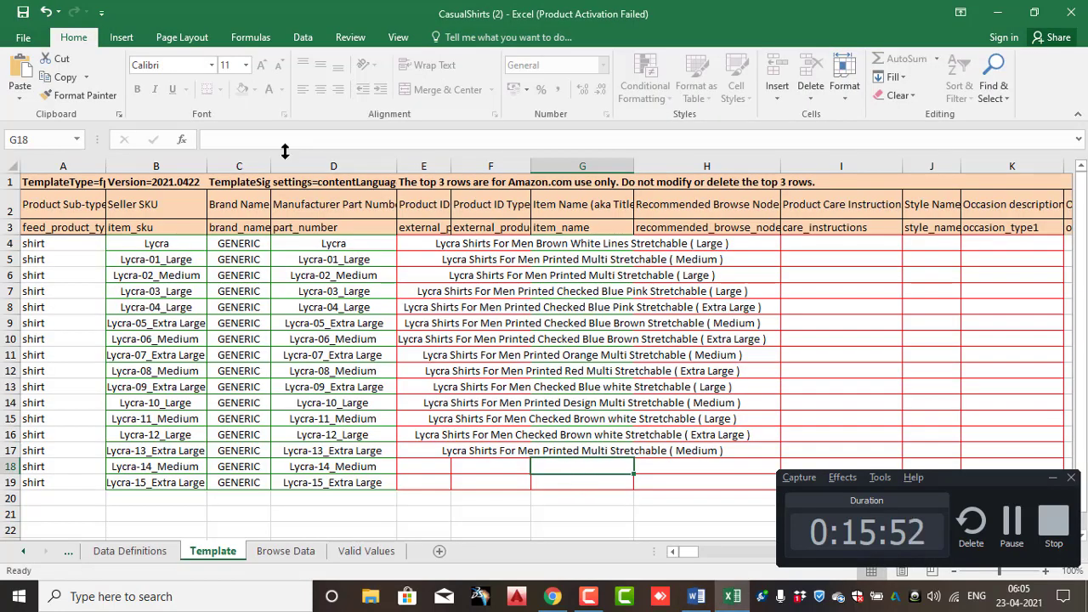
left_click(286, 145)
Paste the Printed Multi Stretchable ( Extra Large) title into G18, leaving G4 empty after the shift
key("ctrl+v")
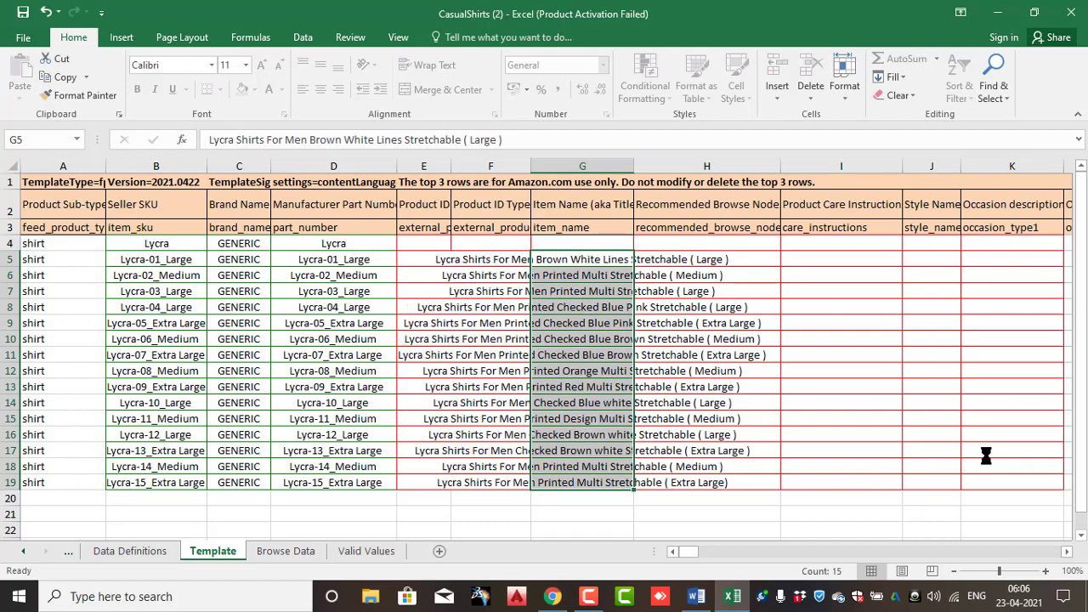
left_click(588, 242)
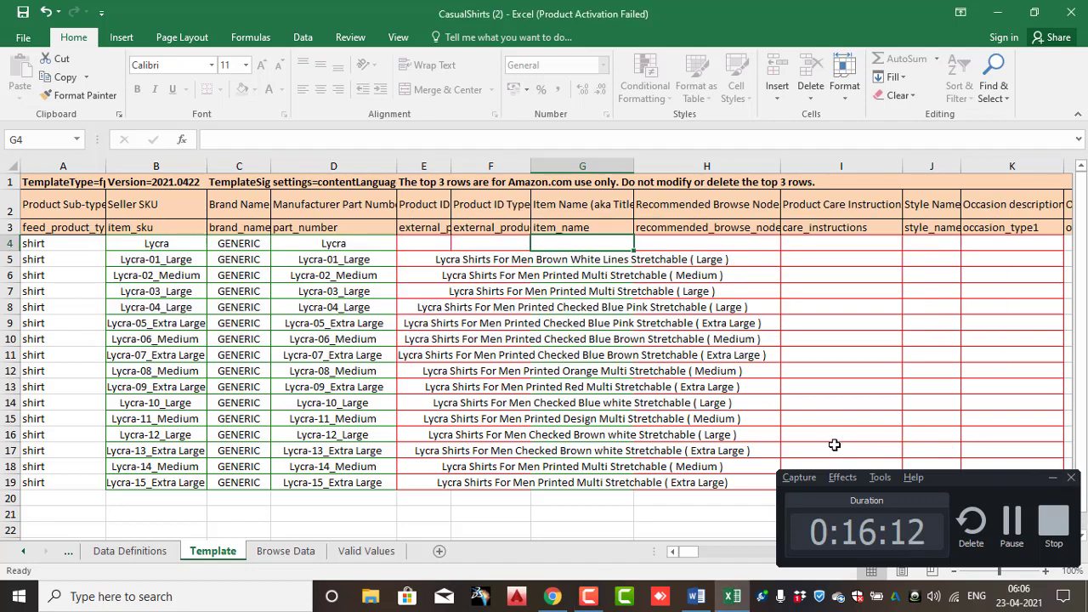
key("alt+Tab")
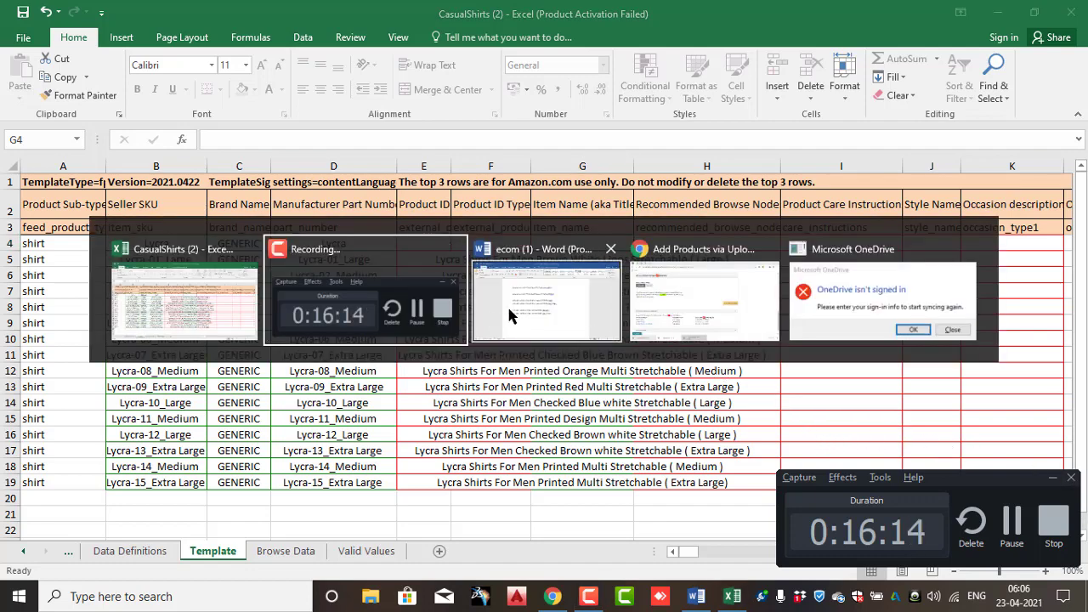
Copy 'Lycra Shirts For Men' from the Brown White Lines title on page 2 of the Word notes
left_click(507, 304)
scroll(553, 272, "up", 2)
scroll(553, 272, "up", 3)
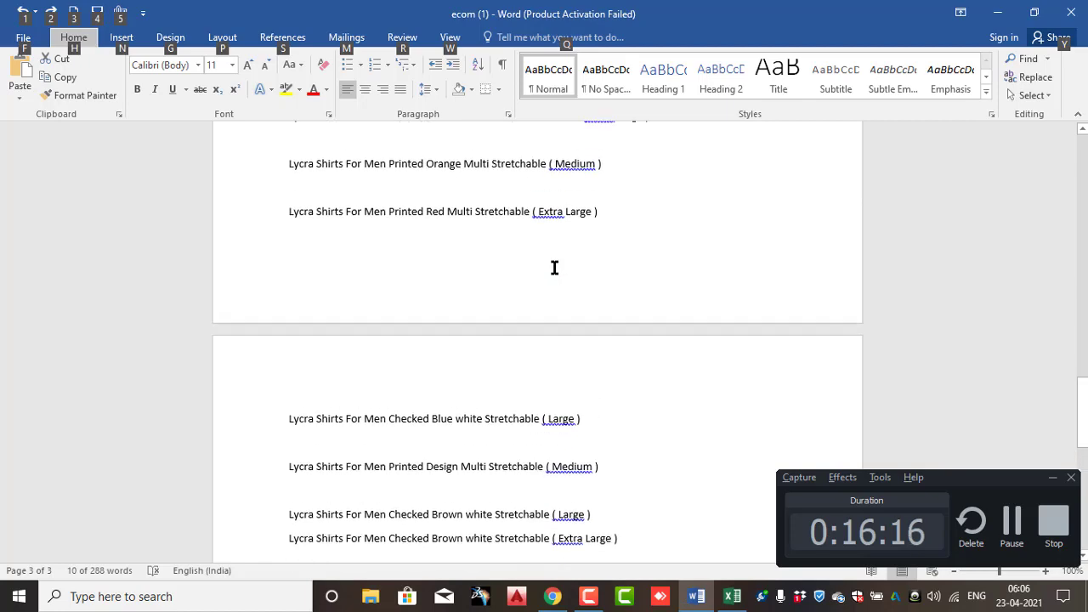
scroll(555, 268, "up", 4)
scroll(554, 268, "up", 3)
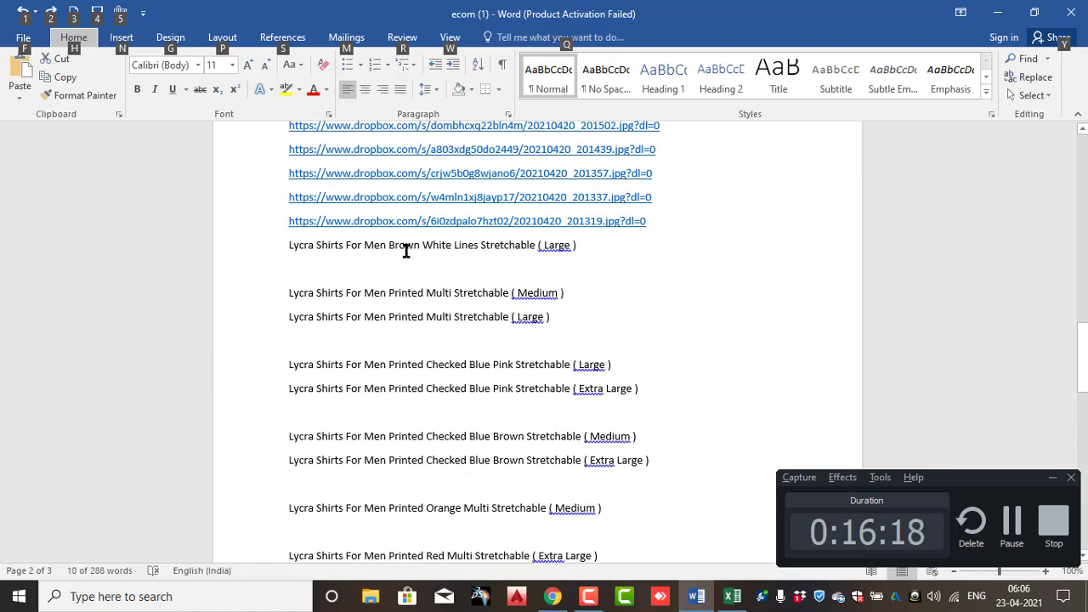
left_click_drag(389, 249, 310, 250)
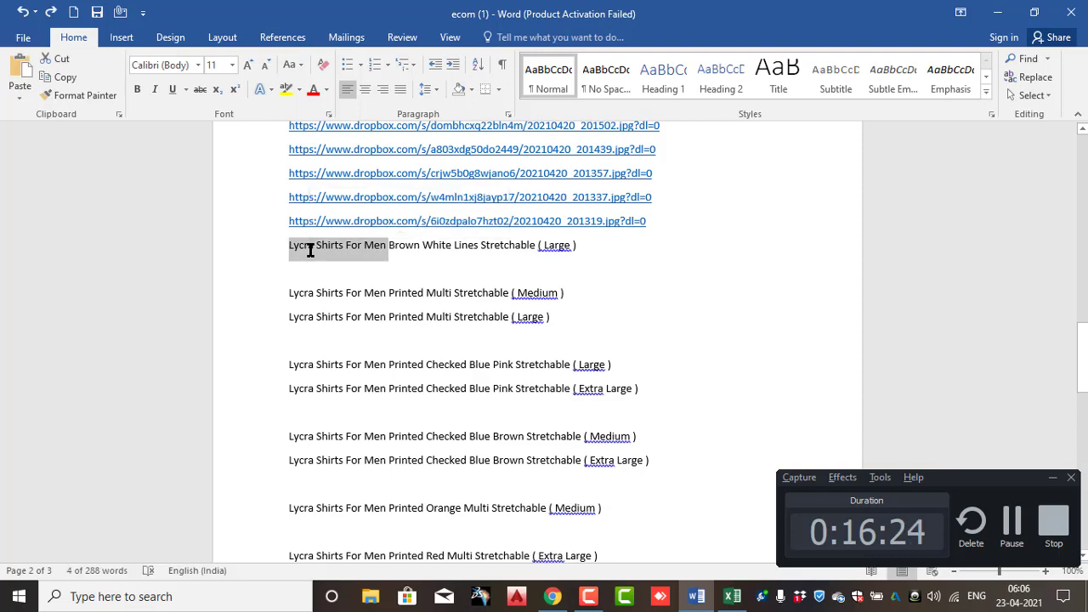
key("alt+Tab")
Paste 'Lycra Shirts For Men' into cell G4
left_click(437, 147)
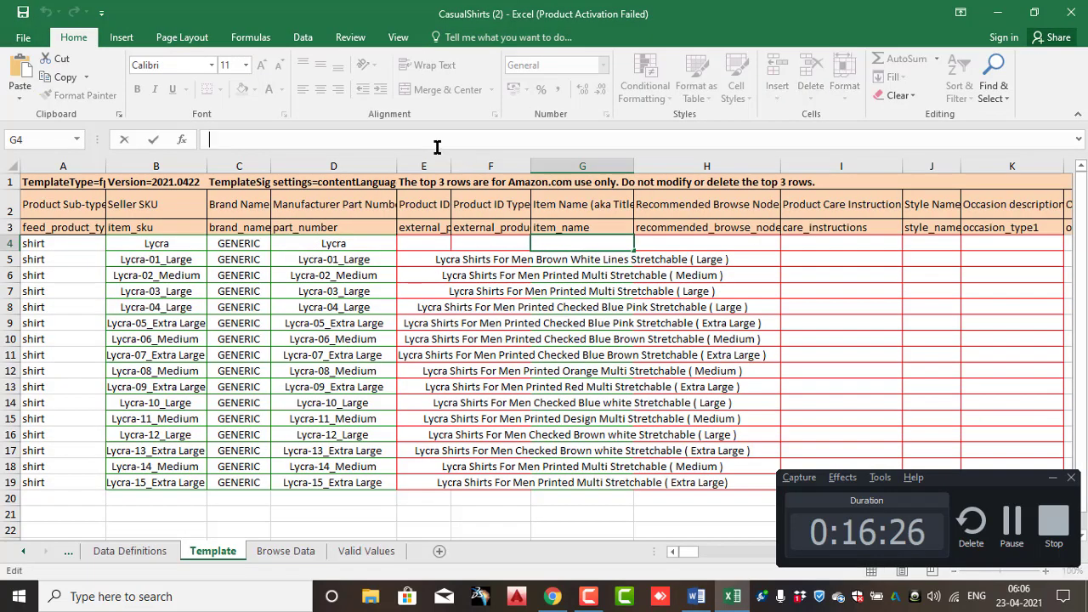
key("ctrl+v")
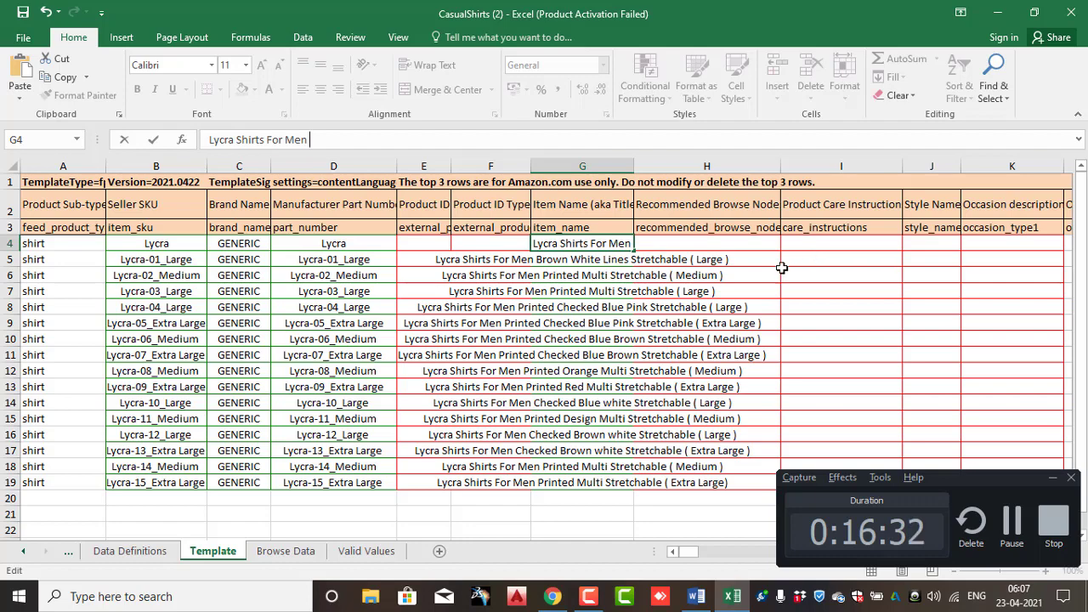
left_click(757, 245)
left_click(787, 243)
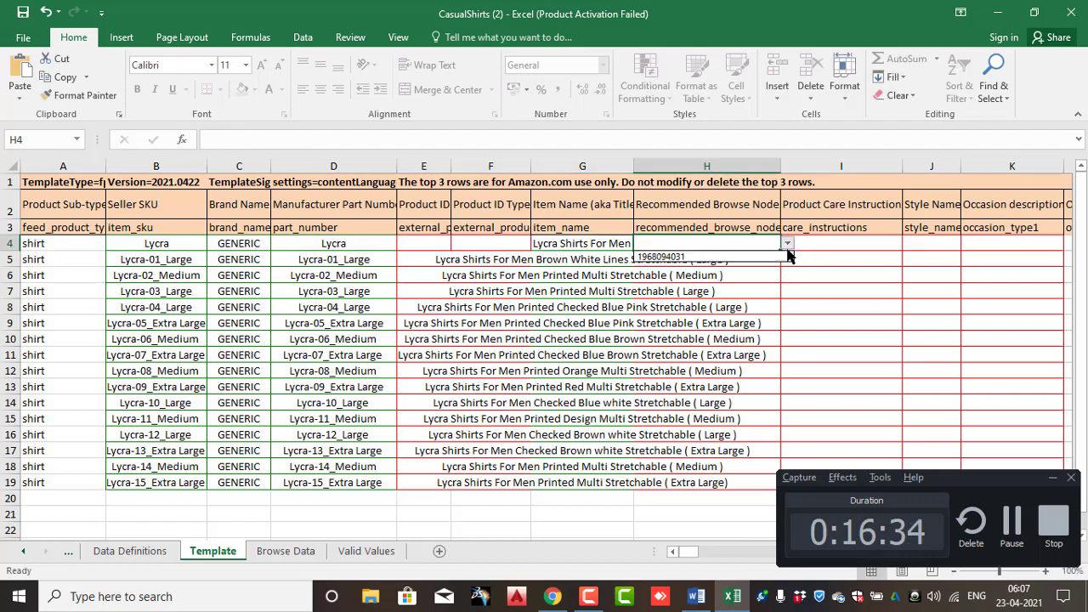
left_click(784, 259)
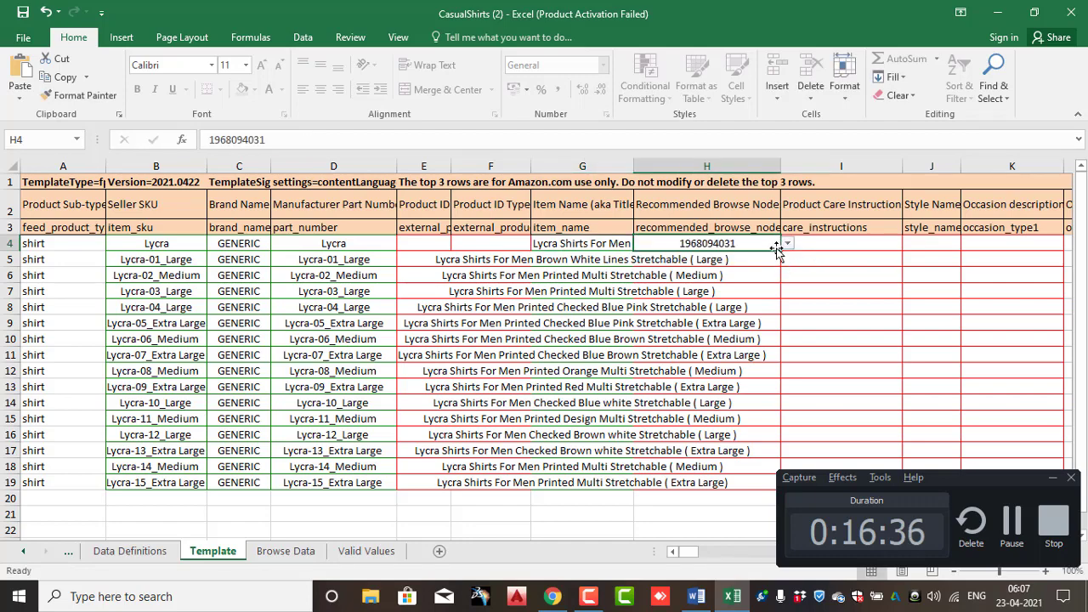
left_click_drag(779, 250, 741, 494)
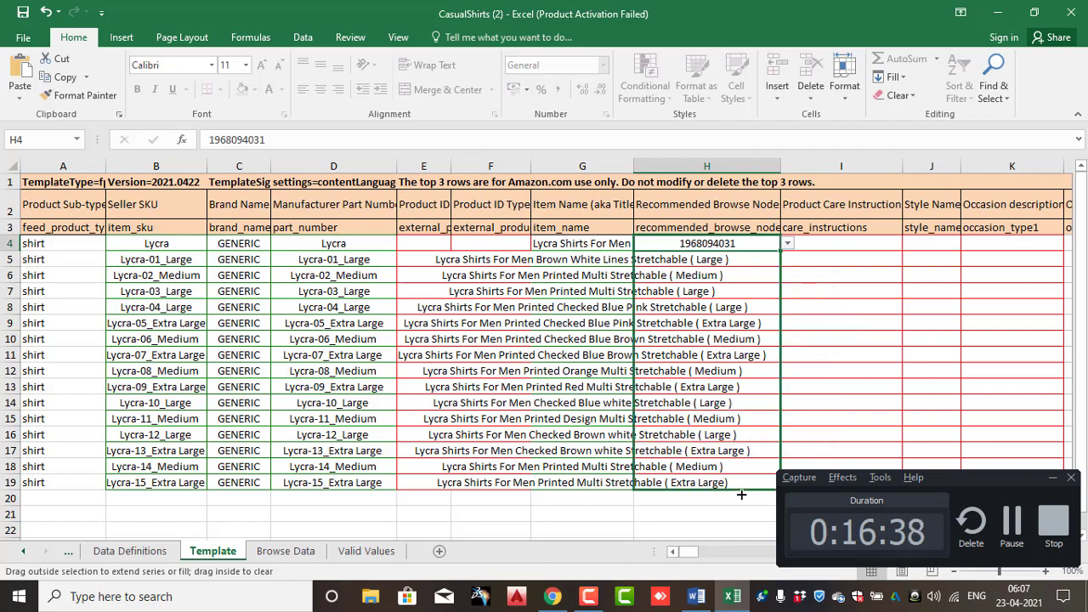
left_click_drag(860, 521, 1022, 527)
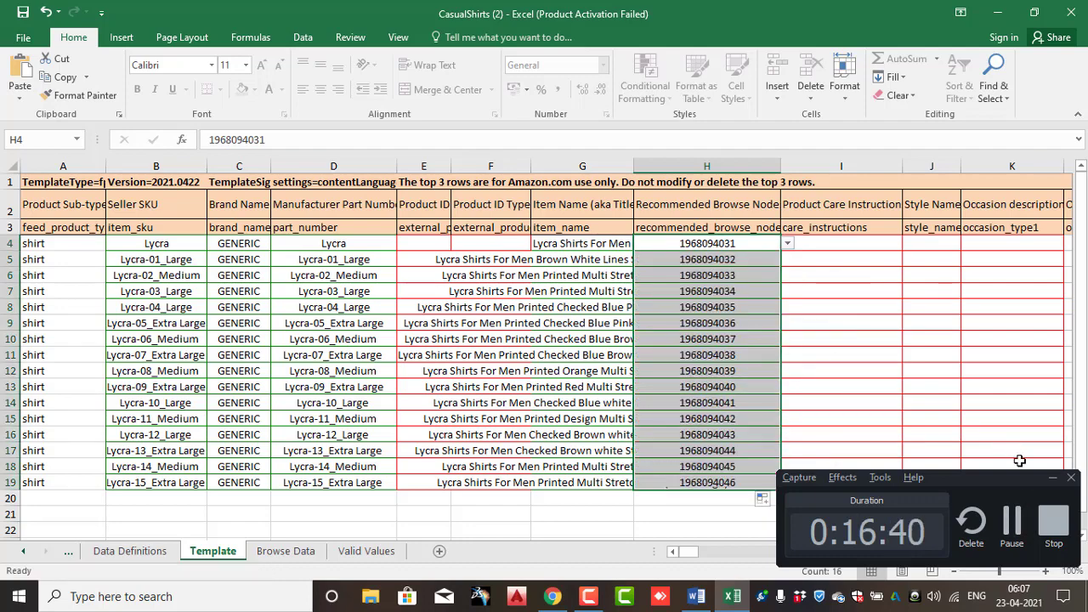
left_click(1054, 481)
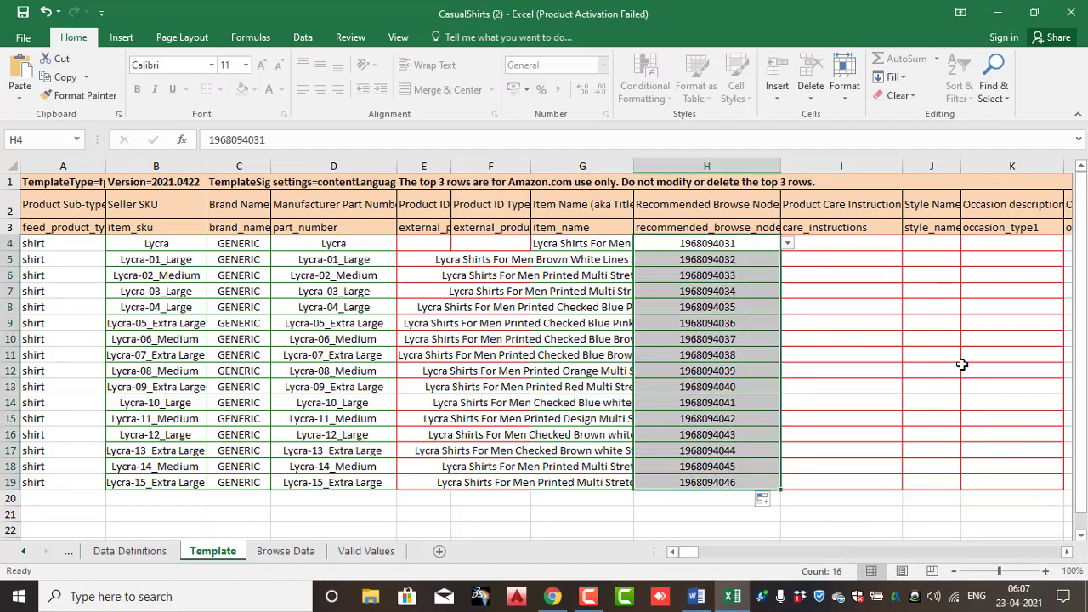
left_click(833, 260)
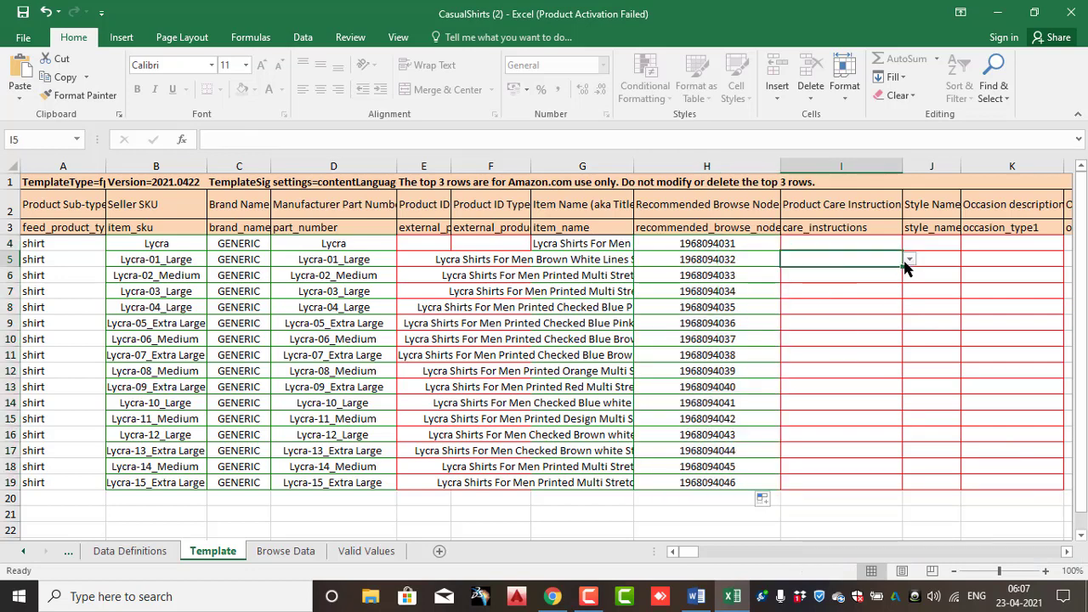
Set Product Care Instructions I5–I19 to Machine-wash
left_click(909, 259)
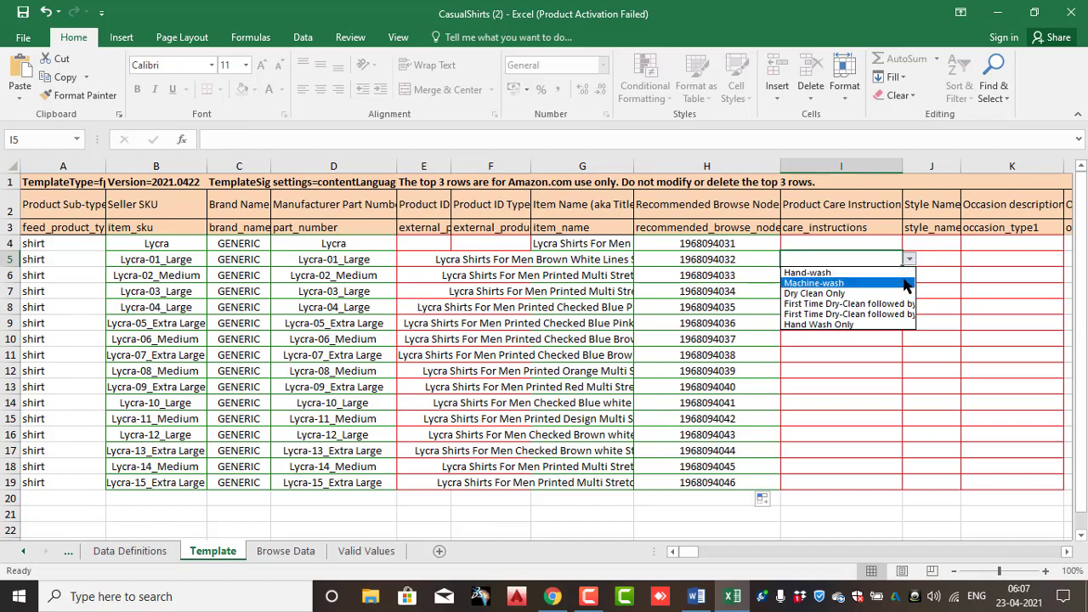
left_click(906, 287)
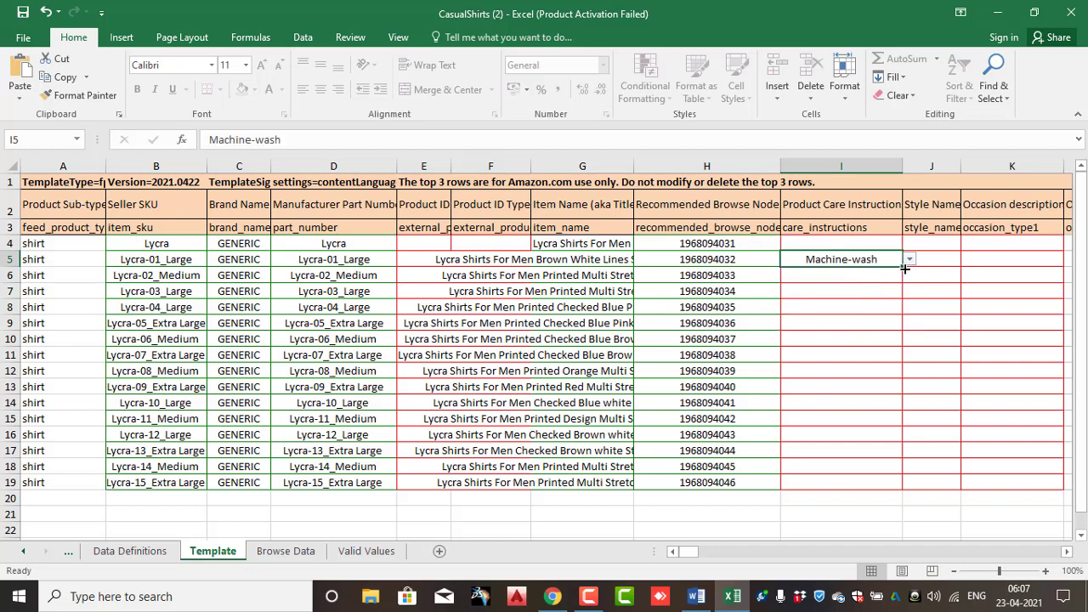
left_click_drag(900, 267, 892, 481)
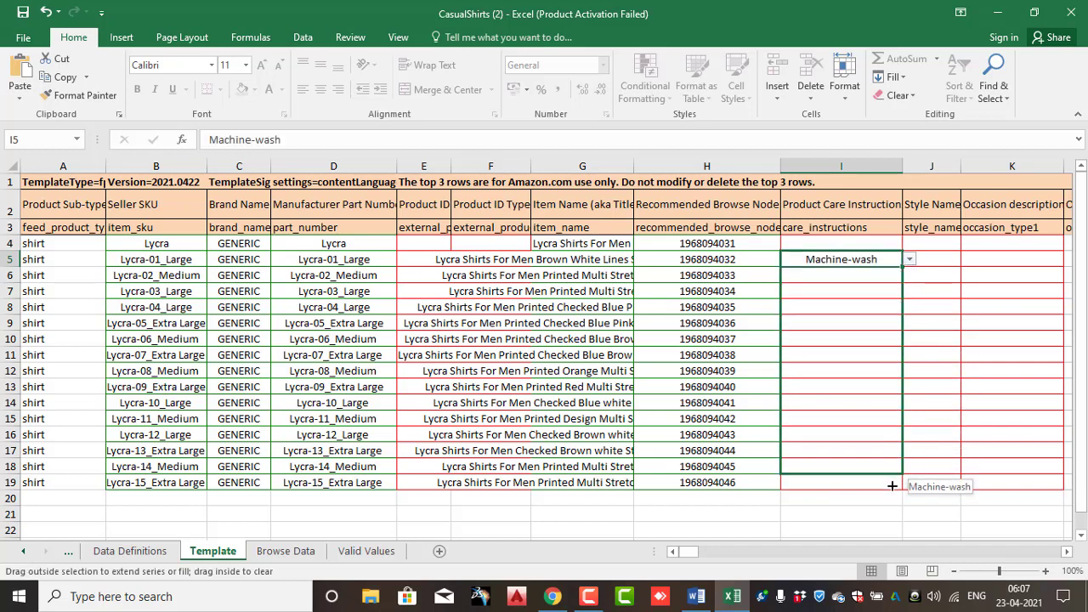
left_click_drag(891, 485, 893, 488)
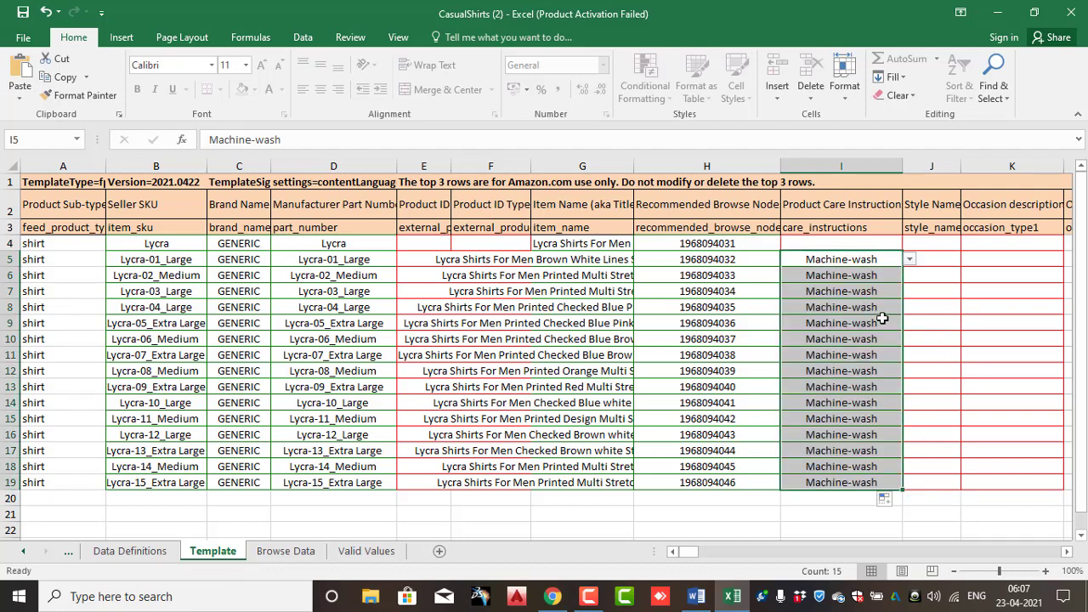
left_click(750, 247)
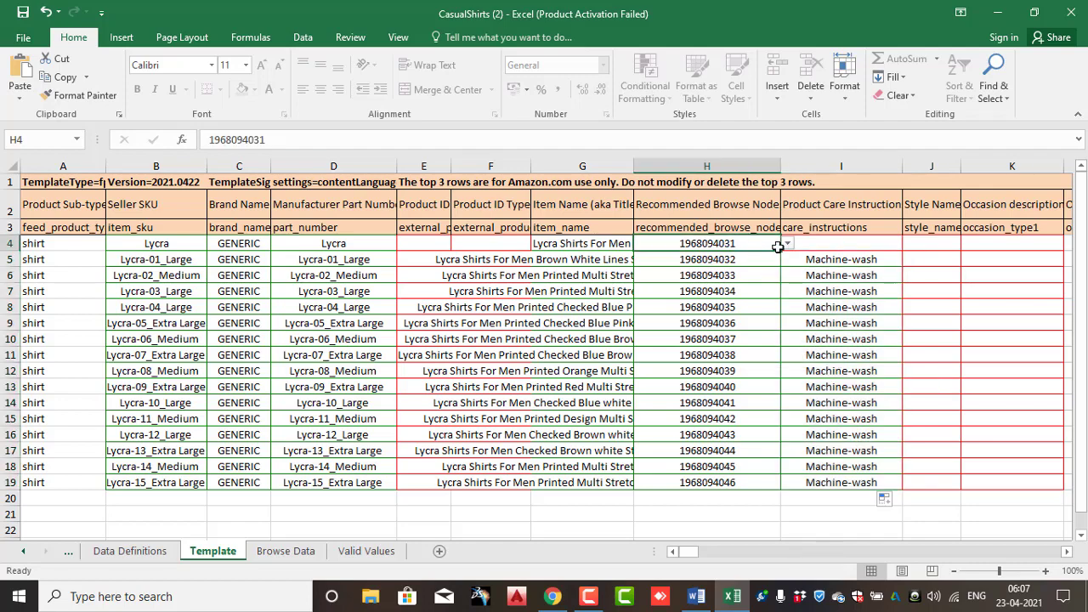
left_click_drag(780, 251, 763, 489)
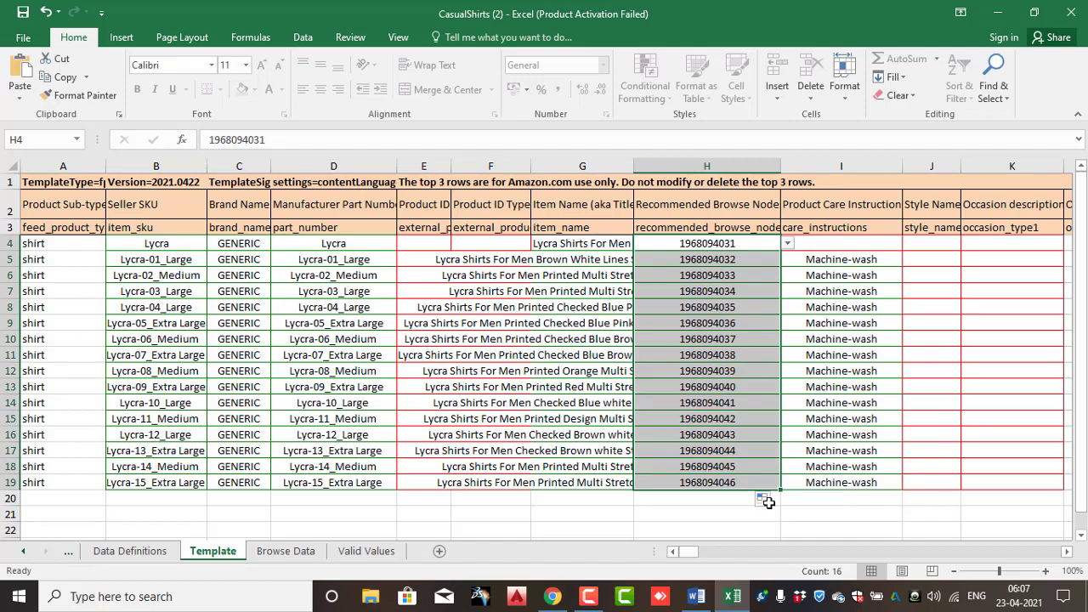
left_click(764, 502)
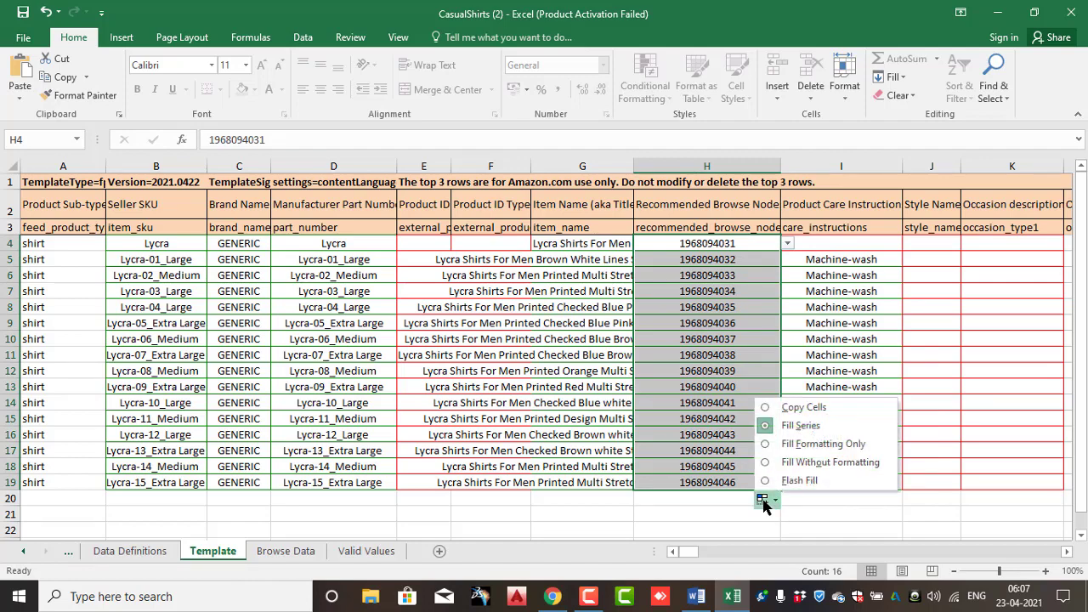
left_click(793, 410)
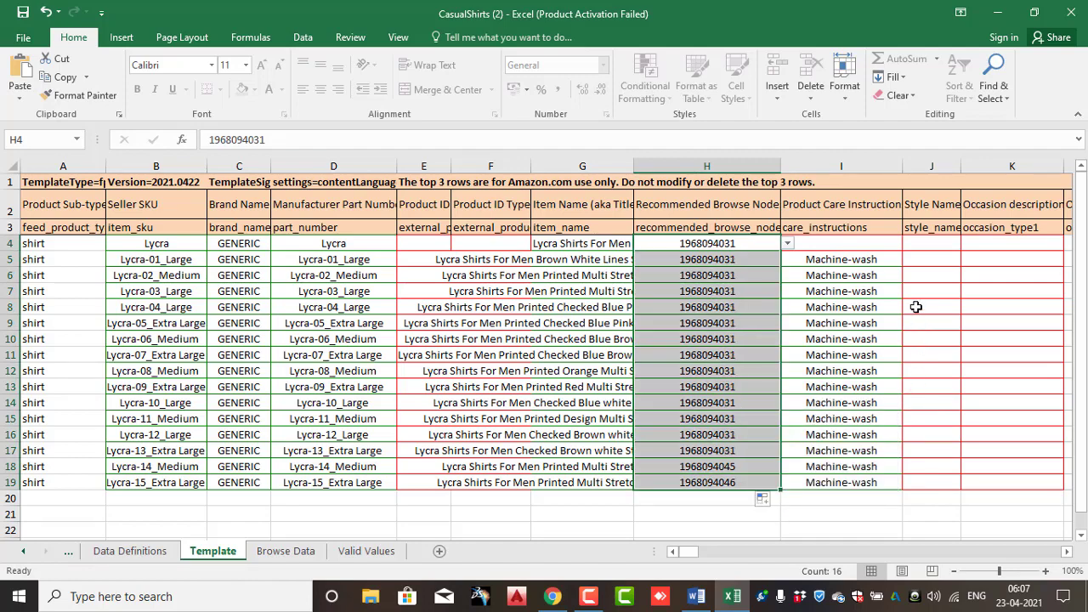
Choose Regular as J5's Style Name and fill it down the column to J19
left_click(935, 263)
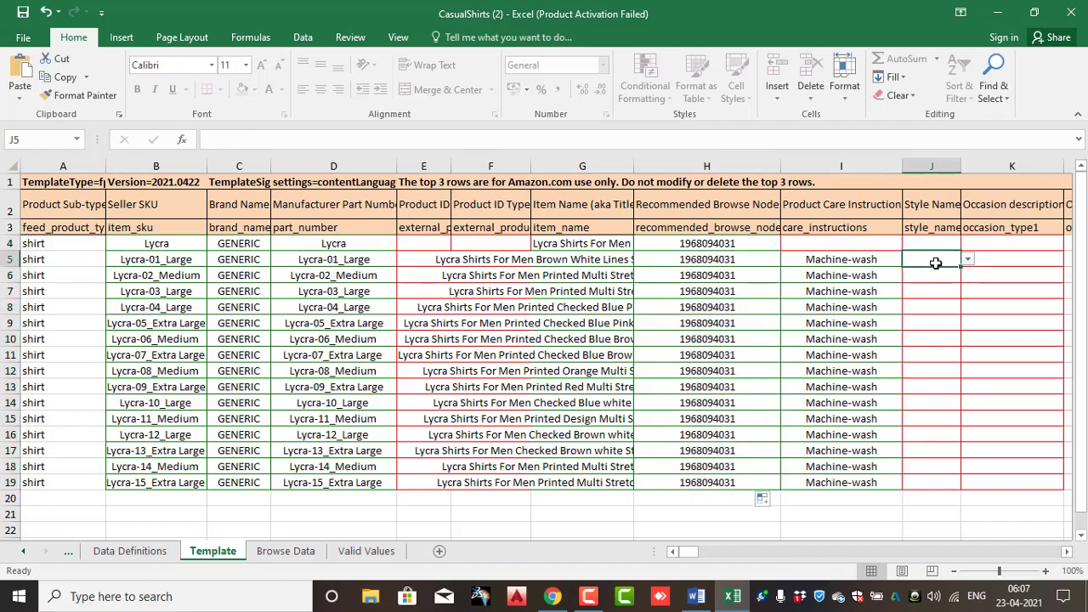
left_click(967, 262)
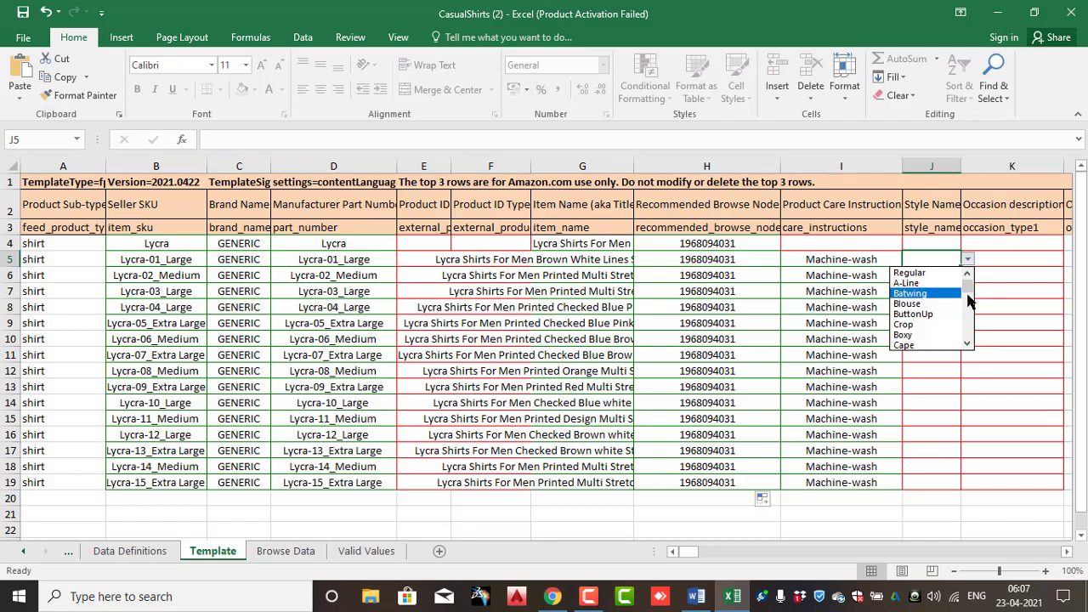
mouse_move(966, 289)
left_mouse_down()
mouse_move(967, 332)
mouse_move(970, 289)
left_mouse_up()
key("Escape")
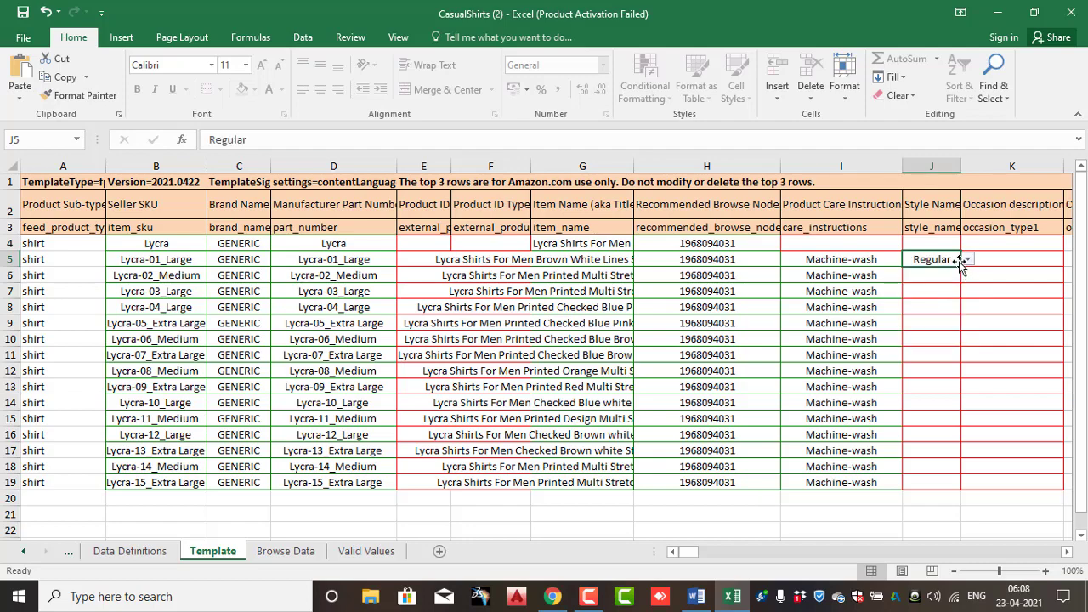
left_click_drag(959, 269, 955, 399)
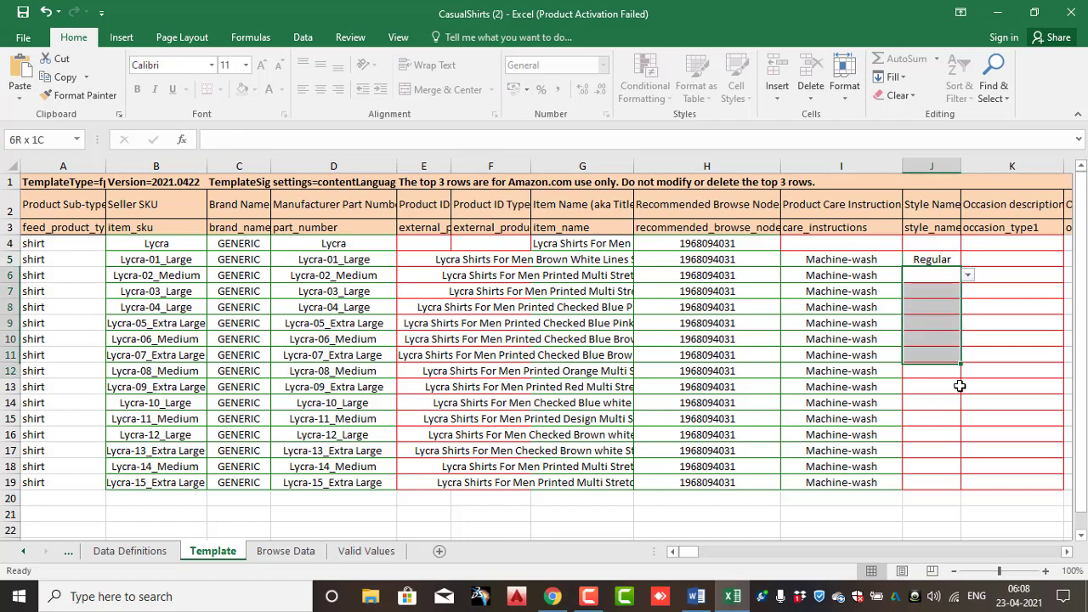
left_click(936, 258)
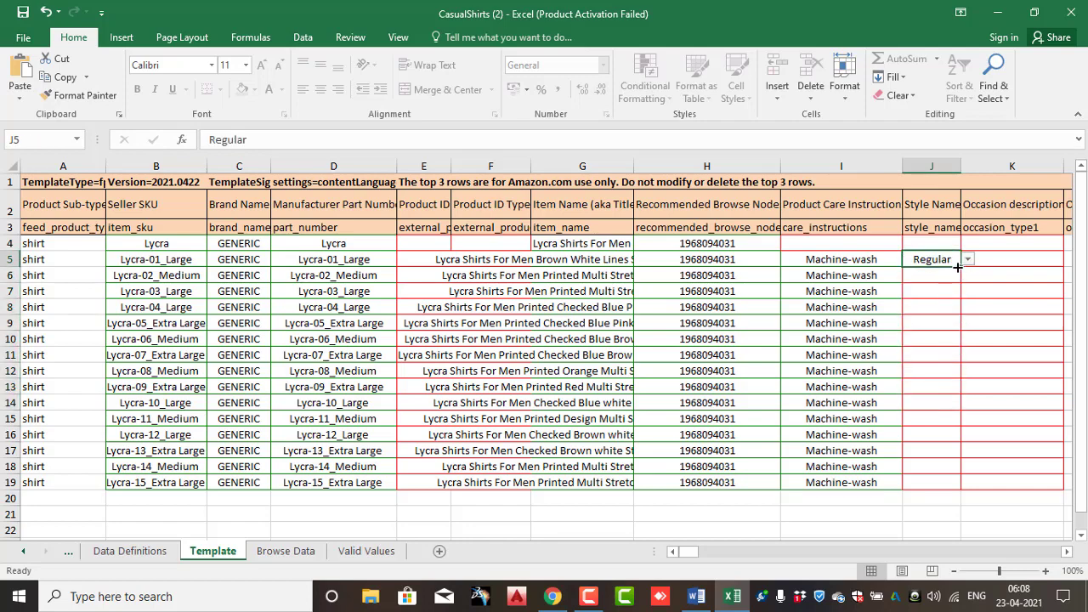
left_click_drag(959, 264, 943, 484)
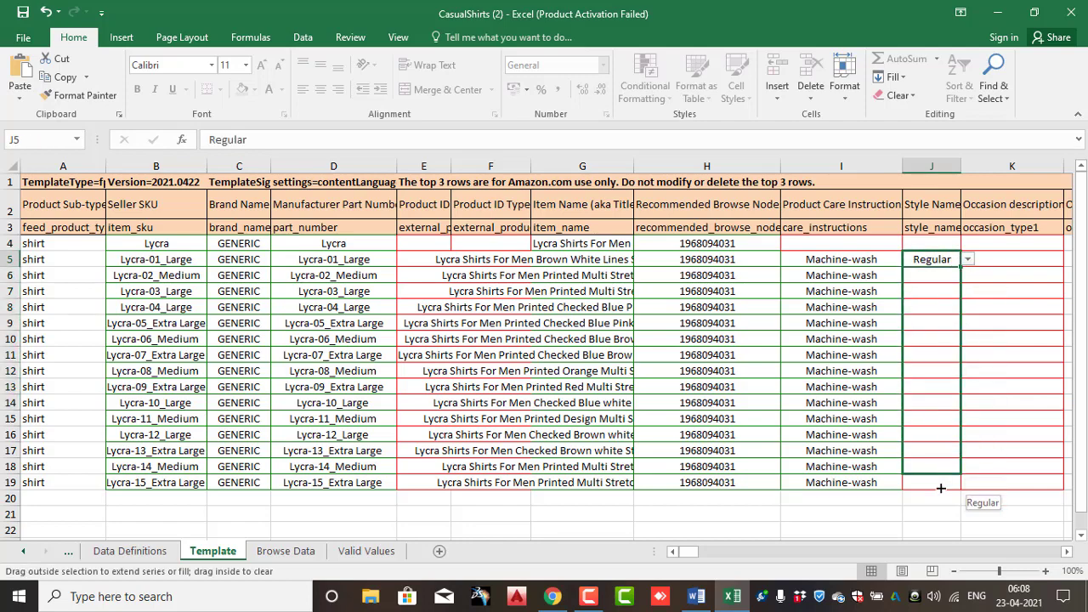
left_click_drag(990, 261, 1007, 262)
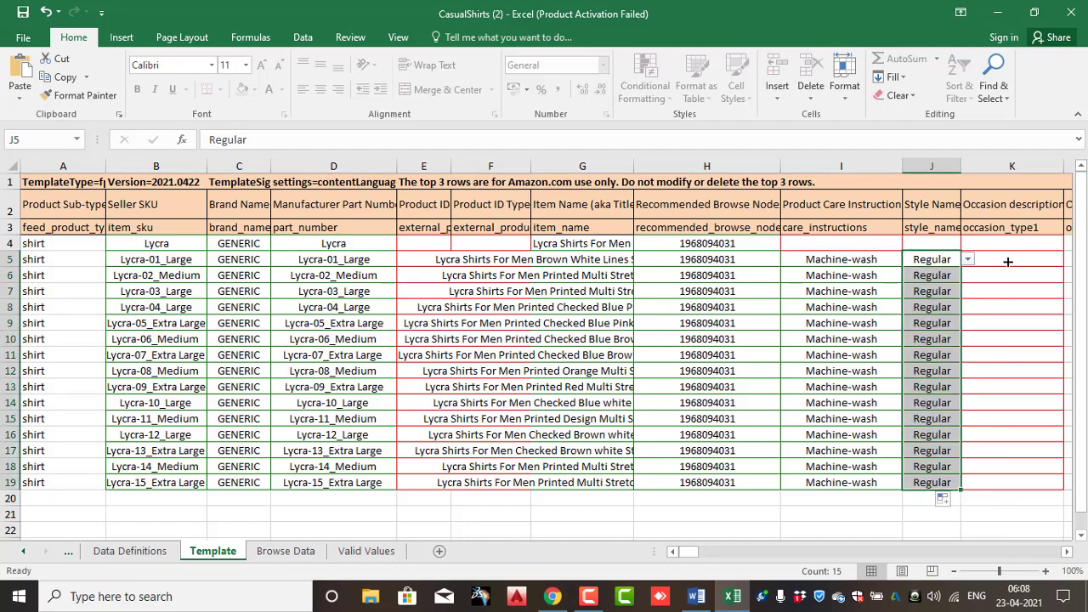
left_click(1006, 261)
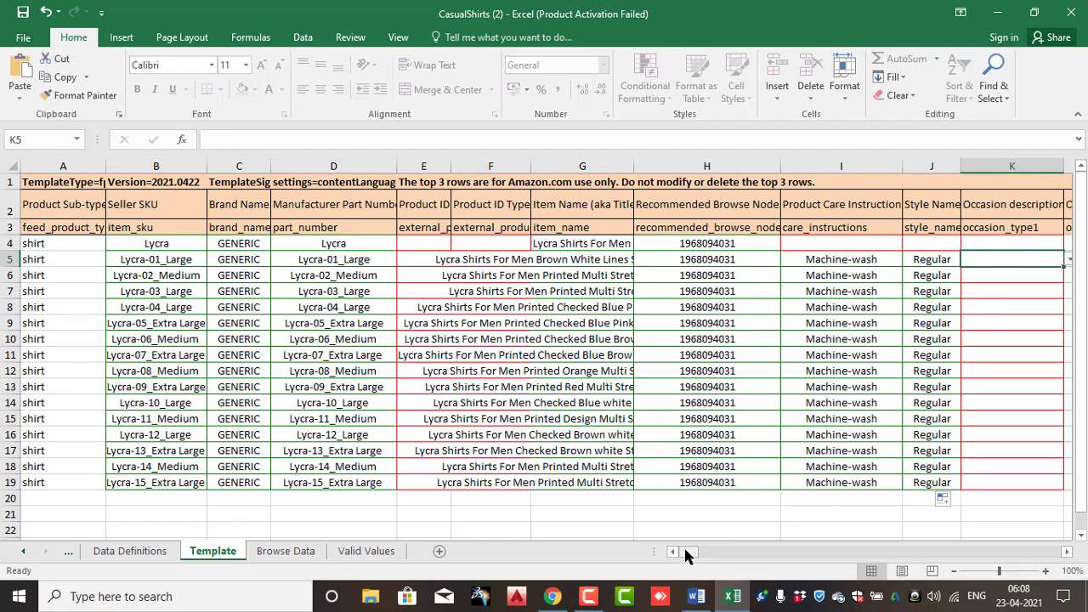
Set occasion_type1 to Casual in K5 and fill it down to K19
mouse_move(685, 551)
left_mouse_down()
mouse_move(712, 566)
mouse_move(692, 566)
left_mouse_up()
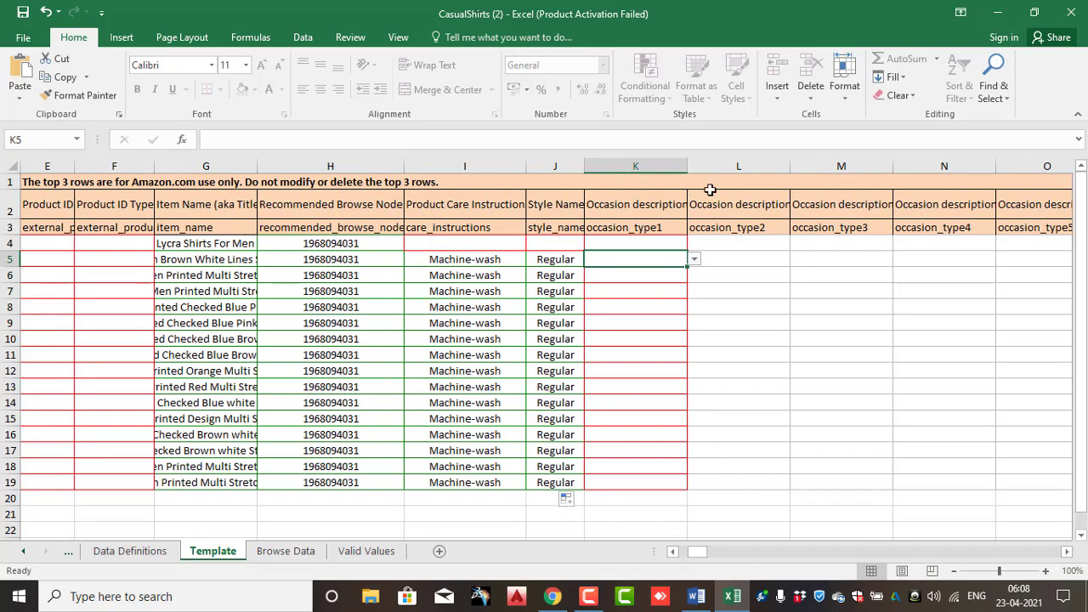
left_click(694, 260)
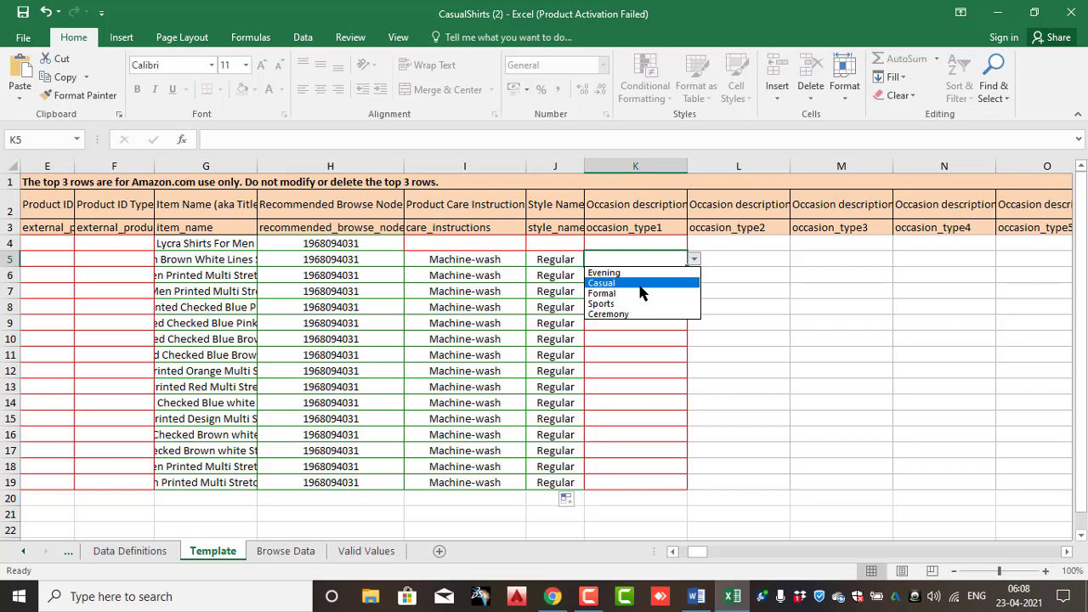
left_click(640, 285)
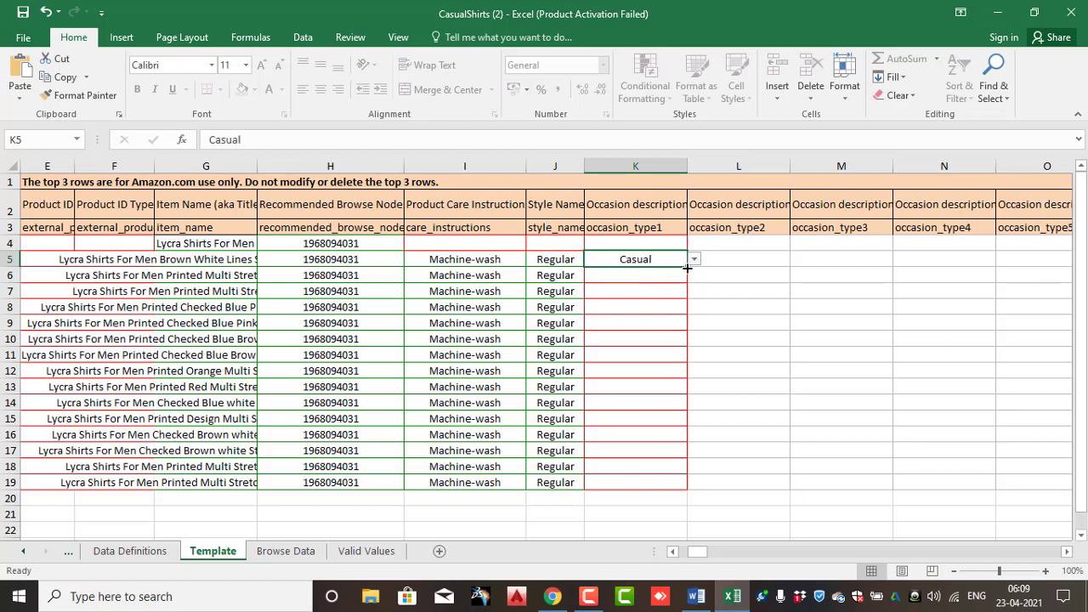
left_click_drag(686, 268, 686, 487)
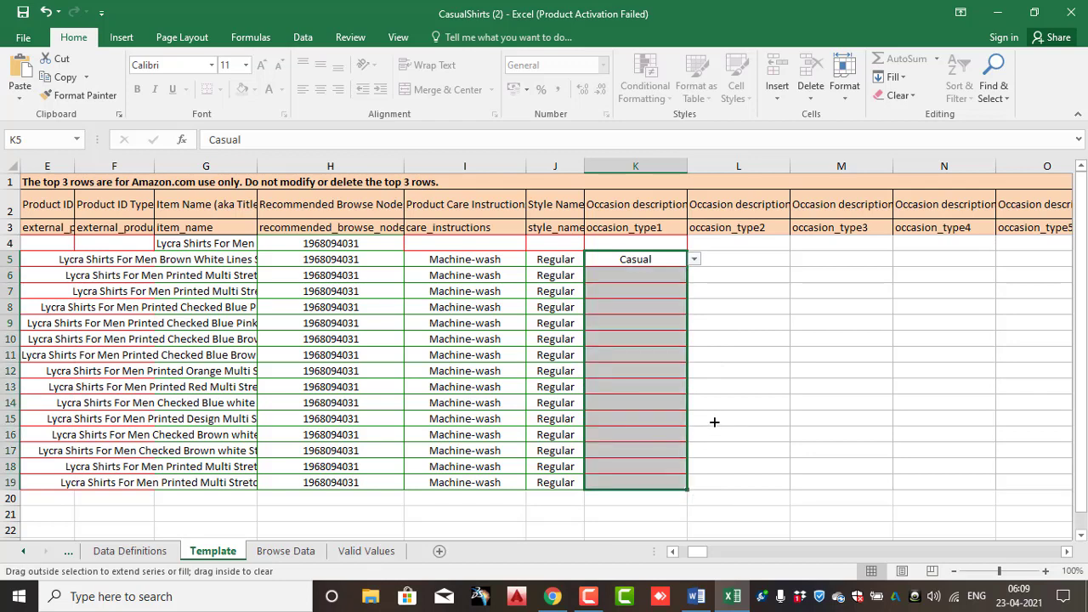
Set occasion_type2 to Evening in L5 and fill it down to L19
left_click(741, 262)
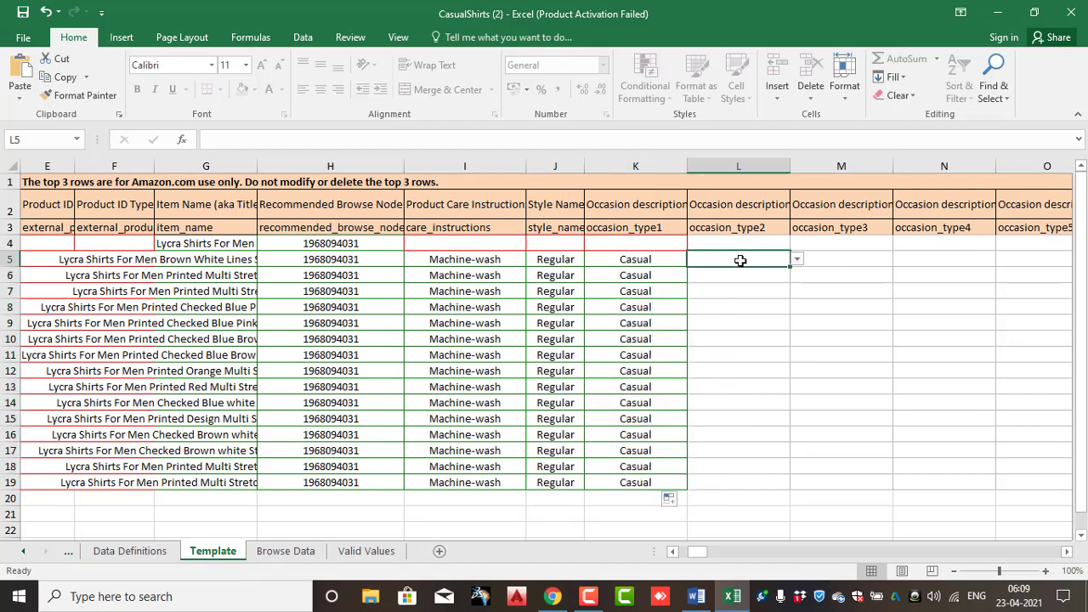
left_click(797, 258)
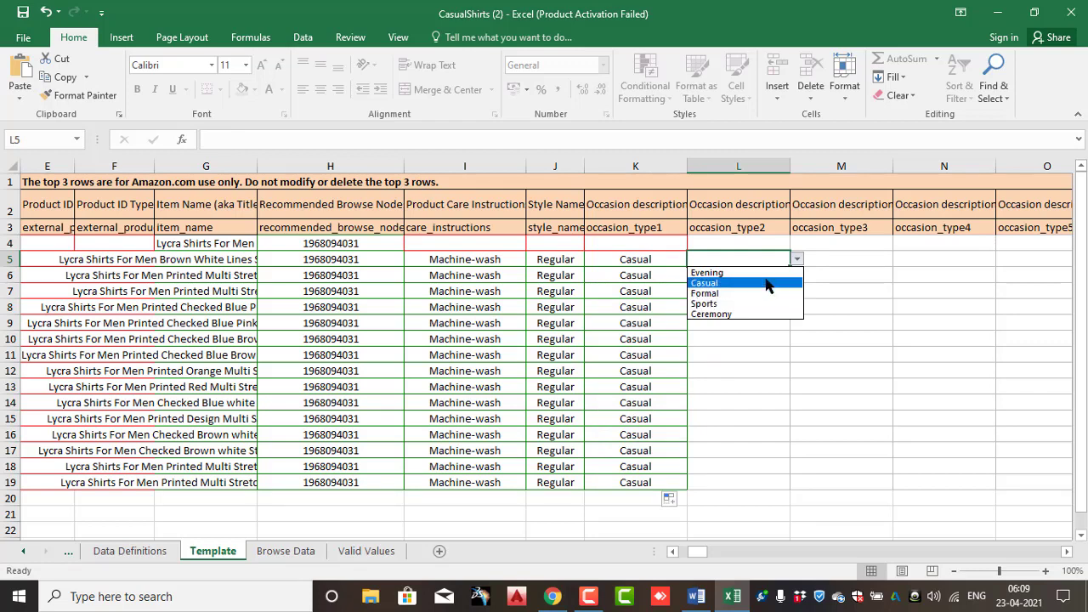
left_click(769, 273)
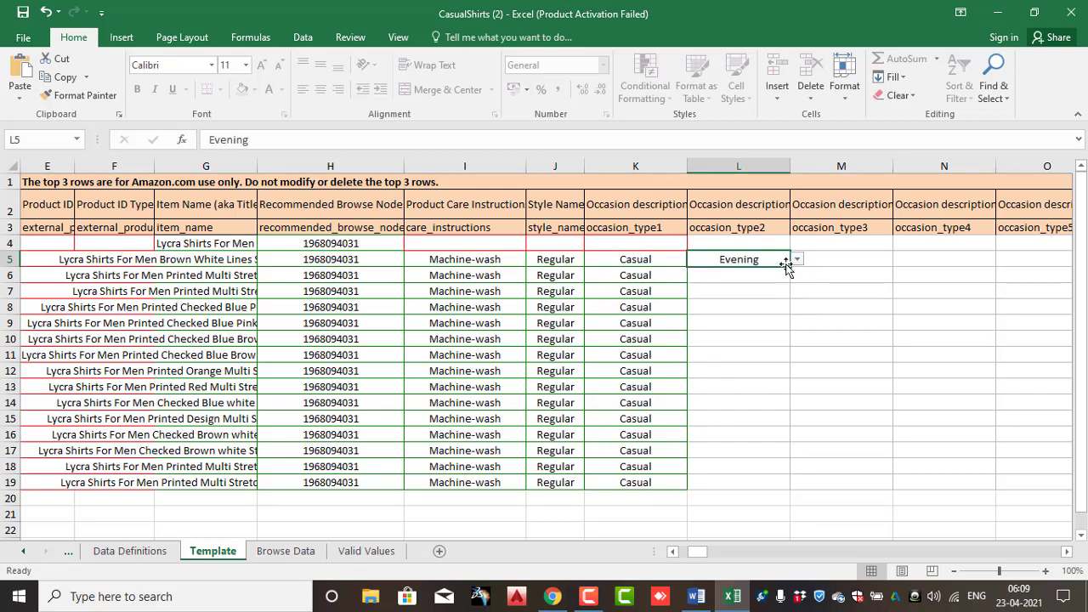
left_click_drag(789, 266, 773, 485)
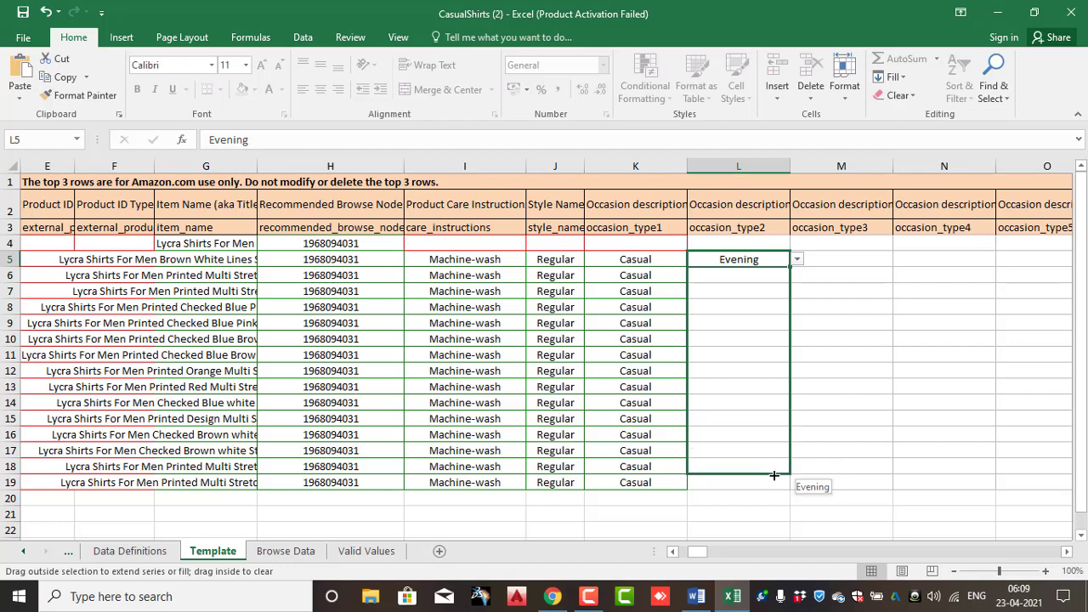
left_click(854, 260)
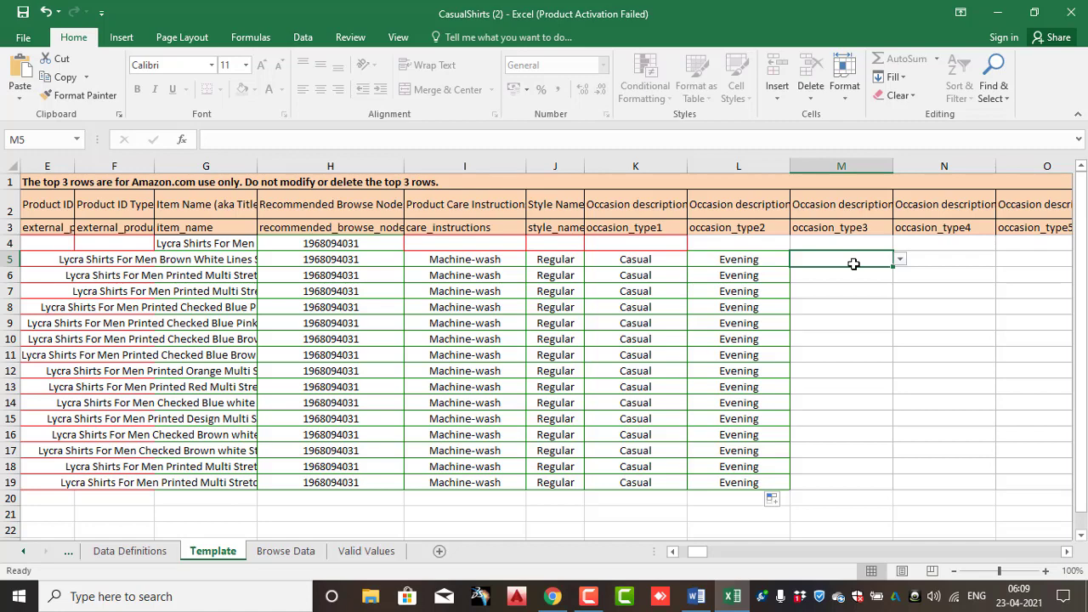
key("Right")
key("Right")
key("Right")
key("Right")
key("Right")
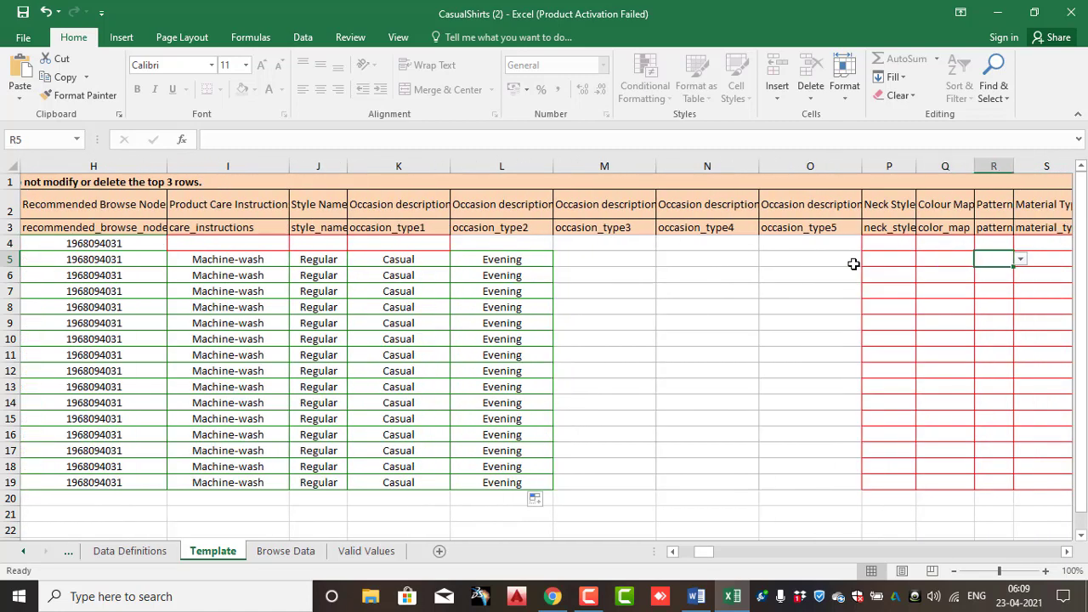
Choose V-Neck as P5's neck style and fill it down to P19
key("Left")
key("Left")
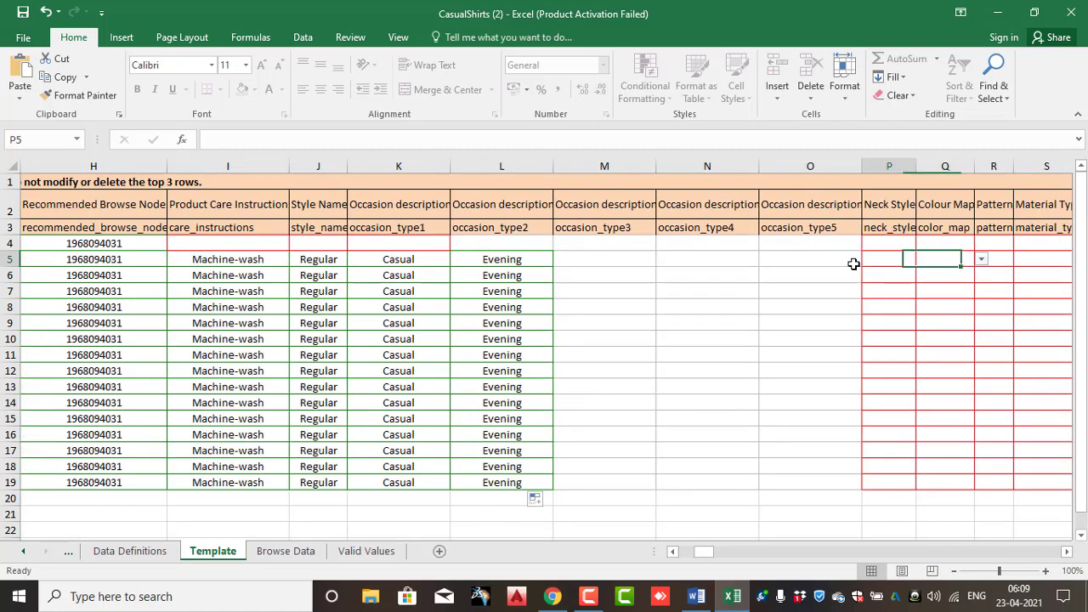
left_click(922, 260)
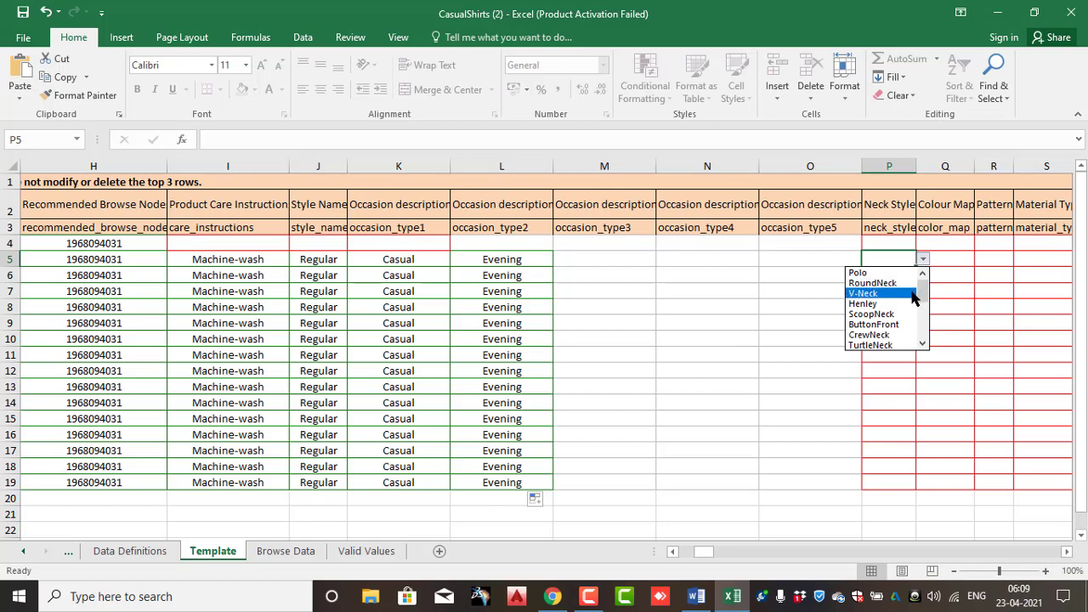
left_click(915, 297)
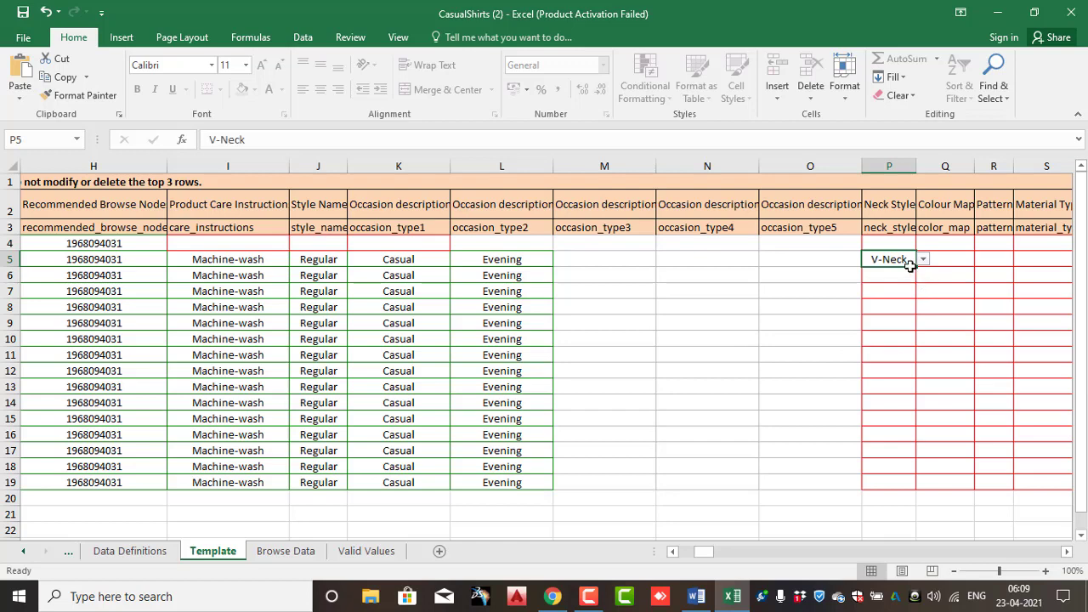
left_click_drag(913, 268, 896, 493)
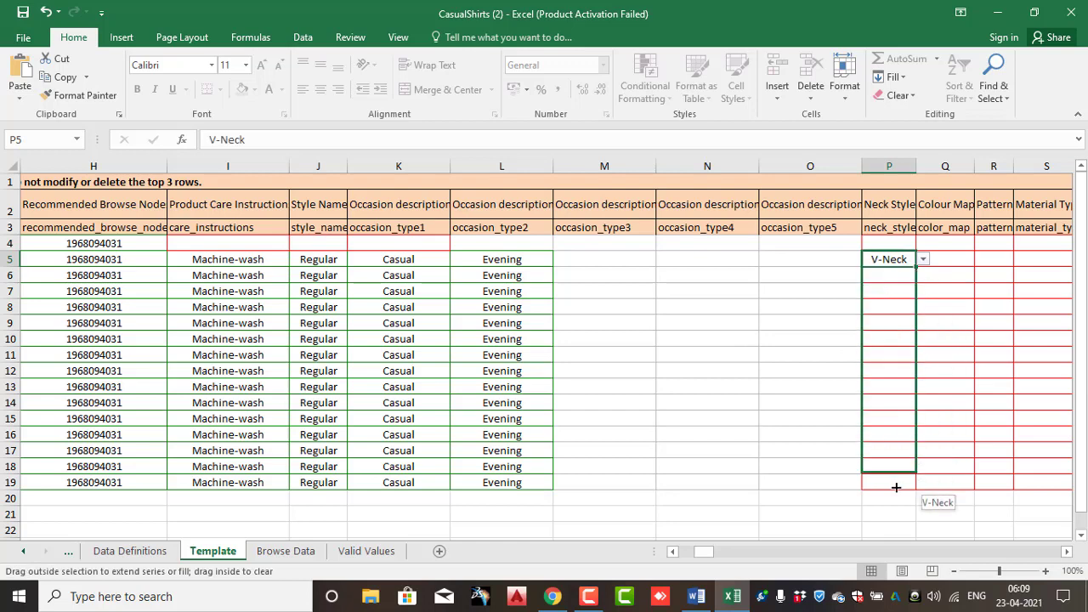
Open Q5's Colour Map list and check the shirt descriptions in Word for colours
left_click(956, 258)
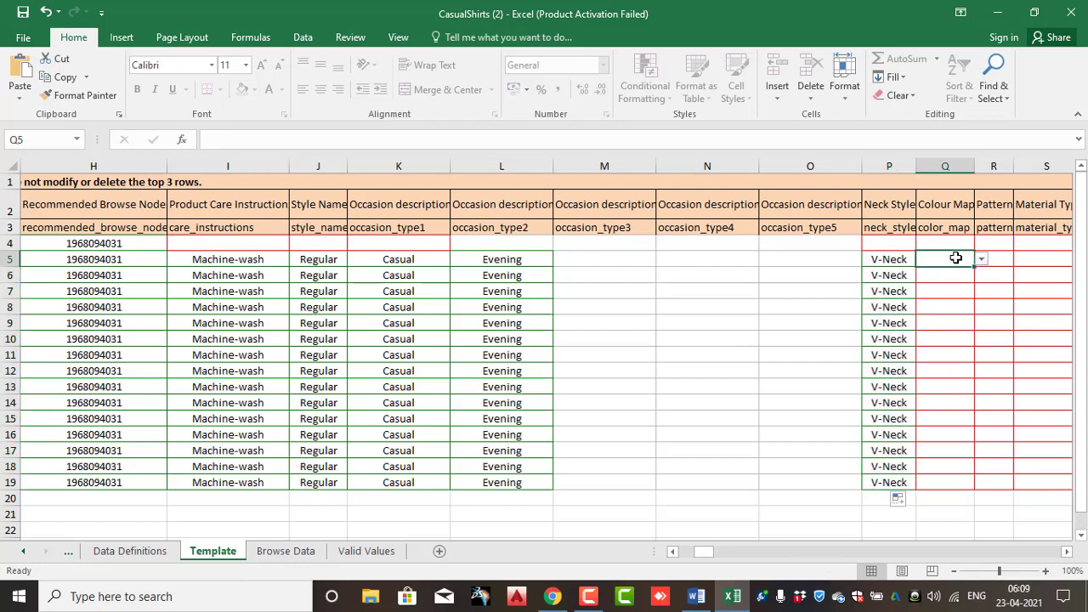
left_click(980, 258)
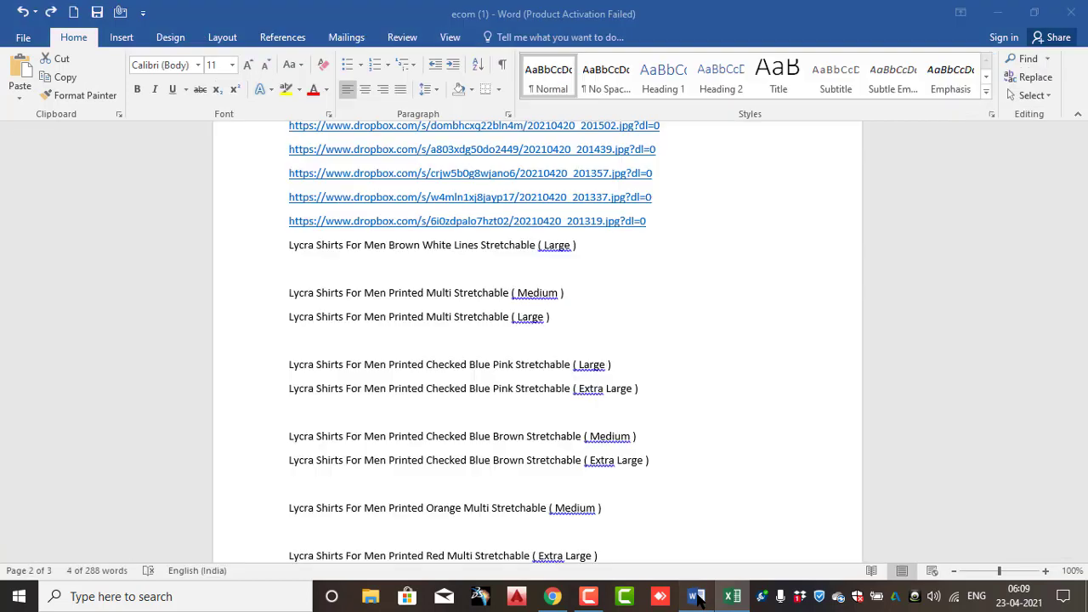
left_click(697, 596)
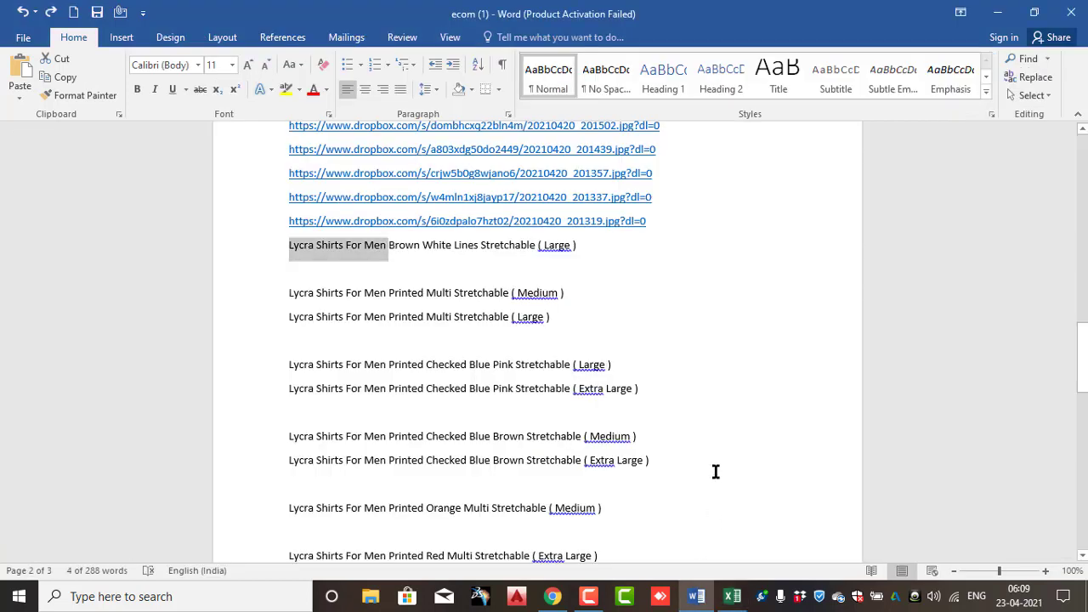
left_click(737, 390)
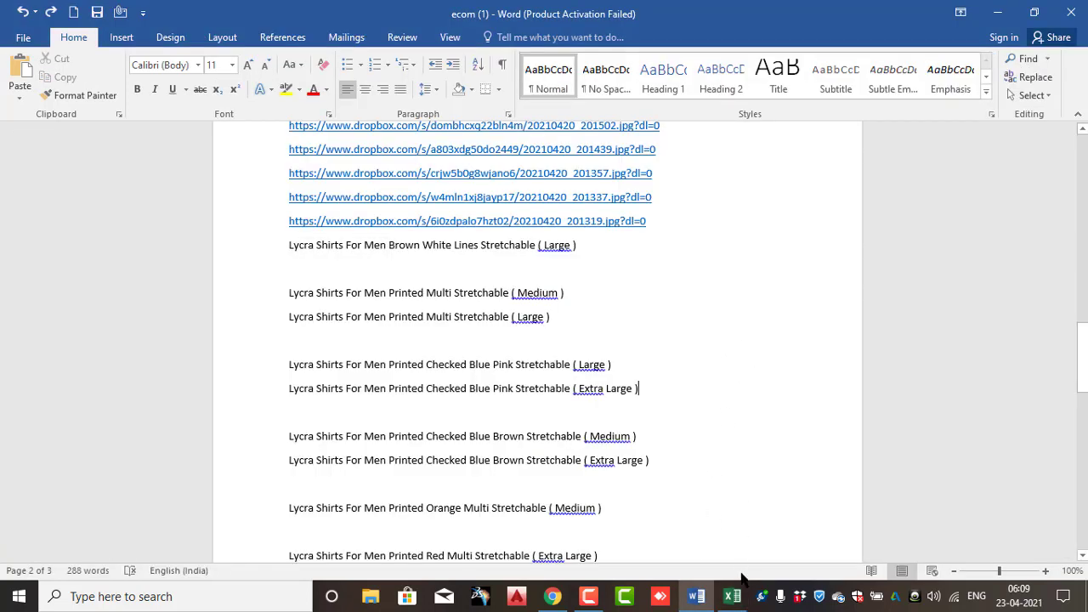
left_click(732, 596)
Set Q5's Colour Map to Brown, then check the next product in Word
left_click(981, 259)
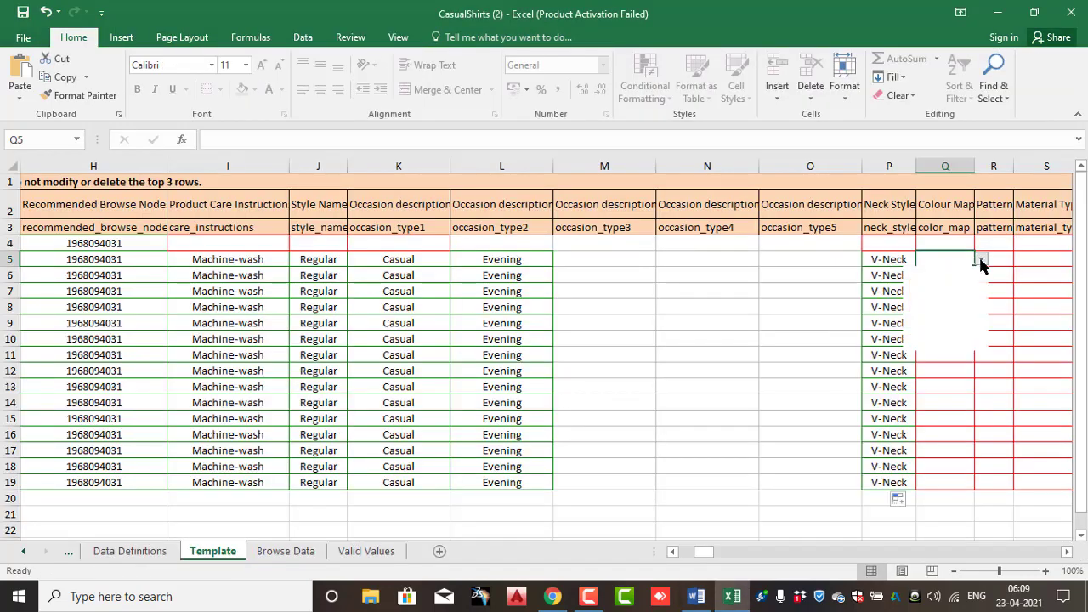
left_click(958, 273)
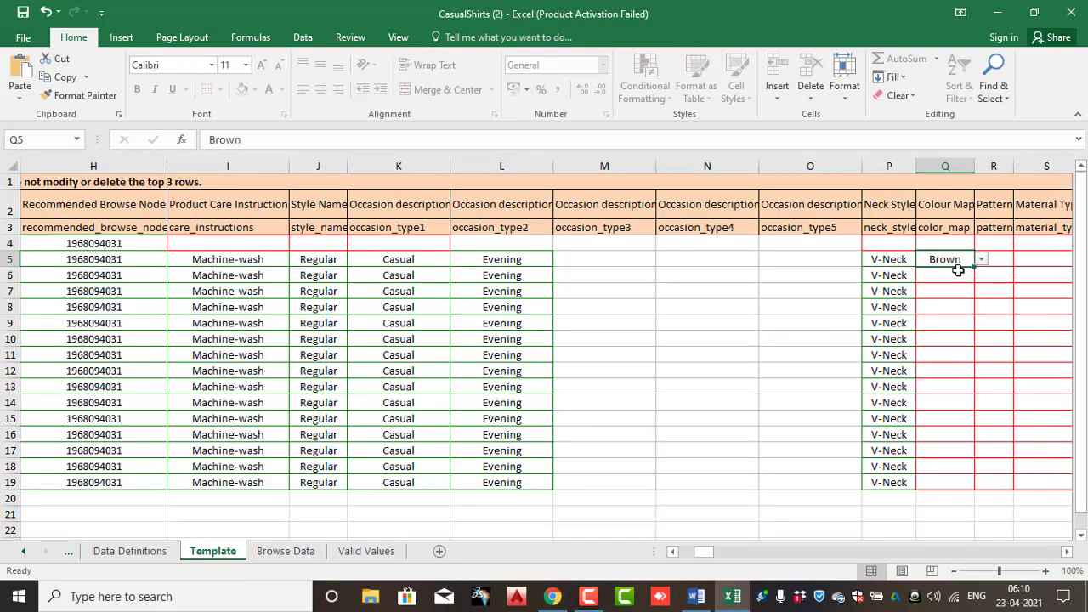
left_click(956, 272)
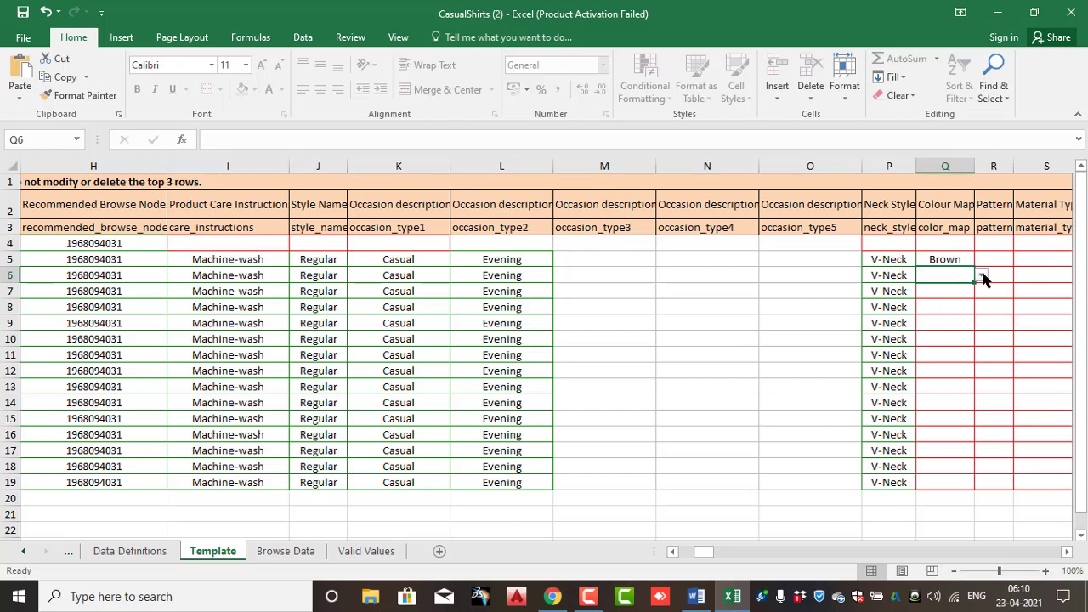
key("alt+Tab")
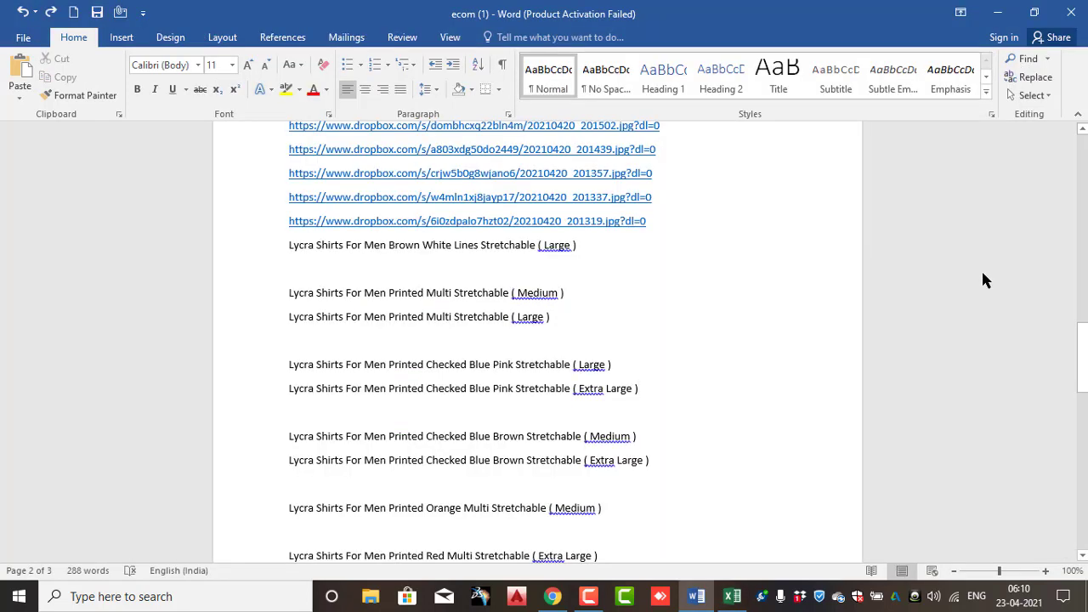
key("alt+Tab")
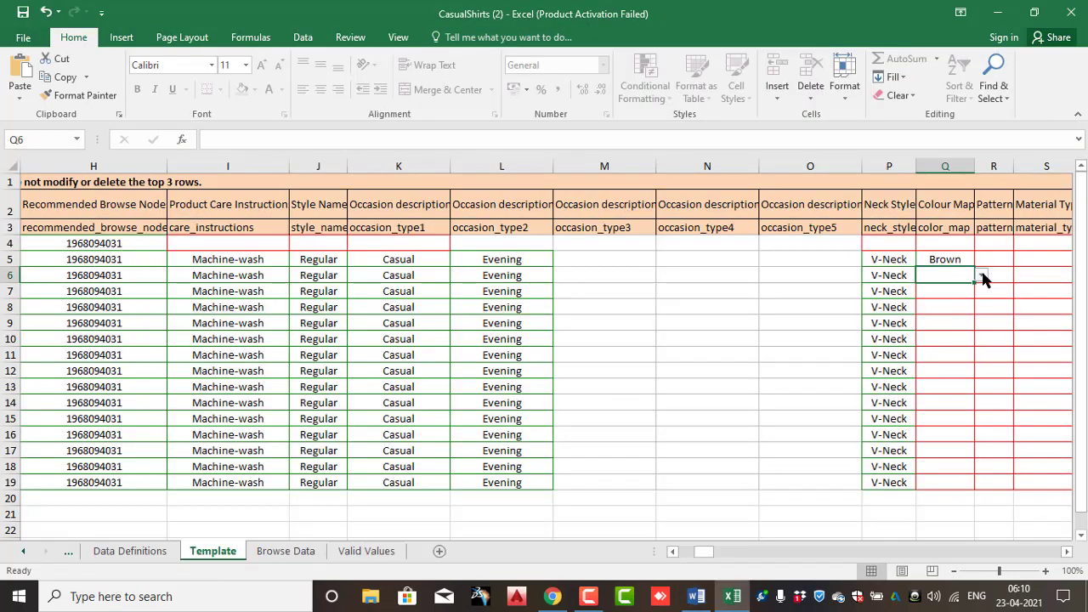
Set Q6 to Multicolored and copy it down into Q7
left_click(981, 274)
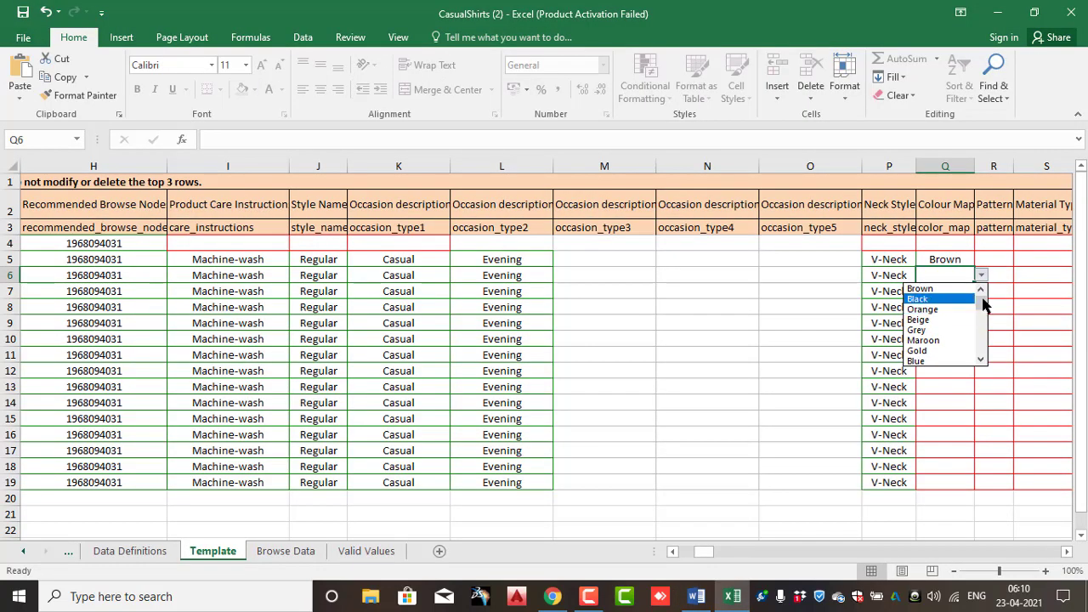
mouse_move(983, 304)
left_mouse_down()
mouse_move(986, 326)
mouse_move(985, 316)
left_mouse_up()
left_click(935, 320)
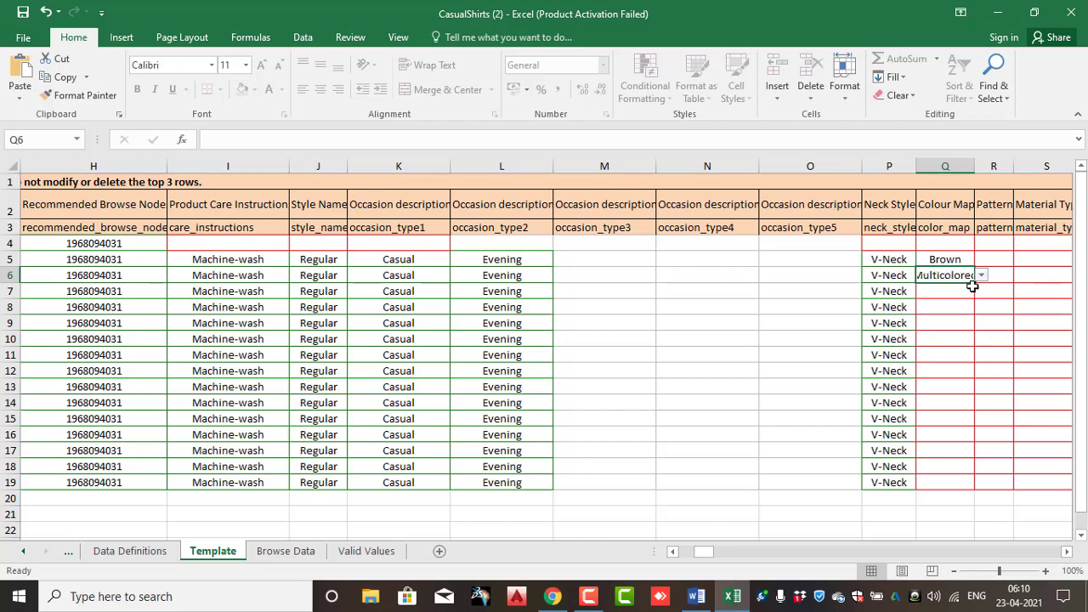
left_click_drag(973, 279, 952, 314)
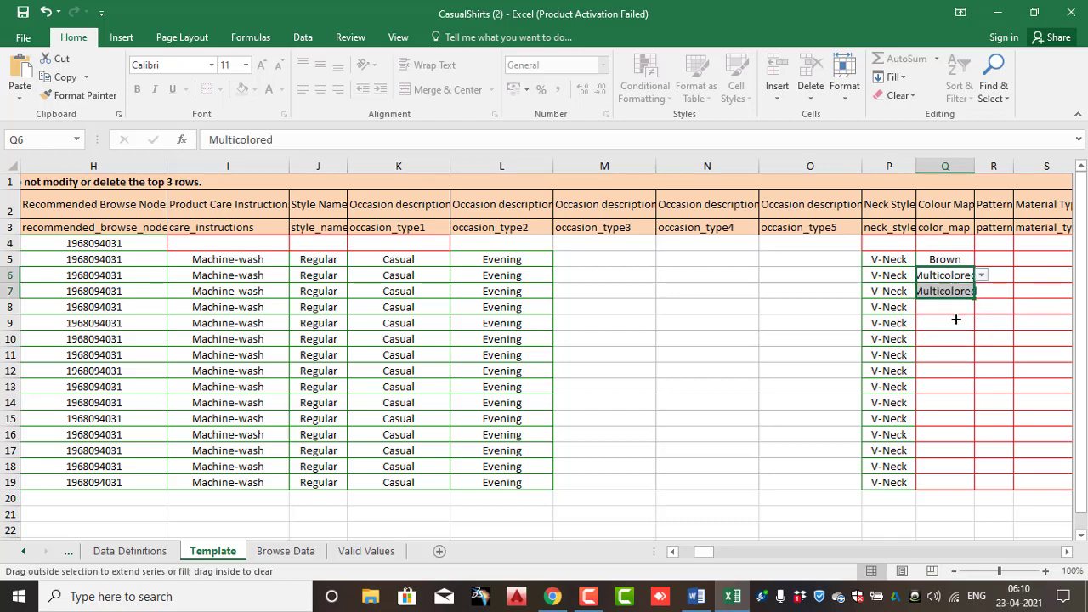
After checking the next products in Word, set Q8 and Q9 to Blue
left_click(931, 305)
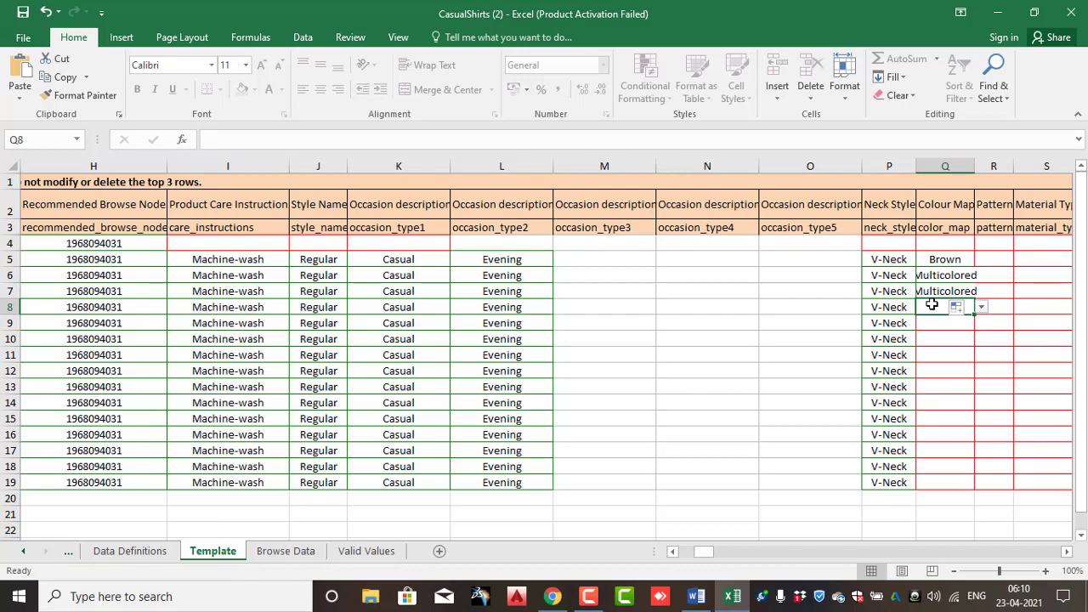
key("alt+Tab")
scroll(855, 314, "down", 3)
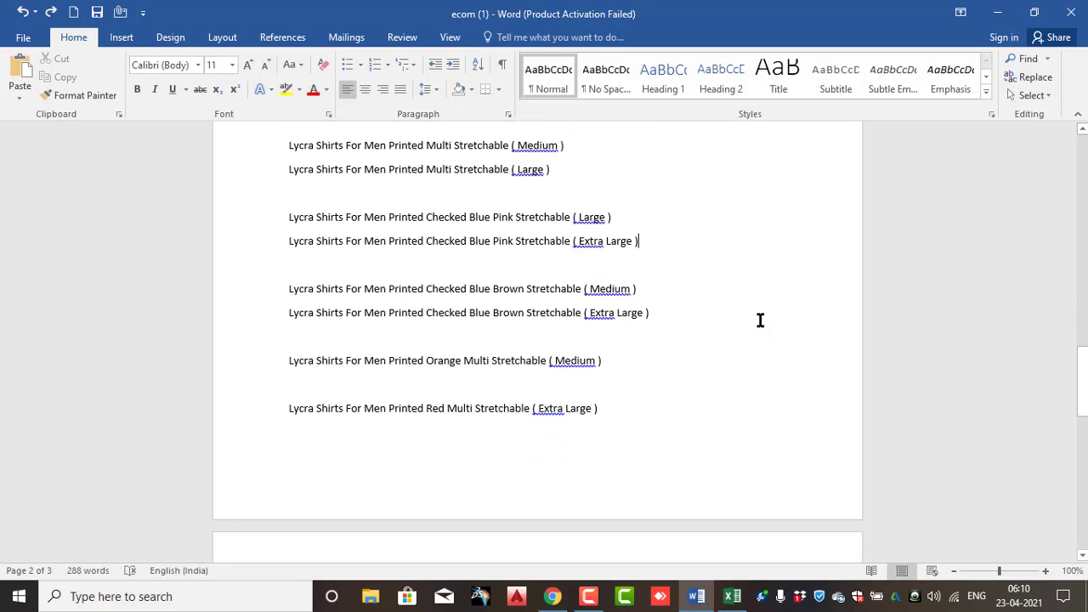
scroll(760, 320, "down", 1)
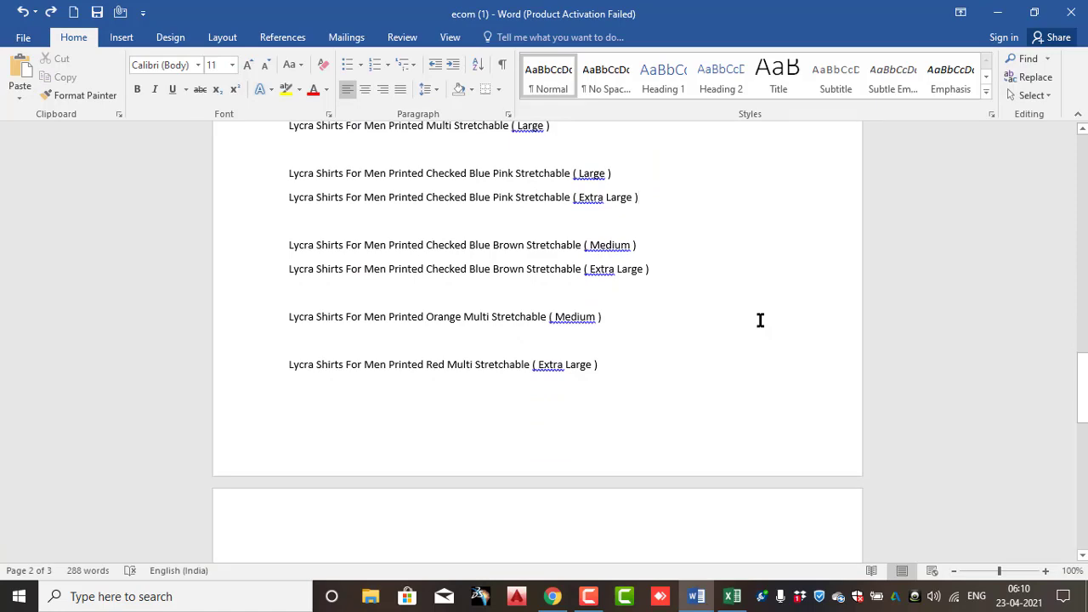
key("alt+Tab")
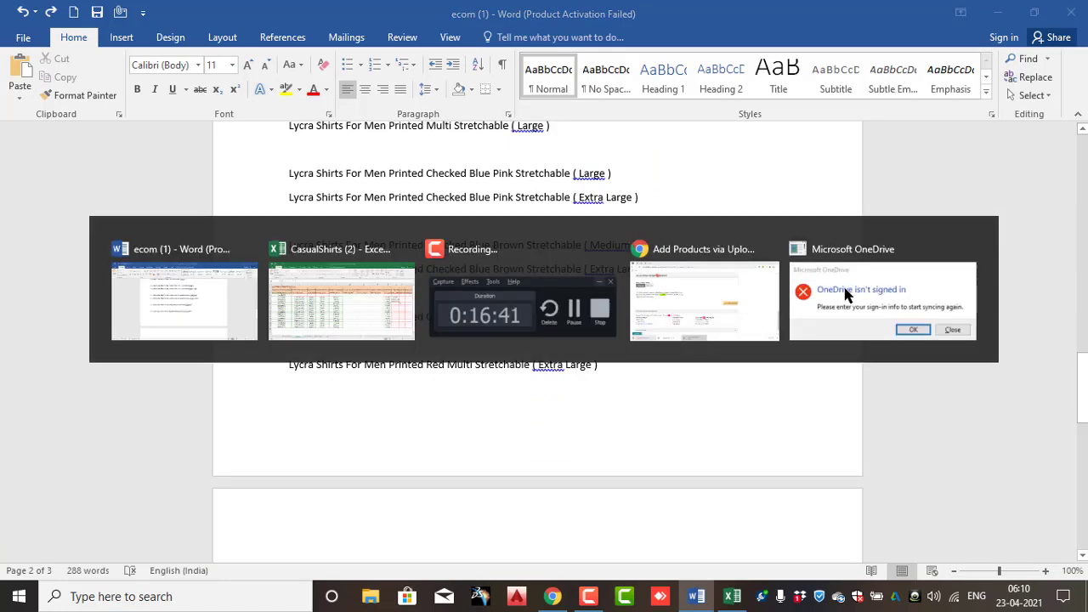
left_click(980, 307)
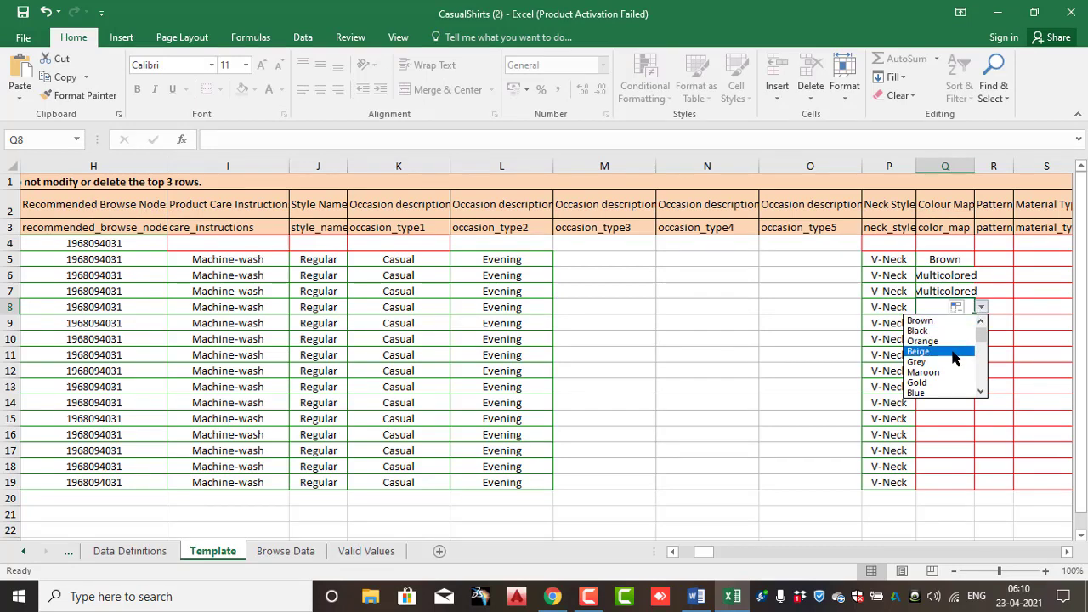
left_click(946, 392)
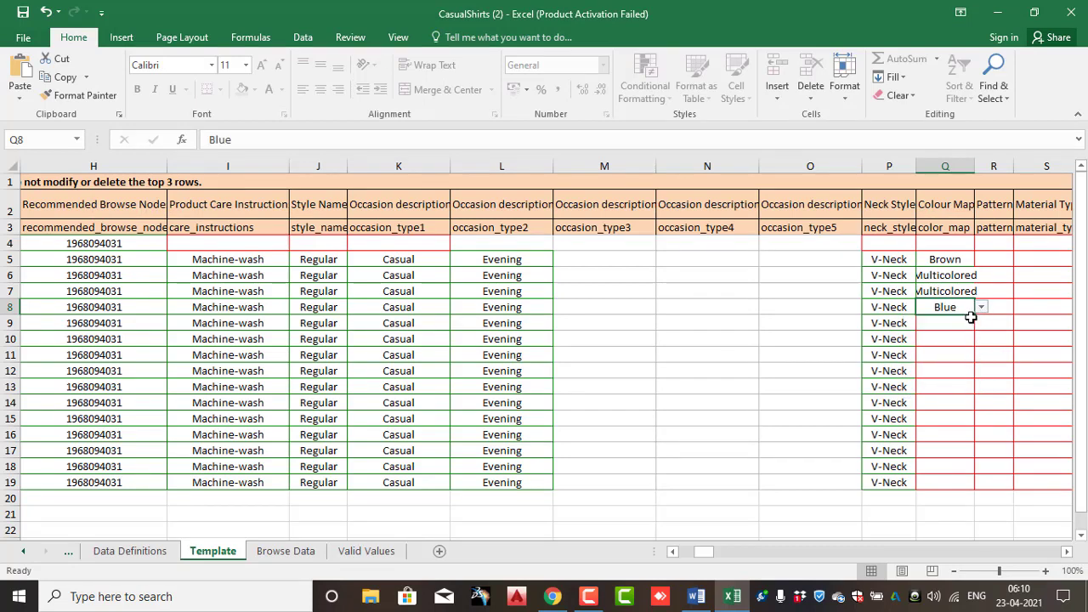
left_click_drag(972, 330, 954, 340)
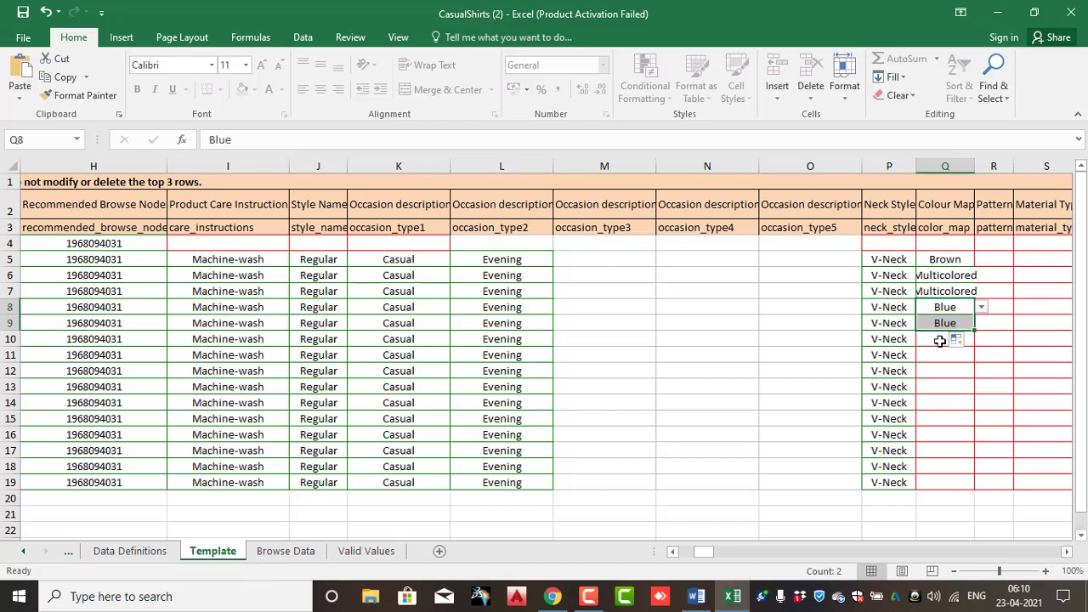
left_click(939, 341)
Fill Q10 and Q11 with Blue by extending Q9's value, replacing a Brown entry
key("alt+Tab")
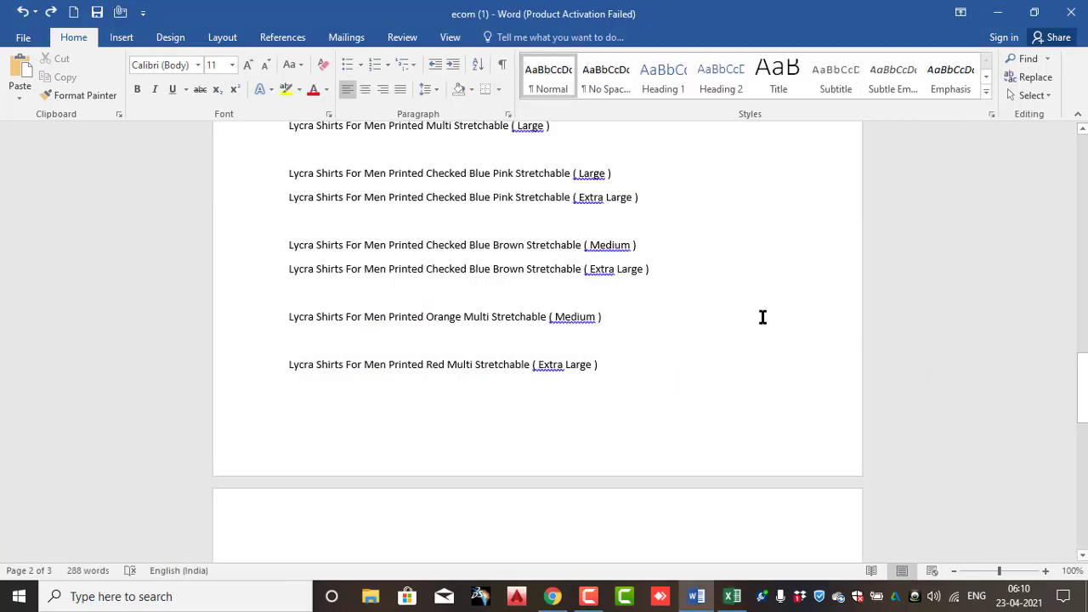
scroll(762, 315, "down", 2)
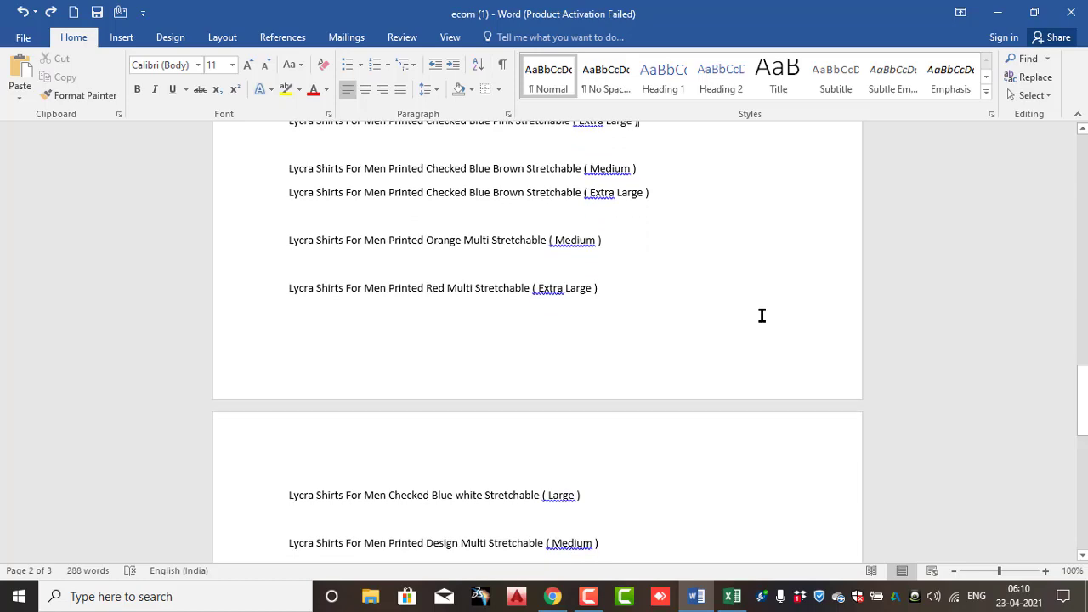
key("alt+Tab")
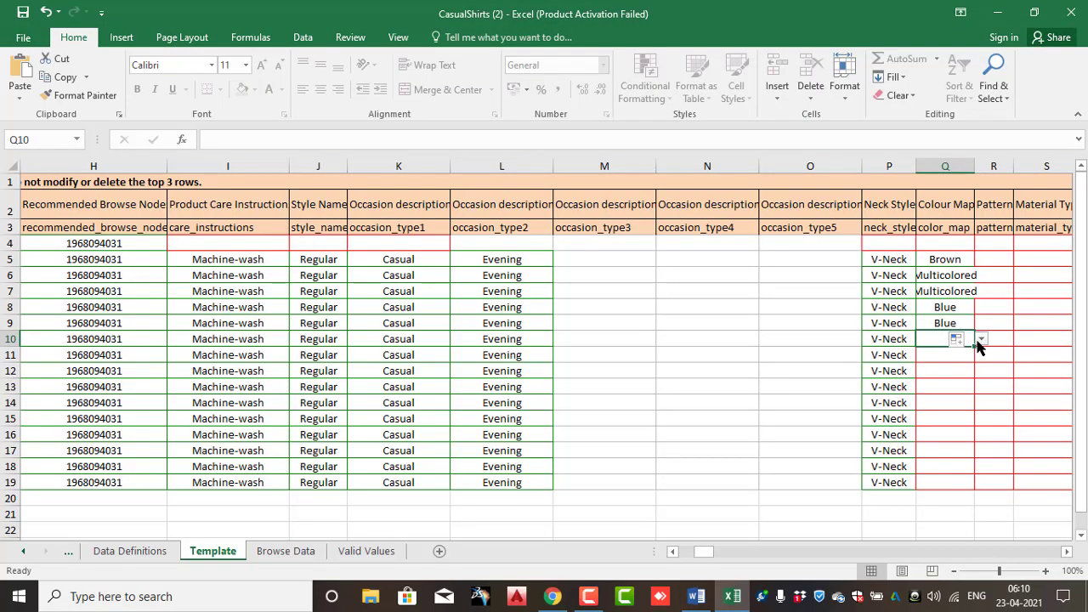
left_click(980, 339)
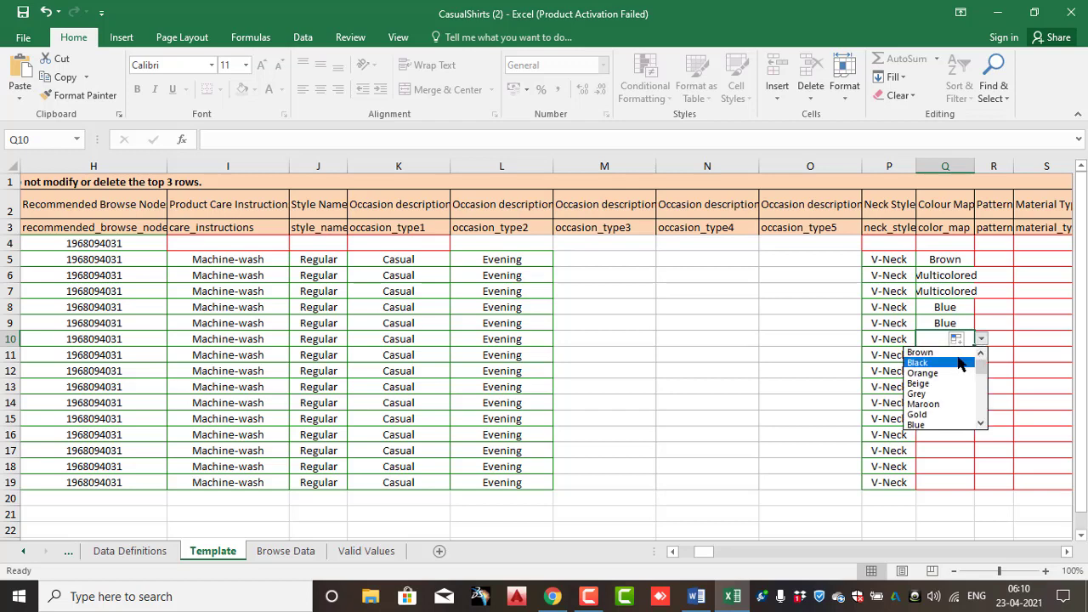
left_click(956, 353)
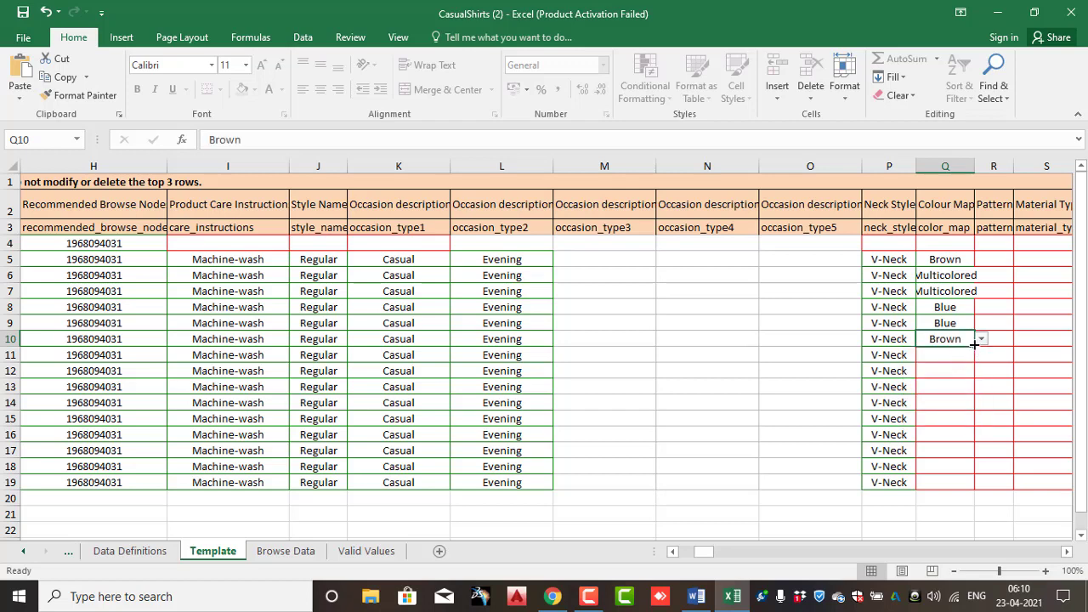
left_click_drag(975, 344, 969, 357)
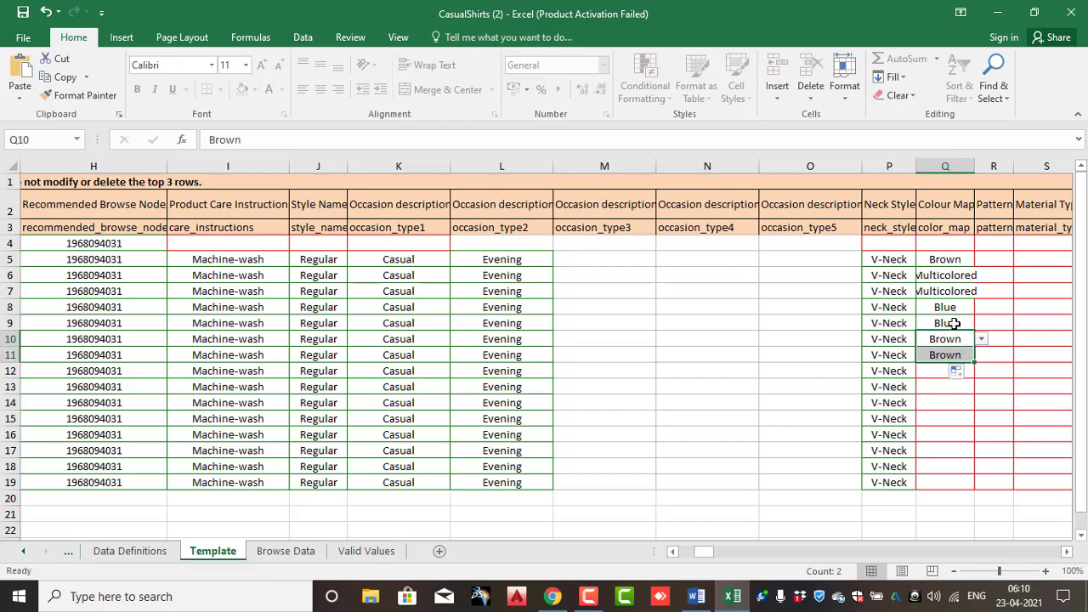
left_click(963, 326)
left_click_drag(974, 330, 972, 360)
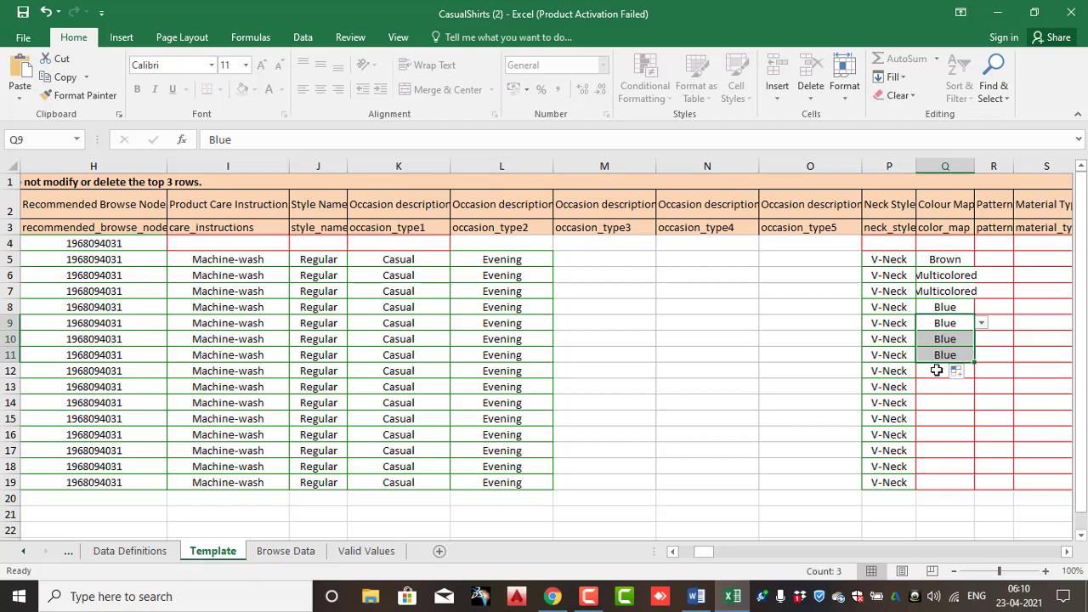
left_click(936, 370)
Set Q12 to Orange and Q13 to Red based on the Word product list
key("alt+Tab")
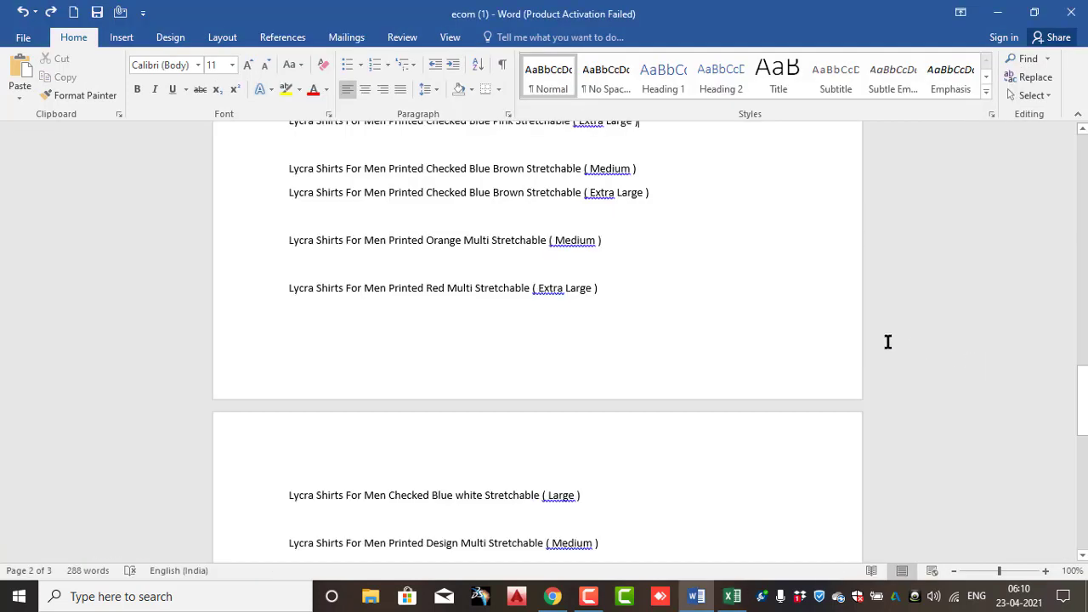
scroll(767, 317, "down", 2)
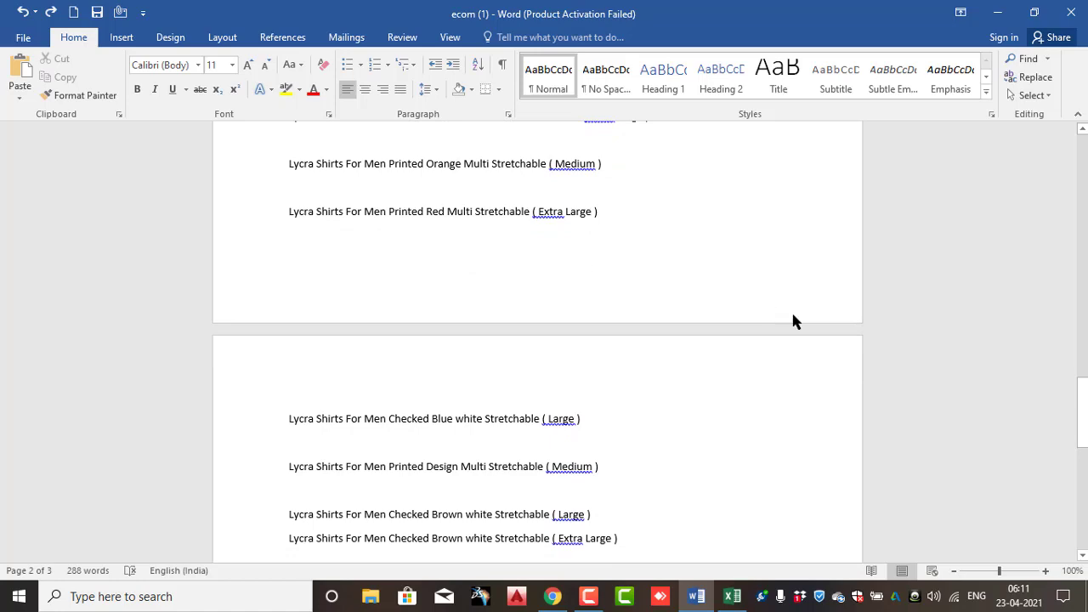
key("alt+Tab")
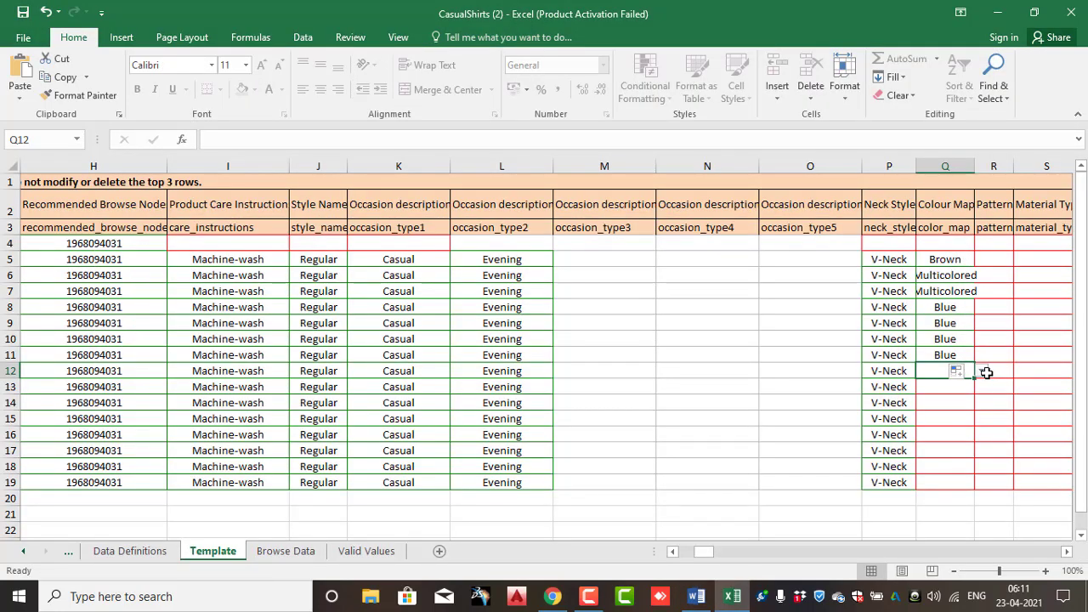
left_click(981, 371)
left_click(952, 401)
left_click(958, 389)
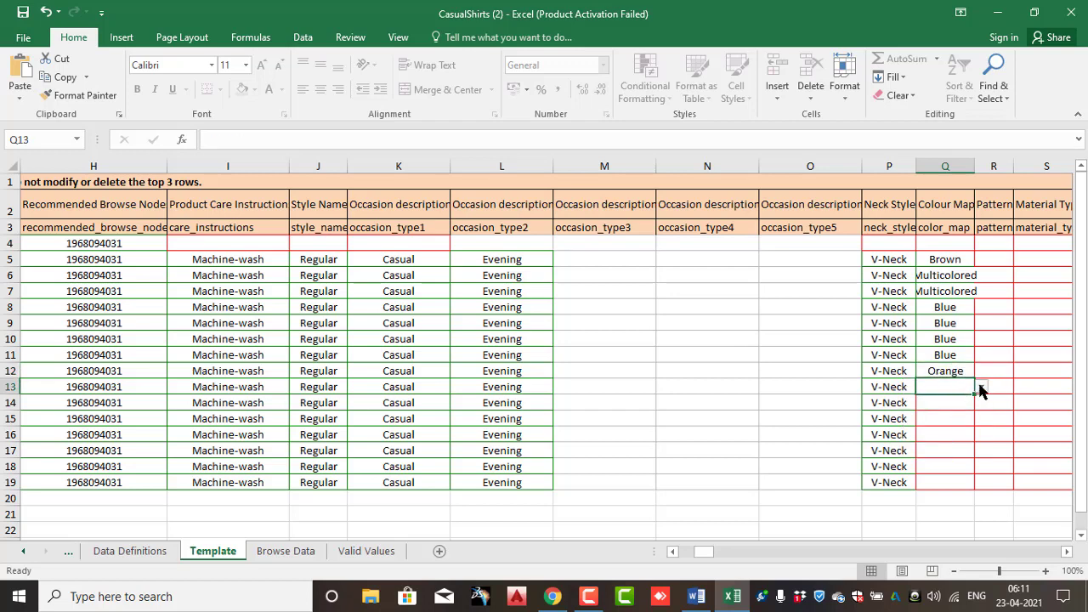
left_click(981, 387)
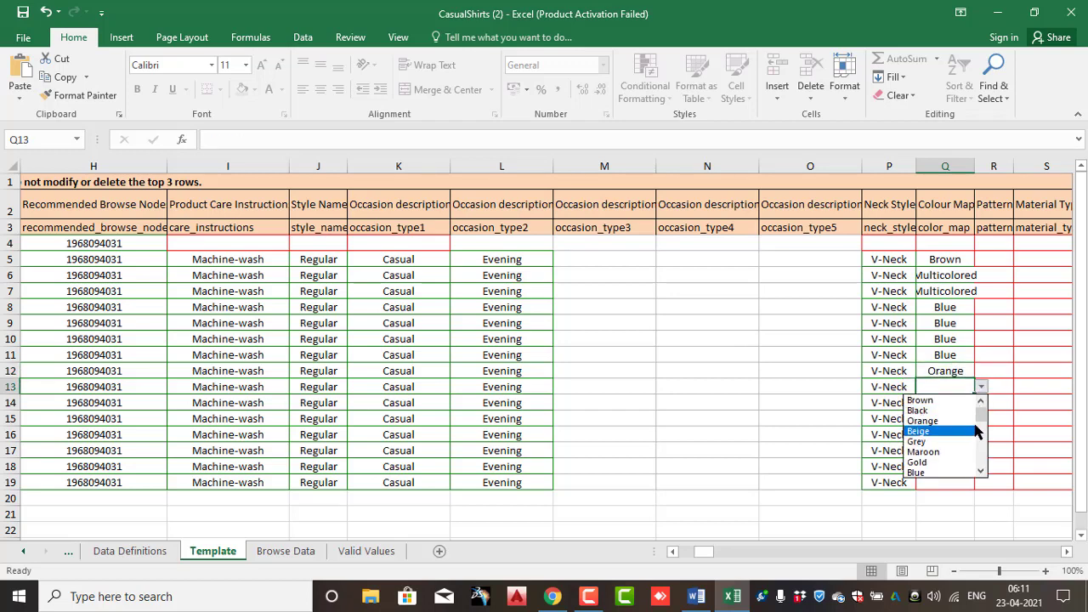
left_click_drag(981, 413, 981, 423)
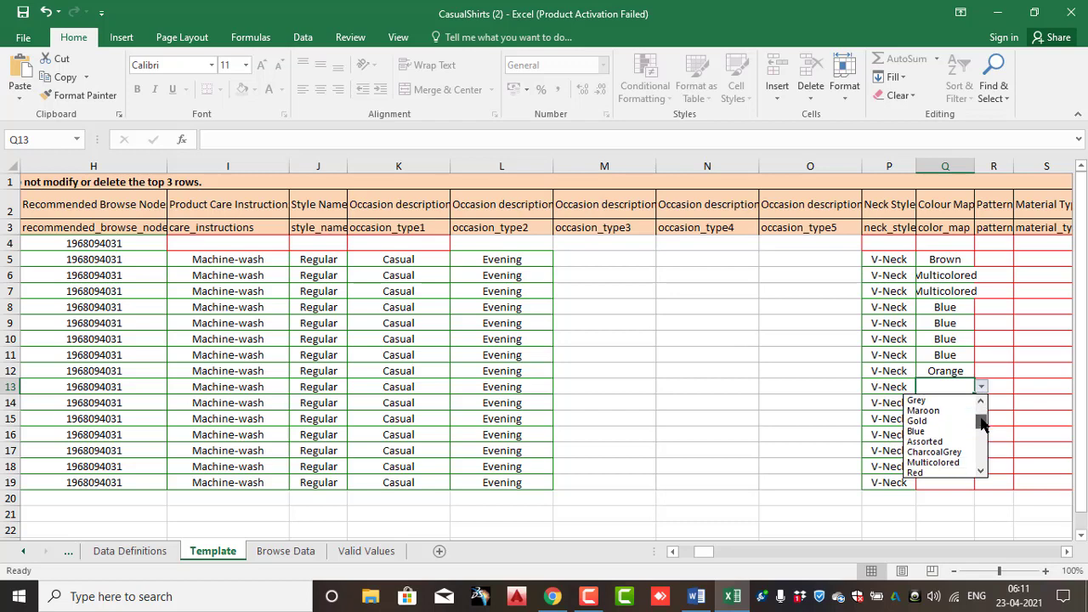
left_click(952, 473)
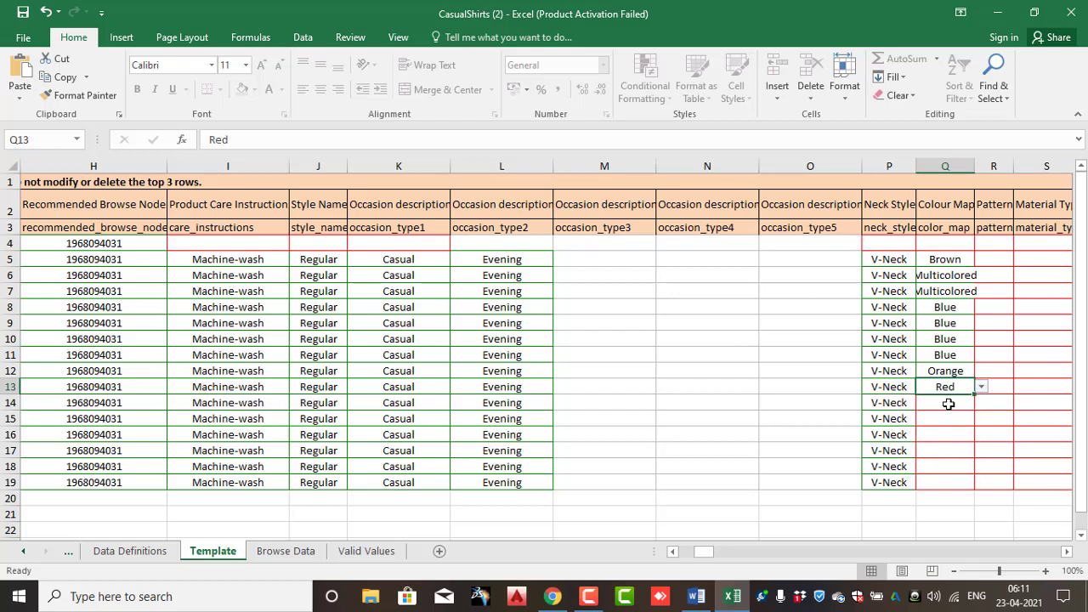
Set Q14 to Blue and Q15 to Multicolored after checking further products in Word
key("alt+Tab")
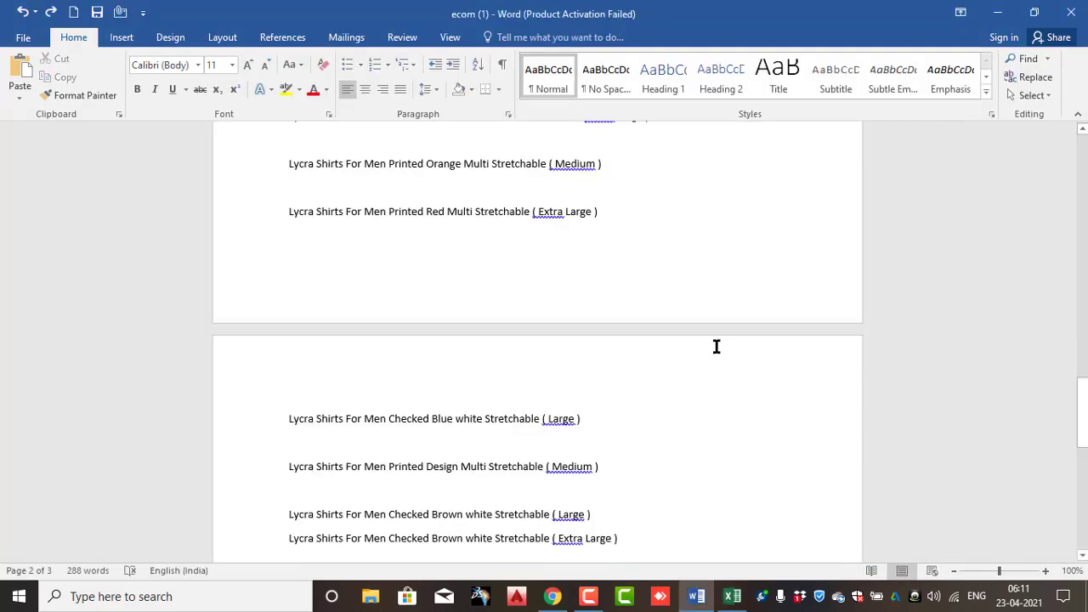
scroll(717, 346, "down", 1)
scroll(716, 346, "down", 2)
scroll(717, 346, "down", 2)
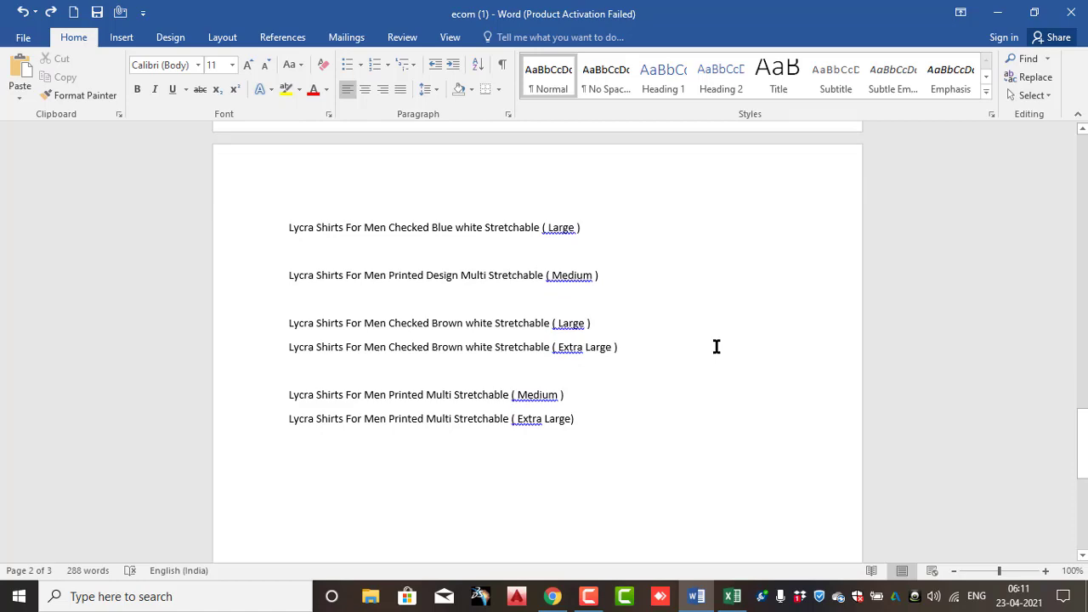
key("alt+Tab")
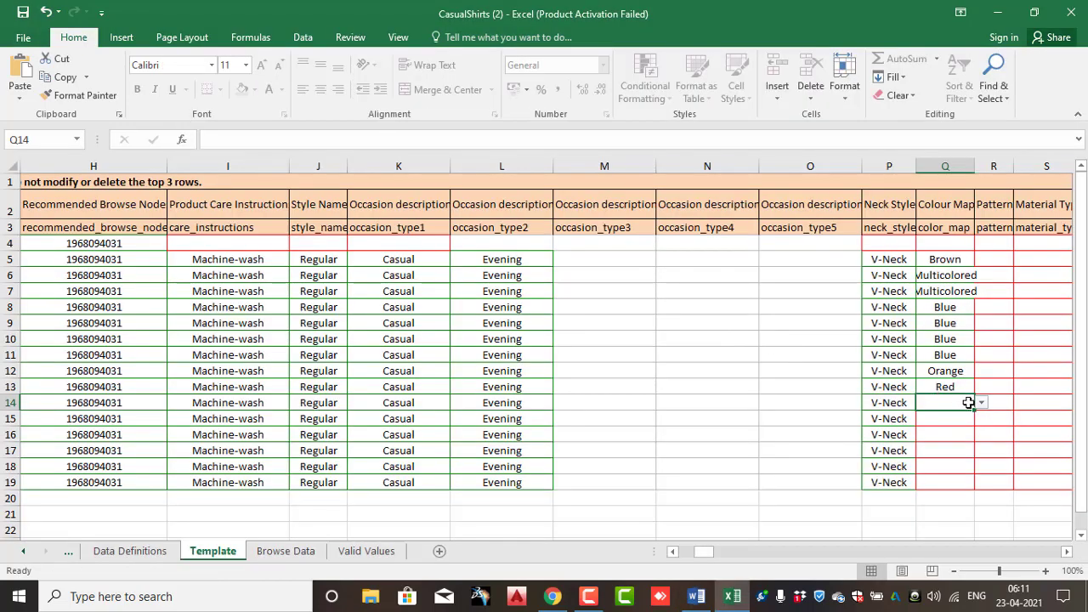
left_click(980, 402)
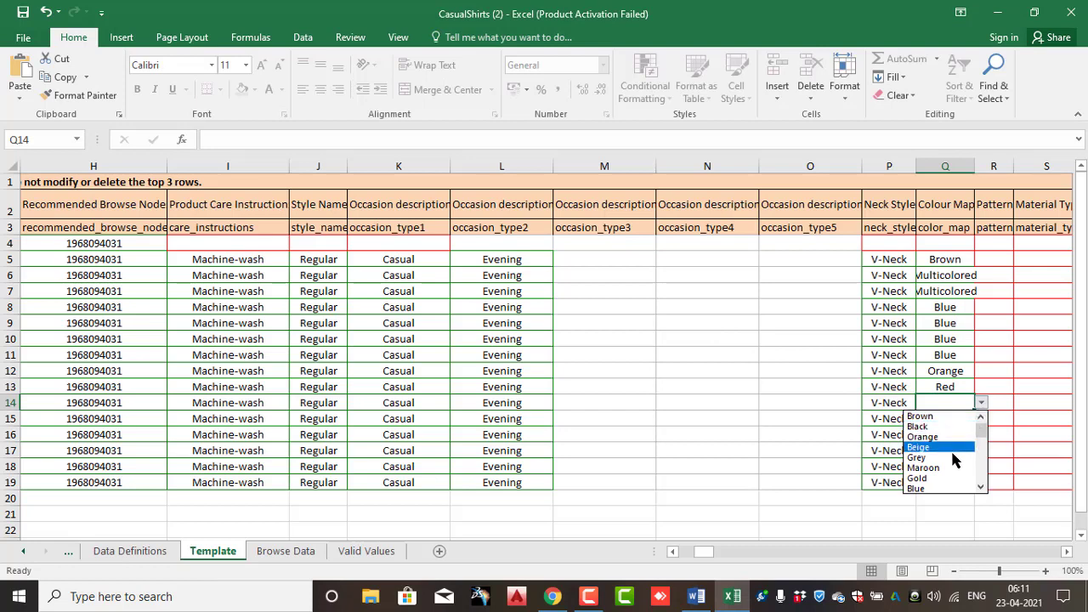
left_click(942, 488)
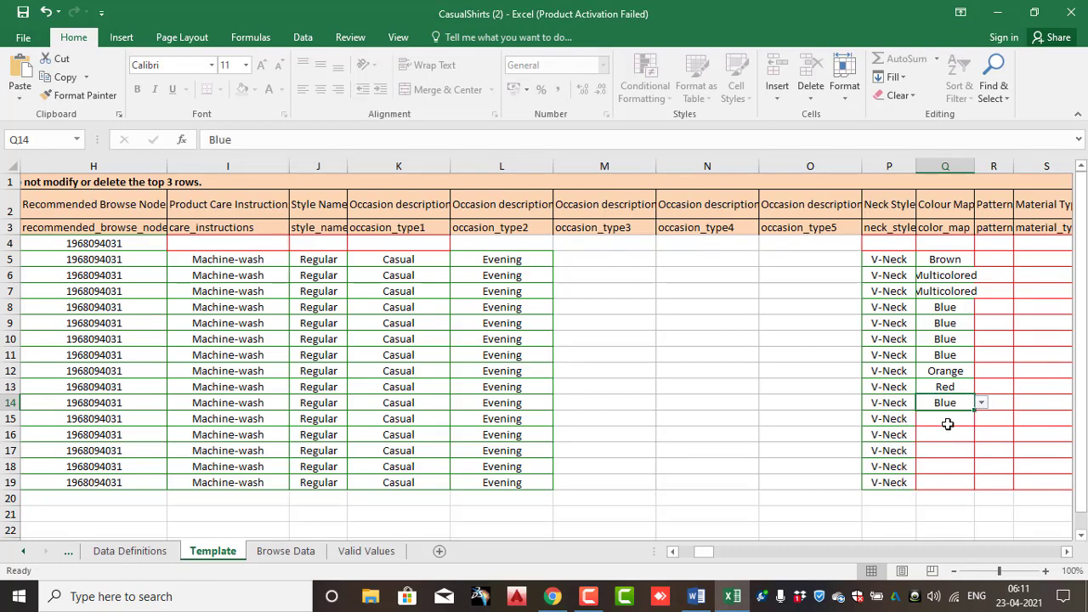
left_click(947, 422)
left_click(981, 418)
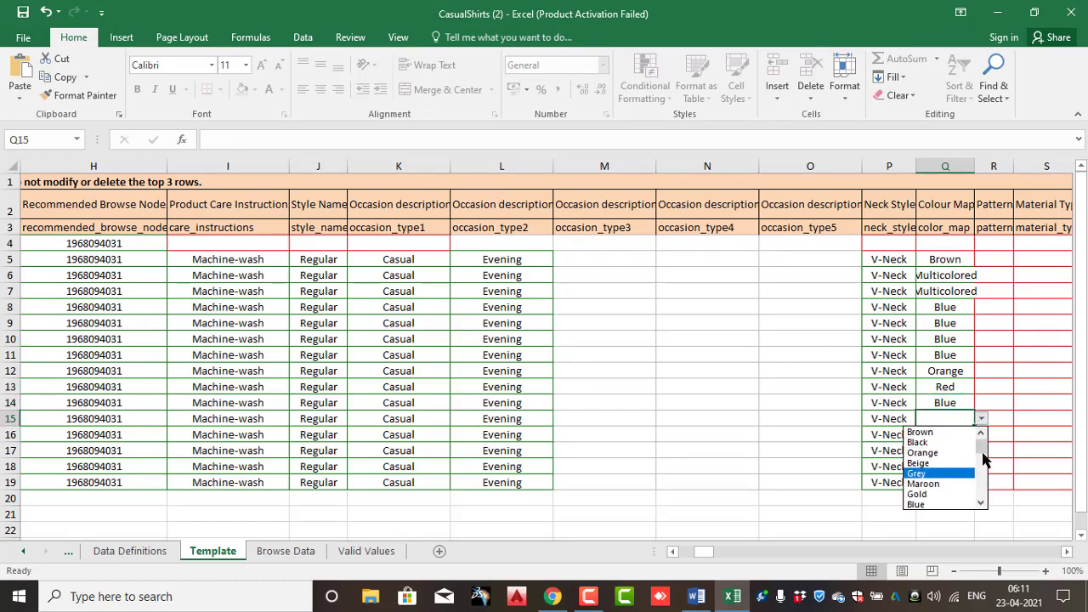
left_click_drag(984, 451, 984, 465)
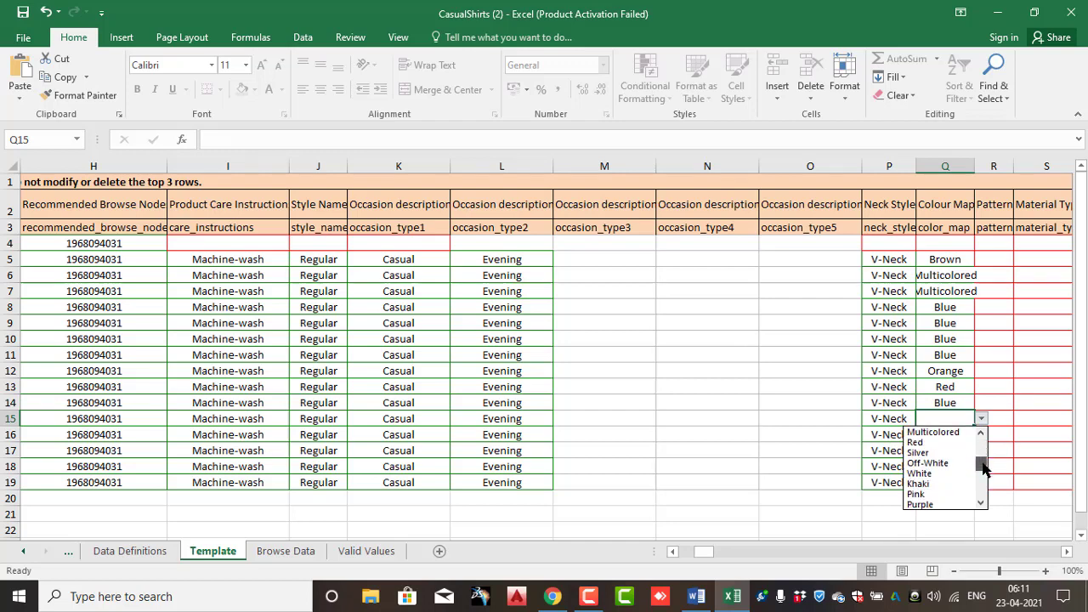
left_click(945, 432)
Set Q16 to Brown and copy it down into Q17
key("alt+Tab")
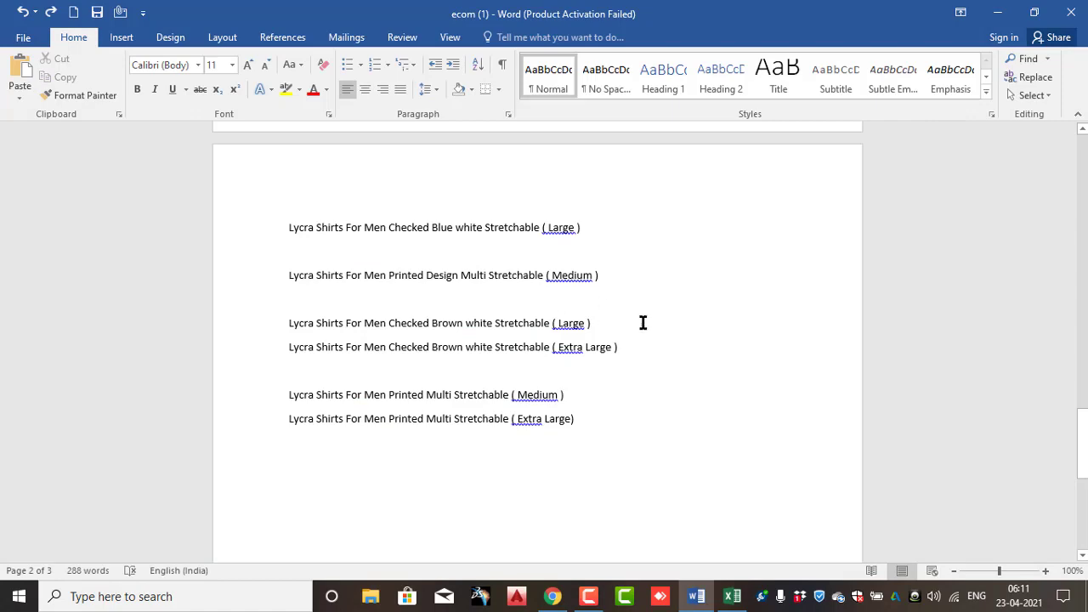
key("alt+Tab")
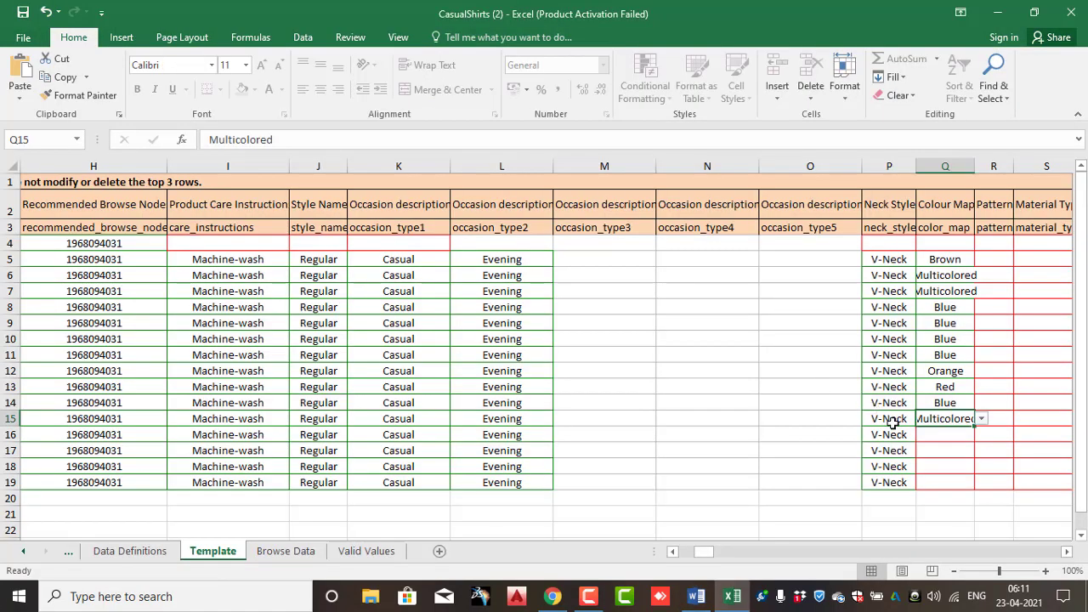
left_click(939, 439)
left_click(981, 436)
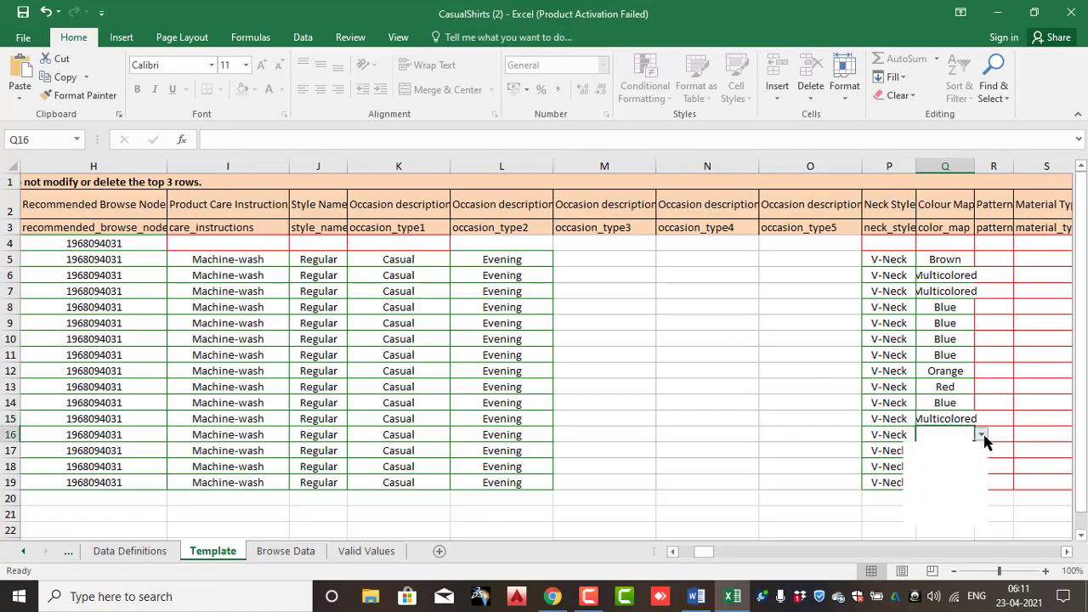
left_click(970, 451)
left_click_drag(975, 441, 976, 460)
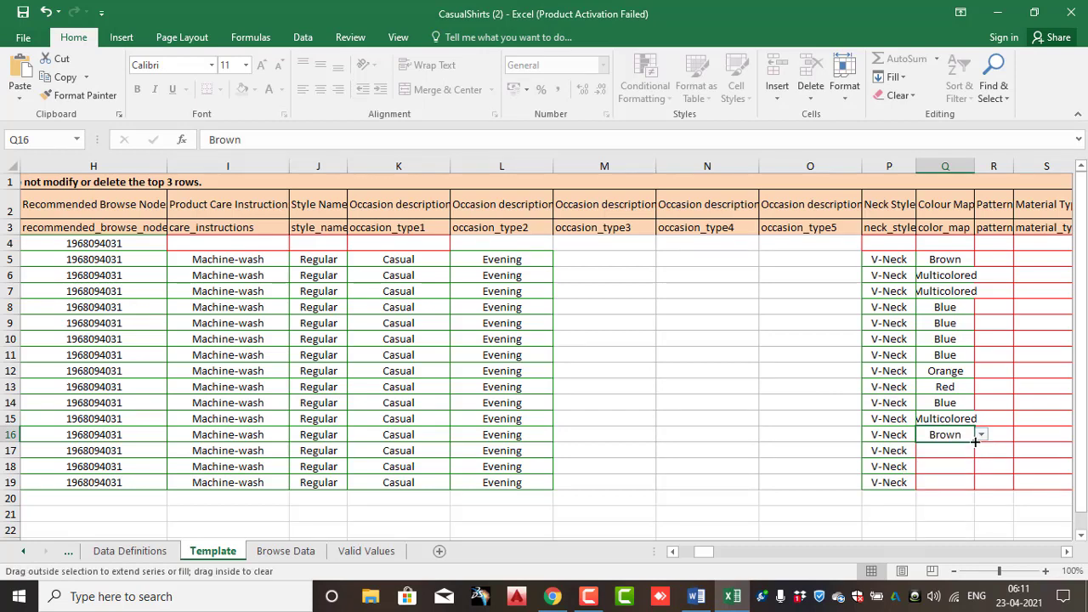
Set Q18 to Multicolored and copy it down into Q19
key("alt+Tab")
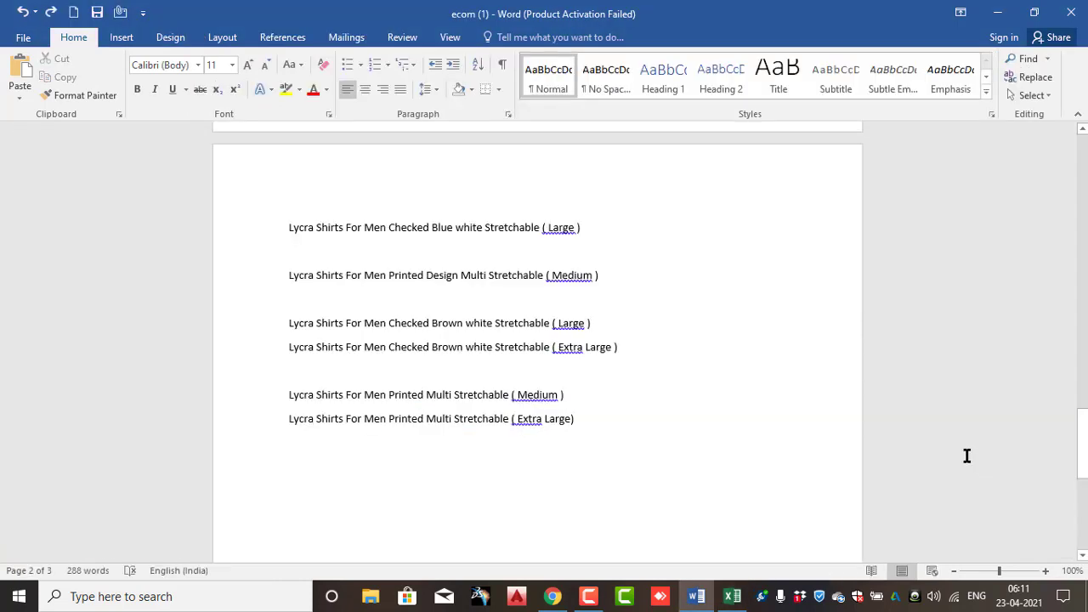
key("alt+Tab")
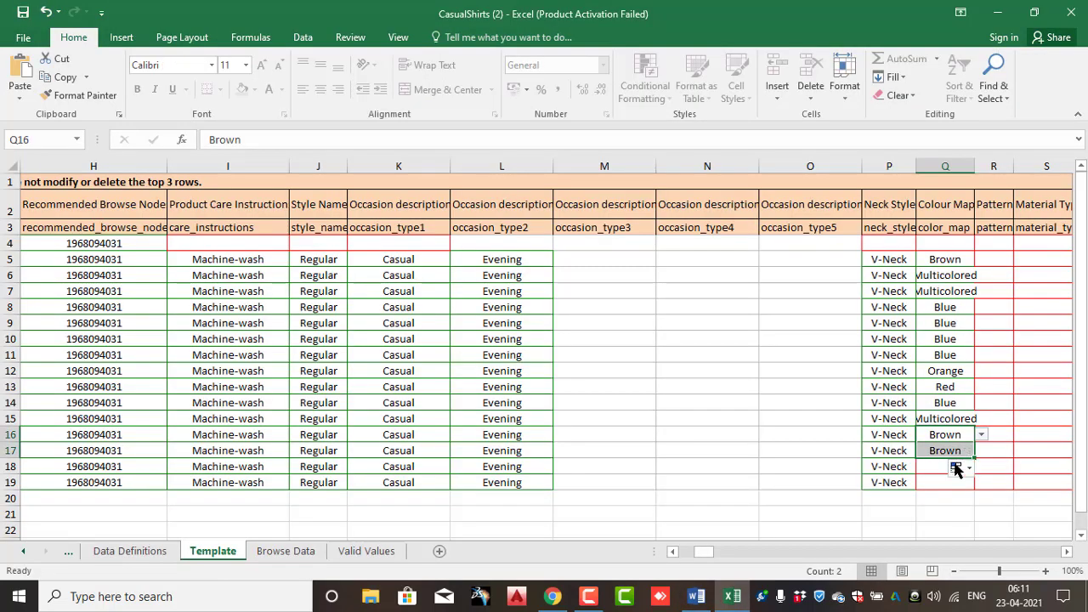
left_click(973, 467)
left_click(981, 467)
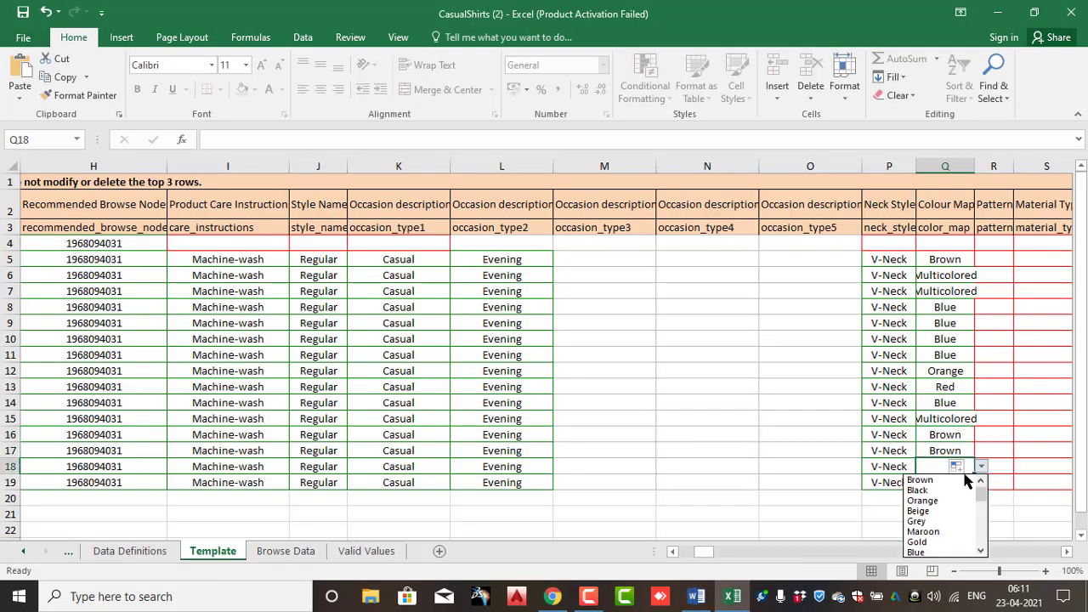
left_click_drag(981, 495, 980, 506)
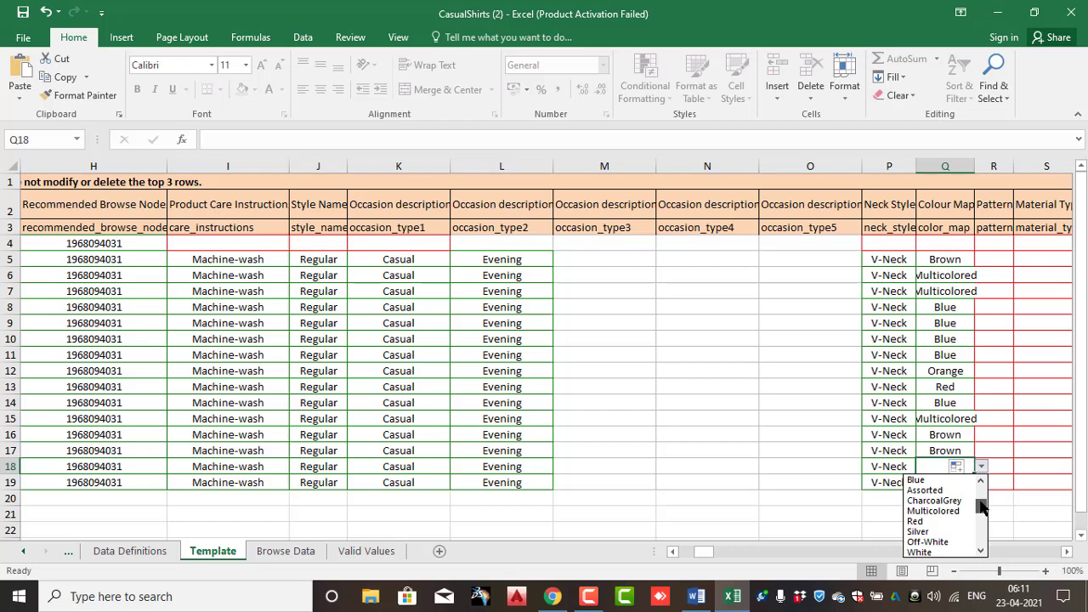
left_click(950, 511)
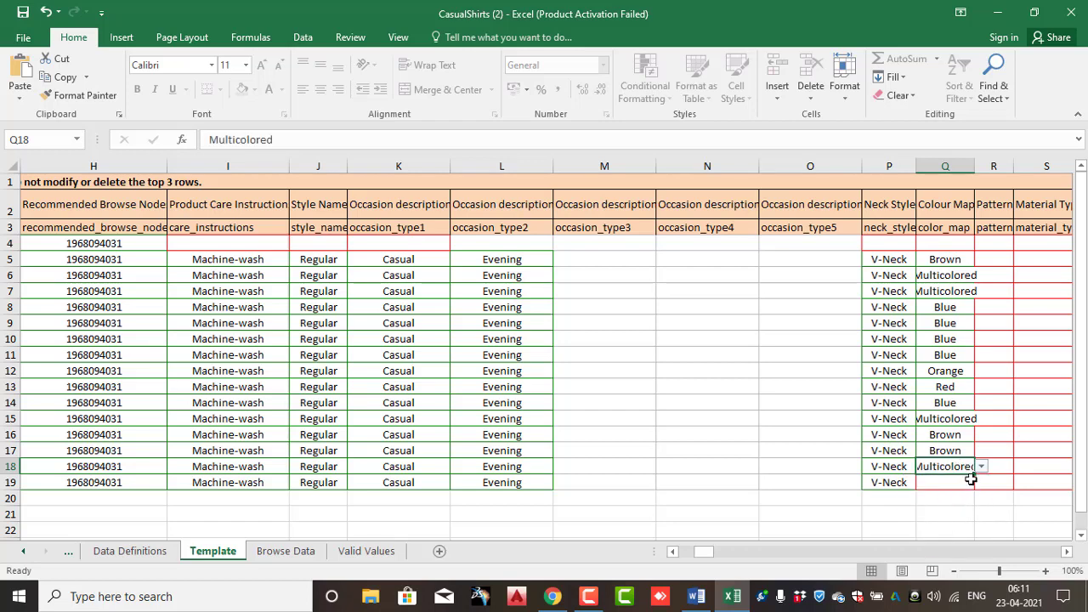
left_click(978, 469)
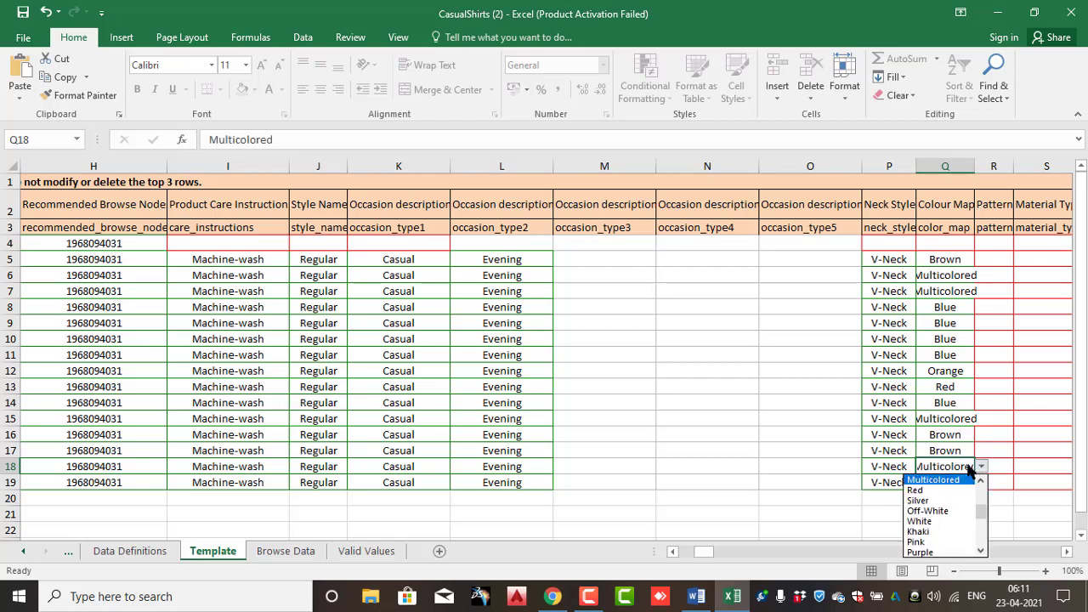
left_click(976, 467)
left_click_drag(974, 474, 974, 488)
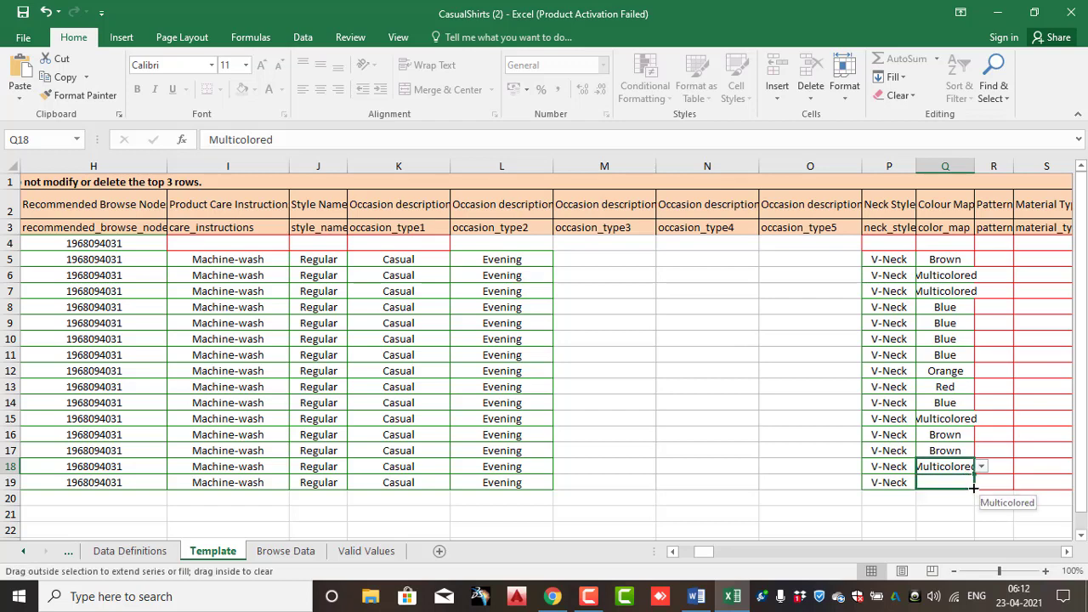
left_click(991, 260)
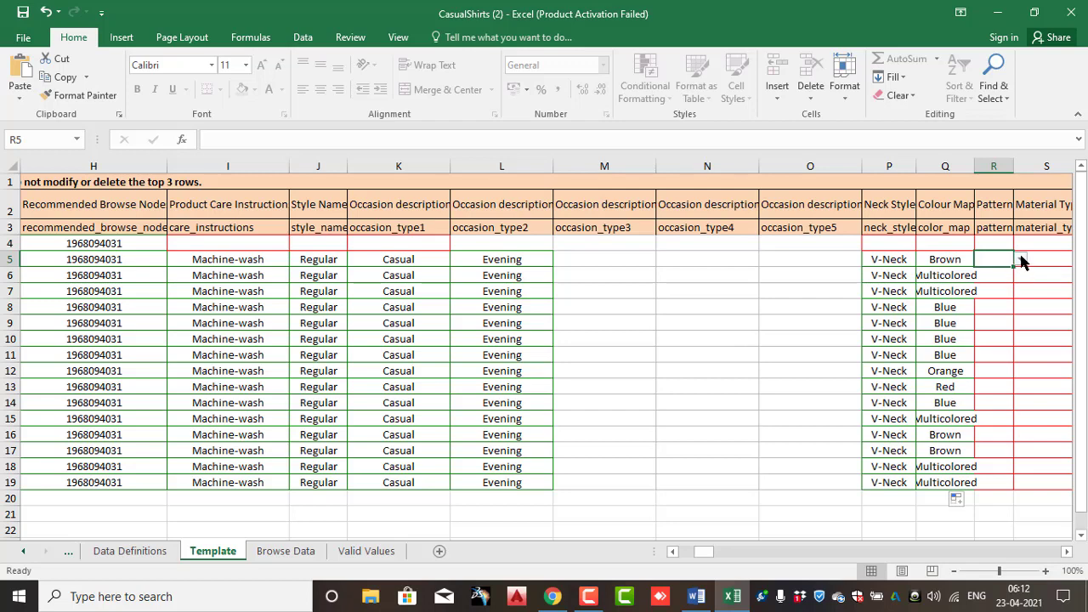
left_click(1020, 261)
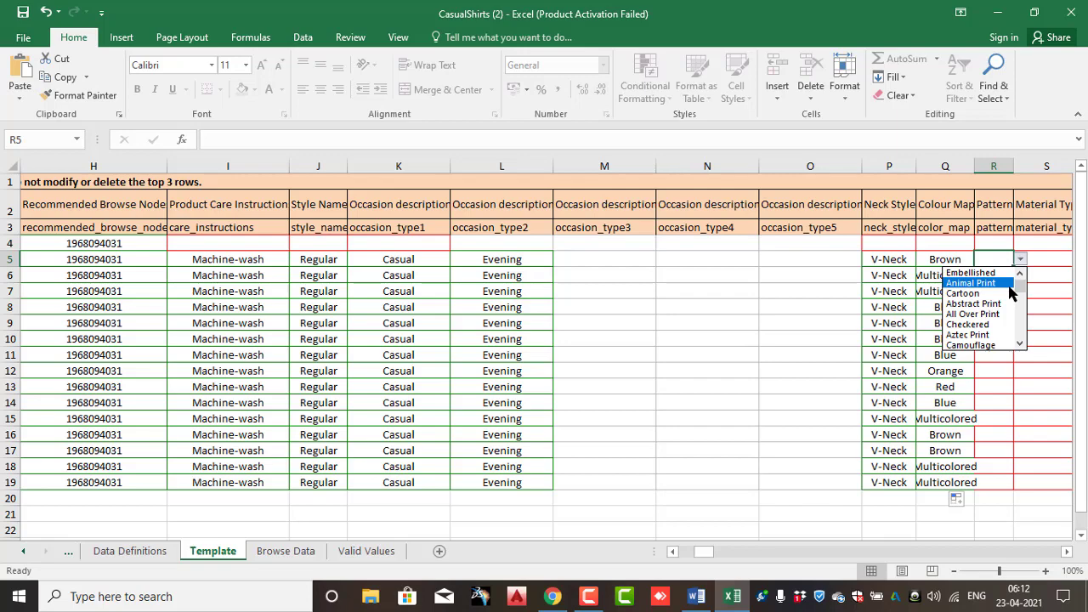
Switch to Word and scroll up to the earlier shirt titles and Dropbox links
left_click(697, 593)
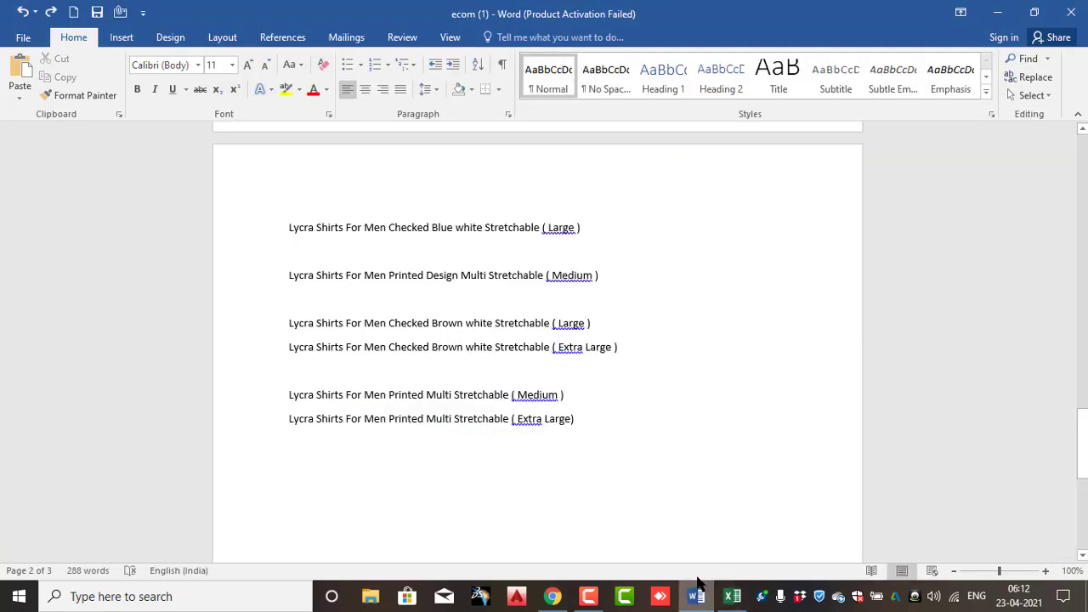
scroll(720, 385, "up", 5)
scroll(720, 387, "up", 5)
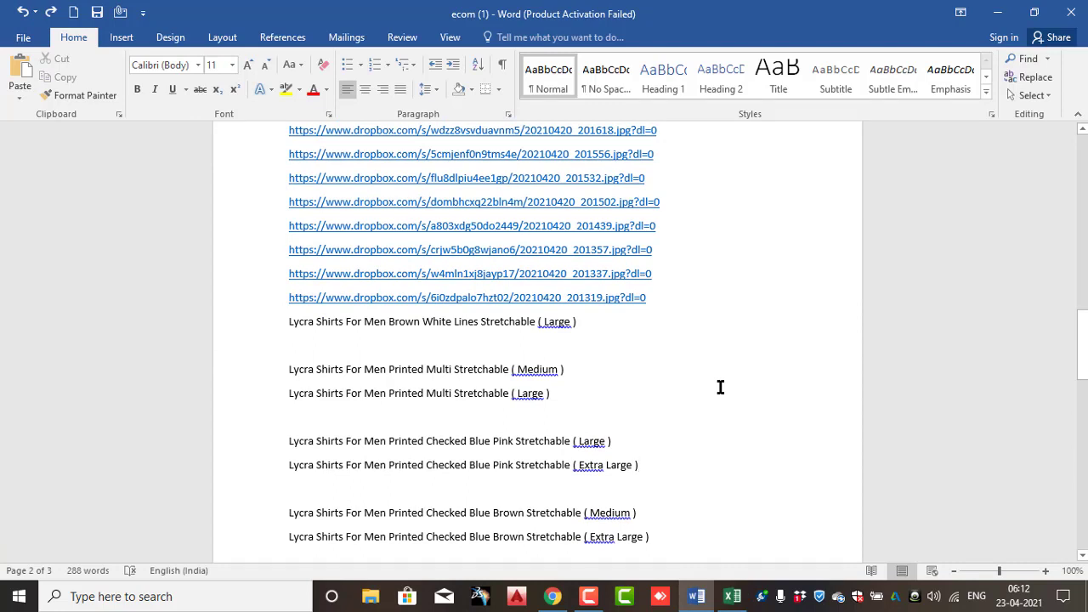
Back in the workbook, choose Striped as R5's pattern
left_click(731, 595)
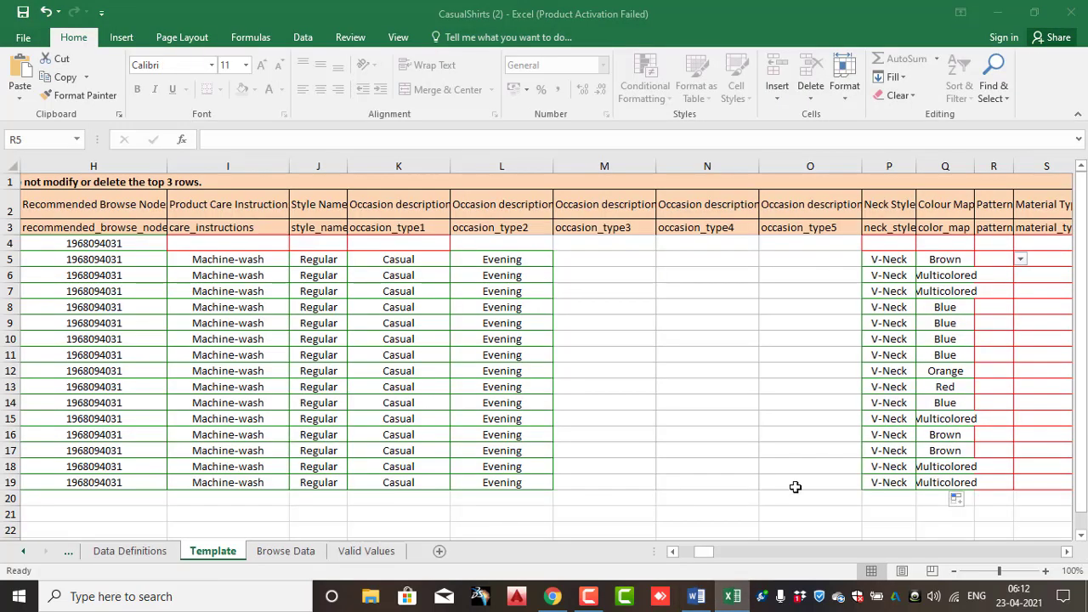
left_click(1020, 259)
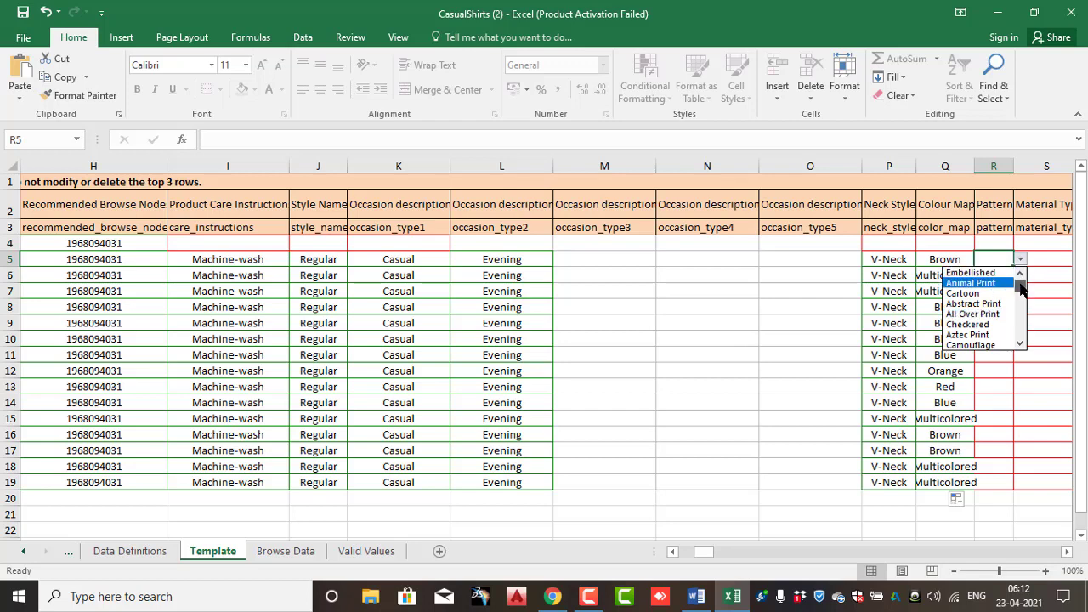
left_click_drag(1021, 289, 1023, 305)
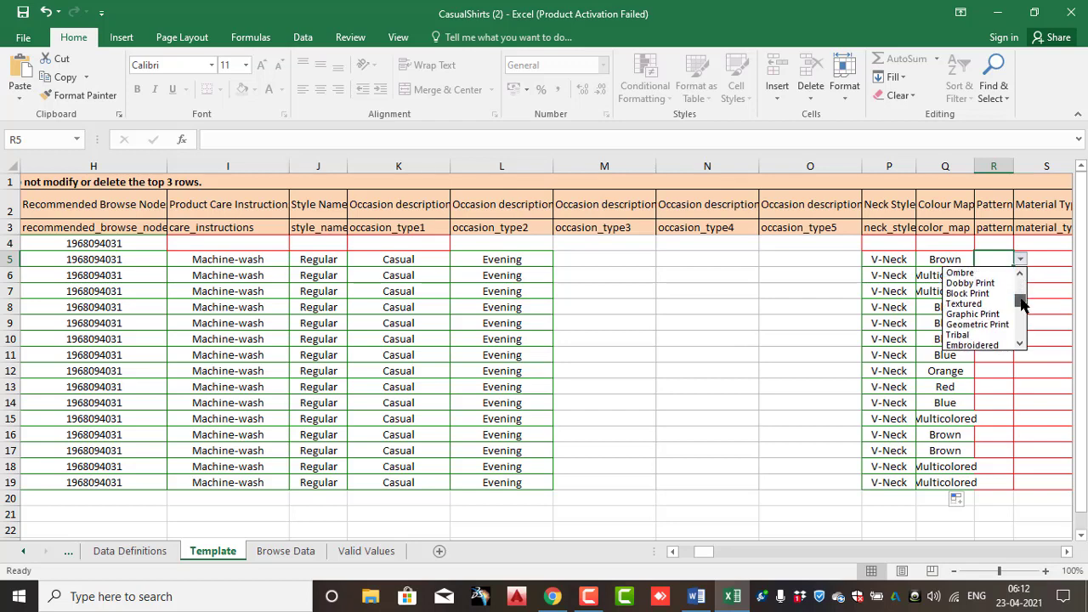
left_click_drag(1023, 305, 1020, 330)
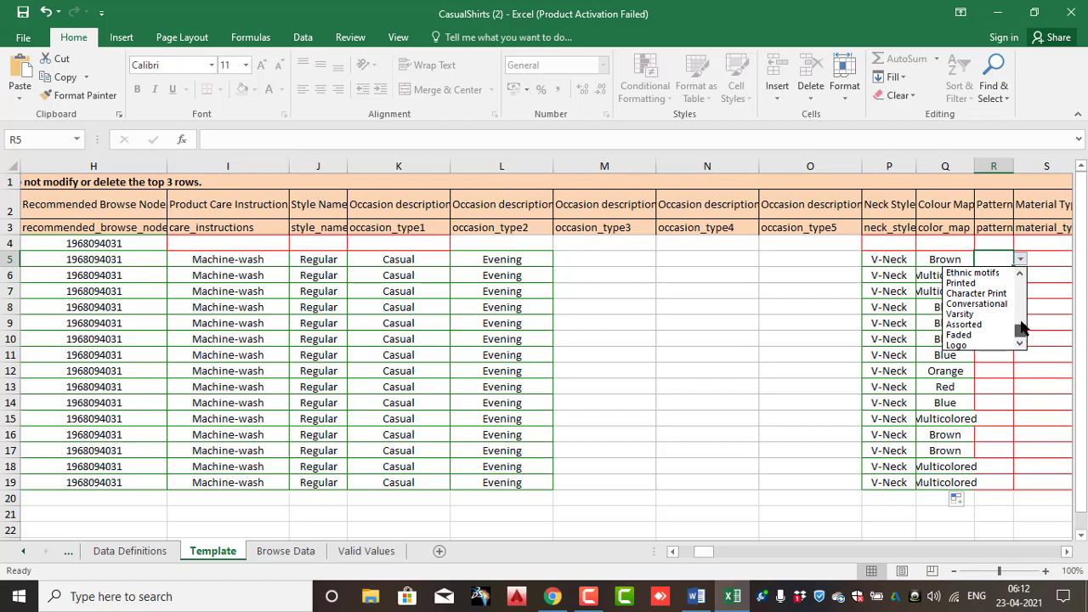
left_click_drag(1023, 334, 1025, 293)
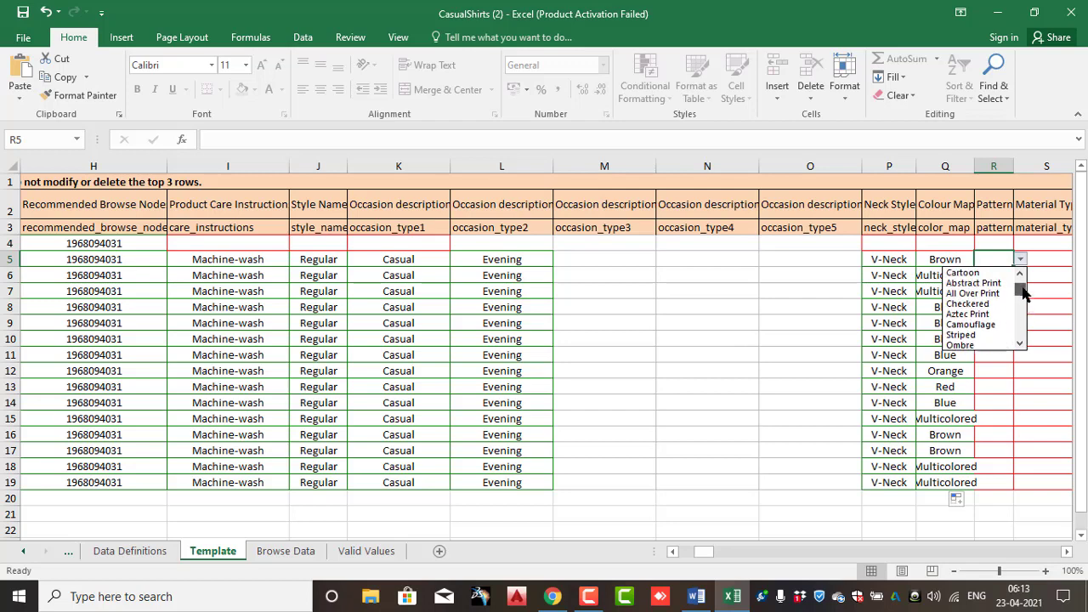
left_click_drag(1024, 293, 1025, 295)
left_click(1005, 304)
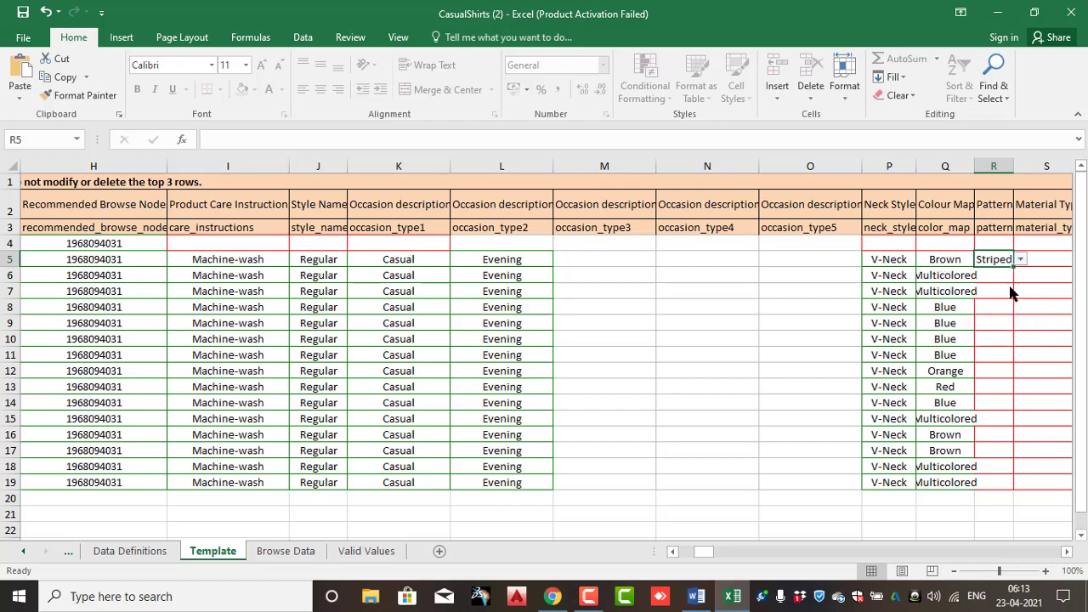
Set R6's pattern to Printed and copy it down into R7
left_click(1012, 277)
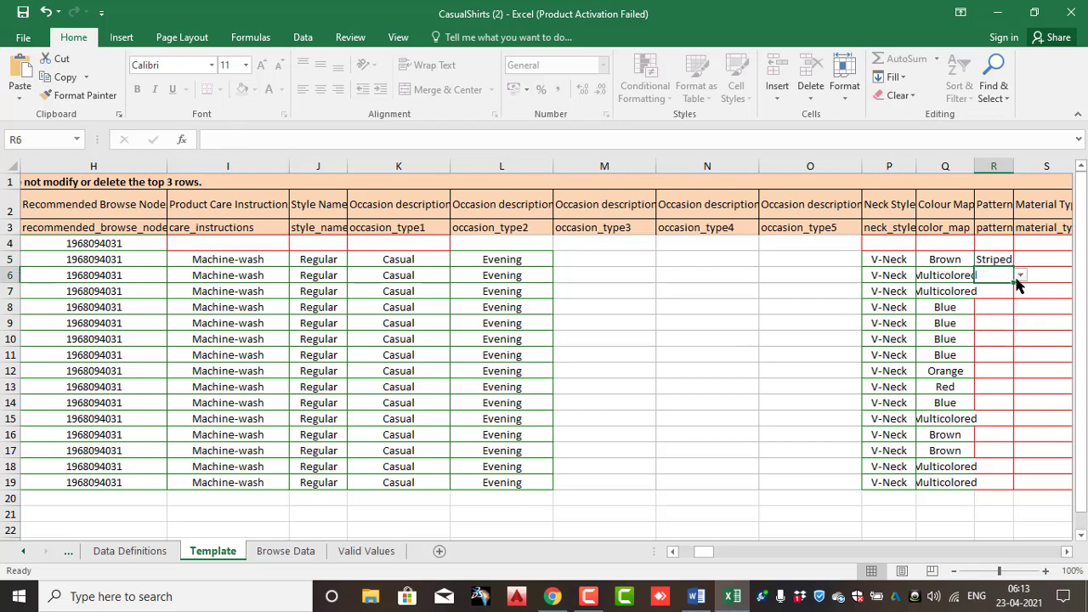
left_click(1021, 275)
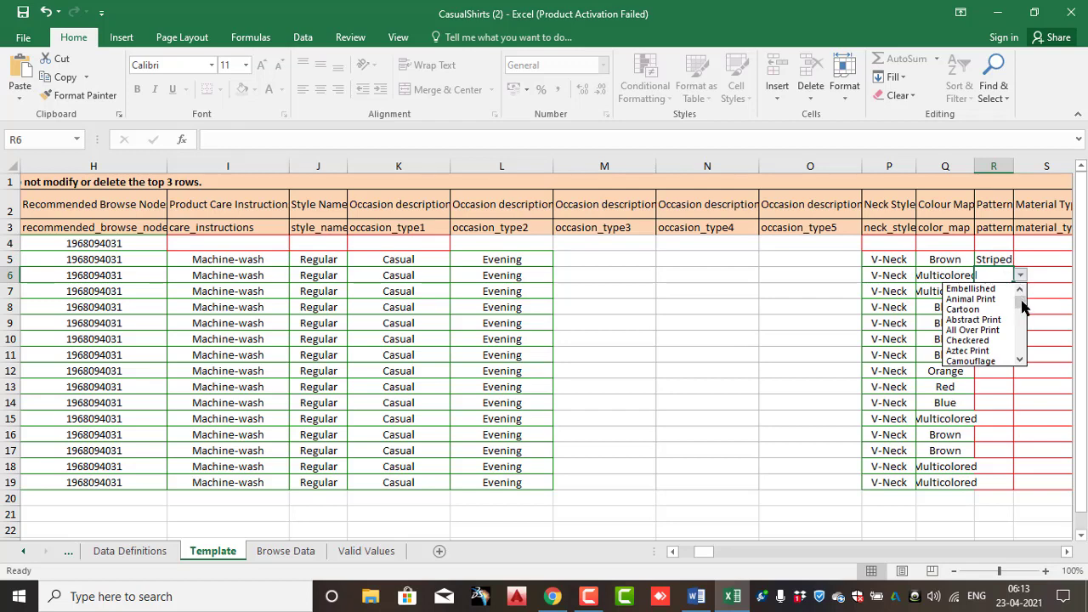
left_click_drag(1023, 307, 1022, 341)
left_click(1005, 341)
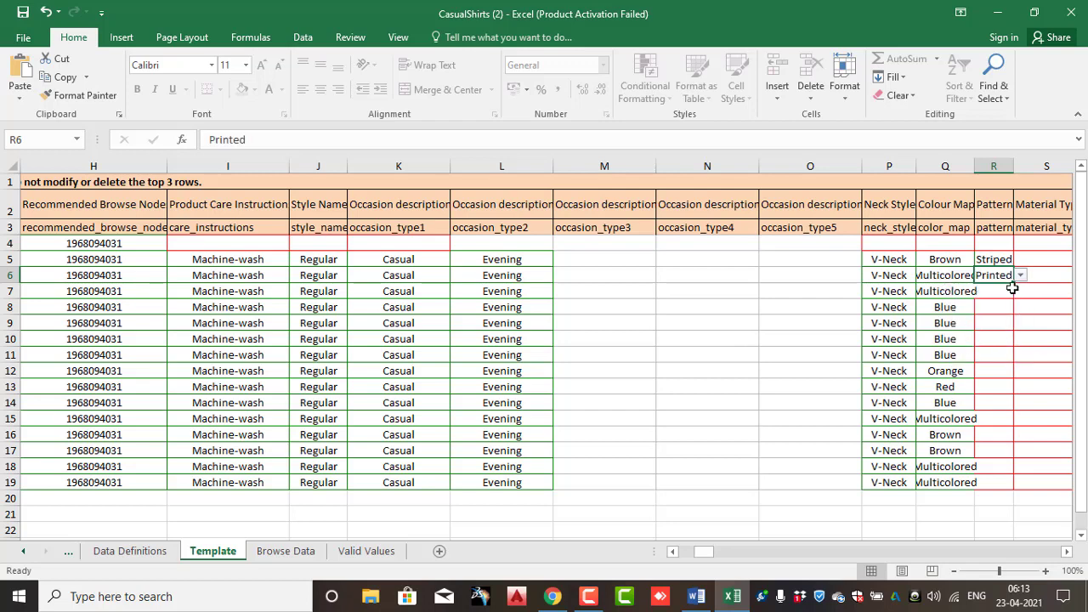
left_click_drag(1014, 285, 1014, 297)
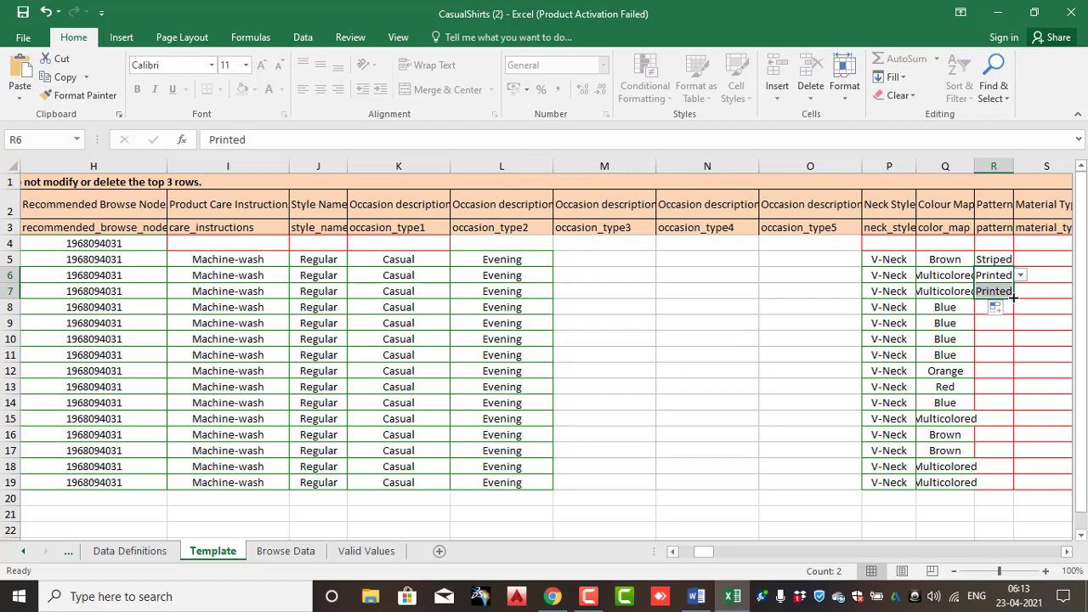
Set R8's pattern to Checkered and fill it down through R11
left_click(1017, 309)
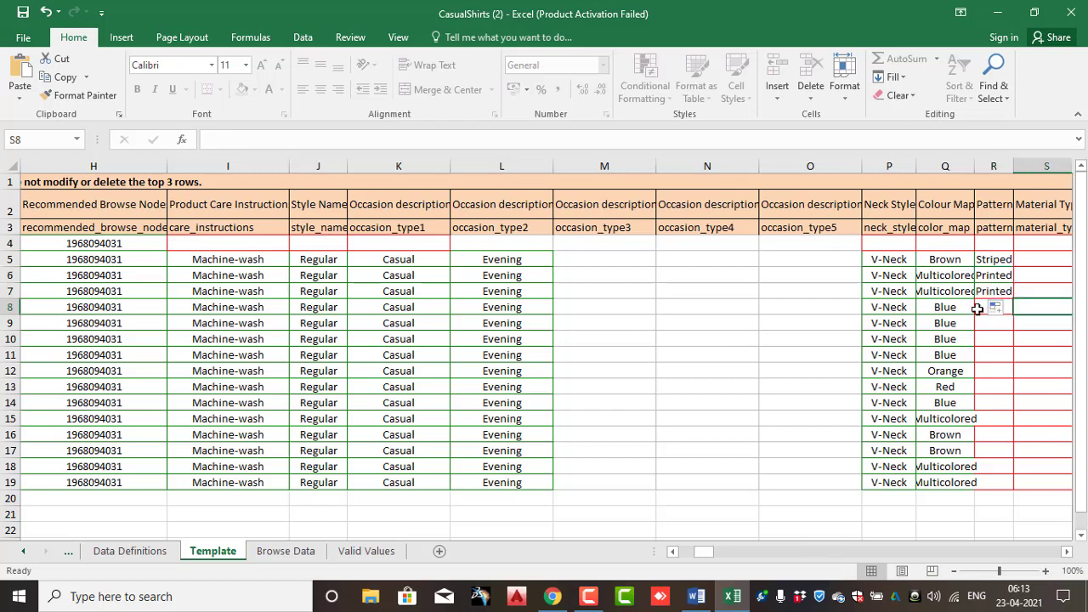
left_click(986, 308)
left_click(1020, 308)
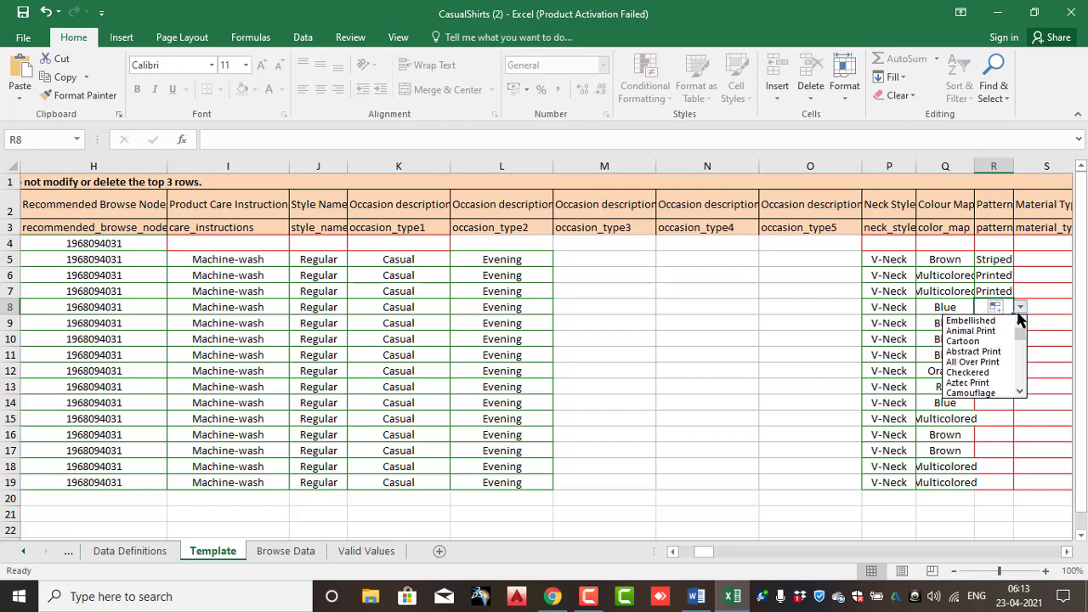
mouse_move(1019, 340)
scroll(1018, 336, "down", 1)
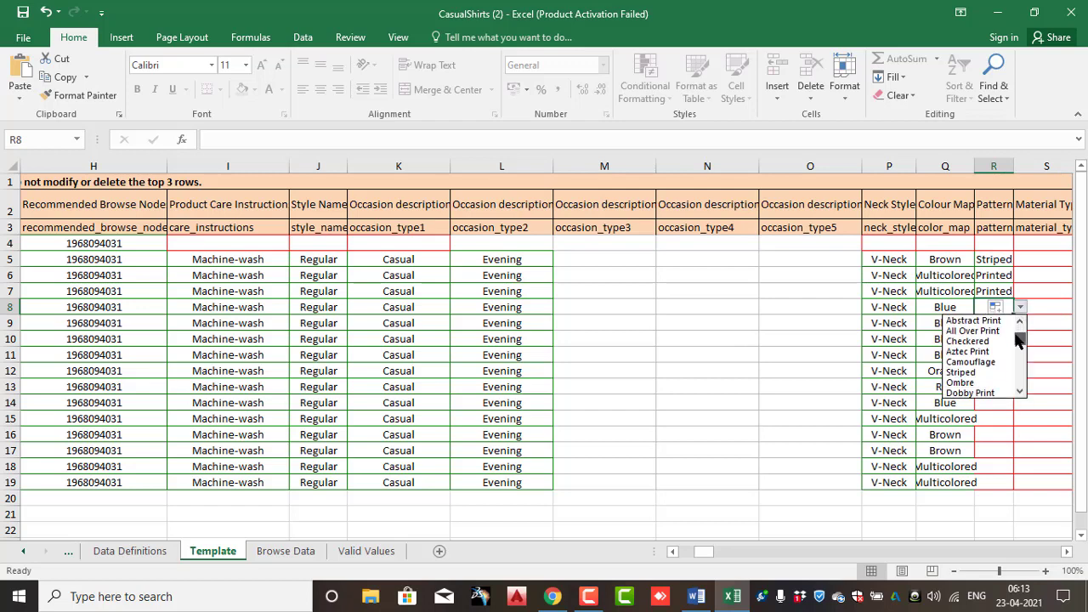
left_click(998, 342)
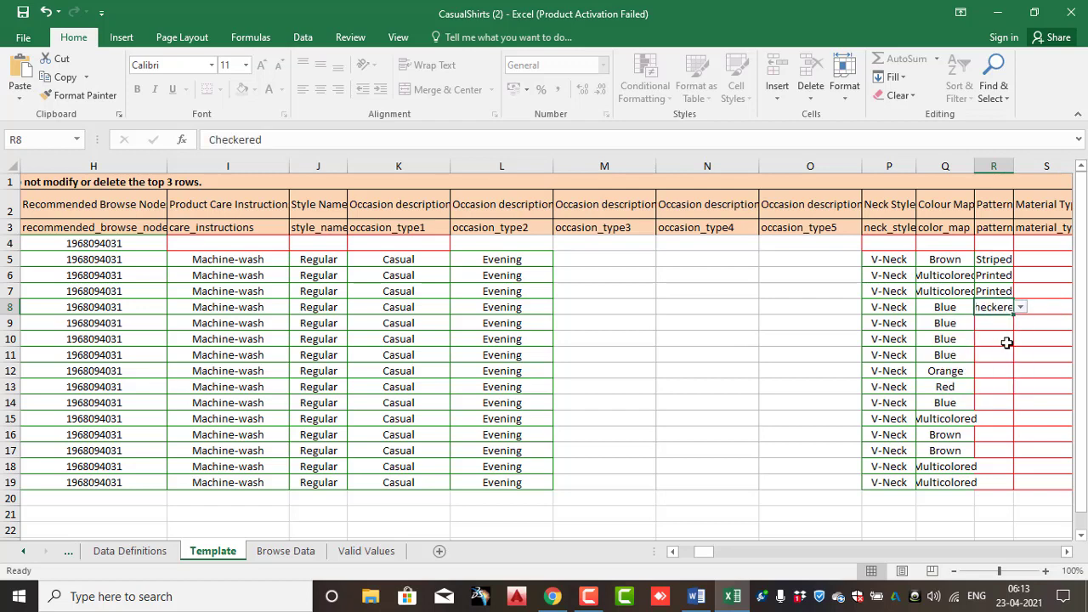
left_click_drag(1013, 312, 1012, 360)
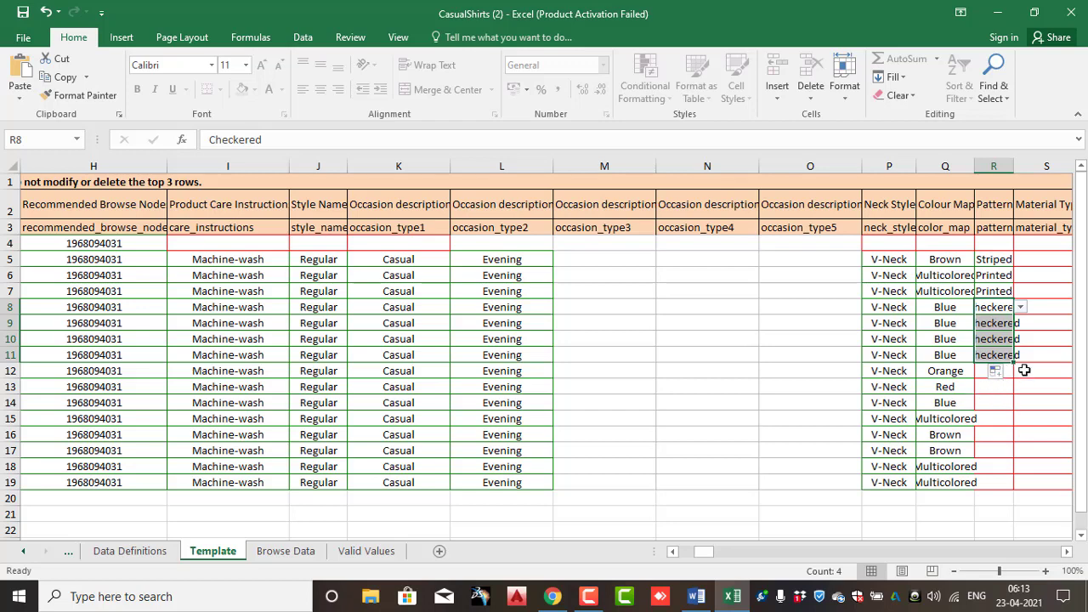
left_click(1024, 371)
Choose Printed for R12 and copy it down into R13
left_click(977, 371)
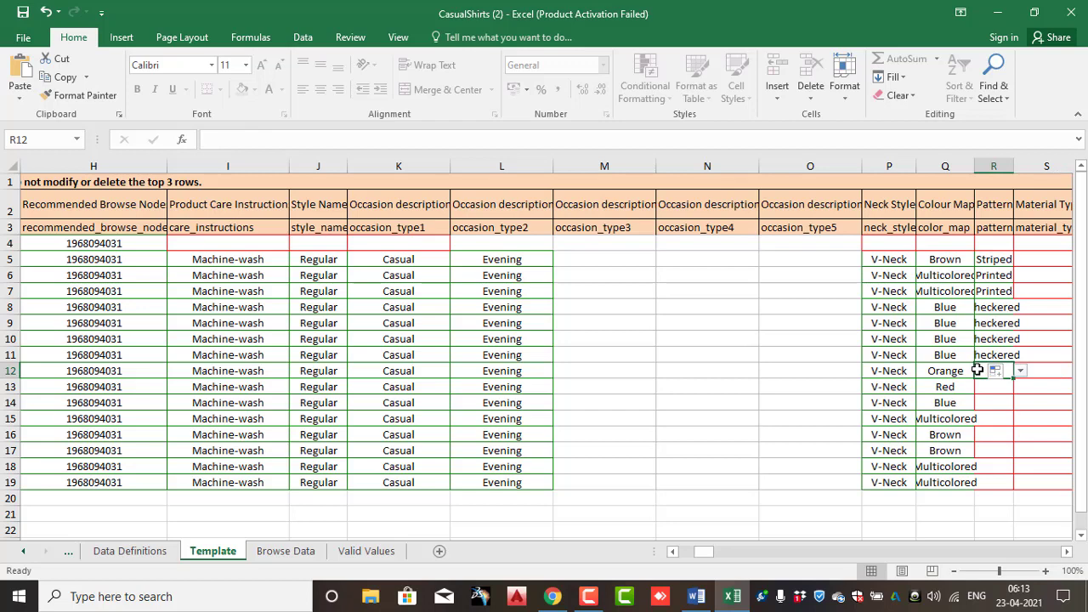
left_click(1021, 371)
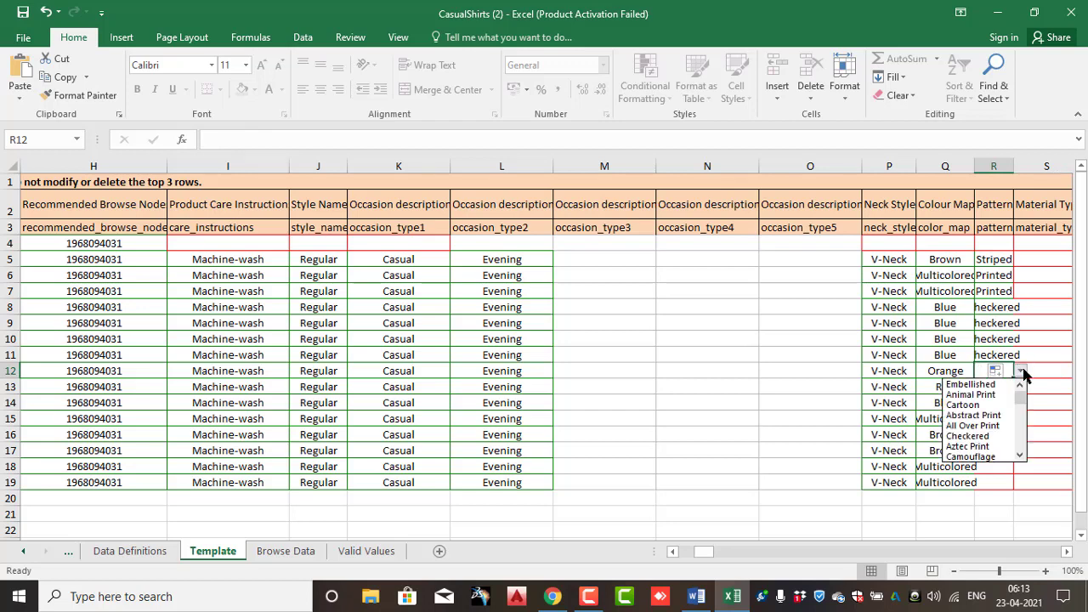
left_click_drag(1021, 398, 1021, 433)
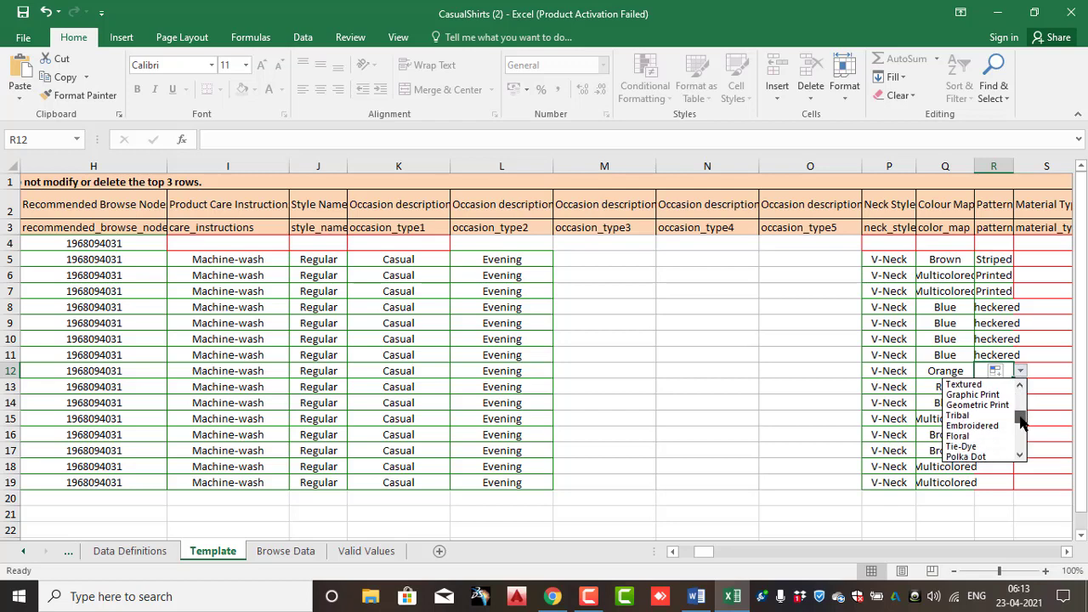
left_click_drag(1021, 434, 1026, 448)
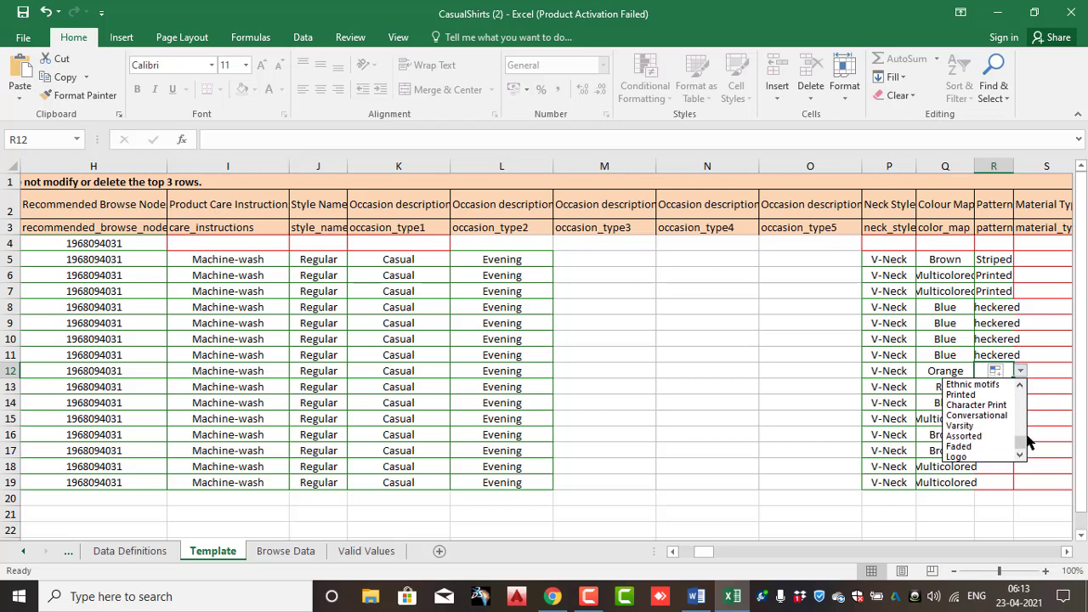
left_click(999, 395)
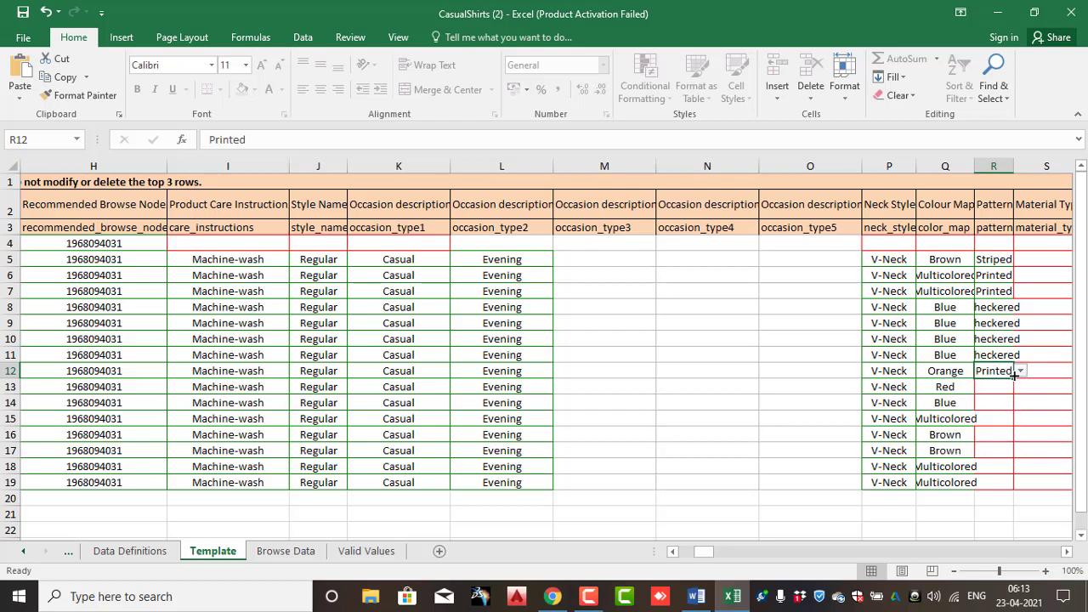
left_click_drag(1015, 383, 1014, 391)
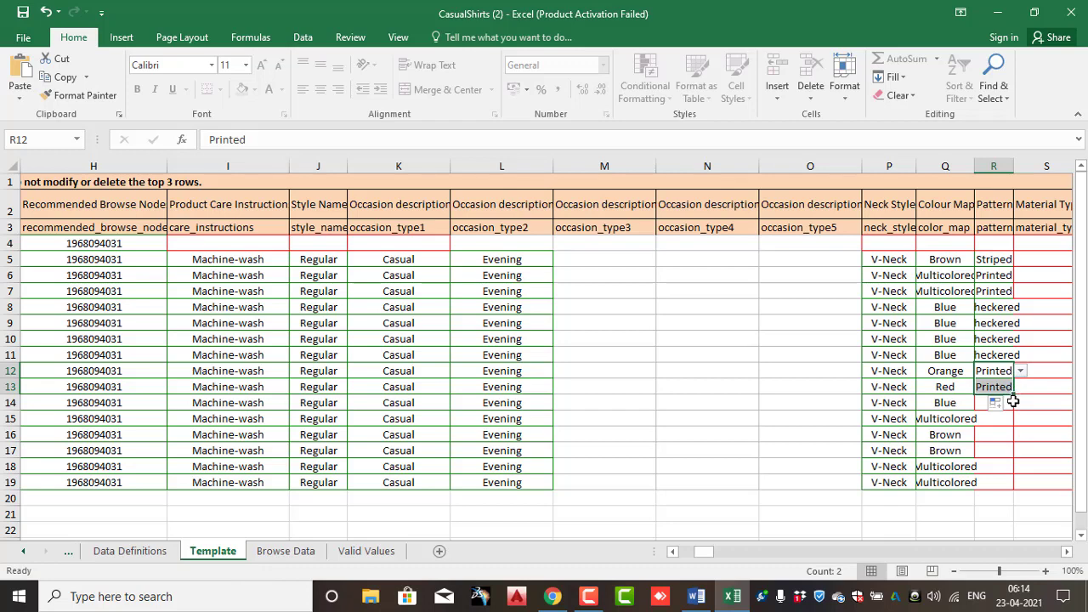
Set R14's pattern to Checkered and R15's to Printed
left_click(1012, 404)
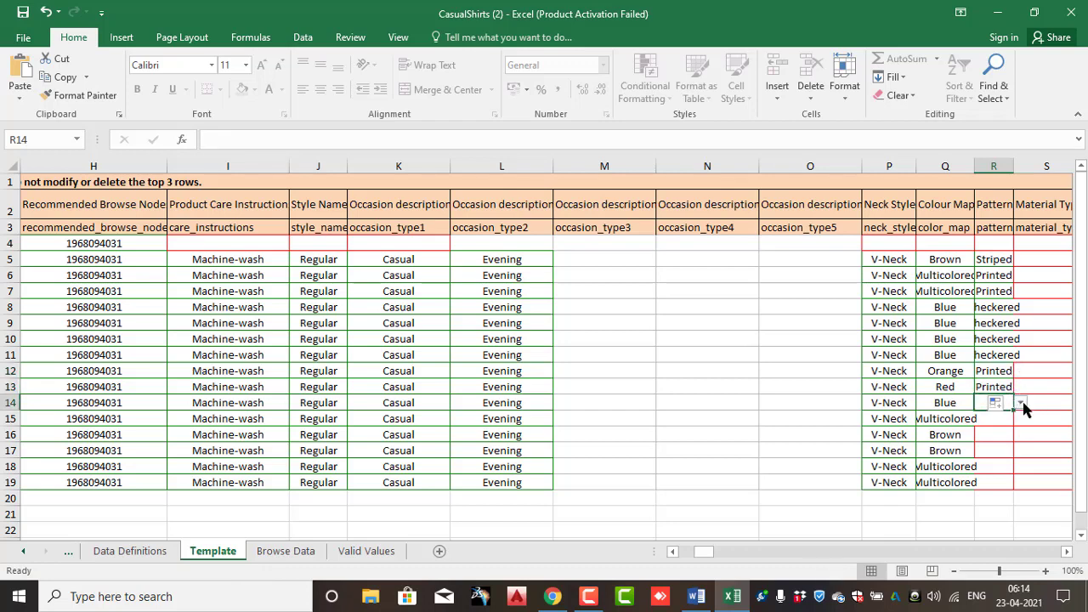
left_click(1020, 403)
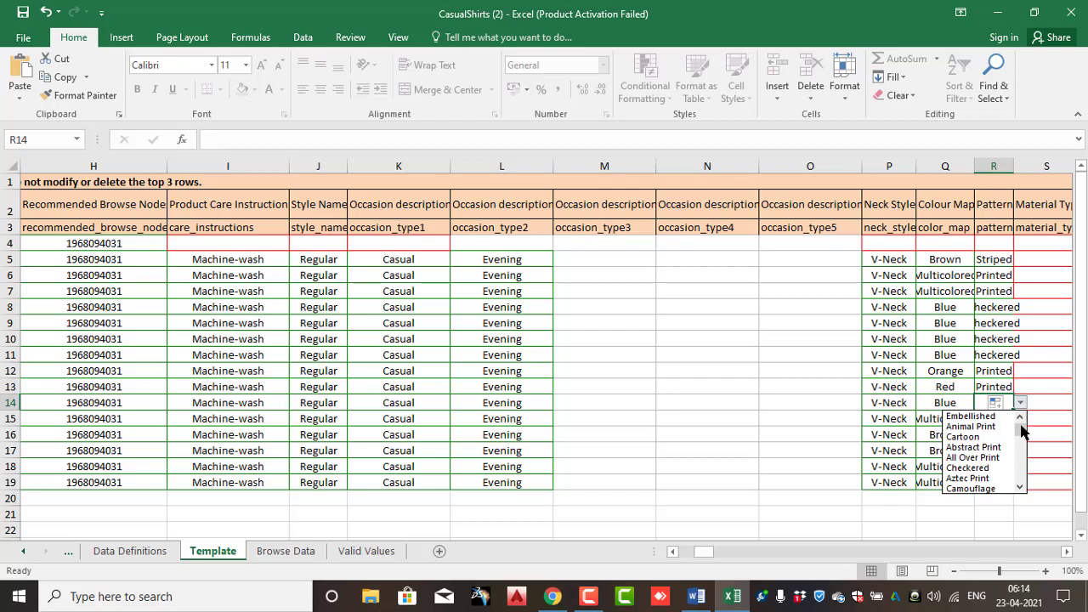
left_click(1002, 450)
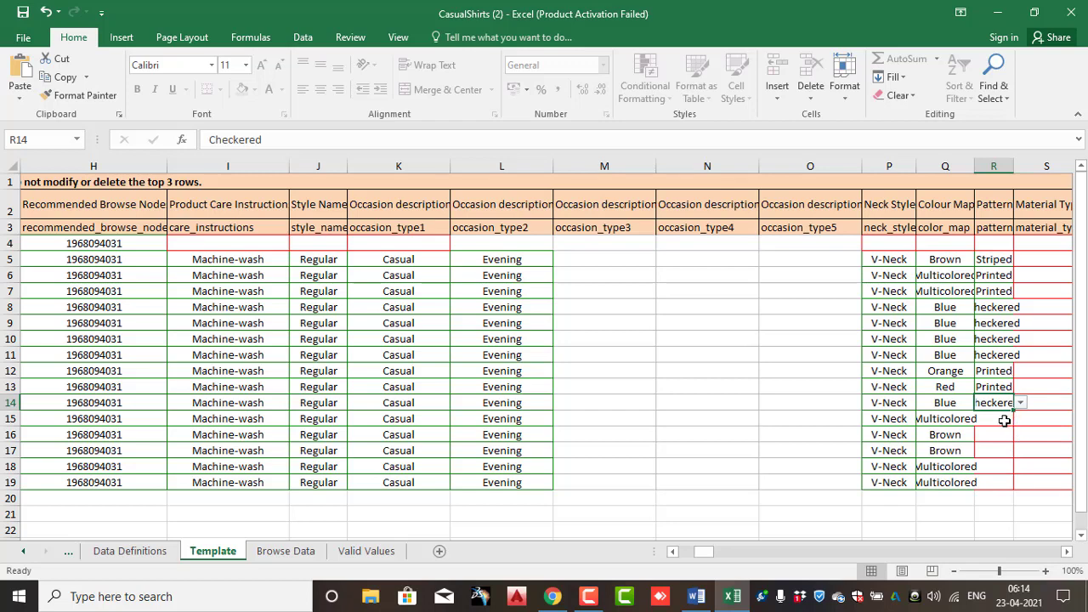
left_click(1004, 421)
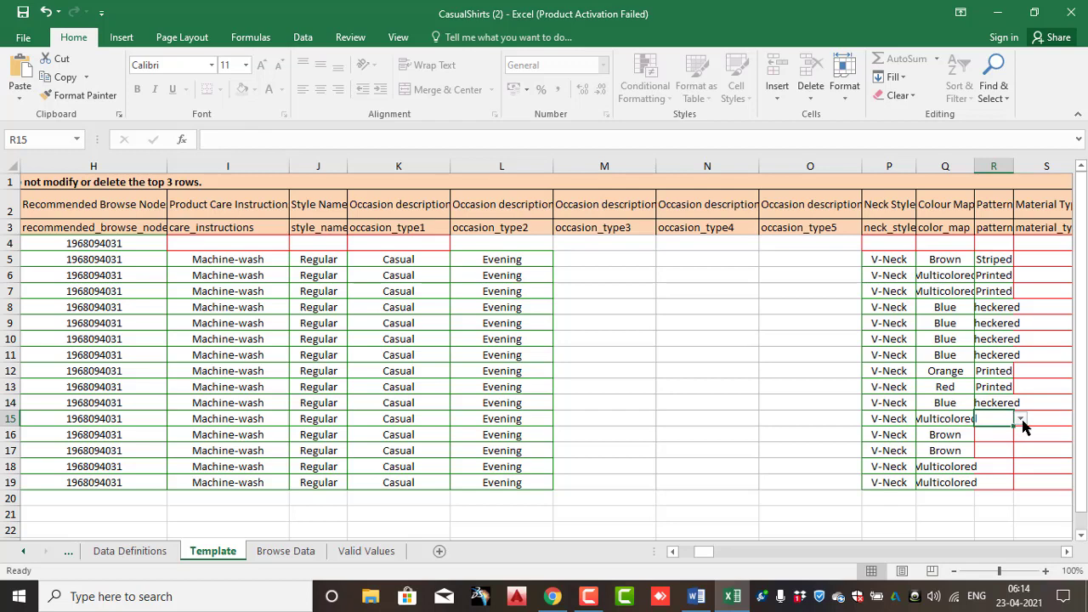
left_click(1020, 419)
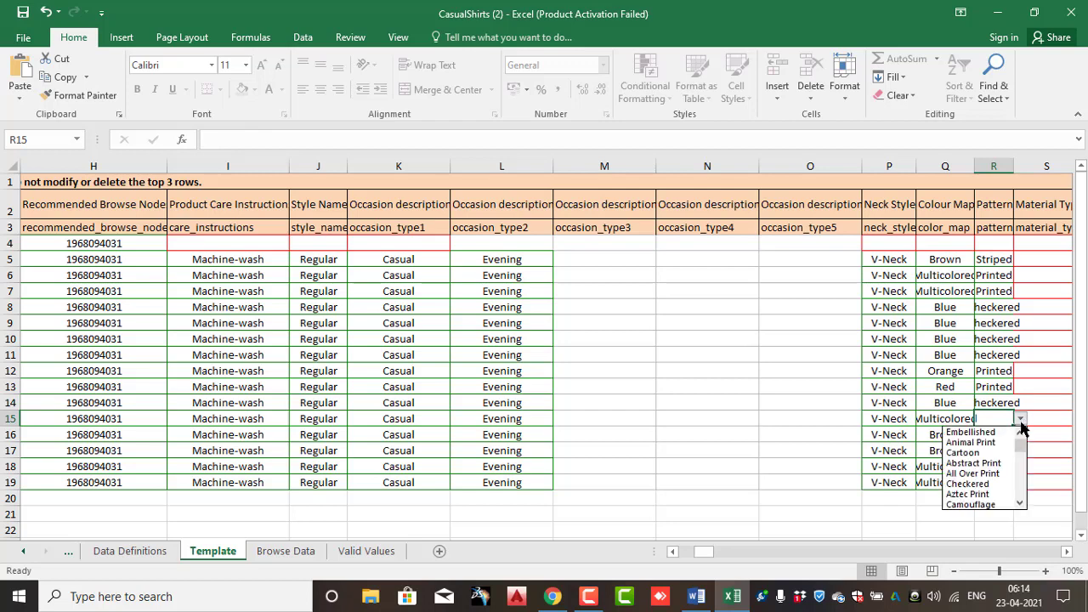
left_click_drag(1023, 444, 1021, 498)
left_click(986, 459)
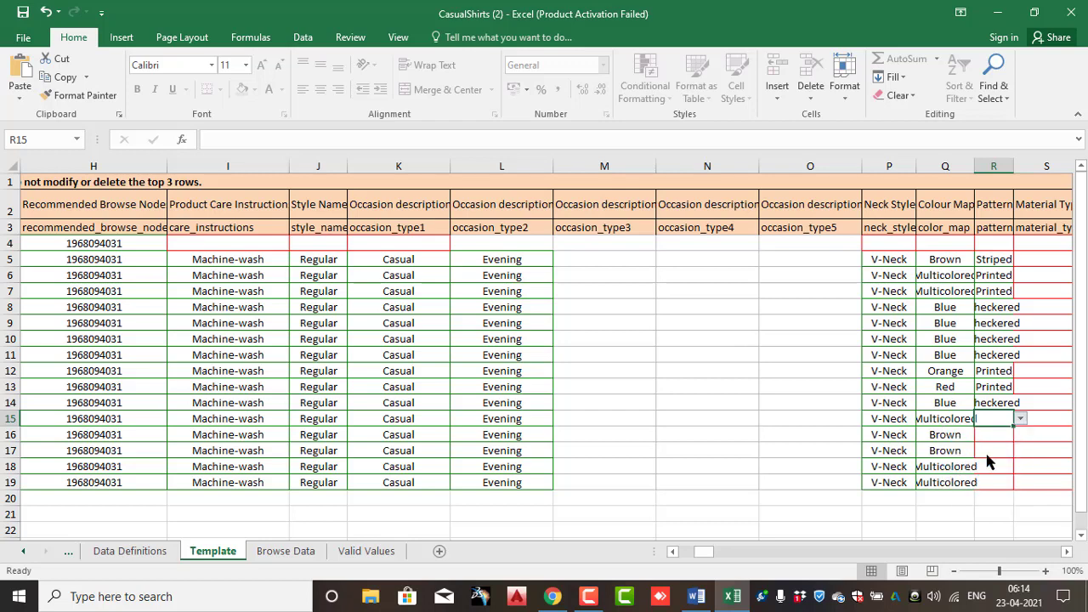
type("Printed")
Set R16's pattern to Striped and copy it down into R17
left_click(1000, 435)
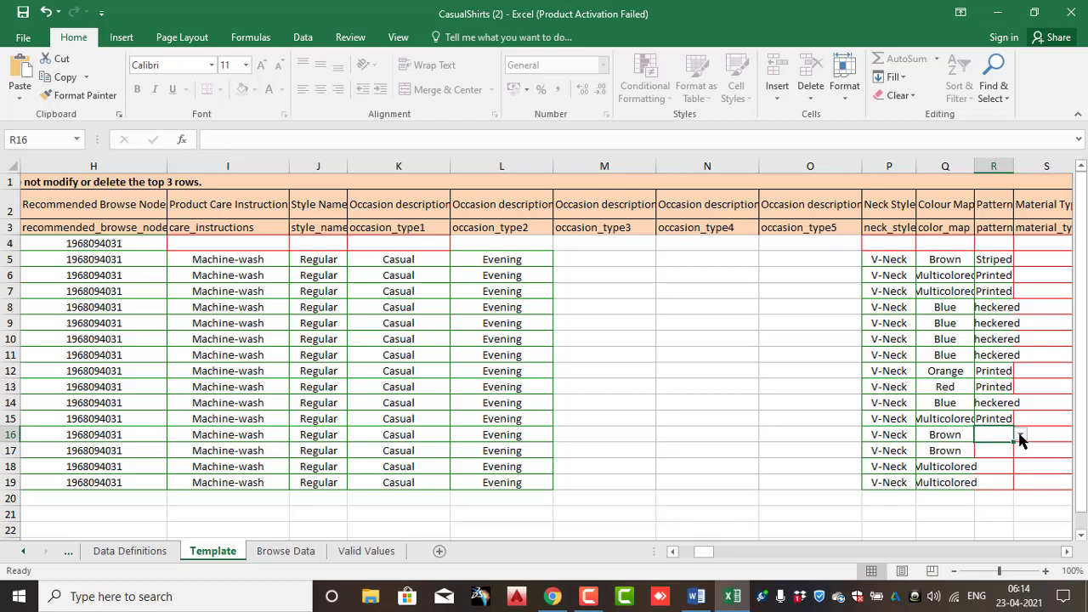
left_click(1020, 434)
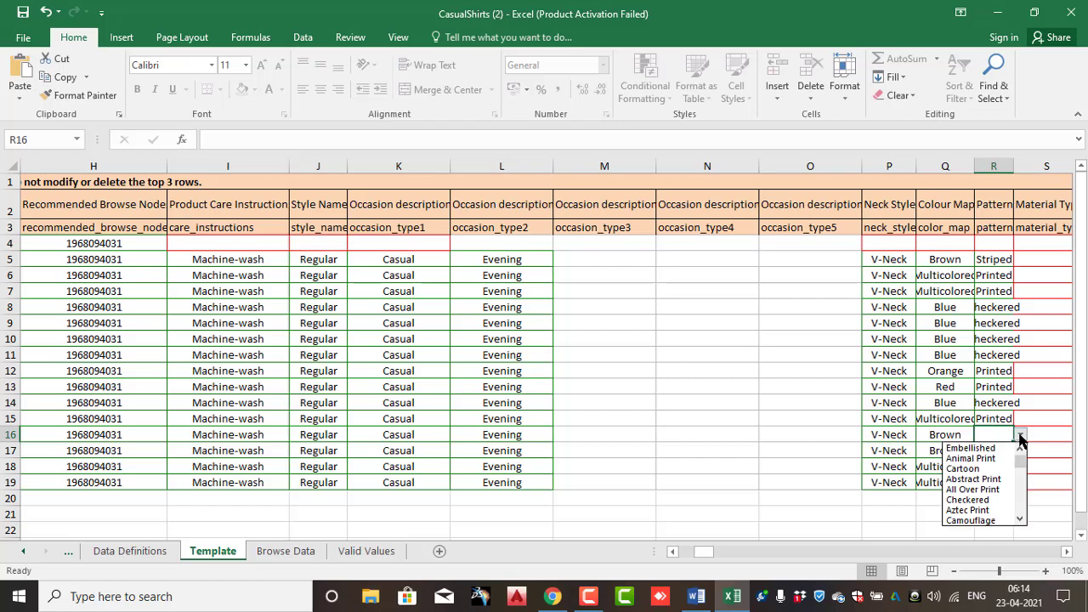
mouse_move(1021, 459)
left_mouse_down()
mouse_move(1021, 508)
mouse_move(1024, 463)
left_mouse_up()
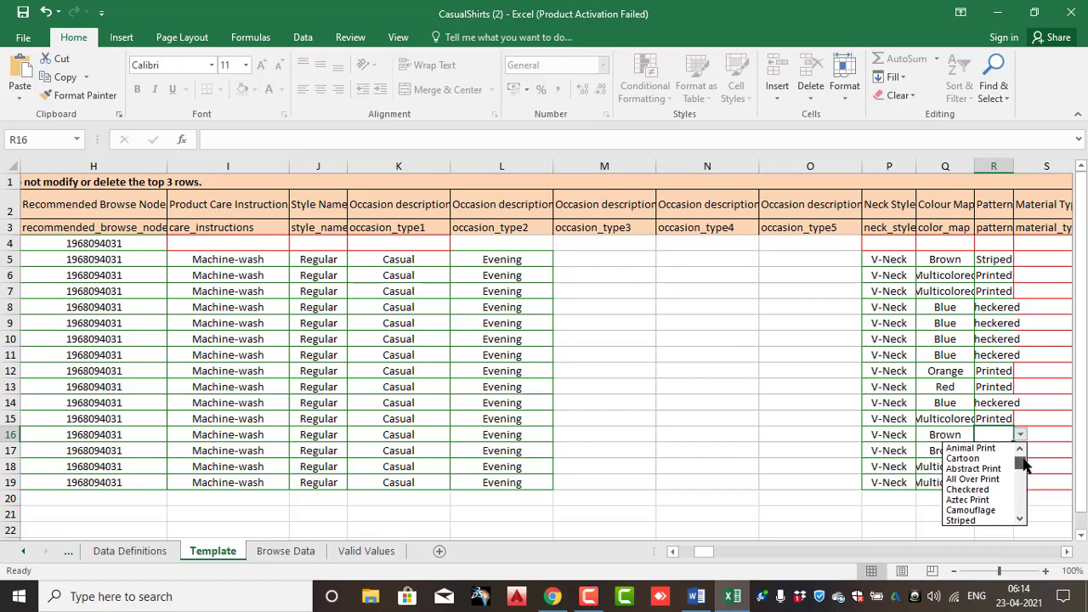
left_click(992, 518)
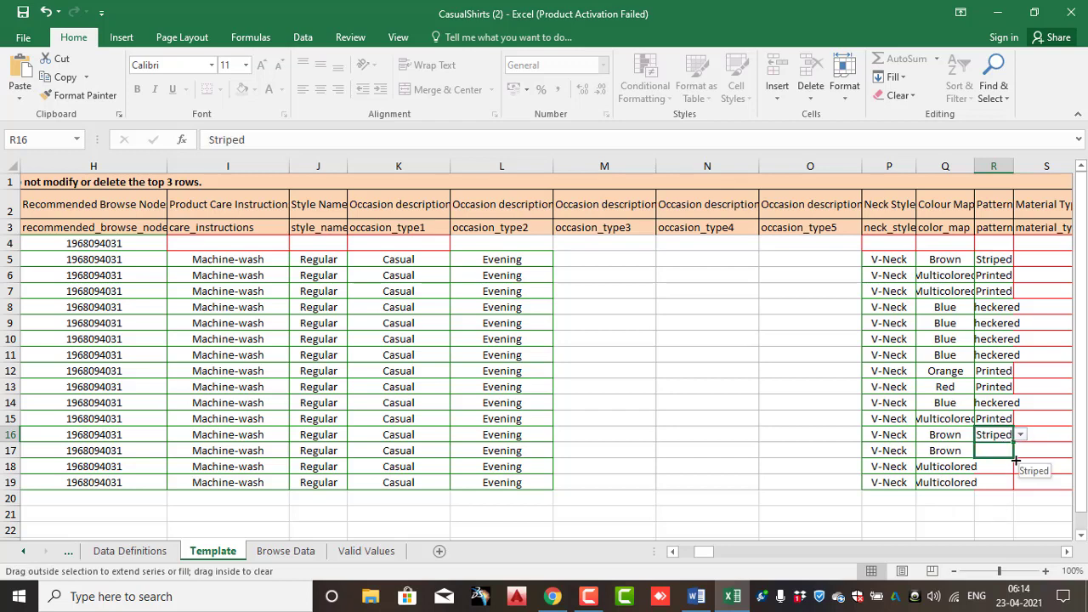
left_click_drag(1014, 441, 996, 457)
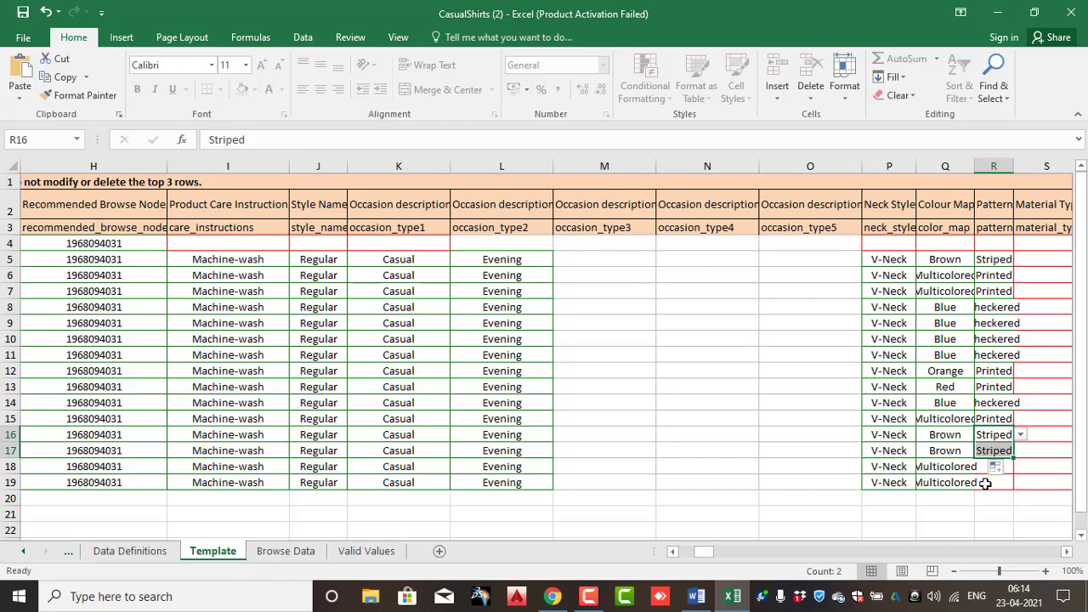
Set R18's pattern to Printed and copy it down into R19
left_click(990, 481)
left_click(1010, 466)
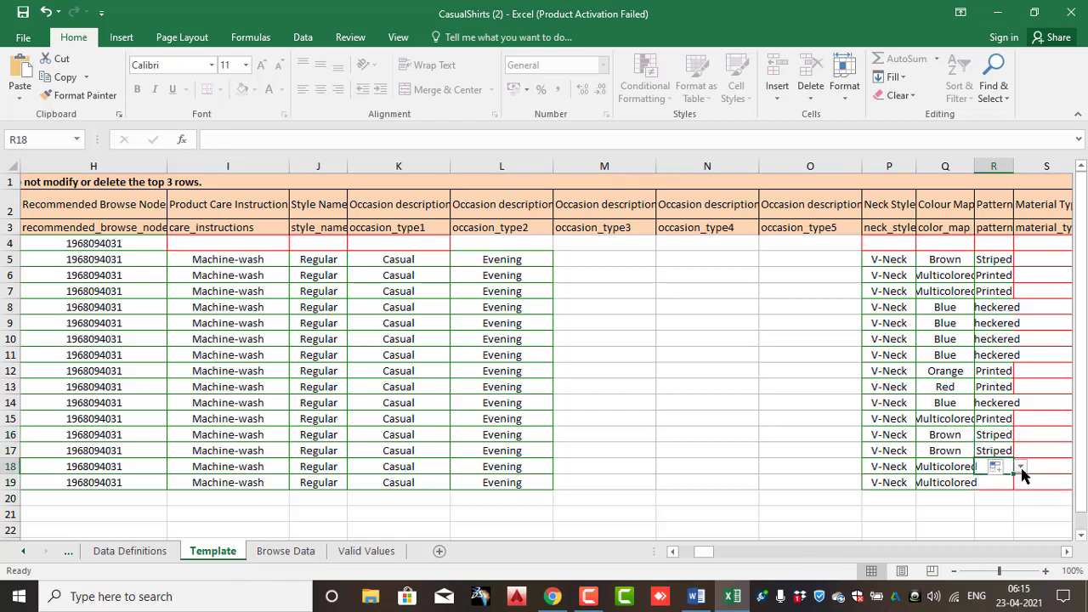
left_click(1021, 468)
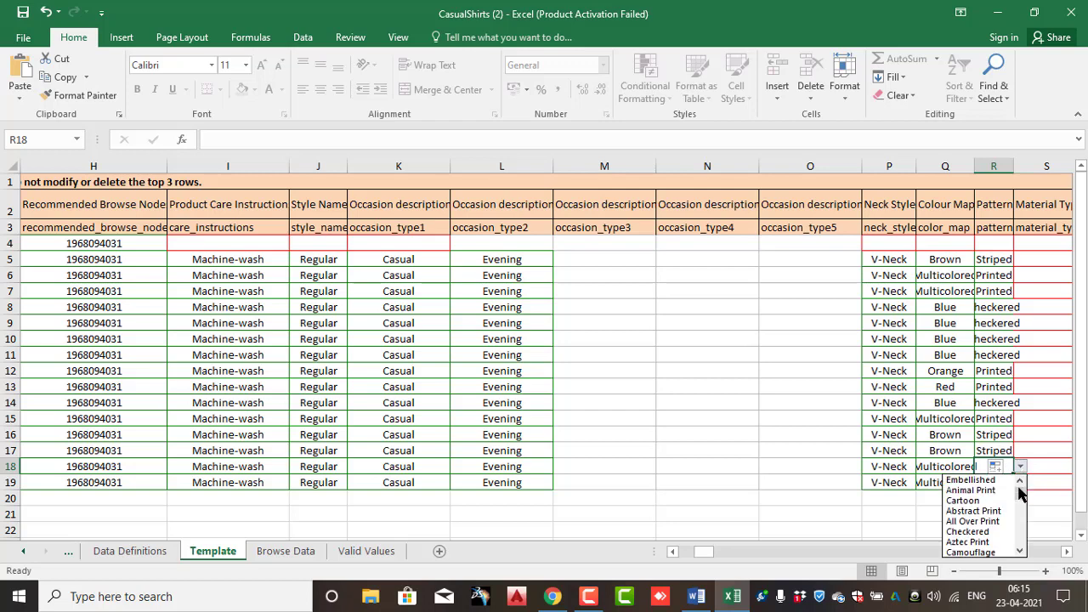
left_click_drag(1021, 493, 1021, 541)
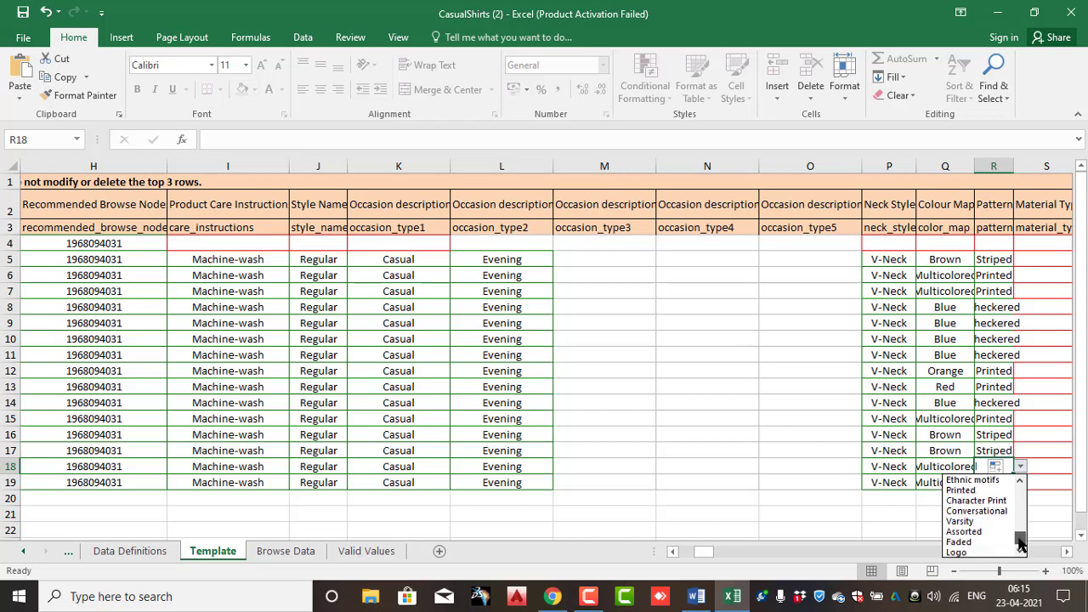
left_click(986, 491)
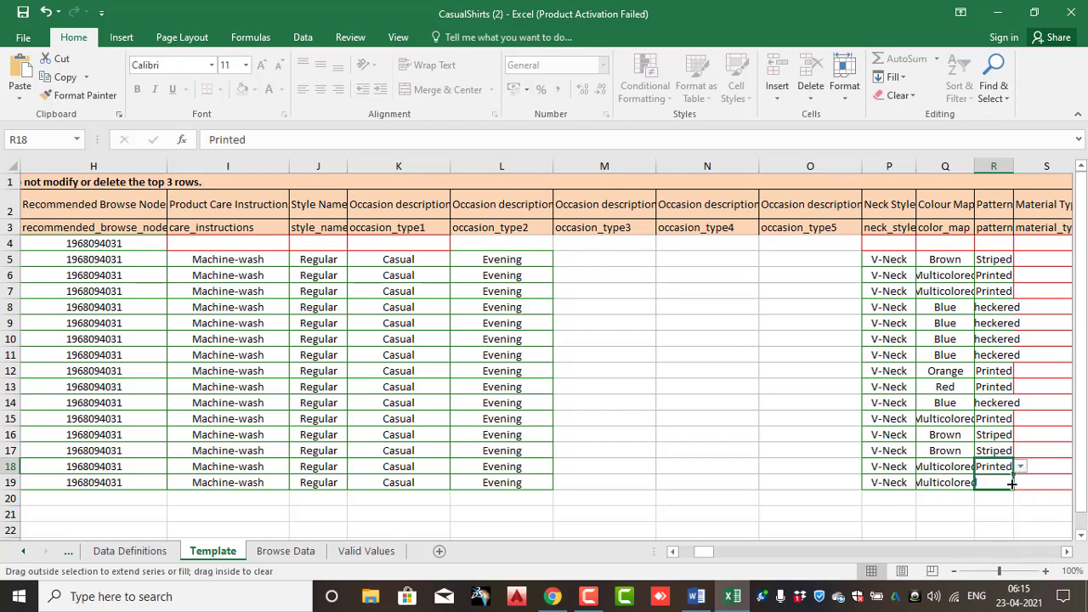
left_click_drag(1011, 483, 1012, 483)
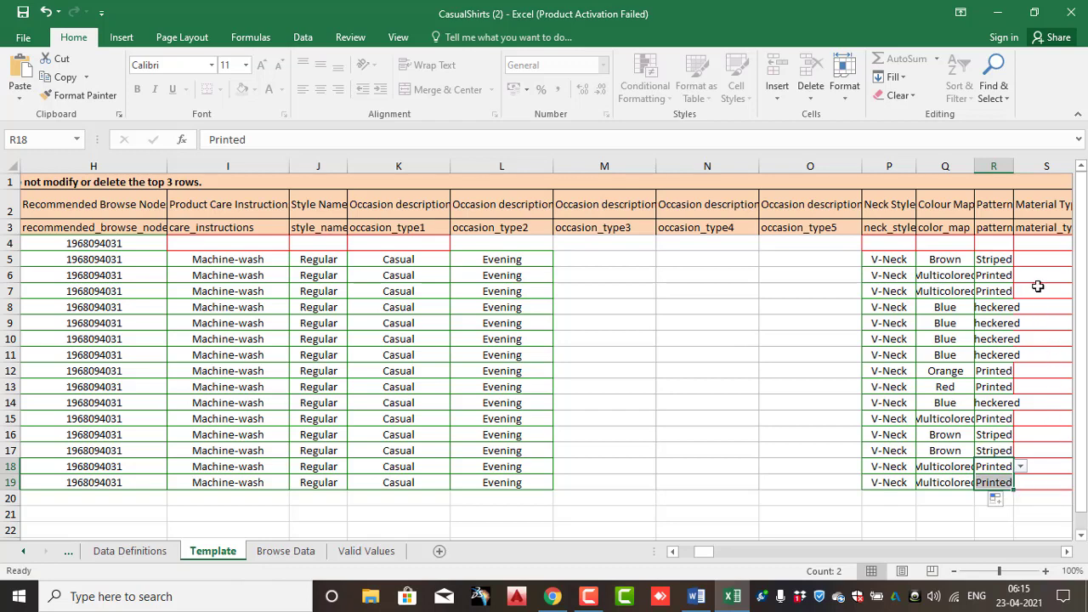
Choose Rubber from S5's Material Type list and fill it down toward S19
left_click(1039, 260)
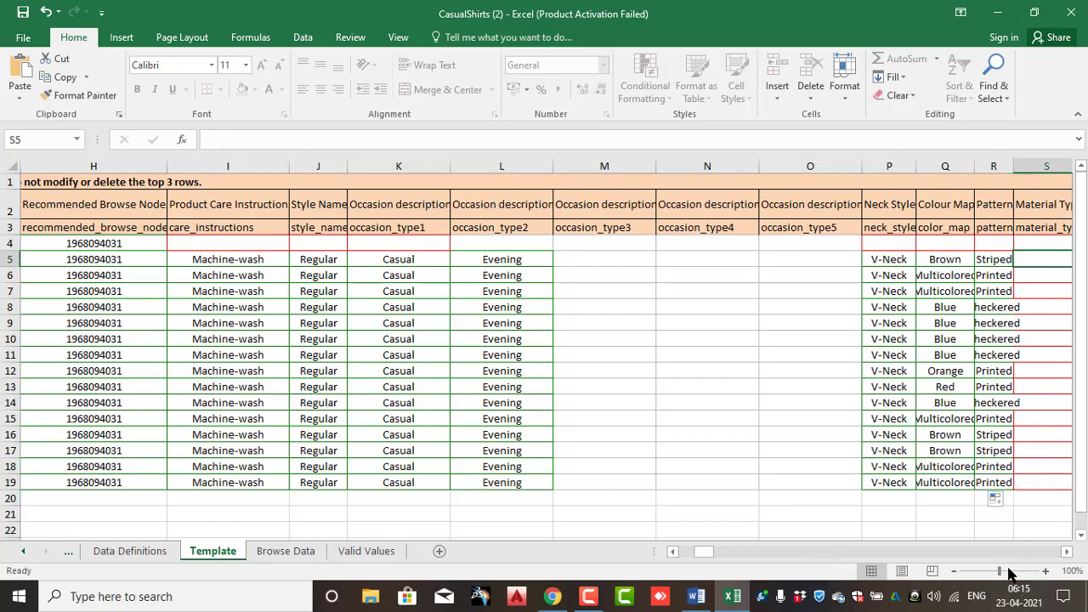
mouse_move(704, 551)
left_mouse_down()
mouse_move(737, 559)
mouse_move(719, 565)
left_mouse_up()
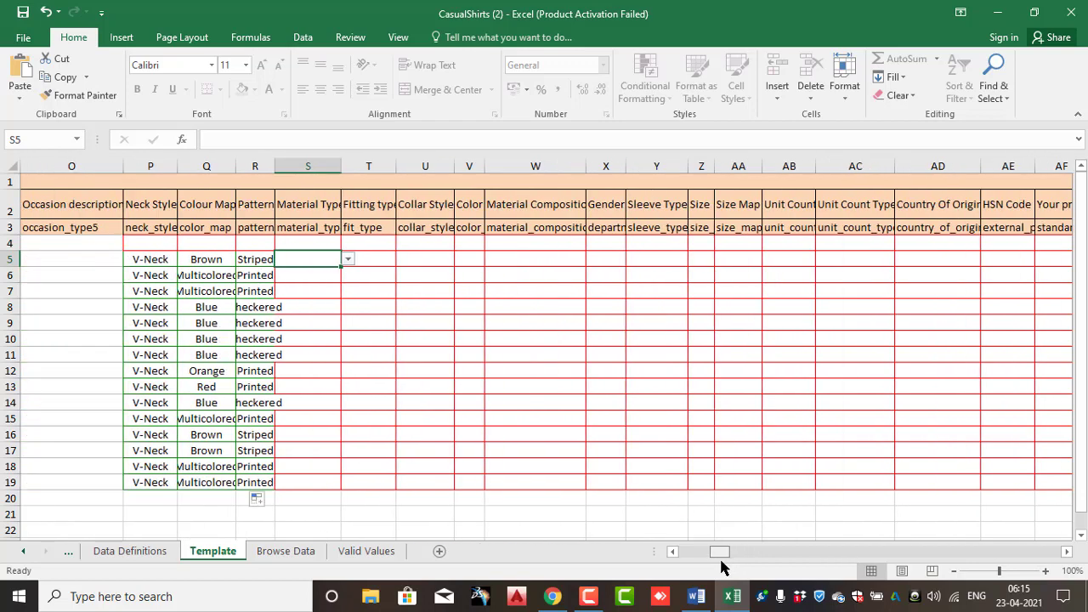
left_click(348, 263)
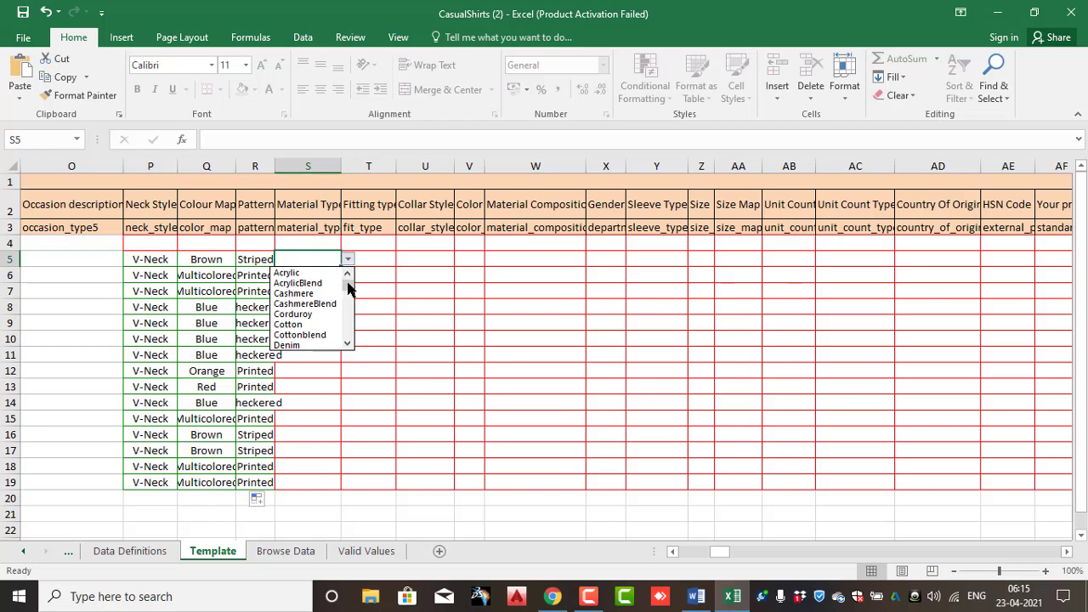
left_click_drag(347, 283, 350, 340)
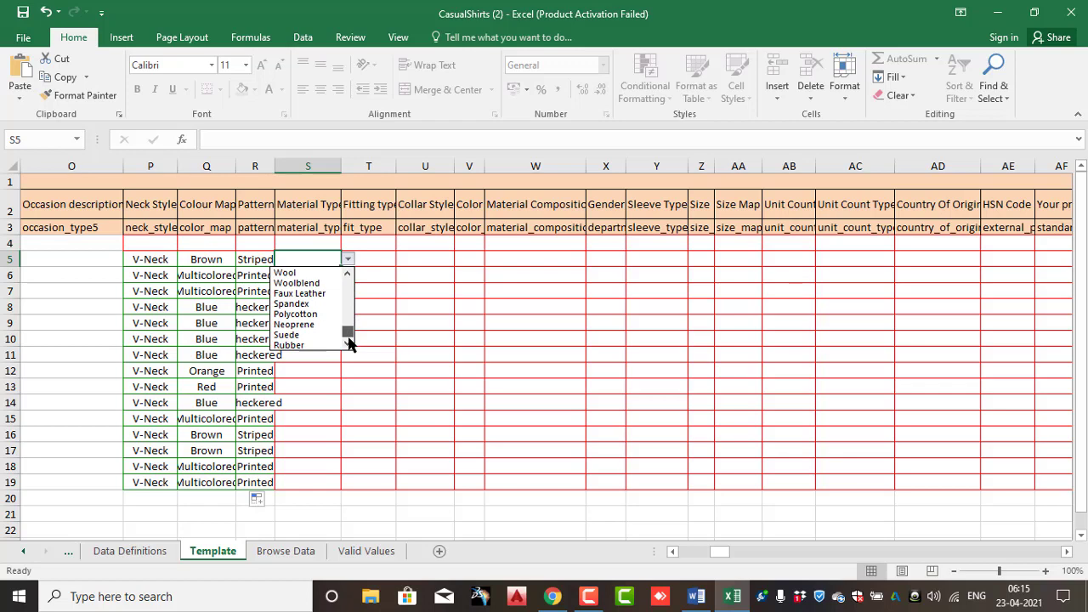
left_click_drag(349, 336, 348, 283)
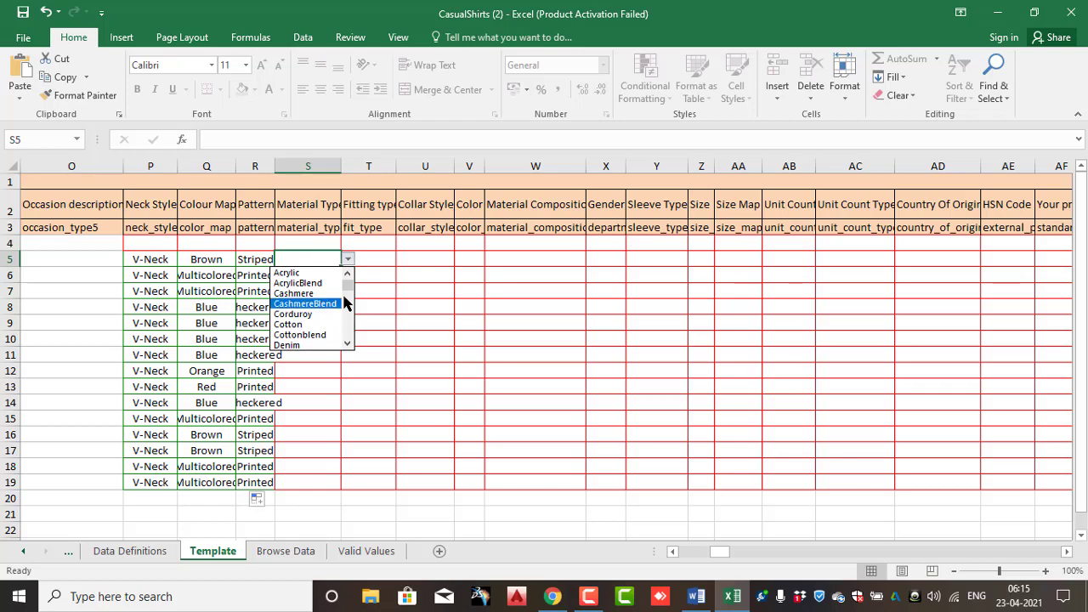
left_click_drag(349, 289, 349, 301)
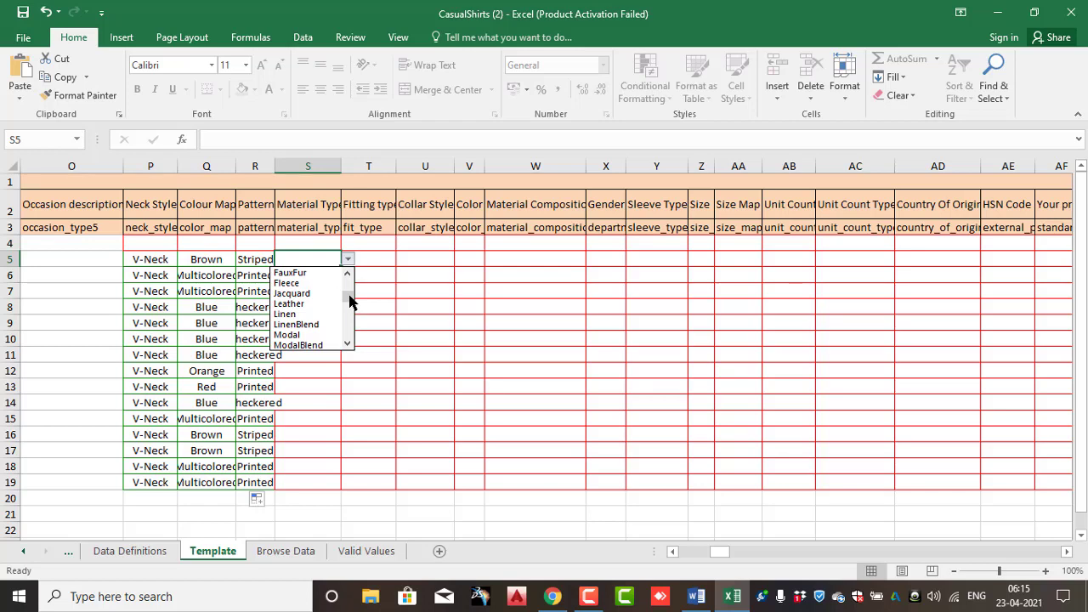
mouse_move(348, 301)
left_mouse_down()
mouse_move(350, 338)
mouse_move(348, 279)
mouse_move(352, 340)
left_mouse_up()
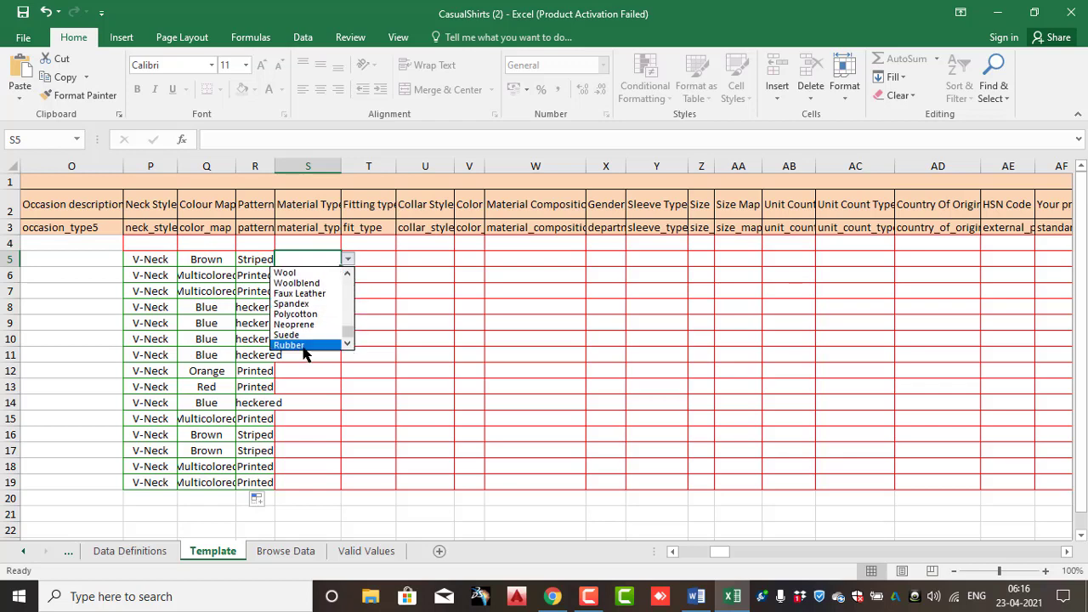
left_click(304, 345)
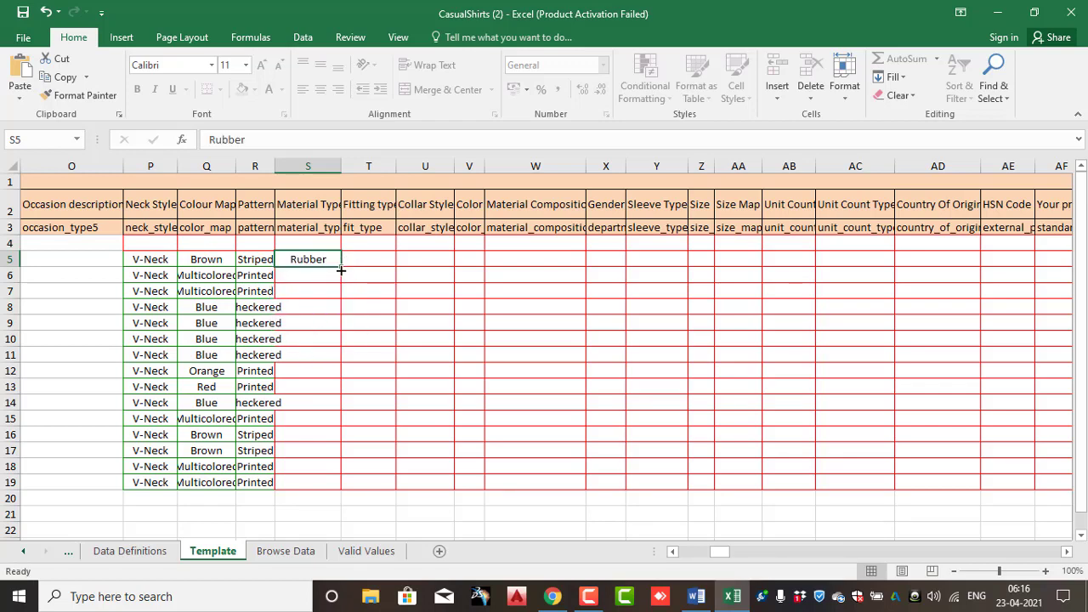
mouse_move(341, 266)
left_mouse_down()
mouse_move(331, 439)
mouse_move(347, 484)
mouse_move(340, 493)
mouse_move(337, 457)
left_mouse_up()
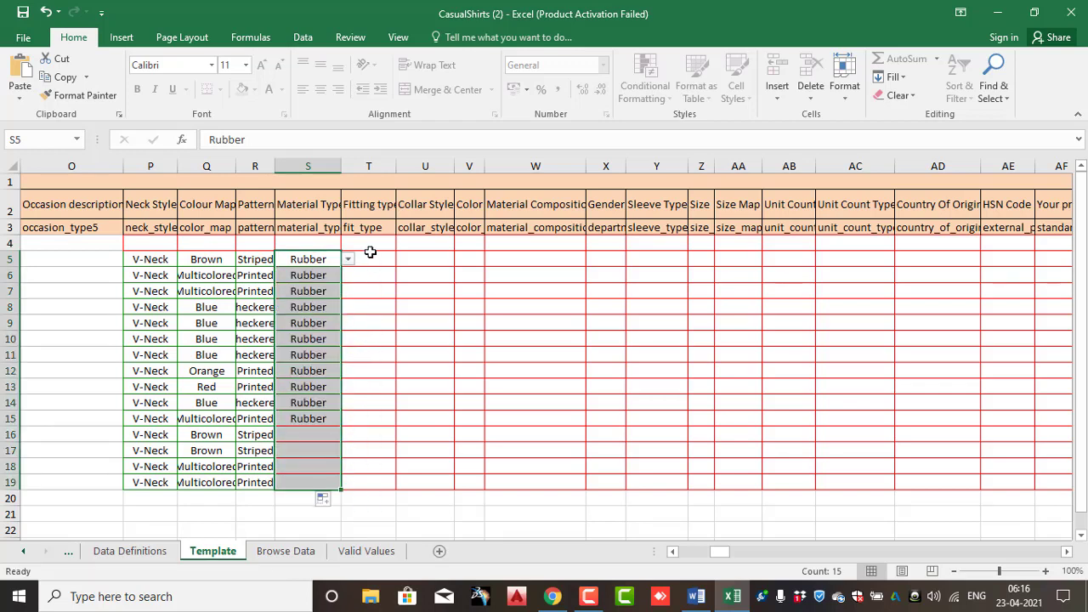
Set T5's Fitting Type to Stretch and fill it down to T19
left_click(366, 259)
left_click(403, 260)
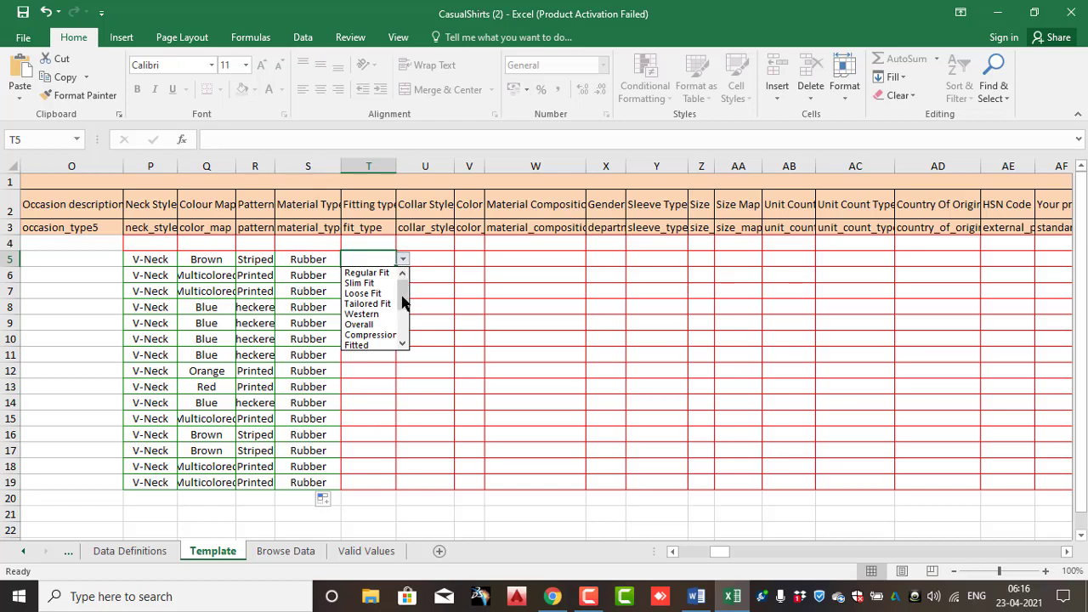
left_click_drag(403, 302, 400, 308)
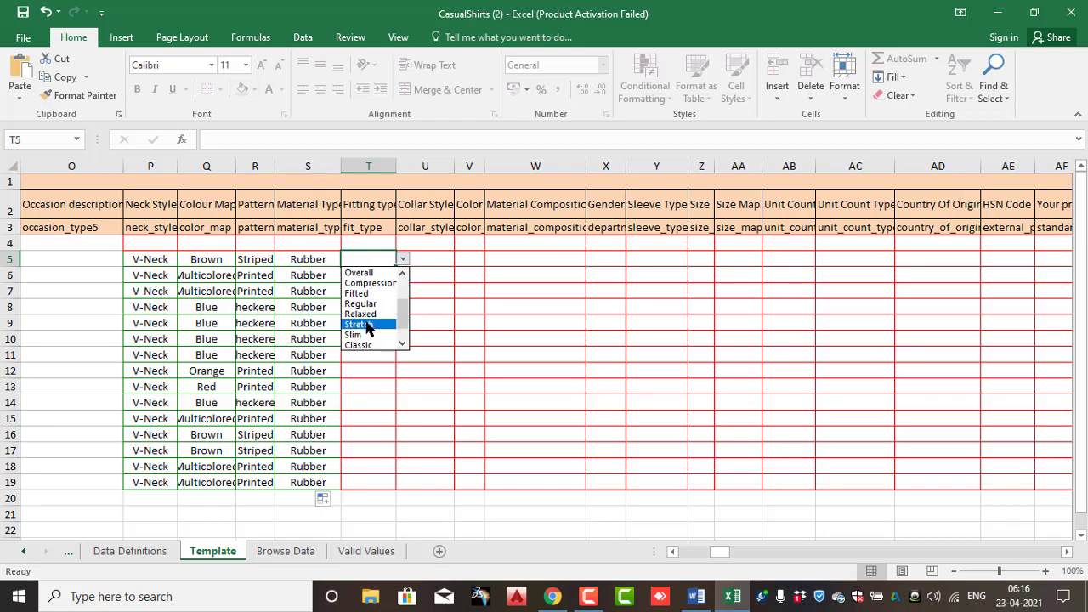
left_click(393, 319)
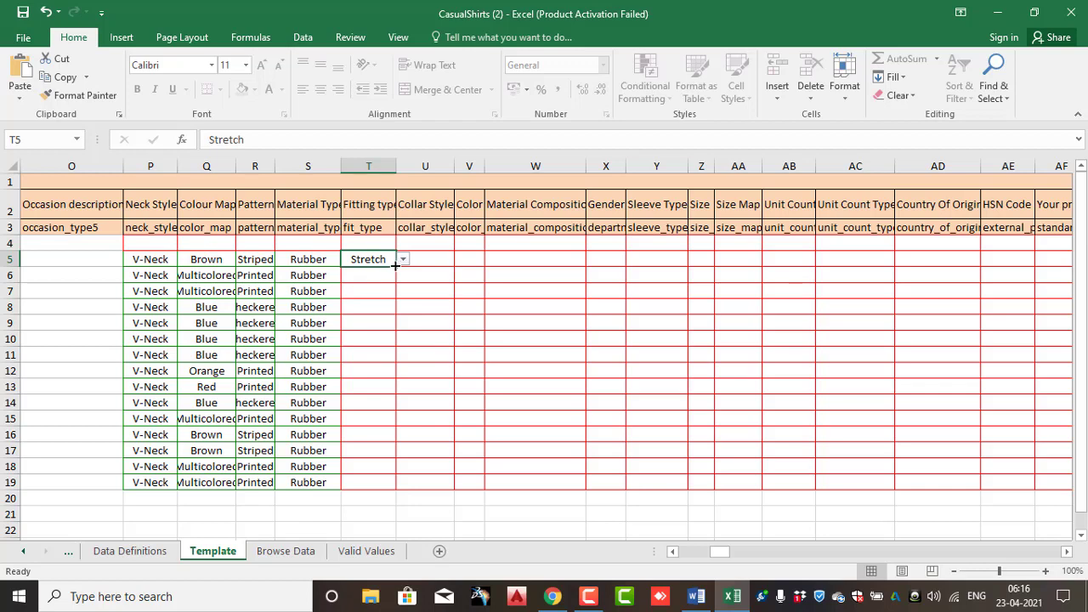
left_click_drag(394, 266, 384, 485)
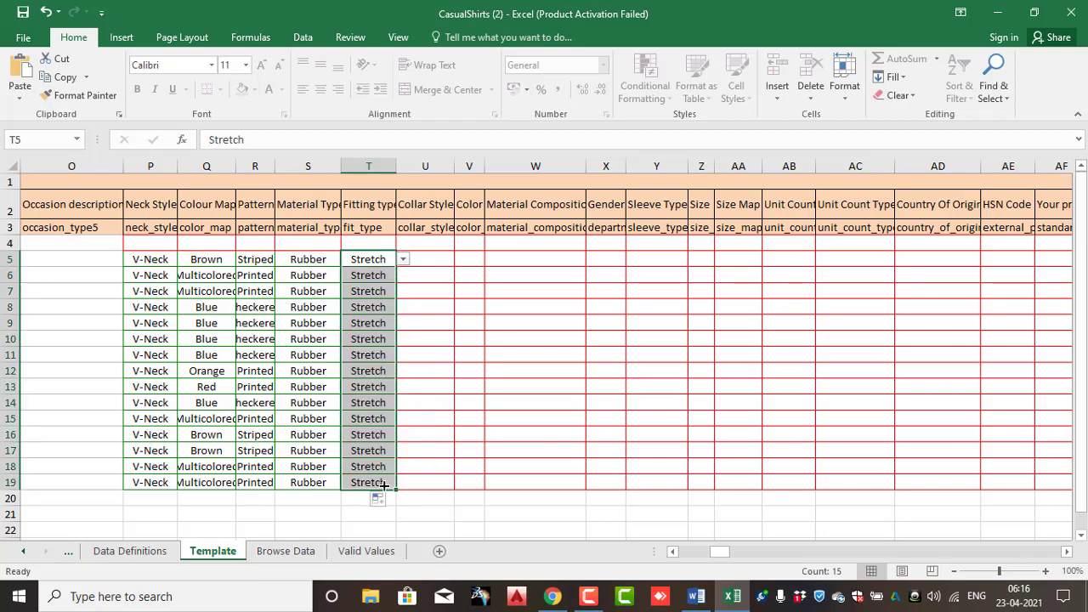
Set U5's collar style to Button Down Collar and fill it down to U19
left_click(438, 259)
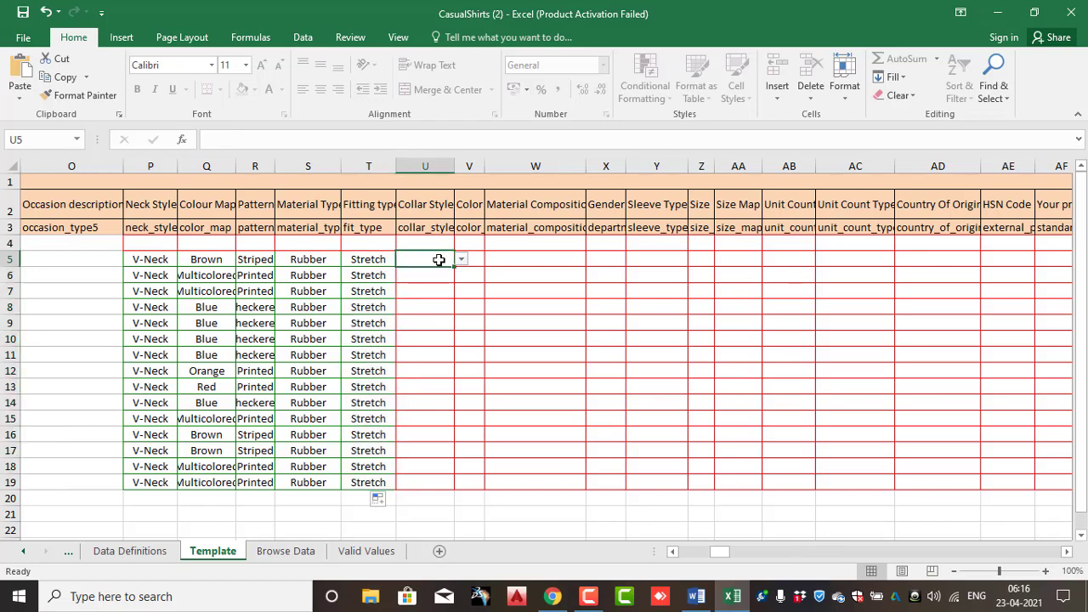
left_click(461, 260)
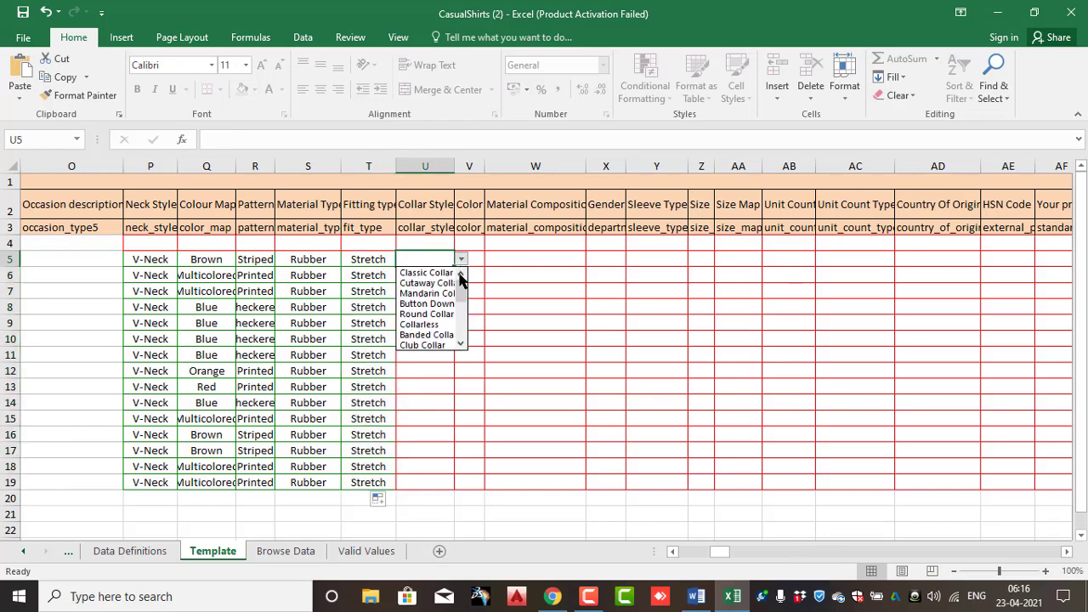
left_click(441, 305)
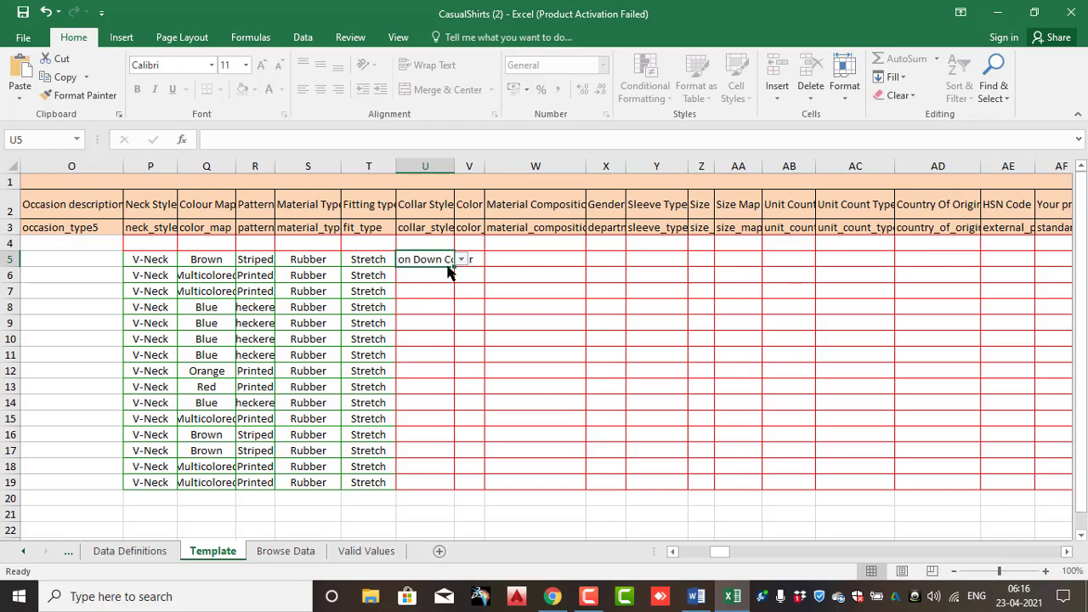
left_click_drag(454, 264, 453, 489)
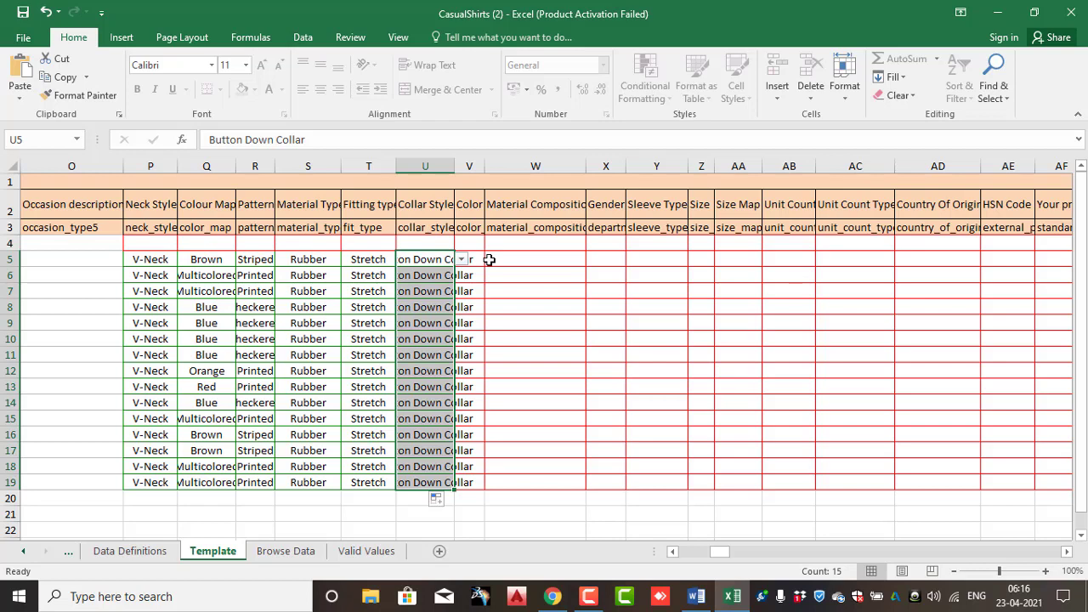
left_click(496, 259)
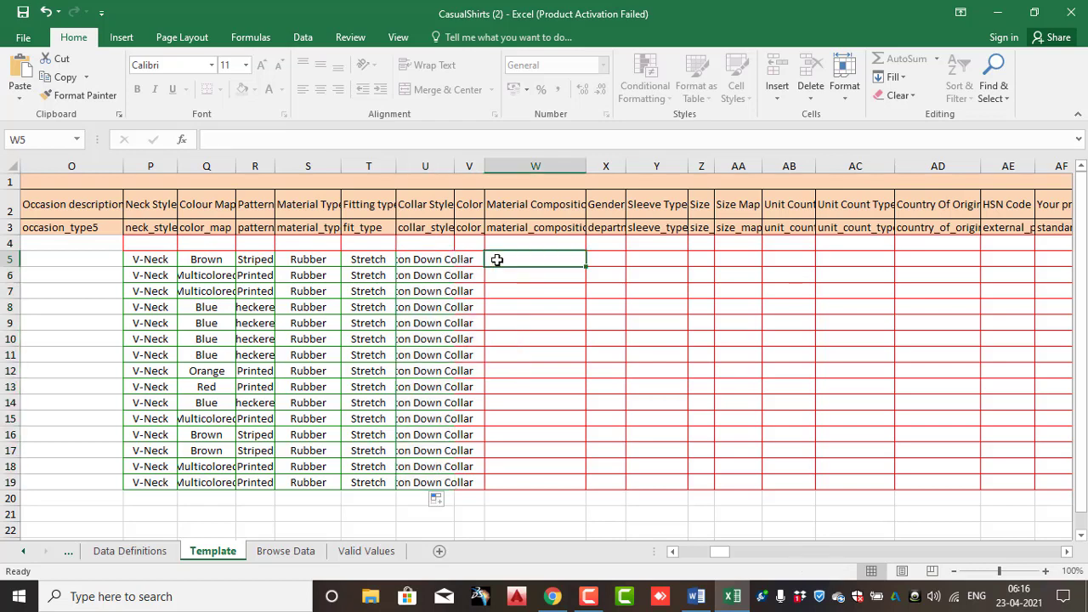
key("Left")
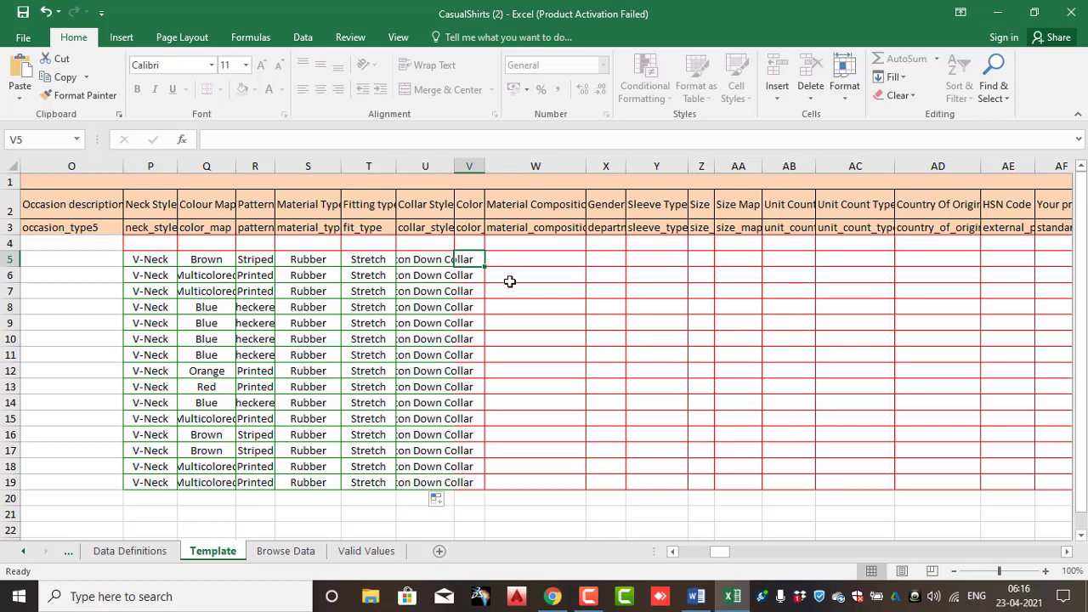
Copy the Colour Map values from Q5:Q19 into the Colour column starting at V5
left_click_drag(198, 259, 216, 482)
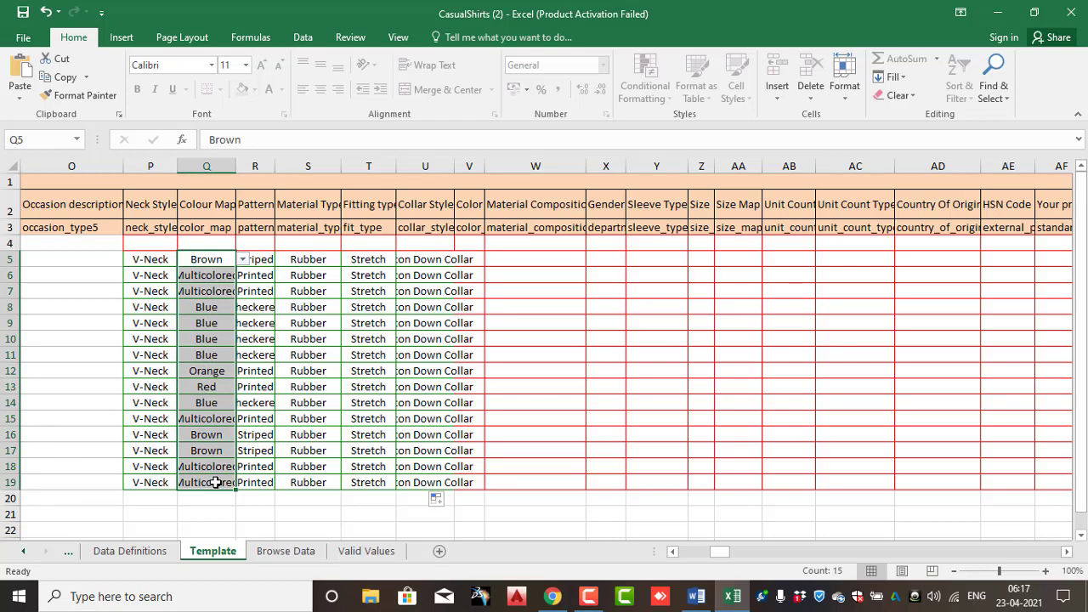
key("ctrl+c")
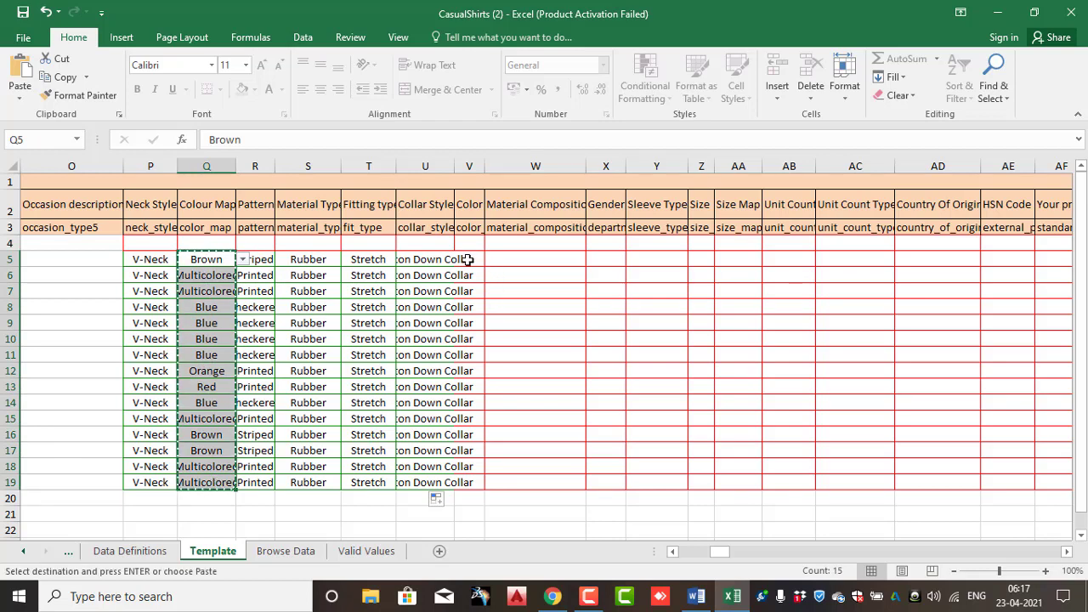
left_click(476, 259)
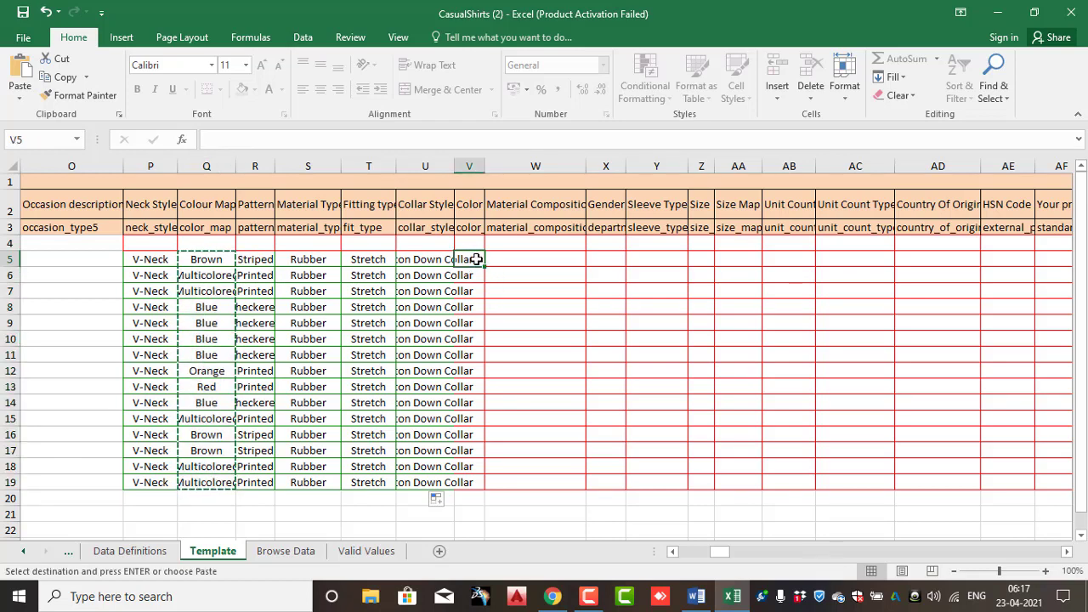
key("ctrl+v")
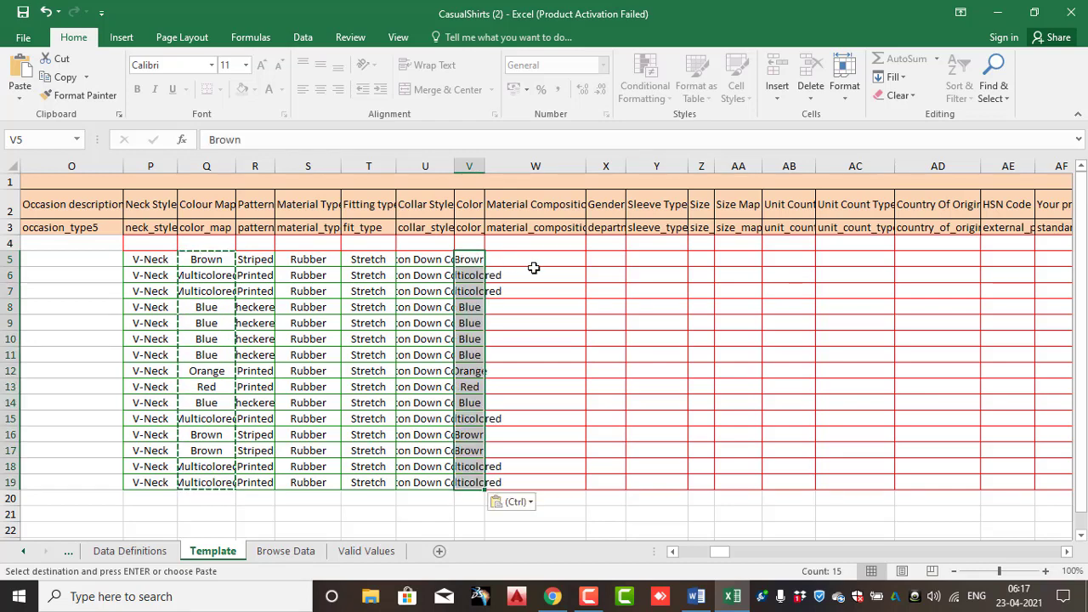
left_click(534, 265)
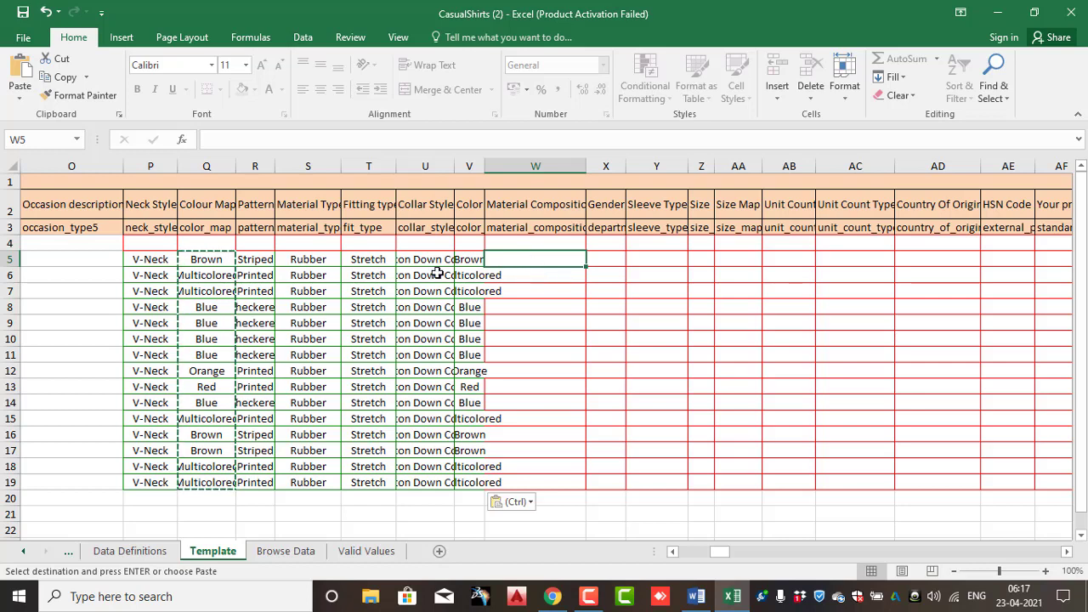
Copy the word 'Stretch' from T5 into W5 and fill it down Material Composition to W19
left_click(368, 260)
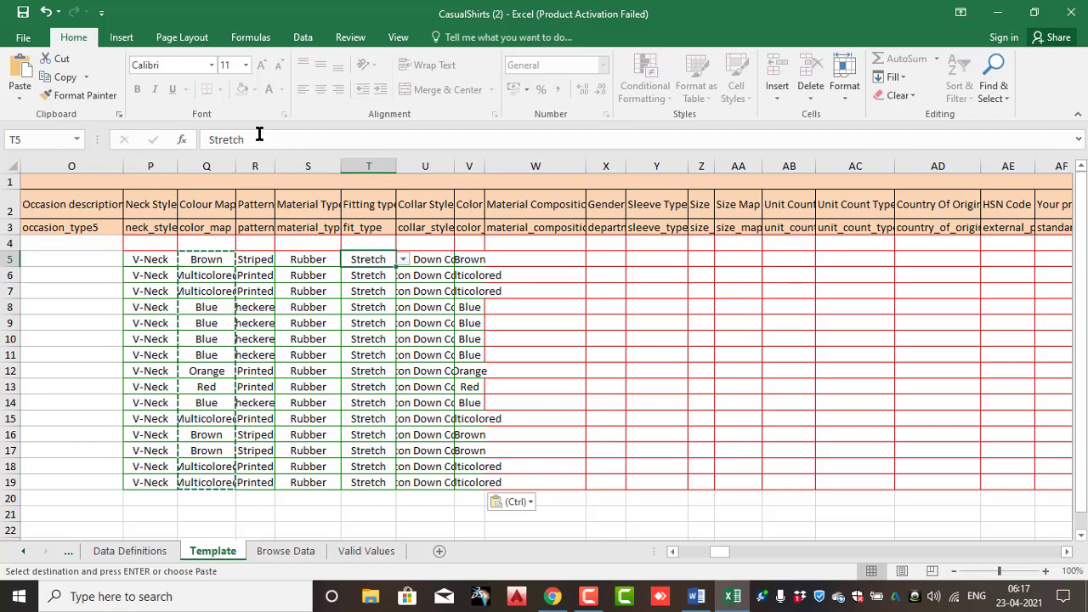
left_click(532, 261)
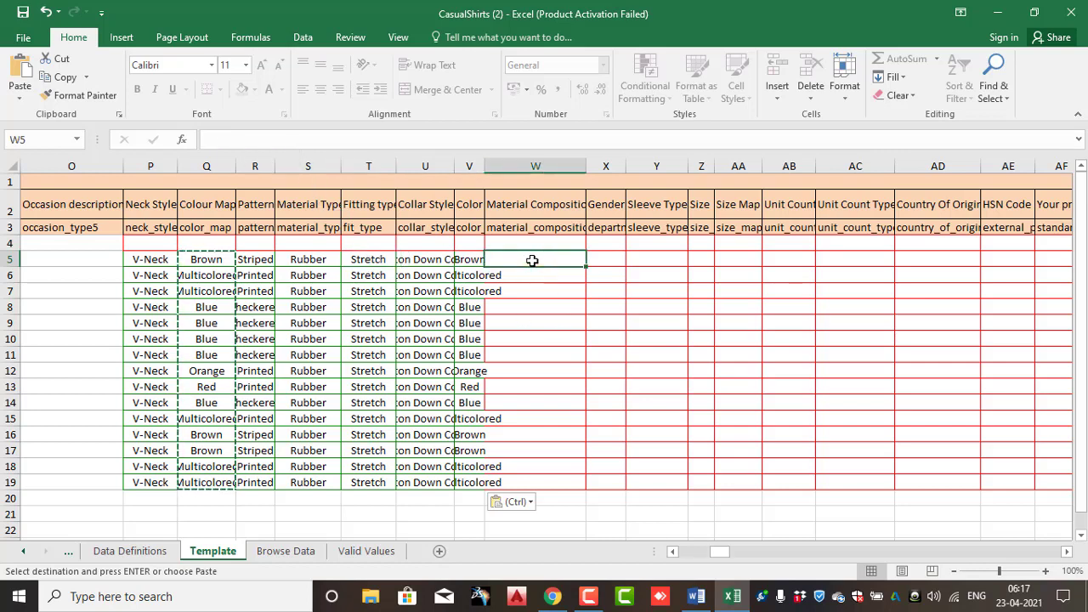
left_click(368, 260)
double_click(230, 140)
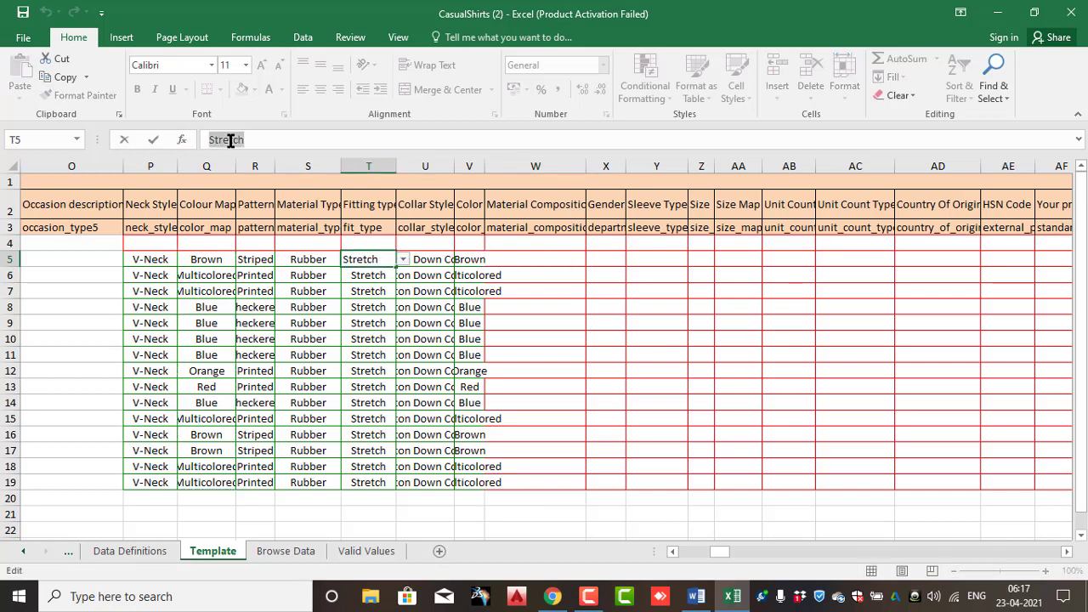
key("ctrl+c")
left_click(510, 263)
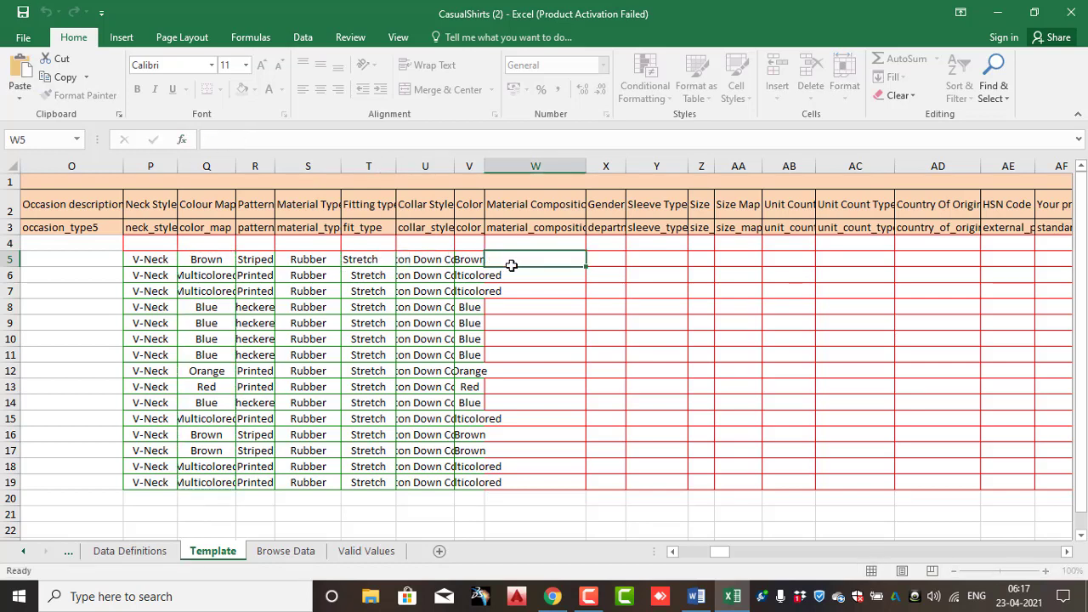
left_click(357, 138)
key("ctrl+v")
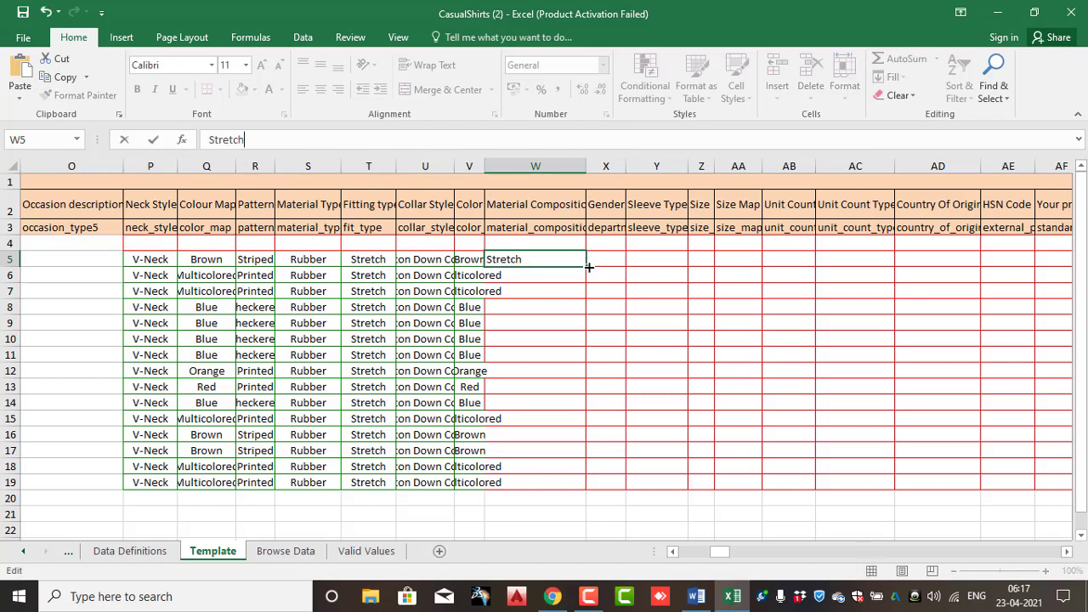
left_click(584, 267)
left_click_drag(584, 267, 576, 485)
left_click(611, 256)
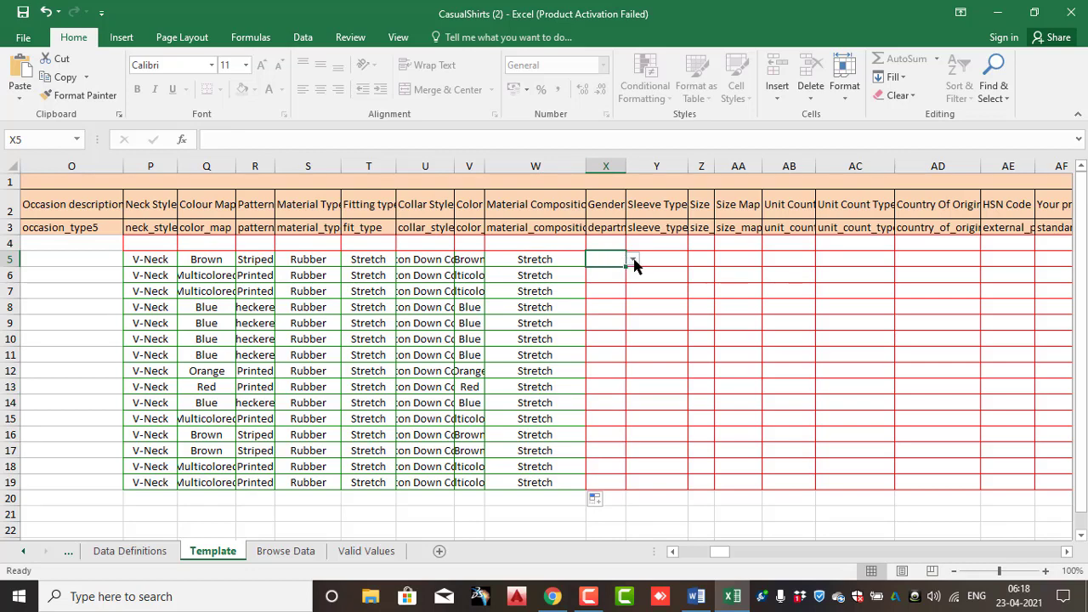
Choose Men as X5's gender and fill it down to X19
left_click(634, 261)
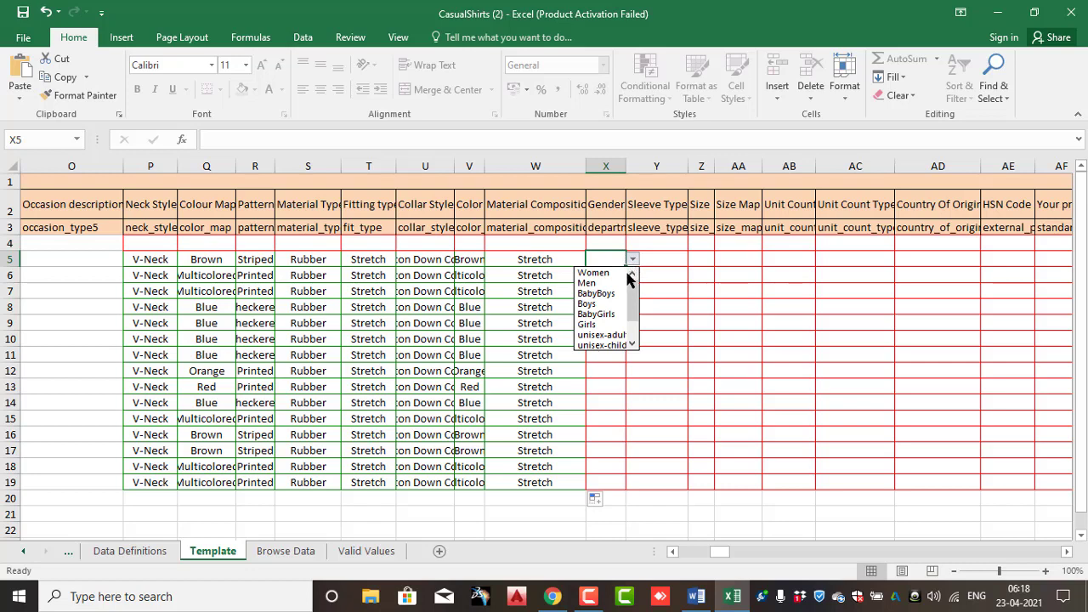
left_click(623, 283)
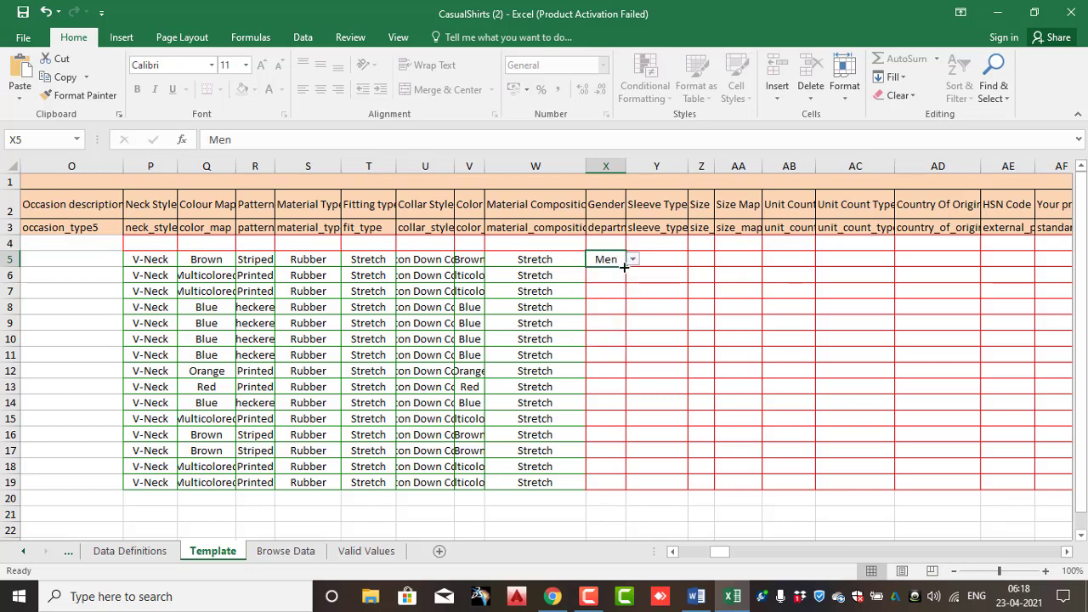
left_click_drag(625, 267, 621, 490)
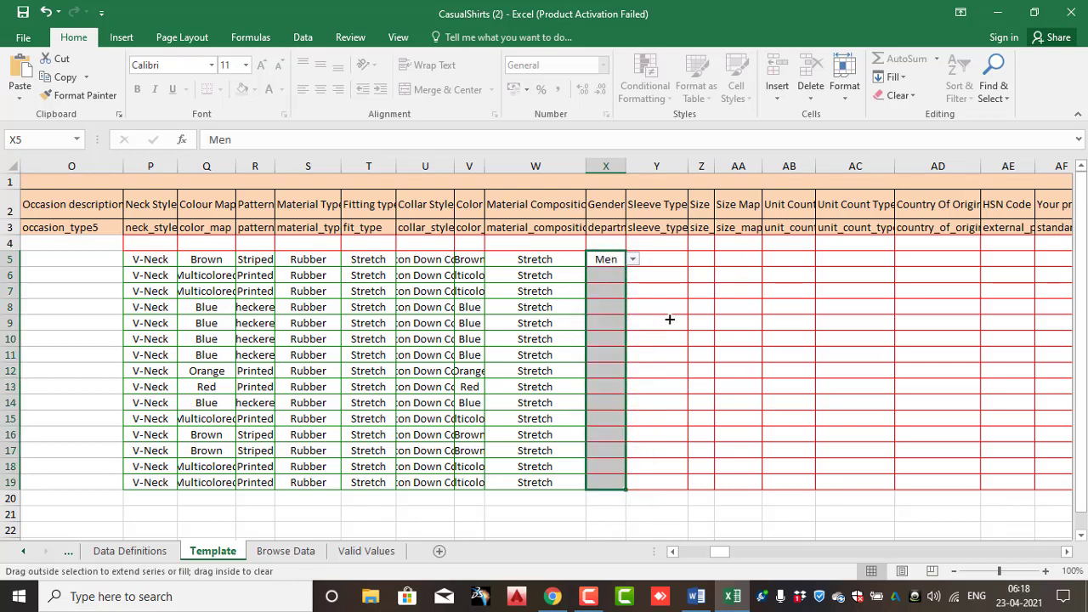
Choose HalfSleeve as Y5's sleeve type and fill it down to Y19
left_click(680, 256)
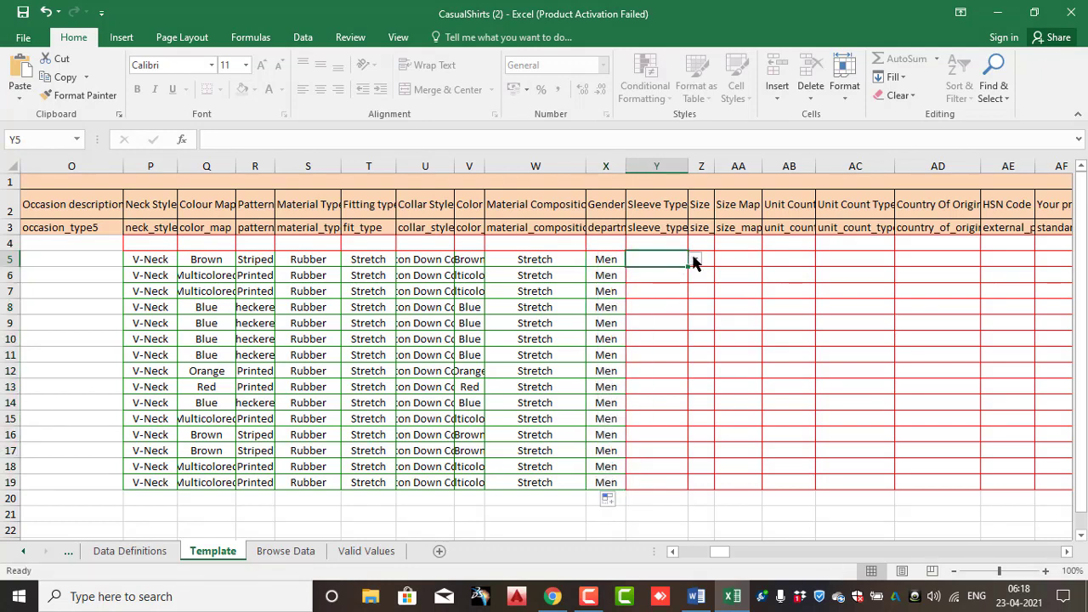
left_click(694, 261)
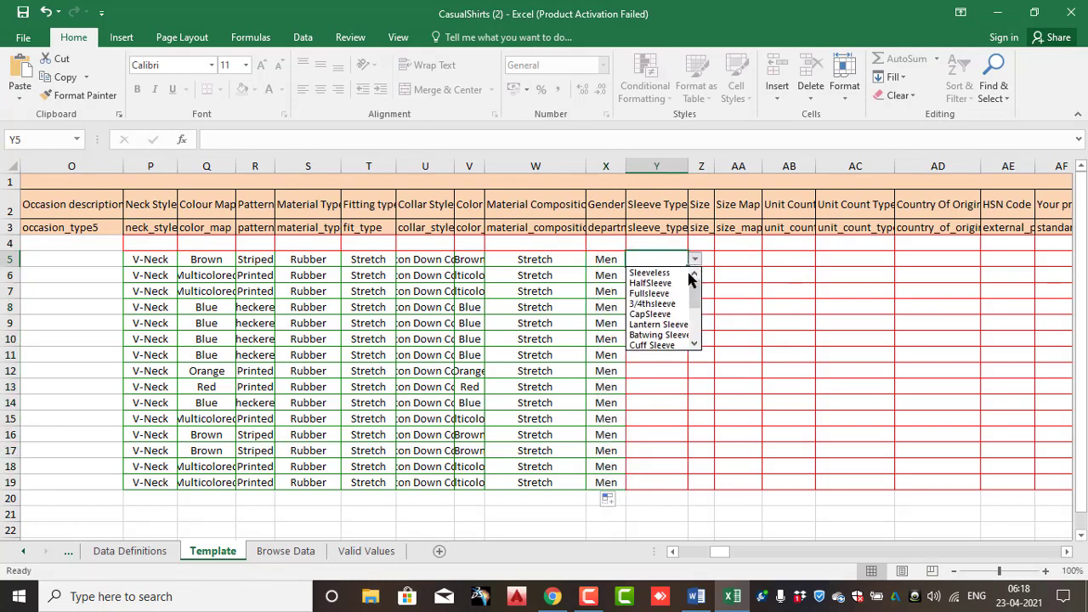
left_click(646, 283)
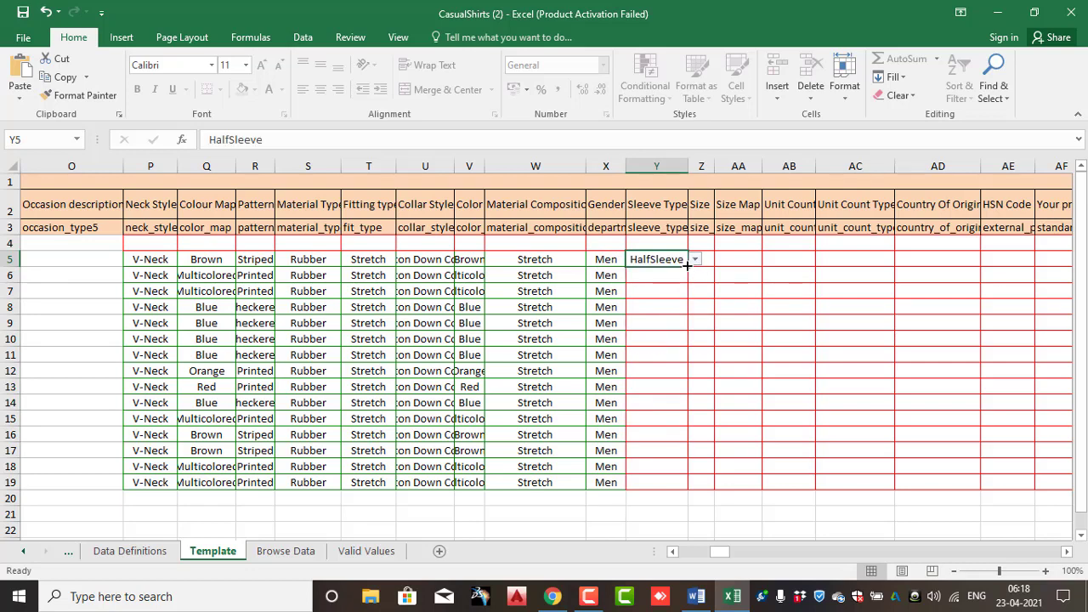
left_click_drag(688, 266, 684, 485)
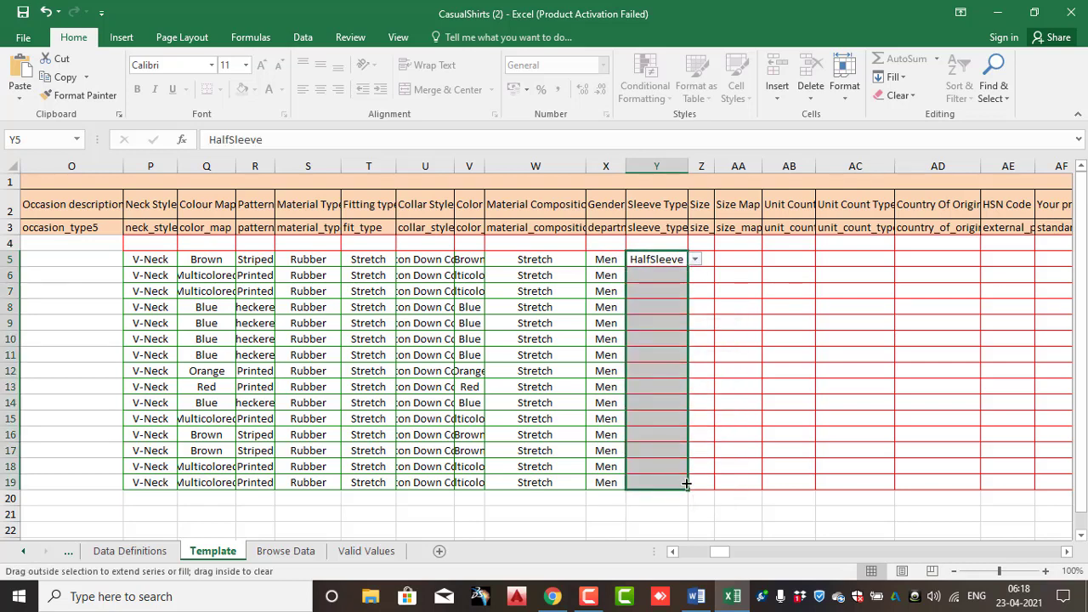
left_click(709, 260)
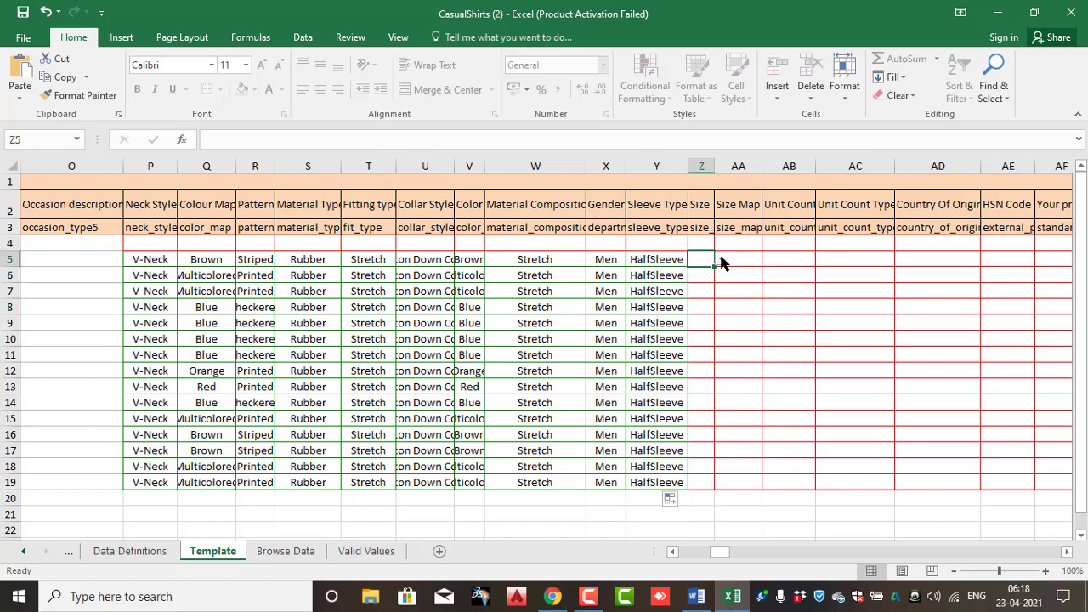
Set Z5's size to Large from its dropdown, after checking the sizes in the Word notes
left_click(721, 263)
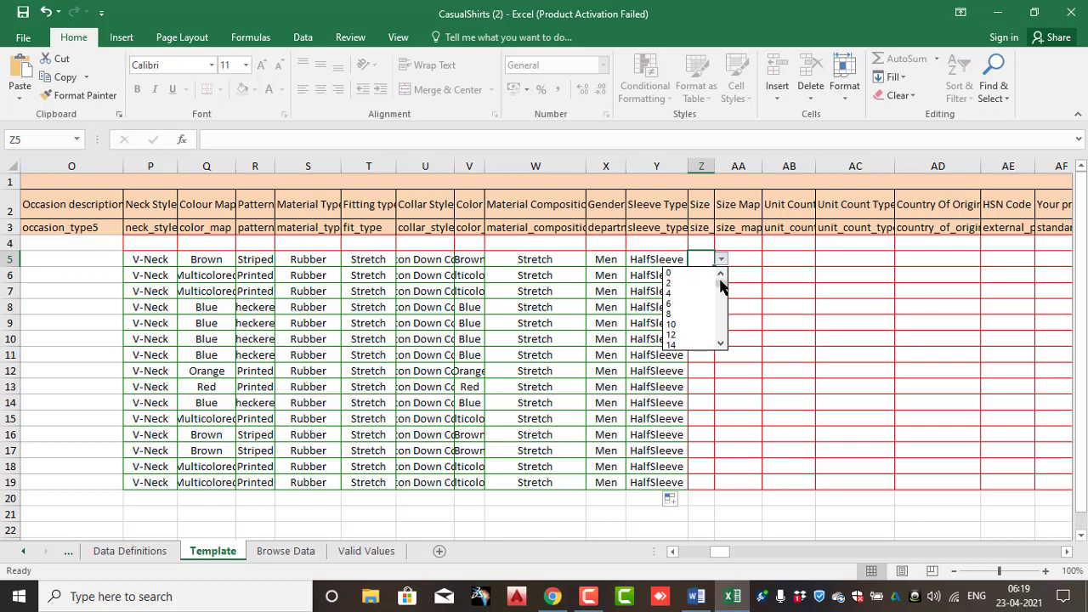
left_click_drag(720, 287, 721, 312)
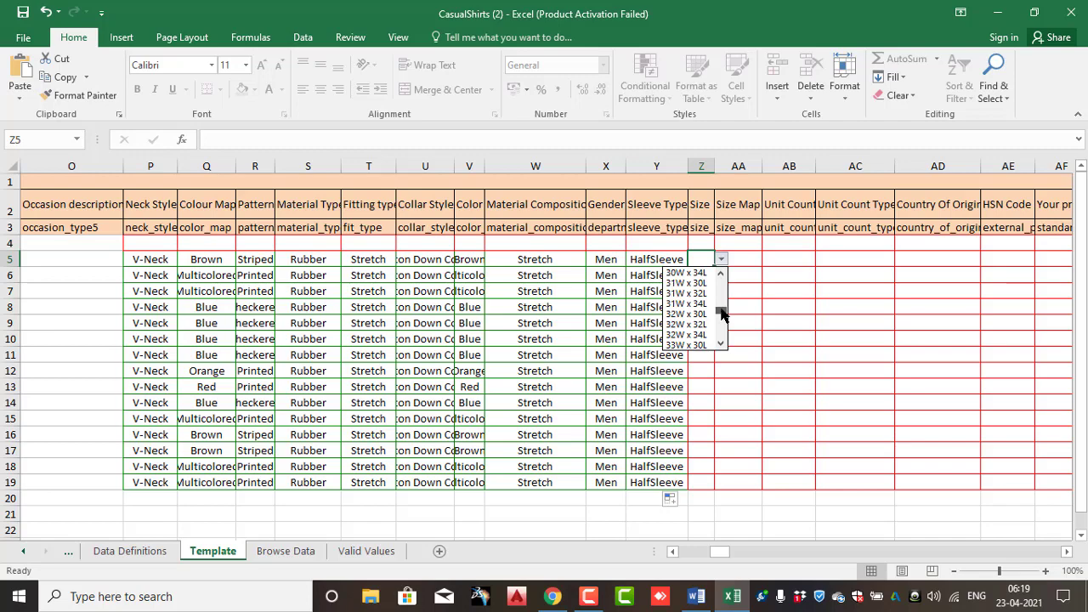
left_click(697, 596)
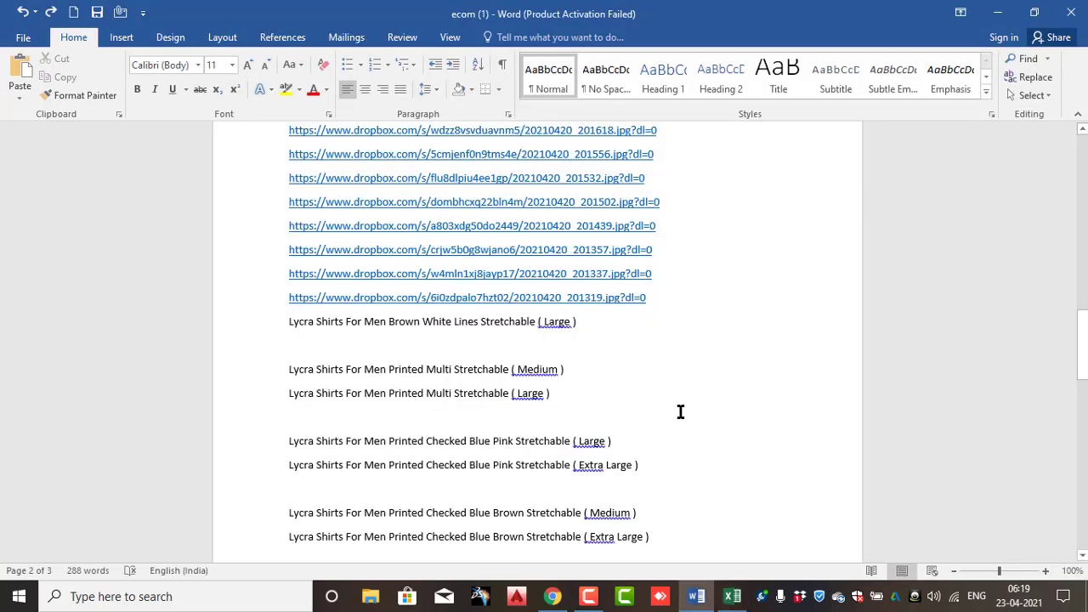
left_click(732, 596)
left_click(720, 259)
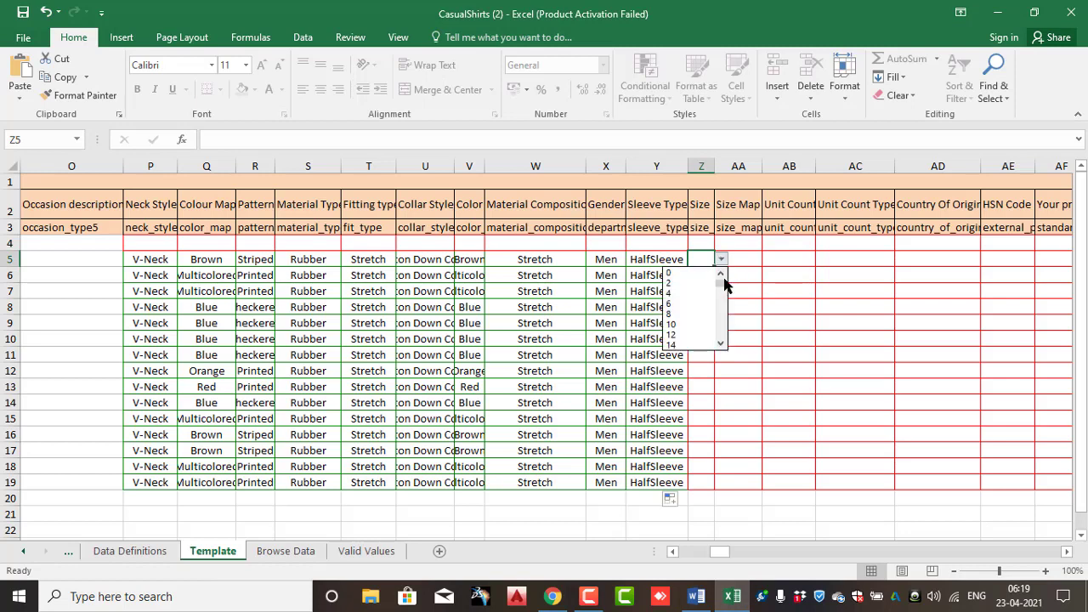
left_click_drag(723, 283, 721, 334)
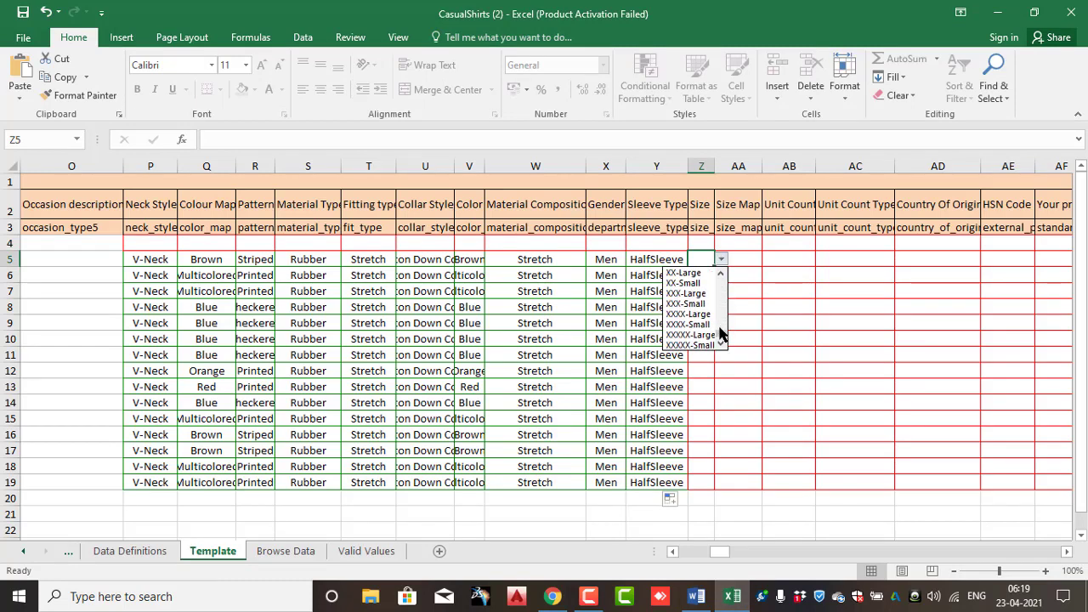
left_click_drag(721, 338, 720, 334)
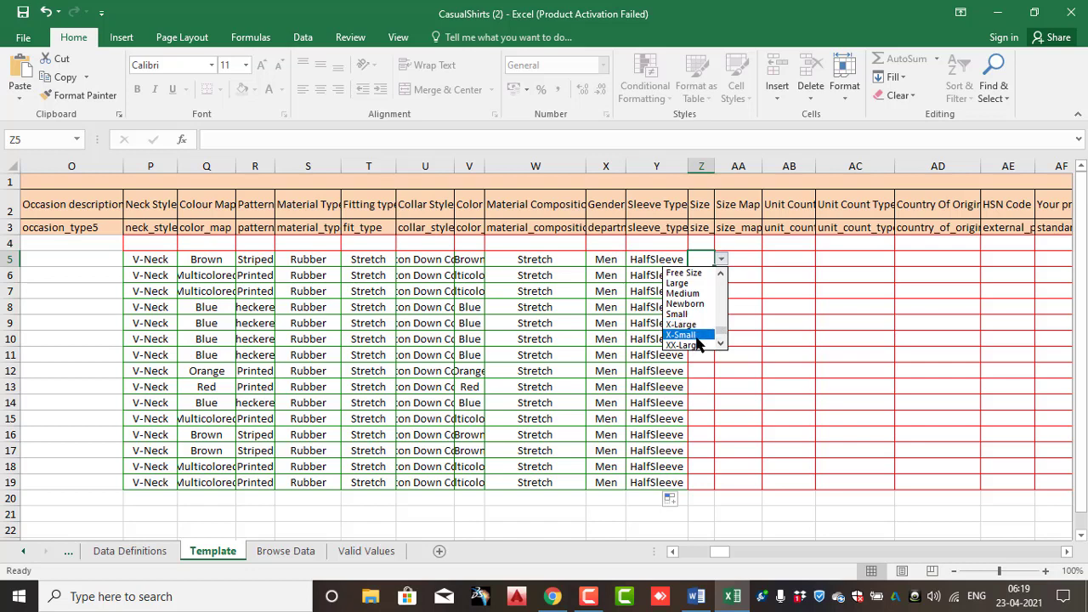
left_click(680, 283)
left_click(700, 275)
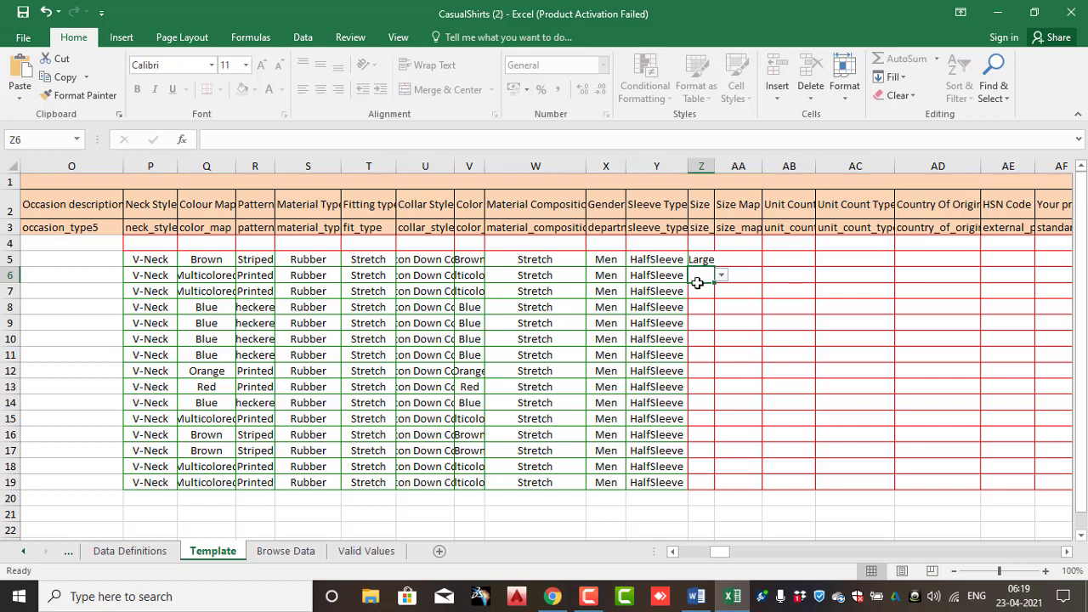
left_click(698, 597)
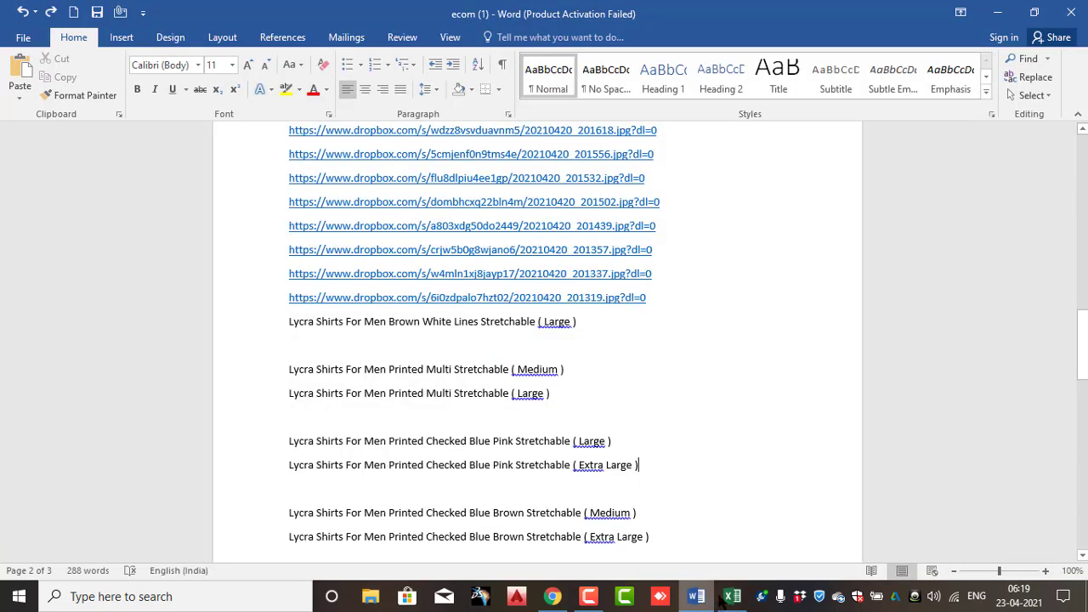
Set Z6's size to Medium from its validation dropdown
left_click(733, 595)
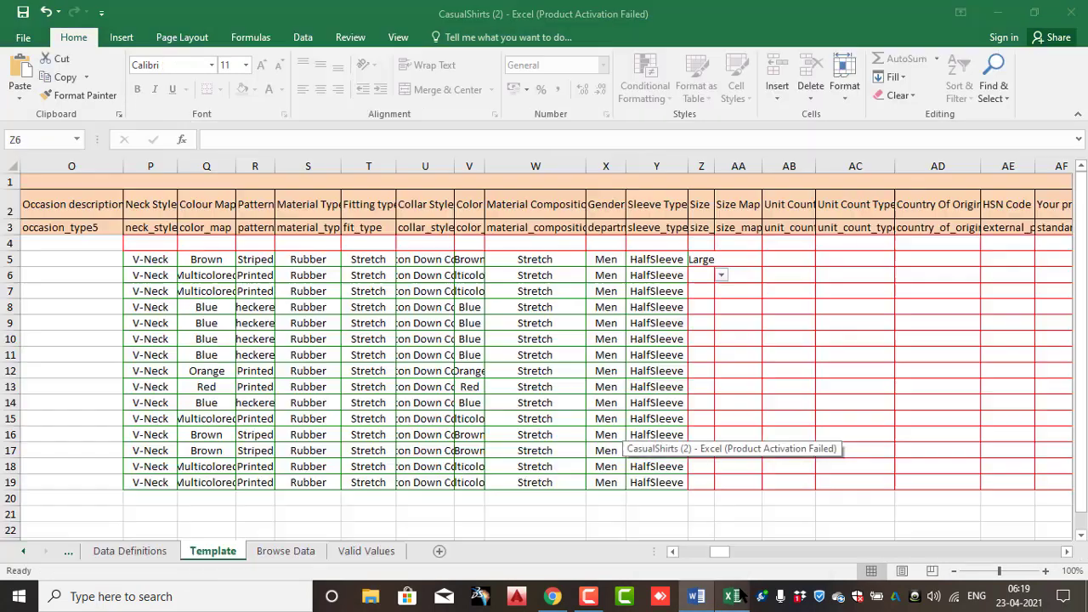
left_click(720, 275)
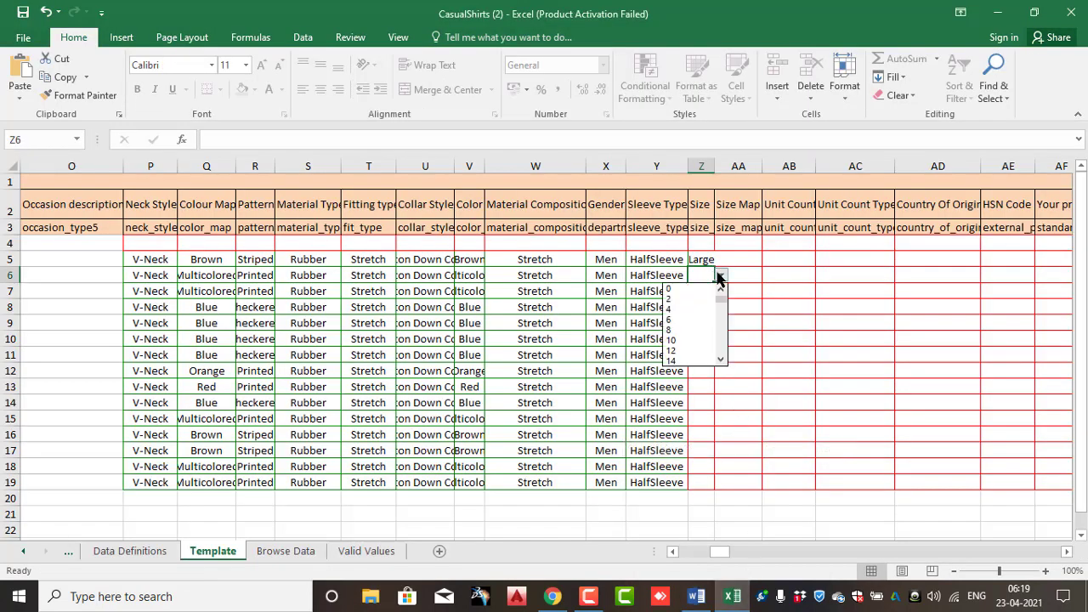
left_click_drag(718, 304, 724, 352)
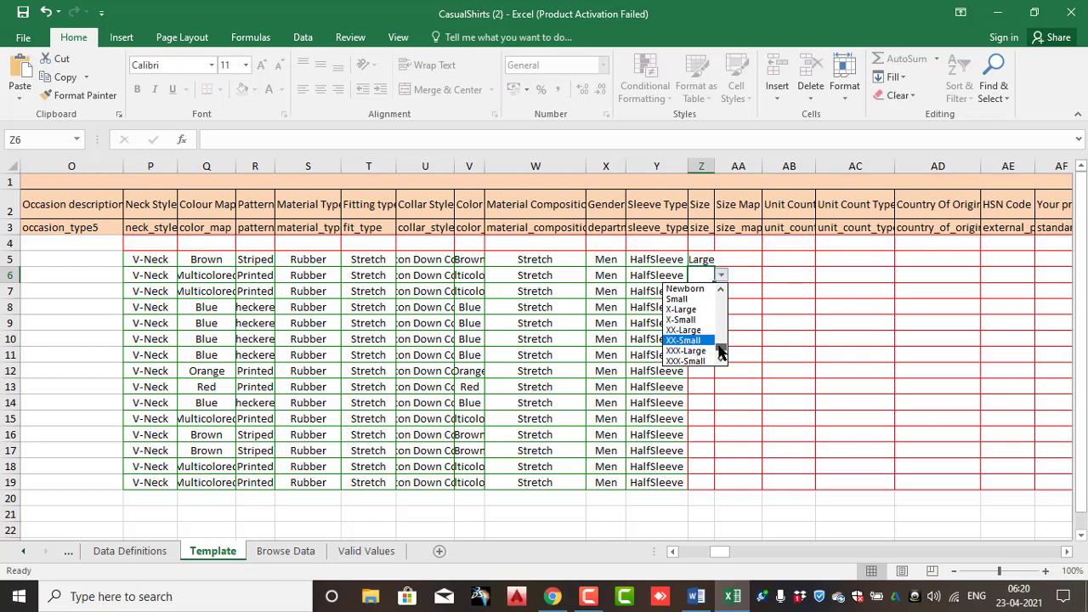
left_click_drag(721, 348, 723, 350)
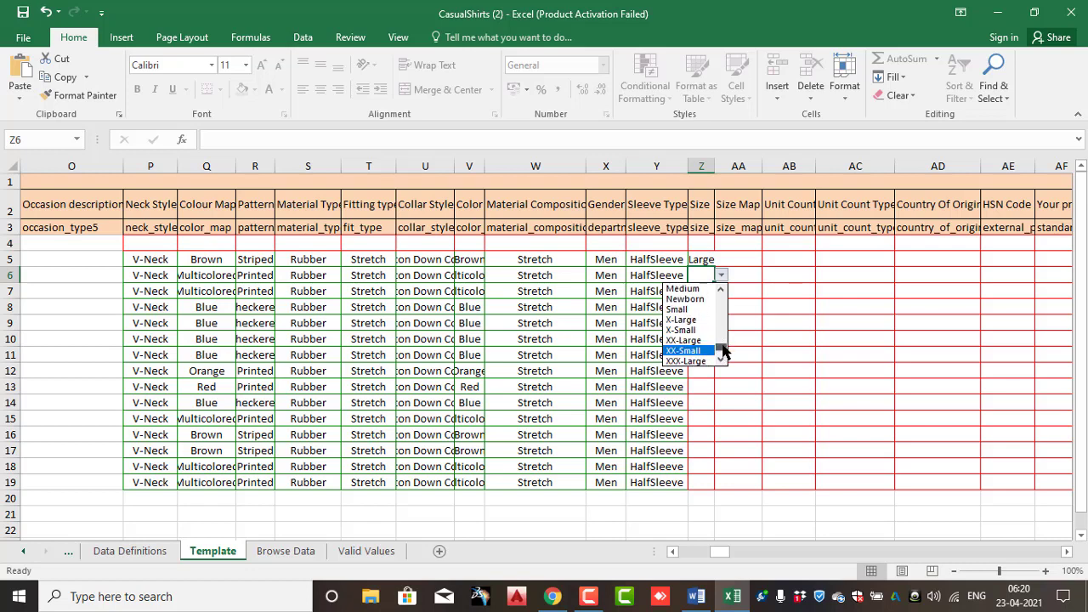
left_click(711, 289)
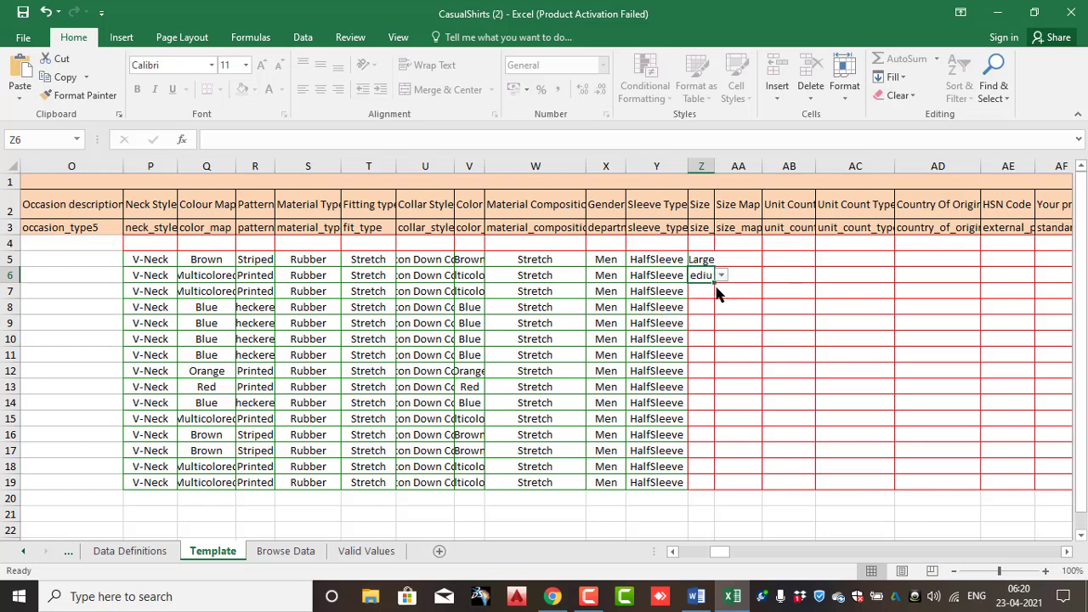
left_click(707, 291)
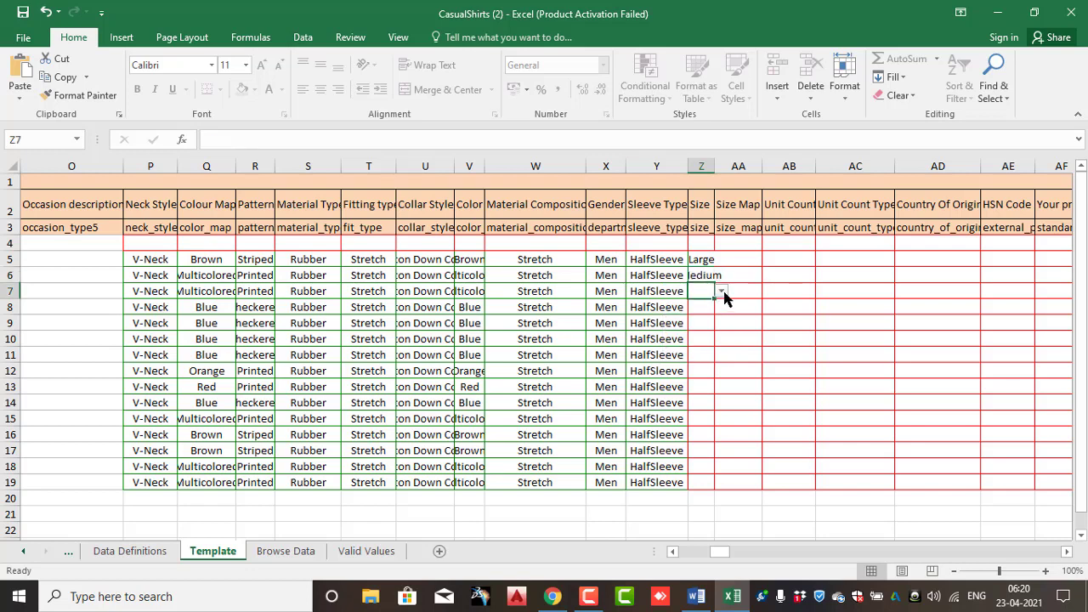
Set Z7's size to Large from its dropdown
left_click(721, 291)
left_click_drag(720, 316, 725, 366)
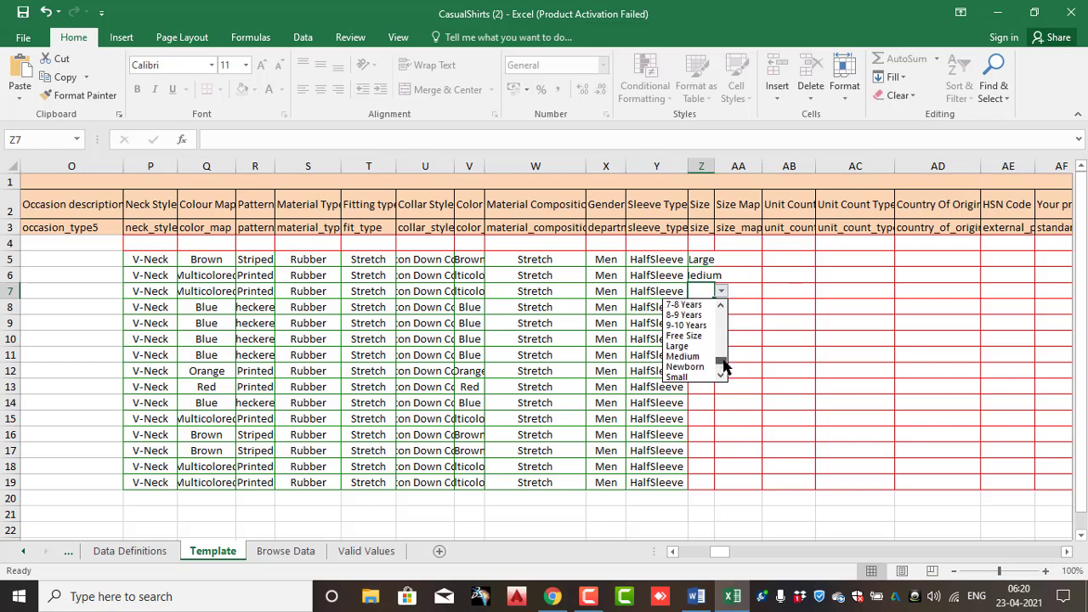
left_click(692, 347)
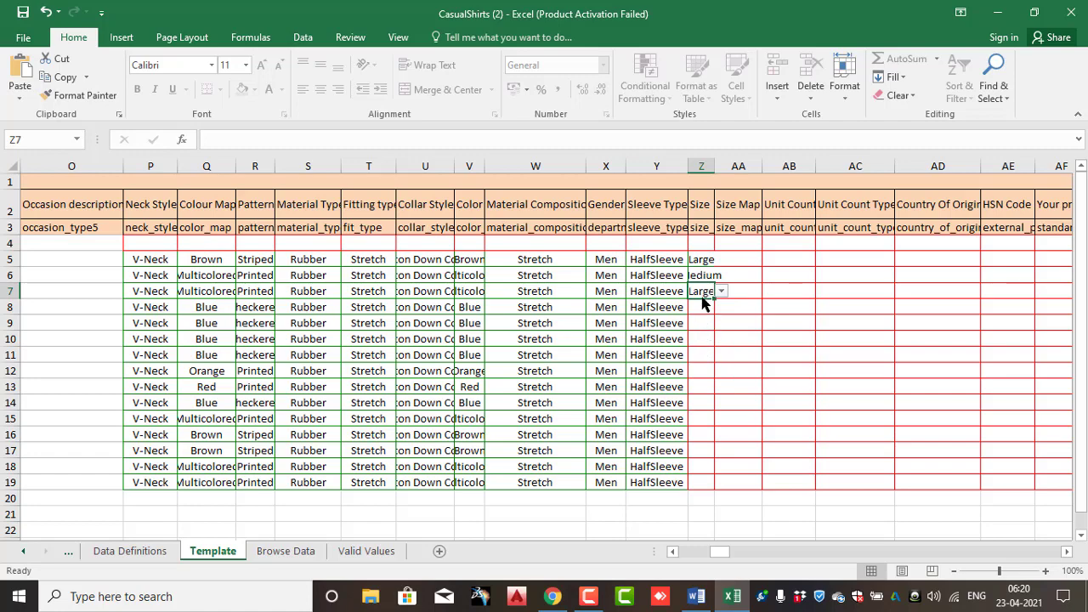
left_click(698, 306)
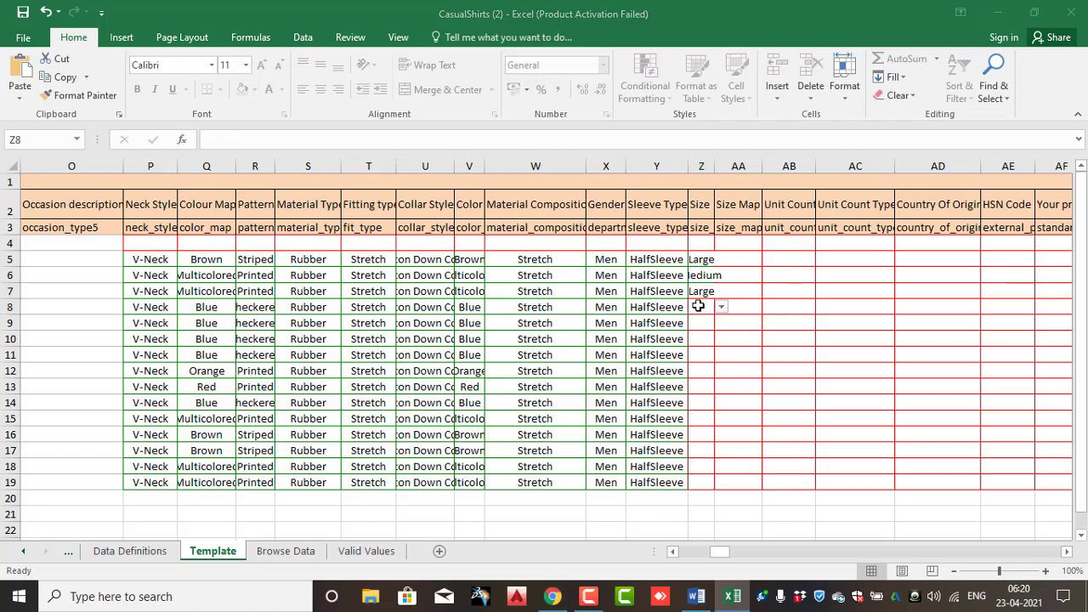
Confirm the next size in the Word notes, then fill Large from Z7 down into Z8
key("alt+Tab")
scroll(687, 320, "down", 4)
scroll(687, 320, "down", 2)
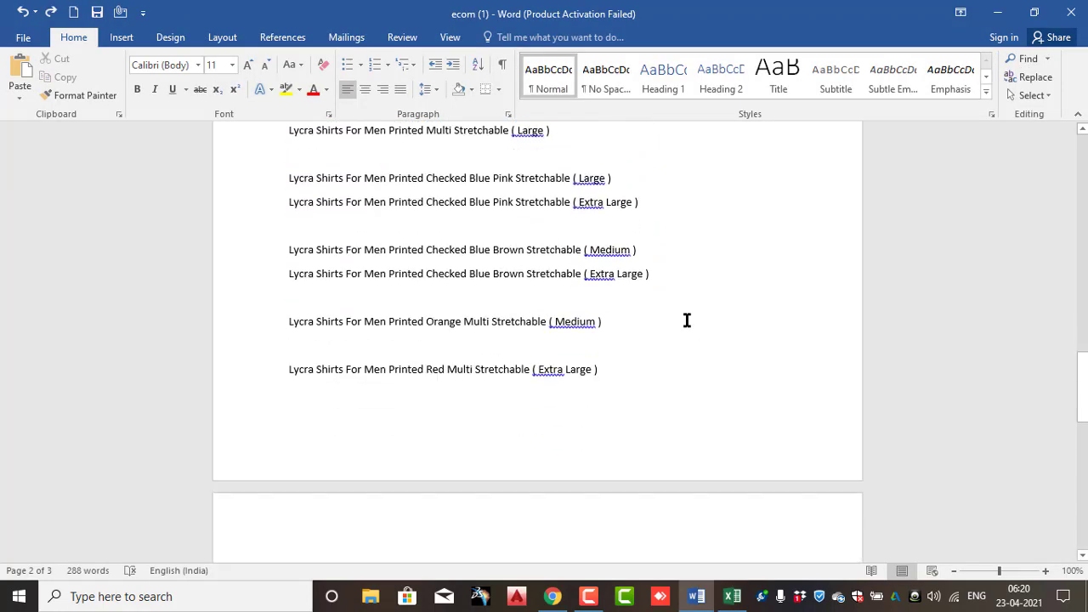
key("alt+Tab")
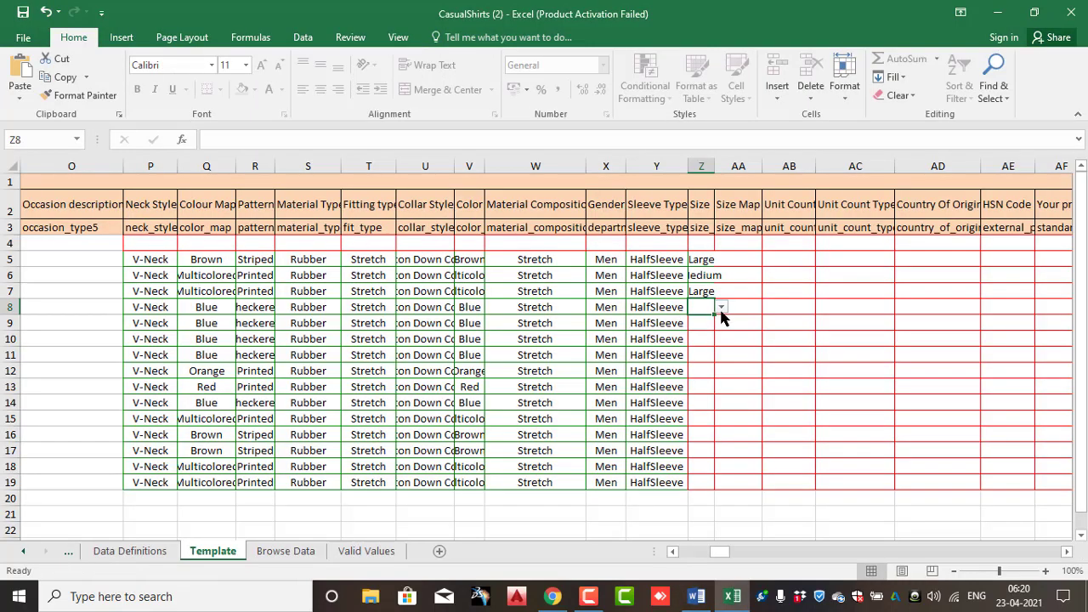
scroll(722, 314, "up", 1)
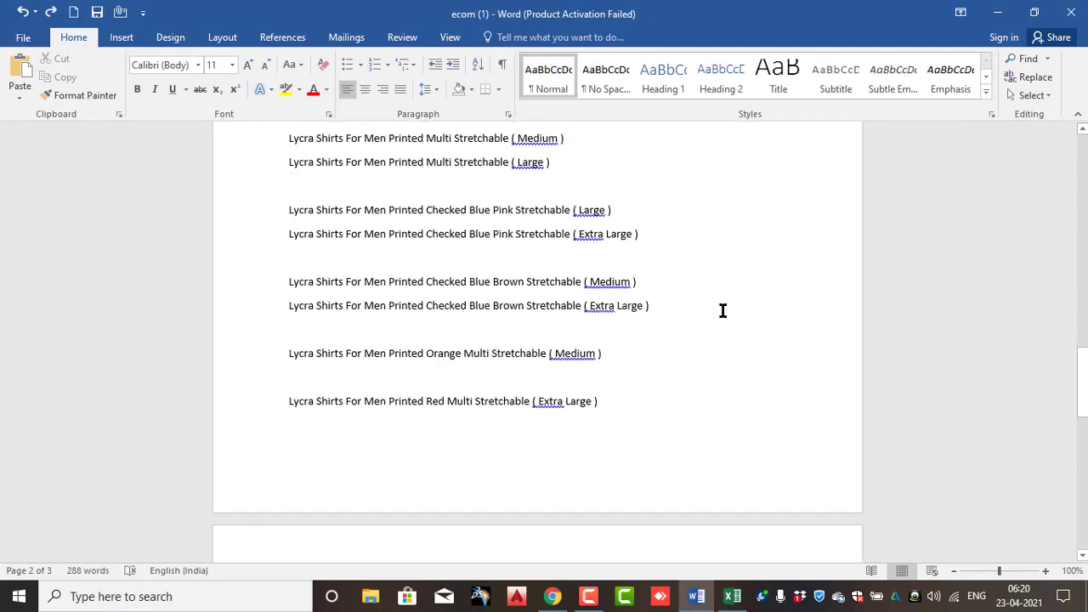
scroll(722, 312, "up", 1)
scroll(722, 311, "up", 1)
scroll(723, 311, "down", 2)
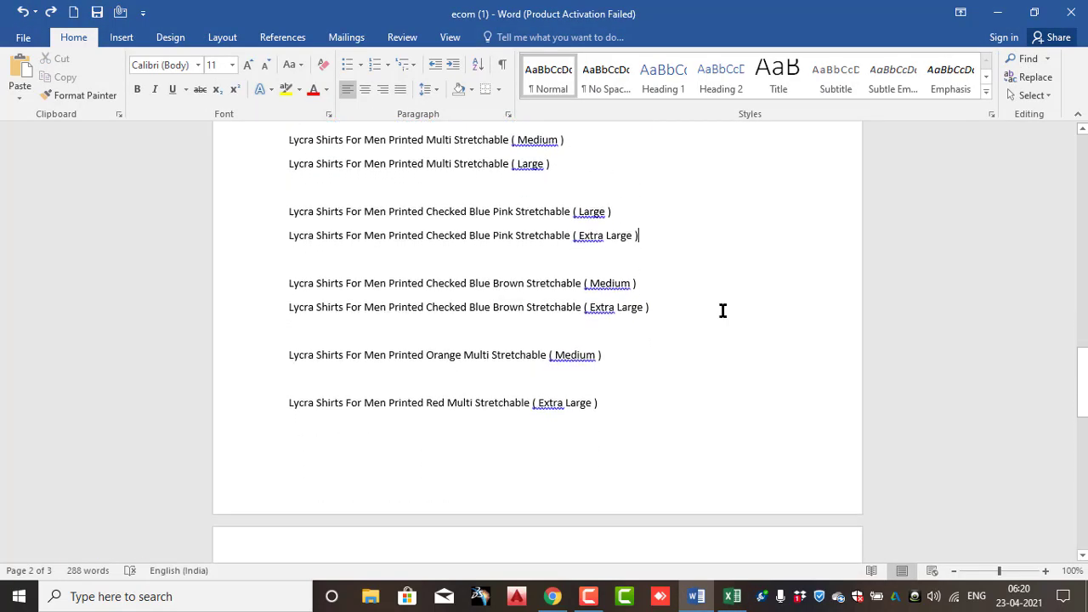
scroll(721, 310, "down", 2)
key("alt+Tab")
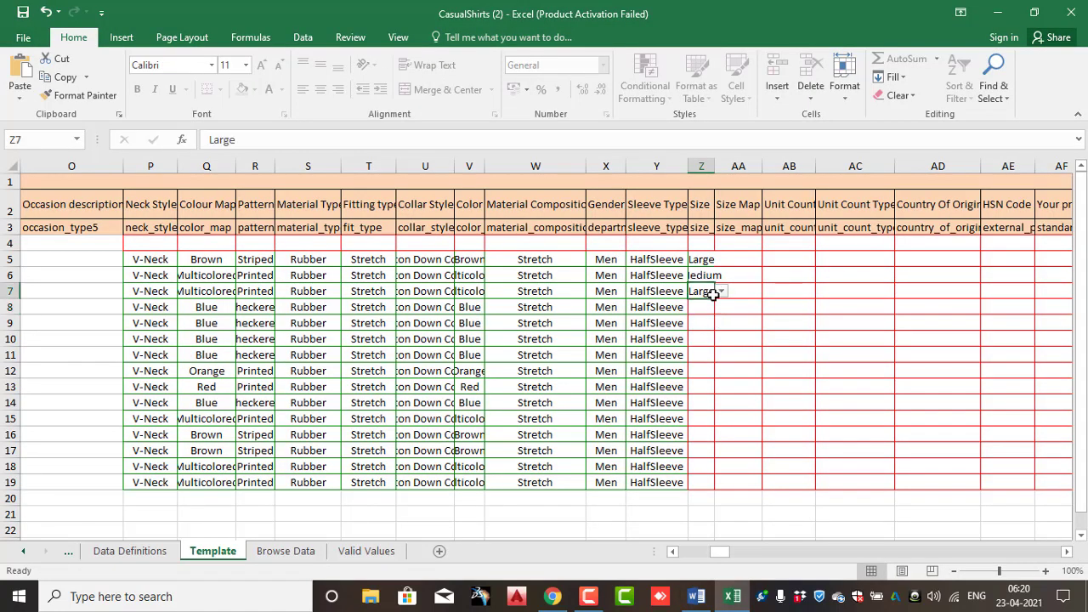
left_click_drag(713, 295, 712, 310)
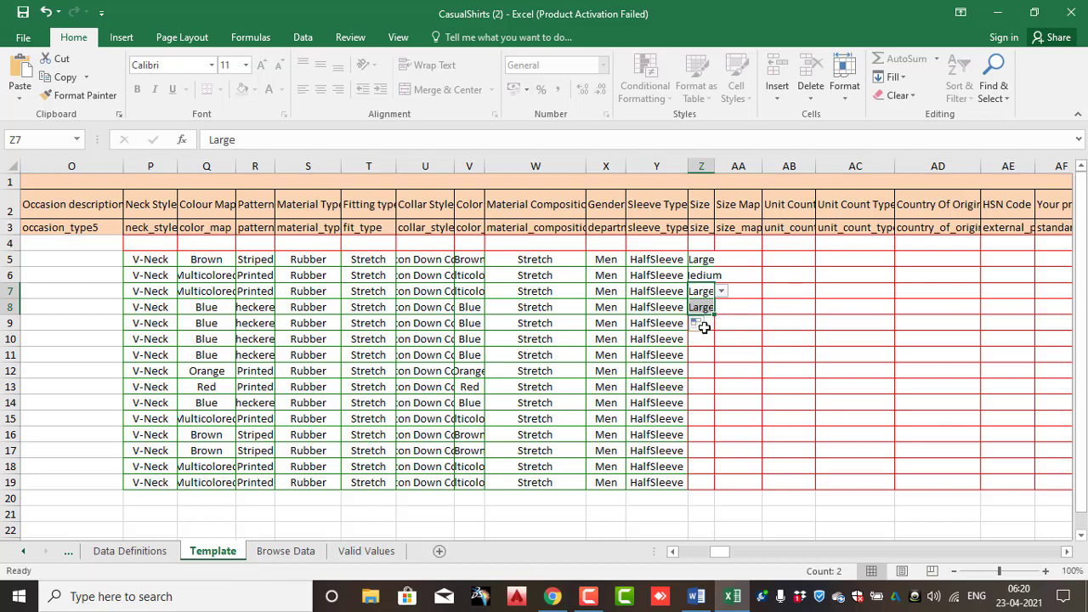
Set Z9's size to X-Large from its dropdown
left_click(704, 327)
left_click(721, 323)
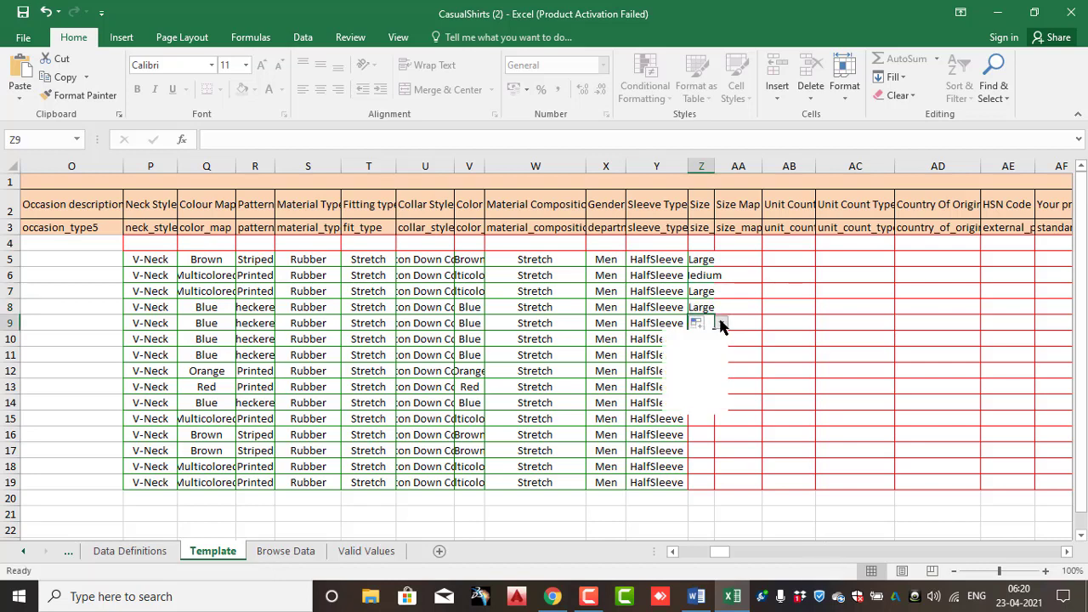
left_click_drag(721, 350, 721, 398)
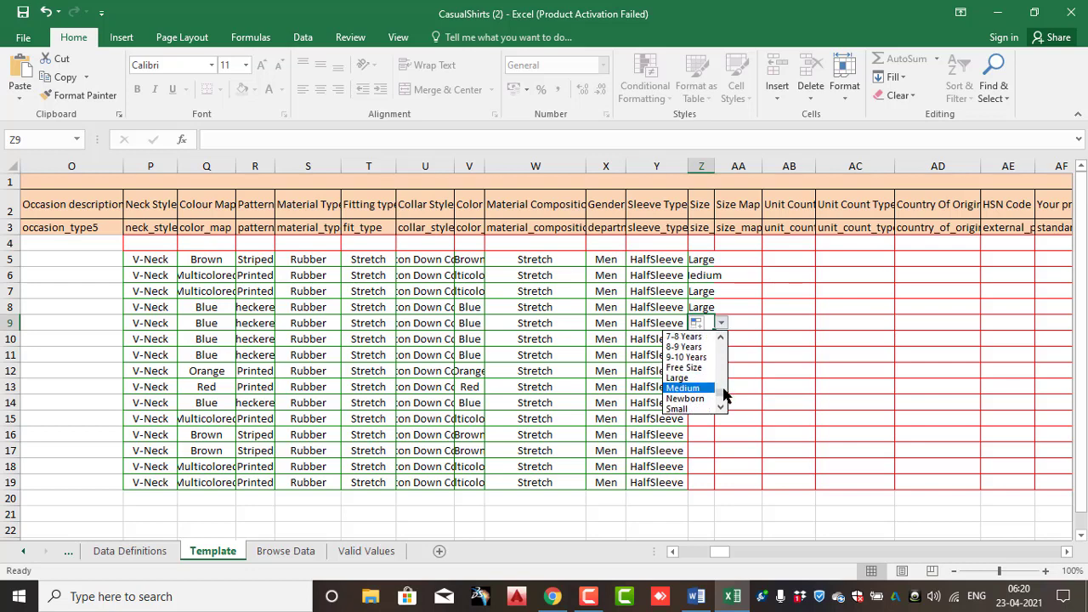
left_click_drag(723, 394, 723, 403)
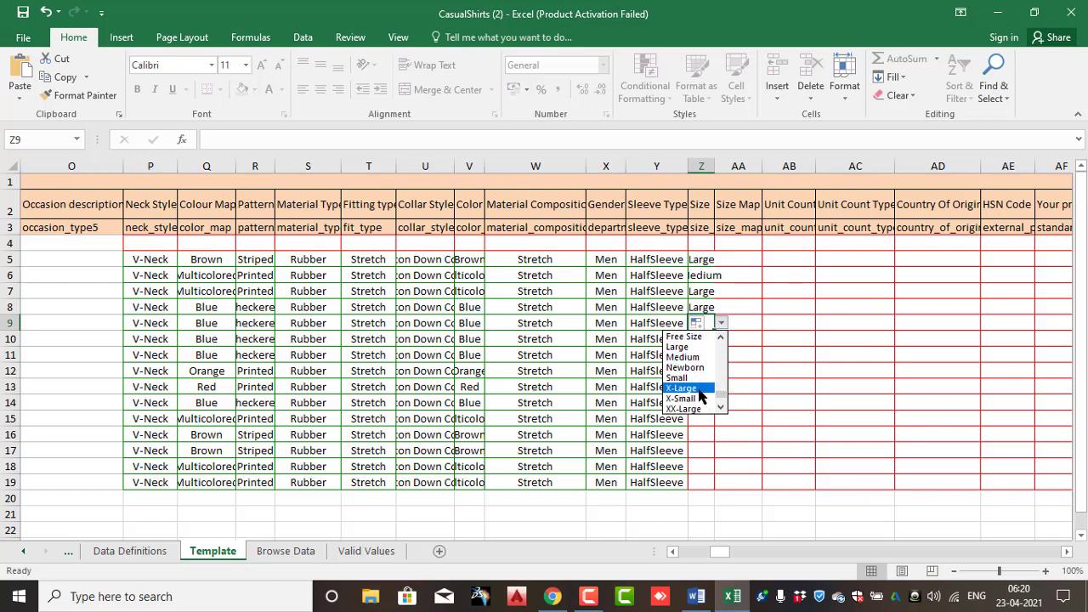
left_click(702, 387)
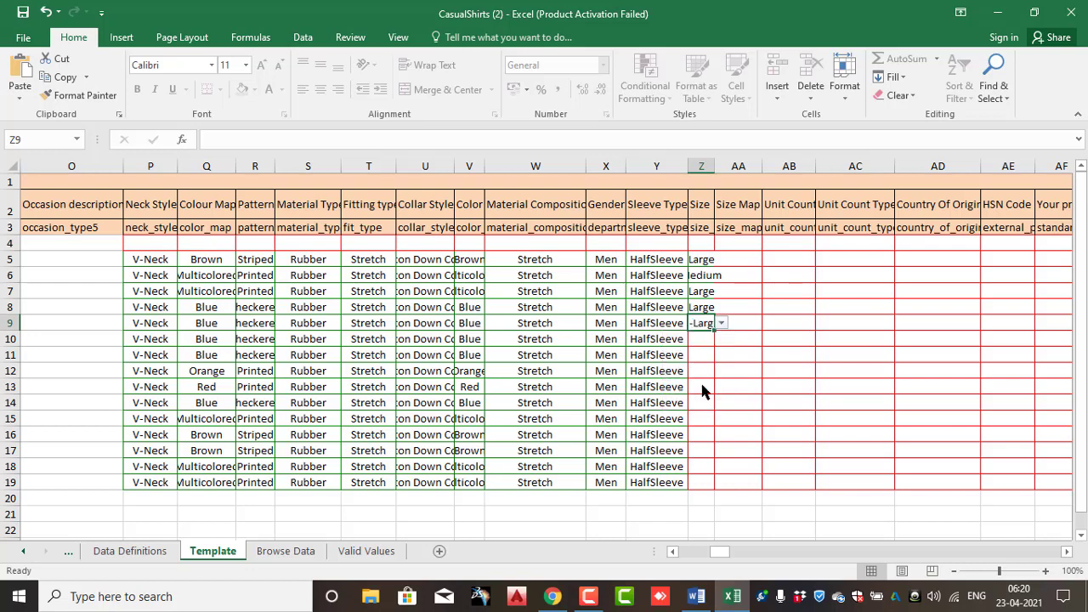
Check the Word notes and fill X-Large from Z9 down into Z10 and Z11
key("alt+Tab")
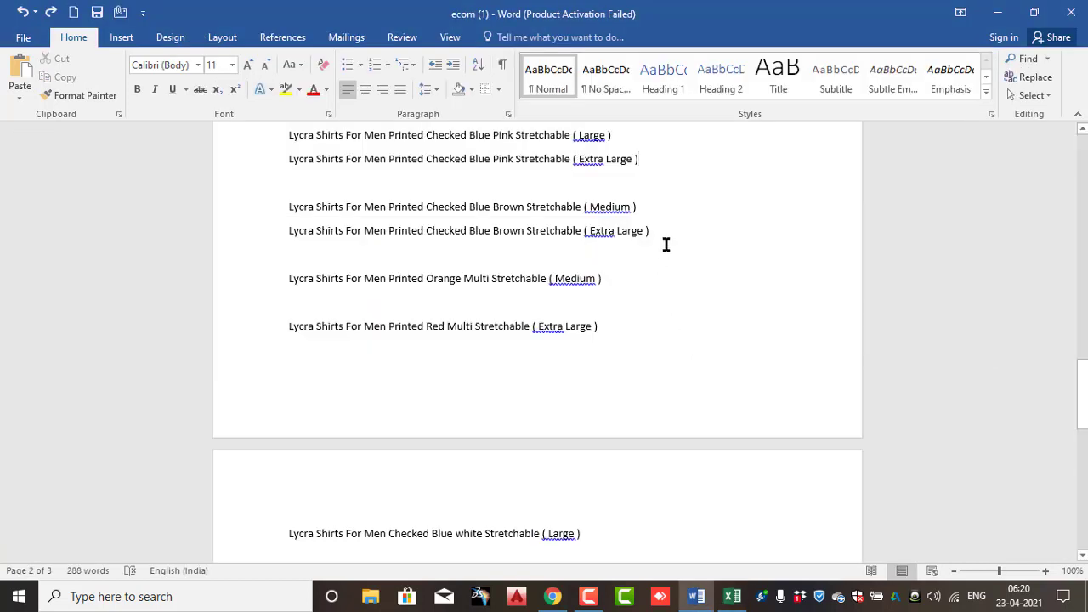
scroll(683, 210, "down", 2)
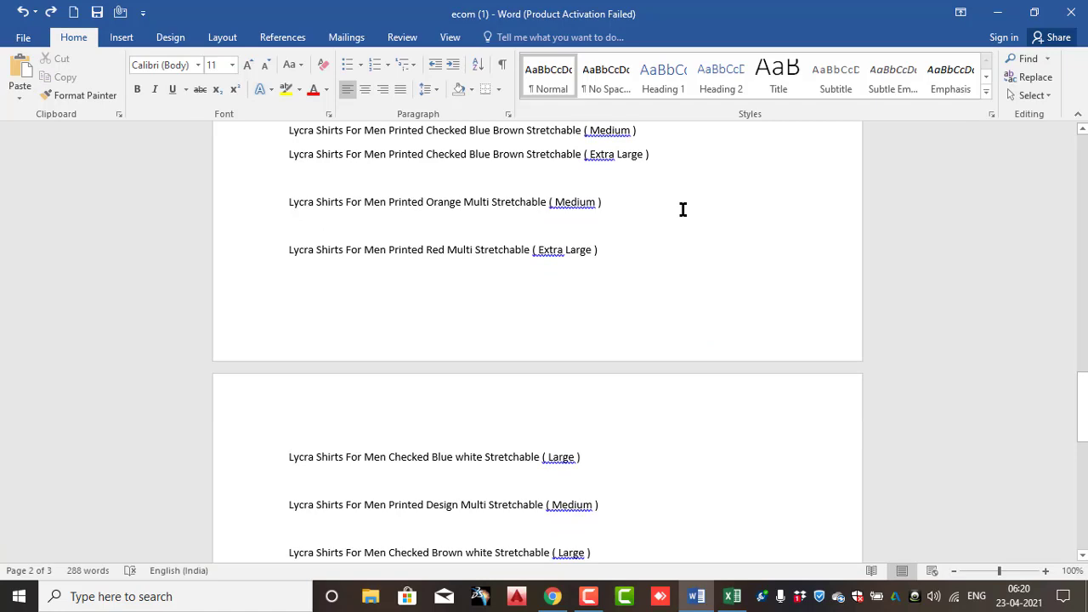
key("alt+Tab")
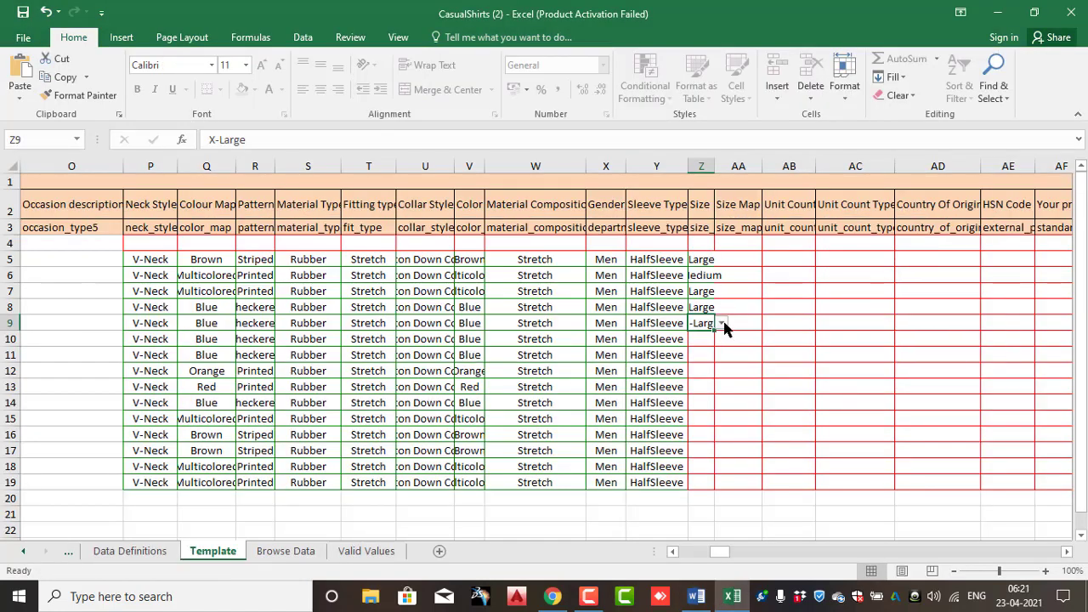
left_click_drag(714, 332, 713, 348)
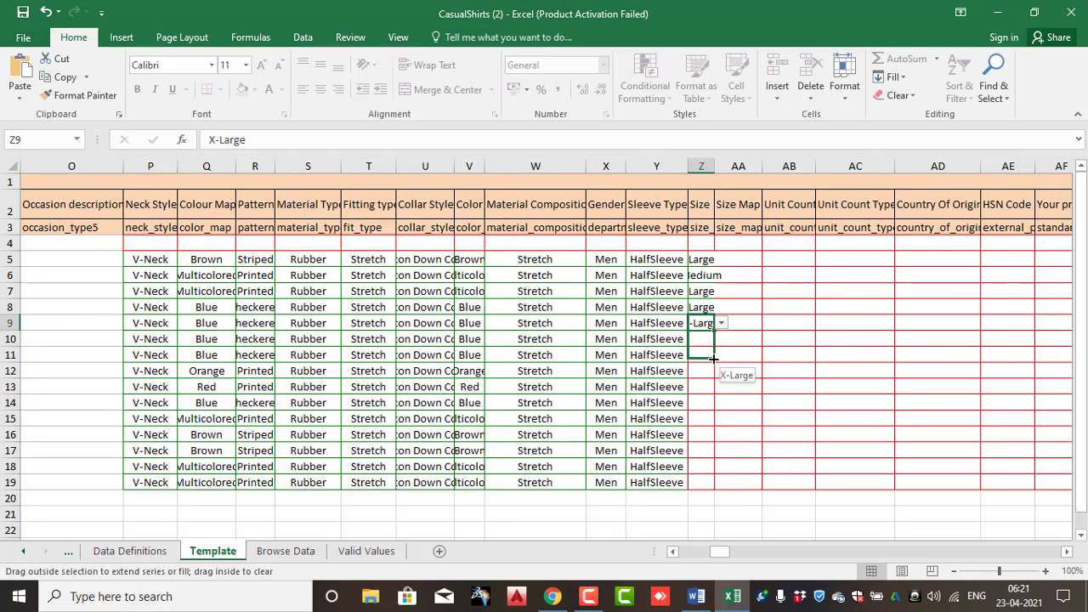
left_click_drag(713, 355, 712, 355)
Change Z10's size to Medium, then bring up the Word shirt list
left_click(706, 338)
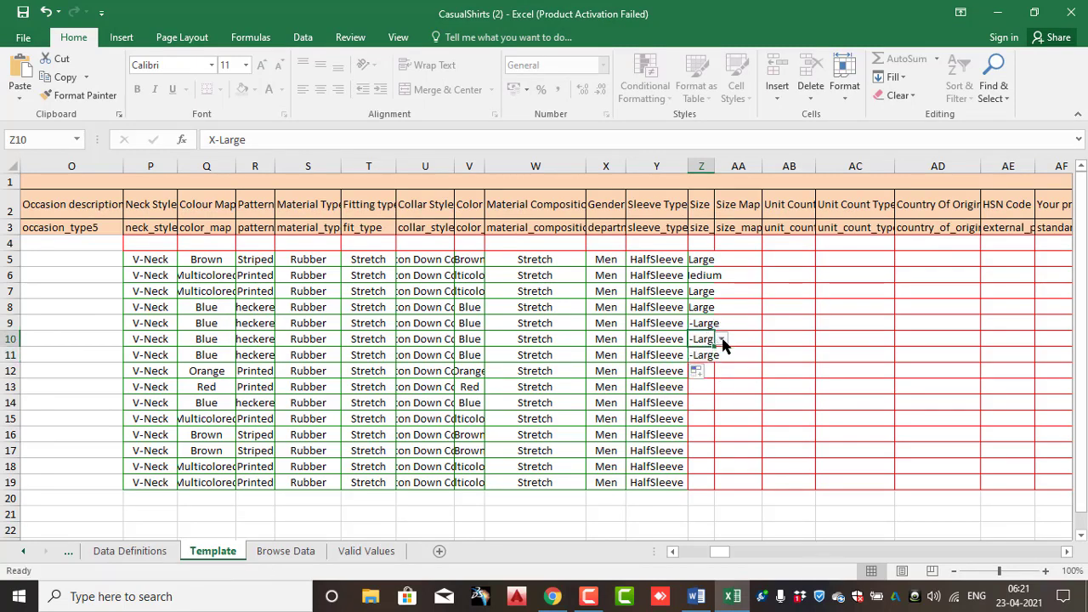
left_click(721, 338)
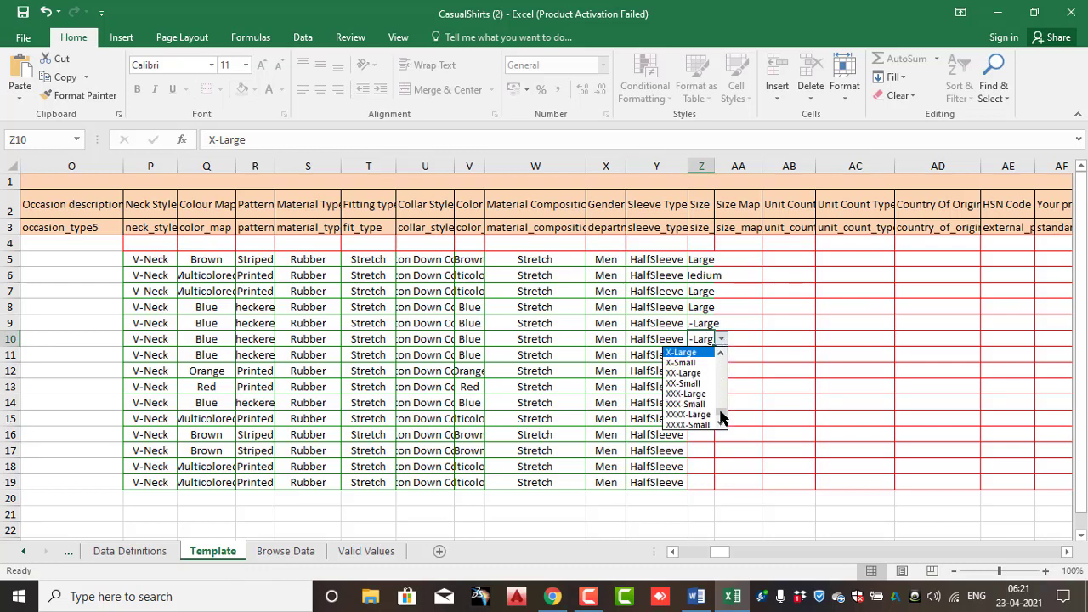
scroll(722, 416, "up", 1)
scroll(706, 400, "up", 1)
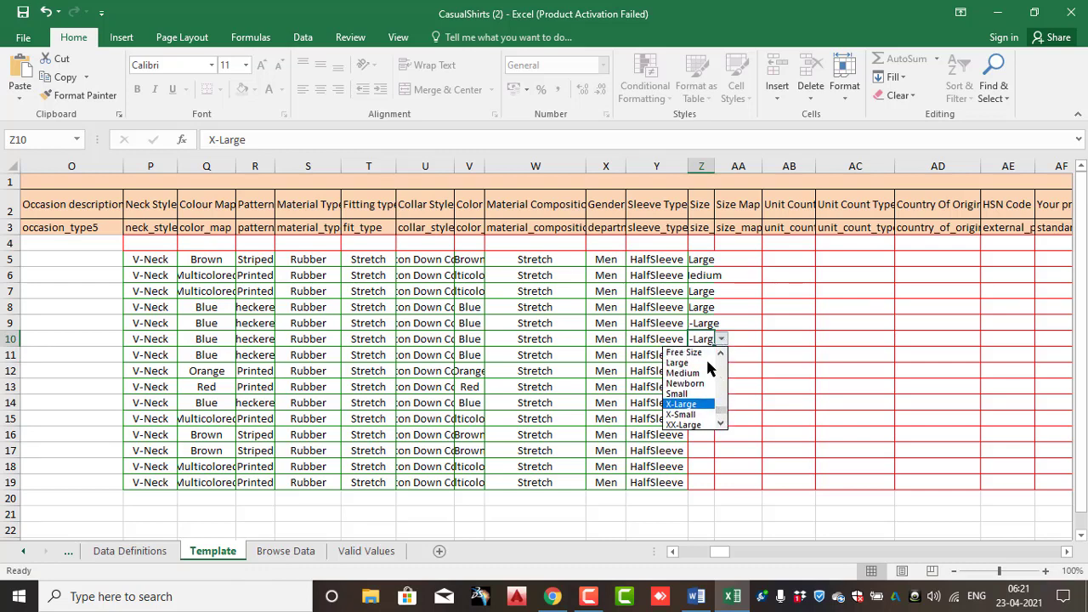
left_click(695, 376)
left_click(704, 368)
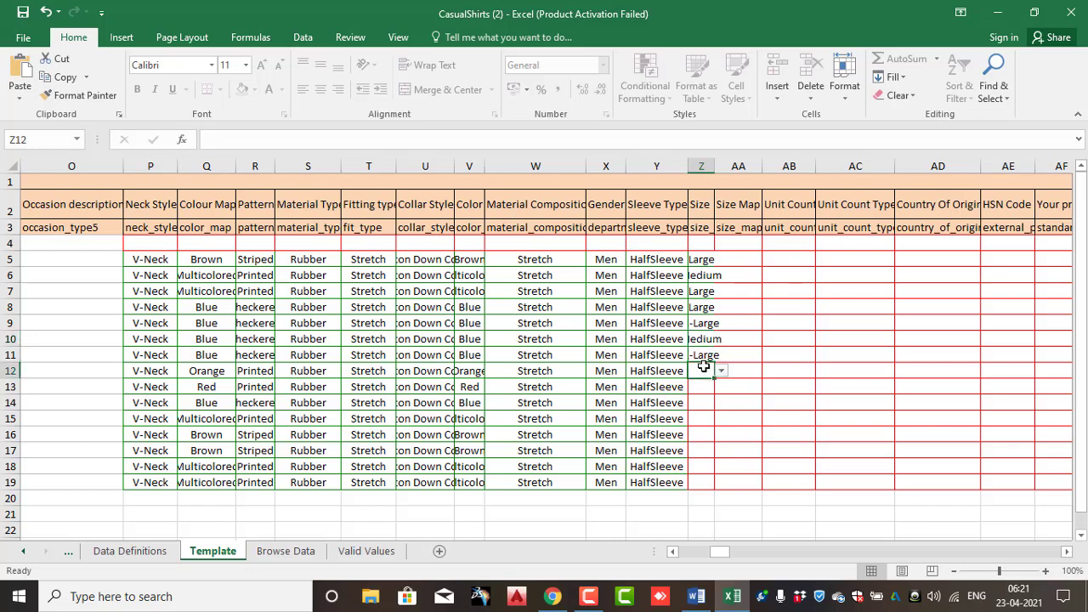
key("alt+Tab")
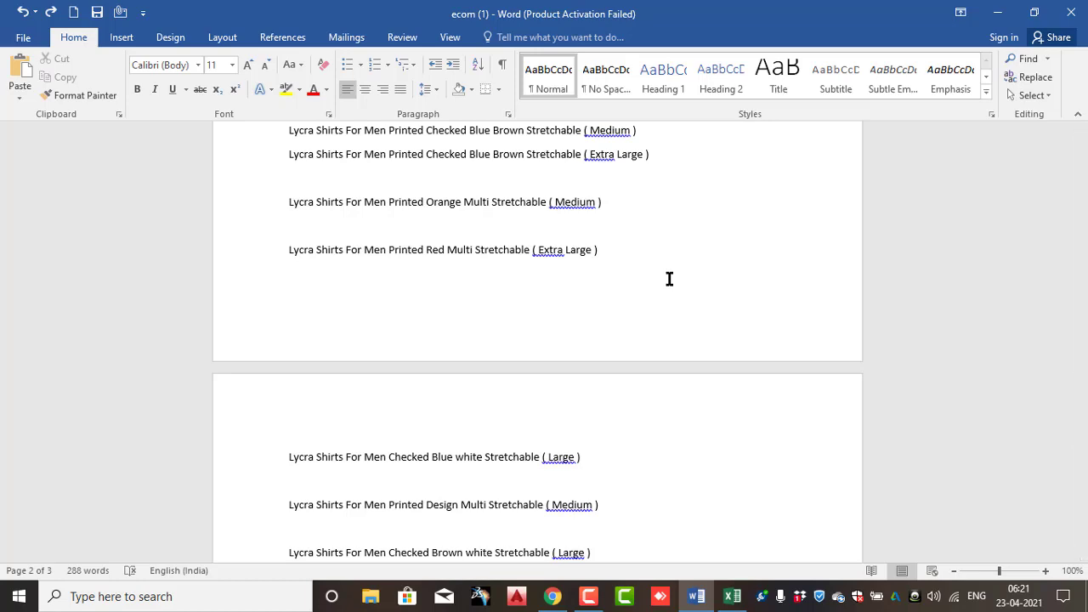
Review the Word shirt list to find the sizes for the next rows
scroll(669, 279, "up", 2)
scroll(669, 278, "up", 2)
scroll(669, 279, "up", 1)
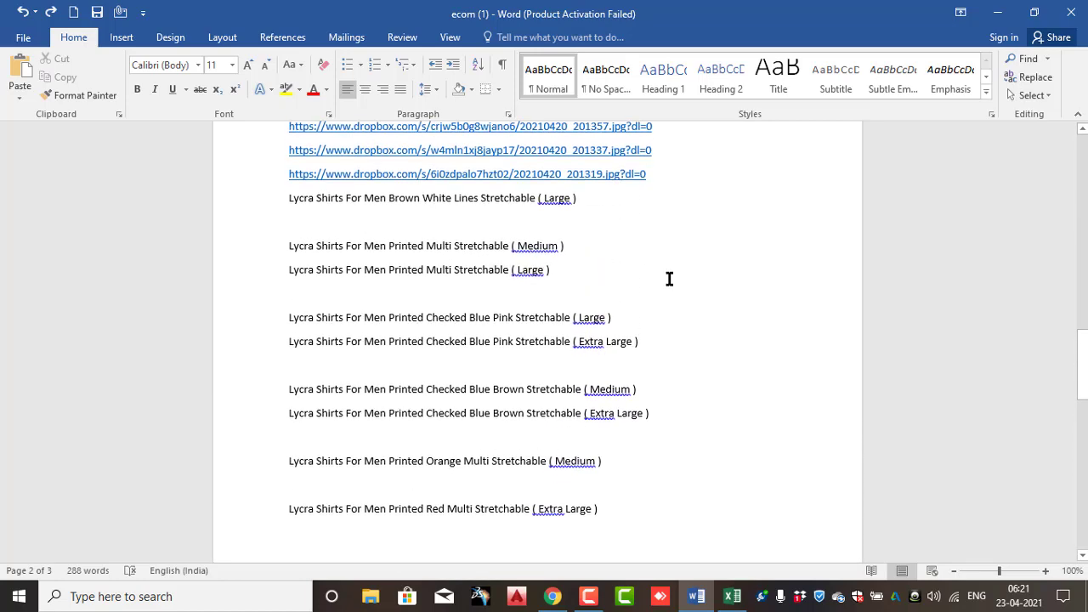
left_click(640, 354)
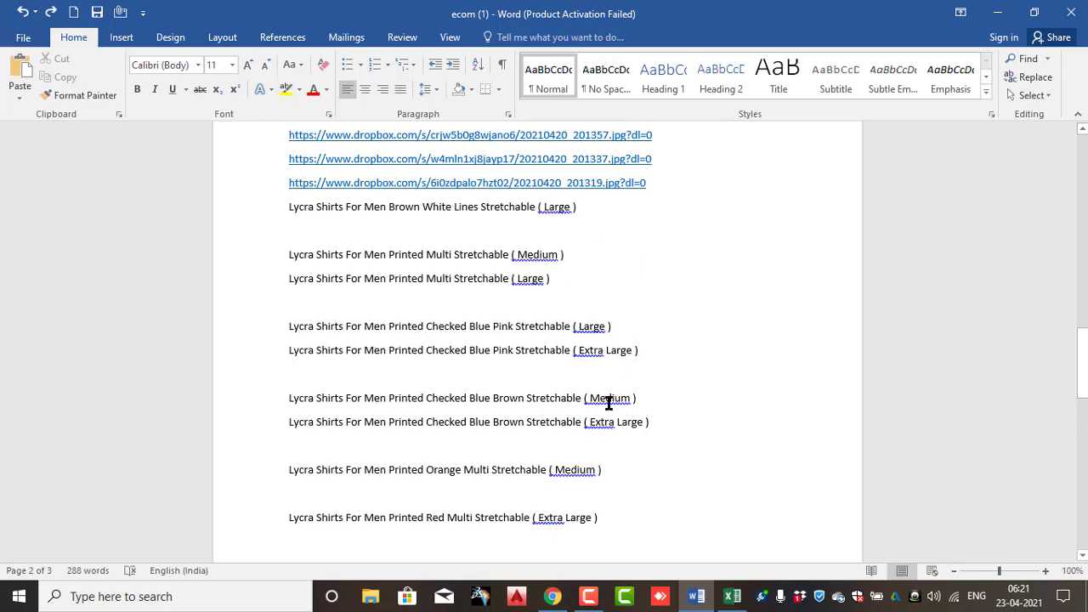
scroll(649, 393, "down", 1)
scroll(649, 392, "down", 4)
scroll(648, 393, "down", 1)
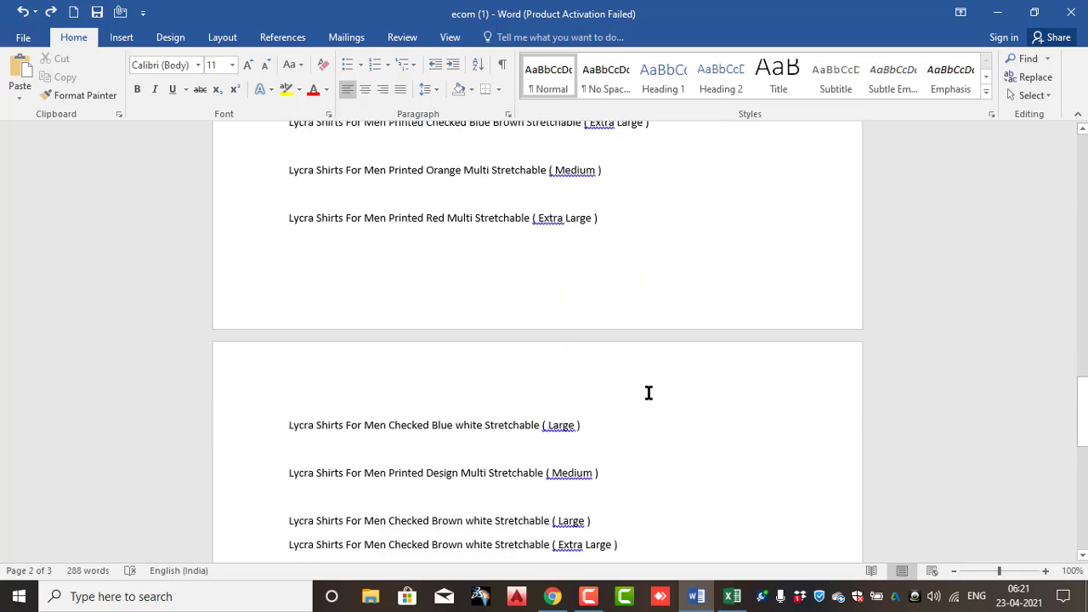
key("alt+Tab")
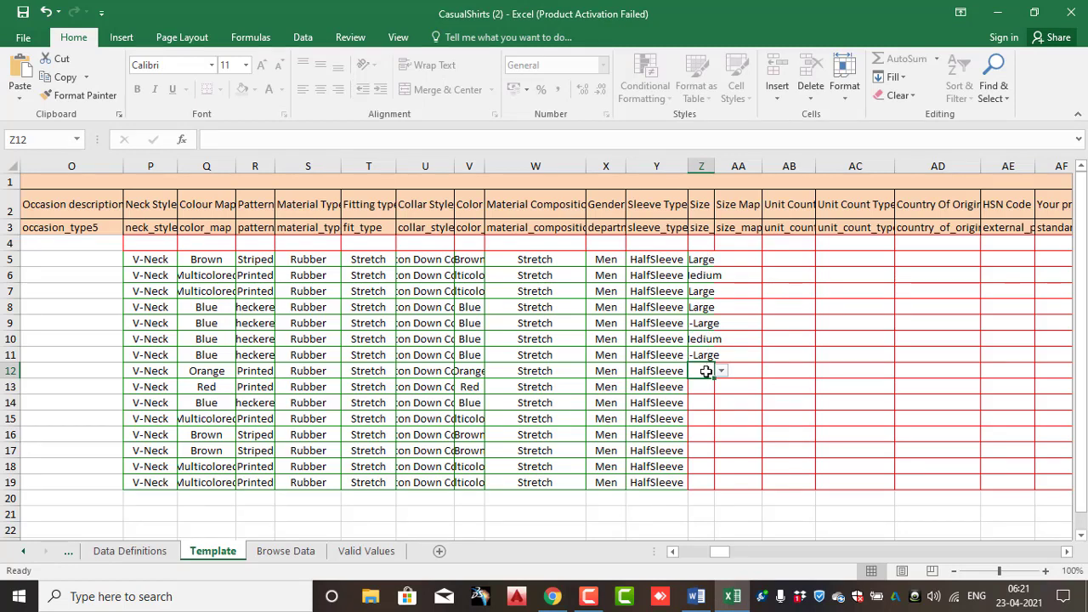
key("alt+Tab")
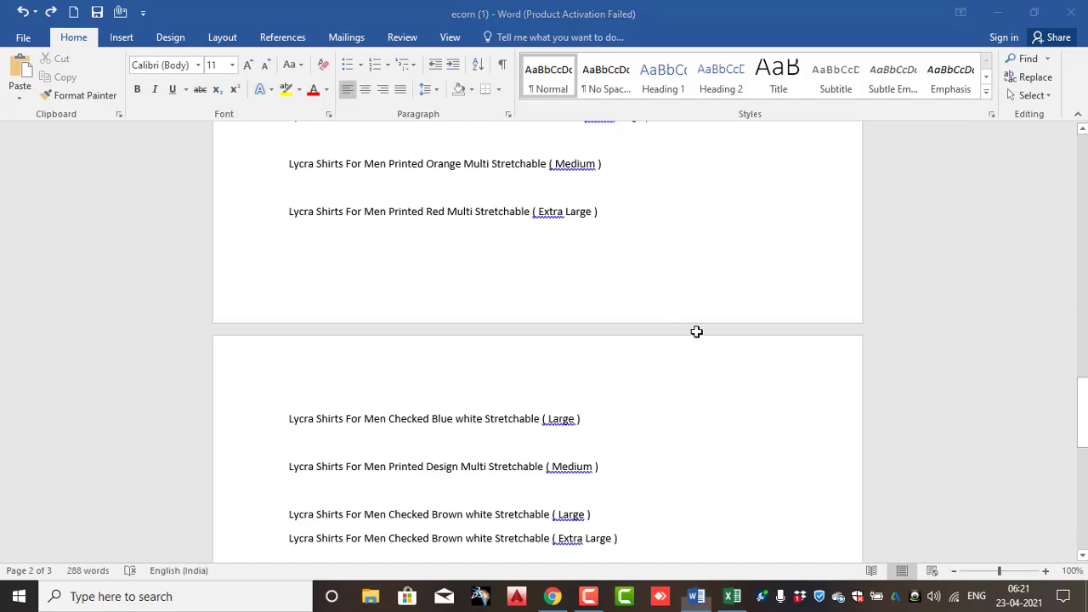
key("alt+Tab")
Set Z12's size to Medium and Z13's to X-Large from their dropdowns
left_click(721, 374)
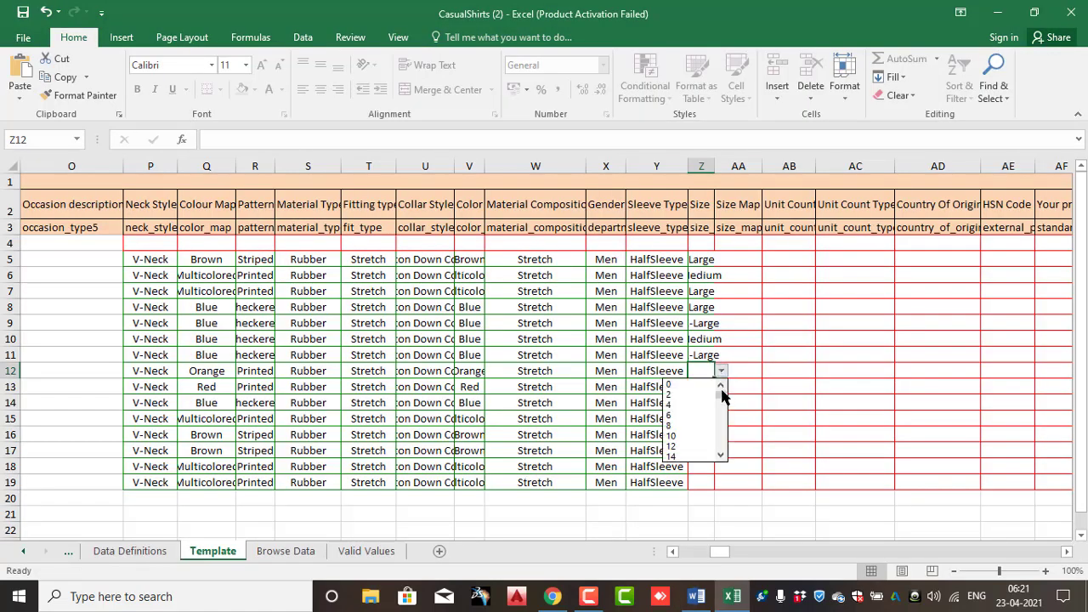
left_click_drag(721, 396, 719, 444)
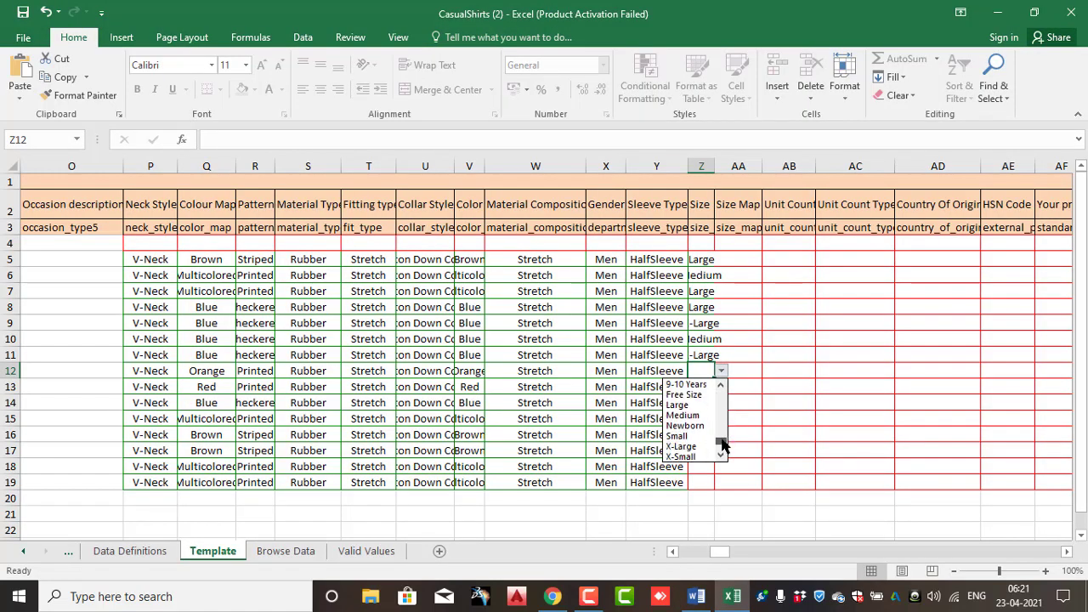
left_click(686, 413)
left_click(704, 385)
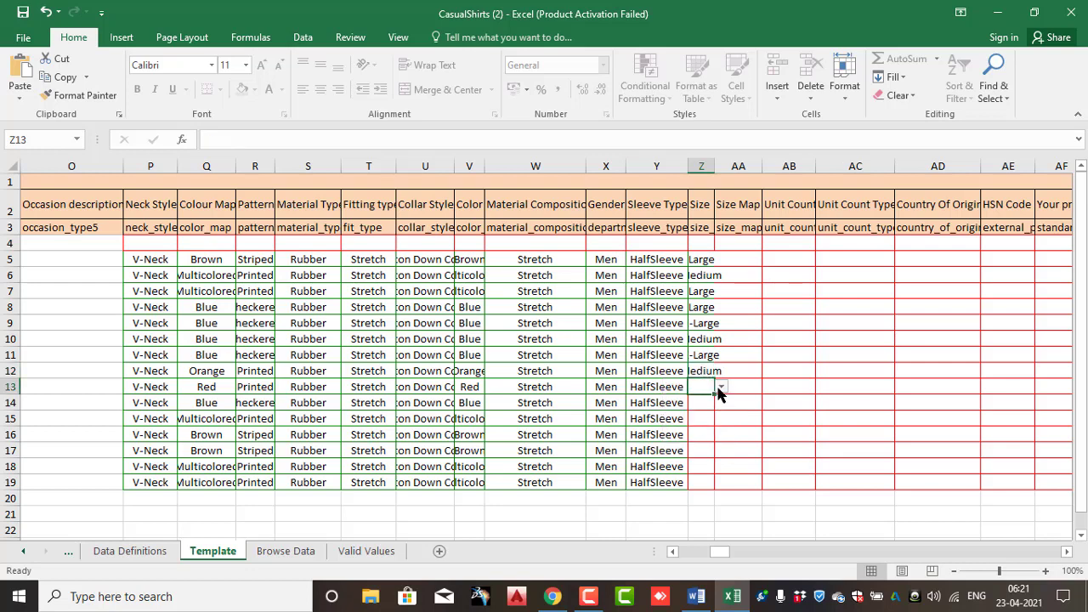
left_click(721, 388)
left_click_drag(721, 413, 722, 461)
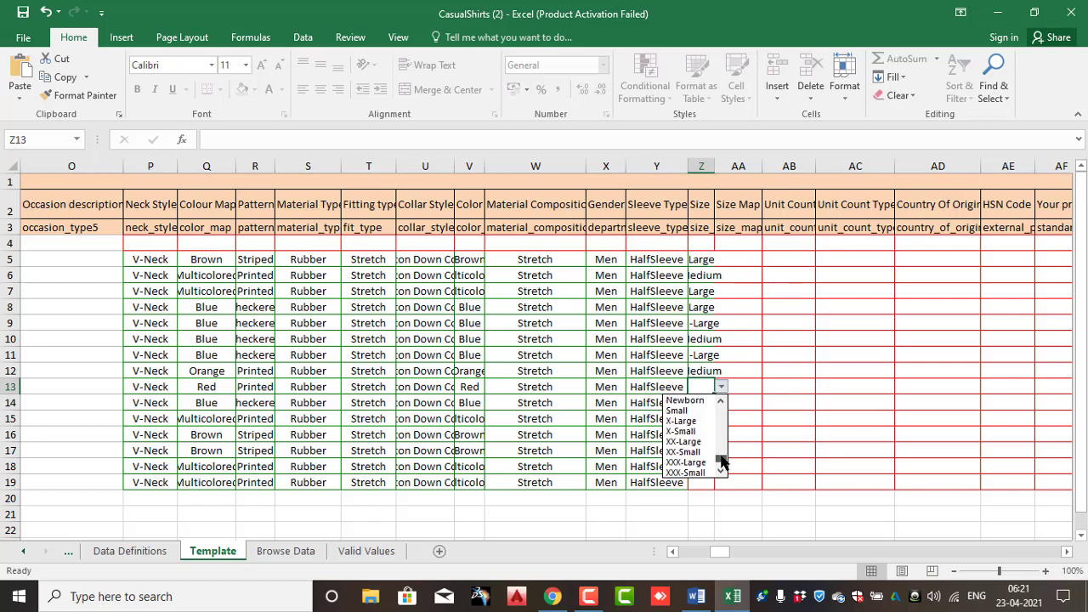
left_click(696, 420)
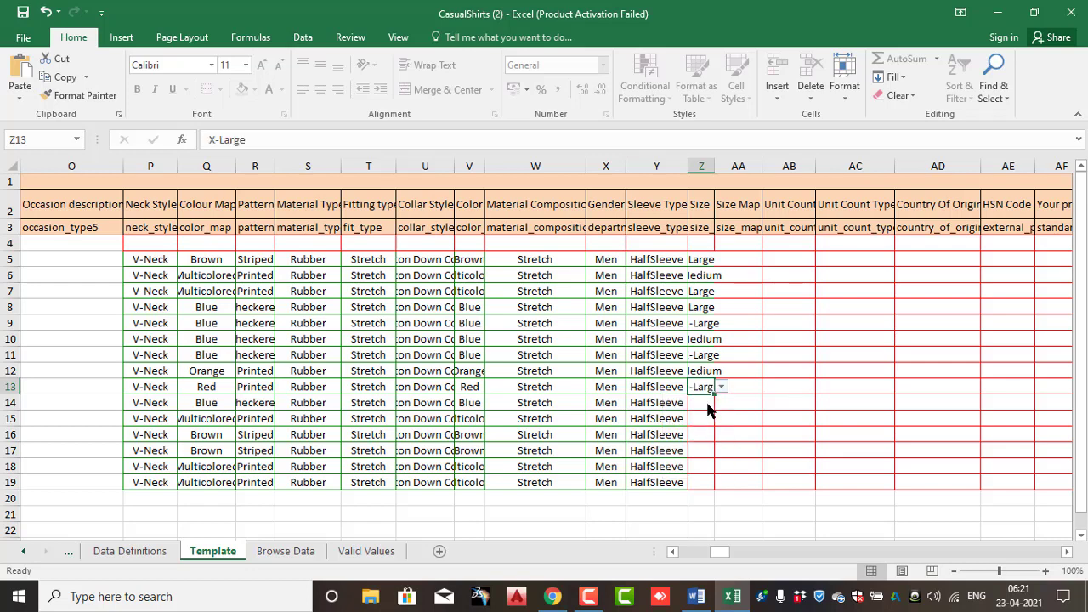
left_click(708, 405)
Check the Word list, then set Z14's size to Large
key("alt+Tab")
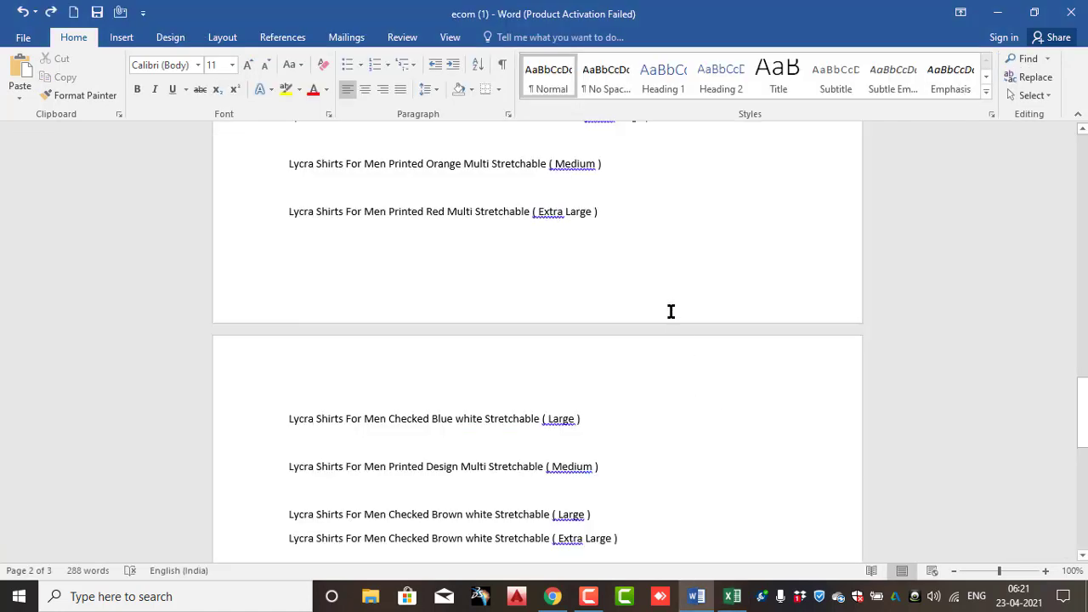
scroll(671, 311, "down", 4)
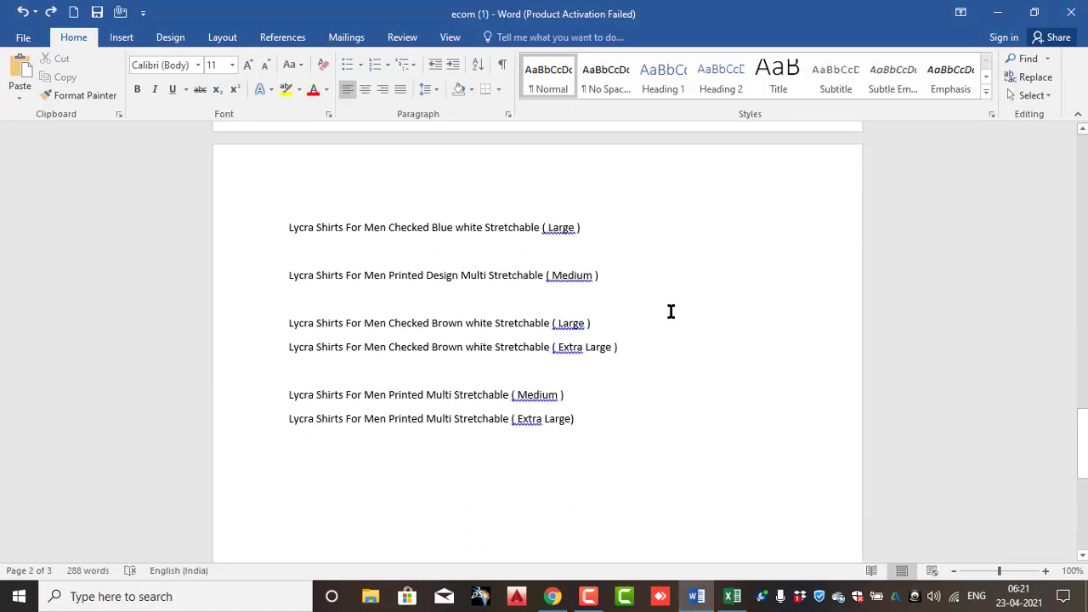
key("alt+Tab")
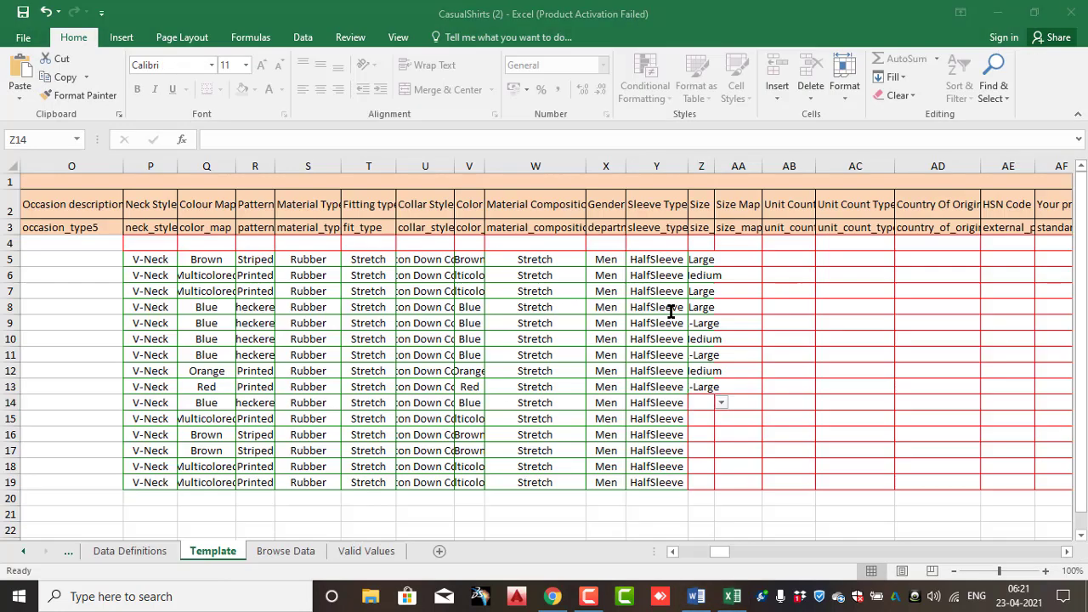
left_click(720, 405)
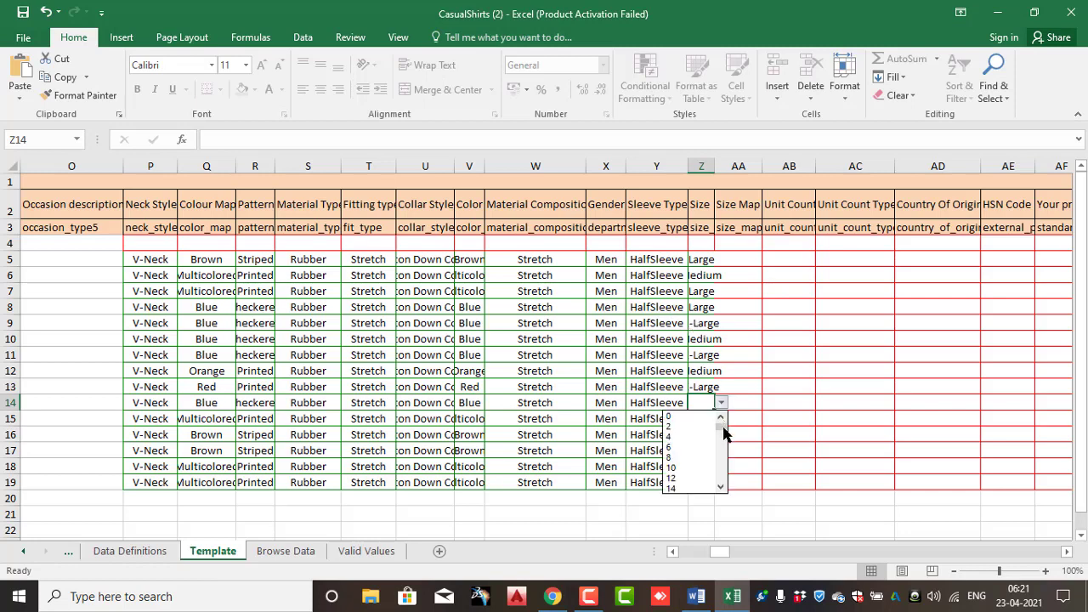
left_click_drag(724, 434, 724, 482)
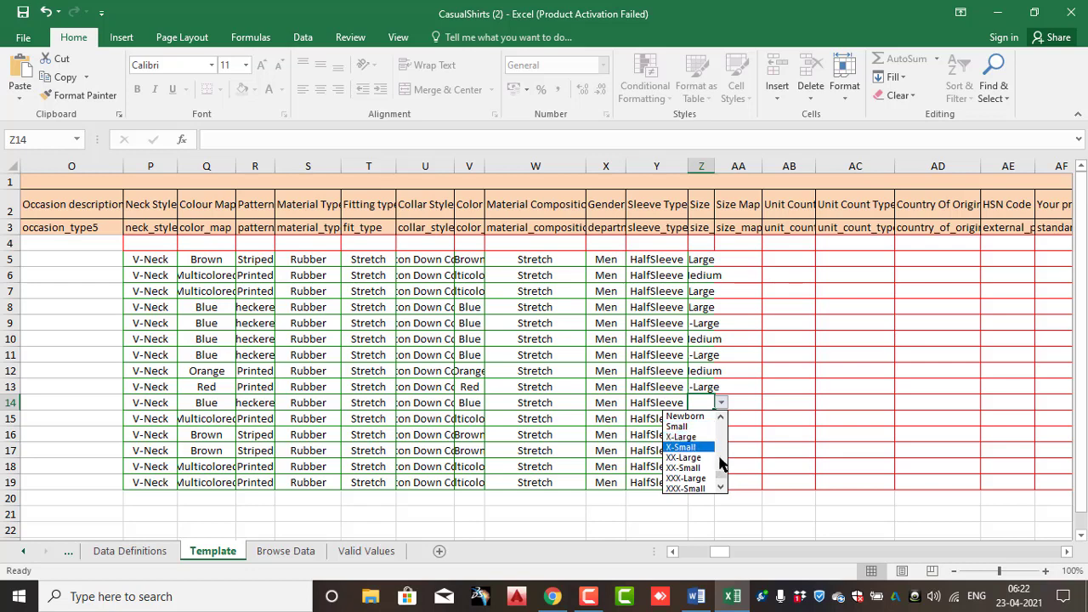
left_click_drag(724, 478, 727, 475)
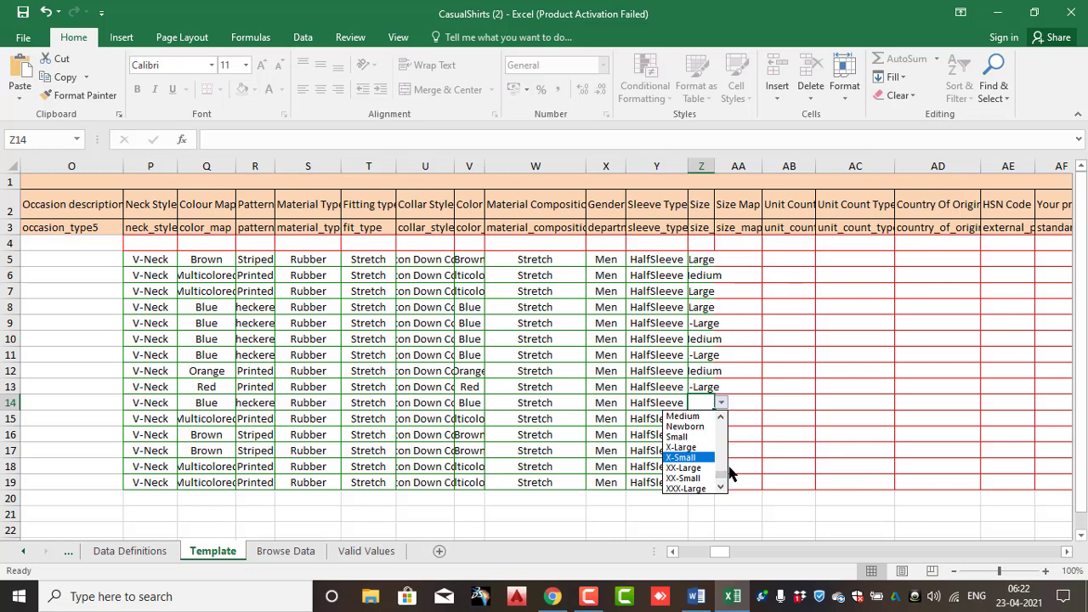
left_click_drag(728, 469, 724, 474)
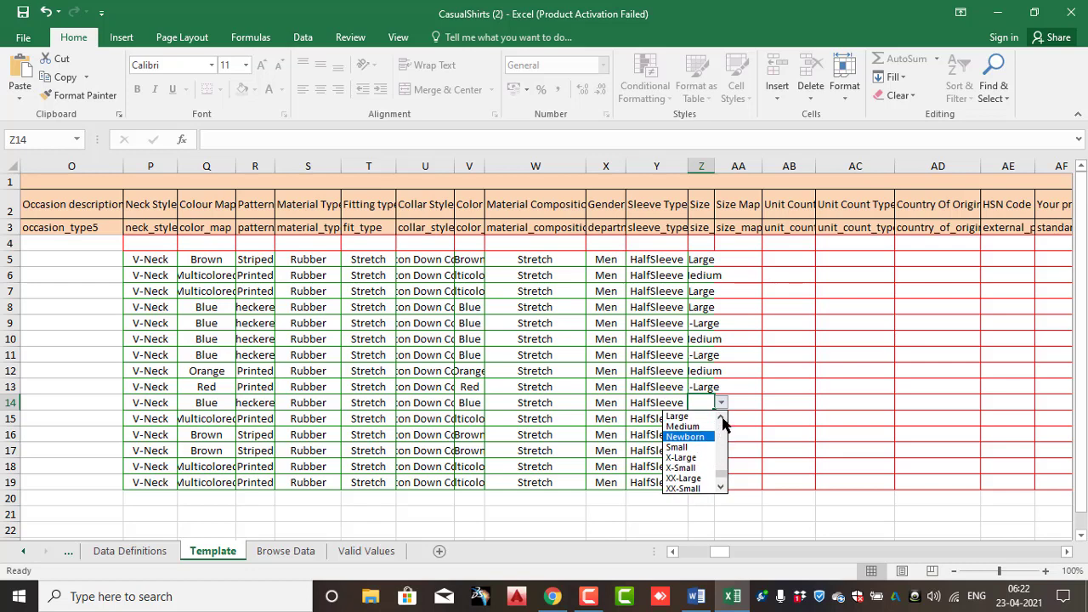
left_click(720, 418)
left_click(706, 417)
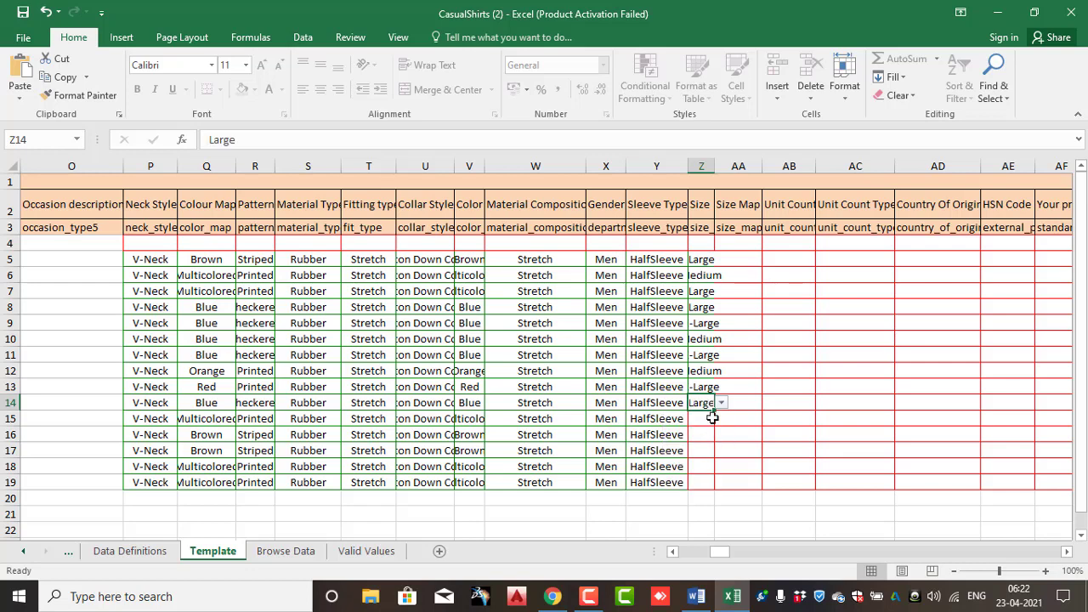
left_click(708, 422)
left_click(720, 418)
left_click_drag(723, 447, 721, 491)
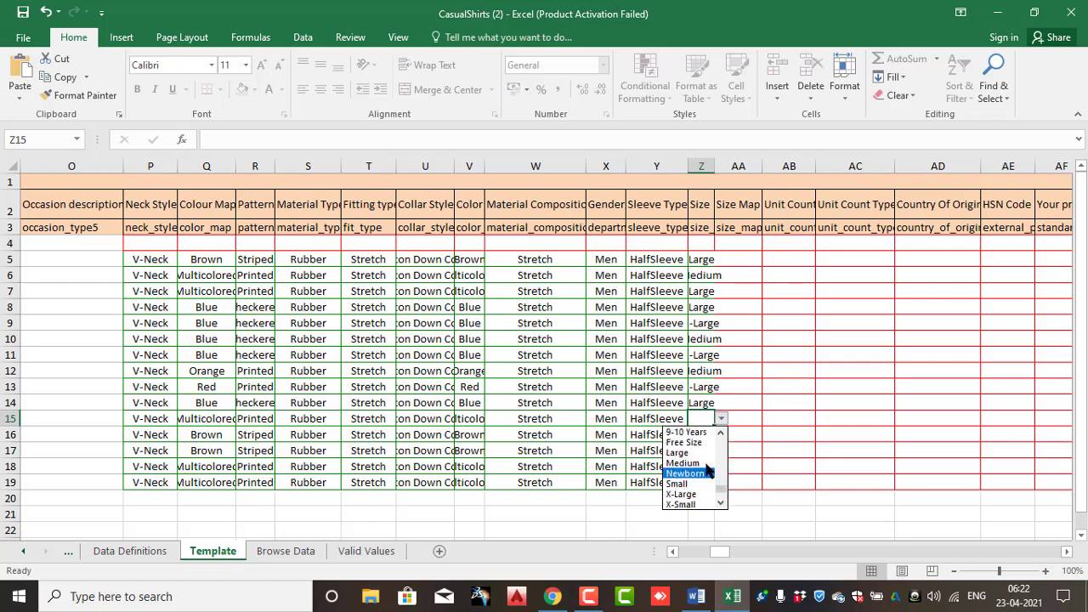
Set sizes Medium in Z15, Large in Z16 and X-Large in Z17
left_click(685, 463)
left_click(704, 441)
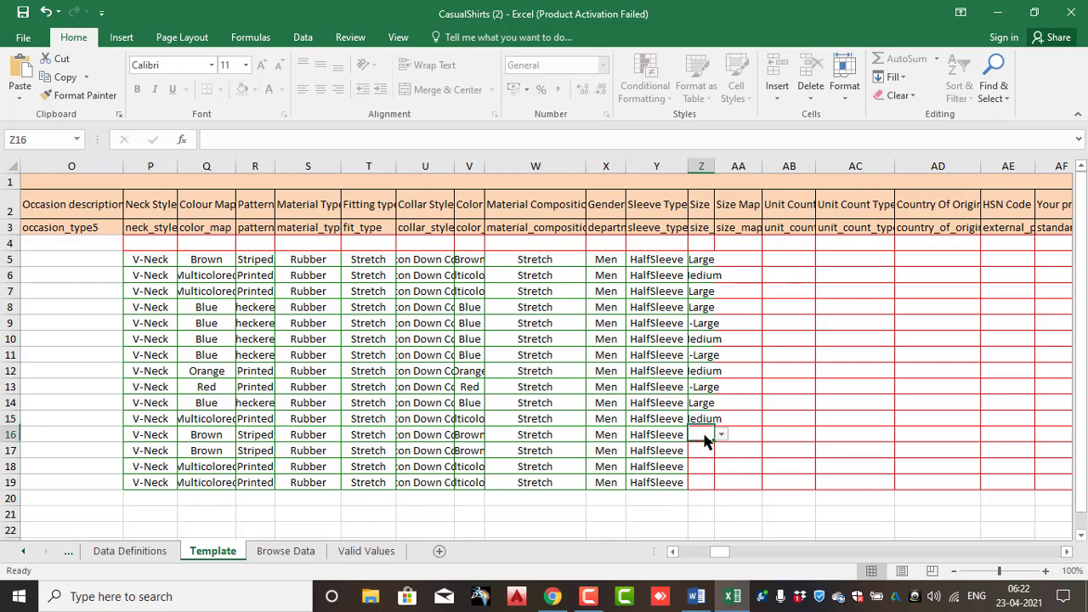
left_click(722, 436)
left_click_drag(722, 459, 723, 514)
left_click(690, 510)
left_click(696, 447)
left_click(721, 451)
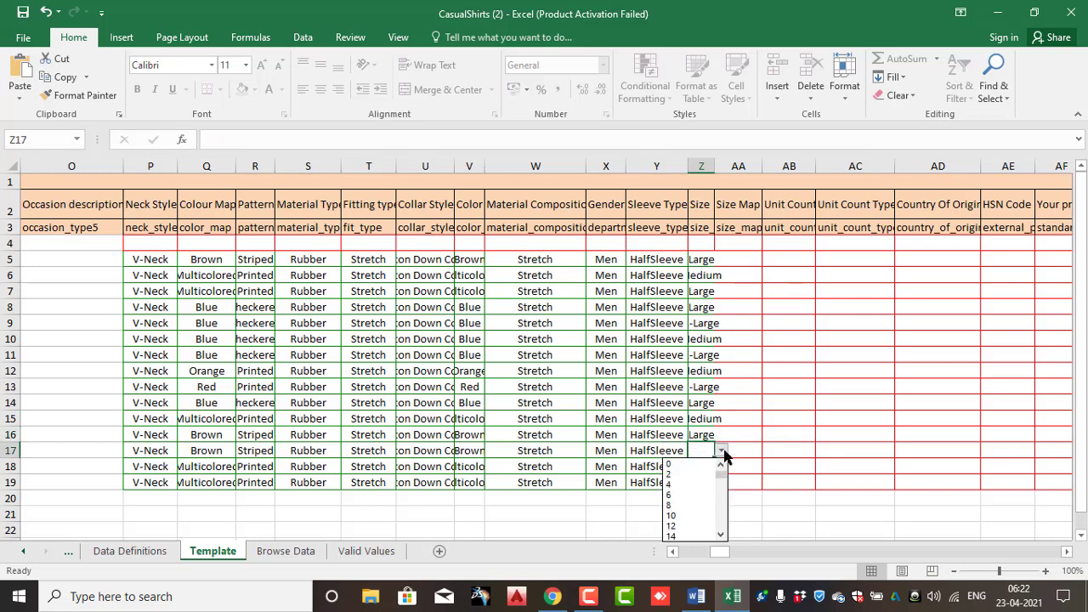
left_click_drag(721, 477, 721, 523)
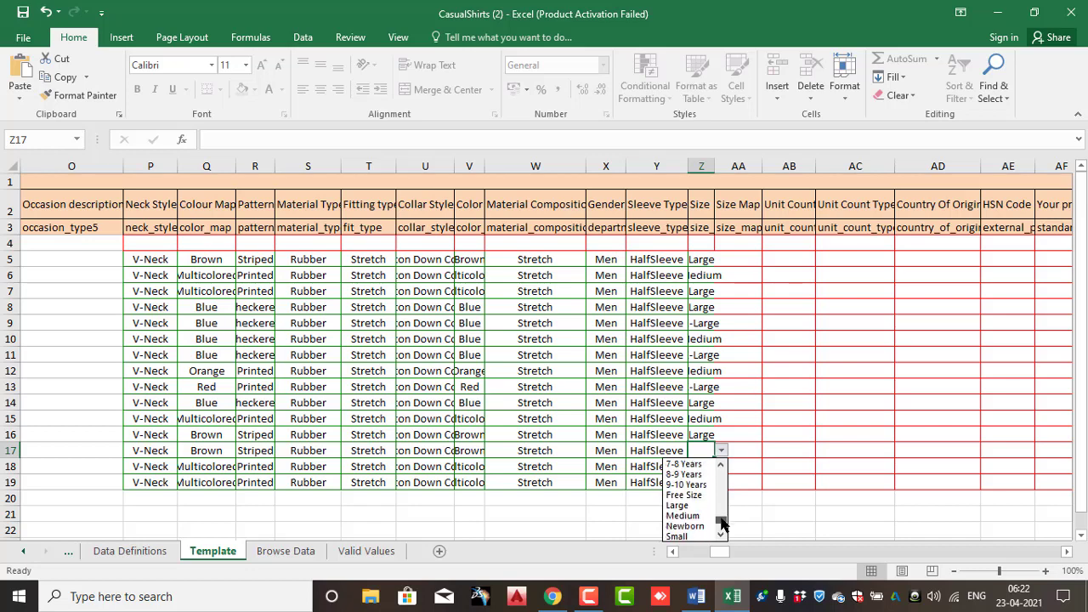
key("Up")
key("Up")
key("Up")
left_click(721, 534)
left_click(702, 537)
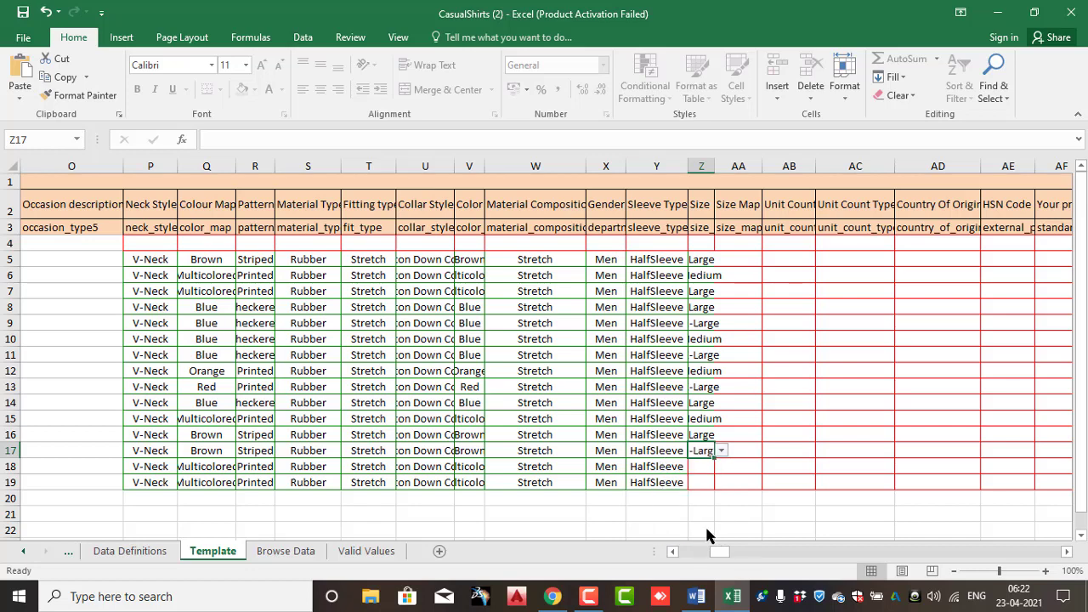
Check the Word product list, then set Z18's size to Medium
key("alt+Tab")
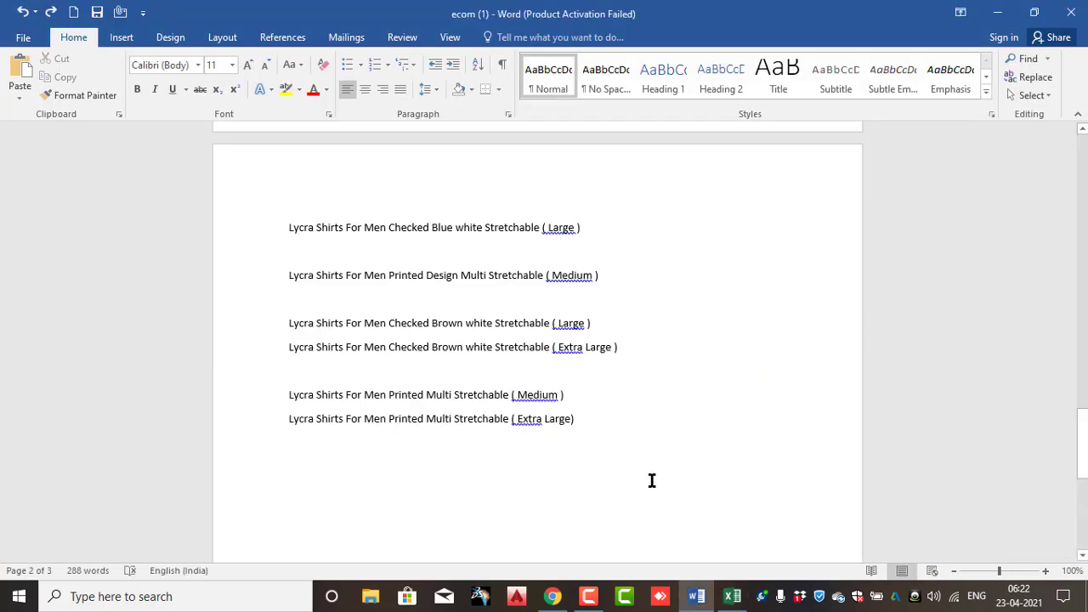
key("alt+Tab")
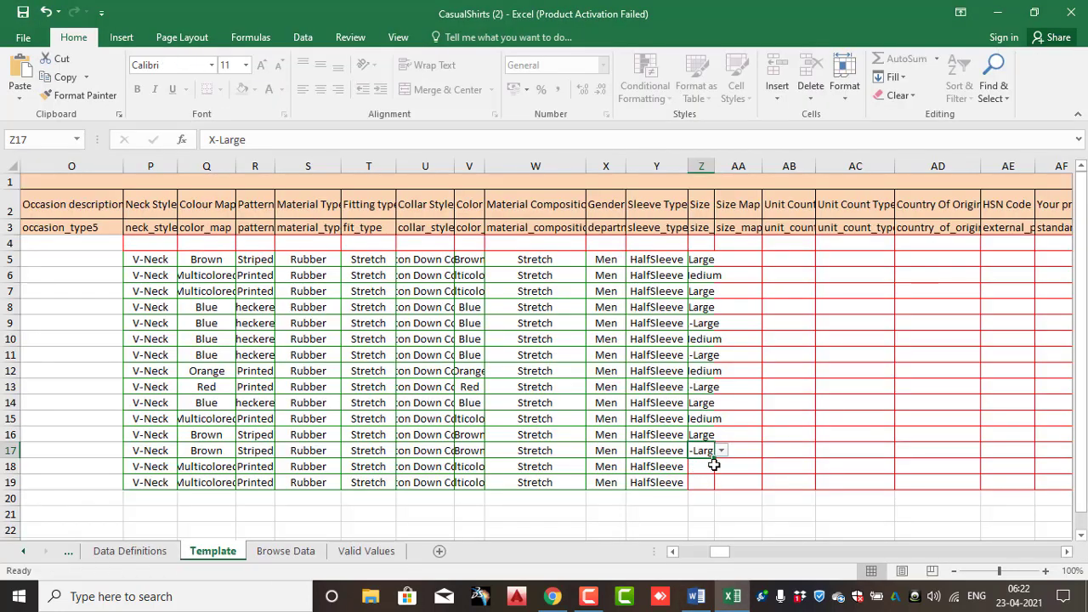
left_click(705, 466)
left_click(720, 466)
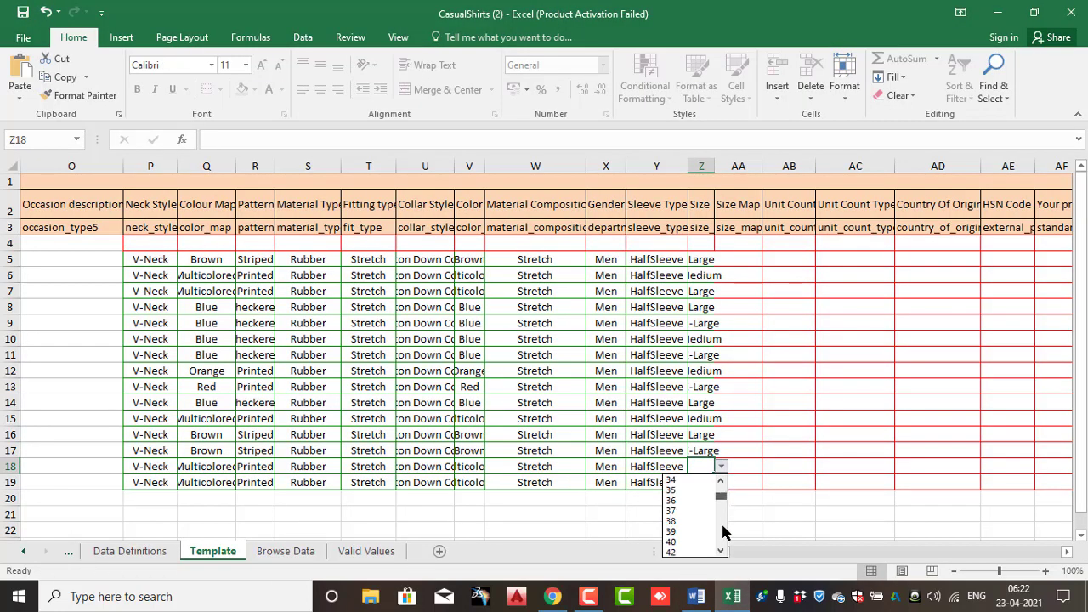
left_click_drag(721, 500, 723, 546)
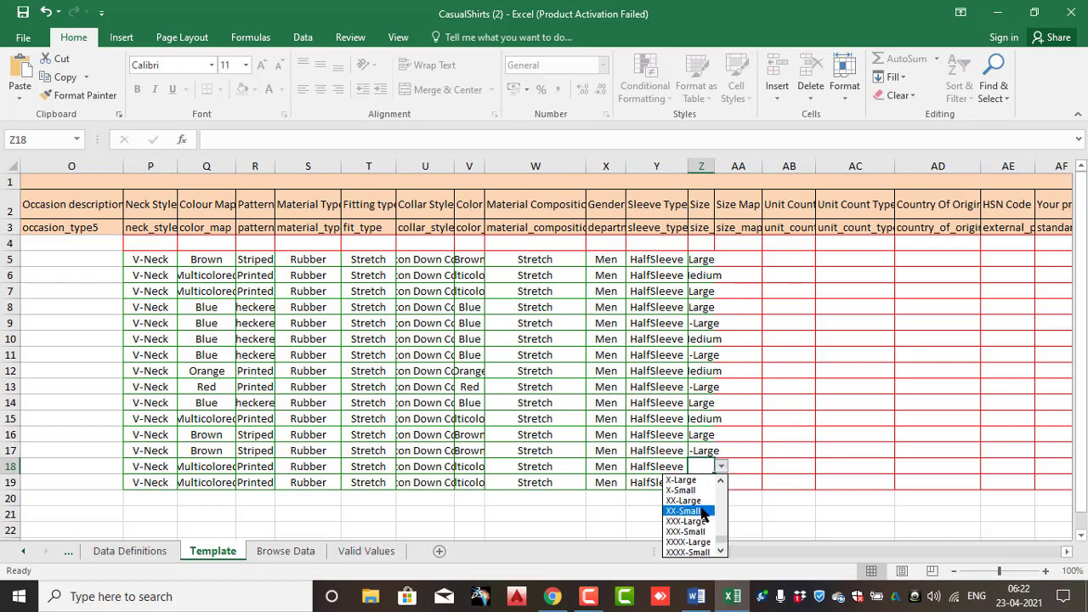
left_click(721, 480)
left_click(721, 480)
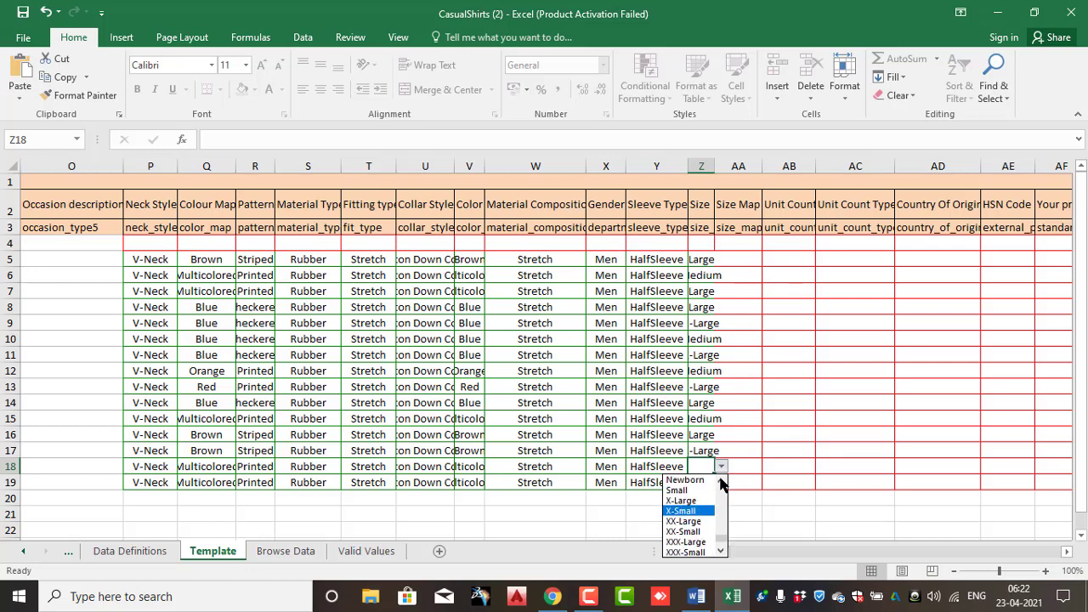
left_click(721, 480)
left_click(721, 480)
left_click(705, 490)
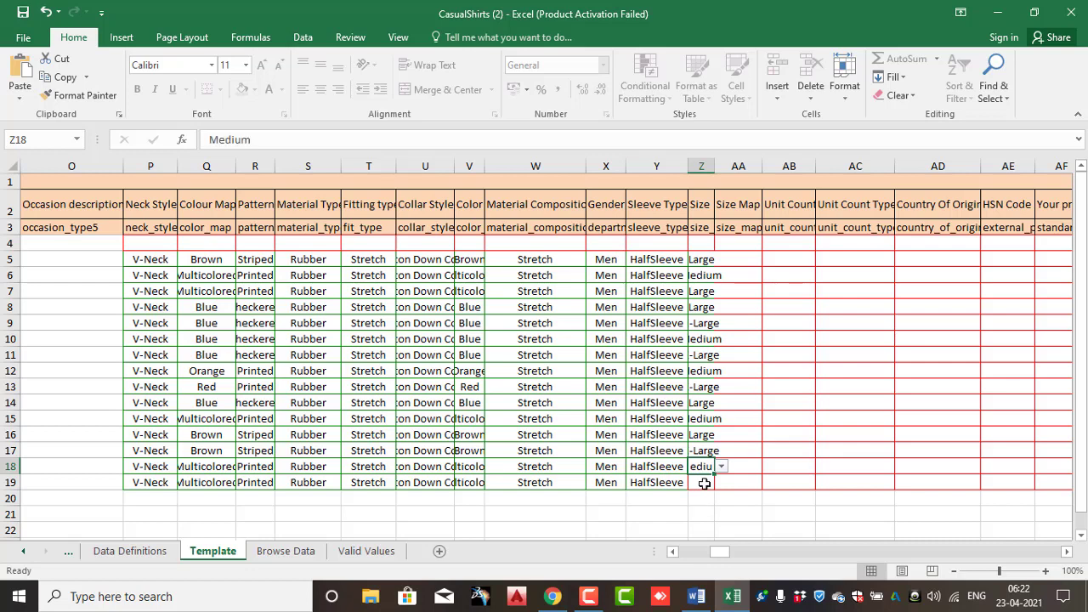
Set Z19's size to X-Large, finishing the Size column
left_click(704, 482)
left_click(721, 482)
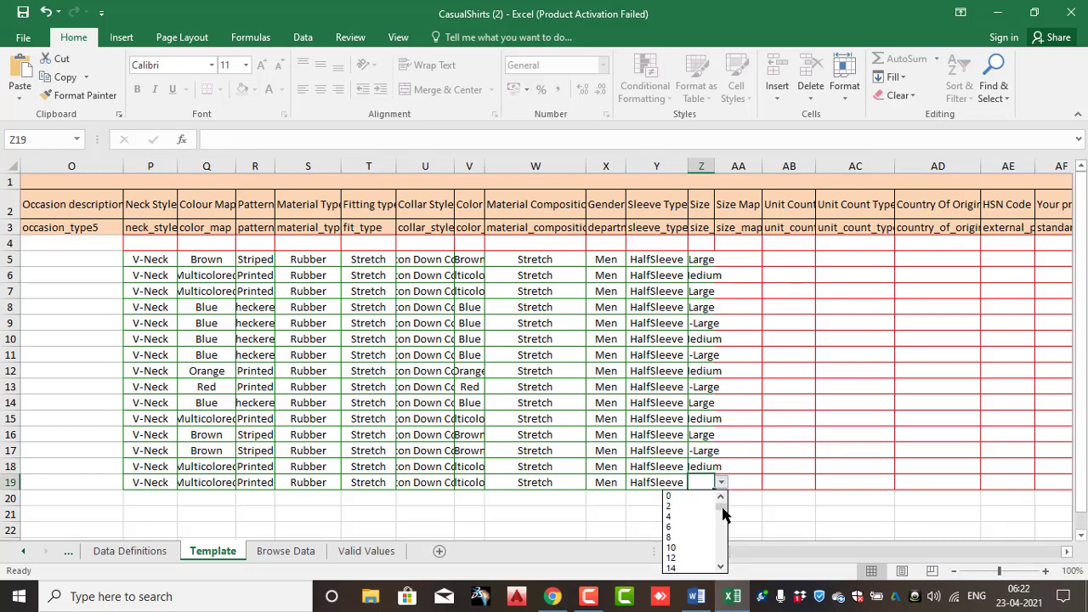
left_click_drag(724, 510, 724, 558)
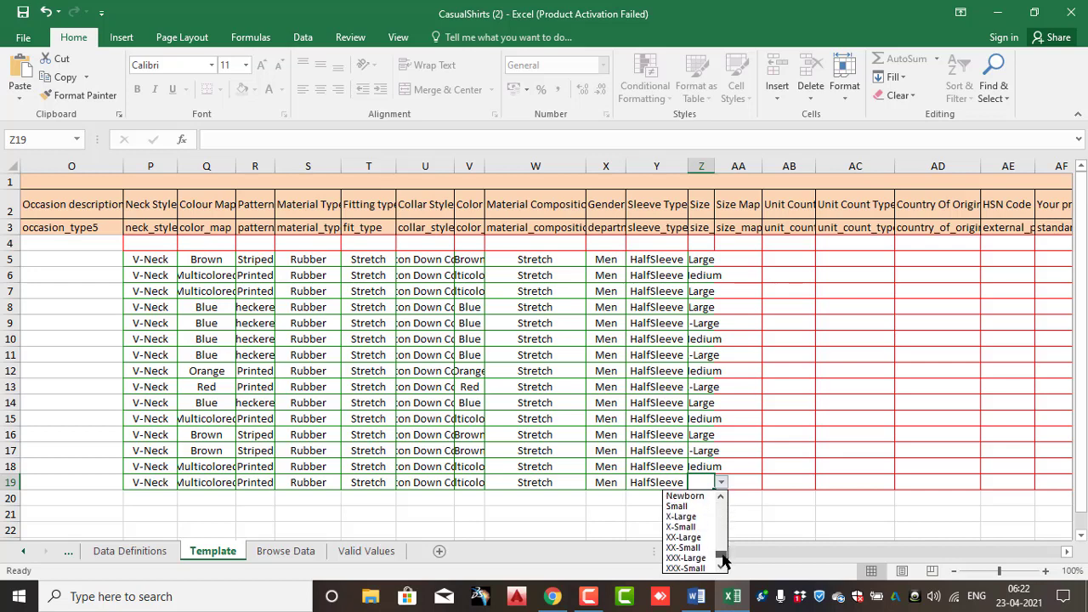
left_click(688, 516)
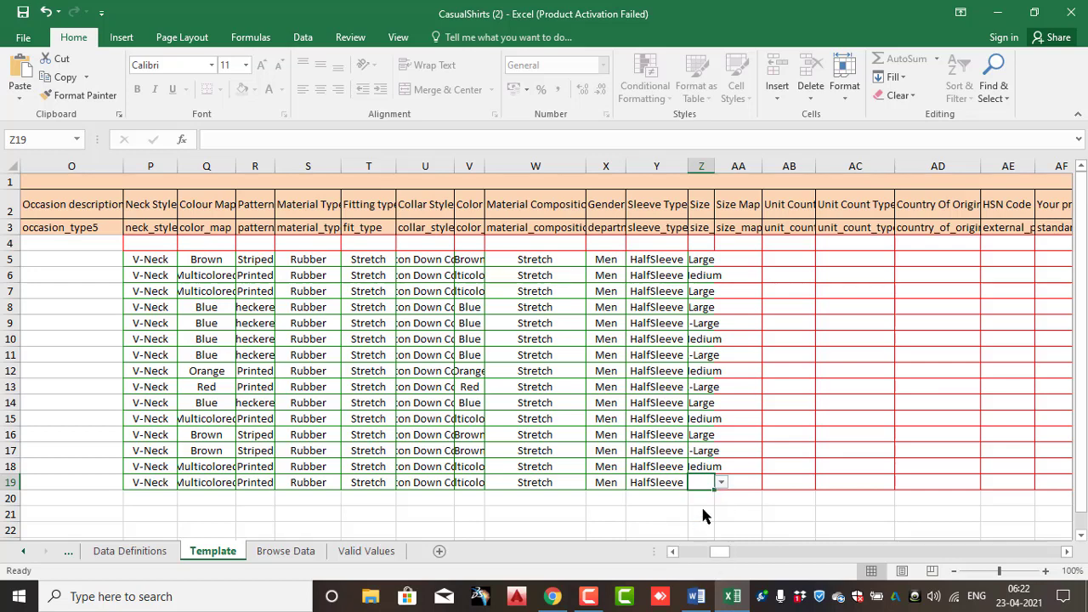
left_click(743, 258)
Set Size Map cells AA5–AA9 to L, M, L, L and XL from their dropdowns
left_click(769, 259)
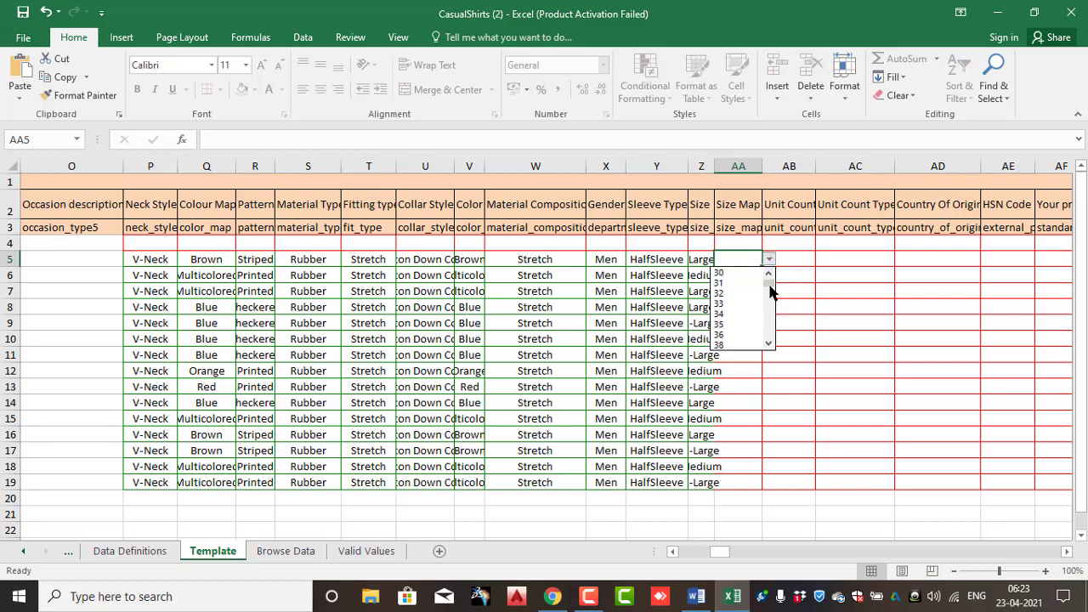
left_click_drag(769, 289, 771, 312)
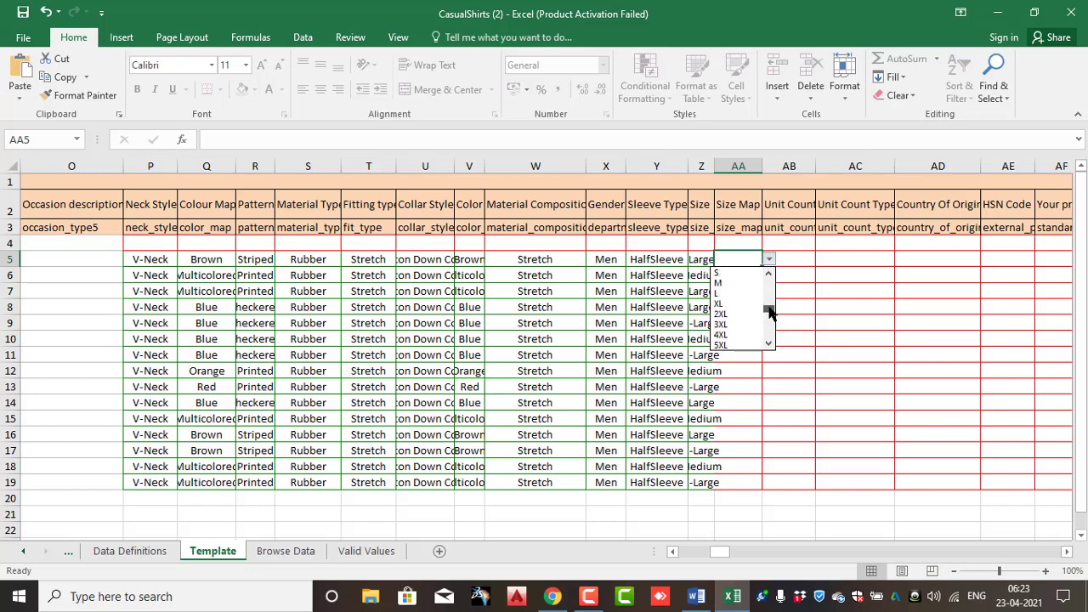
left_click(736, 291)
left_click(756, 277)
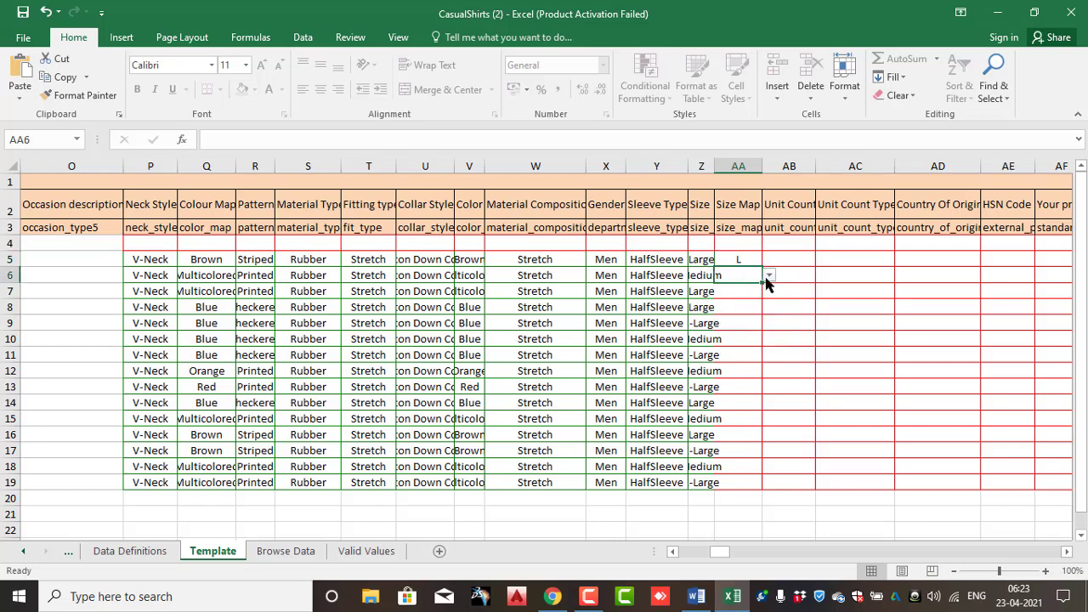
left_click(767, 278)
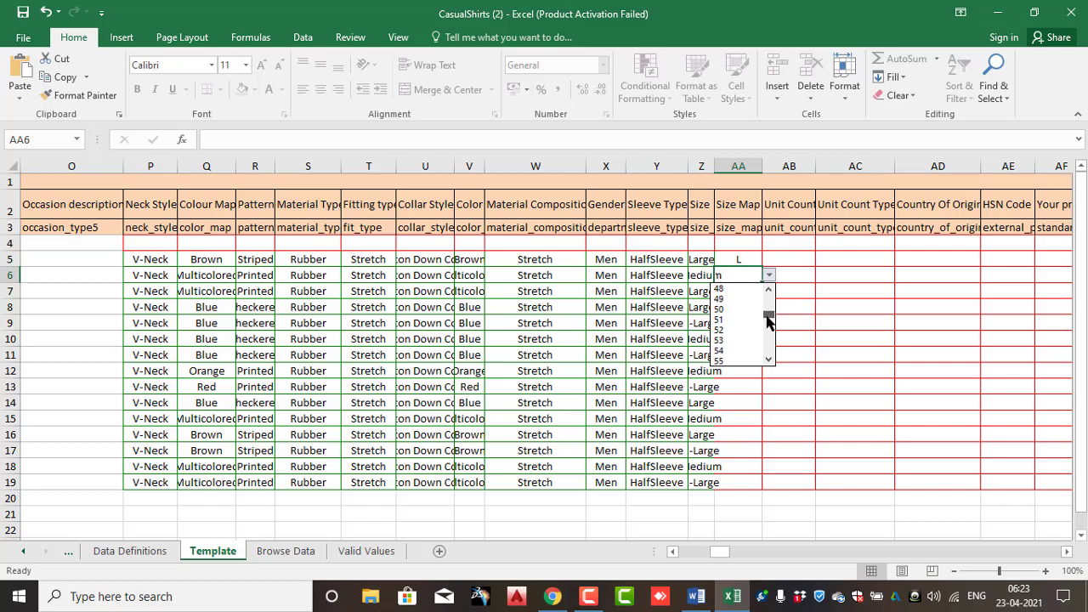
left_click_drag(769, 306, 768, 330)
left_click(719, 299)
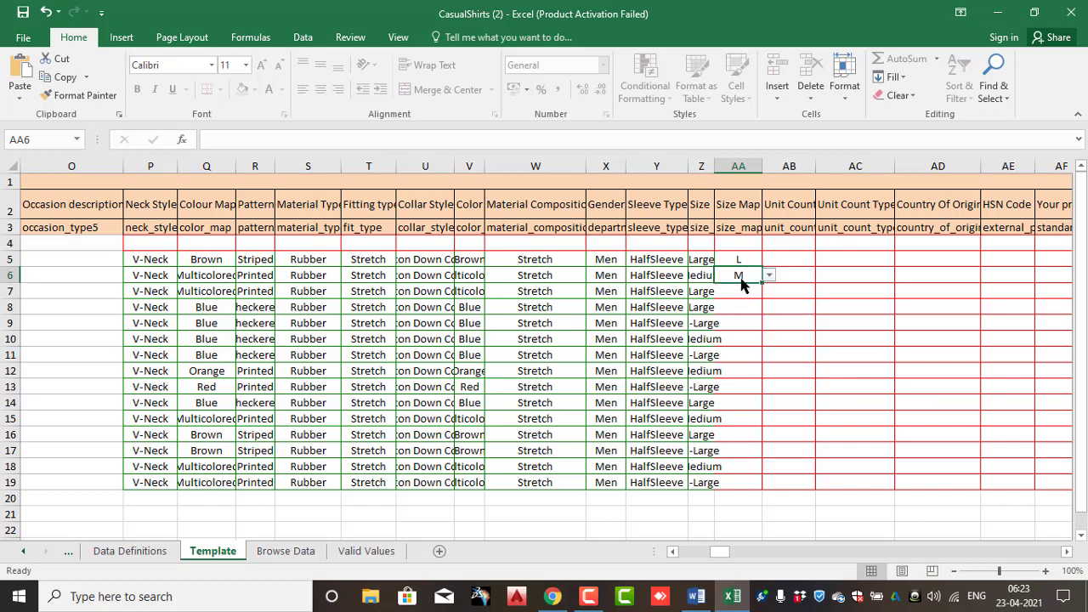
left_click(740, 289)
left_click(768, 302)
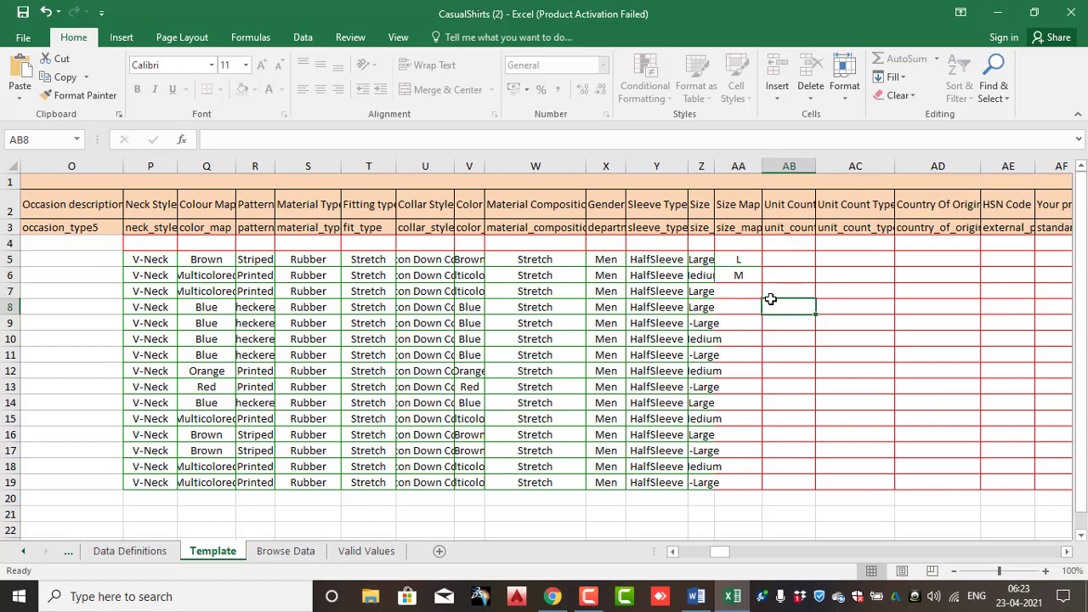
left_click(707, 294)
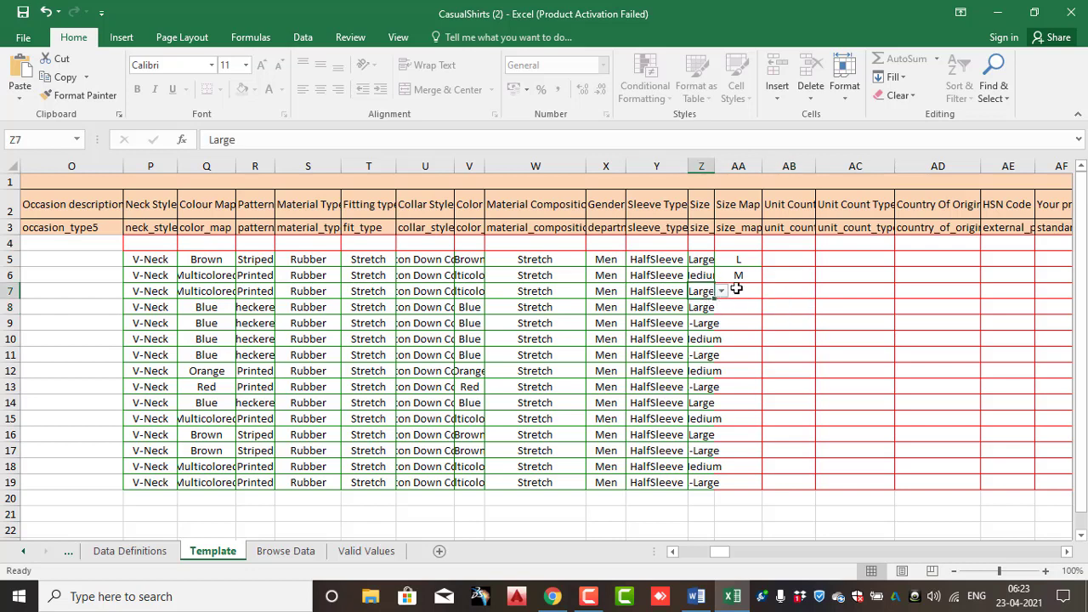
left_click(705, 258)
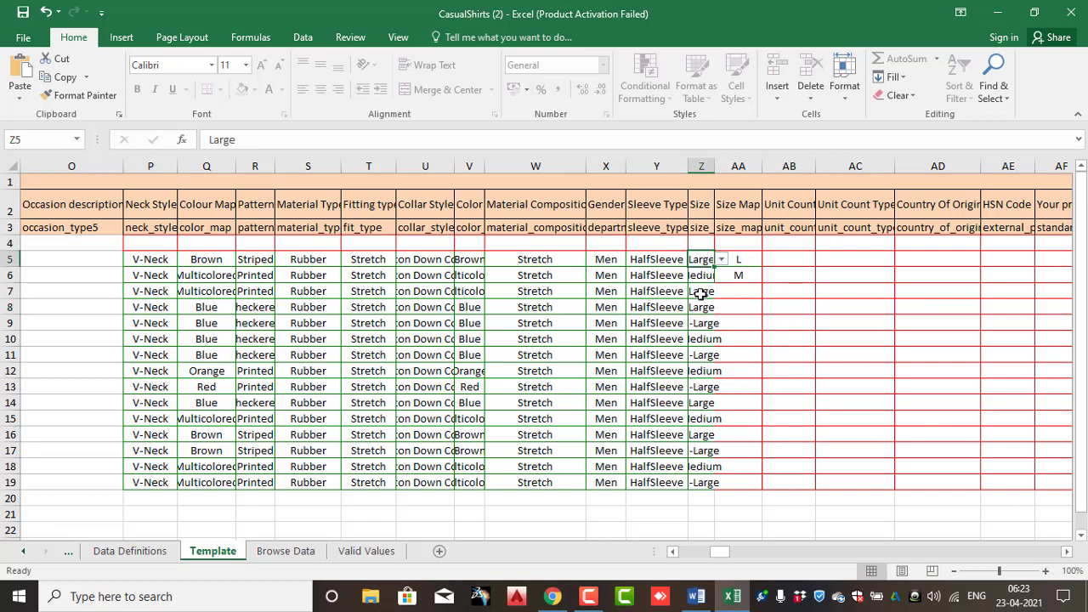
left_click(702, 290)
left_click(742, 290)
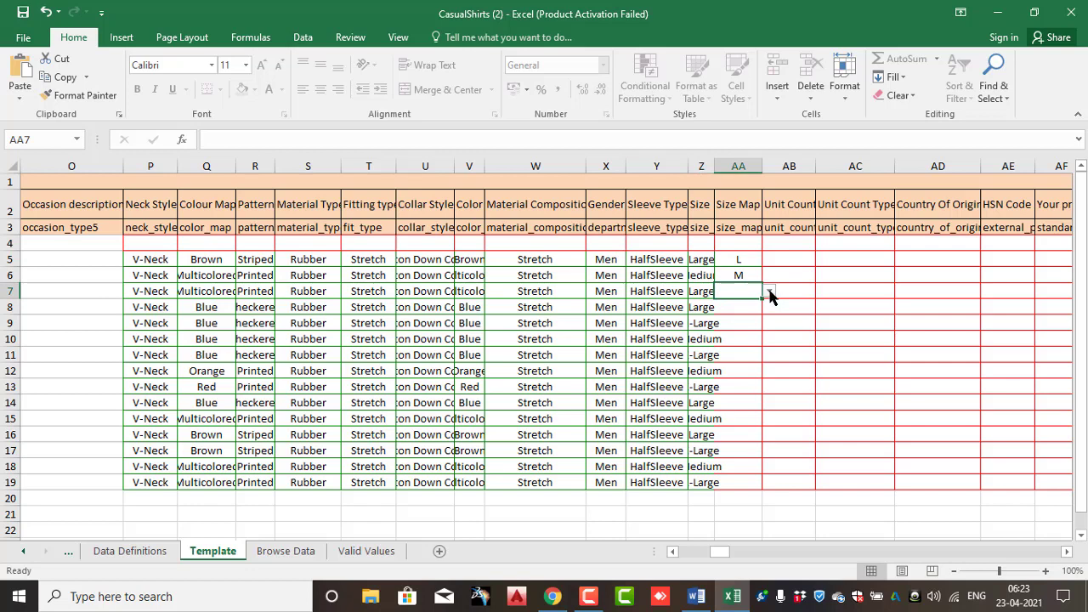
left_click(770, 292)
left_click_drag(768, 322, 767, 344)
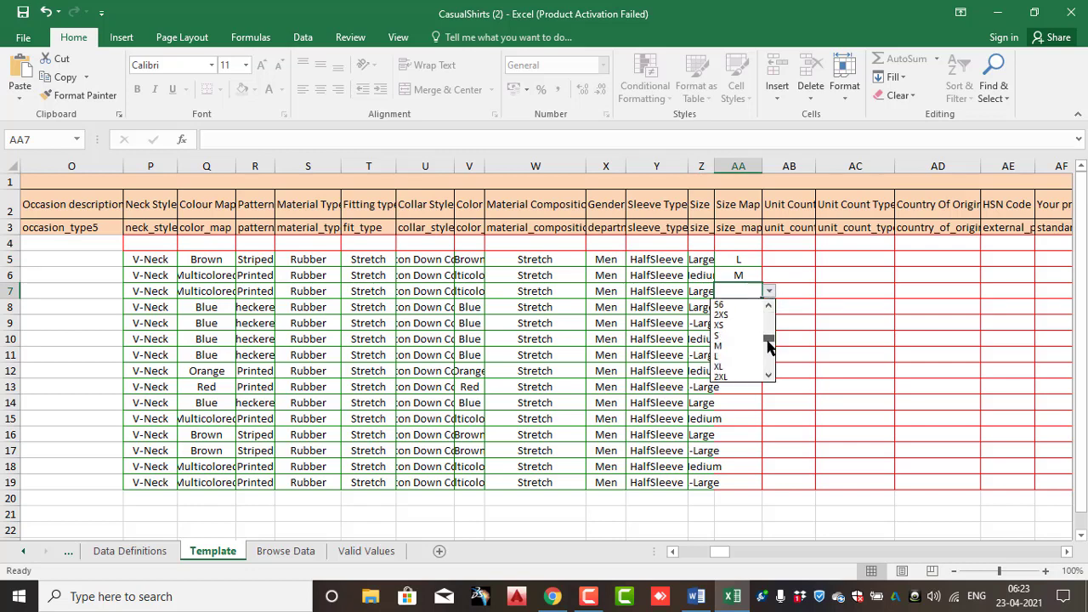
left_click(738, 316)
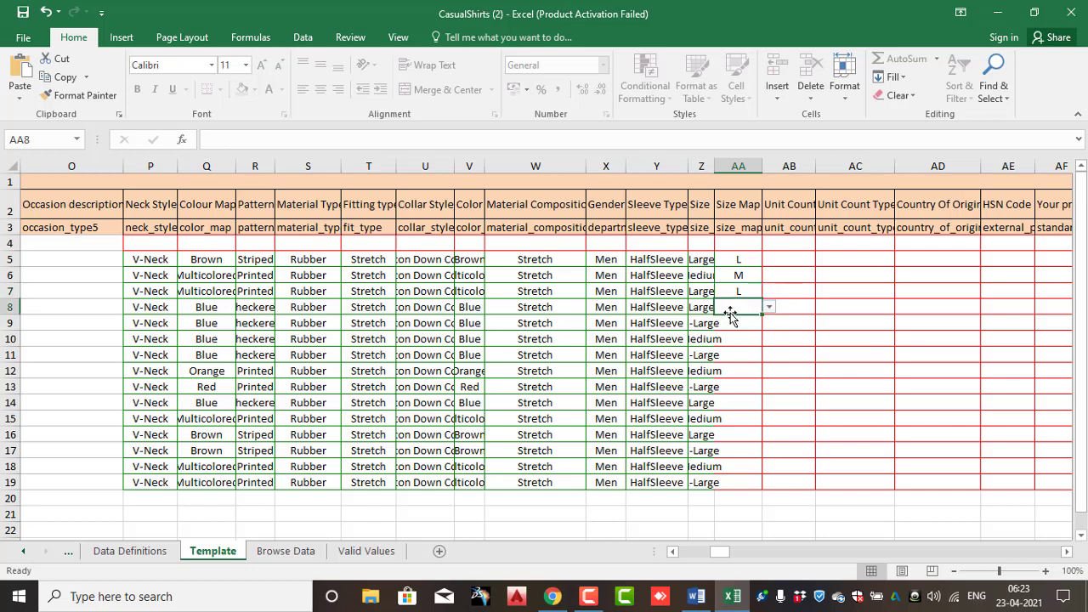
key("Down")
key("Left")
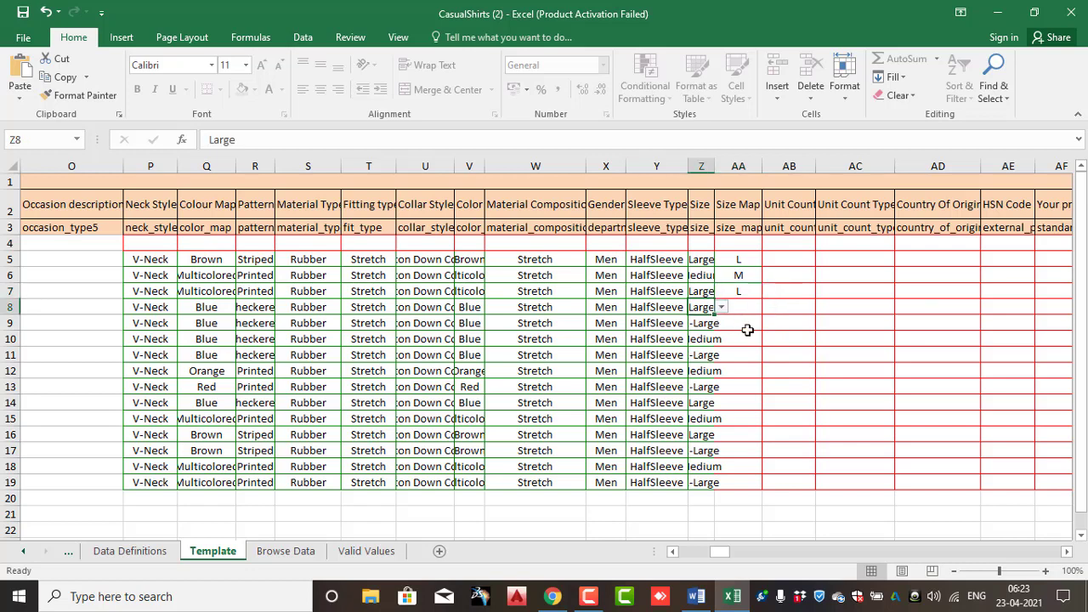
key("Right")
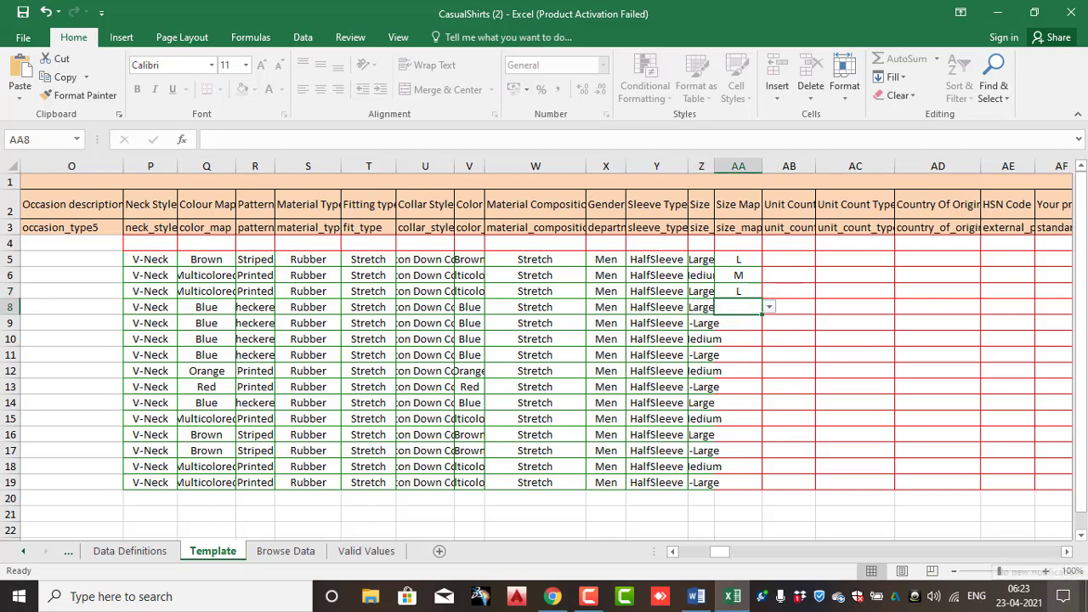
left_click(768, 307)
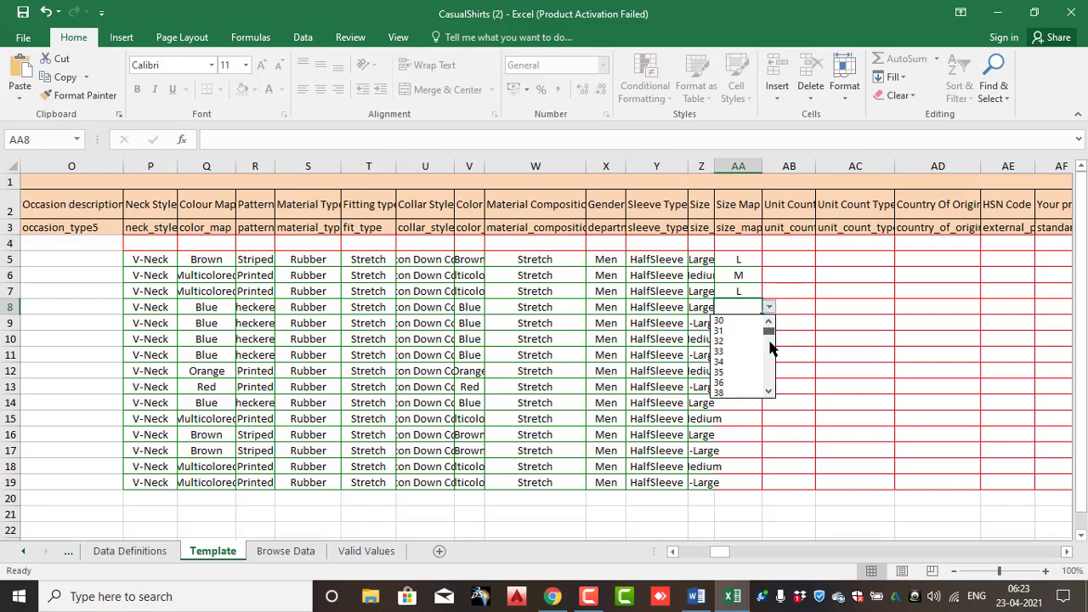
mouse_move(768, 333)
left_mouse_down()
mouse_move(773, 366)
mouse_move(772, 352)
left_mouse_up()
scroll(773, 365, "down", 1)
left_click(731, 370)
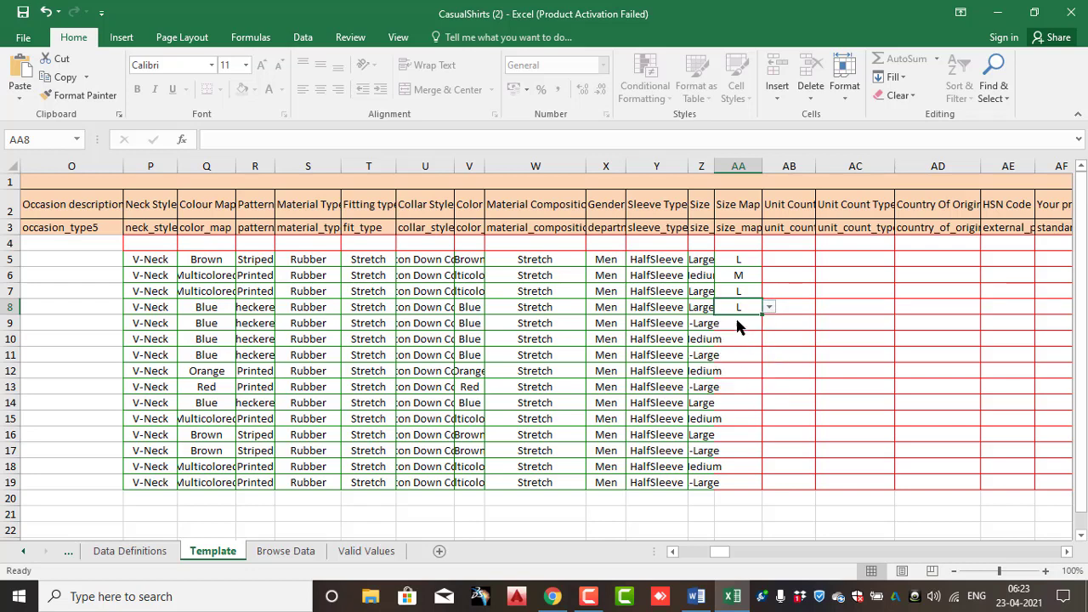
left_click(737, 325)
key("Left")
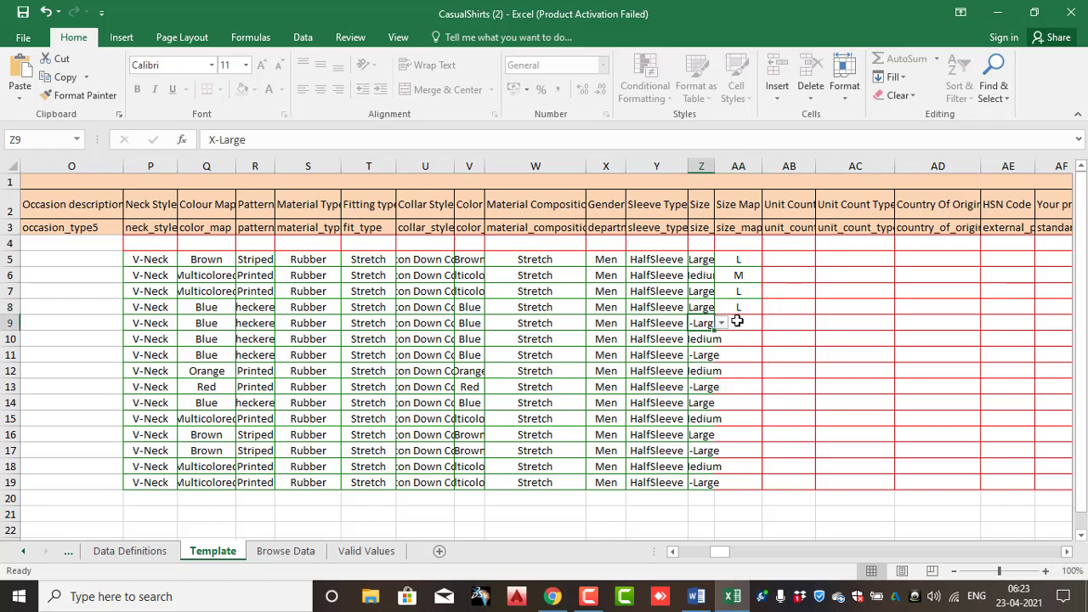
left_click(737, 323)
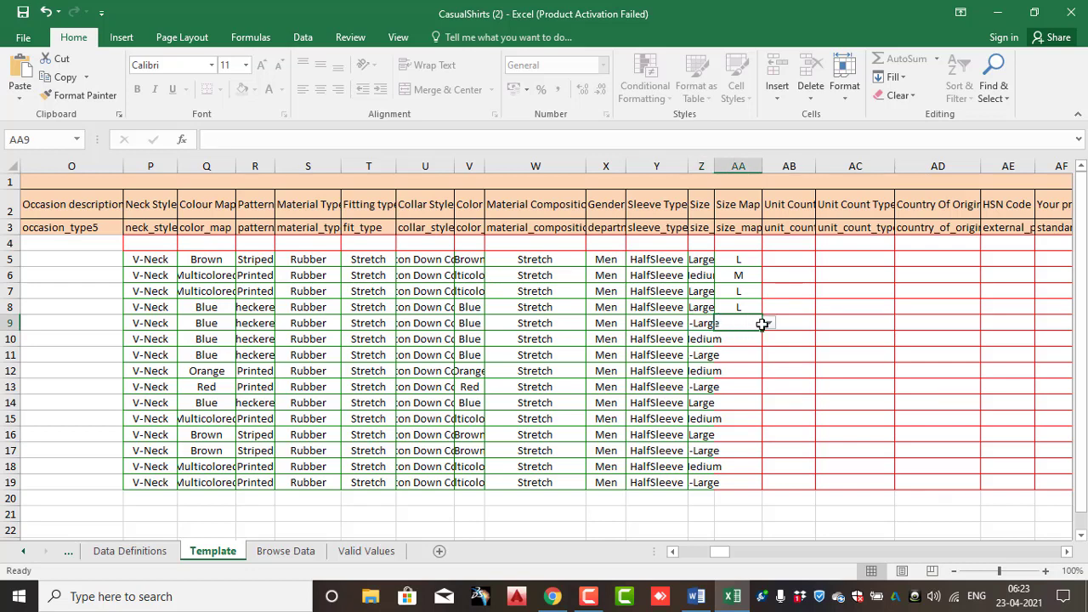
left_click(769, 324)
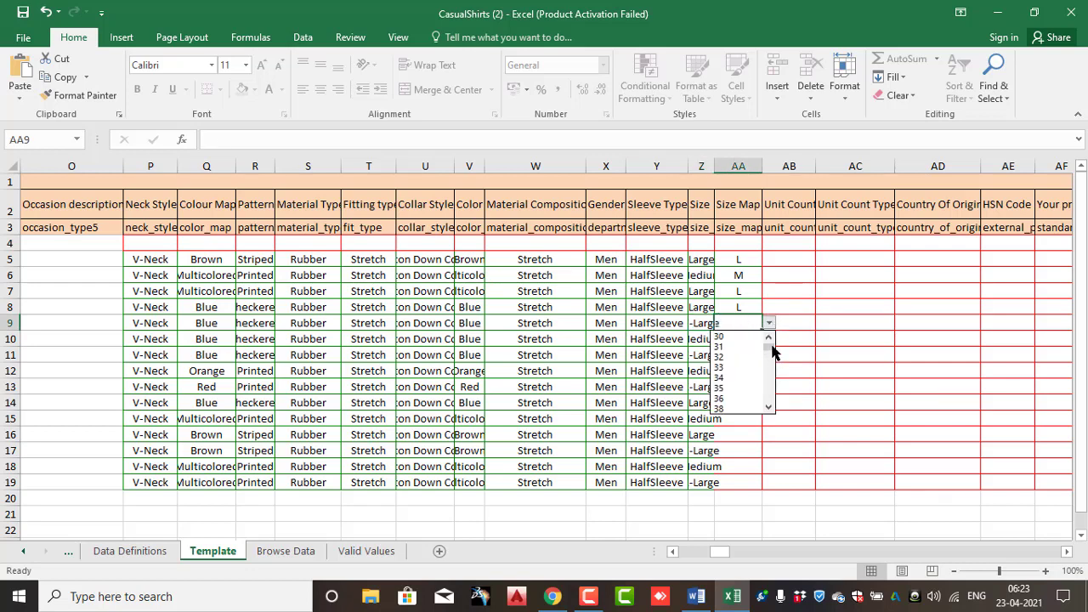
left_click_drag(772, 352, 773, 377)
left_click(760, 386)
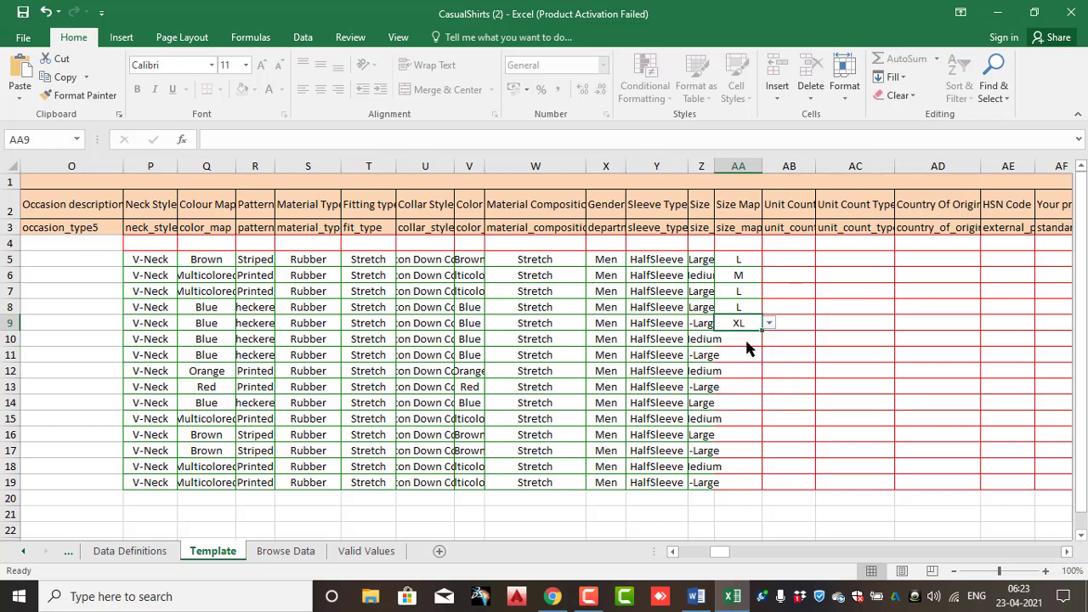
Set Size Map cells AA10–AA14 to M, XL, M, XL and L, correcting AA14 from XL
left_click(744, 336)
left_click(768, 340)
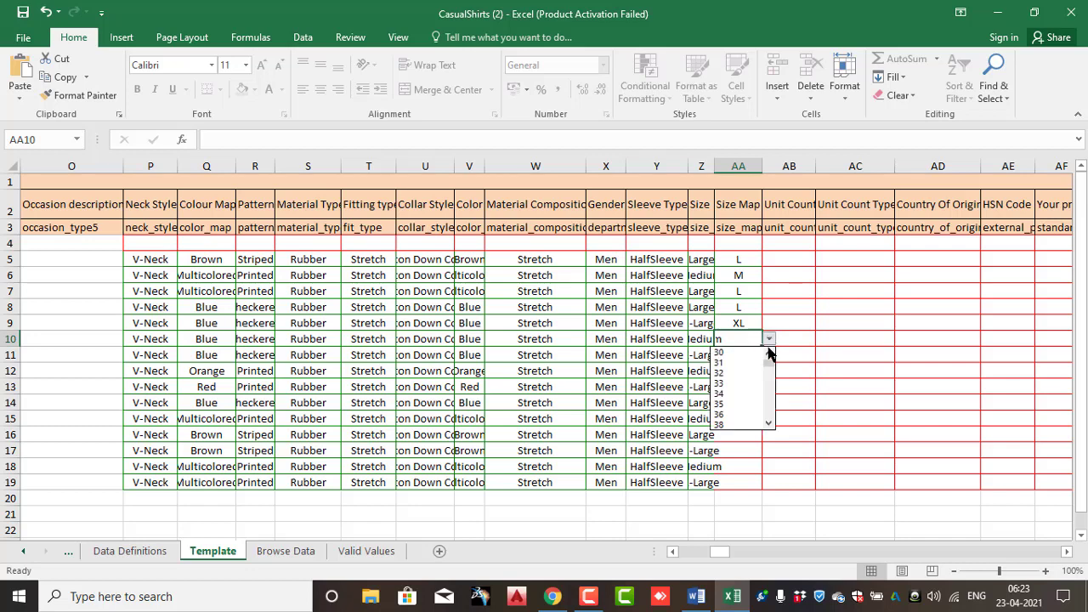
left_click_drag(767, 348, 773, 393)
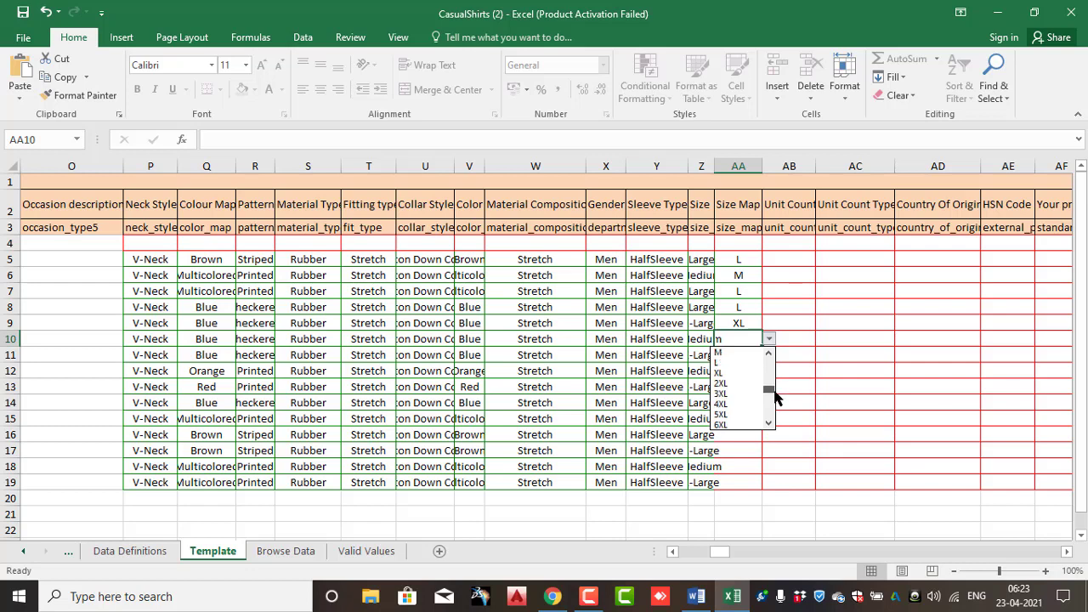
left_click(741, 354)
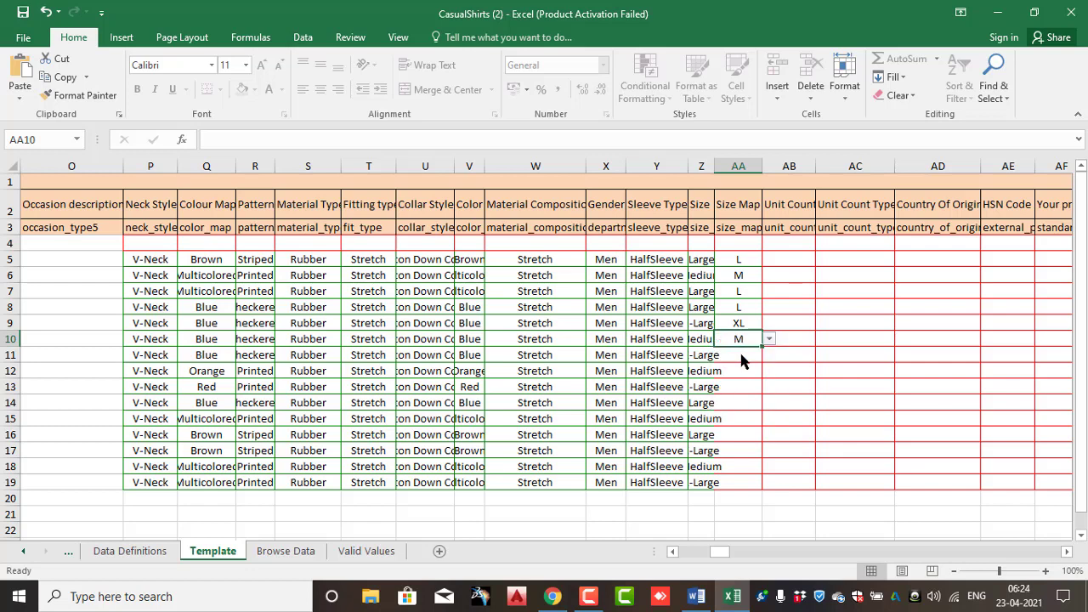
left_click(753, 357)
left_click(769, 355)
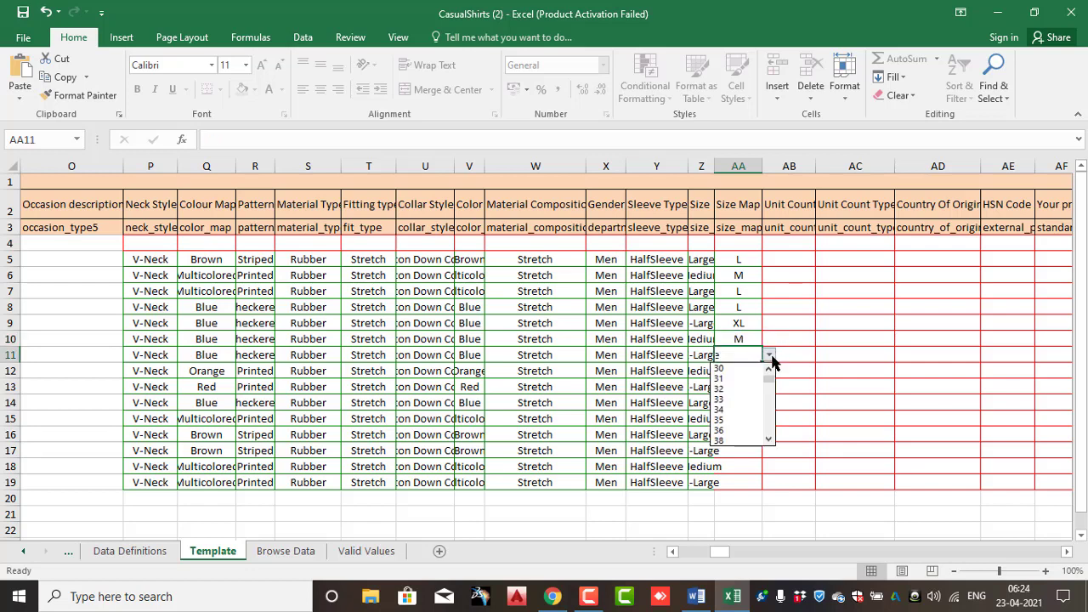
left_click_drag(768, 390, 770, 408)
left_click(731, 388)
left_click(739, 374)
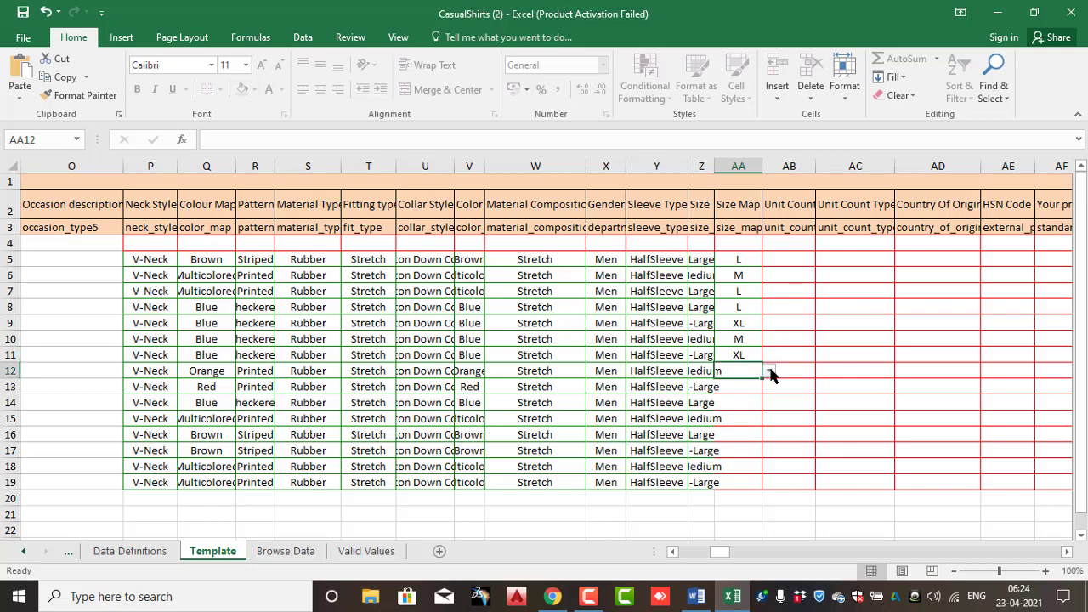
left_click(769, 370)
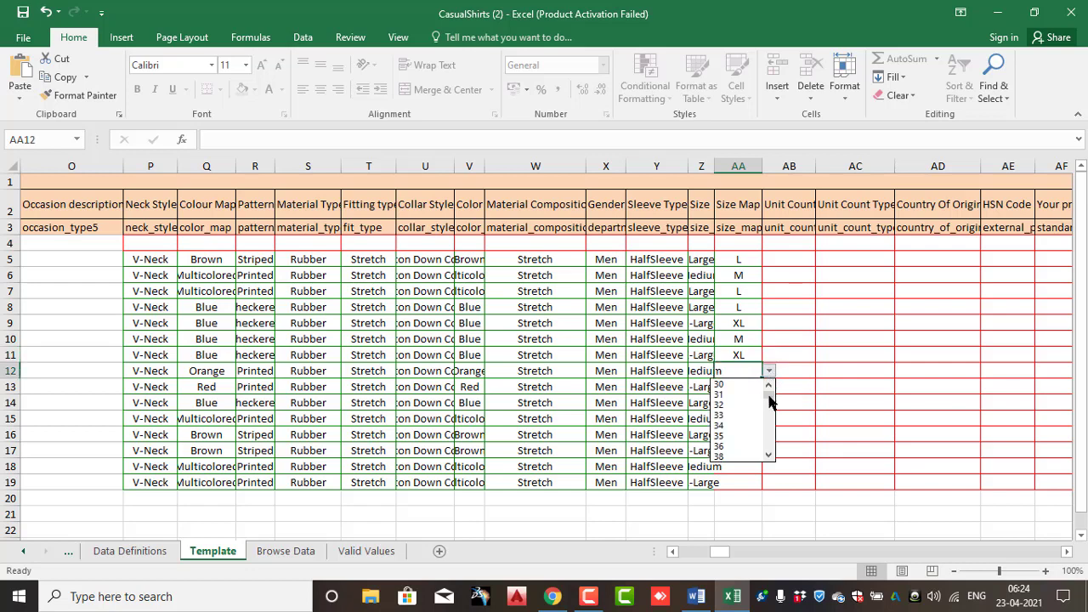
left_click_drag(769, 401, 773, 424)
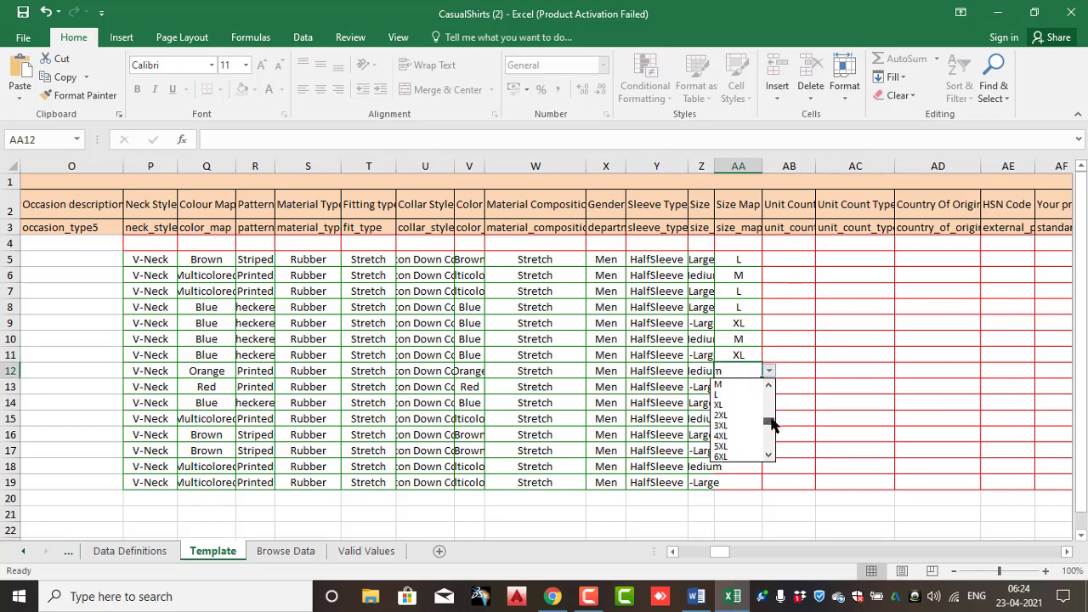
left_click(721, 387)
left_click(730, 383)
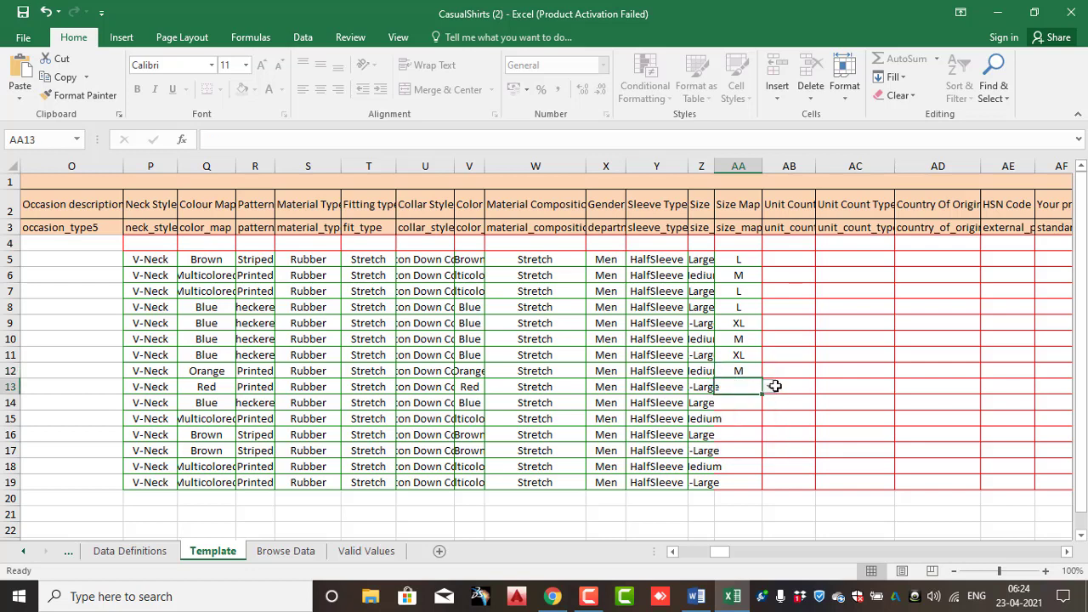
left_click(769, 387)
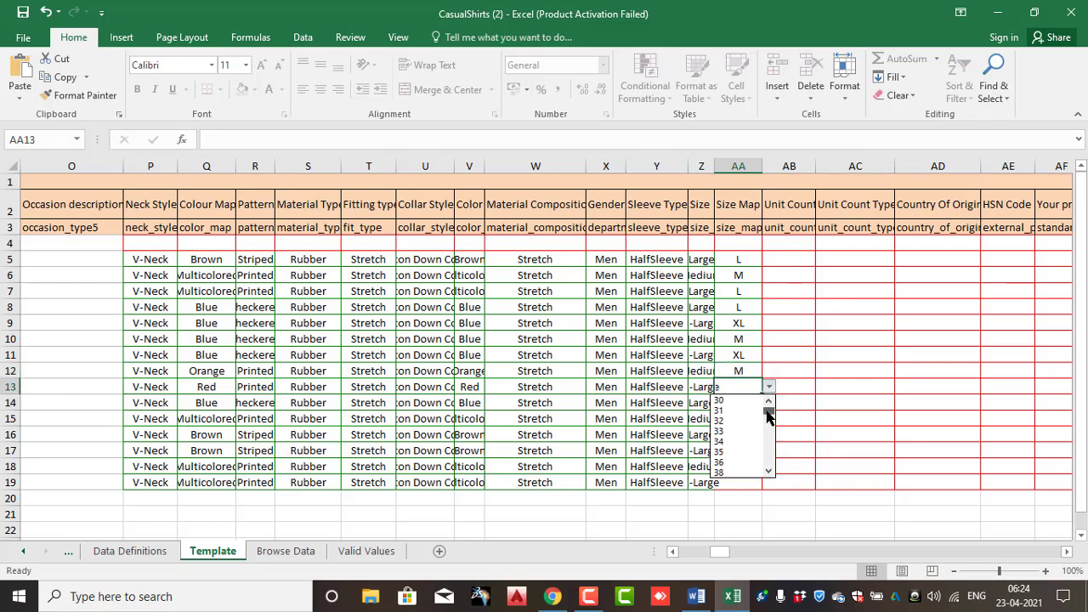
left_click_drag(769, 414, 766, 440)
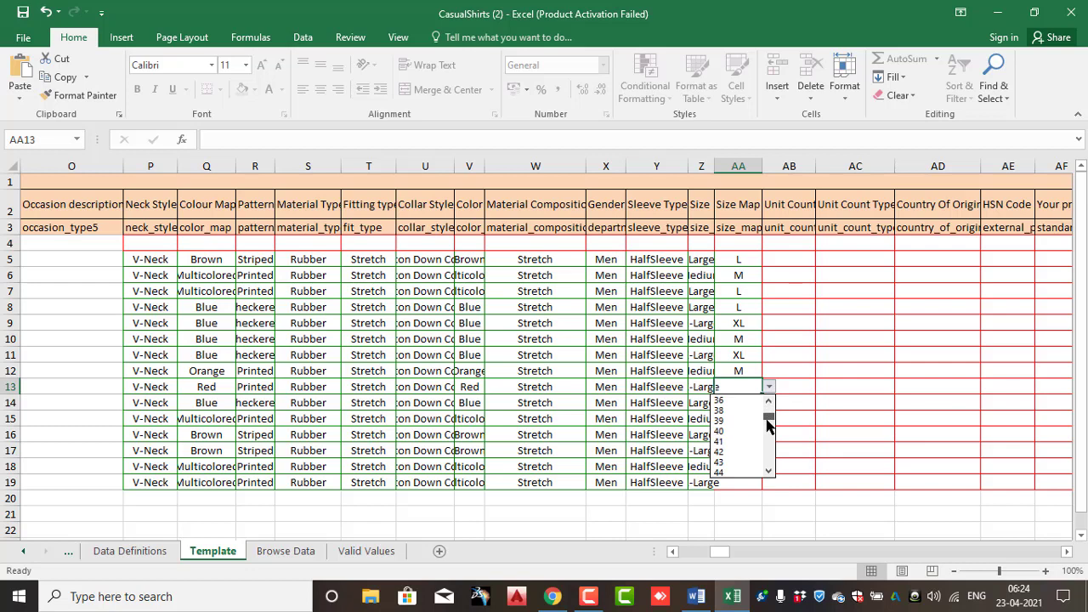
left_click(768, 471)
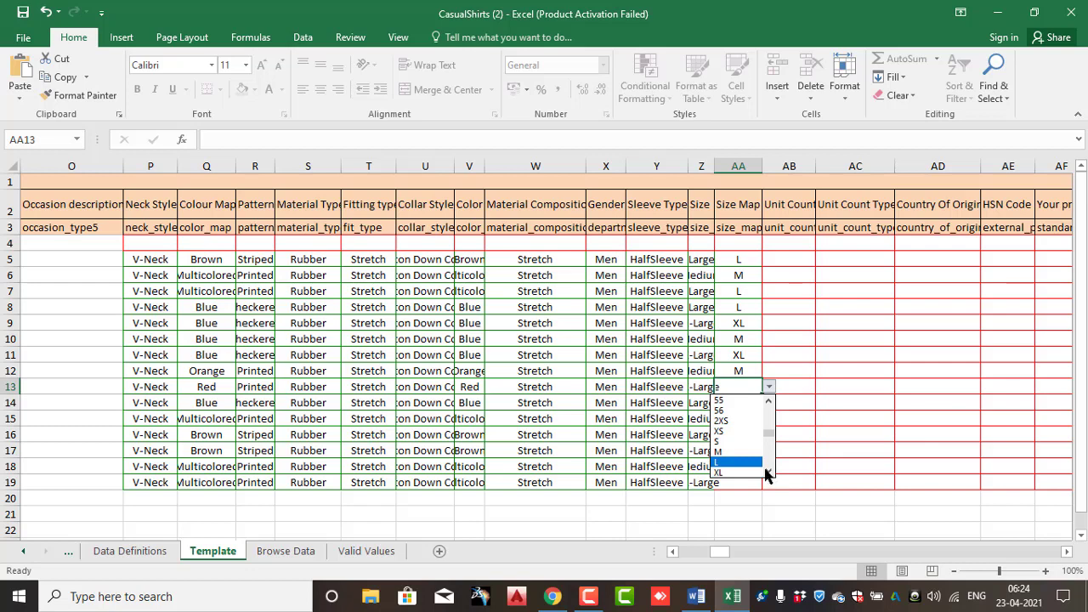
left_click(756, 473)
left_click(738, 402)
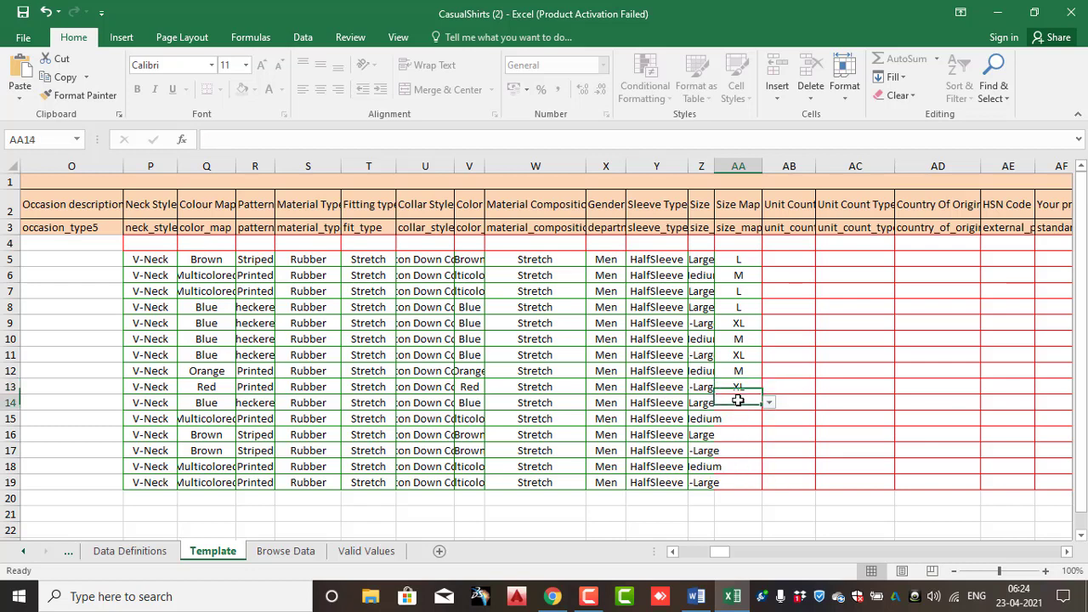
left_click(768, 405)
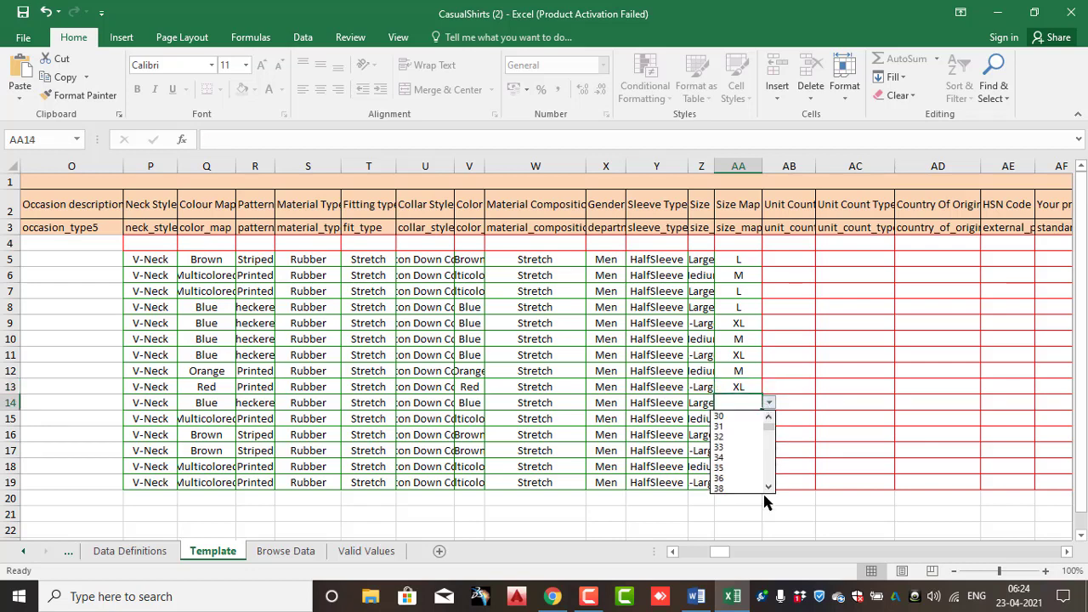
left_click_drag(768, 491, 769, 491)
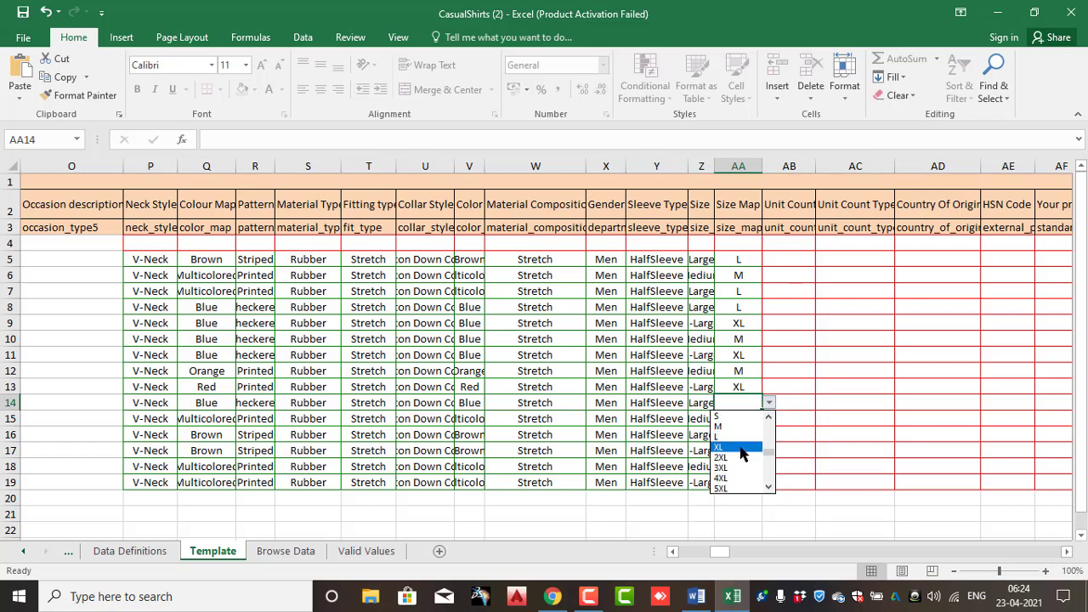
left_click(740, 448)
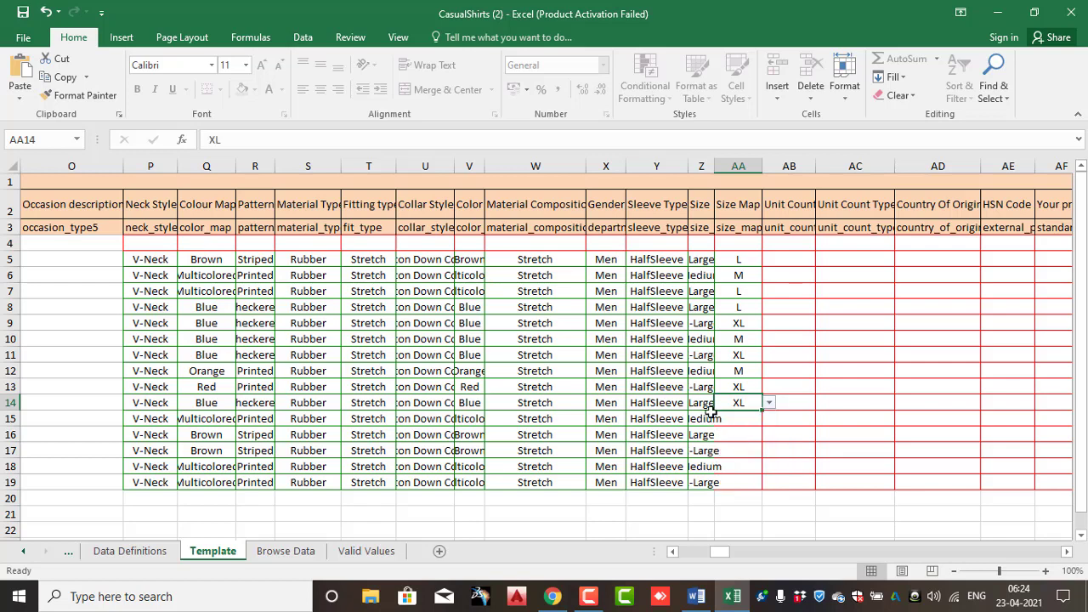
left_click(701, 407)
left_click(742, 403)
left_click(768, 405)
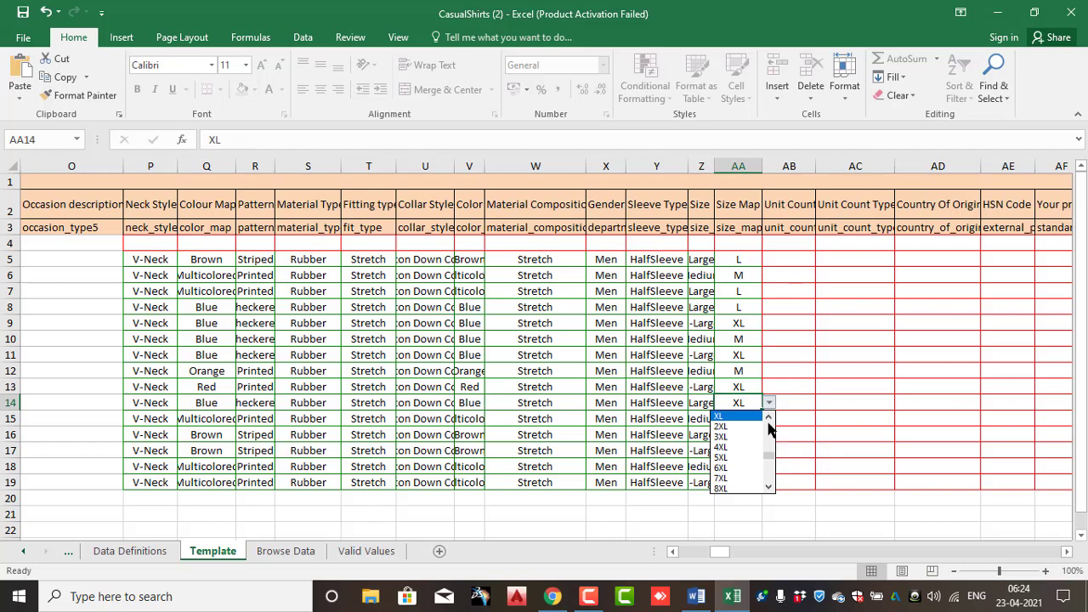
left_click(769, 419)
left_click(769, 419)
left_click(745, 425)
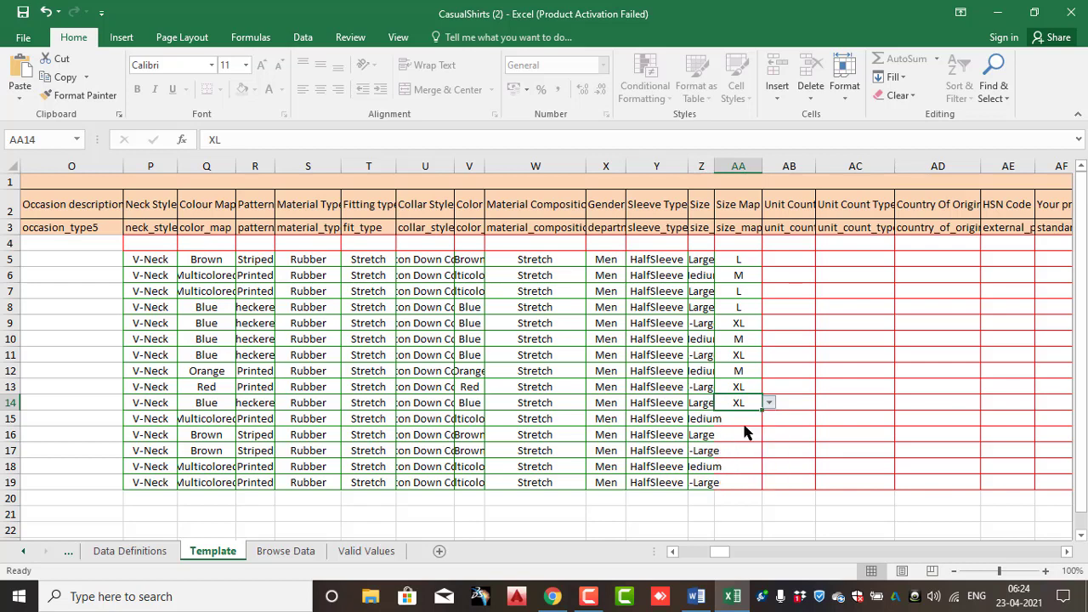
Set Size Map cells AA15–AA19 to M, L, XL, M and XL
left_click(744, 418)
left_click(769, 419)
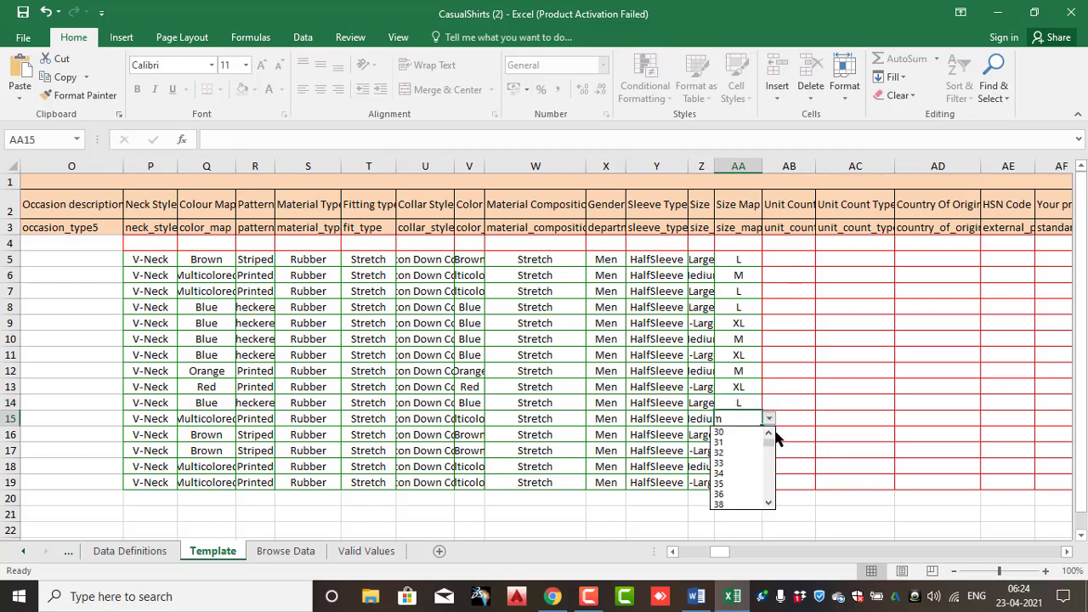
left_click(769, 503)
left_click(769, 502)
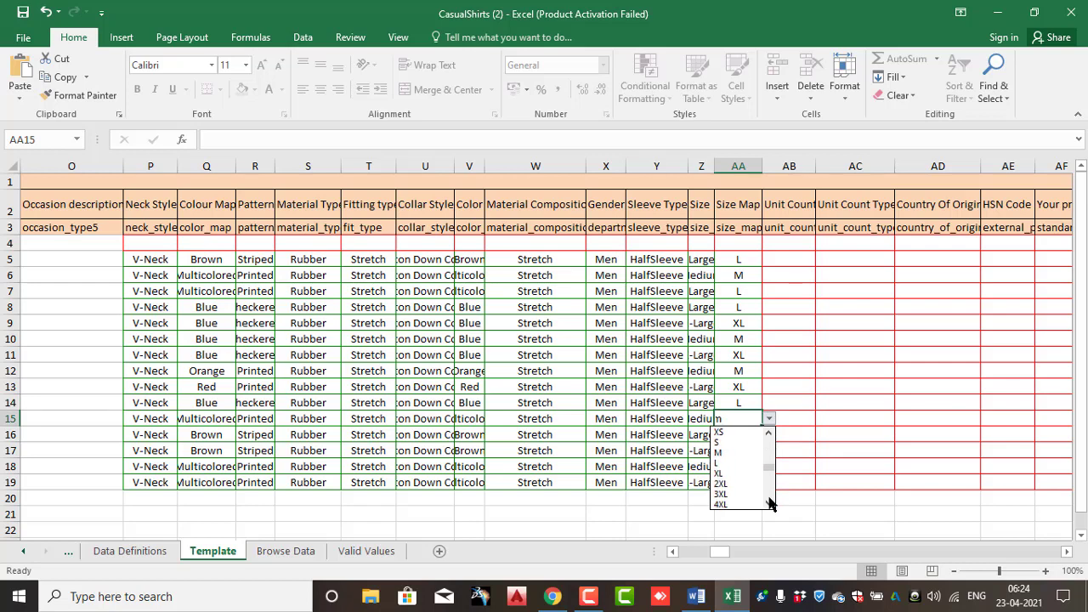
left_click(736, 453)
left_click(755, 435)
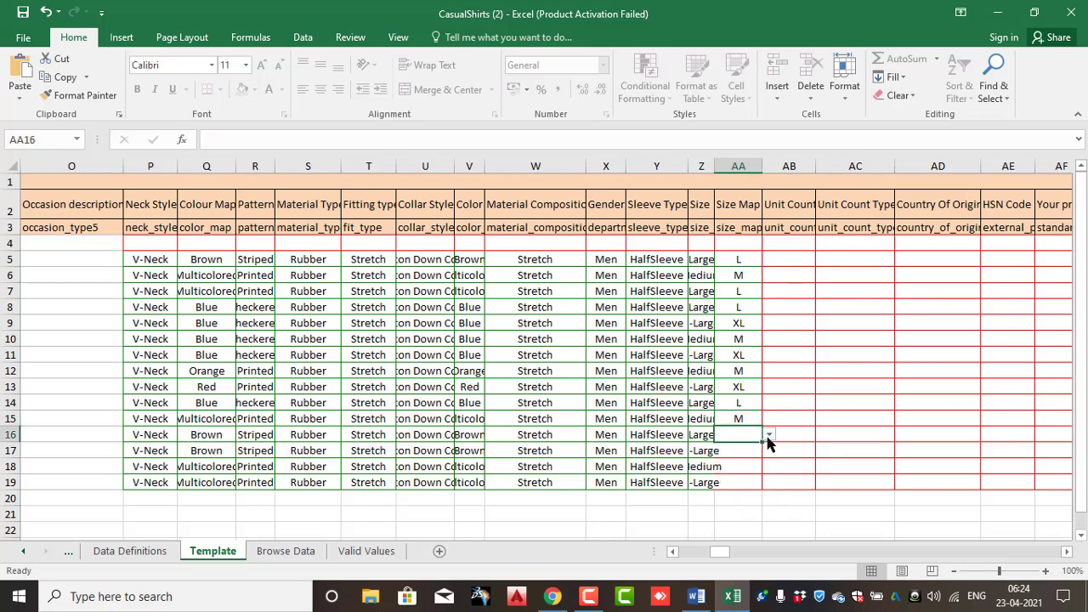
left_click(769, 434)
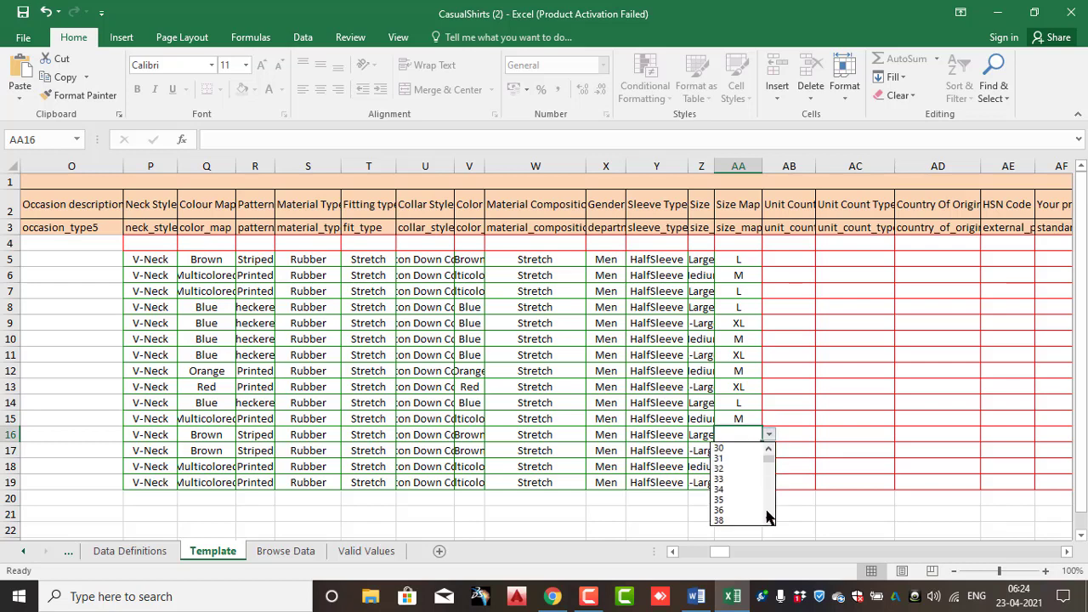
left_click(769, 518)
left_click(769, 518)
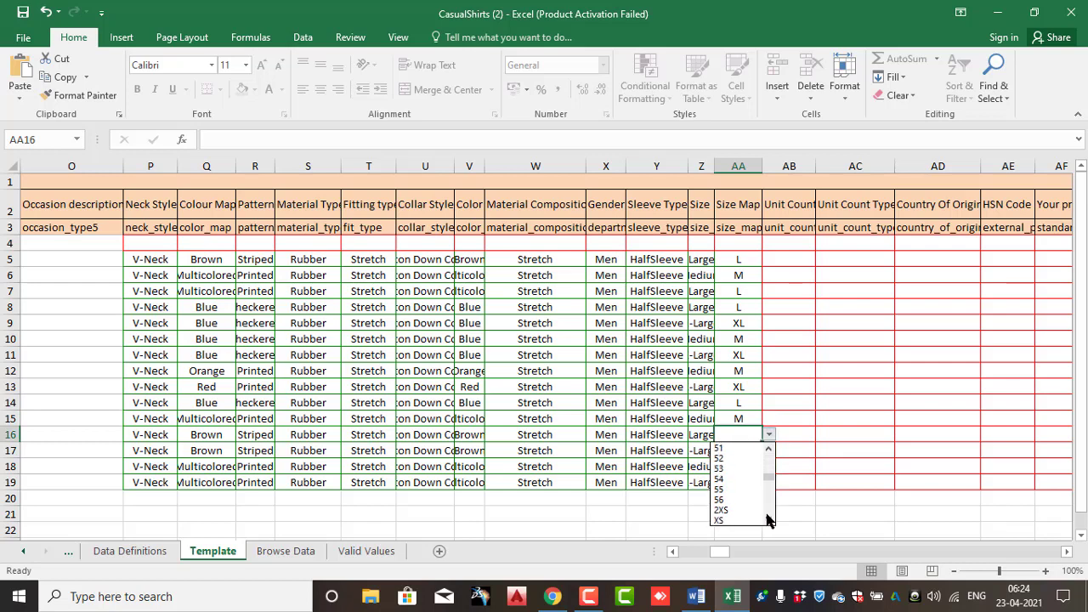
left_click(769, 518)
left_click(769, 518)
left_click(738, 521)
left_click(746, 455)
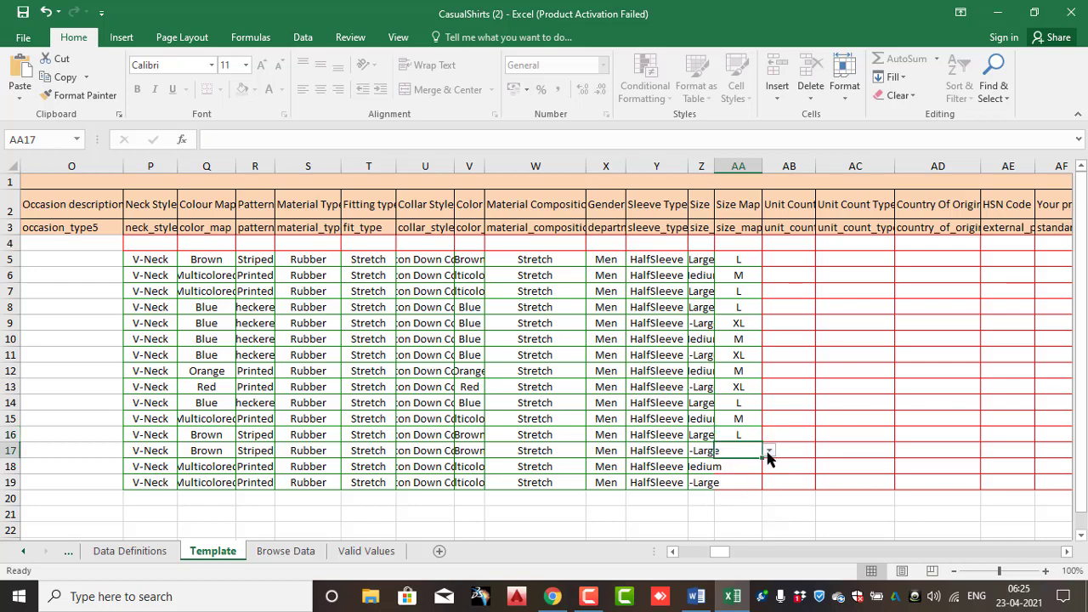
left_click(769, 452)
left_click(769, 534)
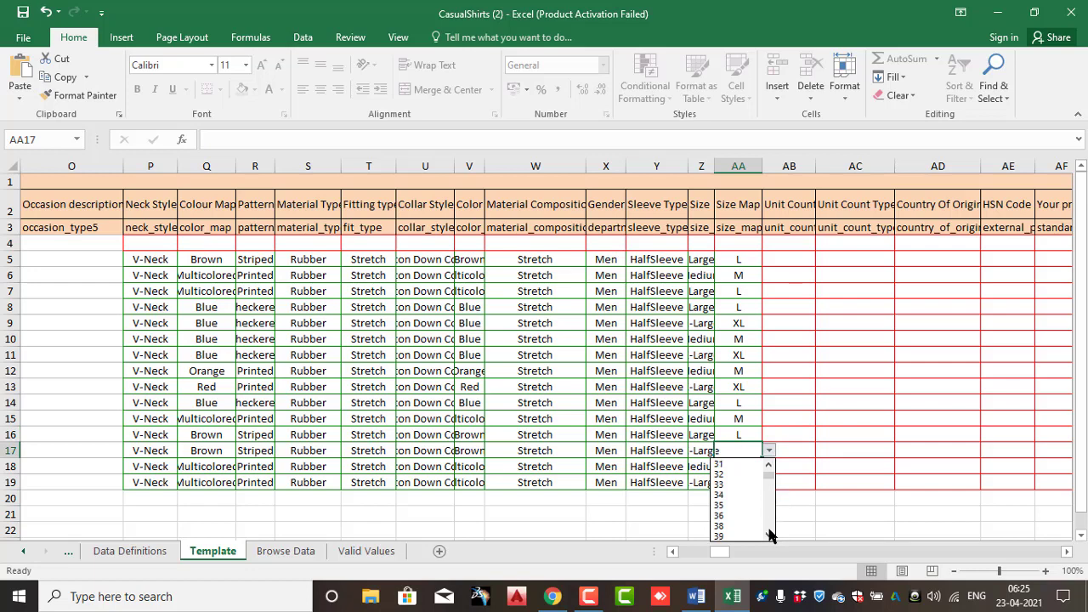
left_click(770, 534)
left_click(738, 508)
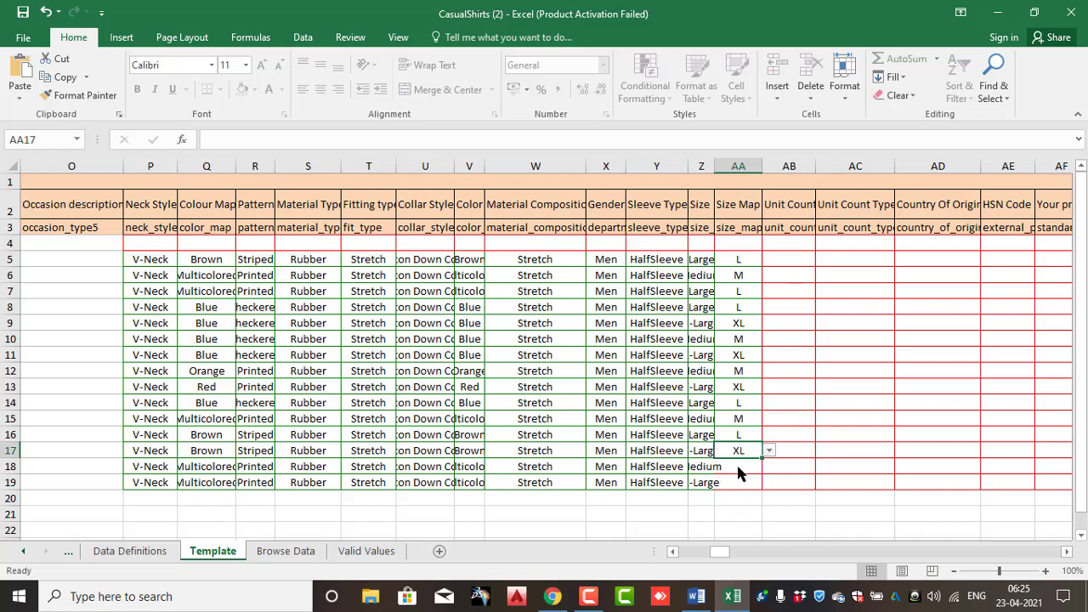
left_click(736, 466)
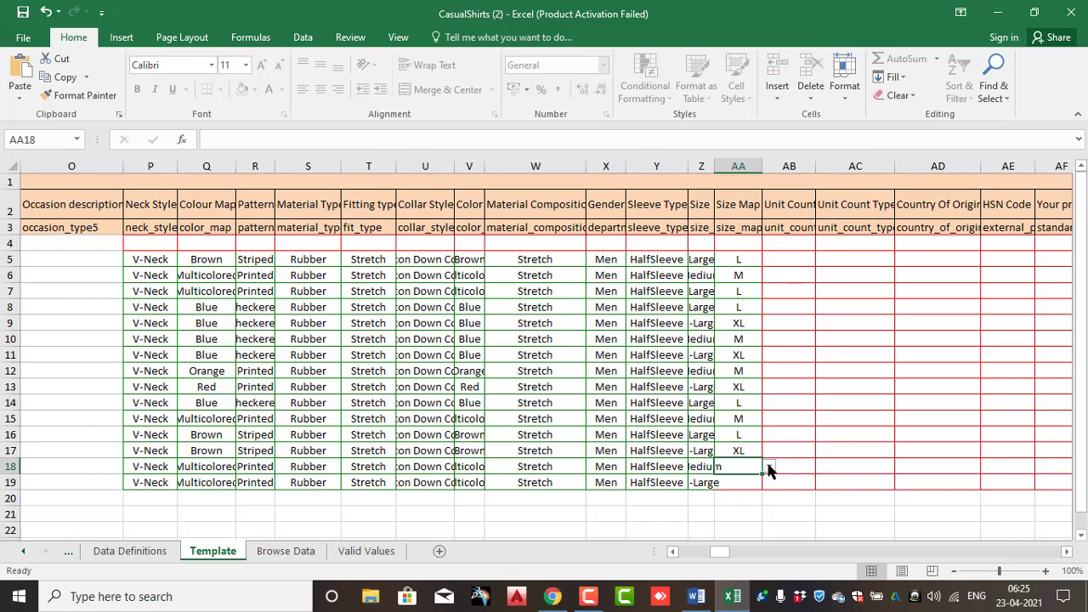
left_click(769, 469)
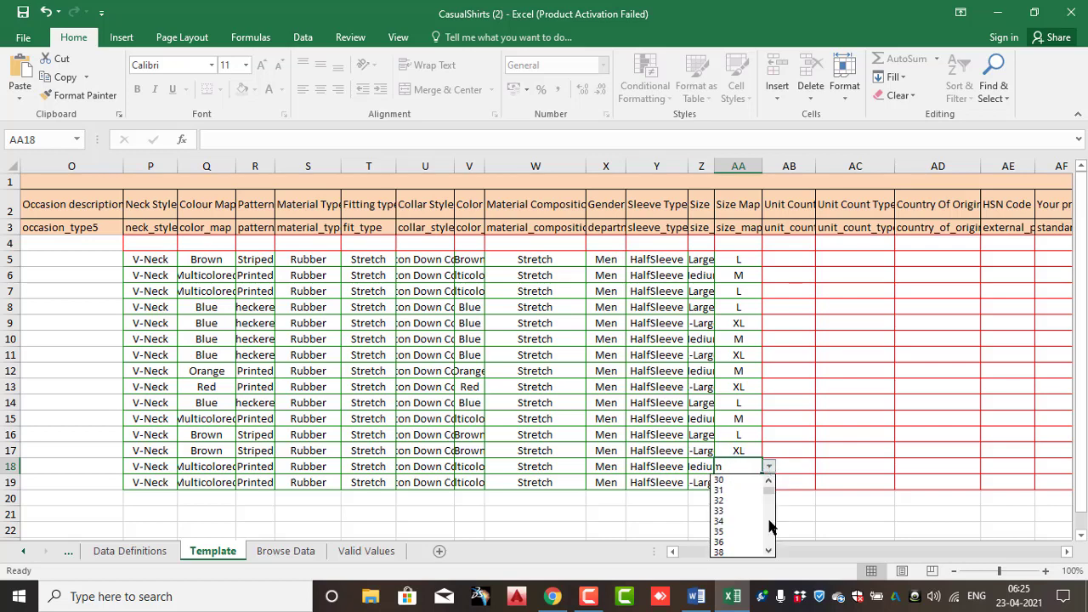
left_click_drag(771, 552, 772, 553)
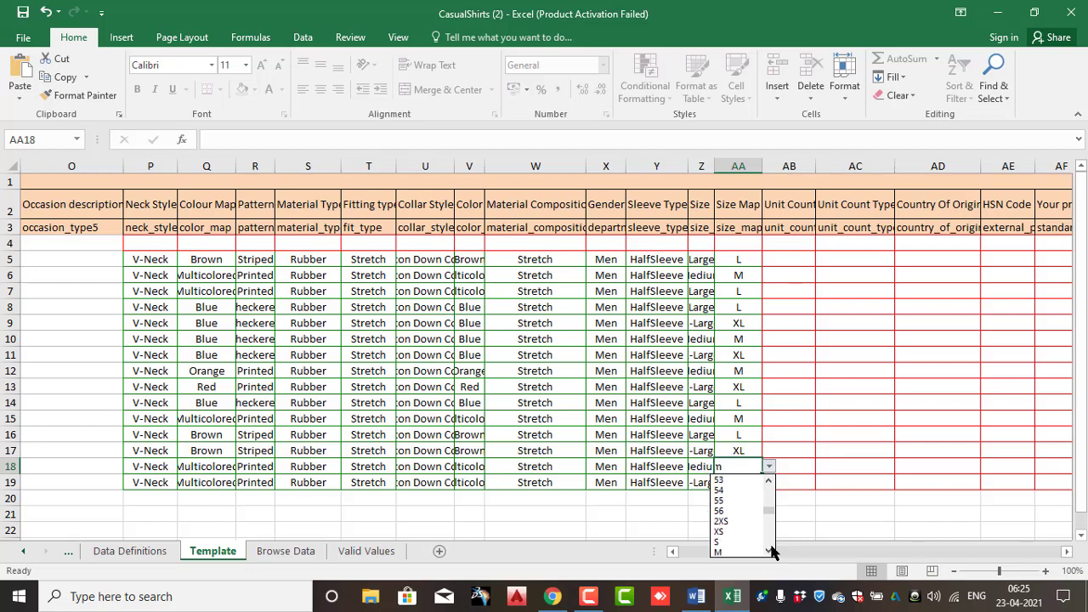
left_click(731, 551)
left_click(741, 483)
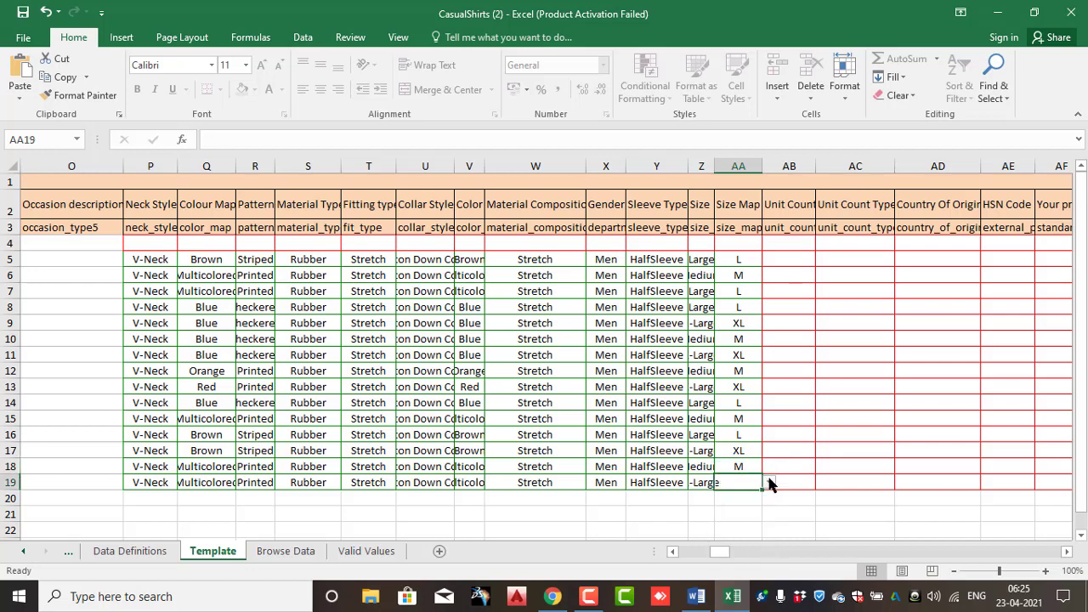
left_click(770, 484)
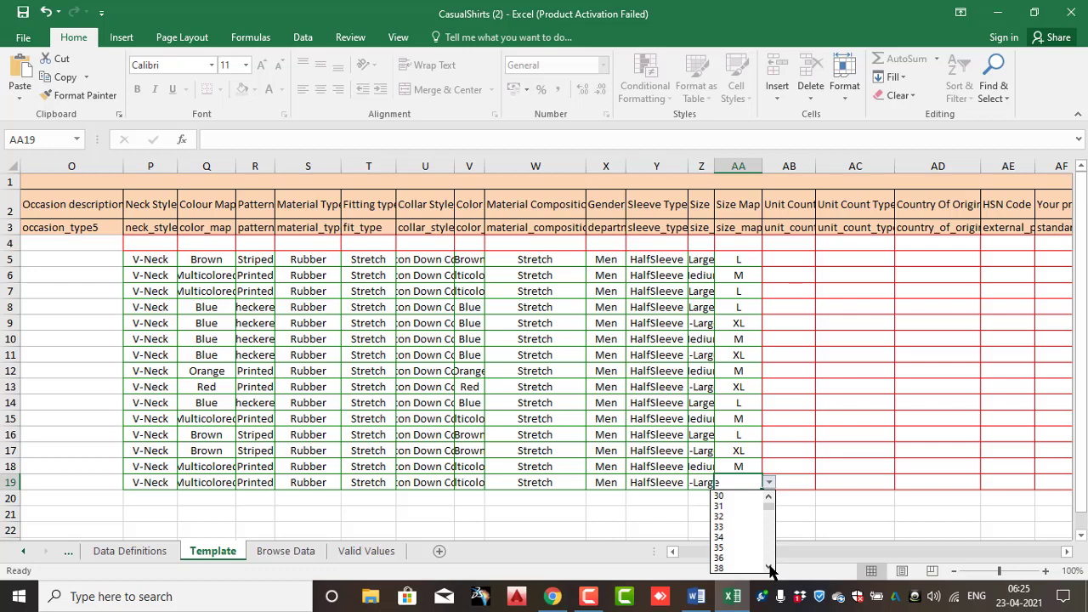
left_click_drag(770, 569, 770, 568)
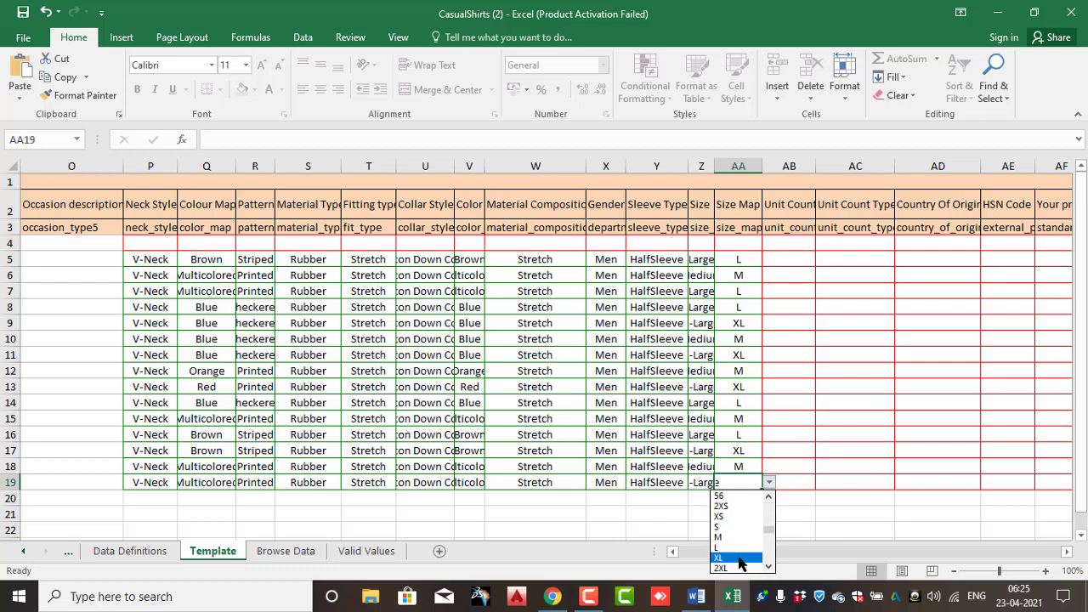
left_click(739, 558)
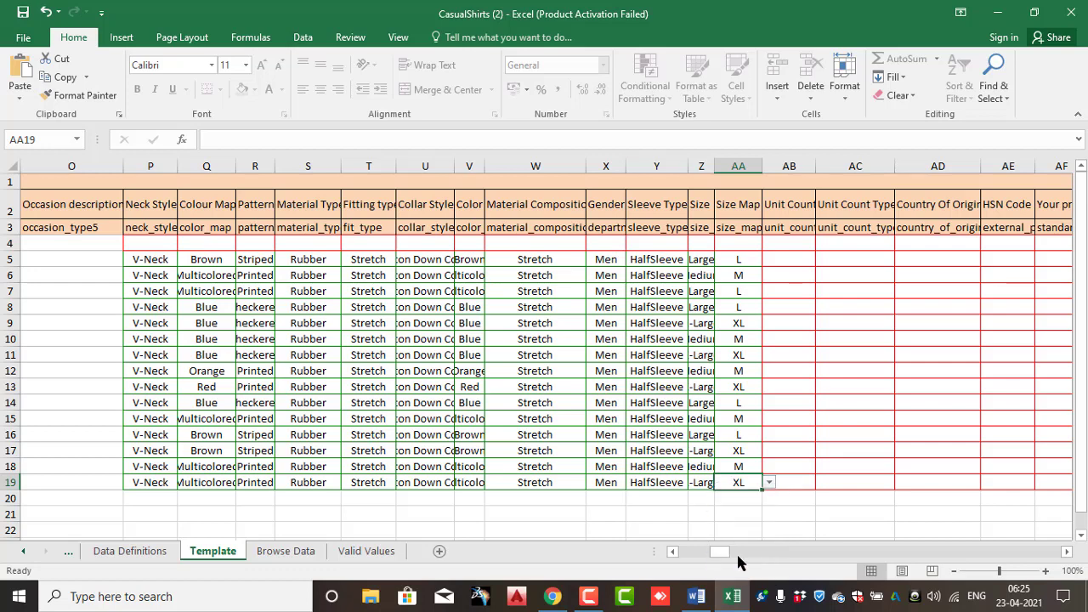
Enter a Unit Count of 1 in AB5 and fill it down to row 19
left_click(784, 261)
type("1")
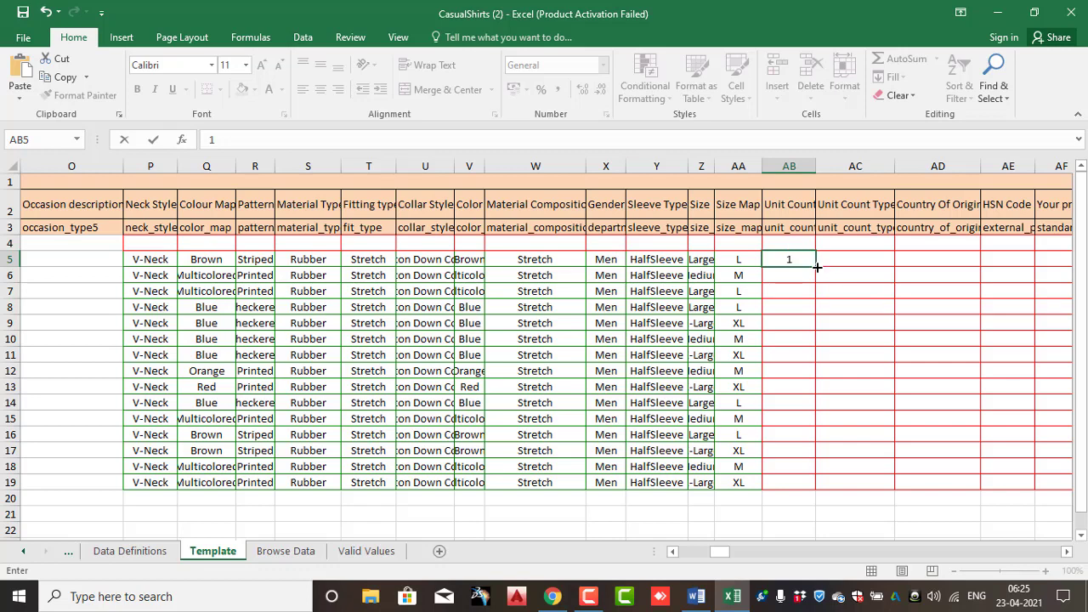
left_click_drag(814, 264, 819, 491)
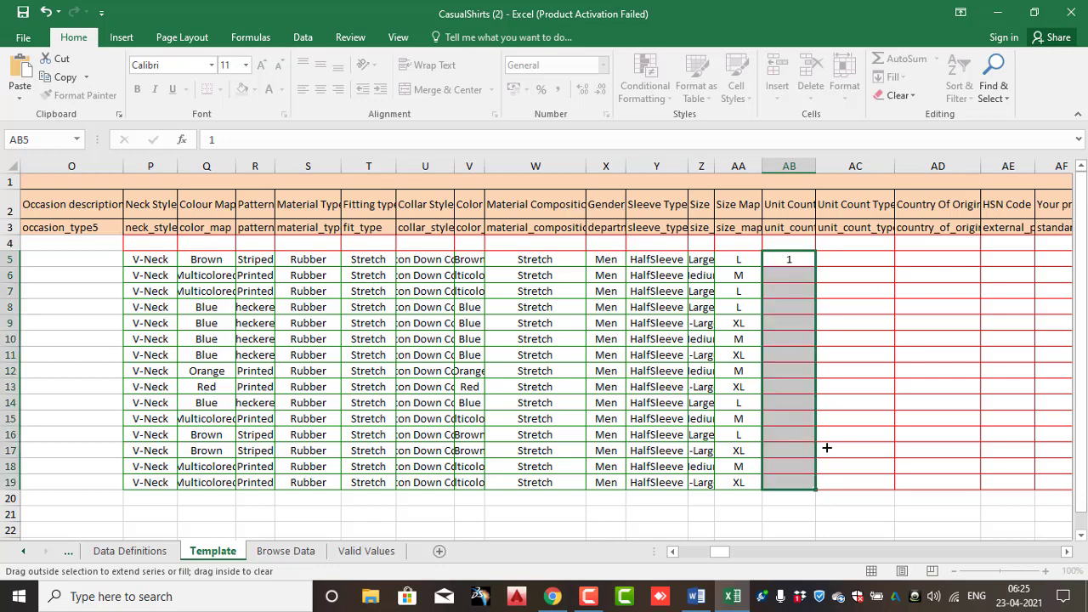
Choose Count as AC5's Unit Count Type and fill it down to AC19
left_click(848, 260)
left_click(847, 260)
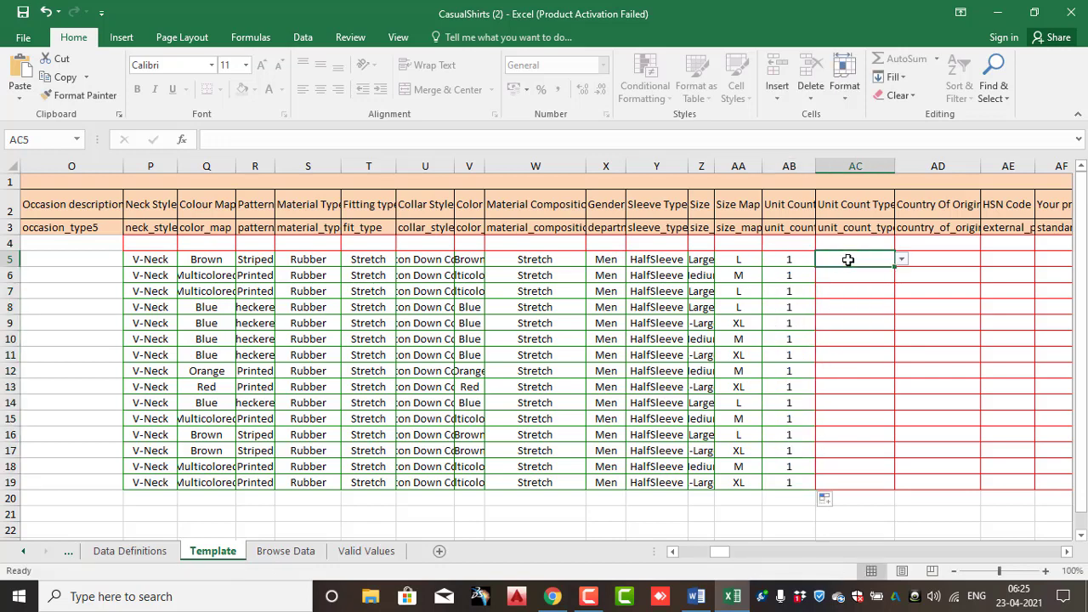
left_click(901, 259)
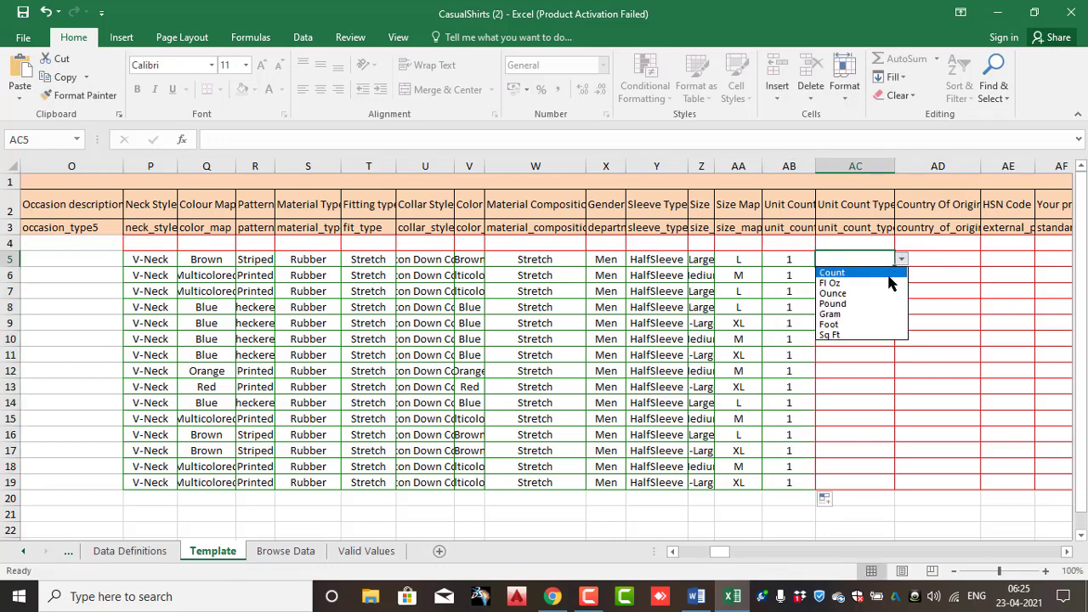
left_click(888, 274)
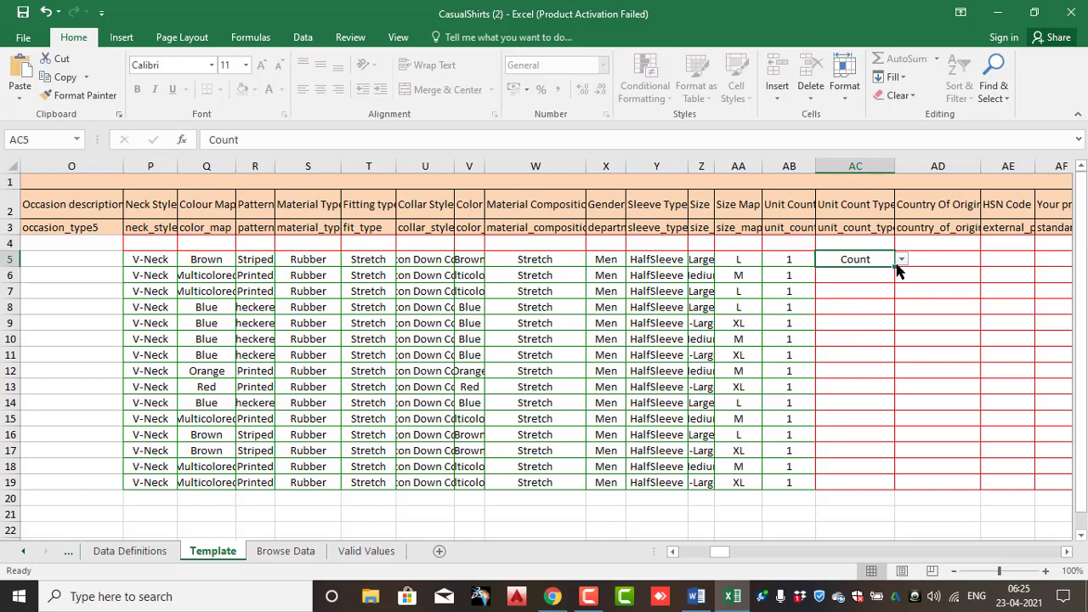
mouse_move(894, 266)
left_mouse_down()
mouse_move(890, 508)
mouse_move(889, 496)
left_mouse_up()
mouse_move(589, 596)
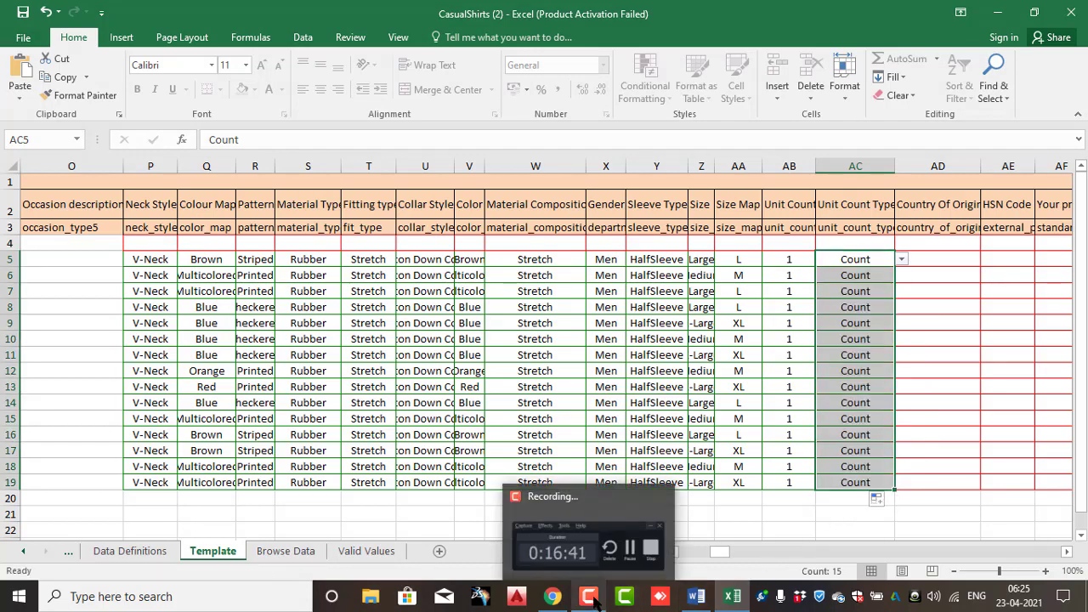
left_click(593, 554)
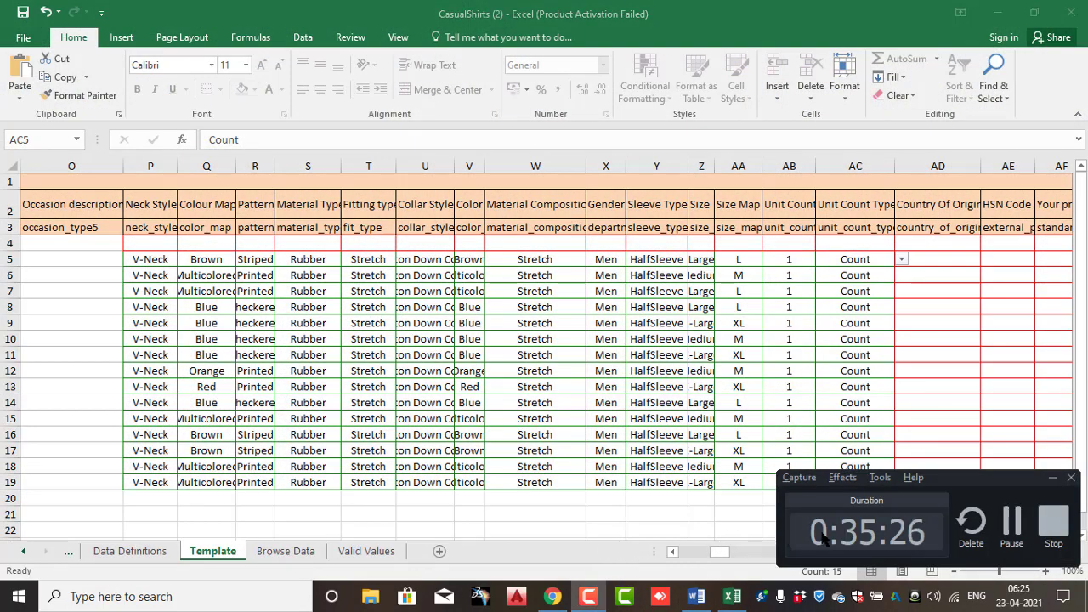
Pick India in AD5's Country of Origin dropdown and fill it down to AD19
left_click(1052, 477)
left_click(940, 269)
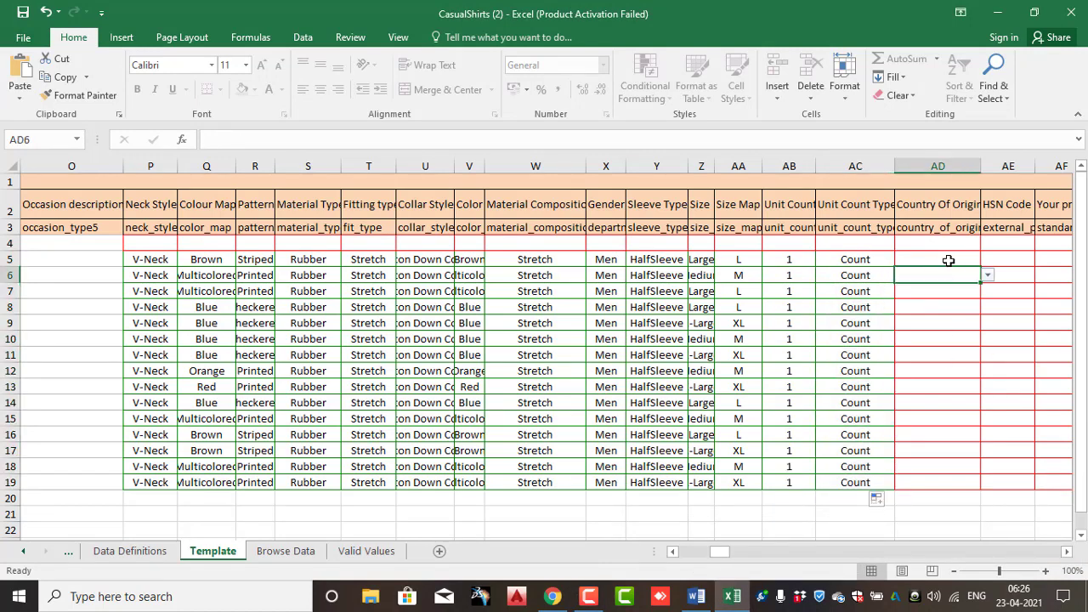
left_click(947, 260)
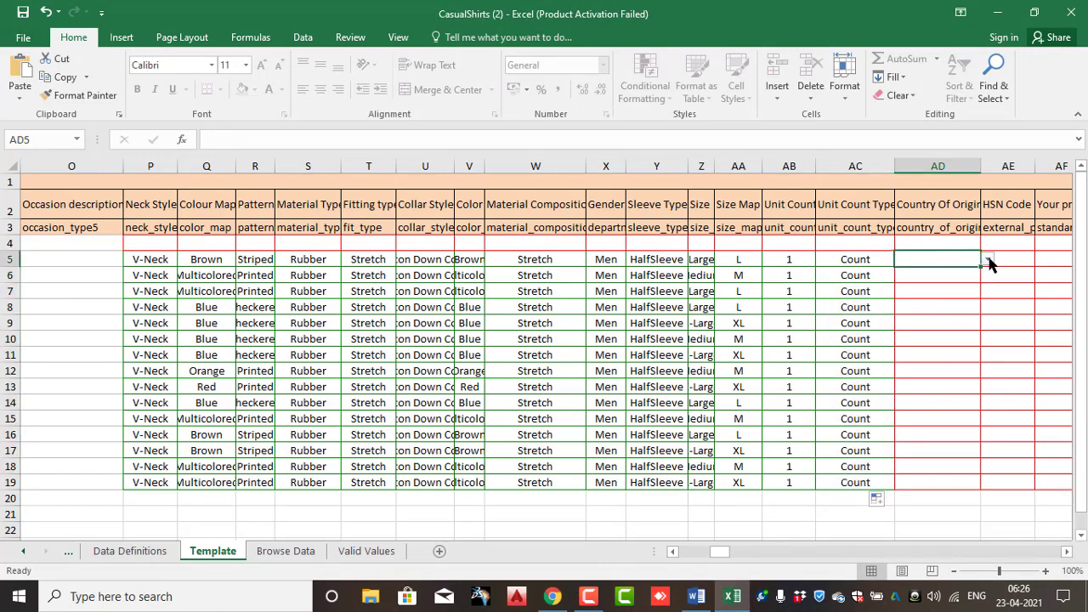
left_click(988, 259)
left_click(978, 273)
left_click_drag(980, 266, 979, 486)
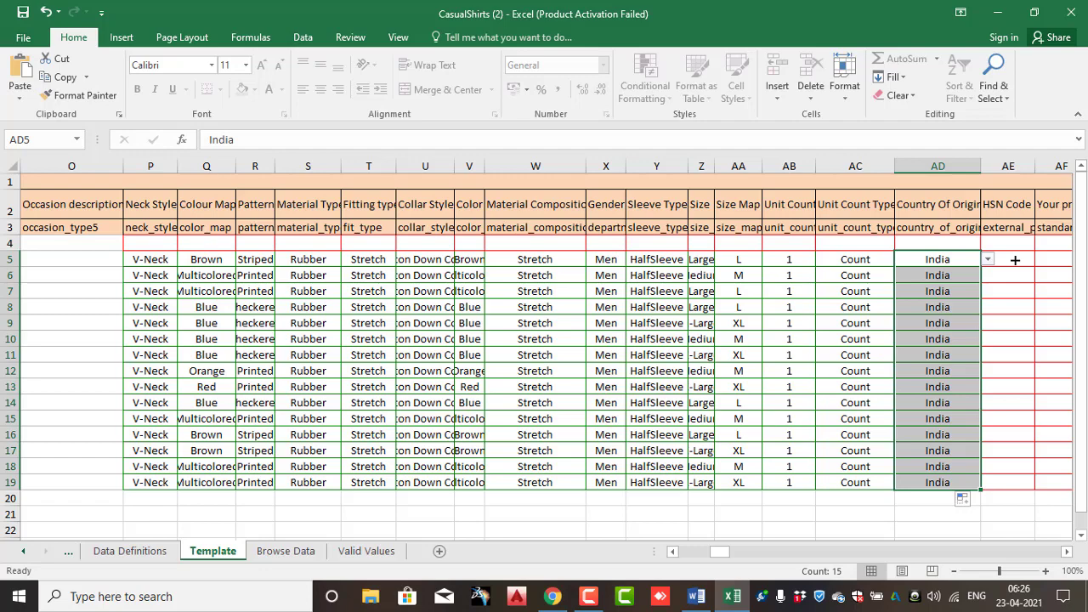
left_click(1014, 260)
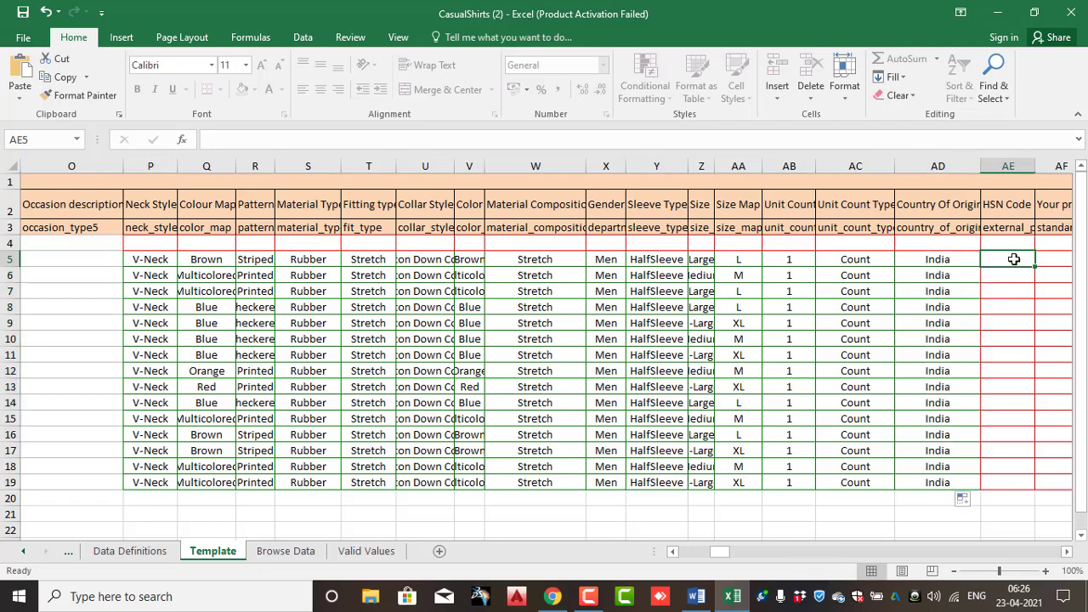
Enter HSN code 6205 in AE5 and copy it down through AE19
key("Right")
key("Right")
key("Right")
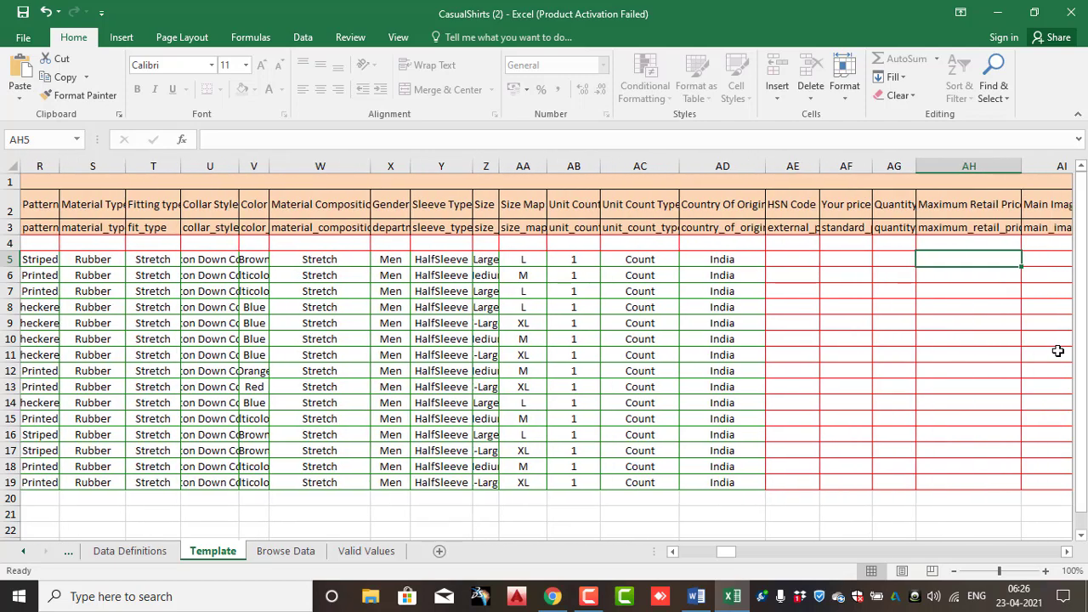
key("Right")
key("Right")
key("Right")
key("Right")
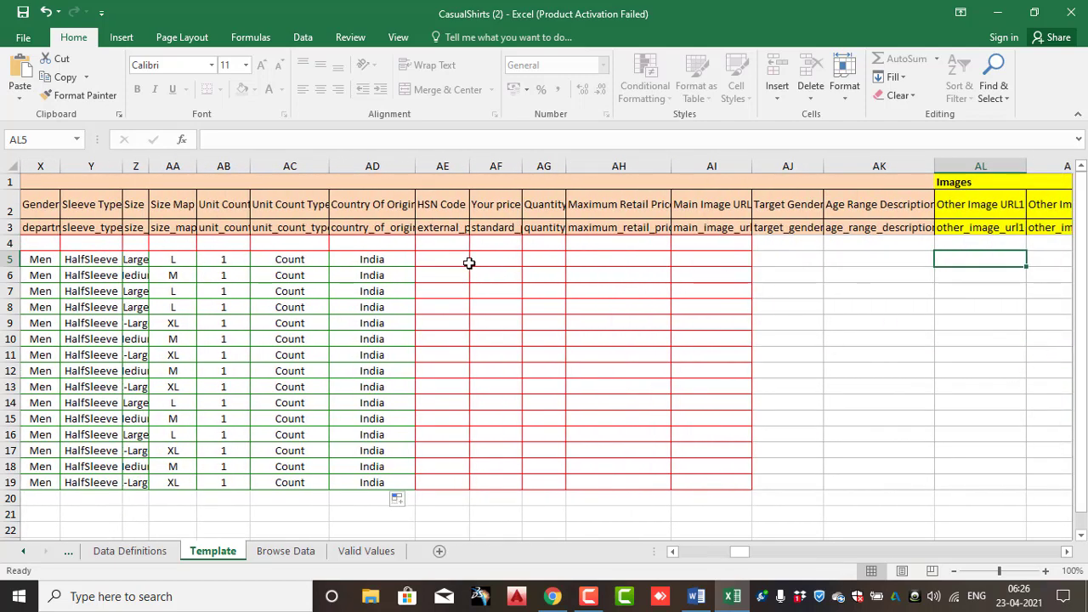
left_click(440, 263)
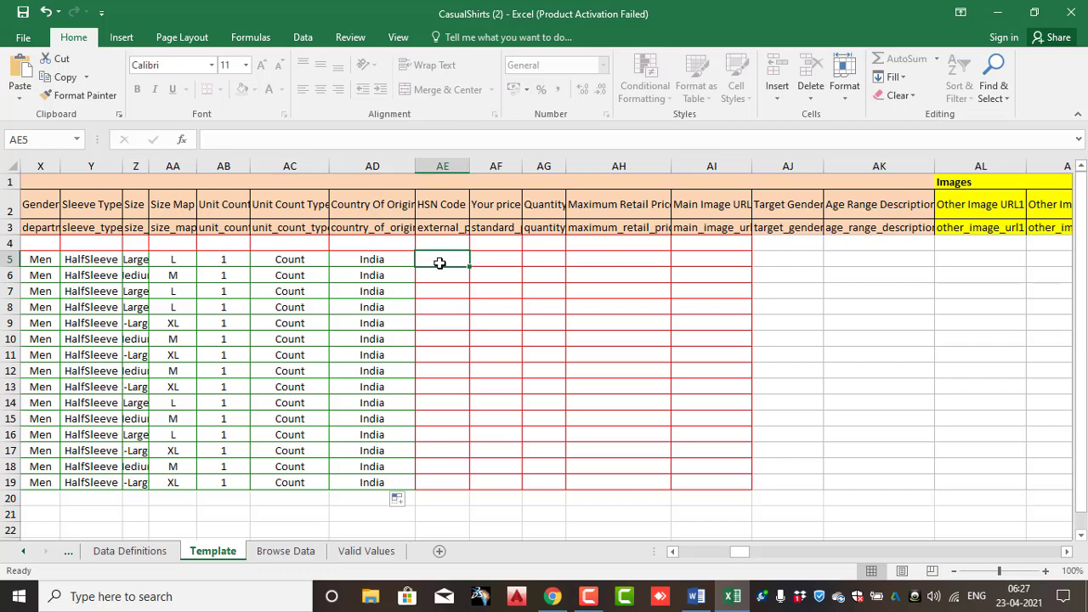
type("62")
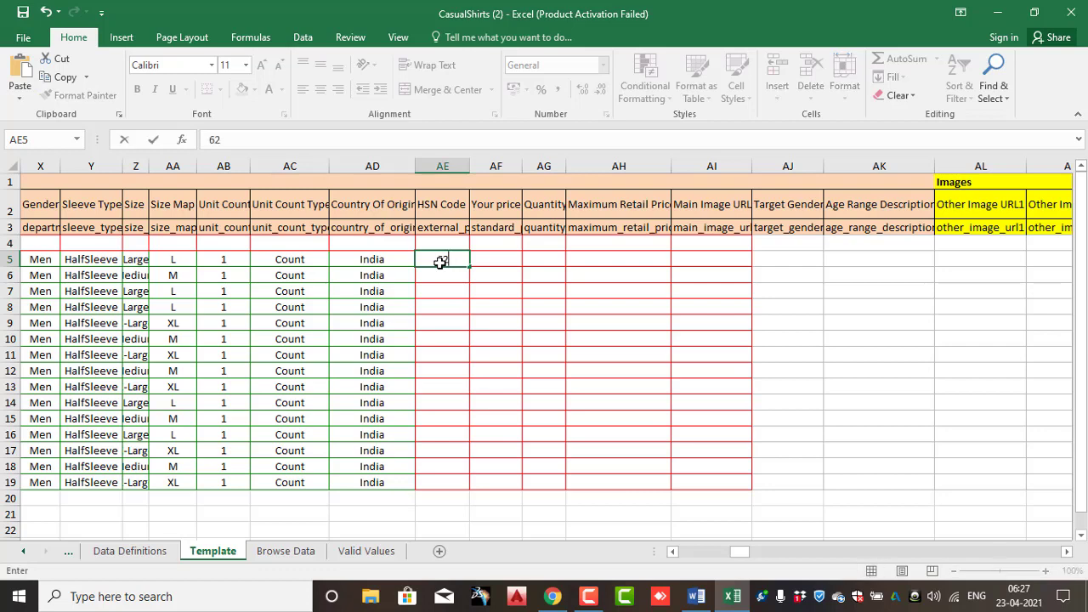
type("05")
left_click_drag(469, 264, 453, 485)
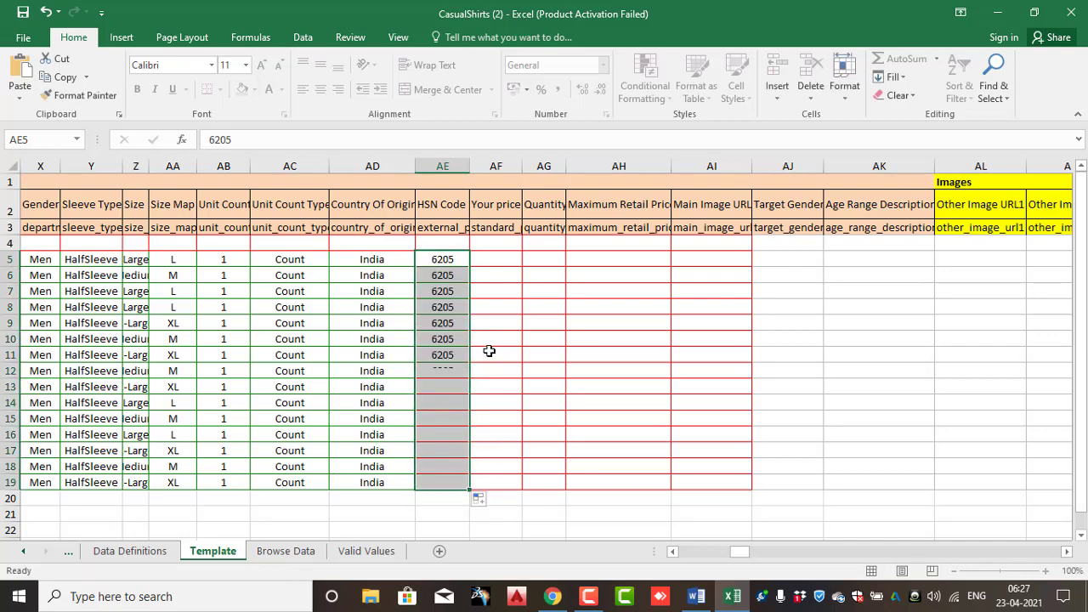
left_click(501, 263)
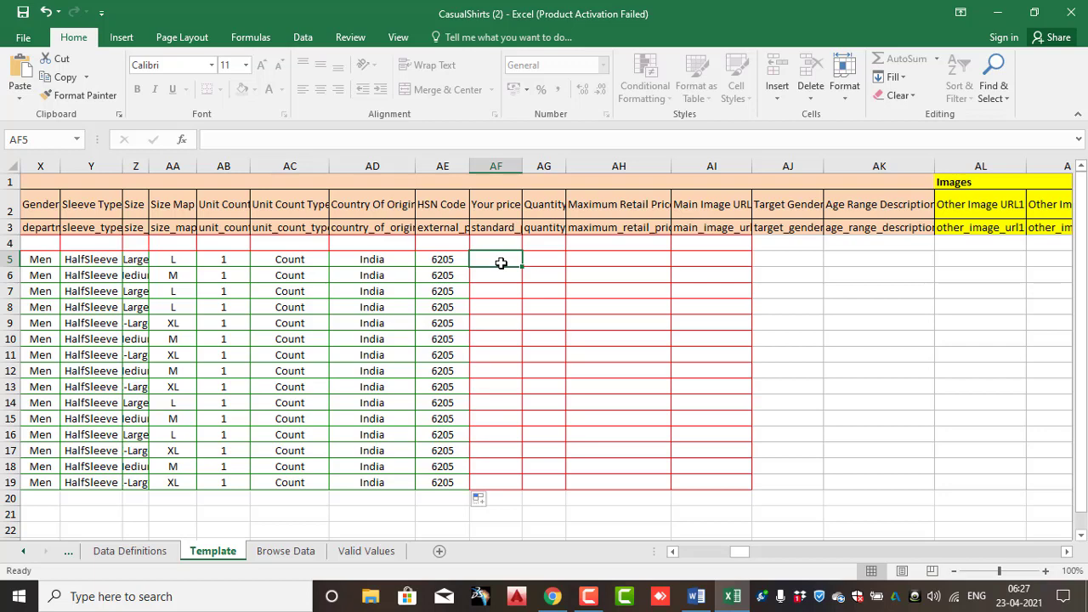
Enter 699 in AF5 and fill it down to AF19 as copied values, not a series
type("699")
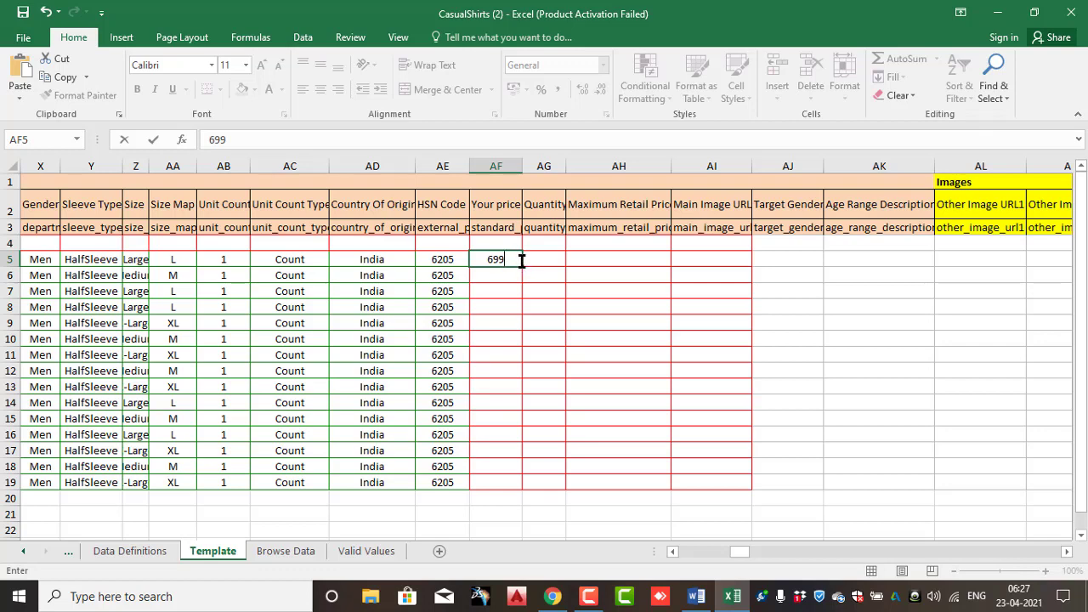
key("ctrl+Return")
left_click_drag(517, 391, 520, 485)
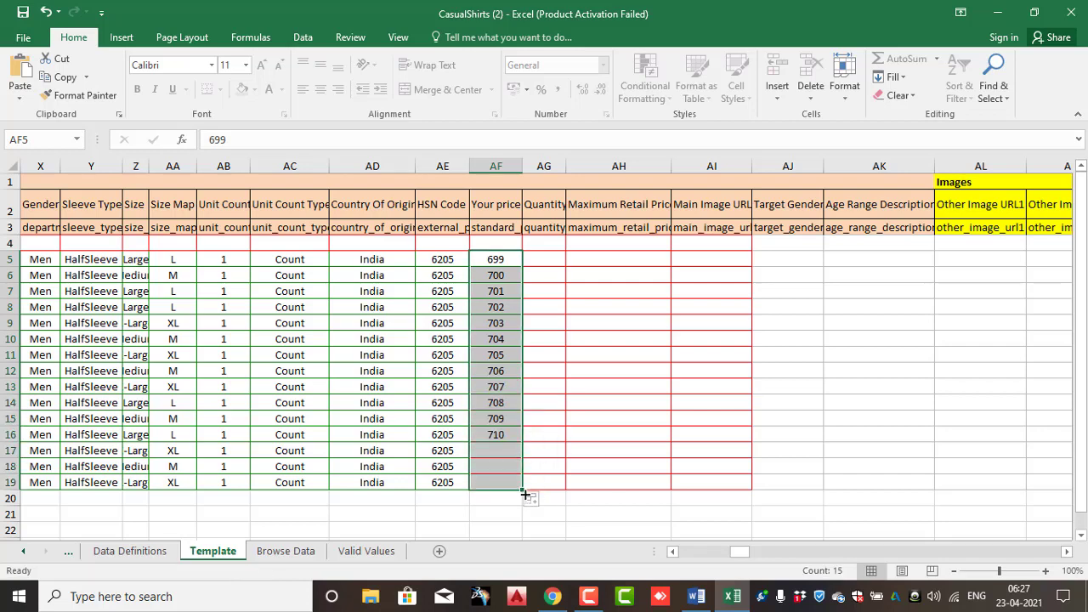
left_click(531, 500)
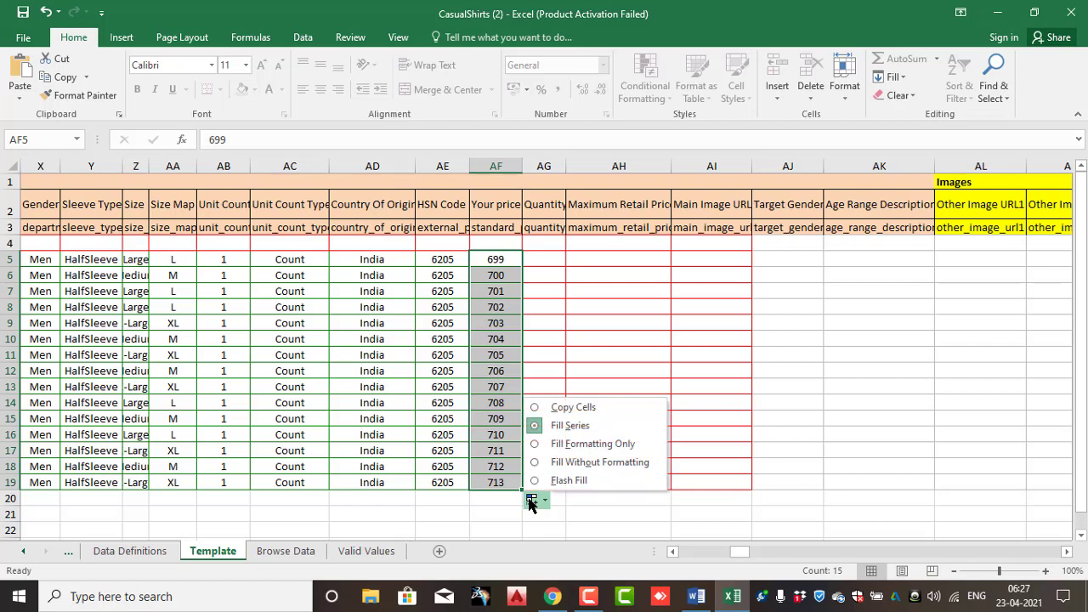
left_click(563, 408)
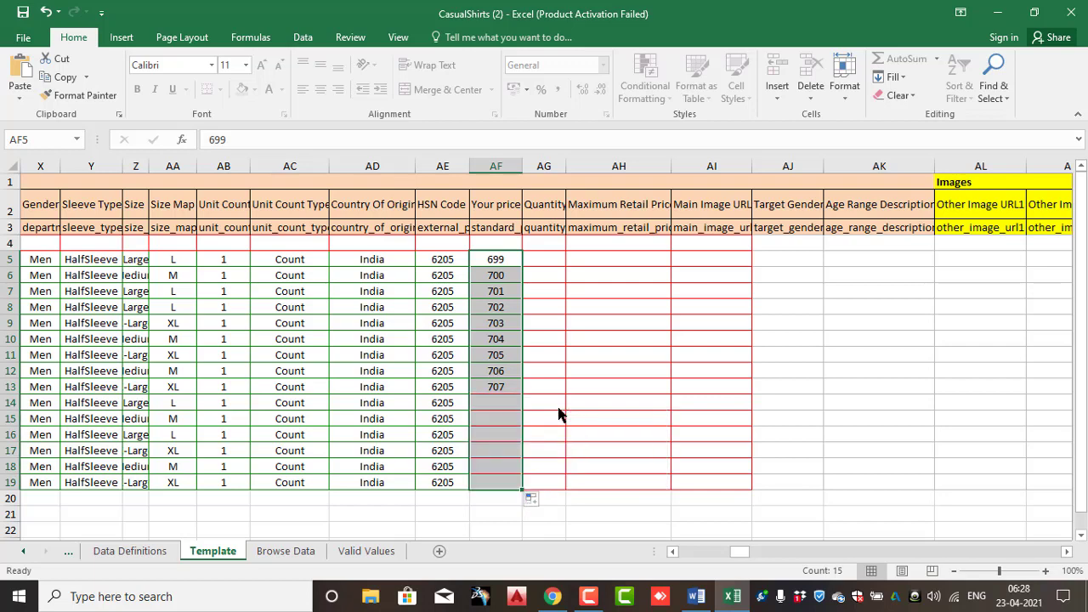
left_click(533, 500)
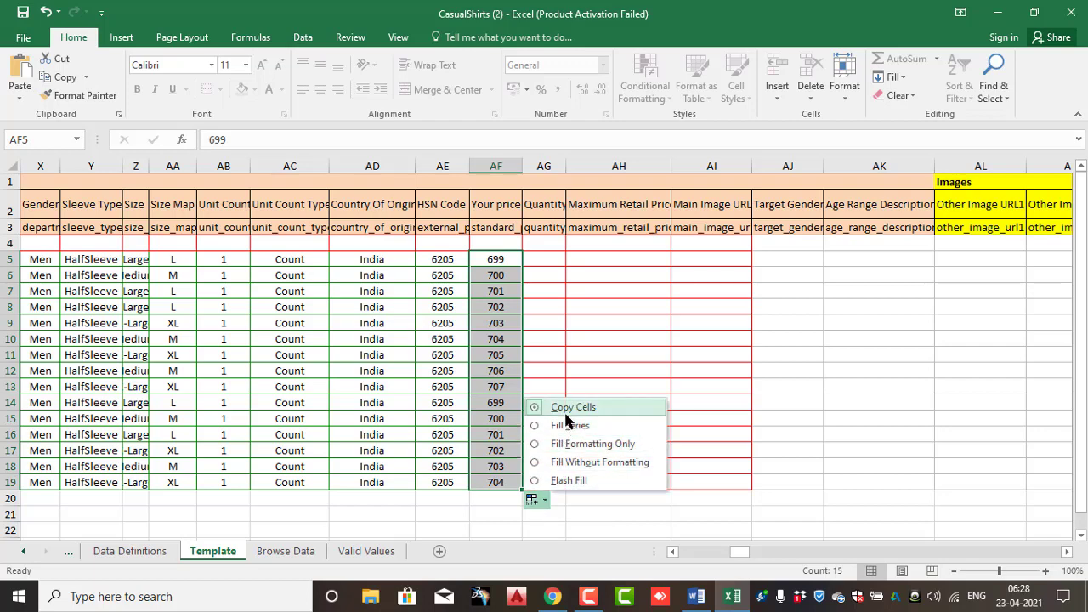
left_click(491, 256)
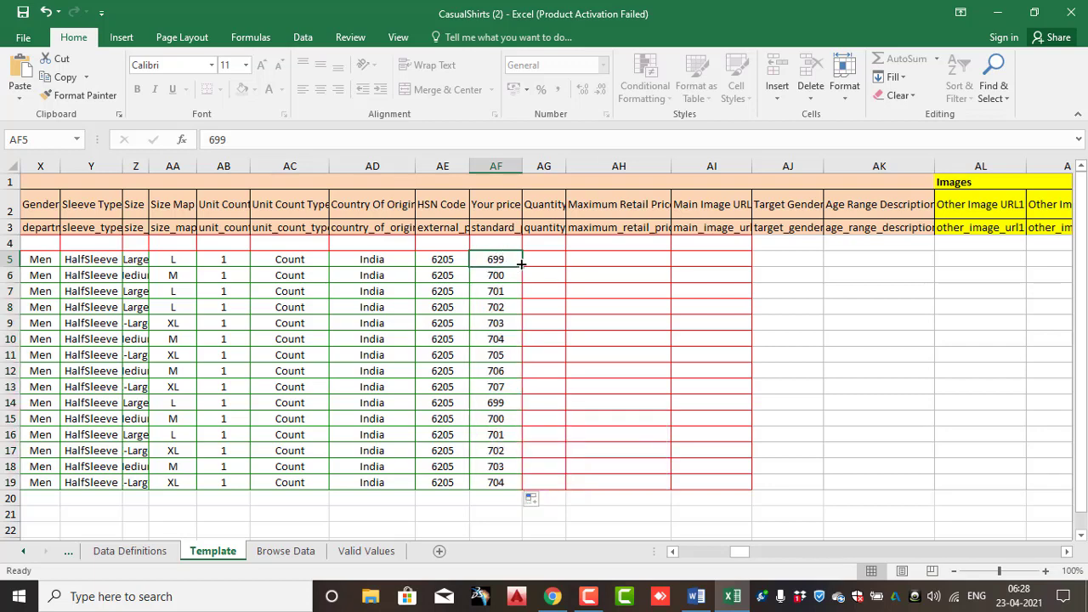
left_click_drag(519, 267, 522, 490)
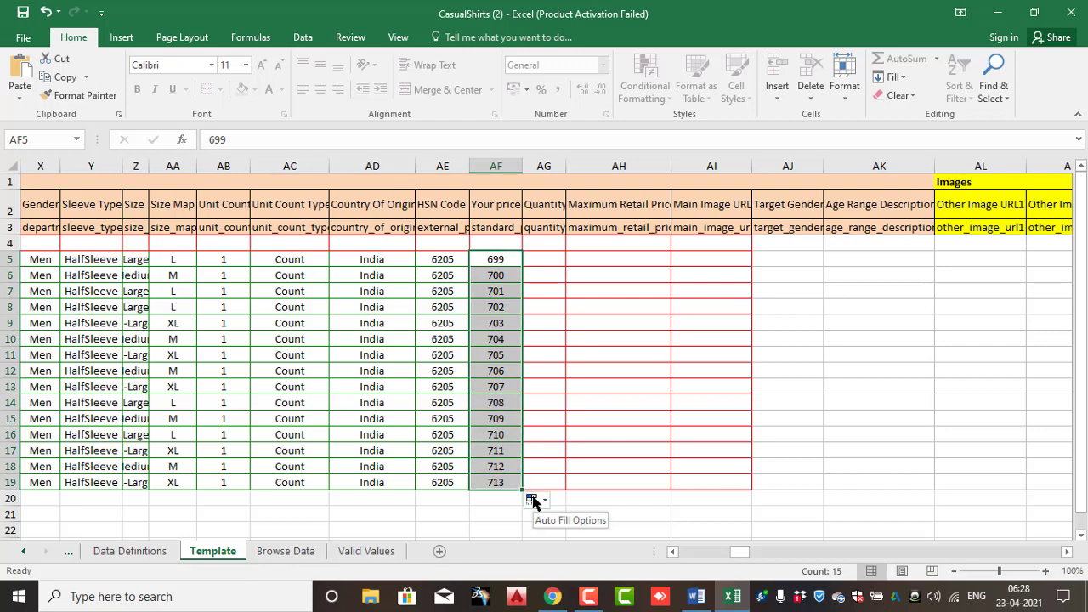
left_click(533, 500)
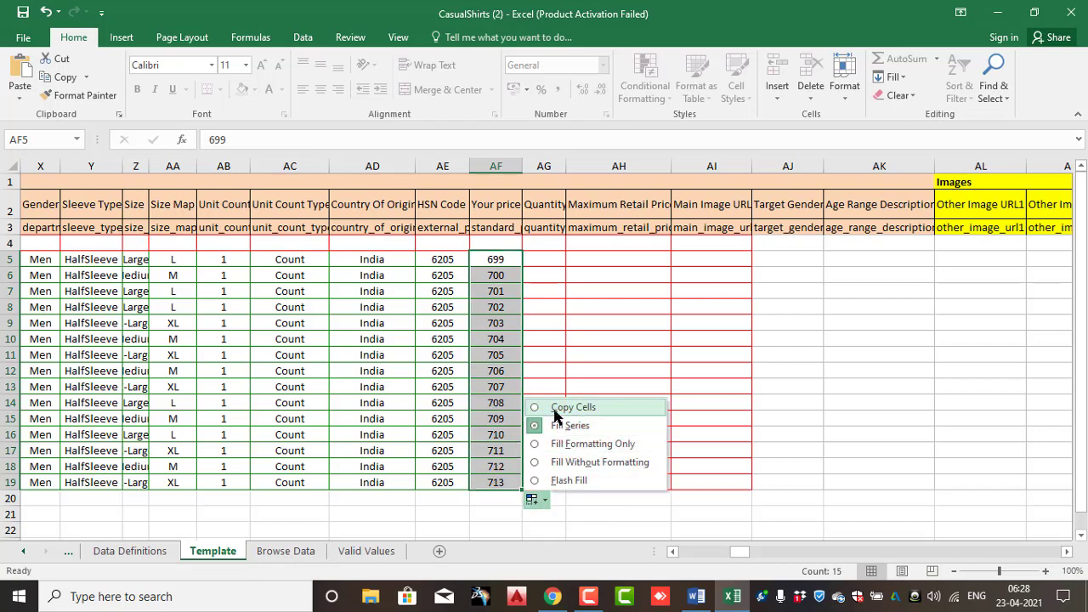
left_click(553, 418)
key("ctrl+d")
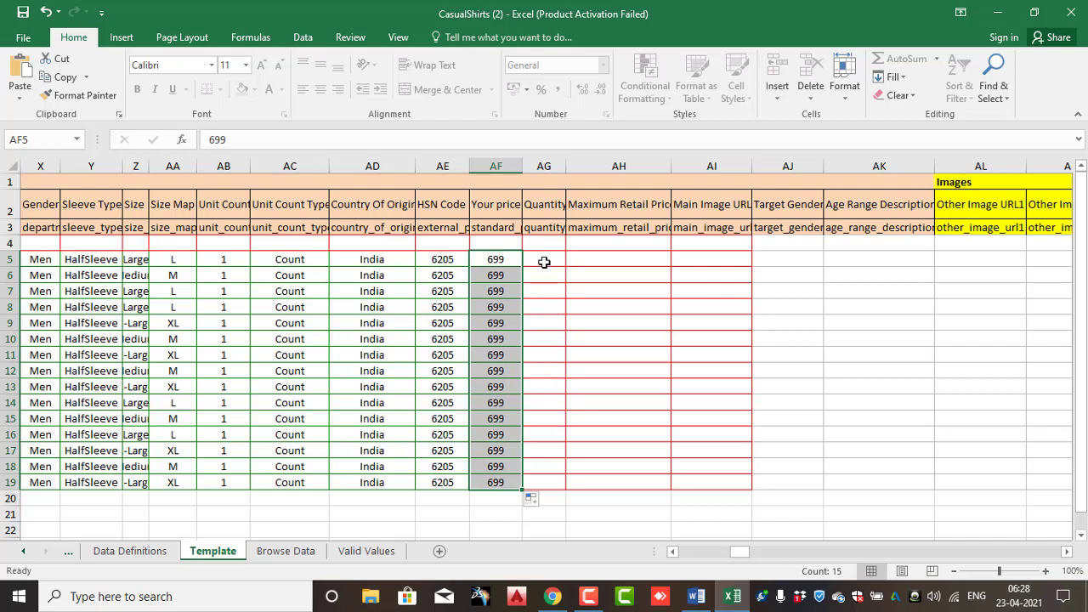
left_click(544, 262)
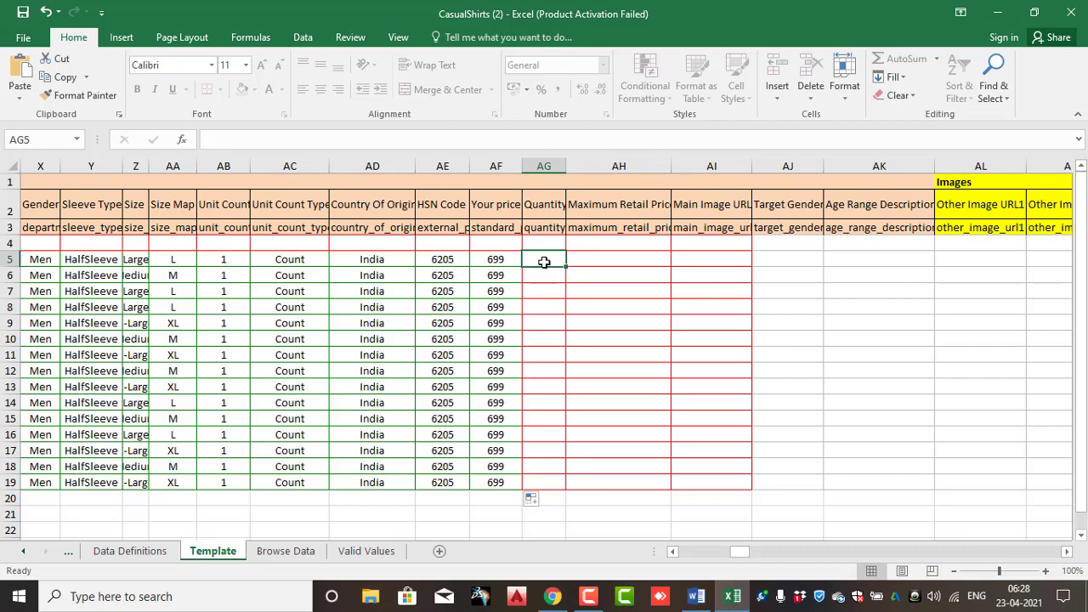
Enter a Quantity of 1 in row 5 and copy it down the shirt rows
type("1")
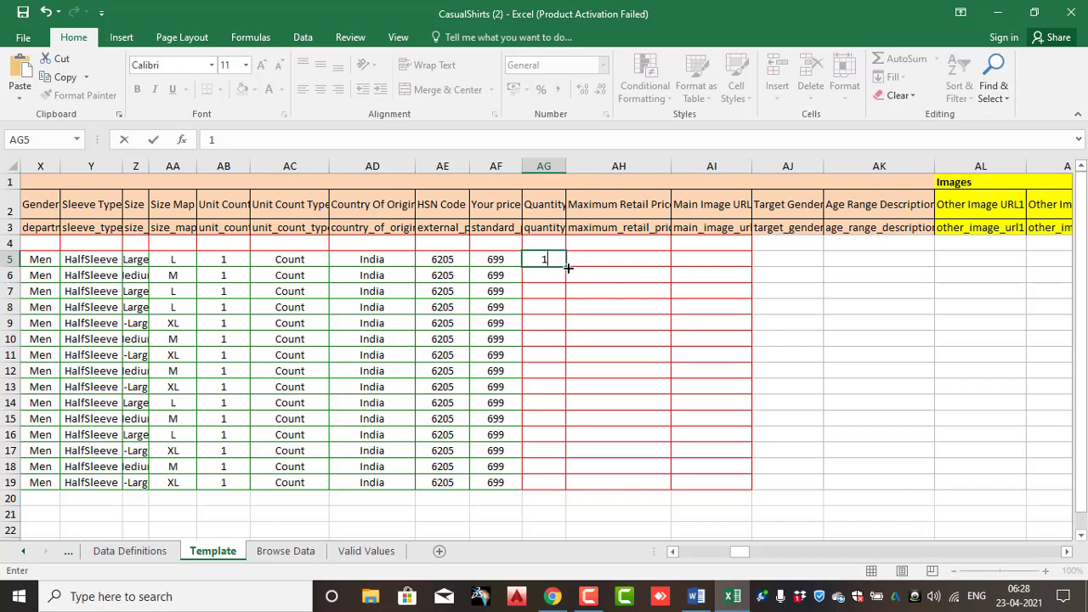
left_click(566, 265)
left_click_drag(566, 441, 575, 442)
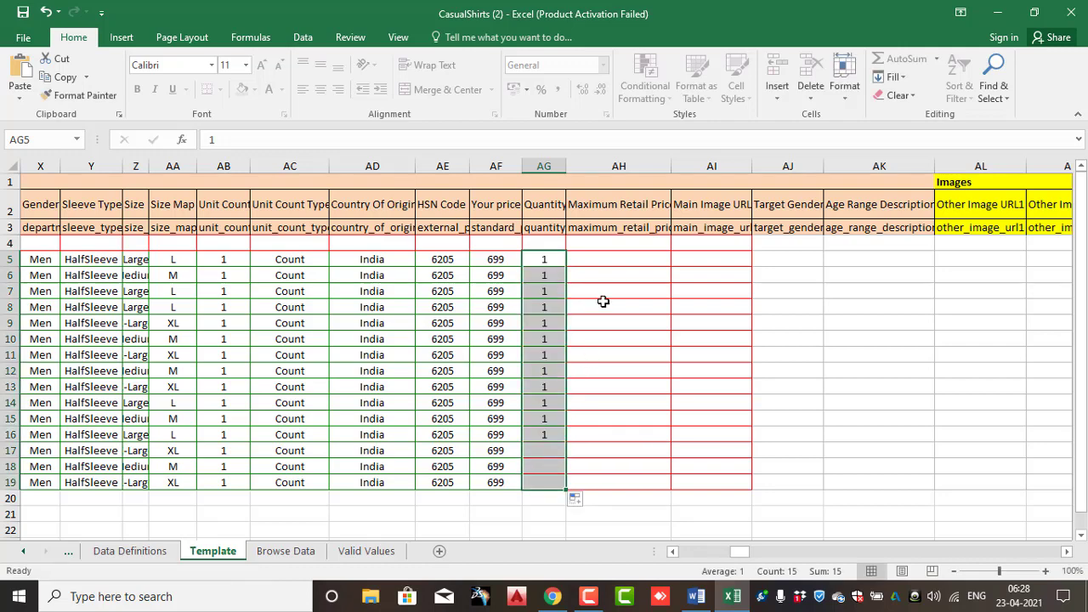
Enter 1299 as the Maximum Retail Price in AH5 and fill it down to AH19
left_click(617, 261)
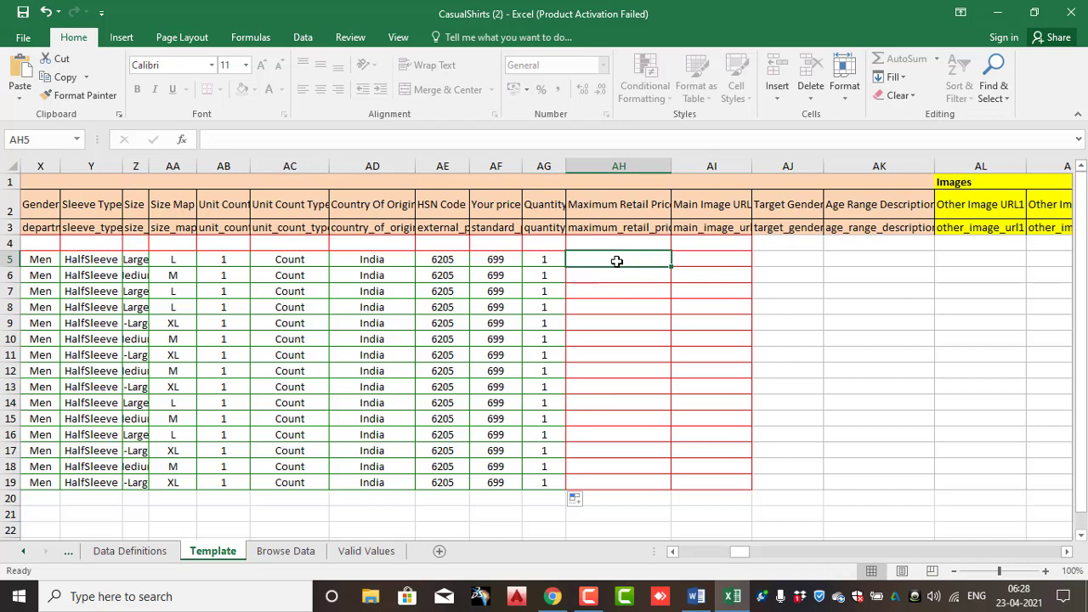
type("12")
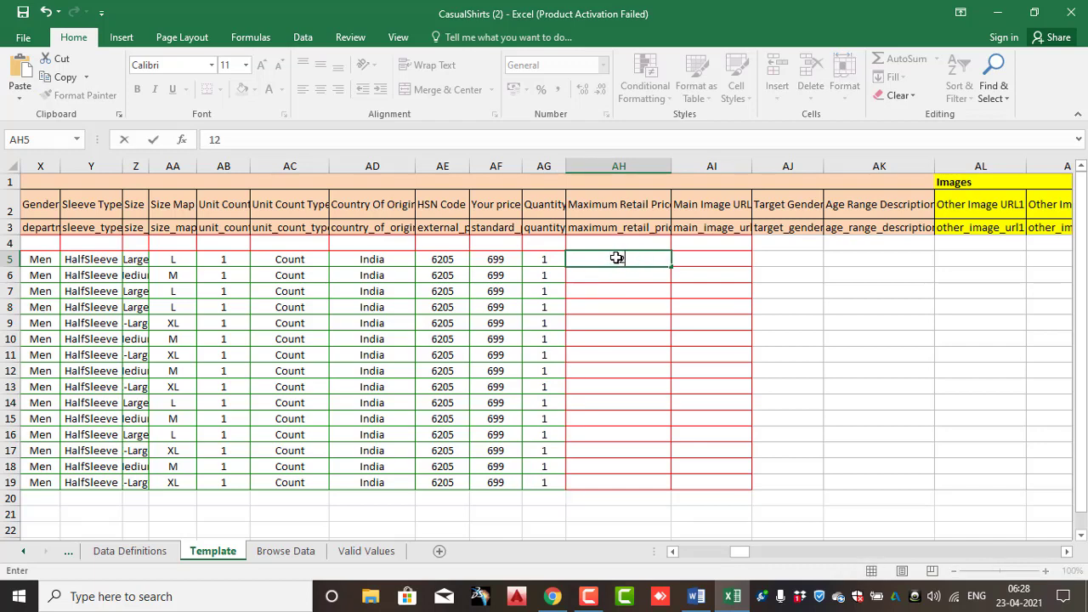
type("99")
left_click_drag(671, 266, 672, 372)
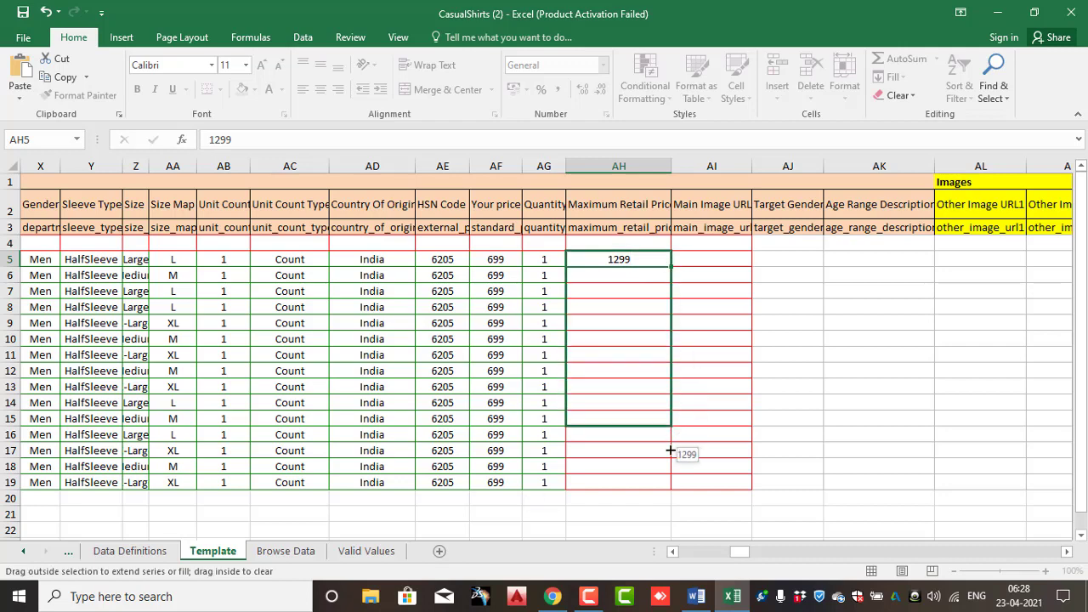
left_click_drag(671, 372, 672, 486)
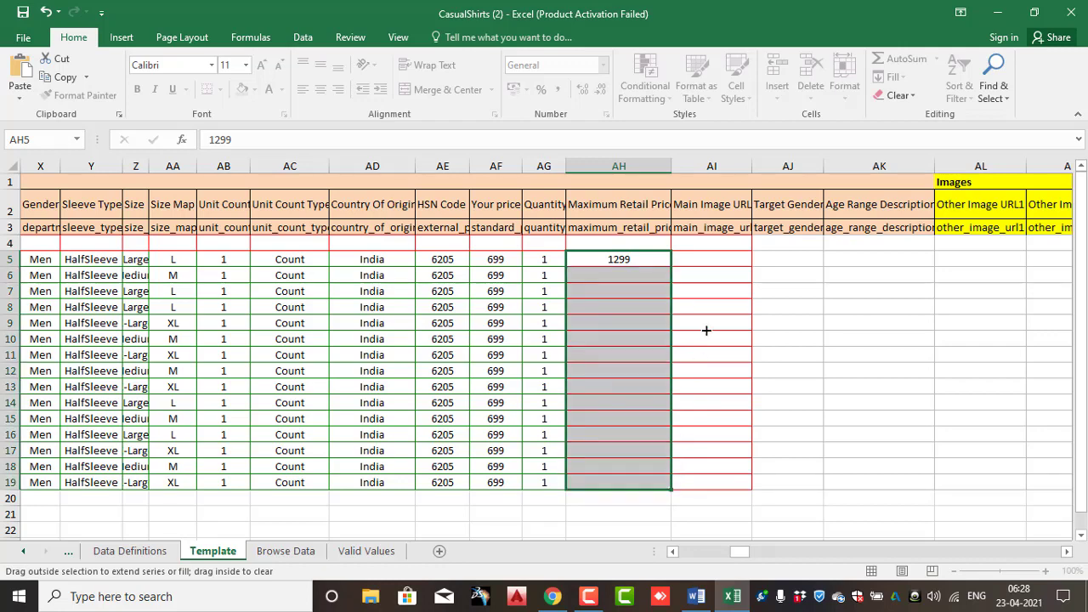
left_click_drag(706, 330, 697, 265)
left_click(698, 259)
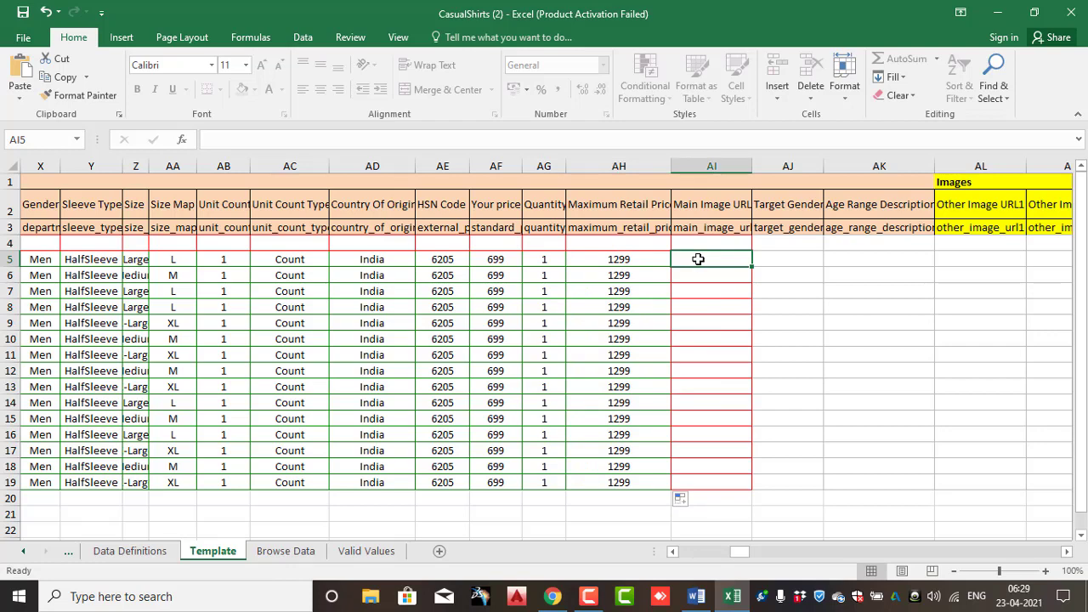
Switch to the ecom (1) Word document and scroll to the Dropbox image links
key("alt+Tab")
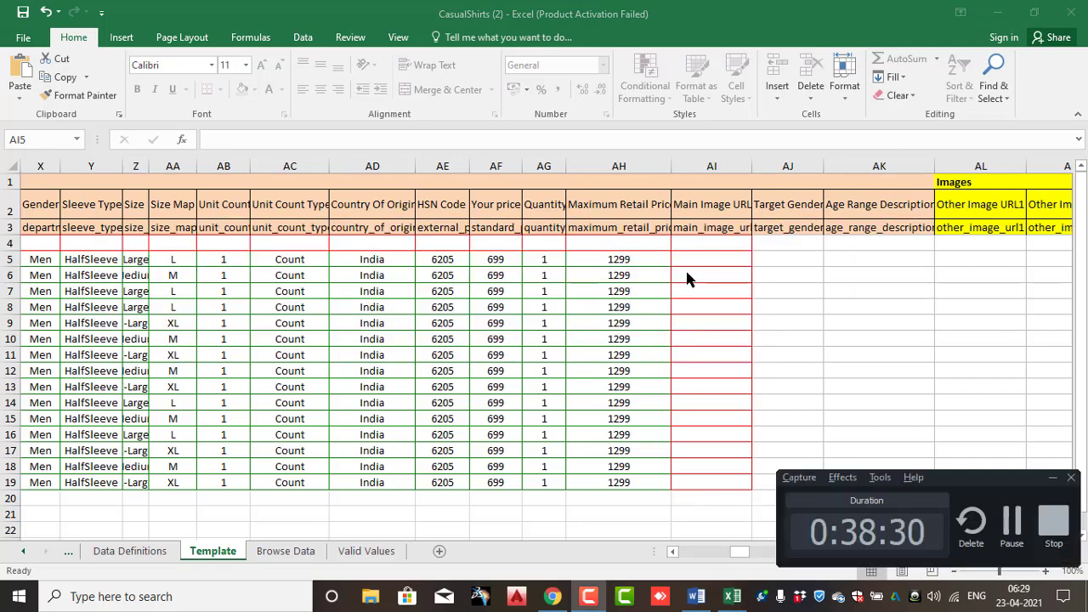
key("alt+Tab")
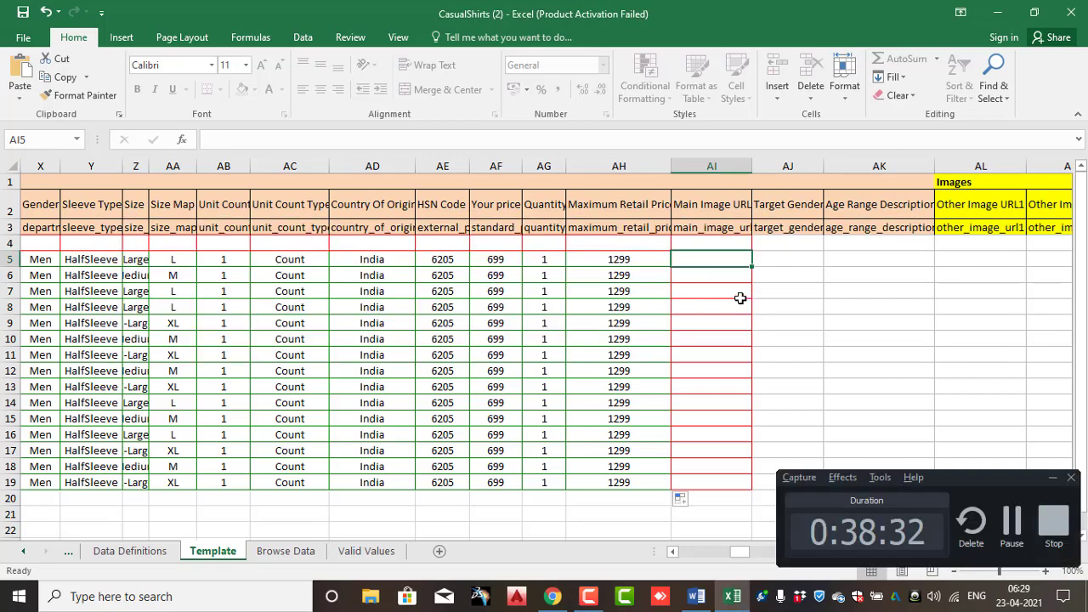
key("alt+Tab")
key("alt+Tab")
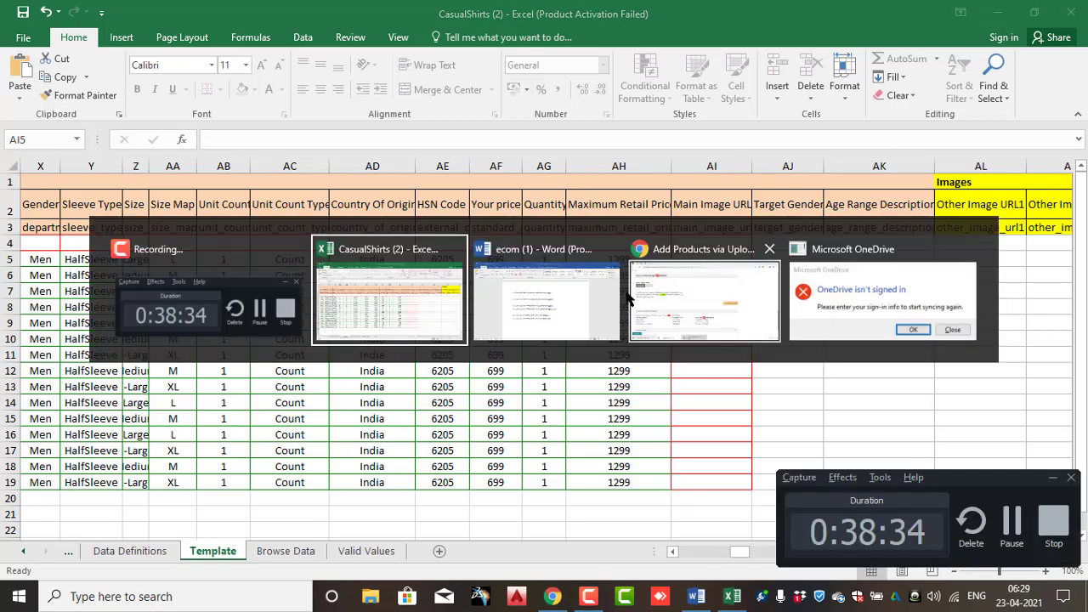
left_click(571, 294)
scroll(617, 258, "up", 3)
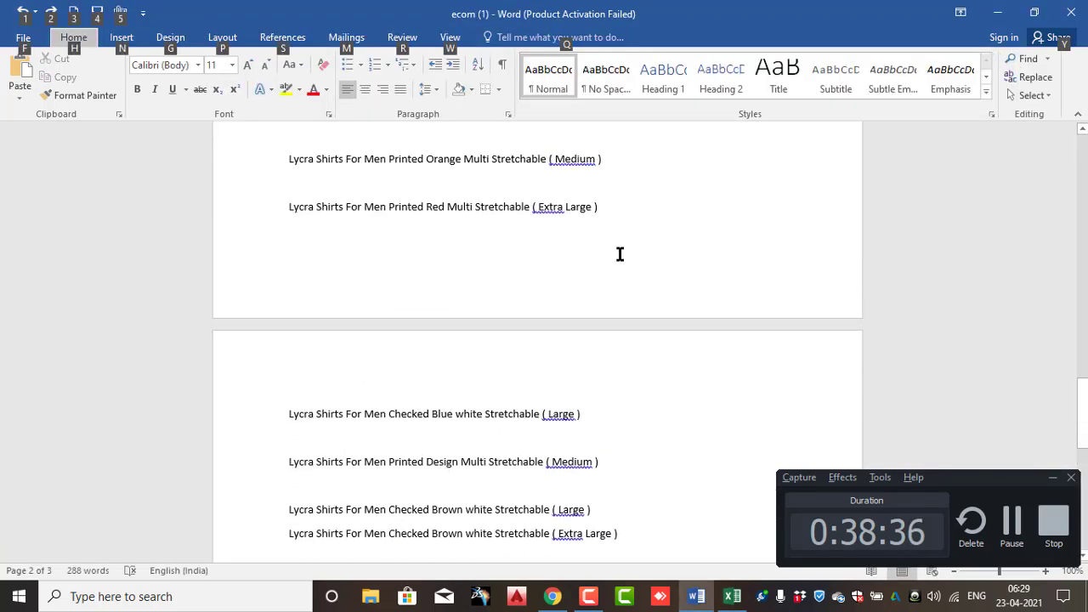
scroll(620, 253, "up", 5)
scroll(620, 253, "up", 4)
scroll(620, 263, "down", 1)
scroll(619, 267, "down", 1)
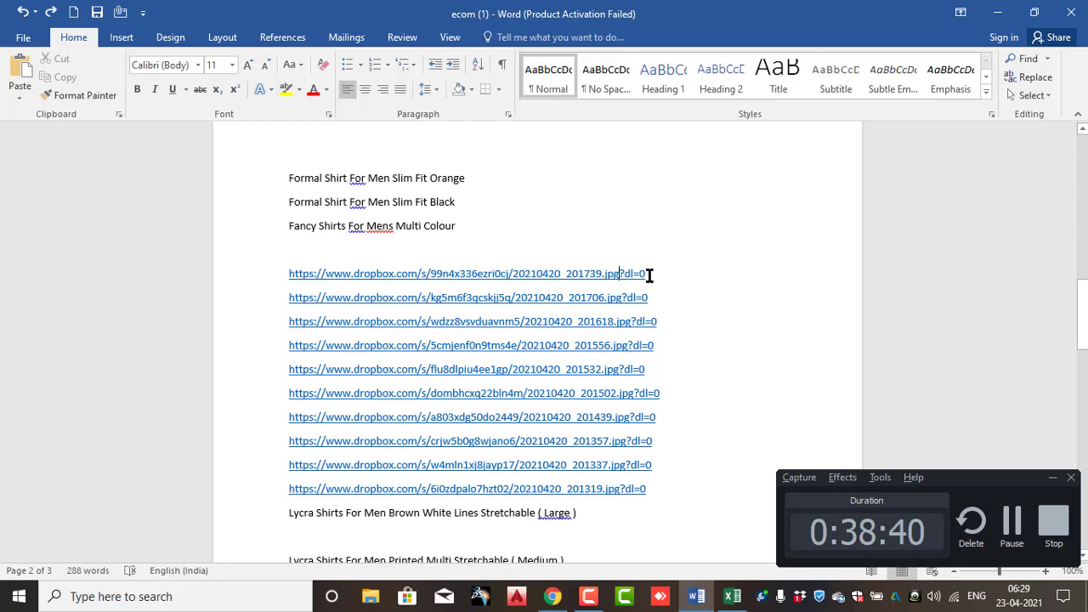
Copy the first Dropbox link and return to the CasualShirts workbook
triple_click(651, 274)
key("ctrl+c")
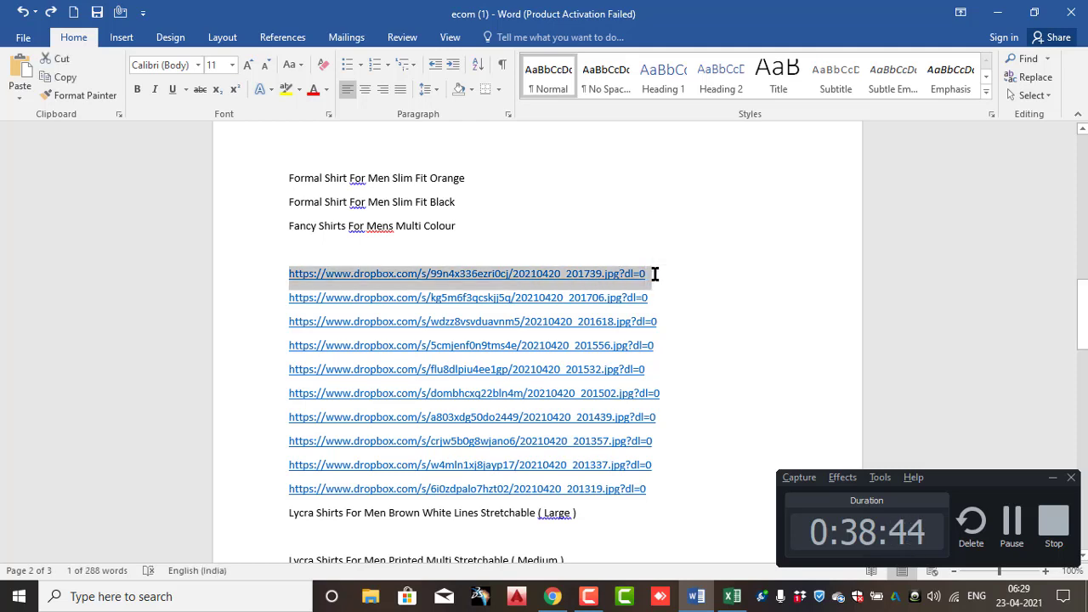
key("alt+Tab")
key("alt+Tab")
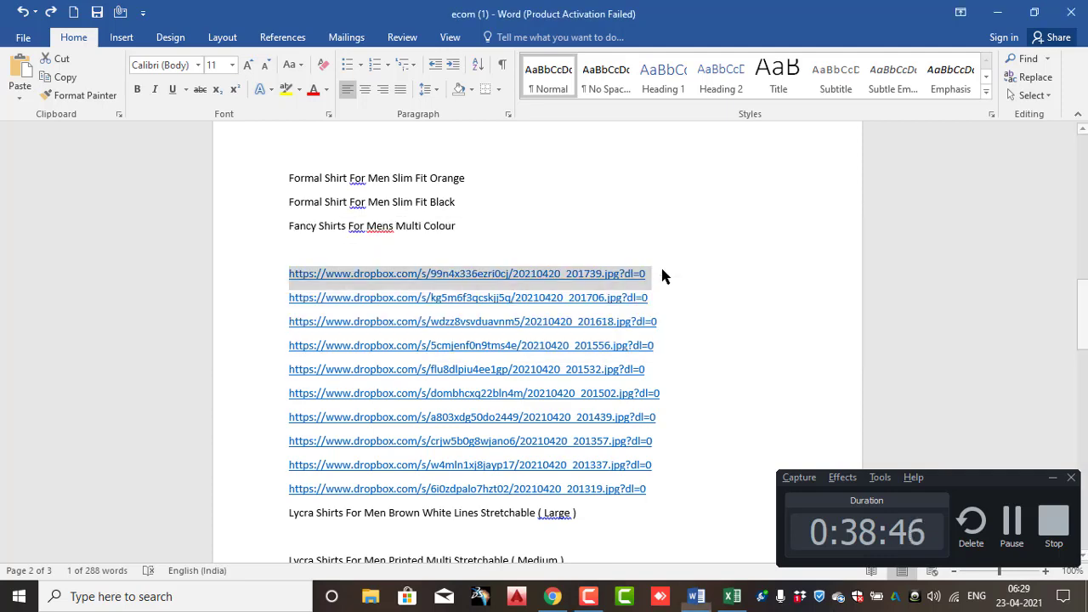
key("alt+Tab")
key("alt+Tab")
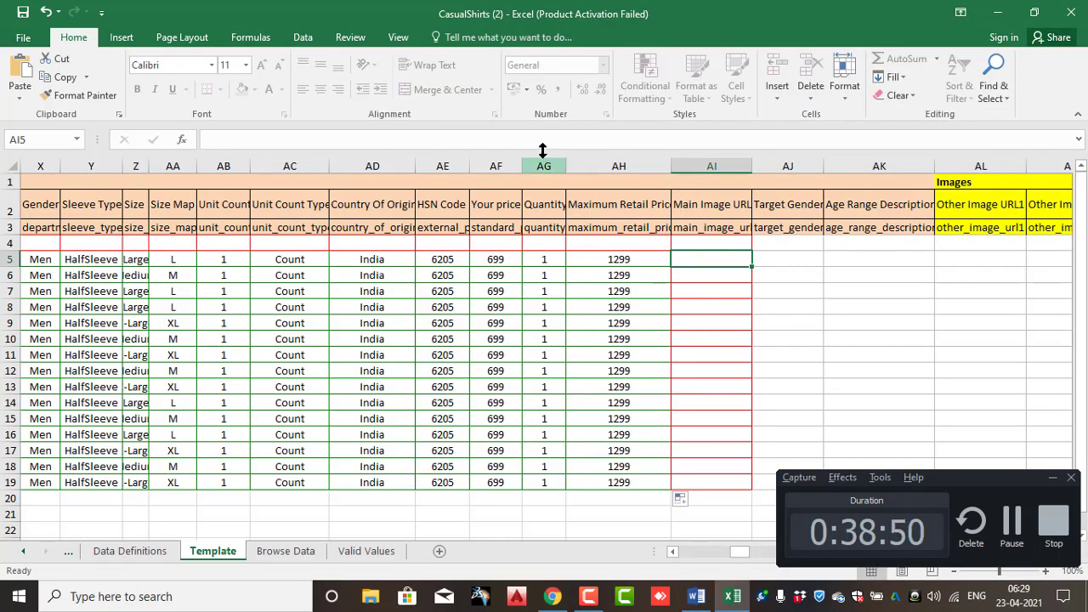
Paste the first Dropbox link into AI5 (Main Image URL) with its ?dl=0 ending removed
left_click(538, 142)
key("ctrl+v")
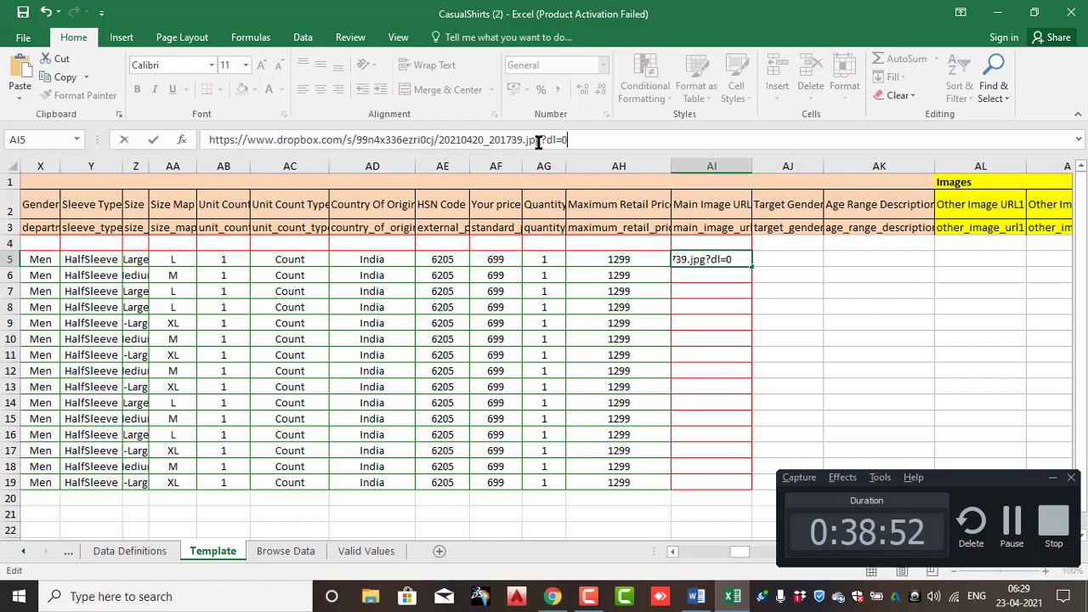
key("BackSpace")
key("BackSpace")
key("BackSpace")
key("BackSpace")
key("BackSpace")
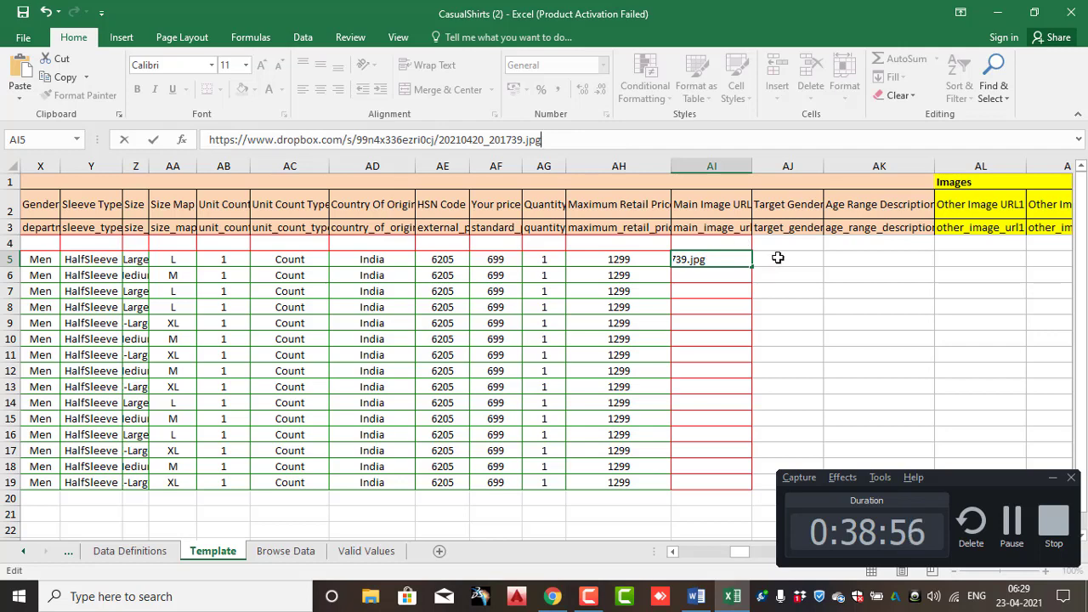
left_click(958, 257)
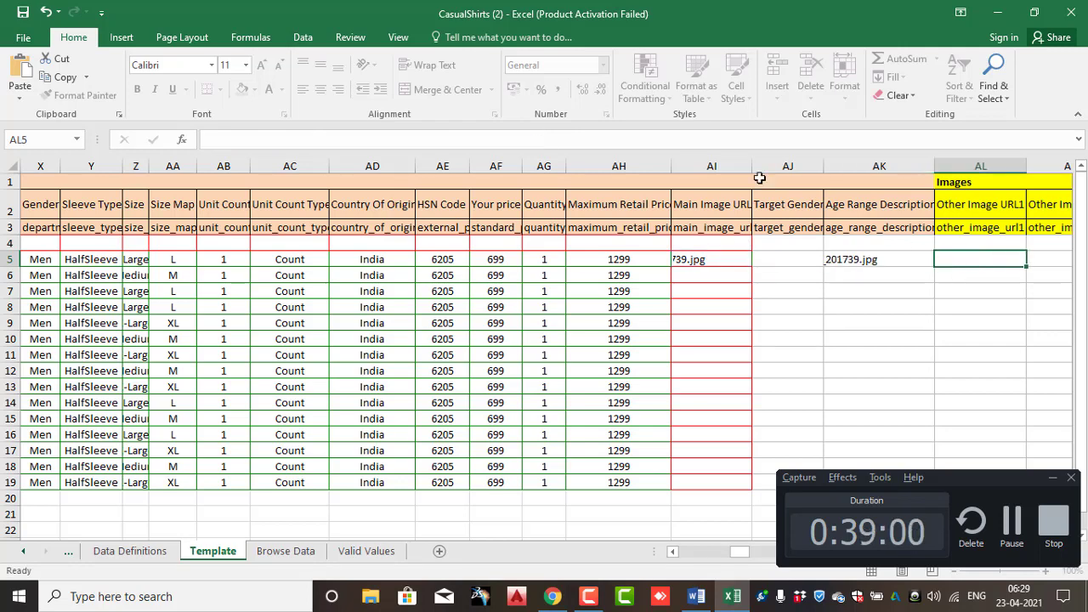
Paste the same link into AL5 (Other Image URL1), again trimmed of ?dl=0
left_click(498, 141)
key("ctrl+v")
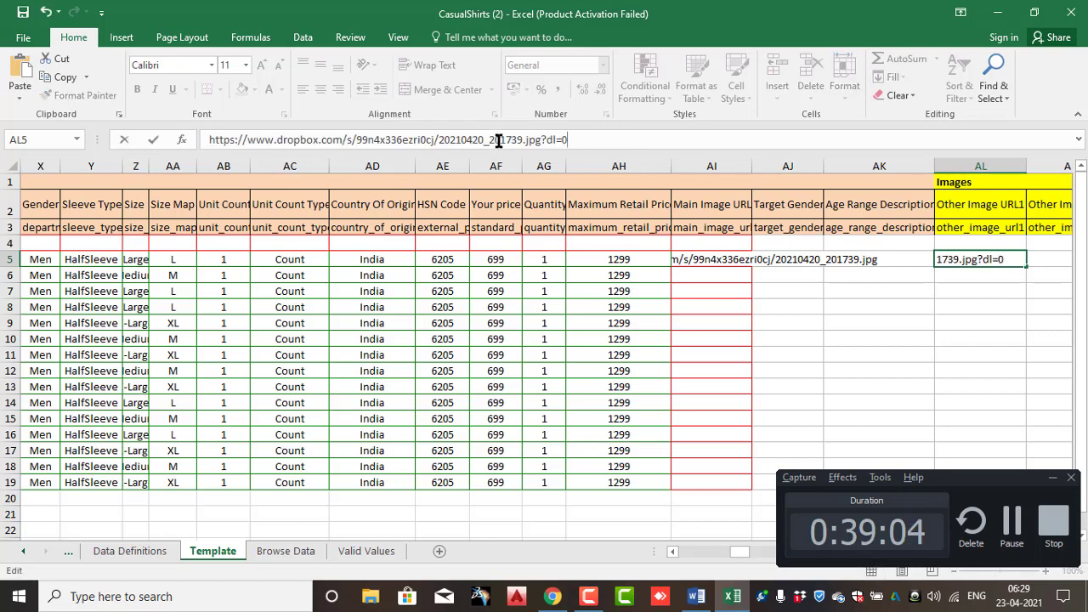
key("BackSpace")
key("BackSpace")
key("BackSpace")
key("BackSpace")
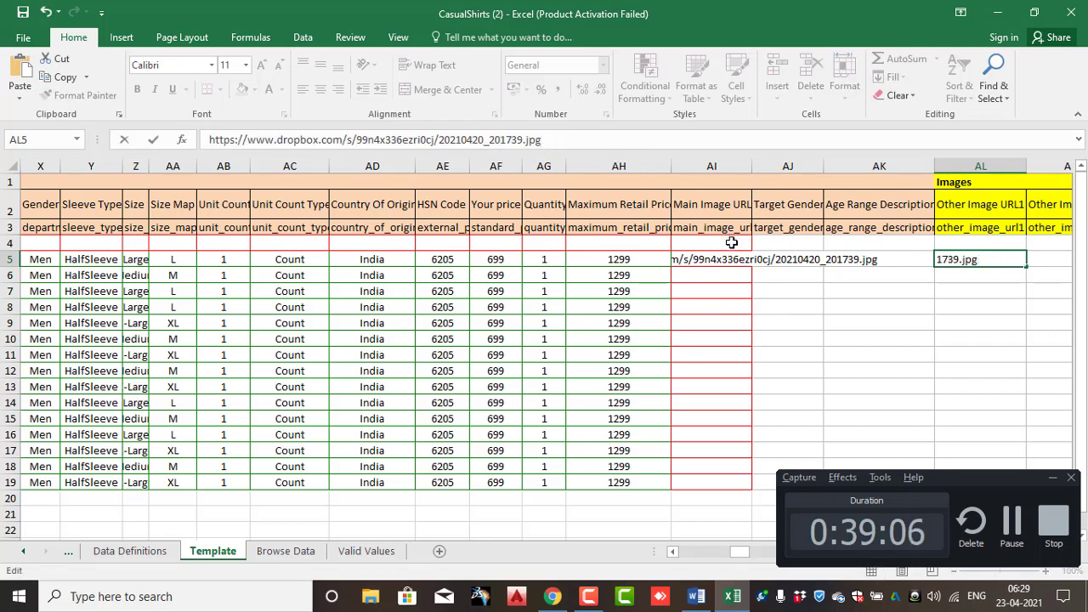
left_click(724, 271)
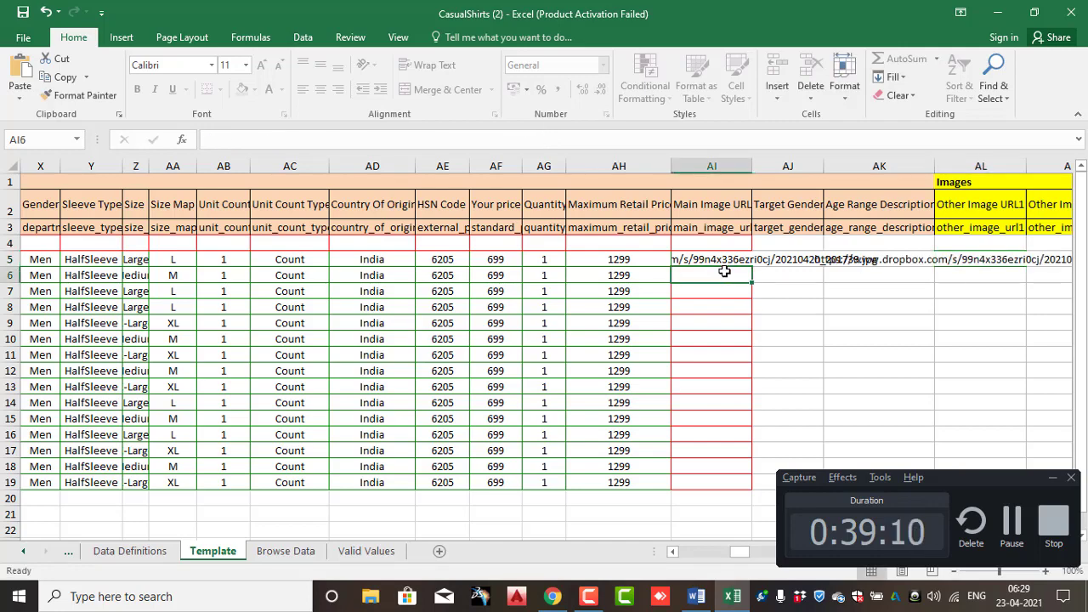
key("alt+Tab")
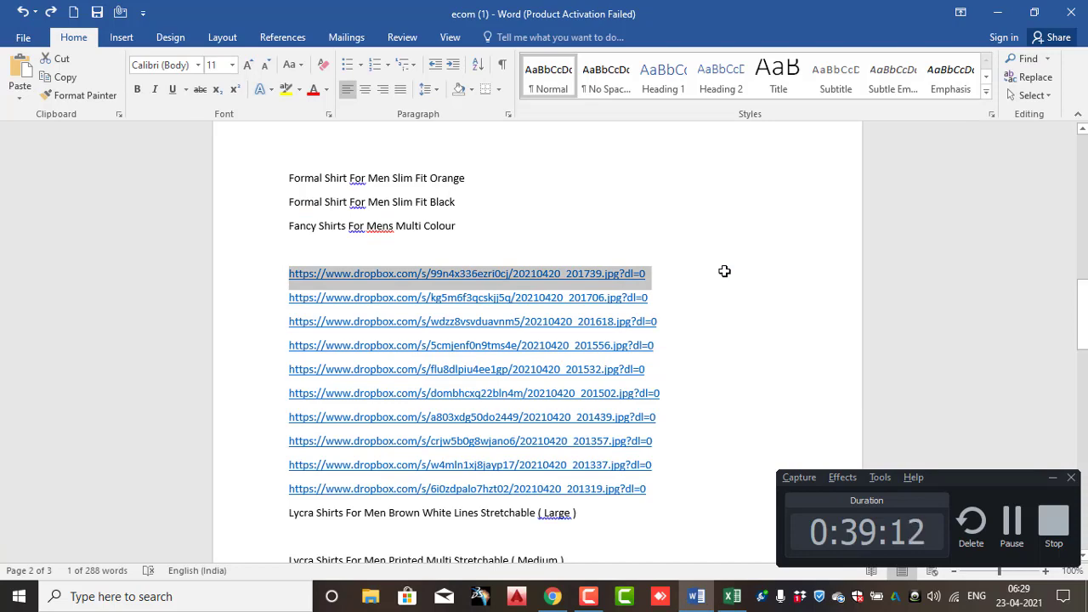
Select the second Dropbox link line in the Word notes and return to Excel
scroll(724, 271, "down", 5)
scroll(725, 271, "up", 3)
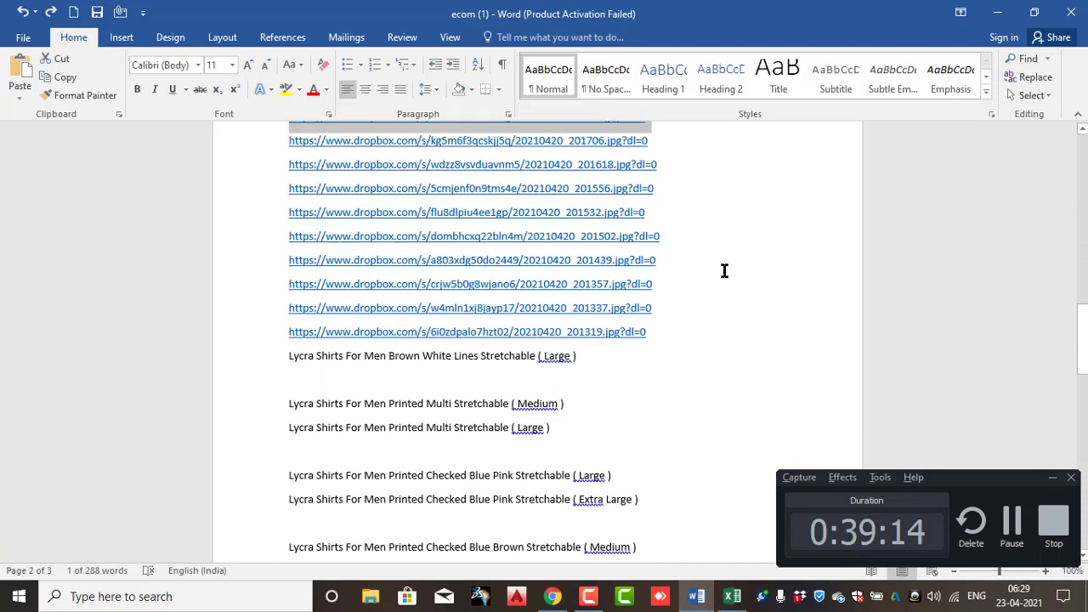
left_click_drag(655, 182, 331, 182)
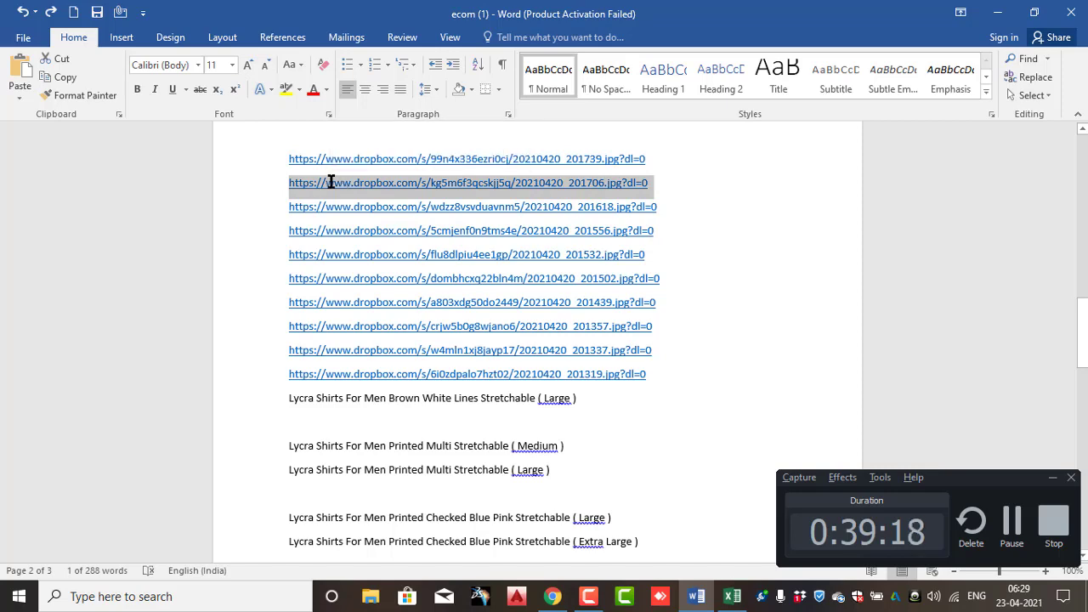
key("alt+Tab")
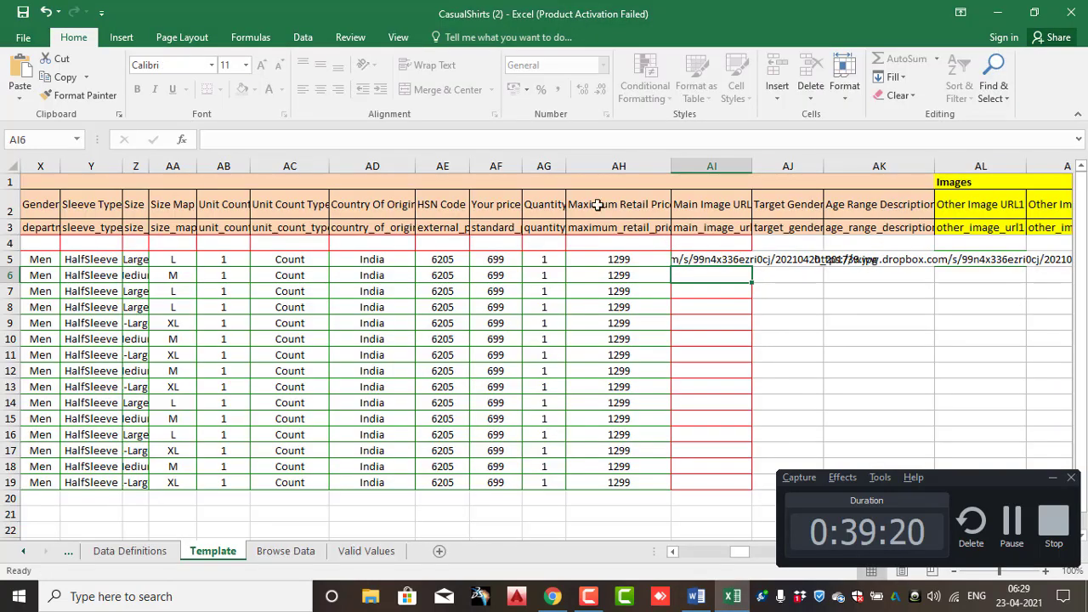
Paste the second Dropbox link into AI6 and delete its ?dl=0 ending
left_click(456, 140)
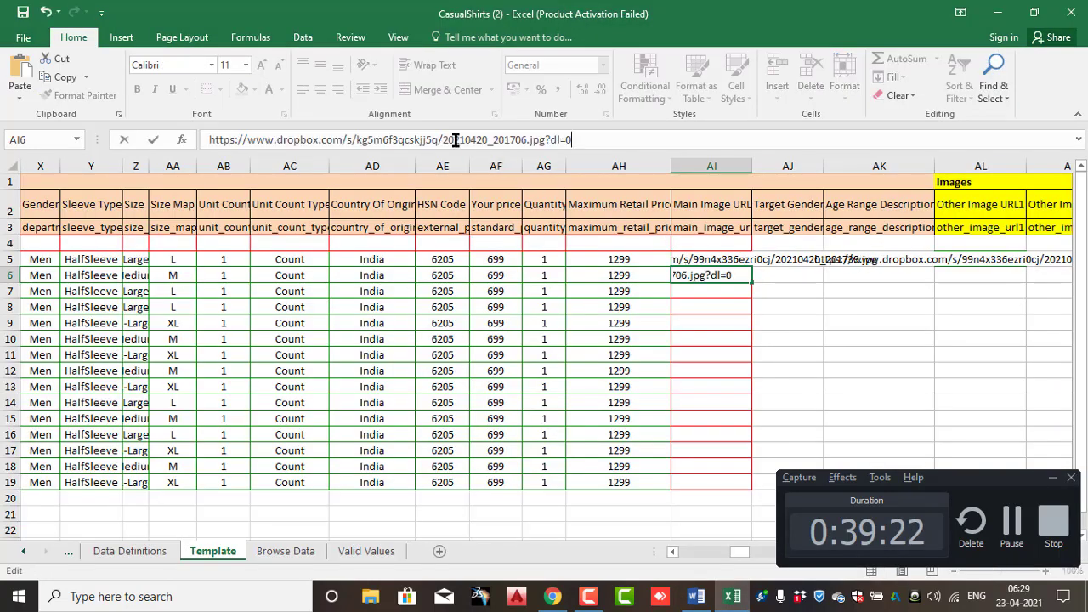
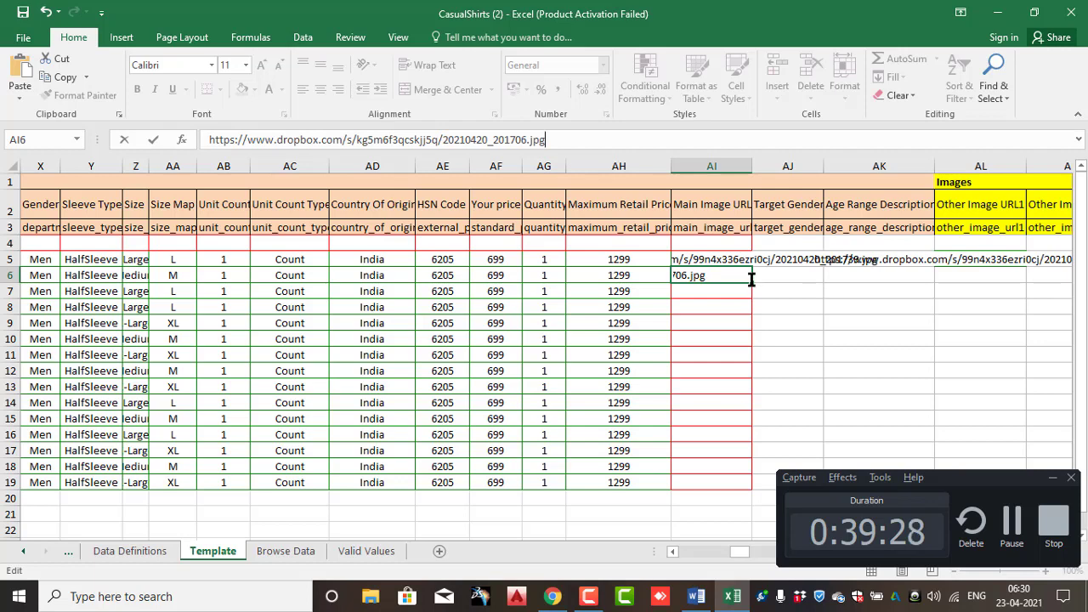
left_click(751, 281)
Fill the link down to AI7 and copy AI6:AI7 into AL6:AL7
left_click_drag(752, 282, 752, 295)
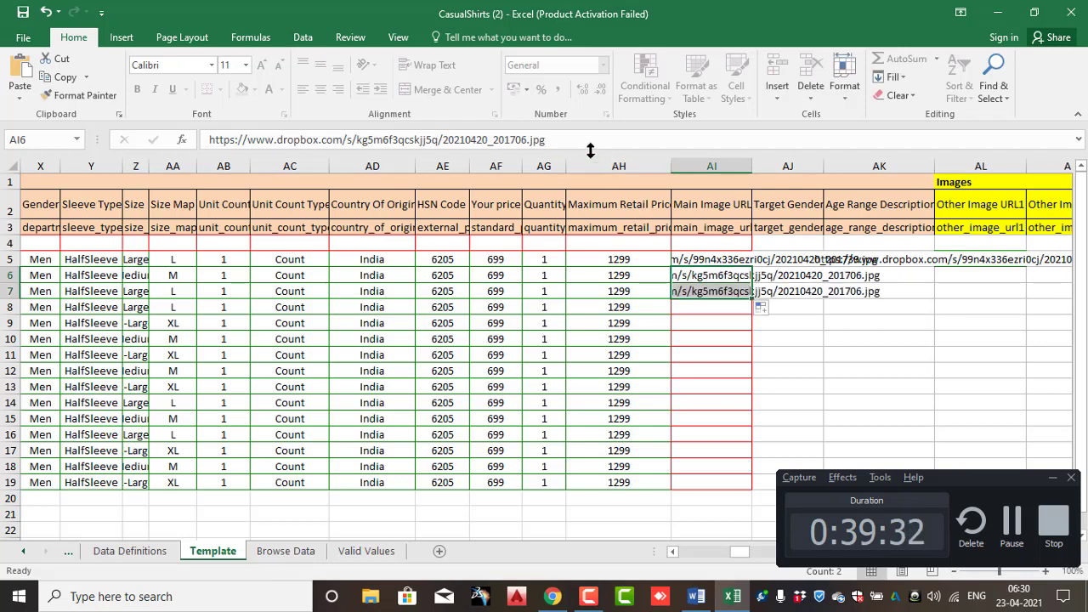
key("ctrl+c")
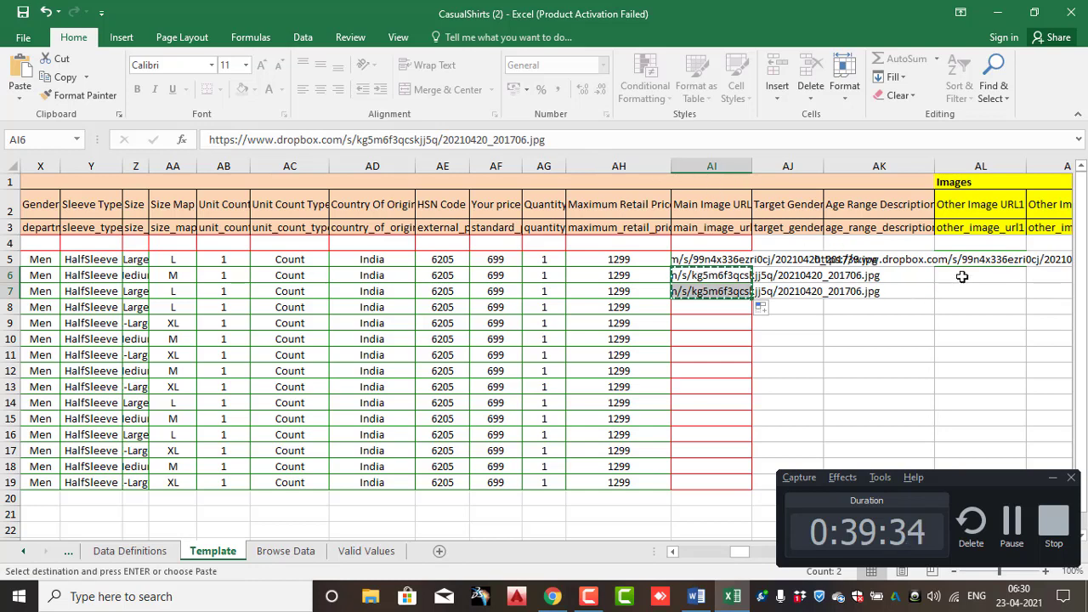
left_click(990, 276)
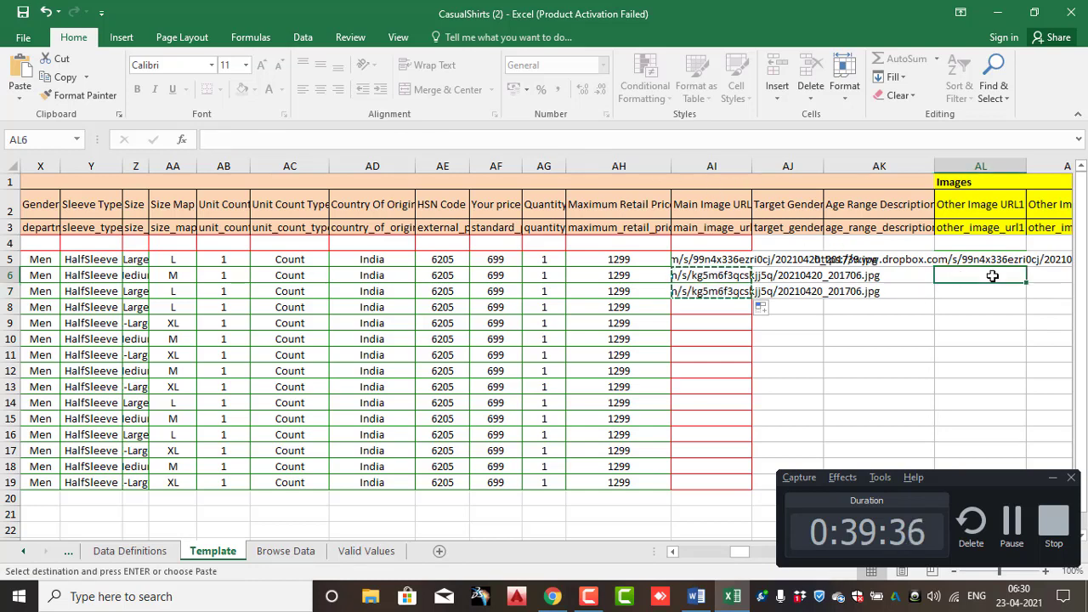
key("Return")
left_click(704, 303)
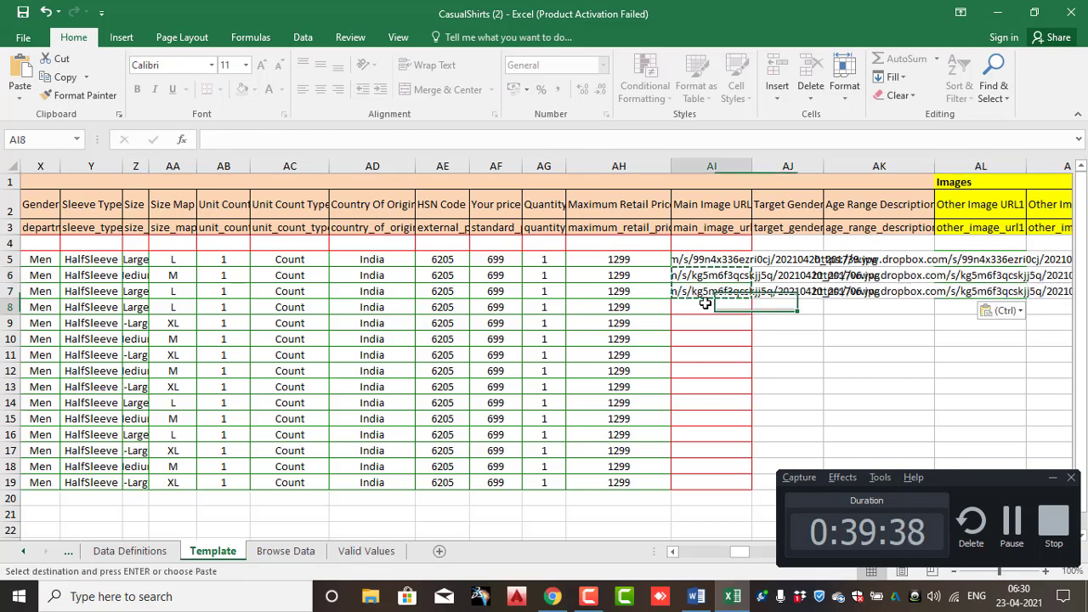
Select the third Dropbox link, ending 201618.jpg?dl=0, in Word and return to Excel
key("alt+Tab")
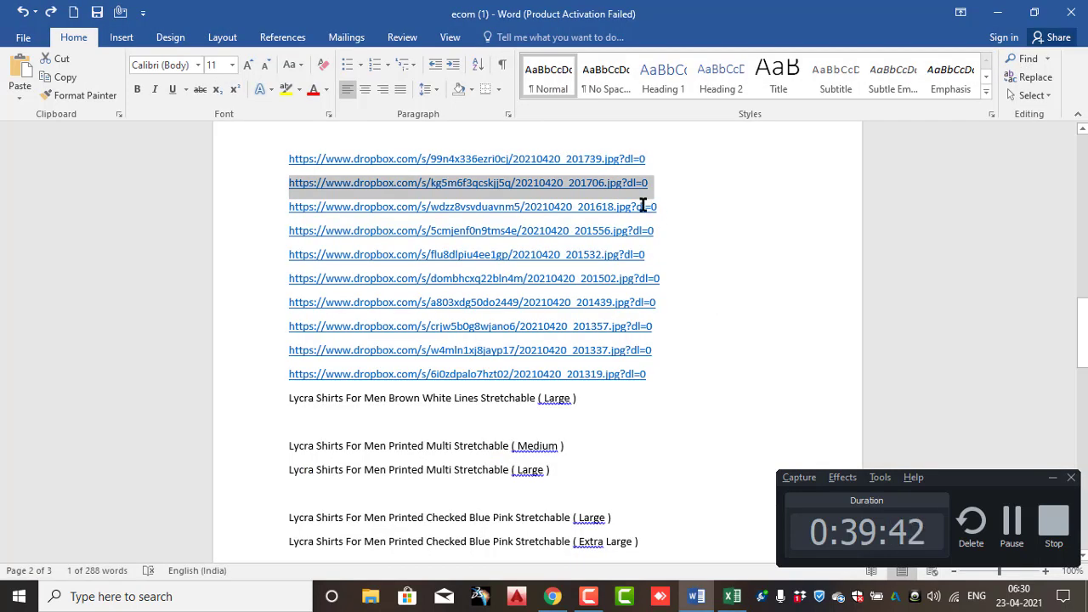
left_click_drag(617, 207, 348, 207)
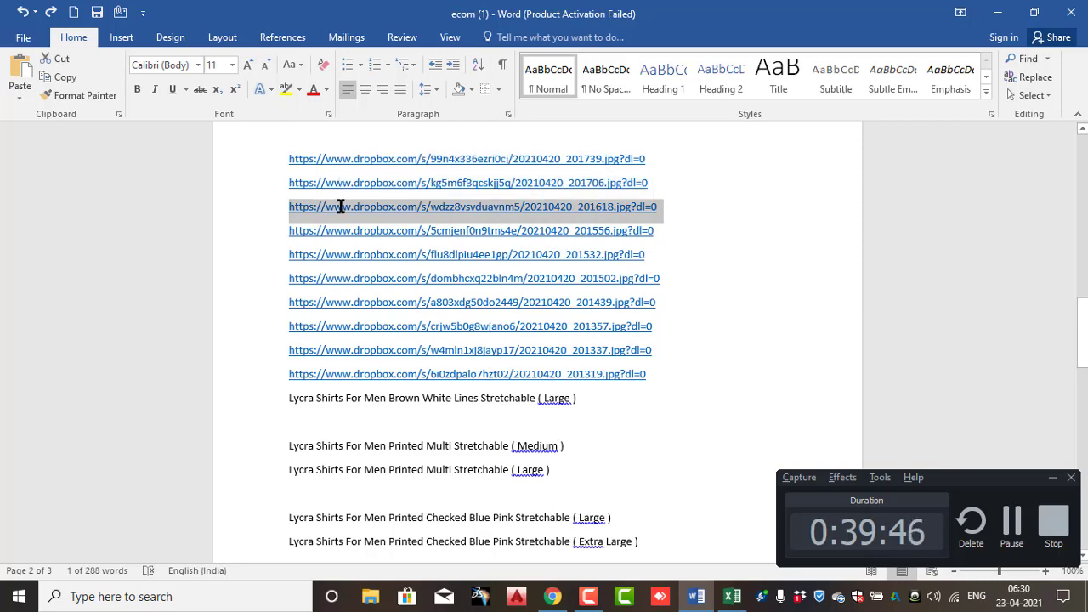
key("alt+Tab")
key("Tab")
key("shift+Tab")
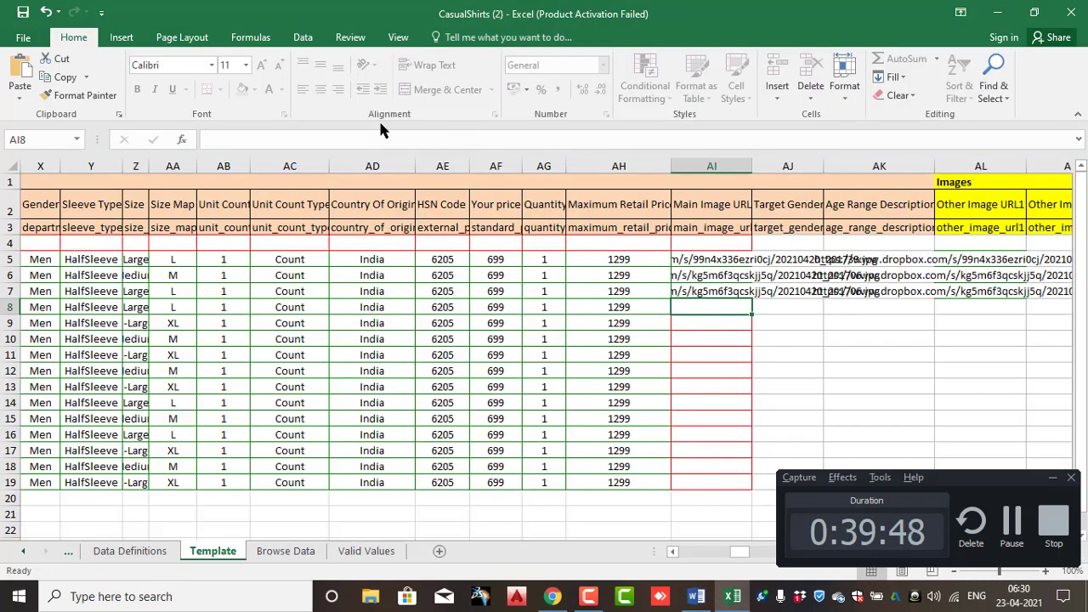
Paste the 201618.jpg Dropbox link into AI8 with ?dl=0 removed
left_click(377, 140)
key("ctrl+v")
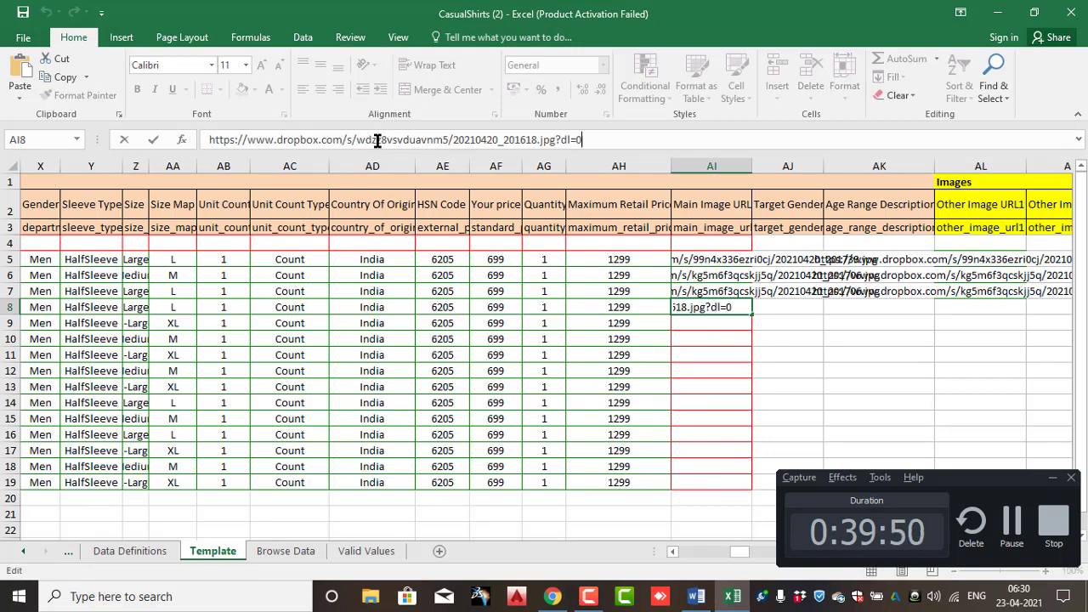
key("BackSpace")
key("BackSpace")
key("BackSpace")
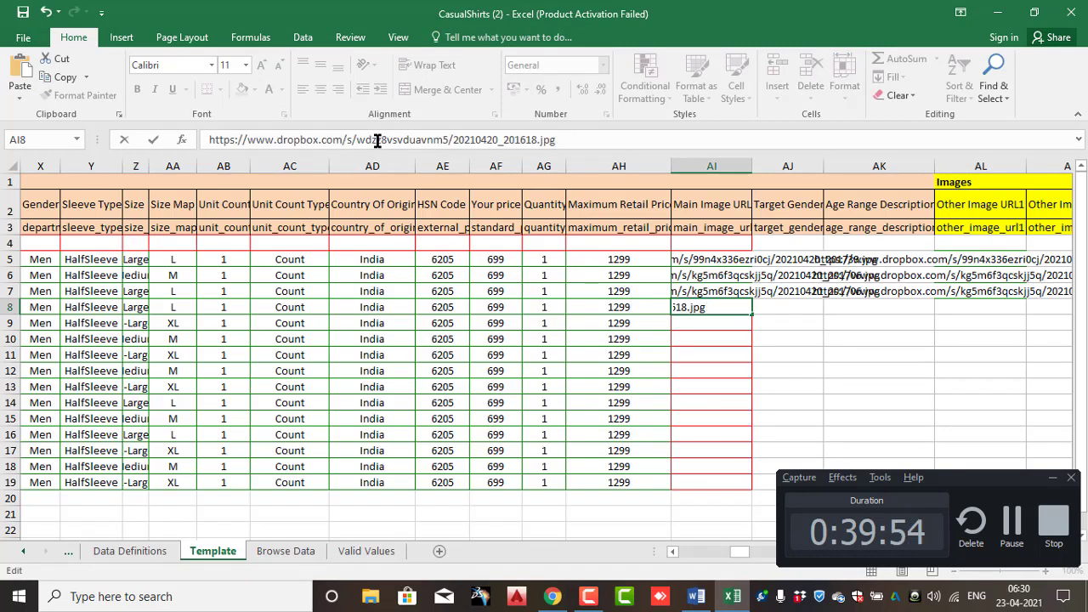
left_click(752, 315)
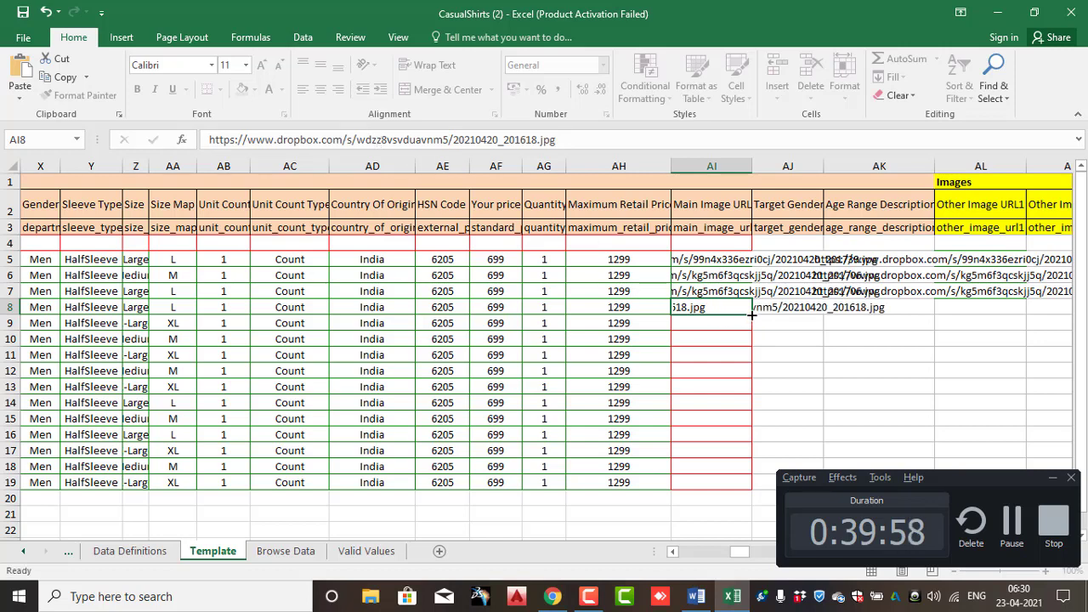
Fill the link down to AI9 and copy AI8:AI9 into AL8:AL9
left_click_drag(751, 322, 752, 326)
left_click_drag(744, 306, 744, 325)
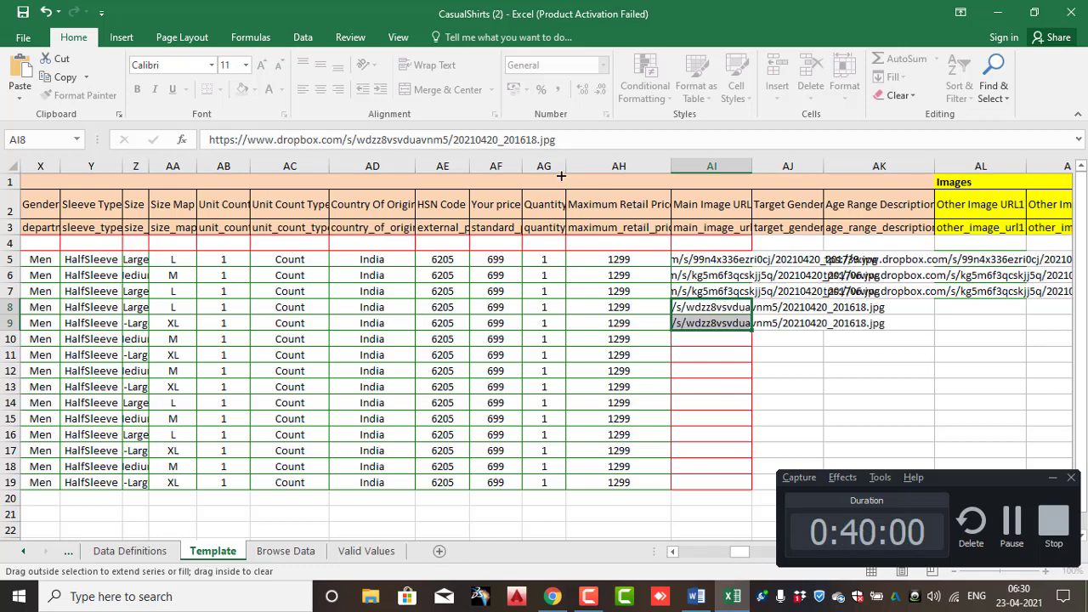
key("ctrl+c")
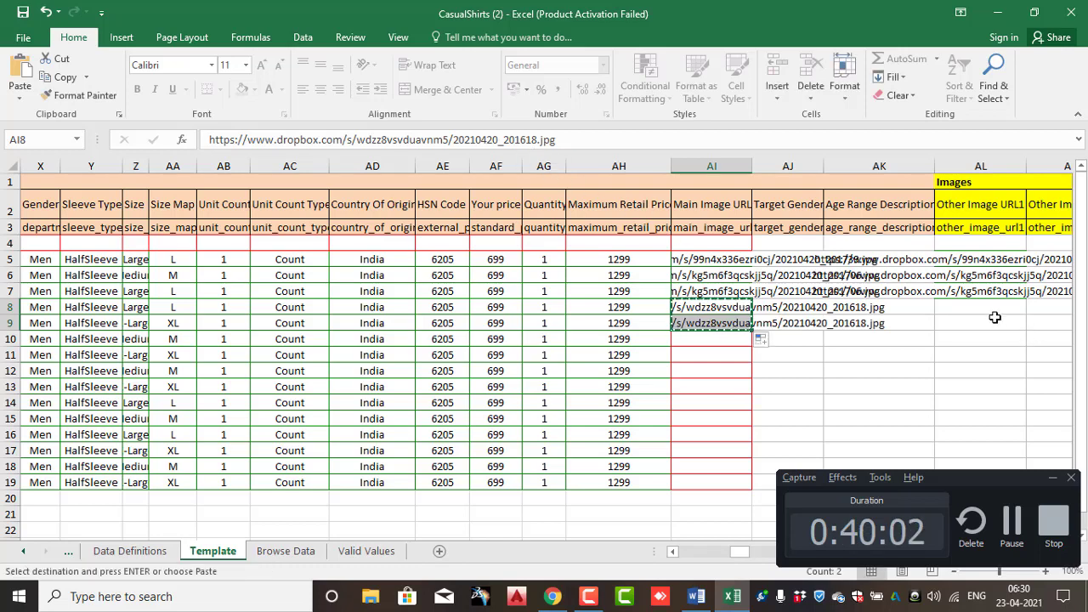
left_click(975, 308)
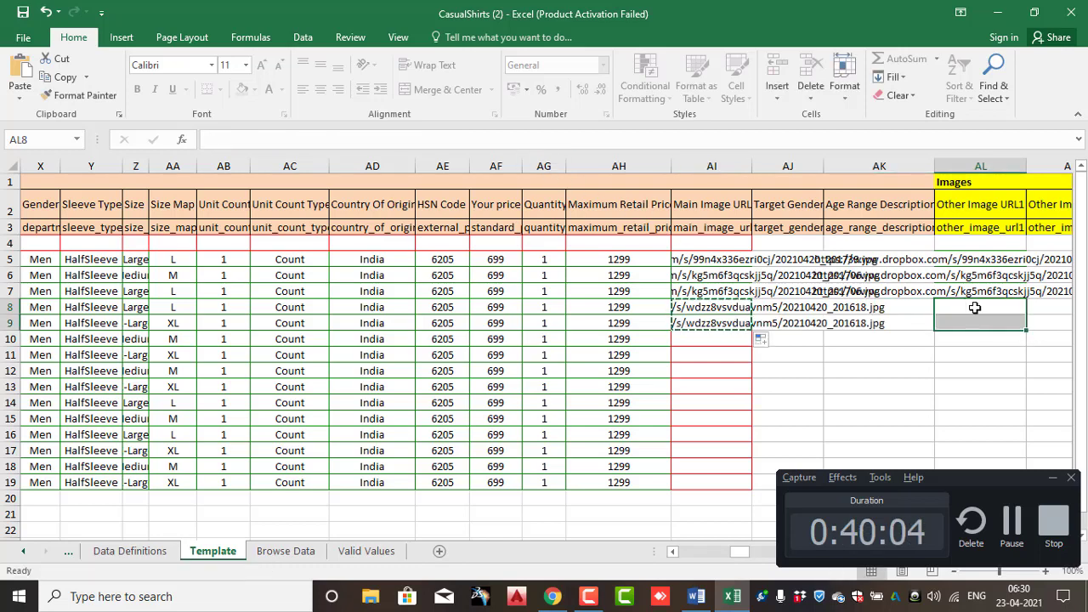
key("ctrl+v")
left_click(717, 336)
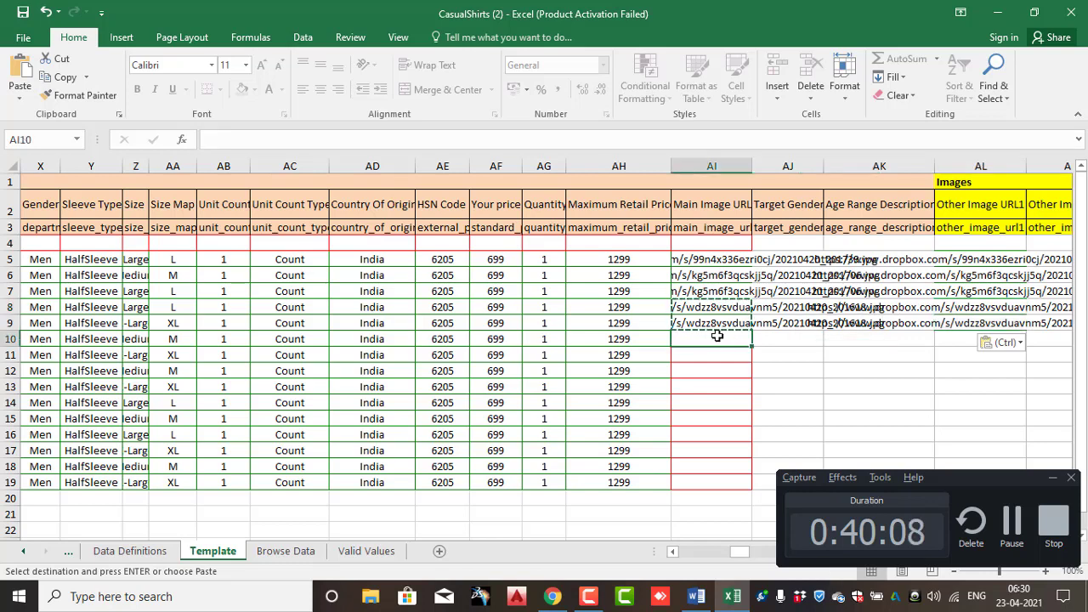
key("alt+Tab")
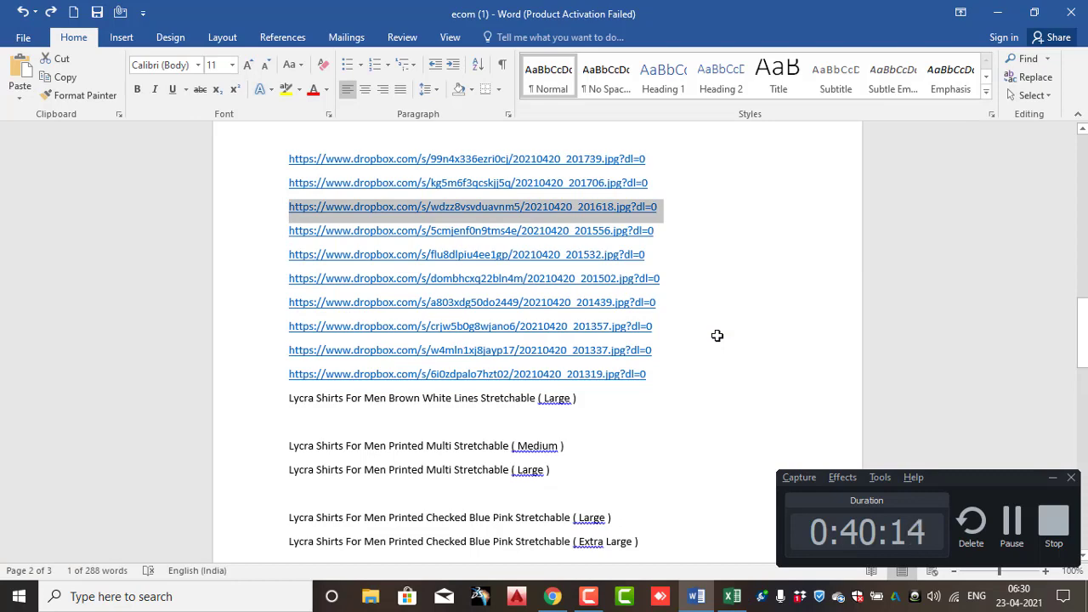
Select the Dropbox link ending 201556.jpg?dl=0 in the Word notes
scroll(718, 336, "down", 1)
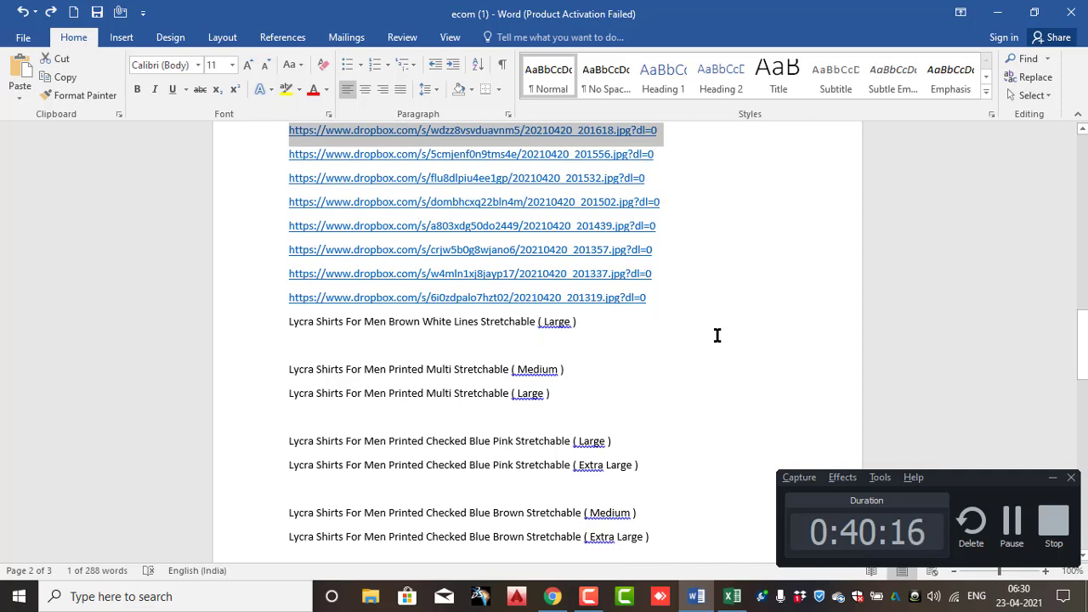
scroll(717, 334, "up", 1)
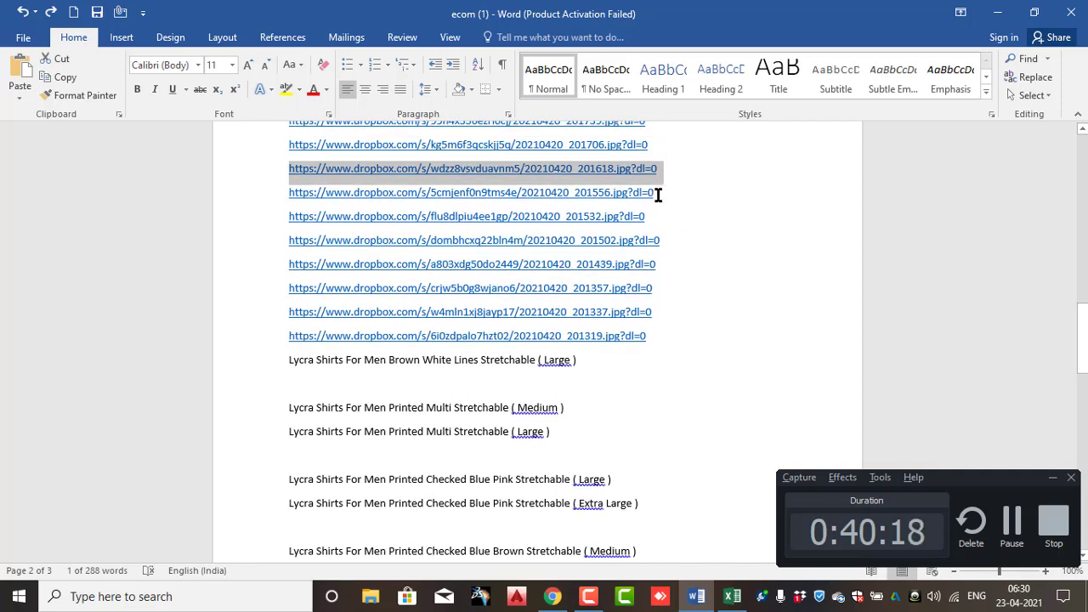
left_click_drag(659, 193, 287, 192)
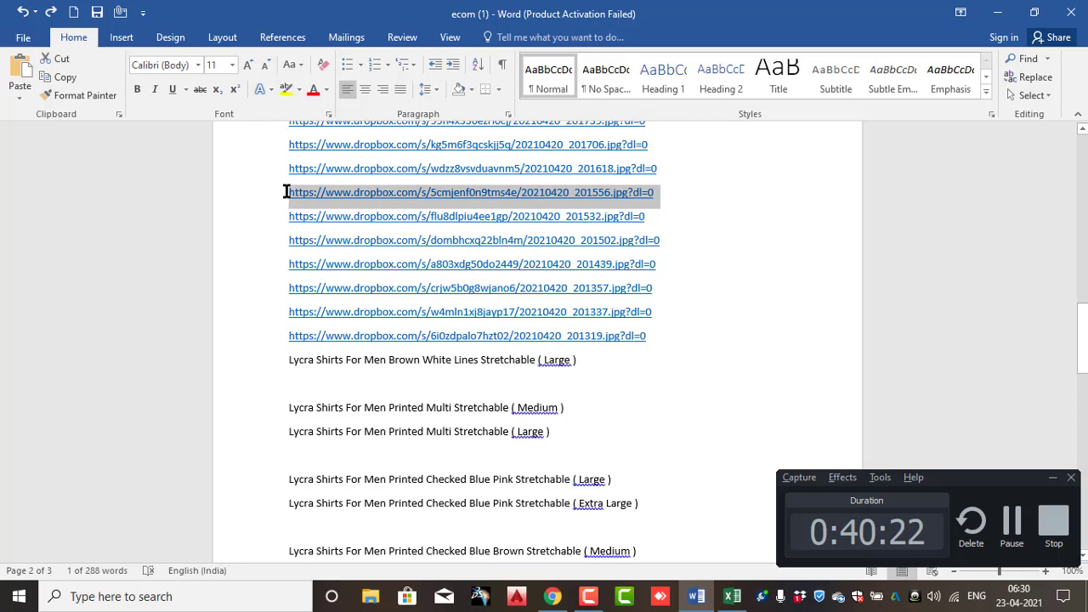
Paste the 201556.jpg Dropbox link into AI10 and trim off ?dl=0
key("alt+Tab")
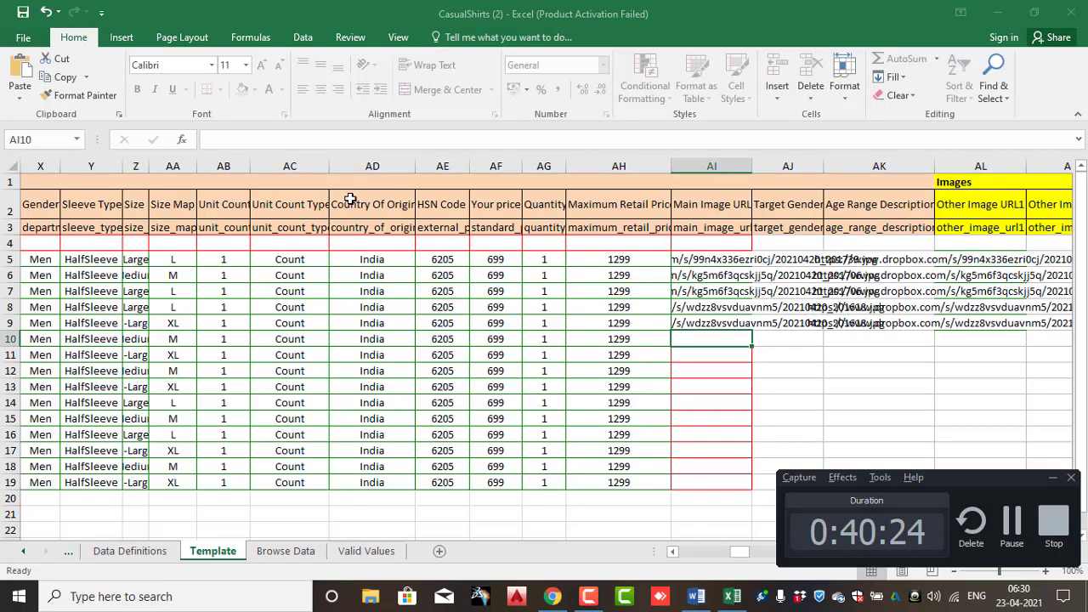
left_click(467, 145)
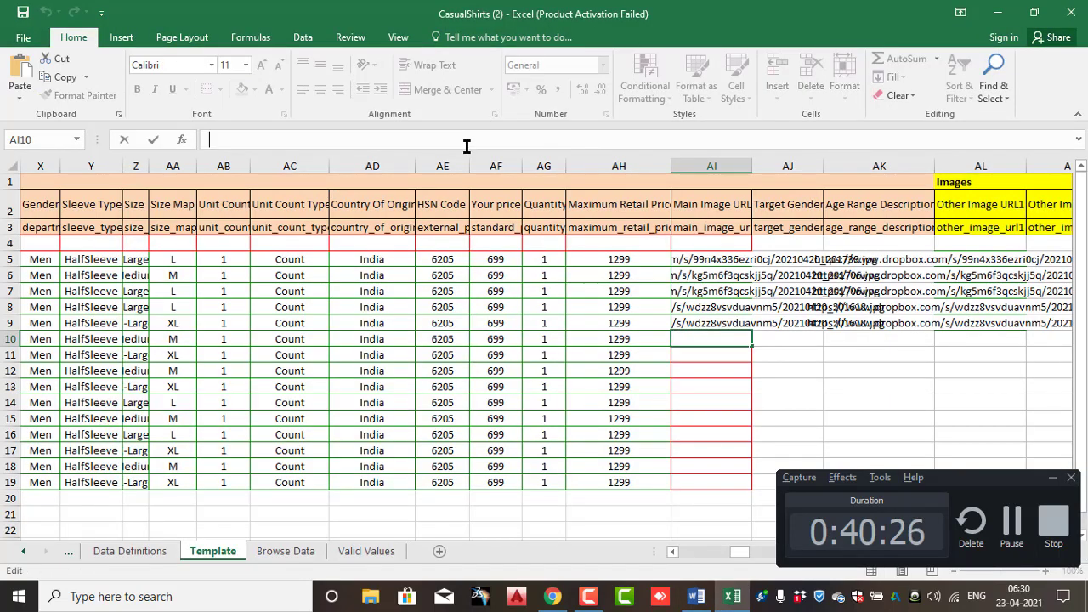
key("ctrl+v")
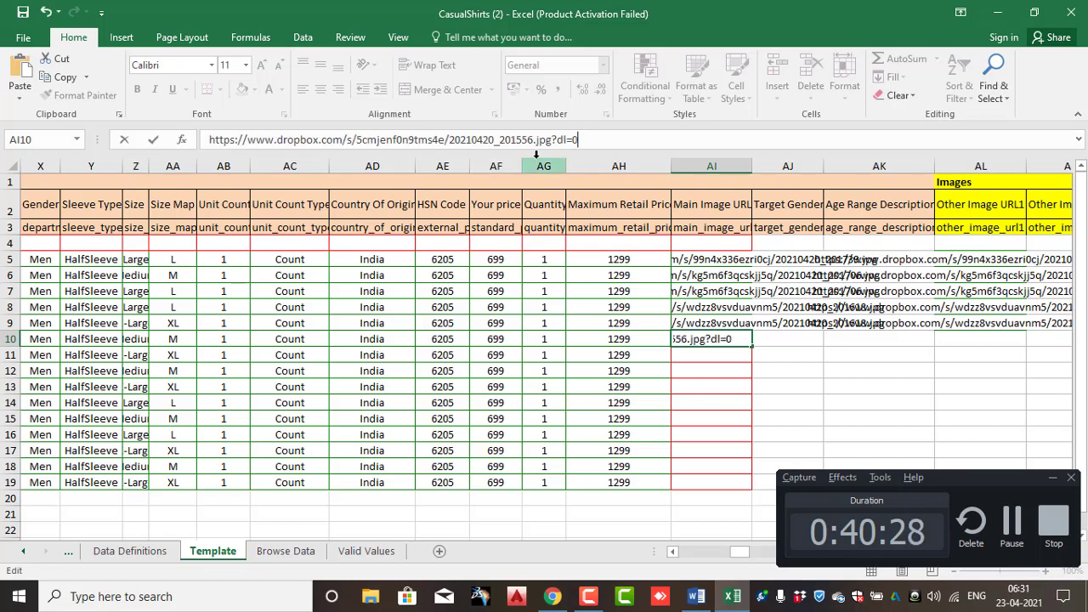
key("BackSpace")
key("BackSpace")
key("BackSpace")
key("BackSpace")
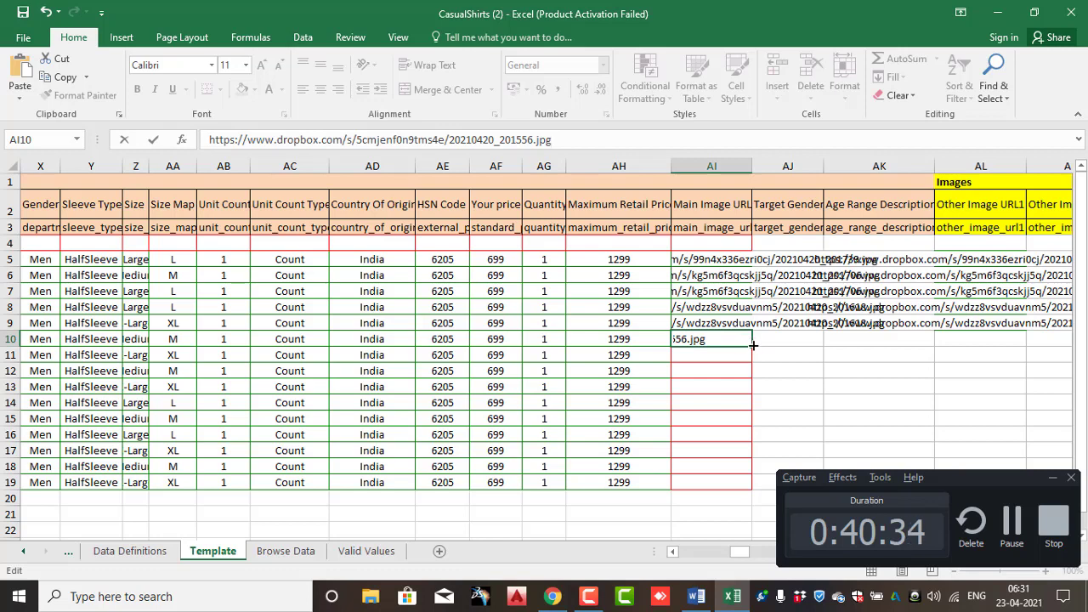
left_click_drag(752, 345, 752, 361)
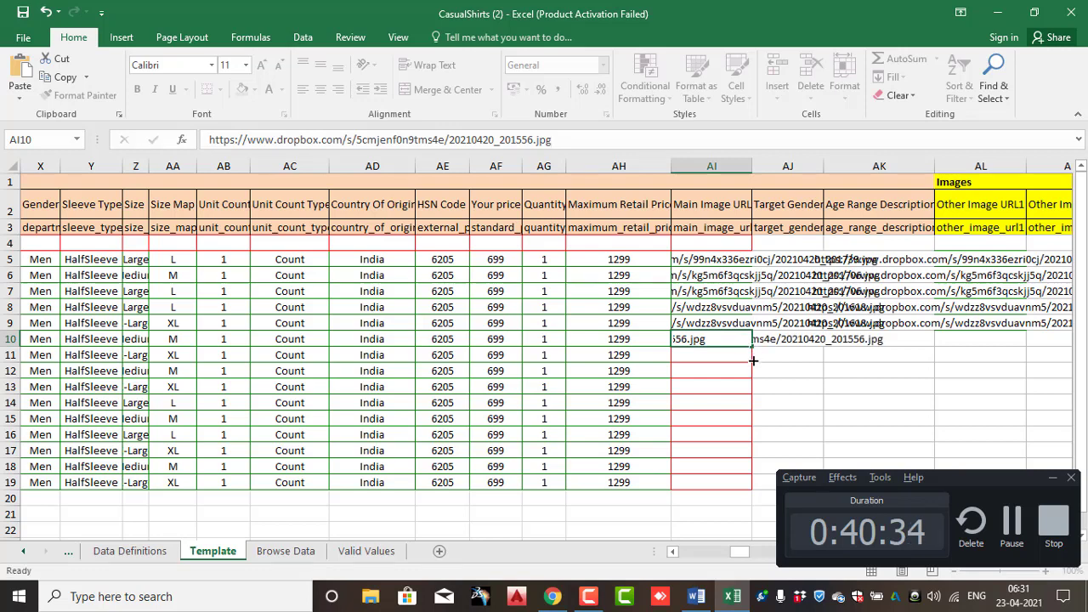
left_click(523, 139)
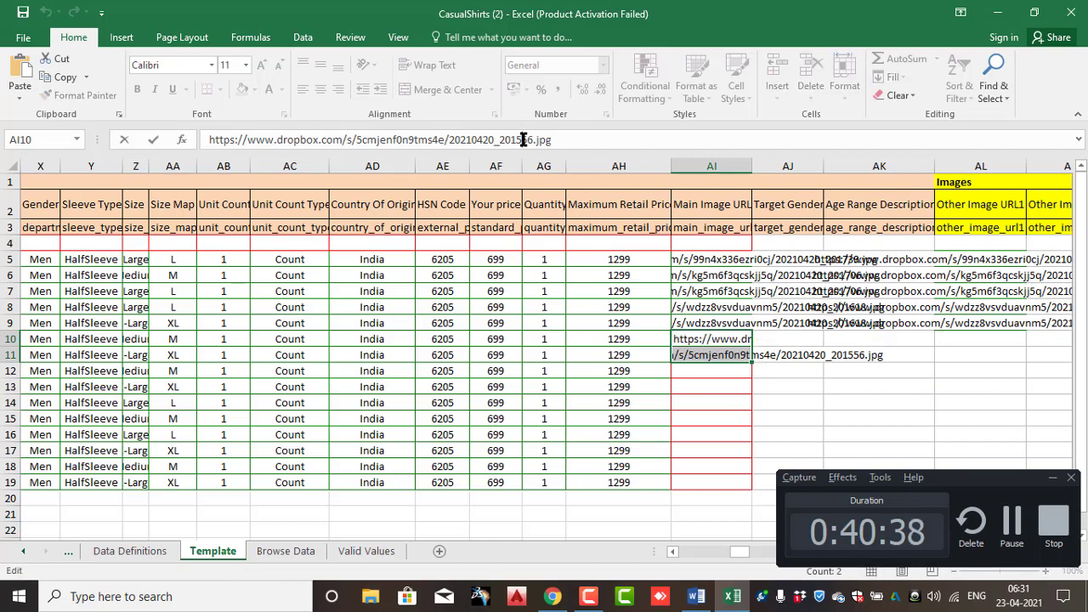
key("ctrl+a")
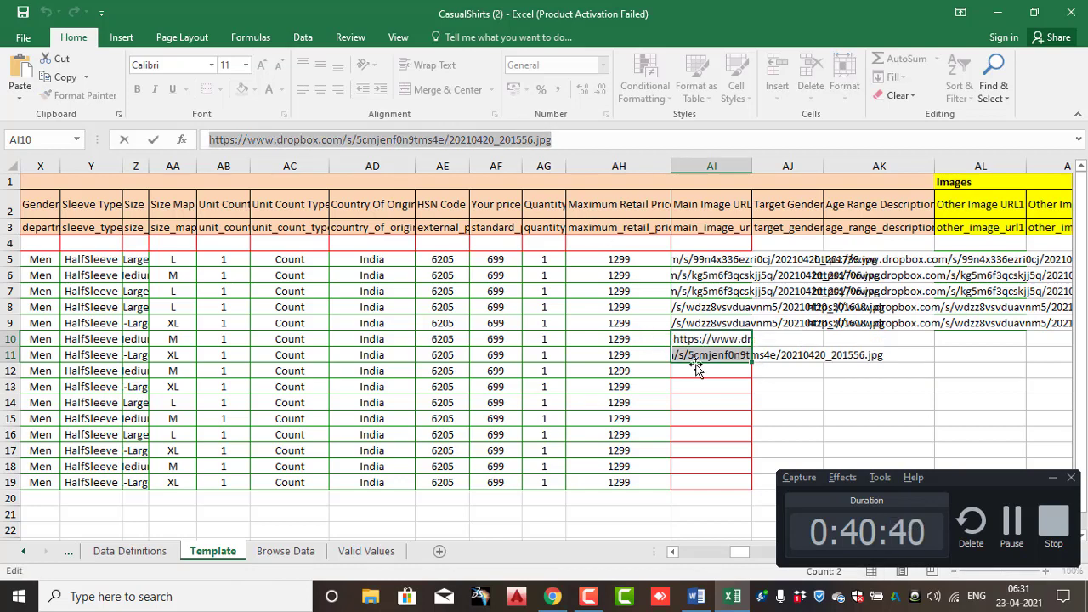
double_click(732, 340)
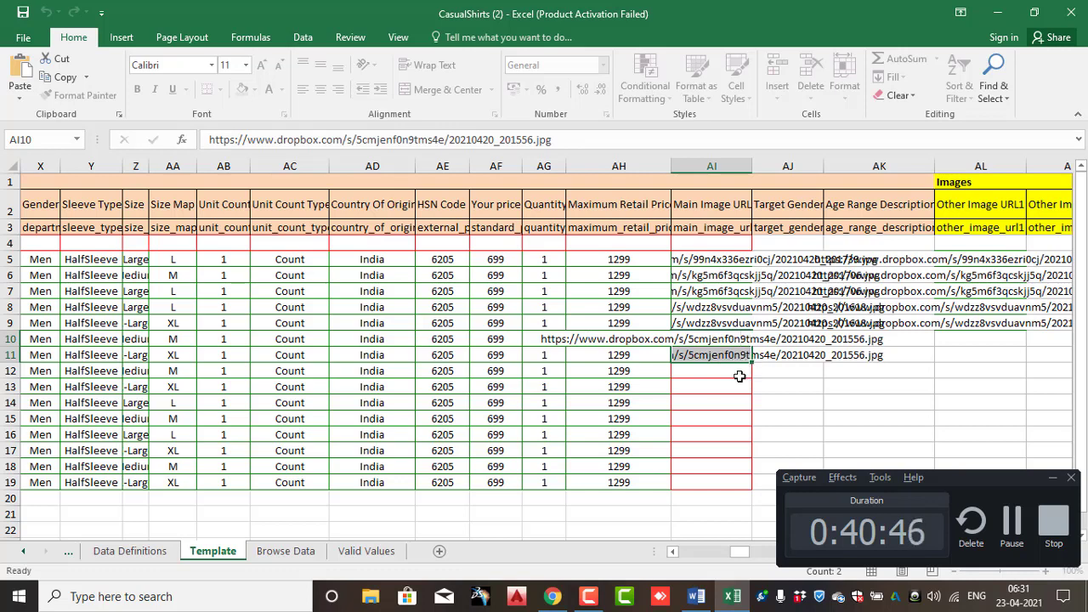
left_click(739, 376)
Fill the link down to AI11 and copy AI10:AI11 into AL10:AL11
left_click(720, 338)
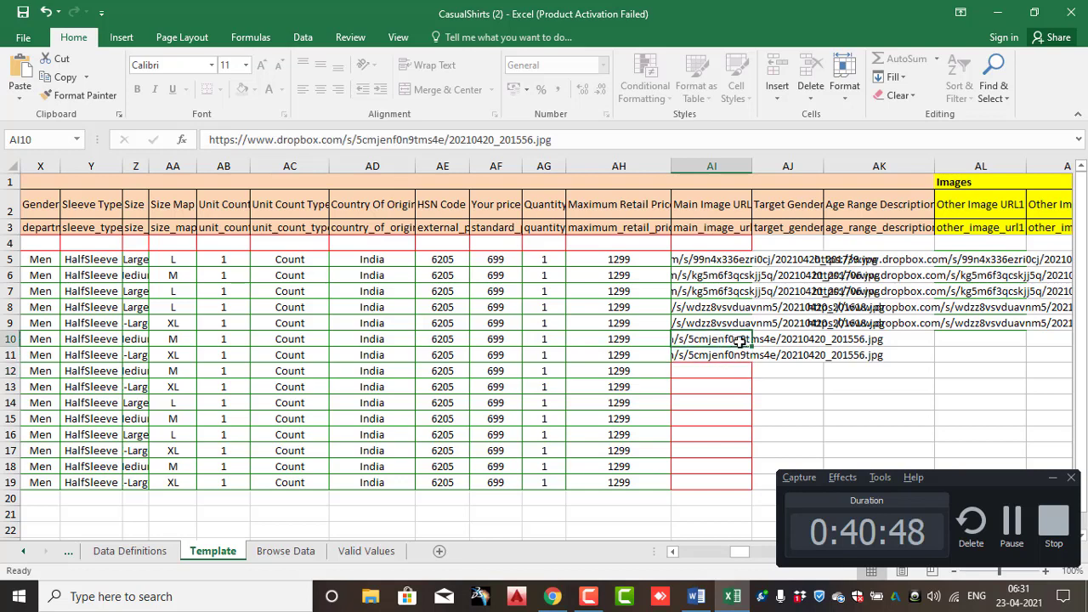
left_click_drag(749, 345, 748, 361)
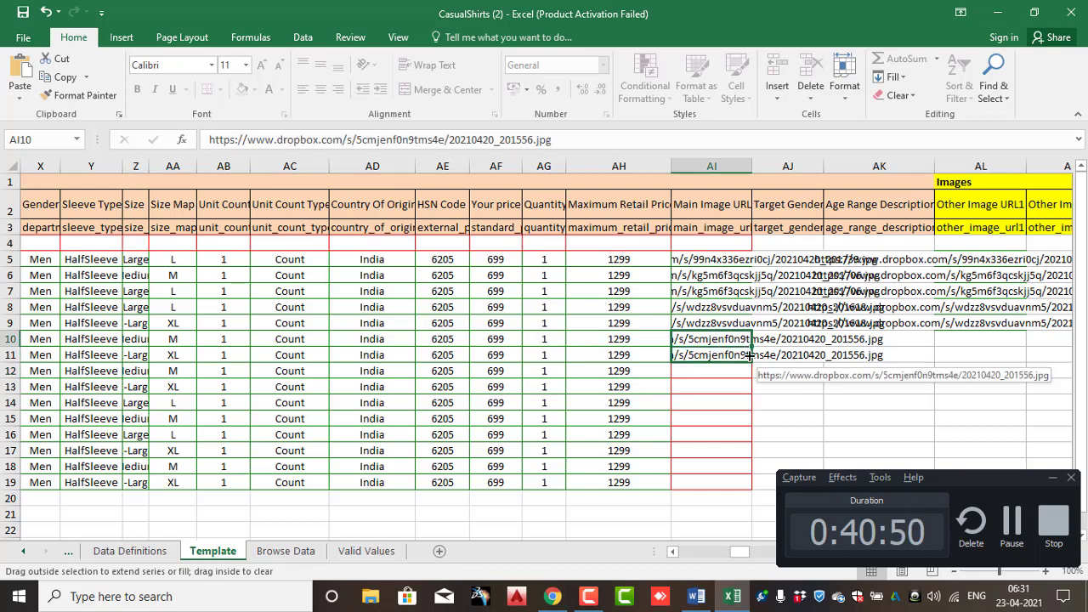
key("ctrl+c")
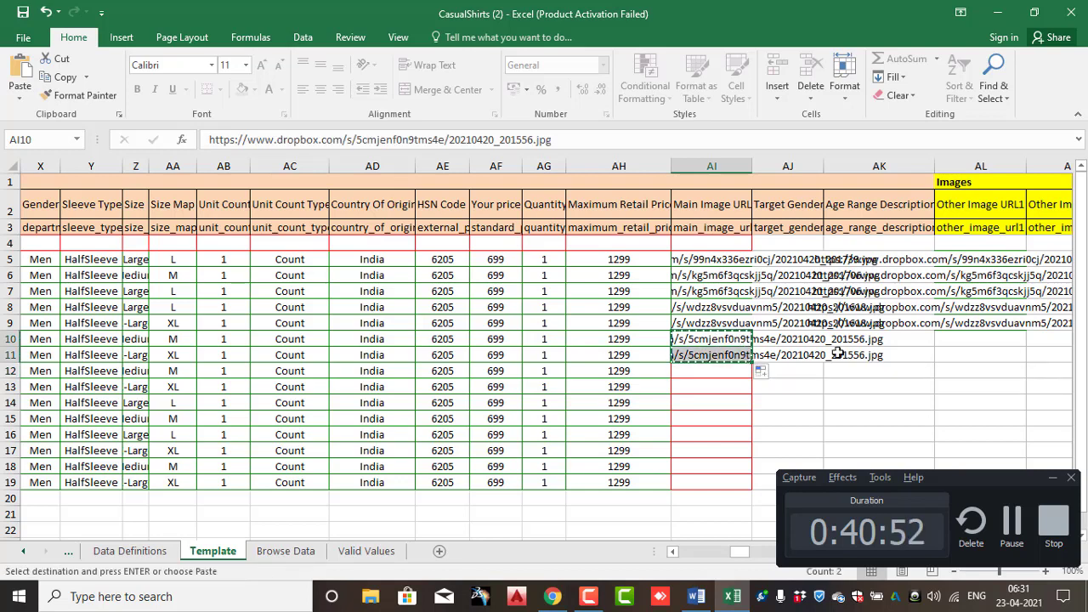
left_click(969, 340)
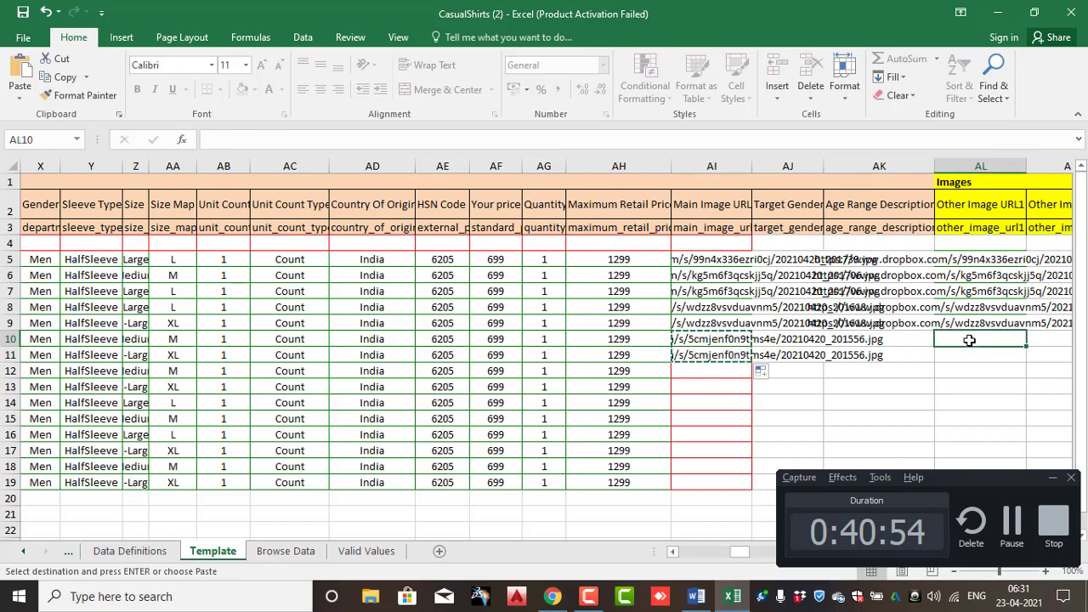
key("ctrl+v")
left_click(722, 371)
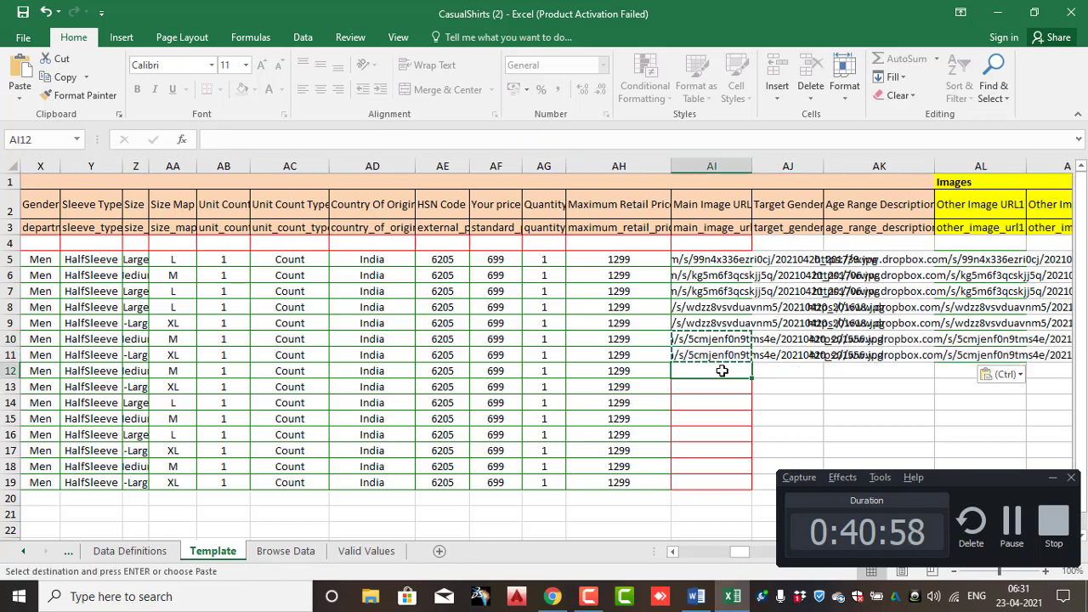
key("alt+Tab")
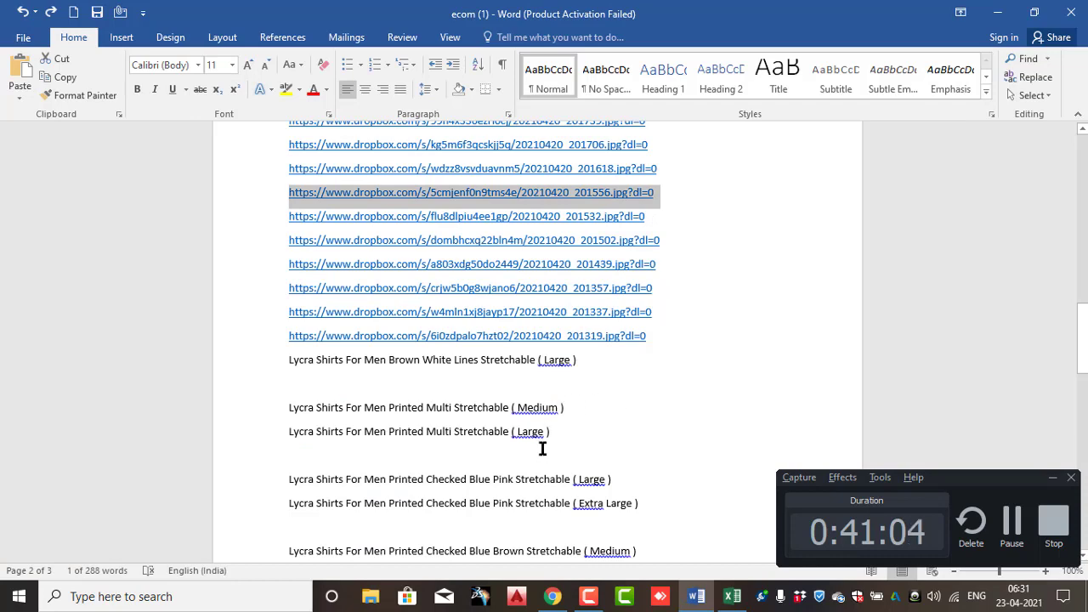
Select the Dropbox link ending 201532.jpg?dl=0 in Word and return to Excel
scroll(704, 462, "down", 3)
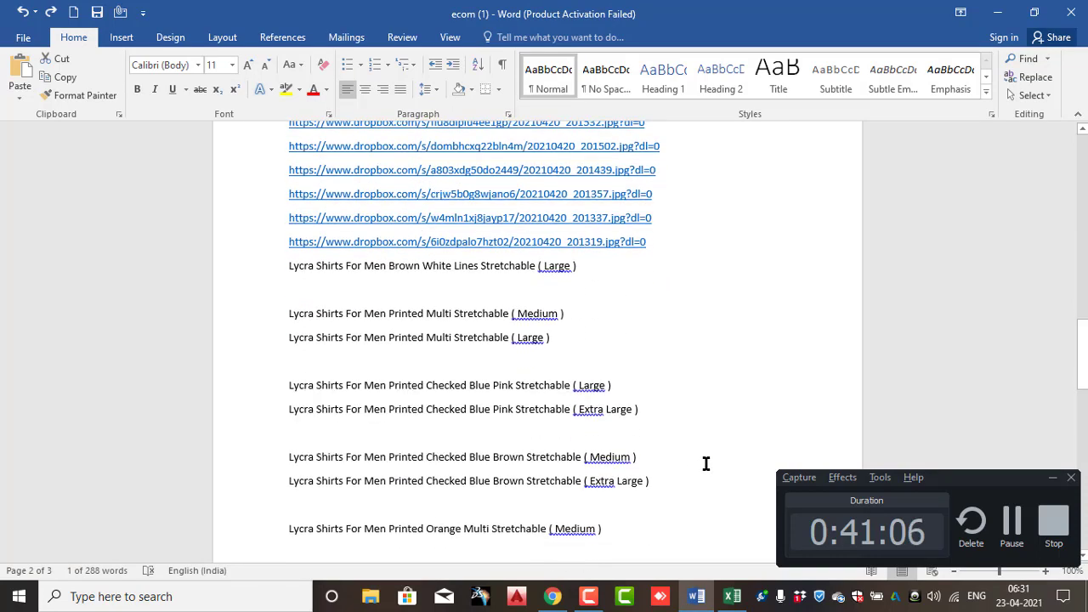
scroll(705, 462, "down", 1)
scroll(704, 462, "down", 1)
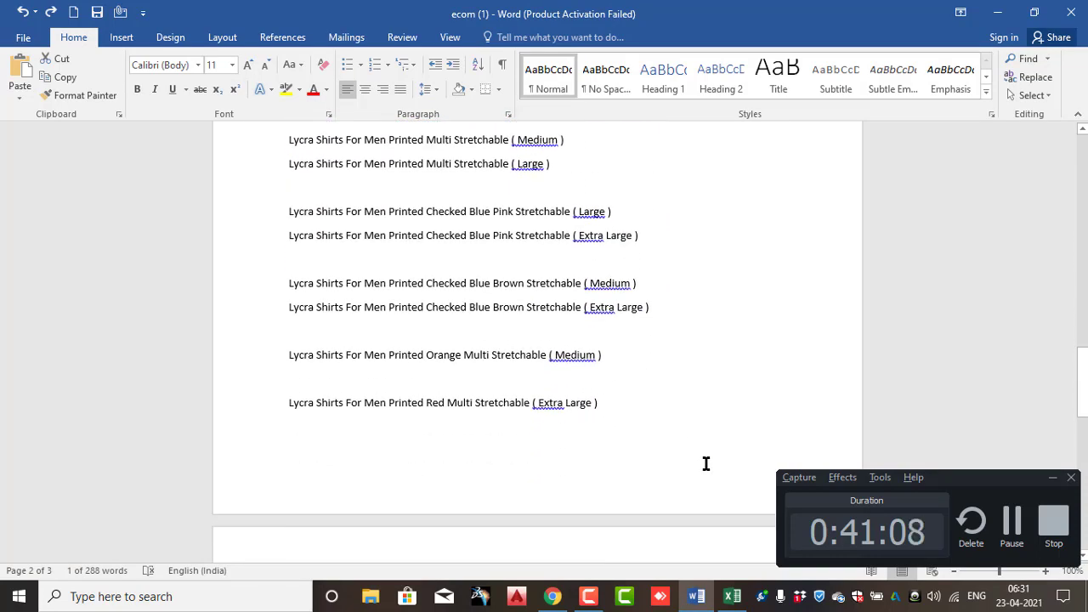
scroll(705, 462, "up", 3)
scroll(704, 462, "up", 3)
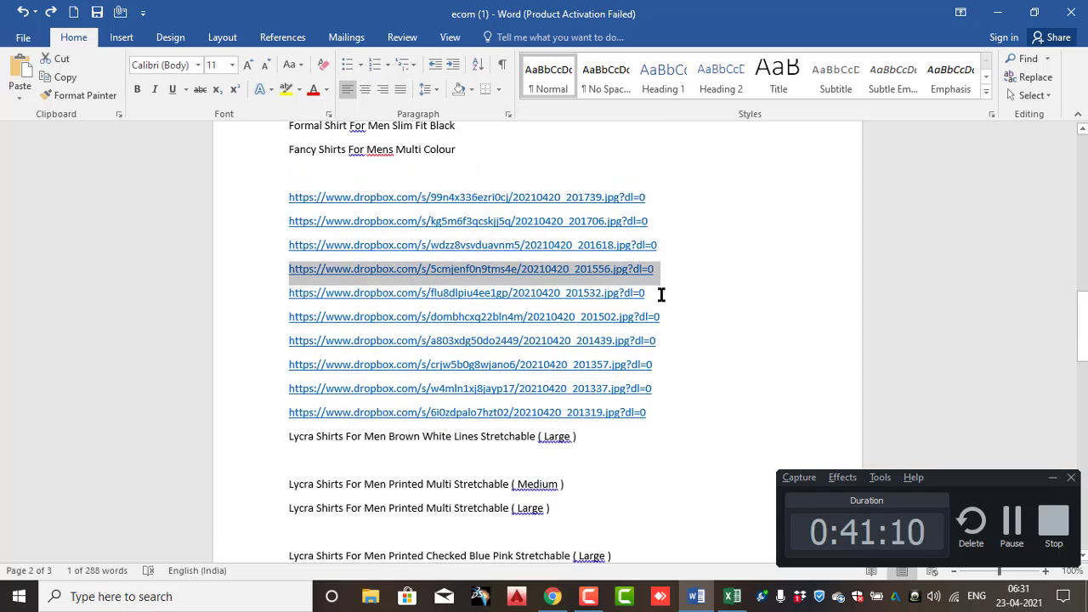
left_click_drag(659, 294, 290, 296)
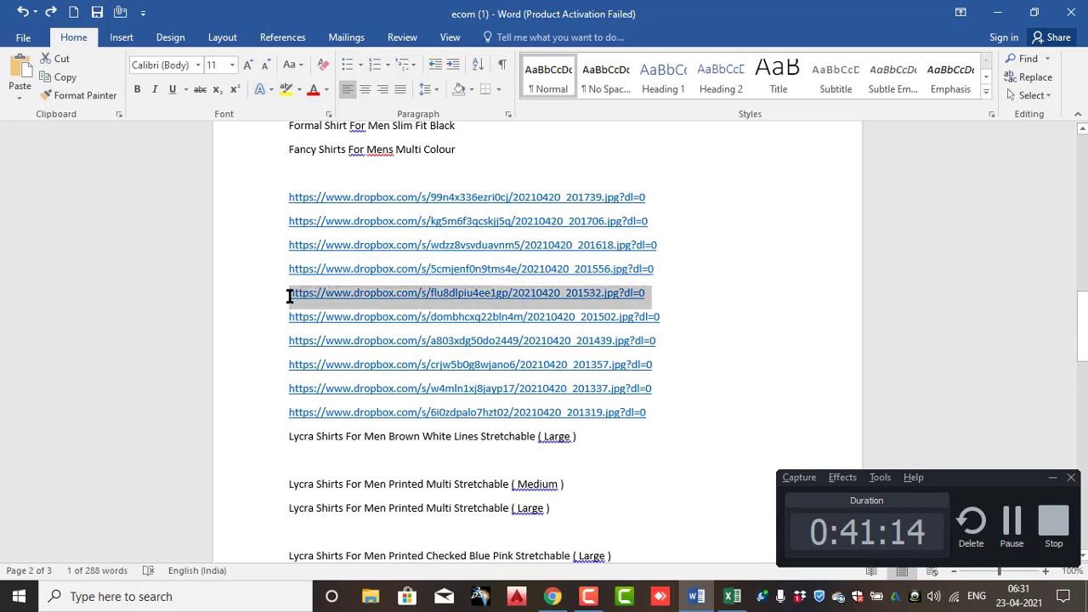
key("alt+Tab")
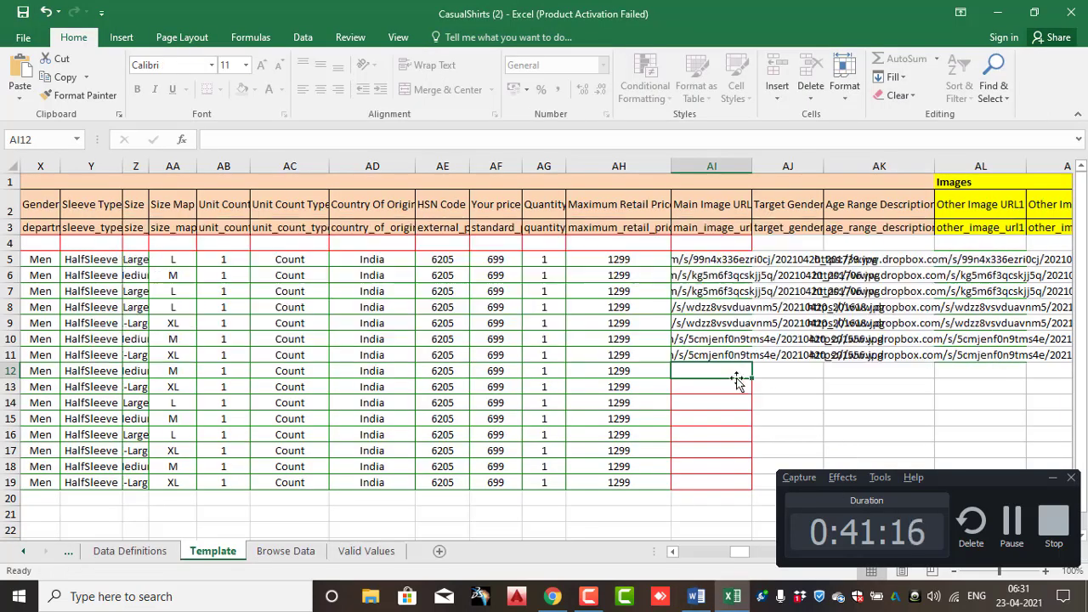
Paste the 201532 Dropbox link, minus ?dl=0, into both AI12 and AL12
left_click(491, 140)
key("ctrl+v")
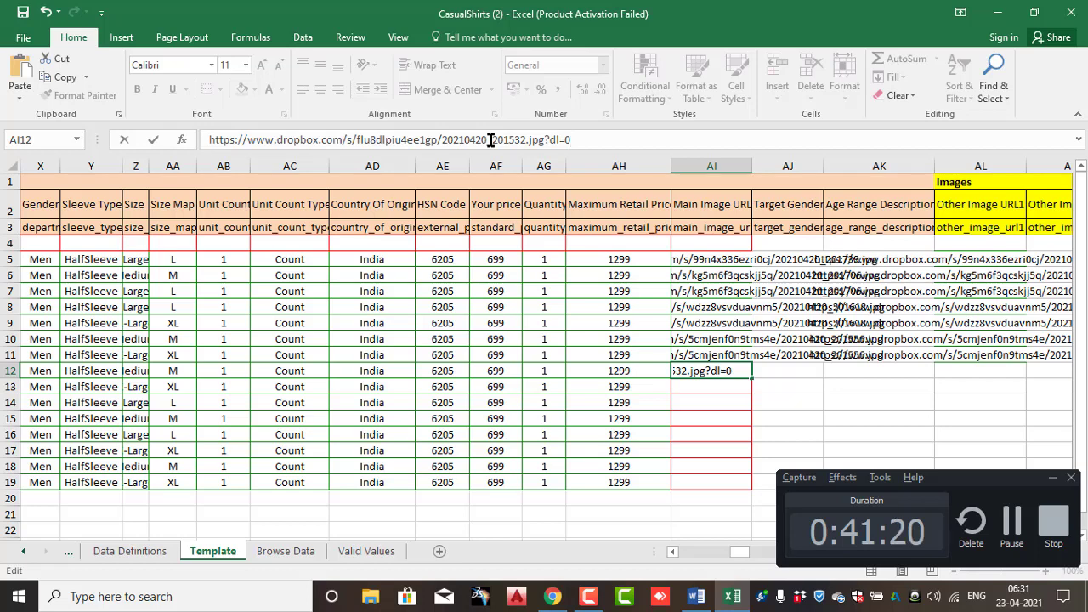
key("BackSpace")
key("BackSpace")
key("BackSpace")
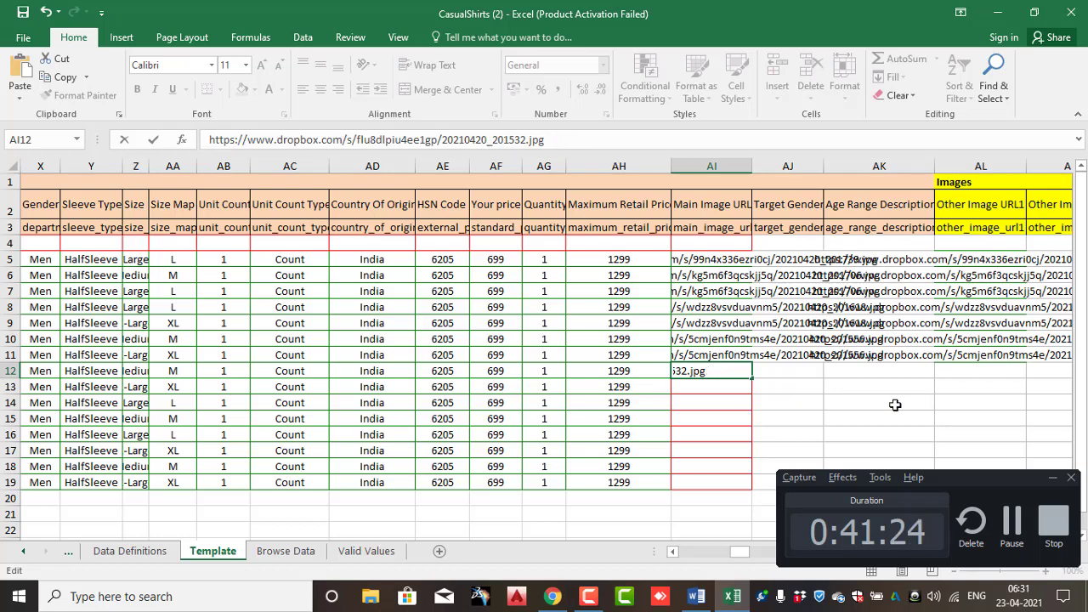
left_click(971, 374)
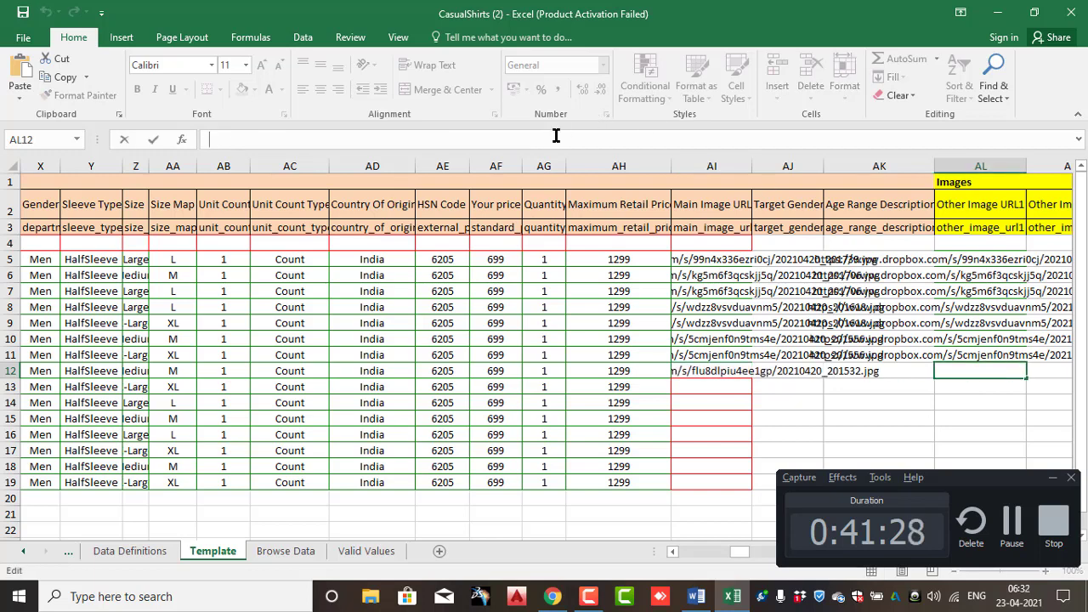
key("ctrl+v")
key("BackSpace")
key("BackSpace")
key("BackSpace")
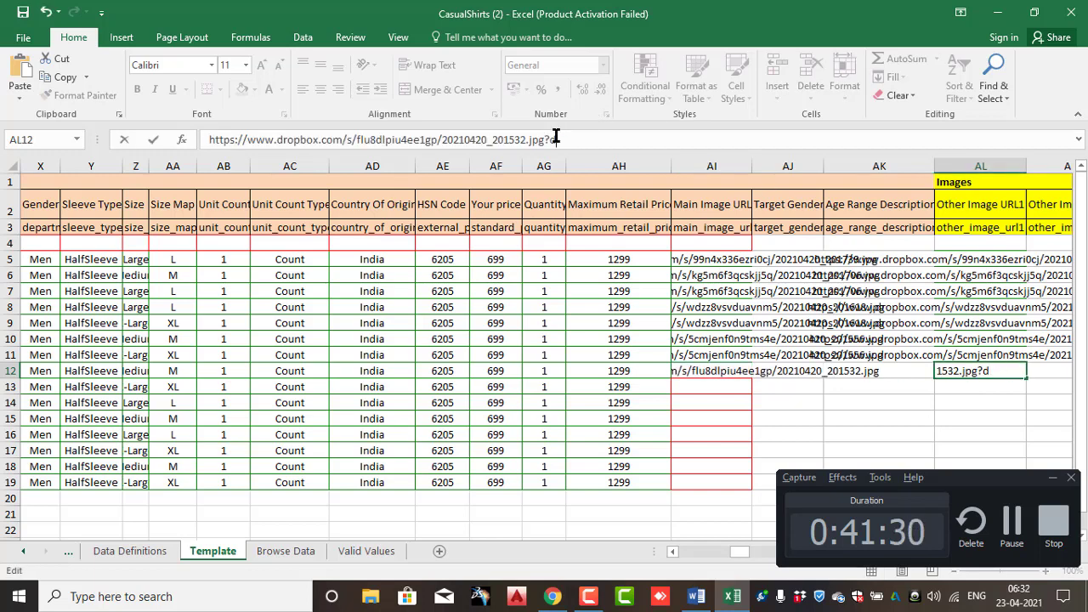
left_click(740, 389)
Select the next Dropbox link, ending 201502.jpg?dl=0, in Word
key("alt+Tab")
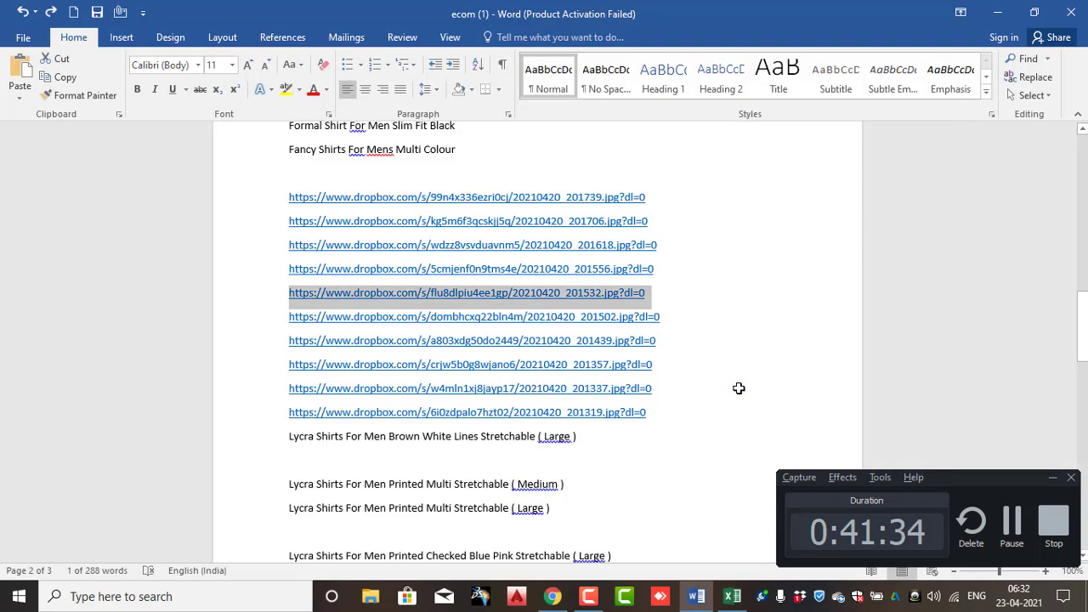
left_click_drag(666, 316, 329, 320)
key("ctrl+c")
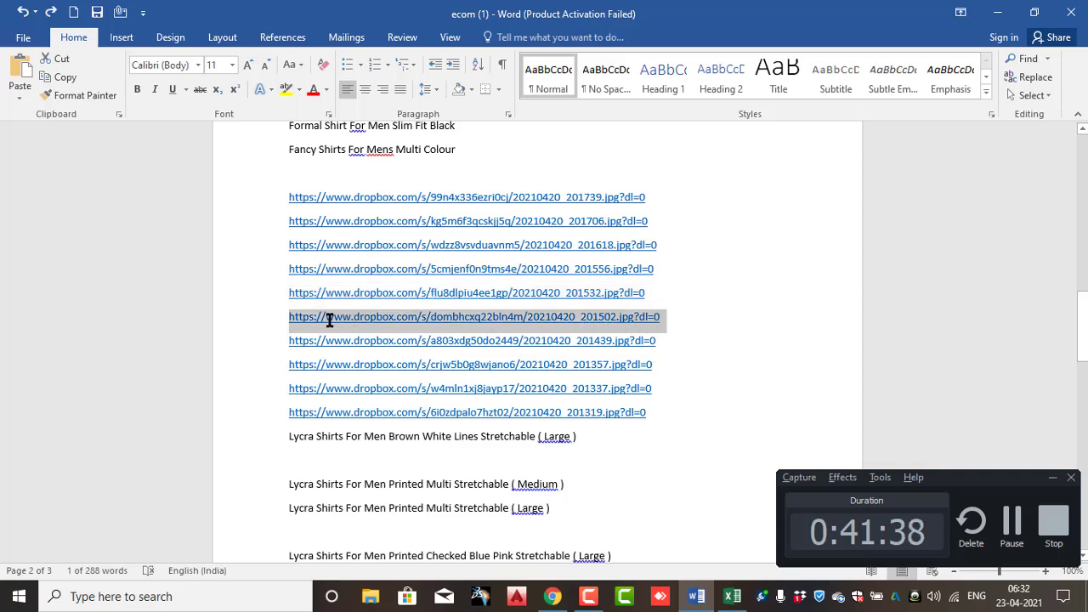
key("alt+Tab")
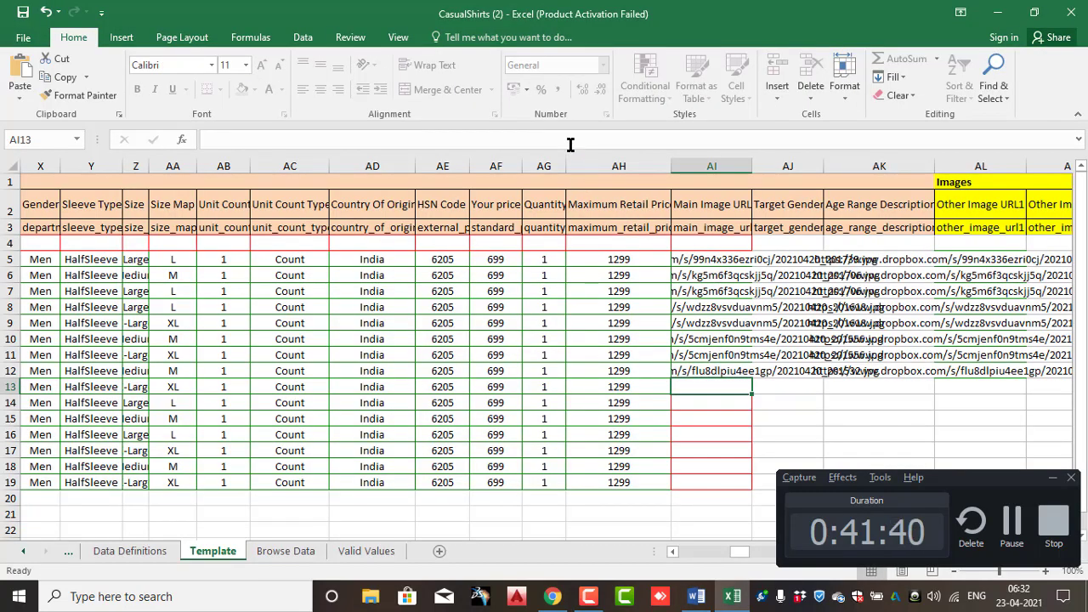
Paste the 201502.jpg Dropbox link into both AI13 and AL13
left_click(570, 142)
key("ctrl+v")
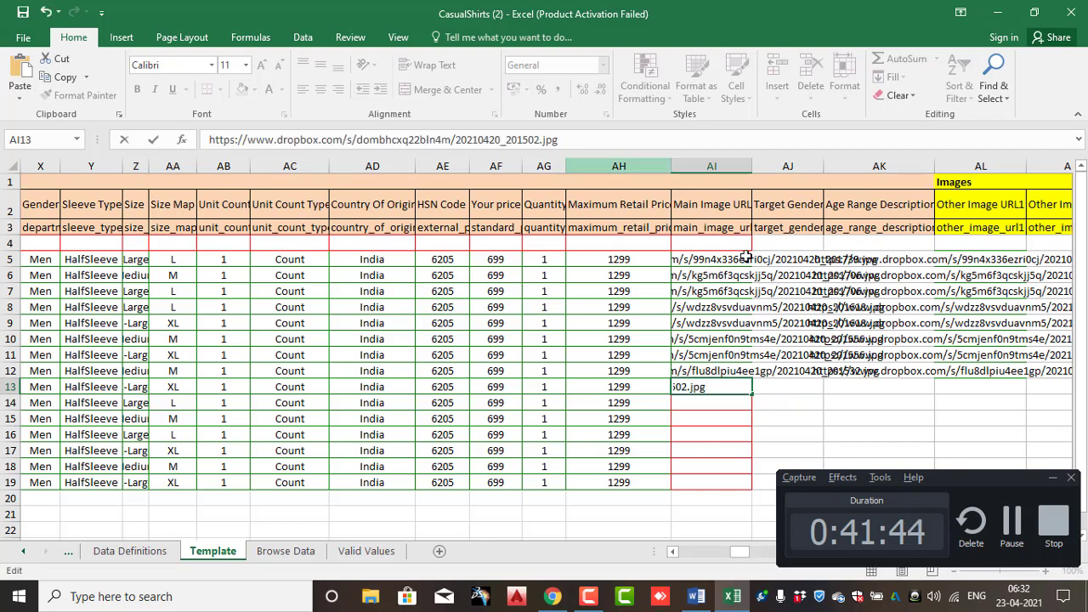
left_click(959, 388)
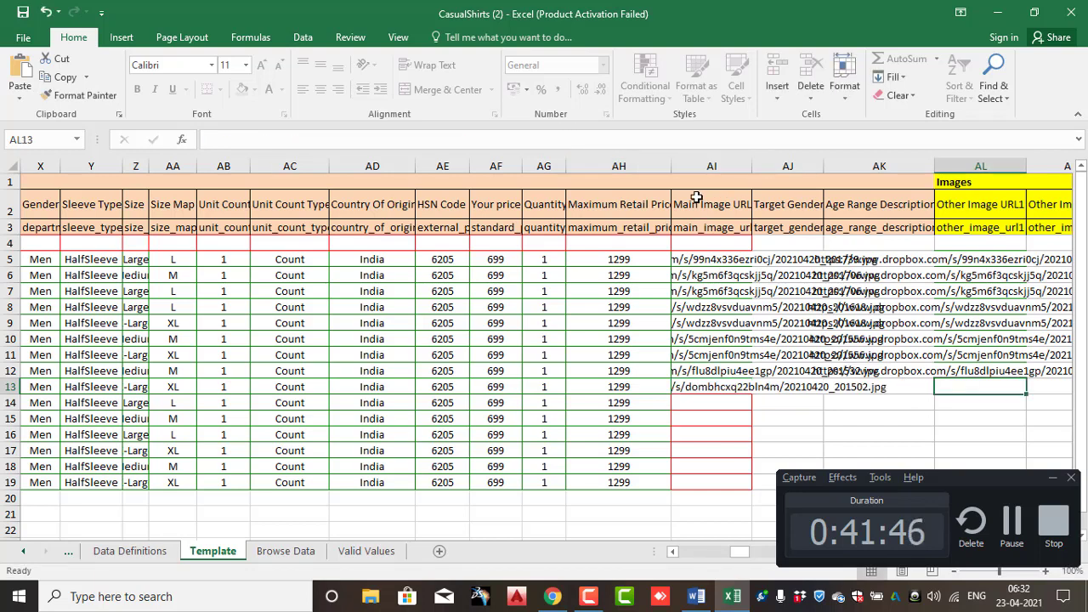
left_click(616, 141)
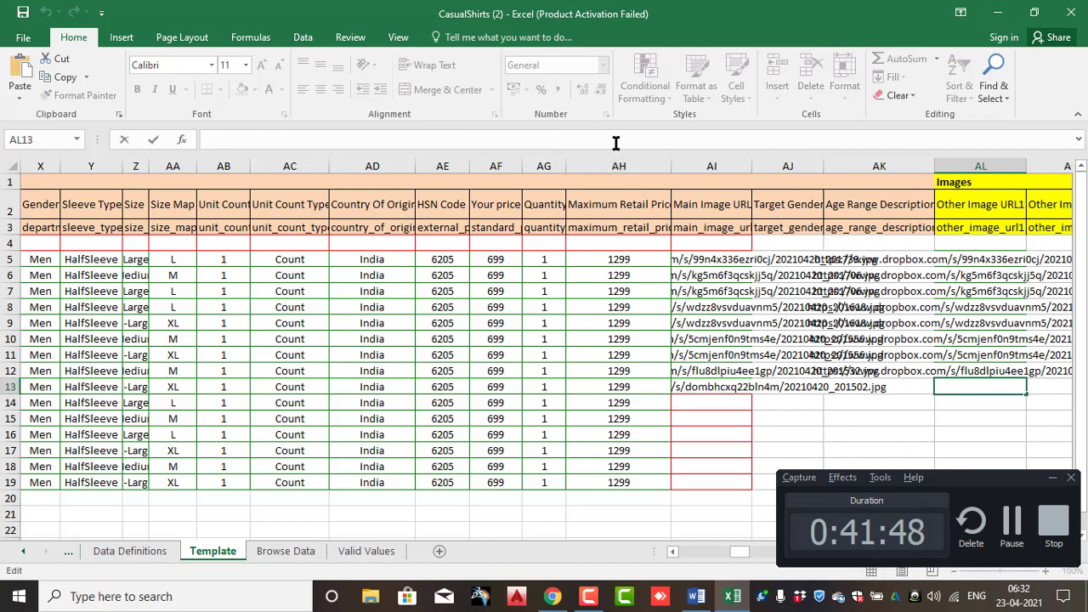
key("ctrl+v")
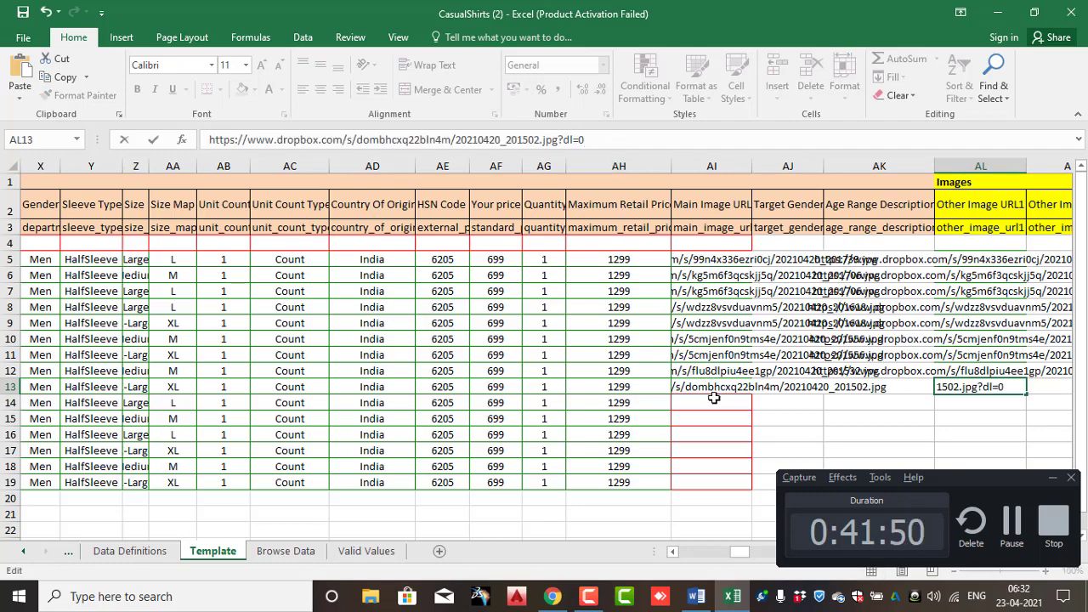
left_click(714, 398)
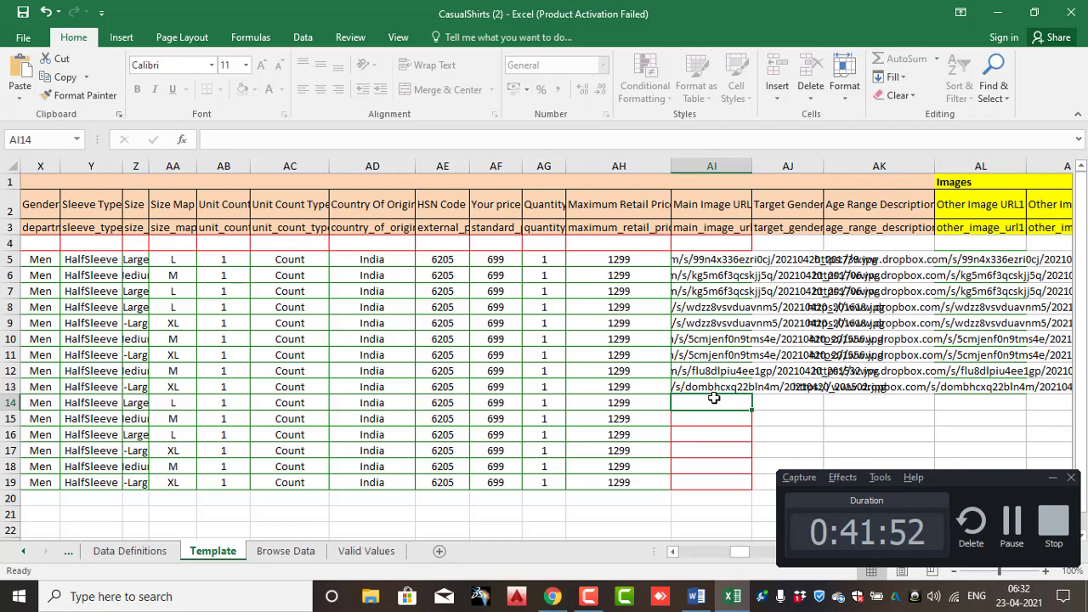
In Word's link list, select the Dropbox link ending 201439.jpg?dl=0, then return to the CasualShirts workbook
key("alt+Tab")
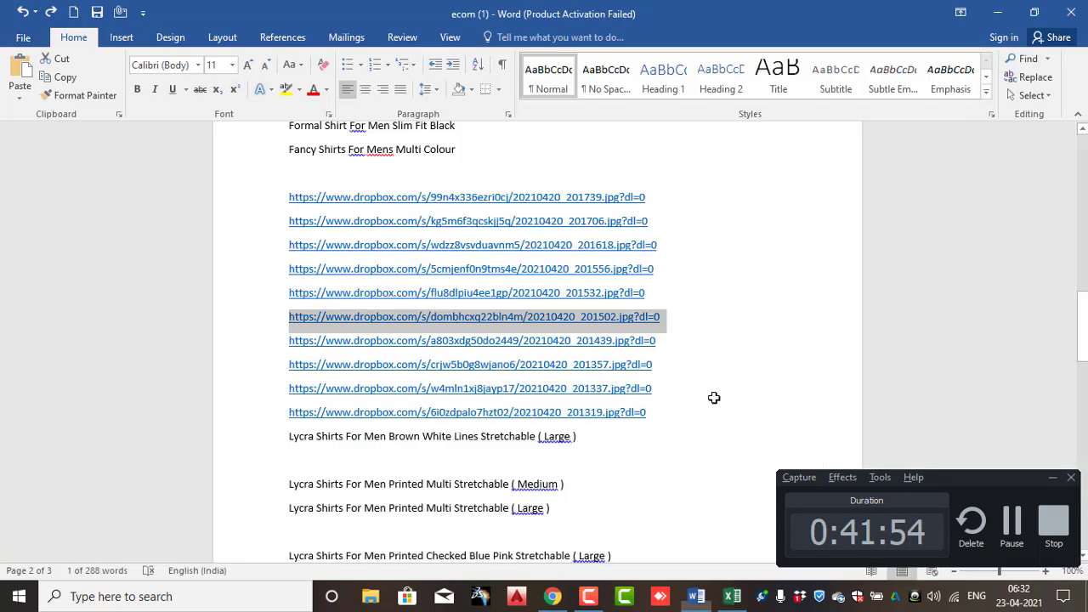
scroll(714, 397, "down", 2)
scroll(714, 398, "down", 3)
scroll(714, 398, "down", 6)
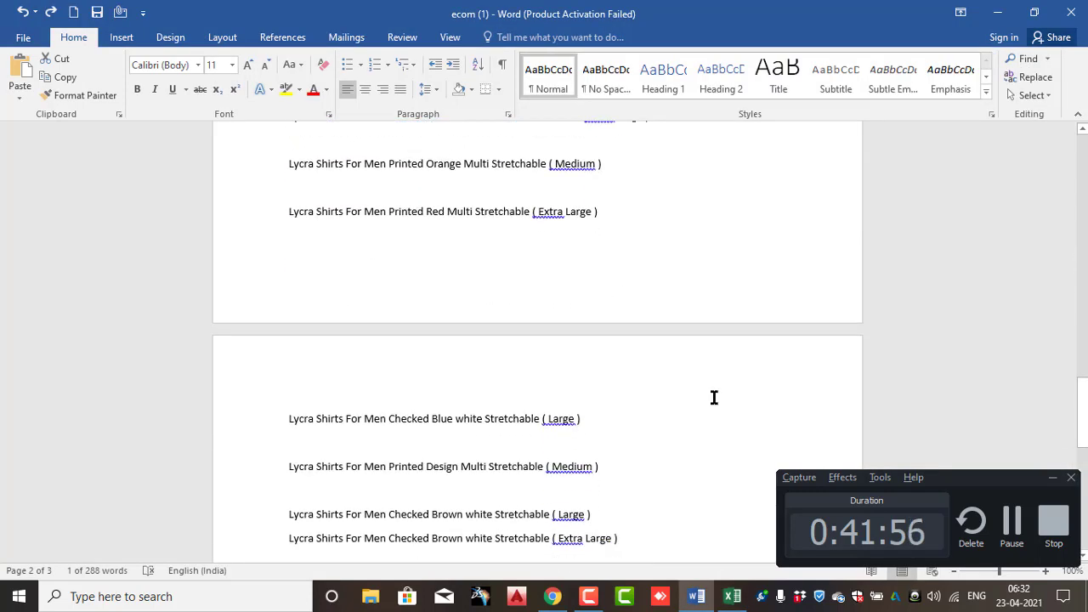
scroll(714, 398, "down", 1)
scroll(714, 398, "down", 1)
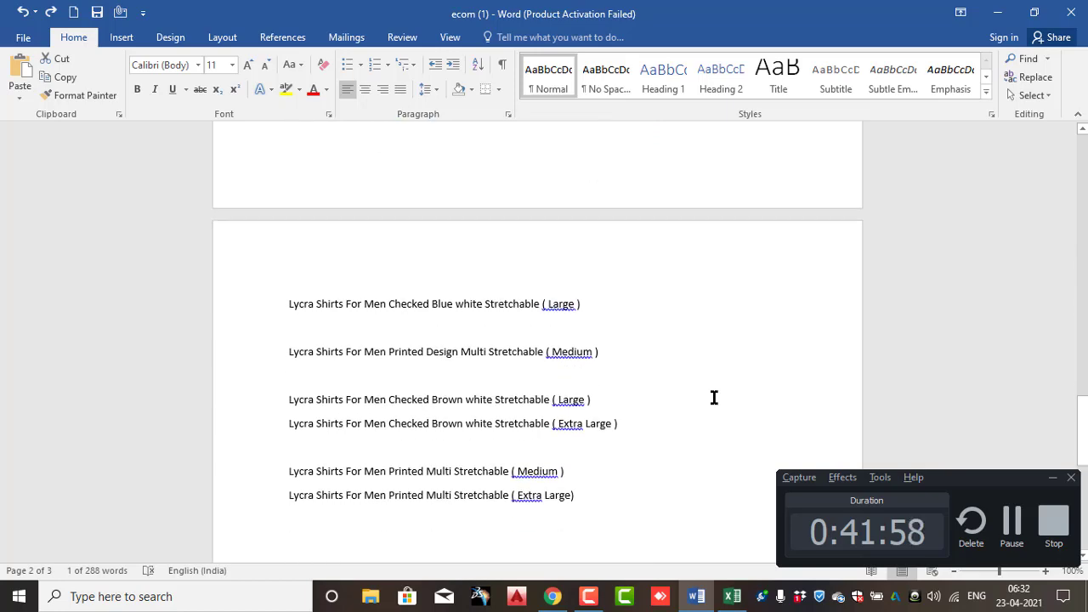
scroll(714, 398, "up", 5)
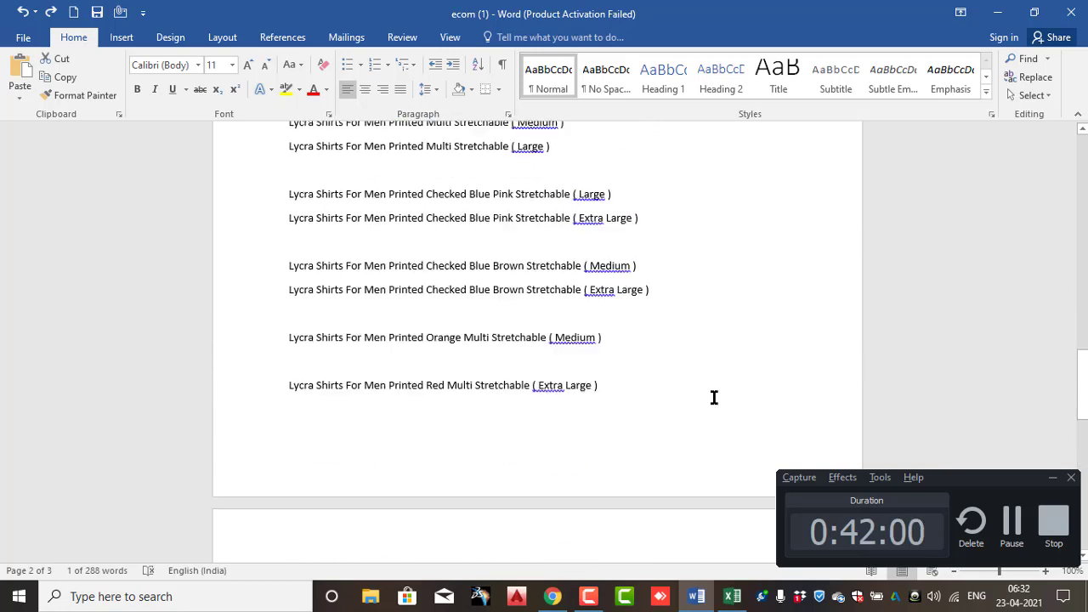
scroll(714, 398, "up", 6)
scroll(714, 398, "up", 4)
scroll(714, 397, "down", 2)
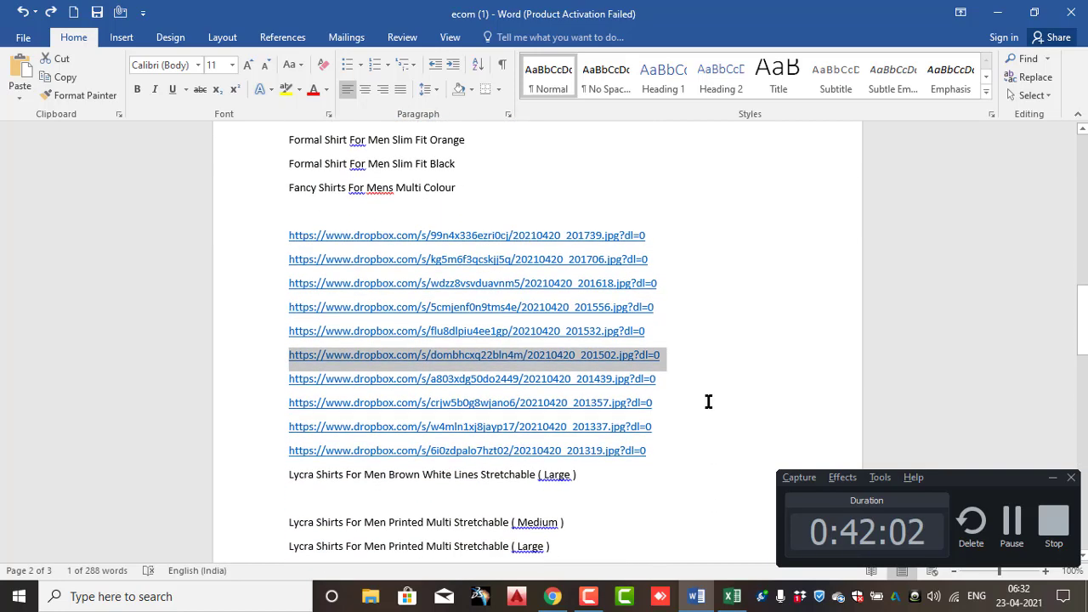
left_click_drag(669, 380, 277, 381)
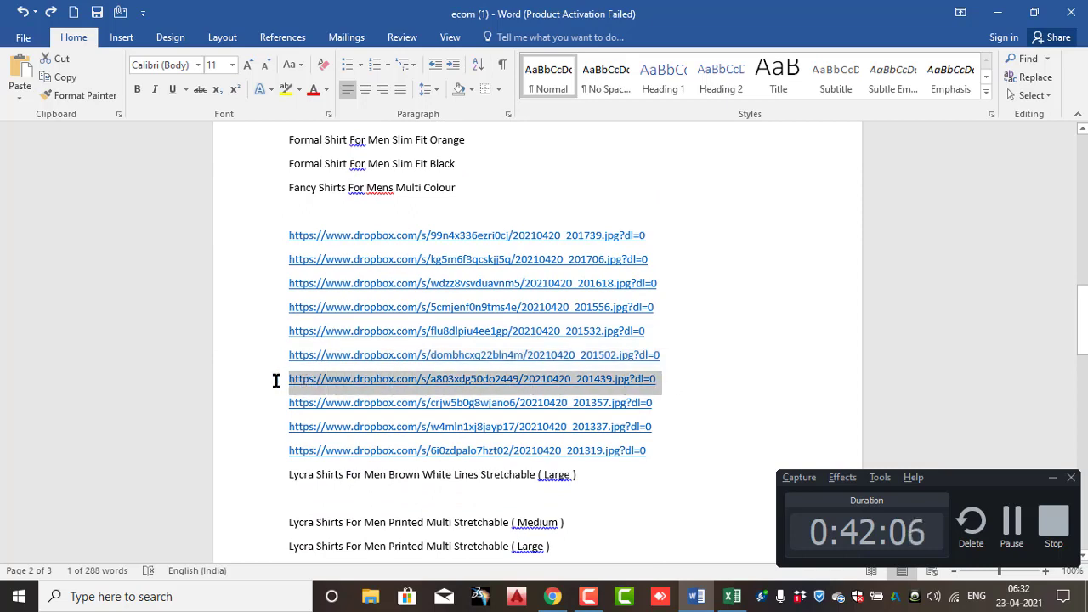
key("alt+Tab")
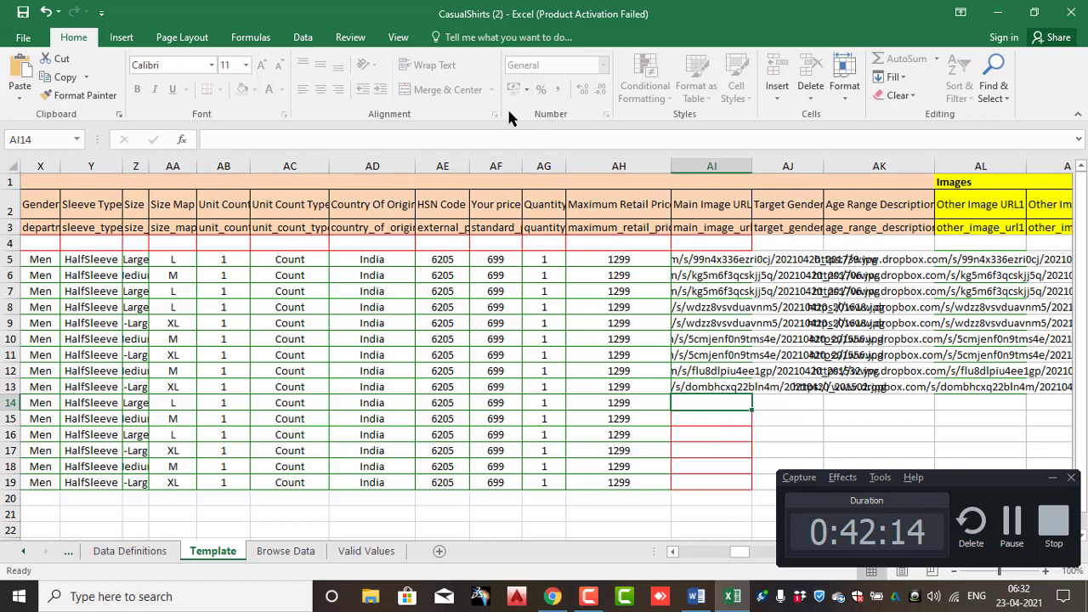
Paste the 201439.jpg Dropbox link into AI14 and AL14, trimming the ?dl=0 ending
left_click(503, 141)
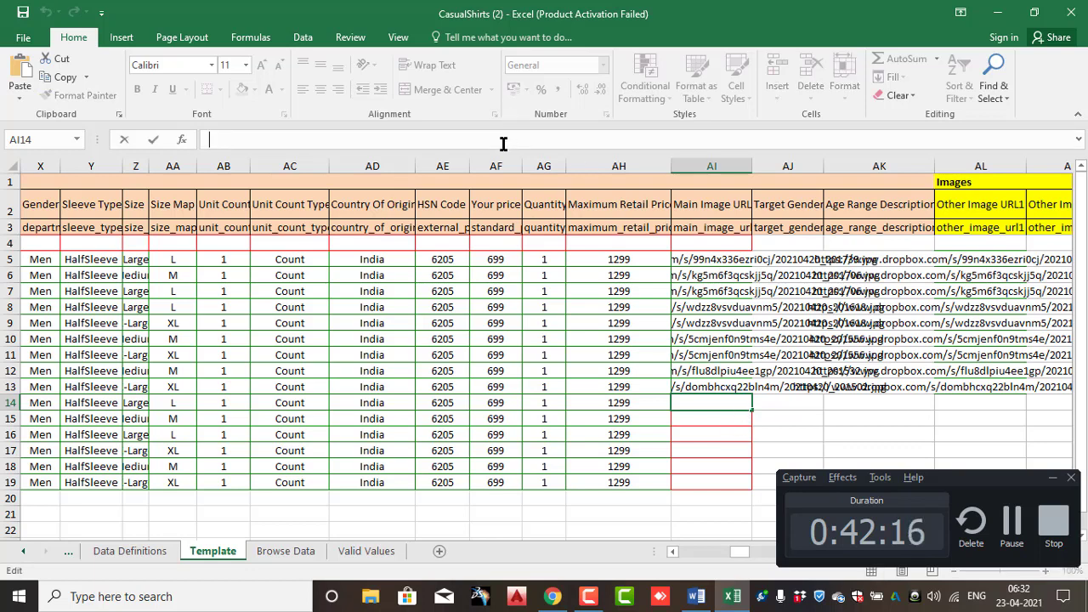
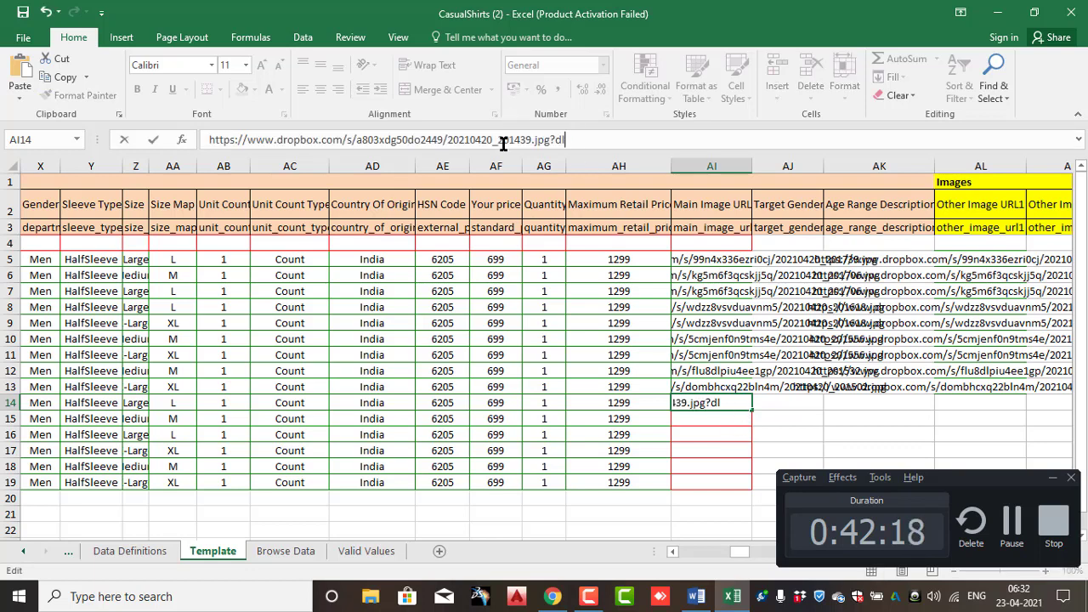
left_click(979, 404)
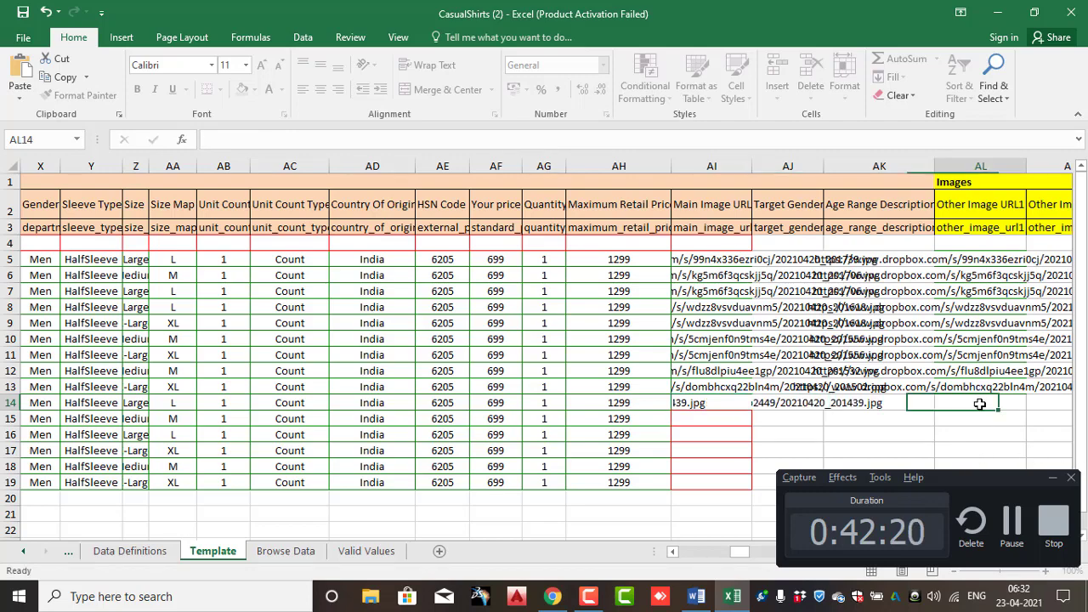
left_click(639, 141)
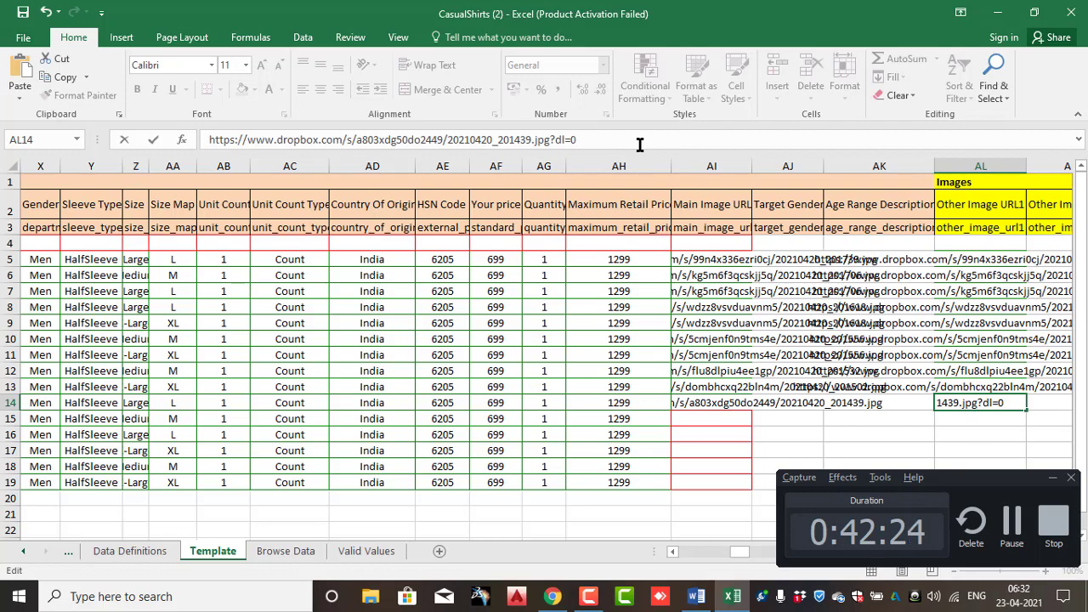
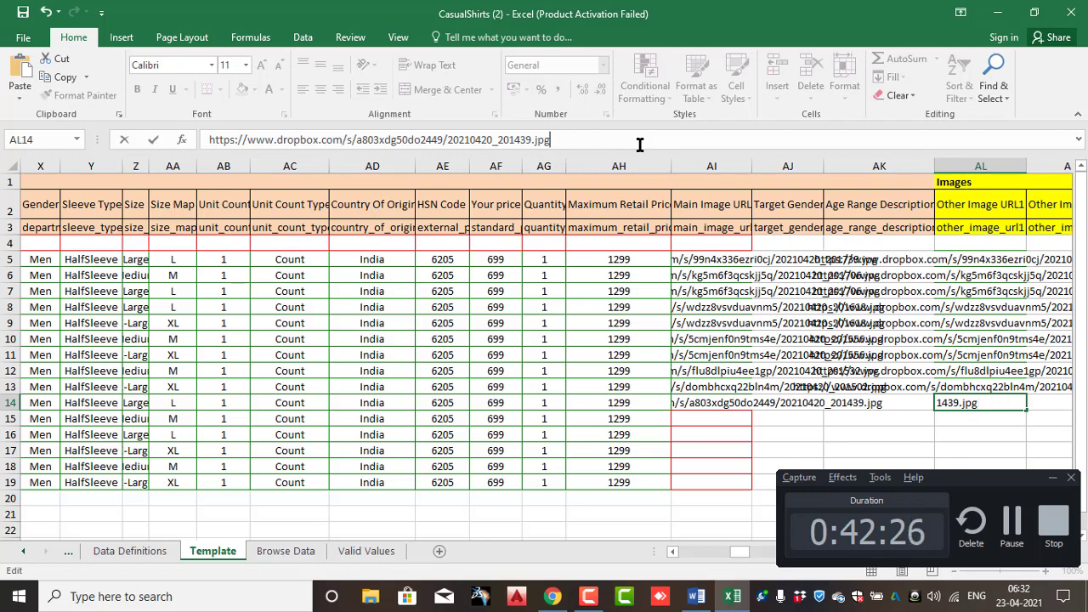
Copy the 201357.jpg link from Word and paste it, trimmed, into AI15 and AL15
key("alt+Tab")
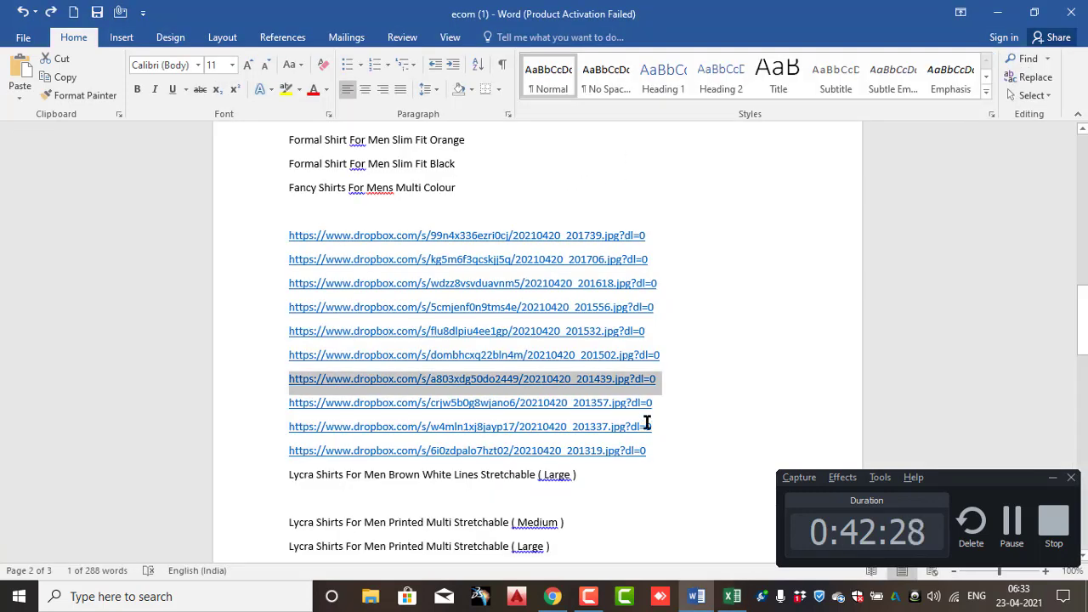
left_click_drag(661, 405, 286, 406)
key("ctrl+c")
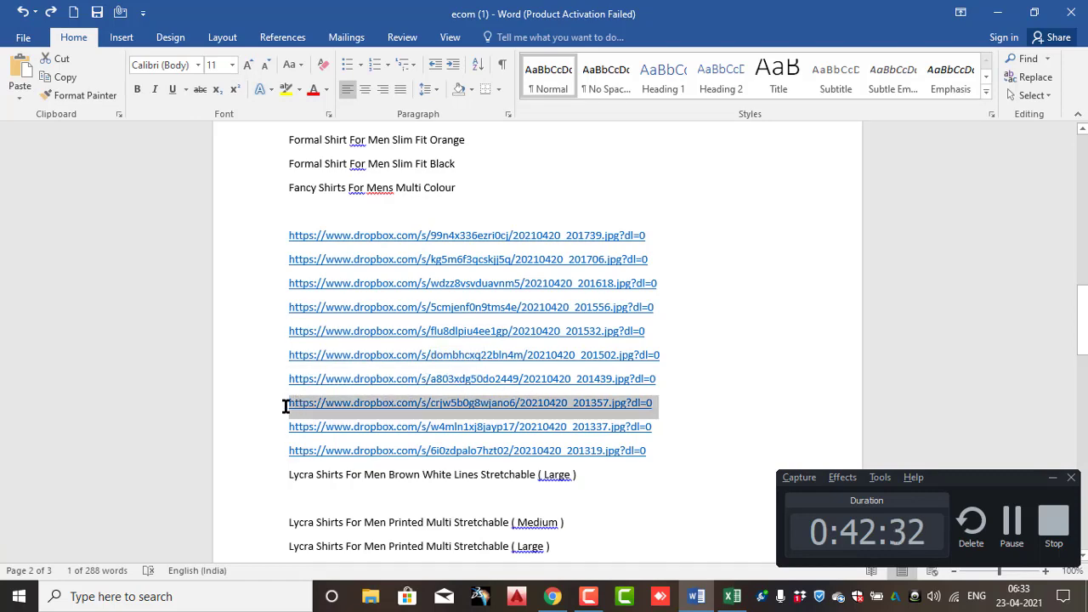
key("alt+Tab")
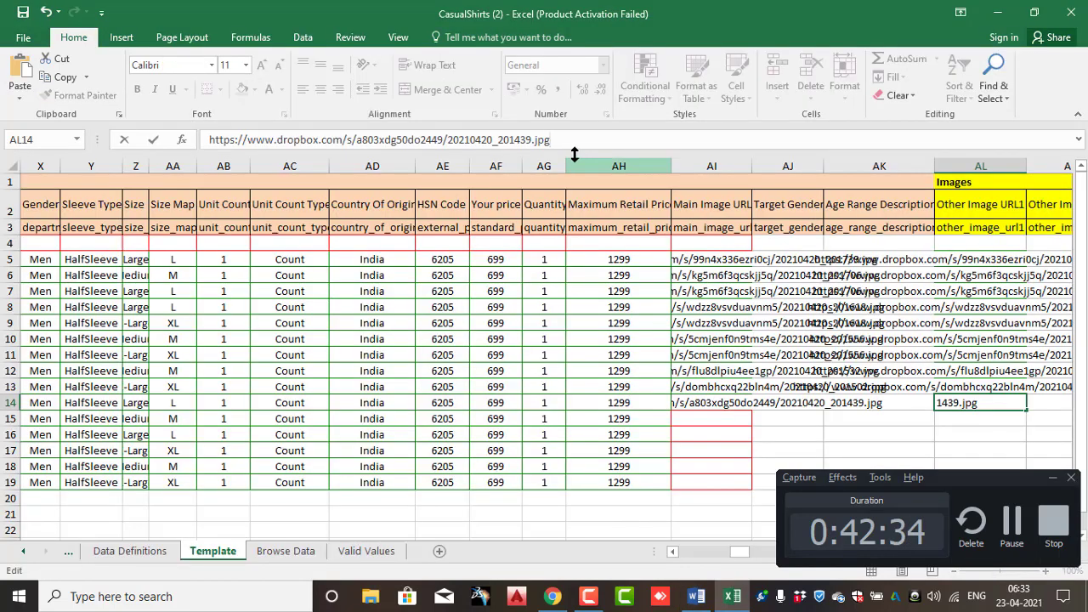
left_click(712, 423)
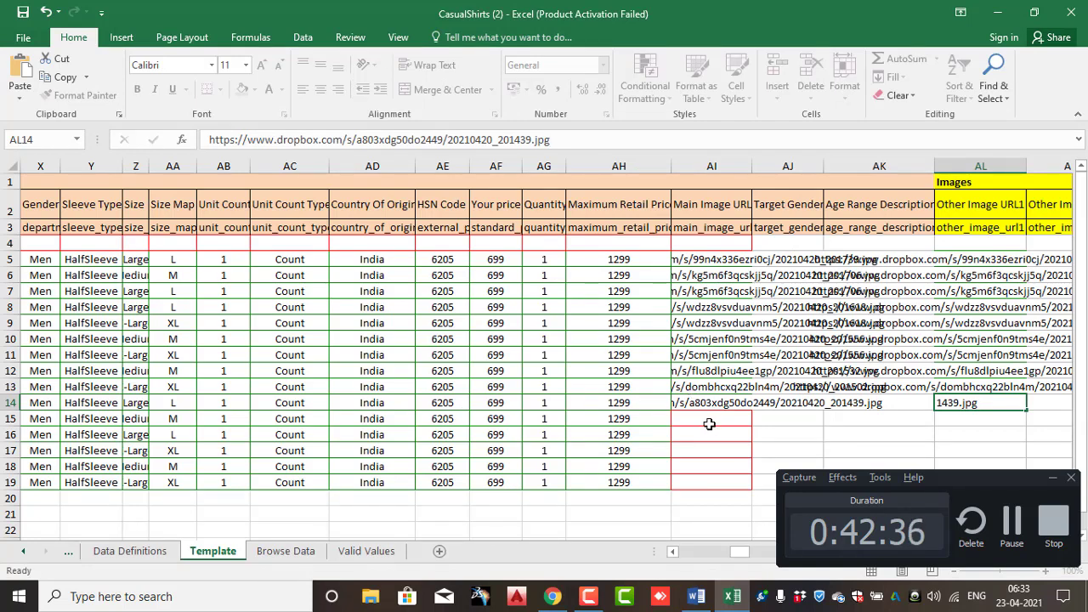
left_click(486, 140)
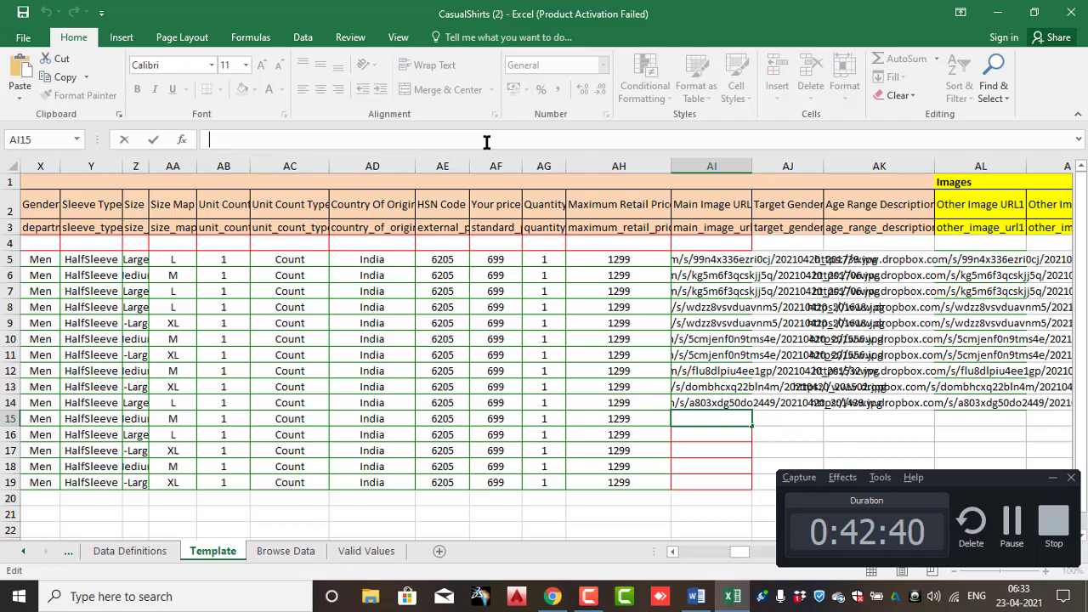
key("ctrl+v")
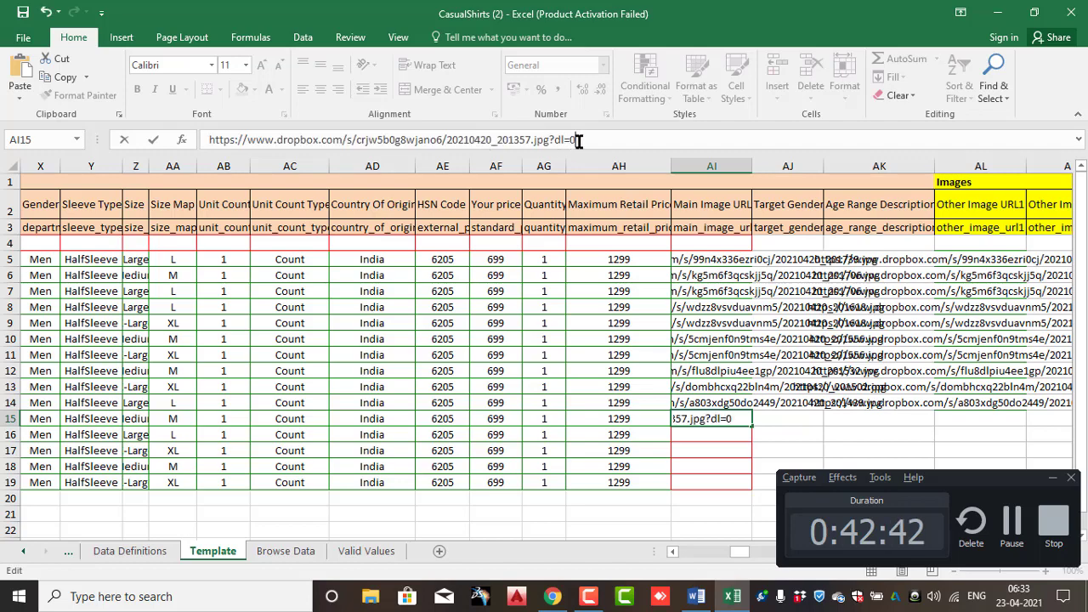
key("BackSpace")
key("BackSpace")
key("BackSpace")
left_click(954, 414)
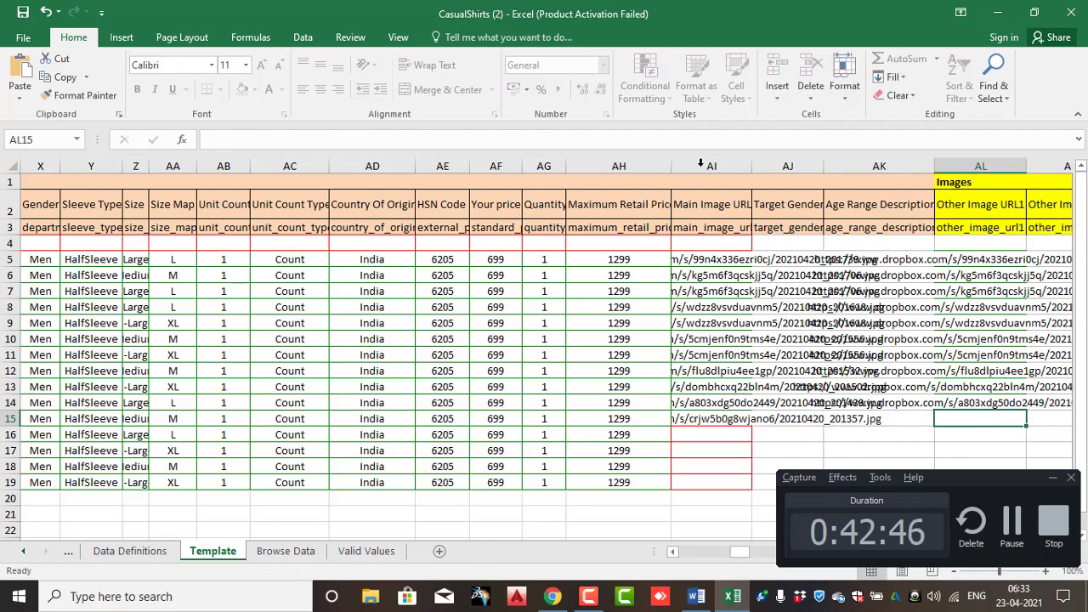
left_click(523, 136)
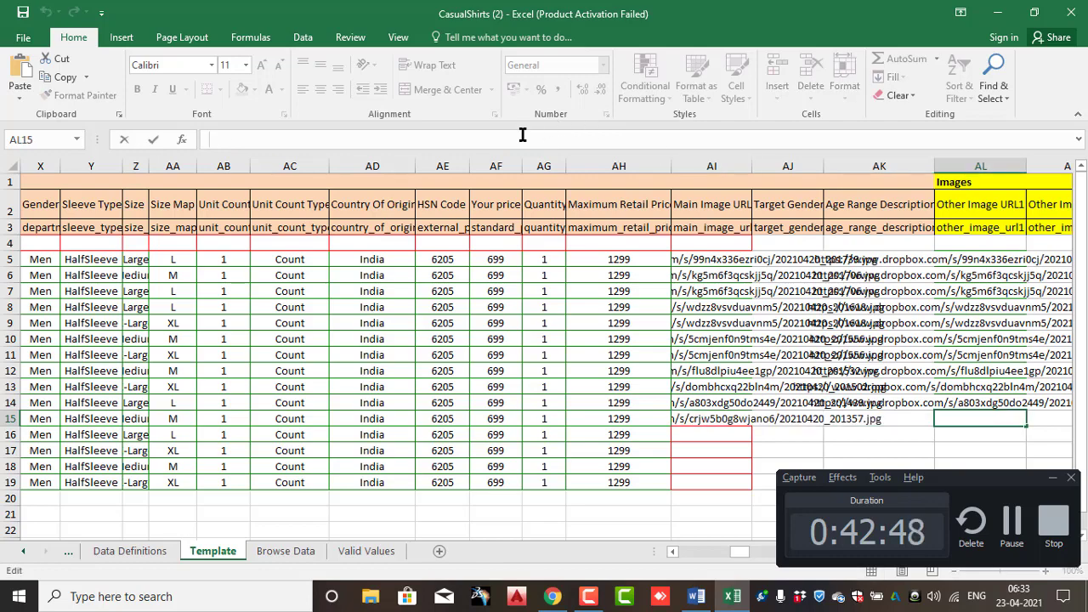
key("ctrl+v")
left_click(704, 436)
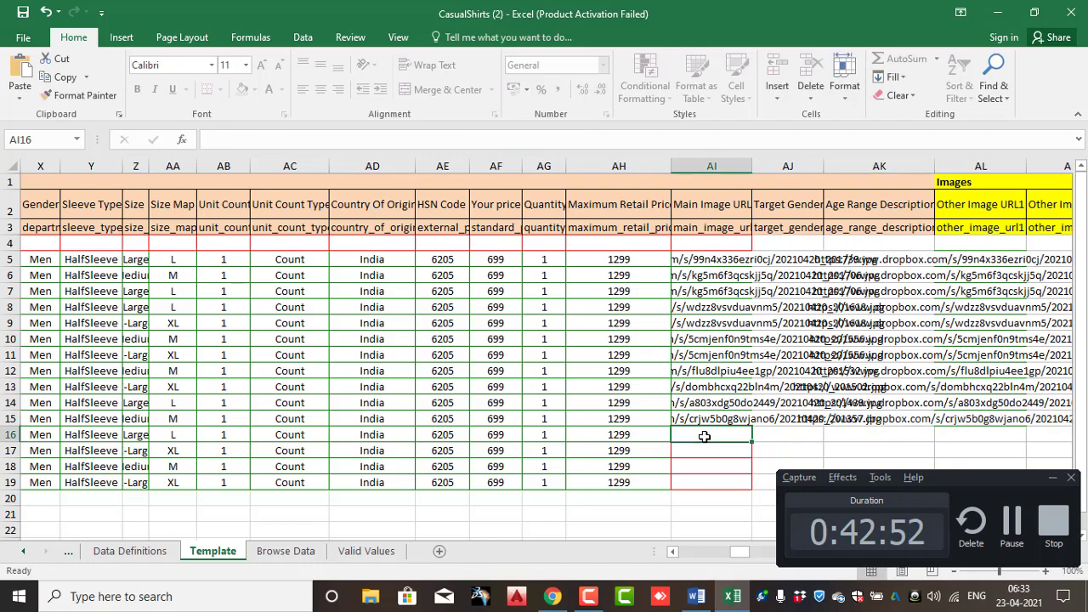
Copy the 20210420_201337.jpg link from Word and enter it into AI16 without ?dl=0
key("alt+Tab")
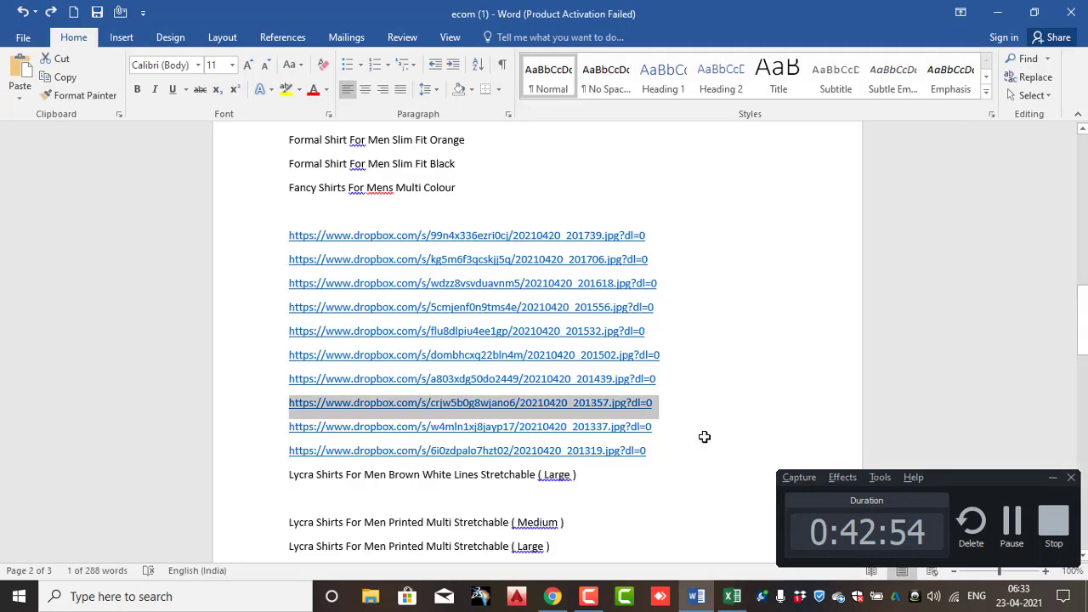
mouse_move(656, 427)
left_mouse_down()
mouse_move(532, 427)
mouse_move(365, 399)
mouse_move(293, 422)
left_mouse_up()
key("ctrl+c")
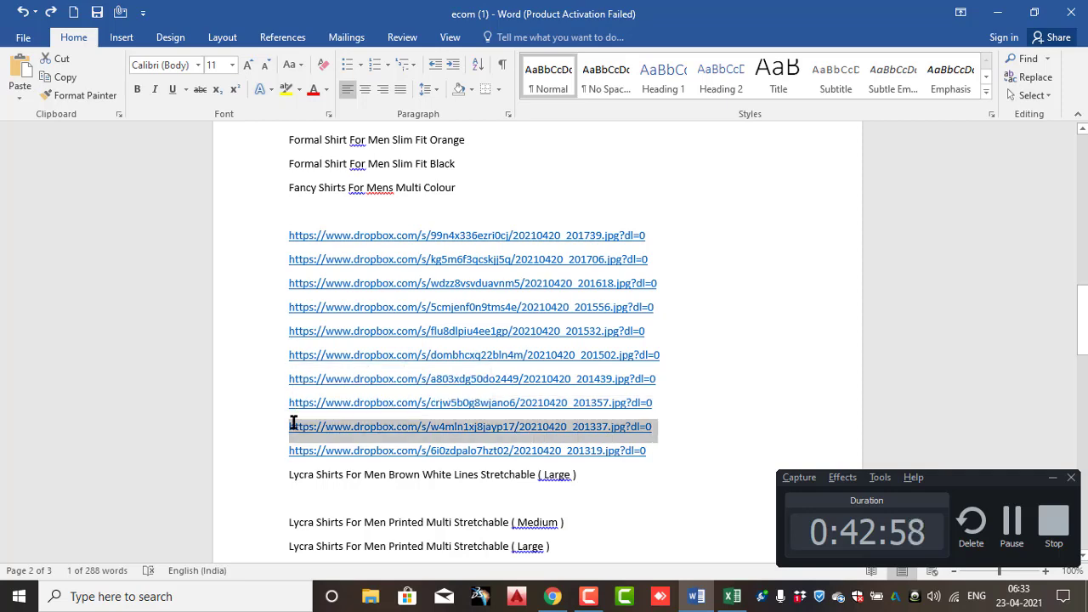
key("alt+Tab")
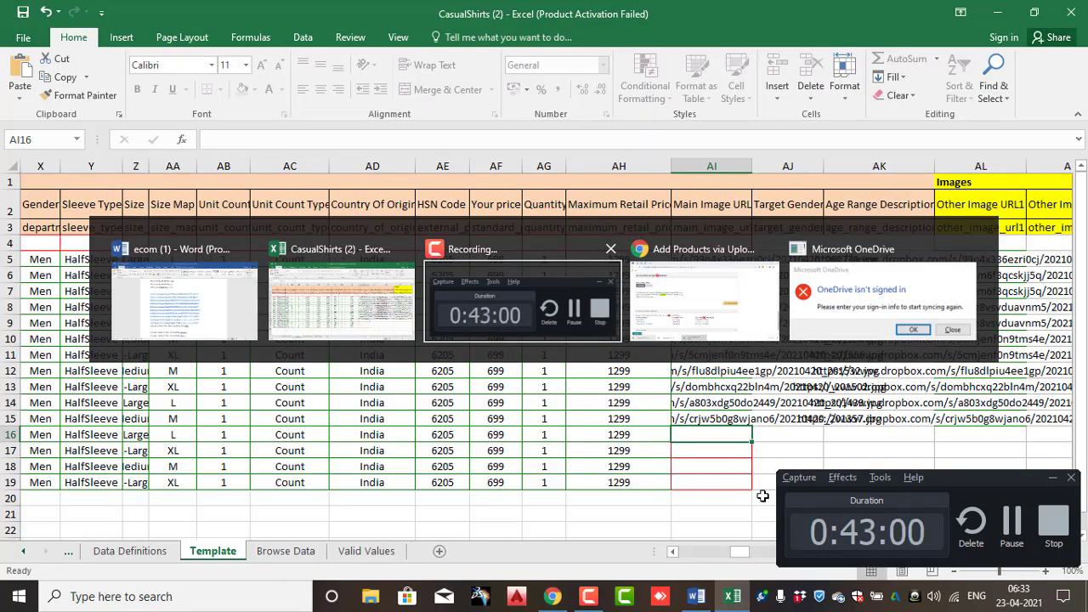
left_click(450, 138)
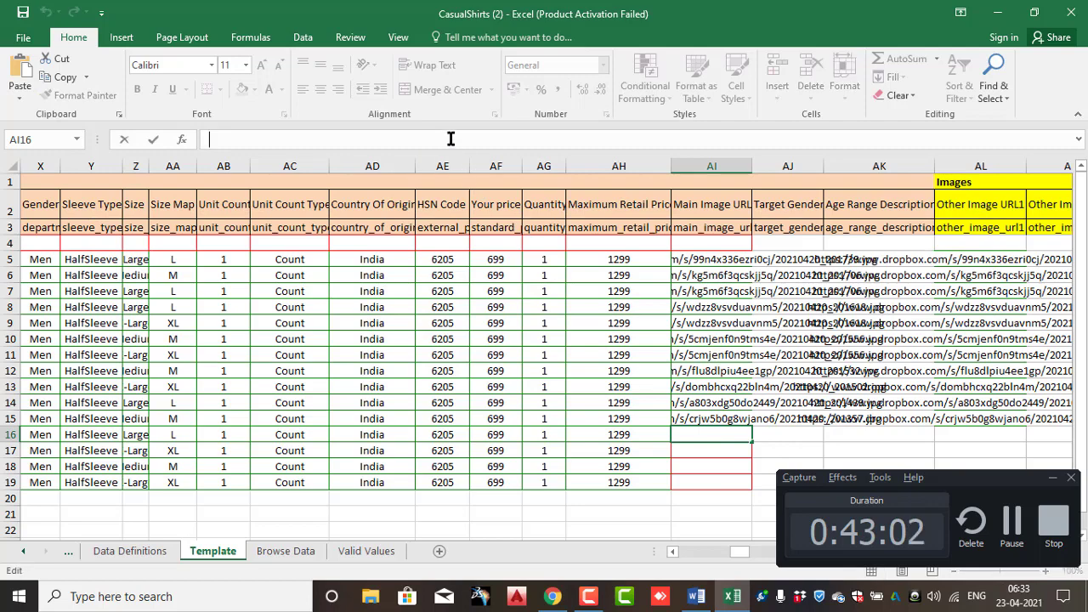
key("ctrl+v")
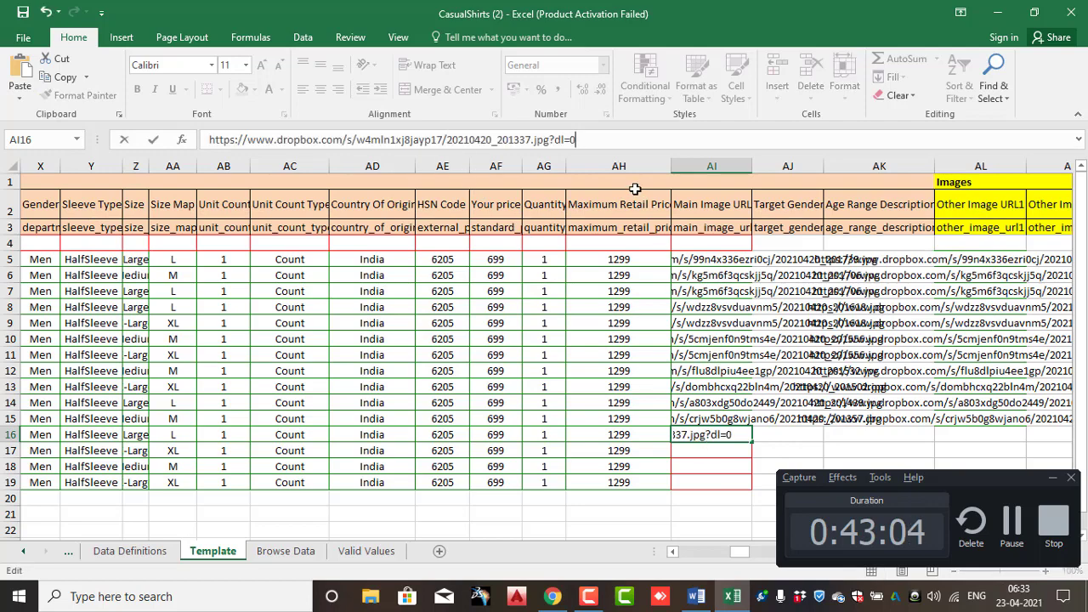
key("BackSpace")
key("BackSpace")
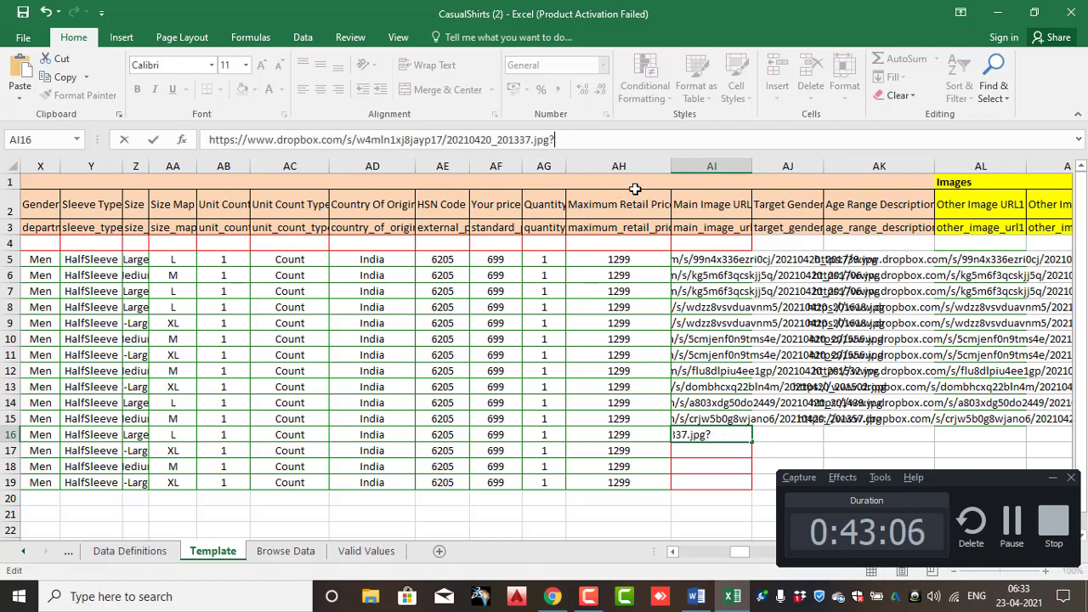
left_click(749, 440)
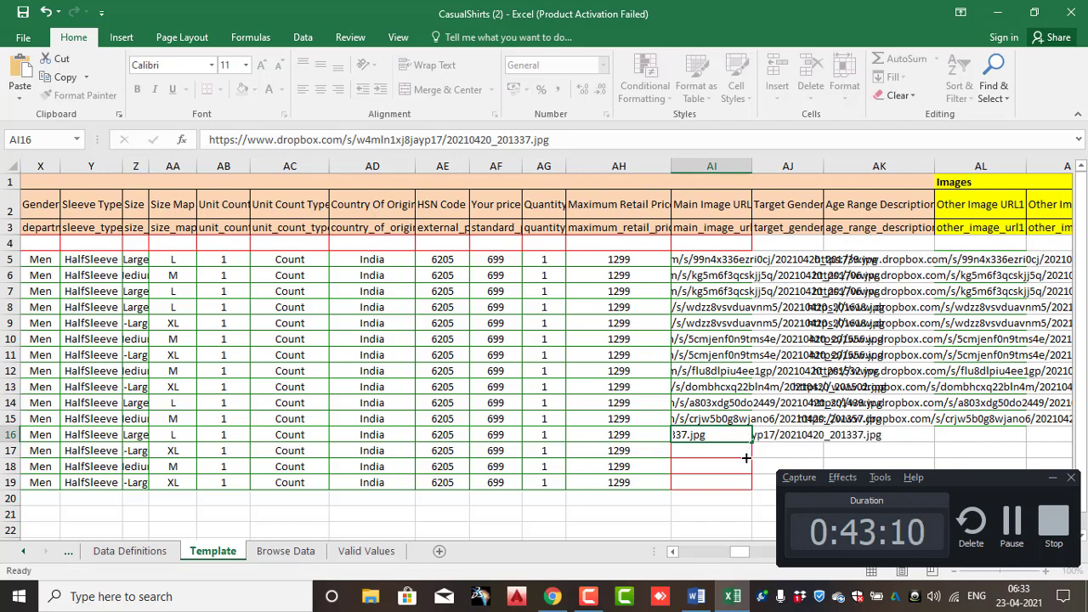
Fill the AI16 link down to AI17 and copy AI16:AI17 into AL16:AL17
left_click_drag(751, 442, 750, 451)
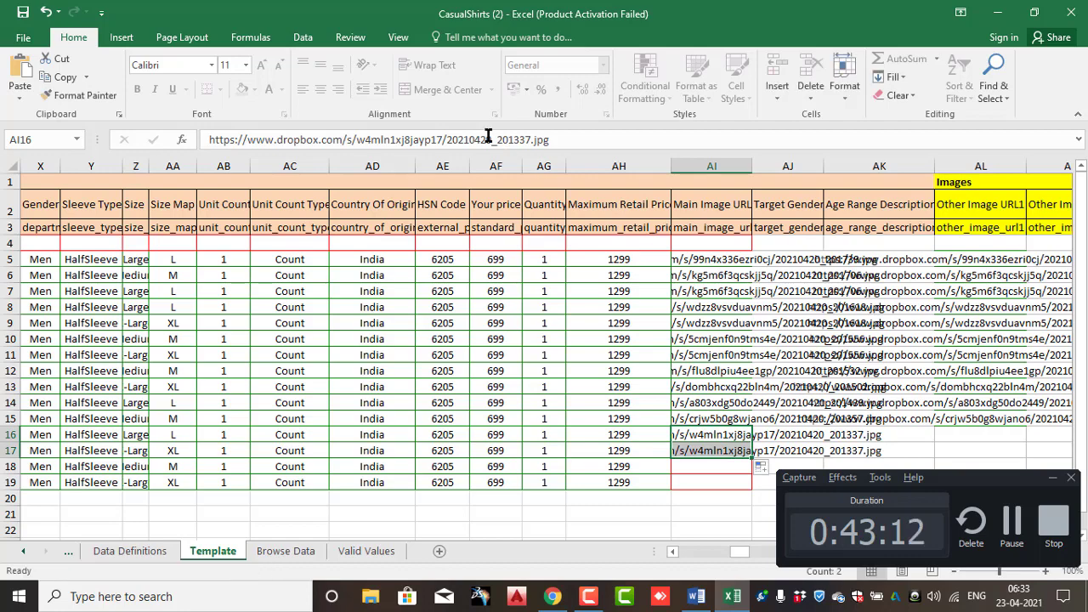
key("ctrl+c")
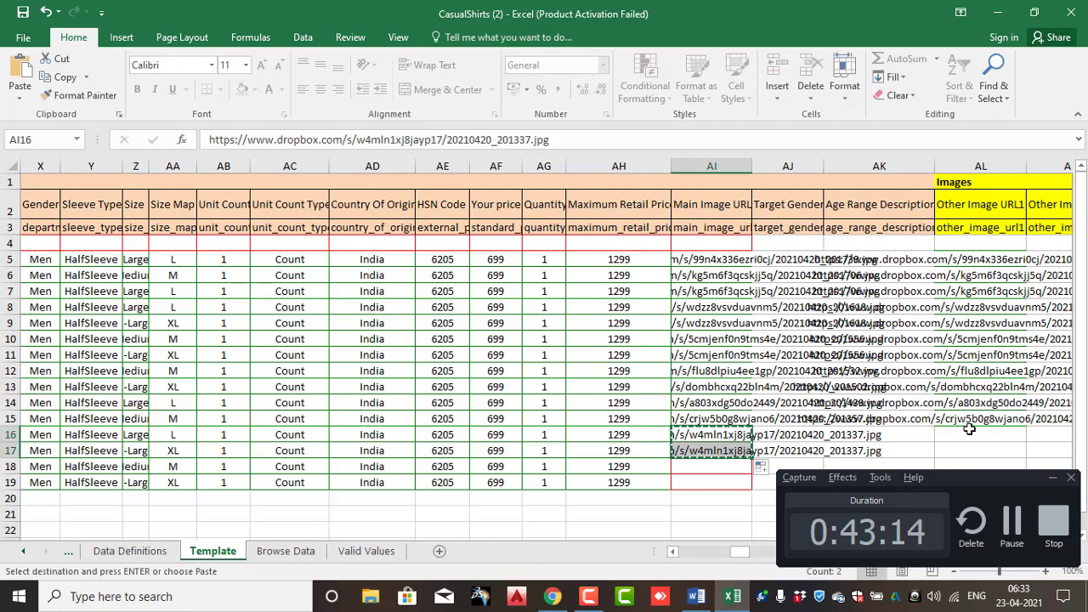
left_click(972, 434)
key("ctrl+v")
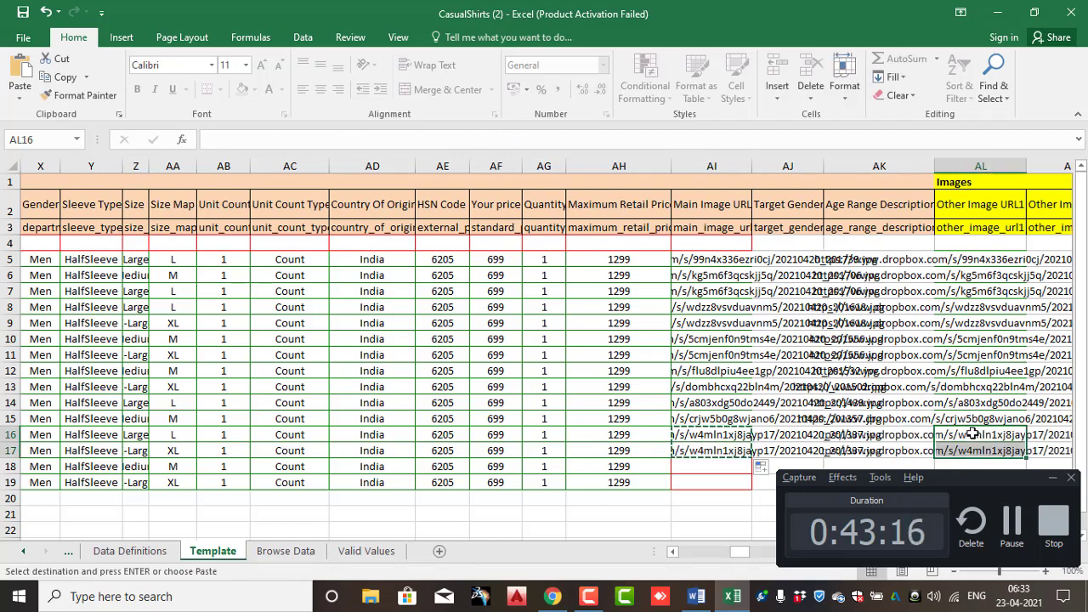
left_click(1054, 480)
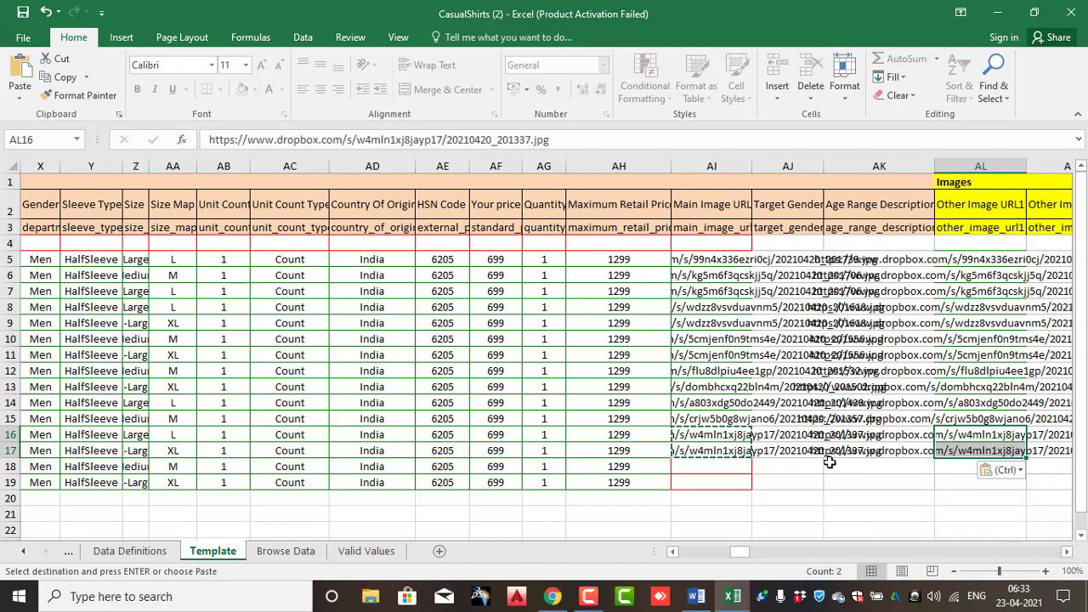
left_click(728, 470)
key("alt+Tab")
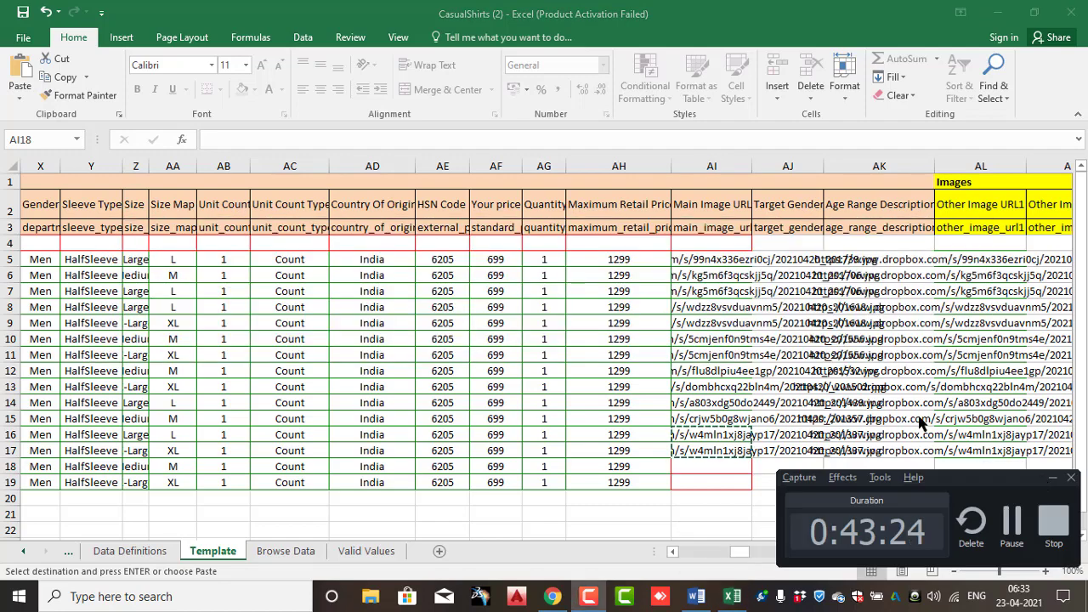
key("alt+Tab")
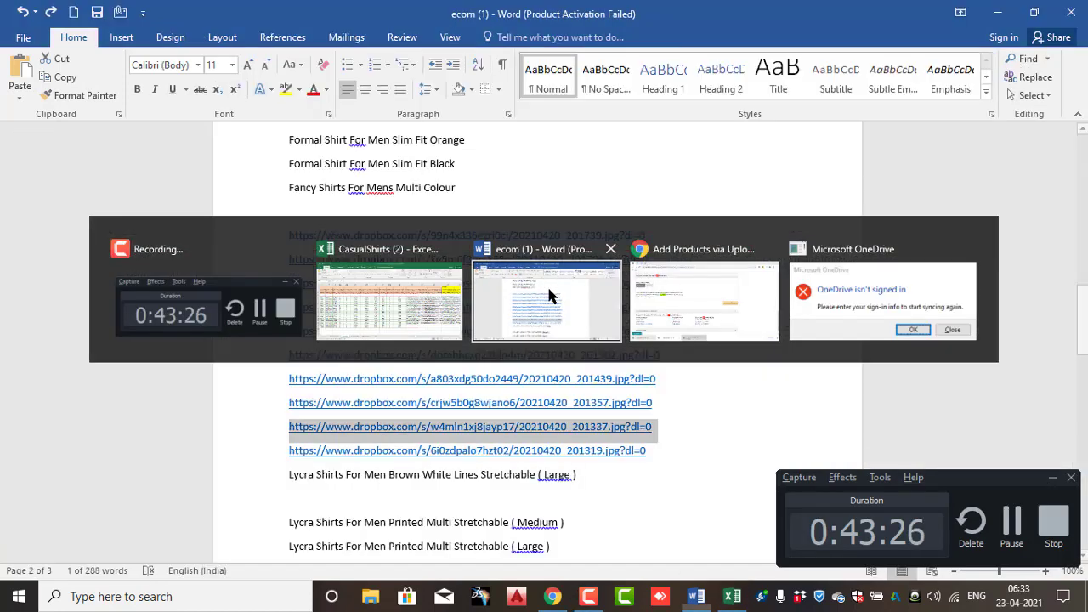
Select the last Word link, for 20210420_201319.jpg, and return to the CasualShirts spreadsheet
left_click(547, 287)
left_click(648, 451)
left_click_drag(623, 450, 293, 448)
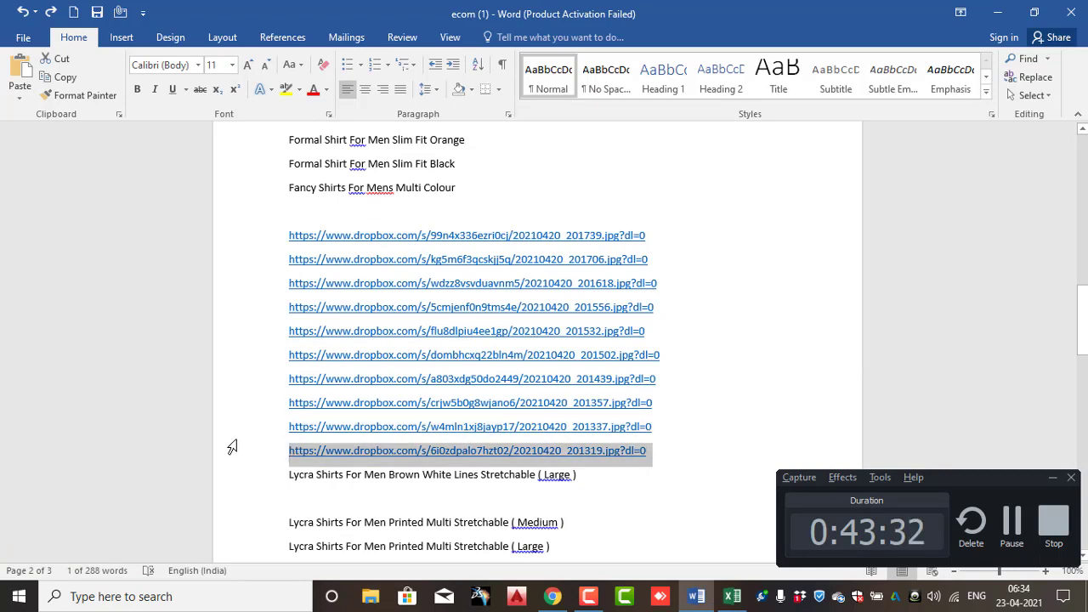
key("alt+Tab")
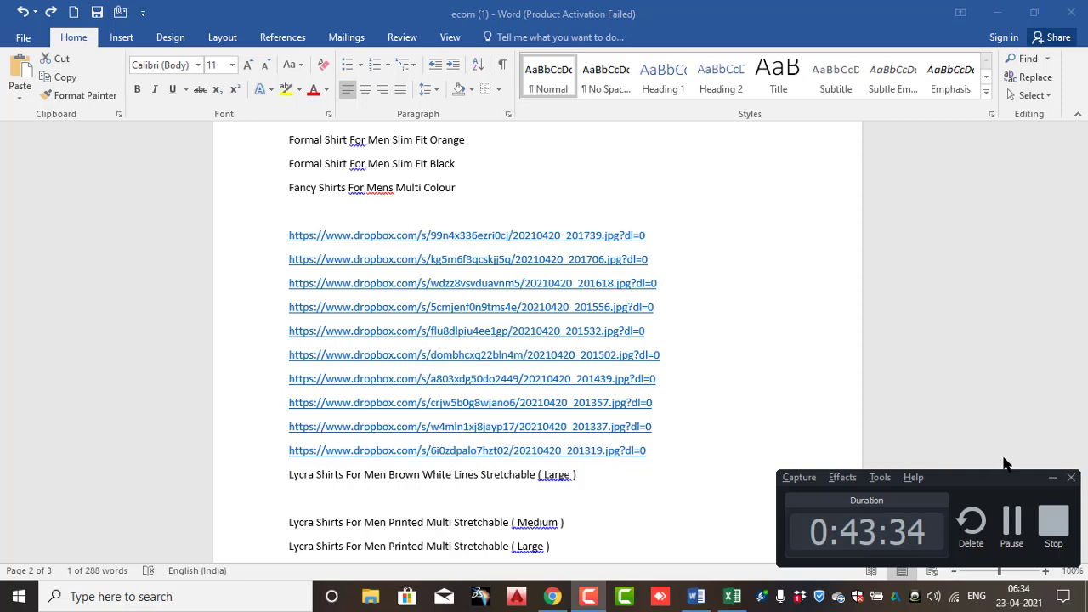
key("alt+Tab")
left_click(568, 297)
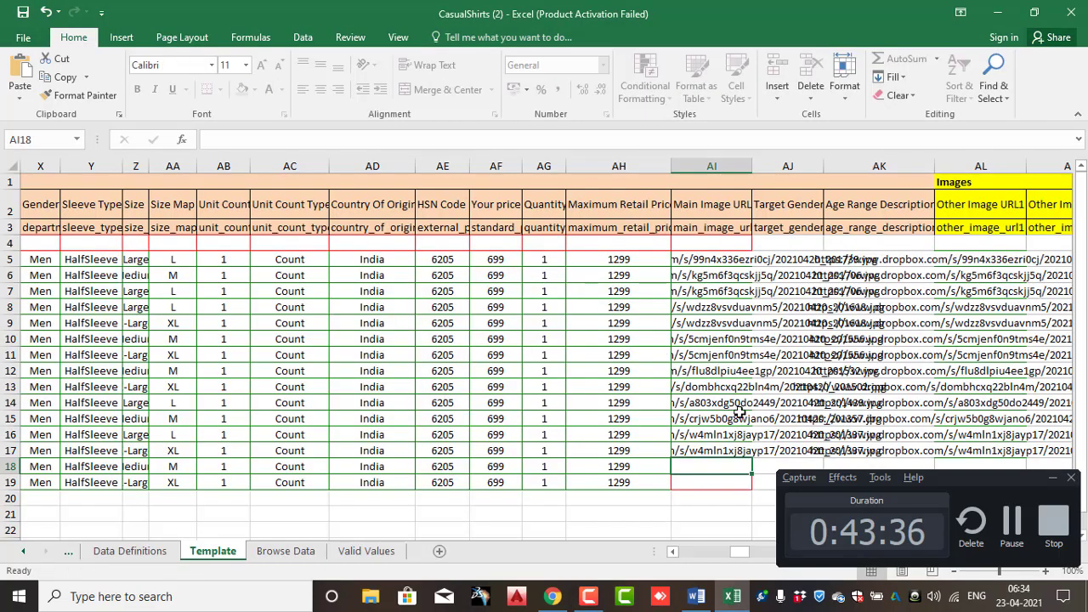
key("alt+Tab")
key("alt+Tab")
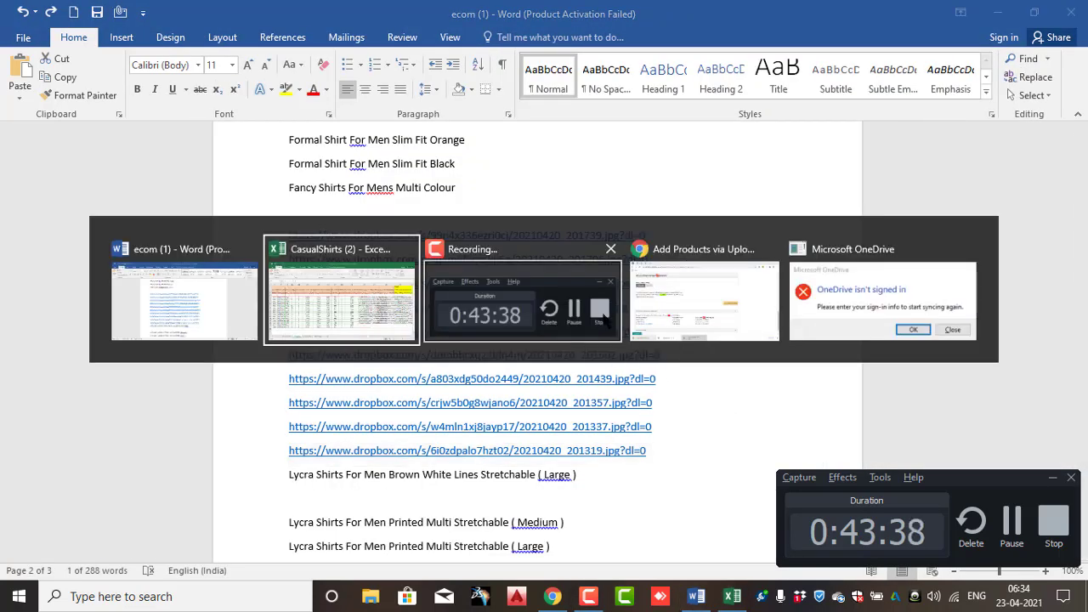
left_click(337, 271)
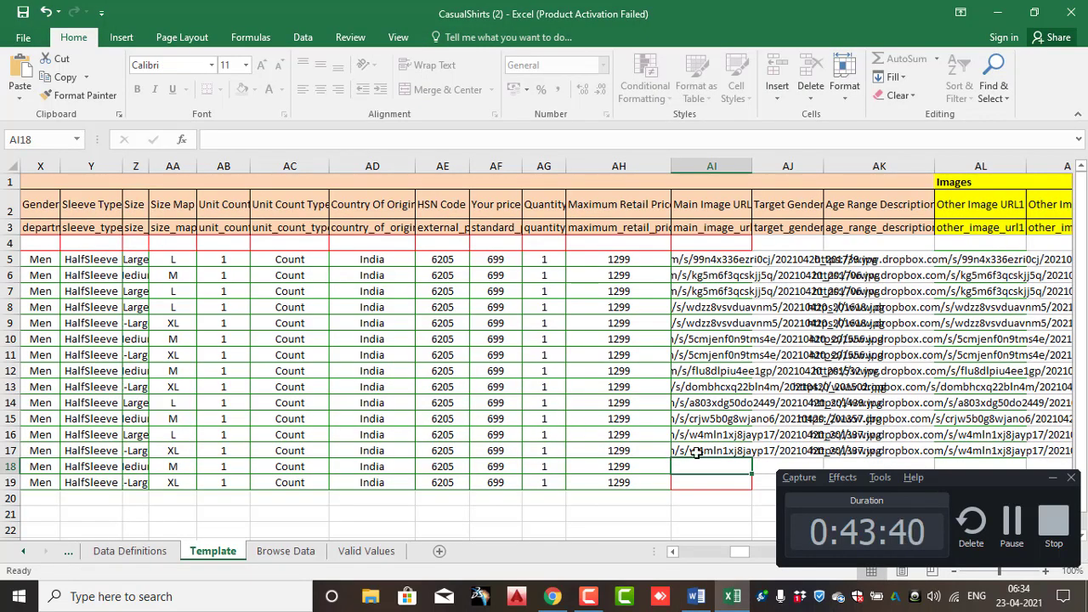
left_click(1050, 478)
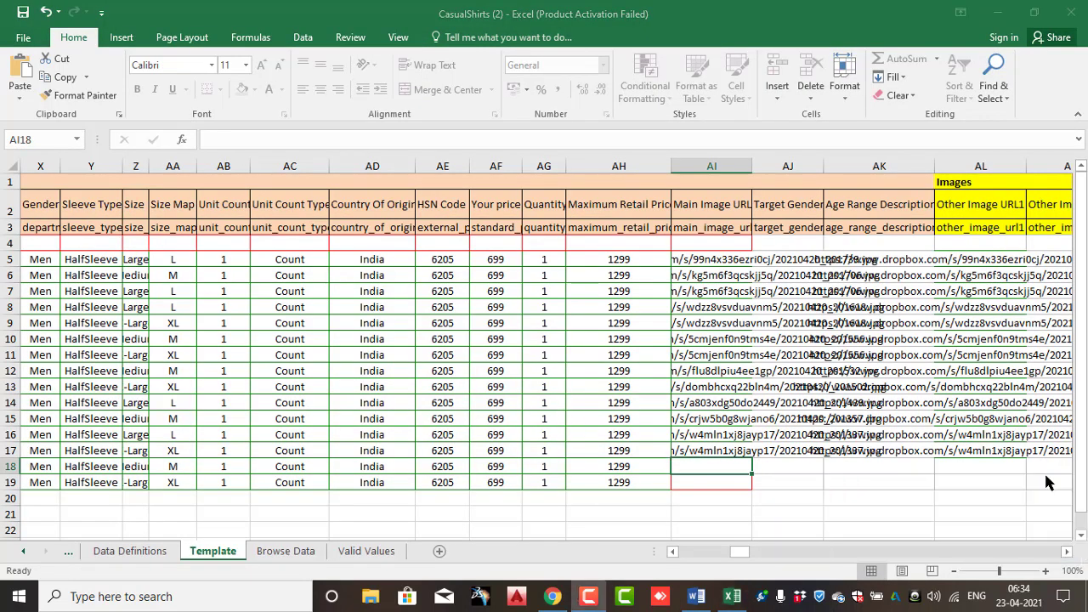
Paste the 201319.jpg link into AI18 minus ?dl=0, fill to AI19, and copy into AL18:AL19
left_click(355, 138)
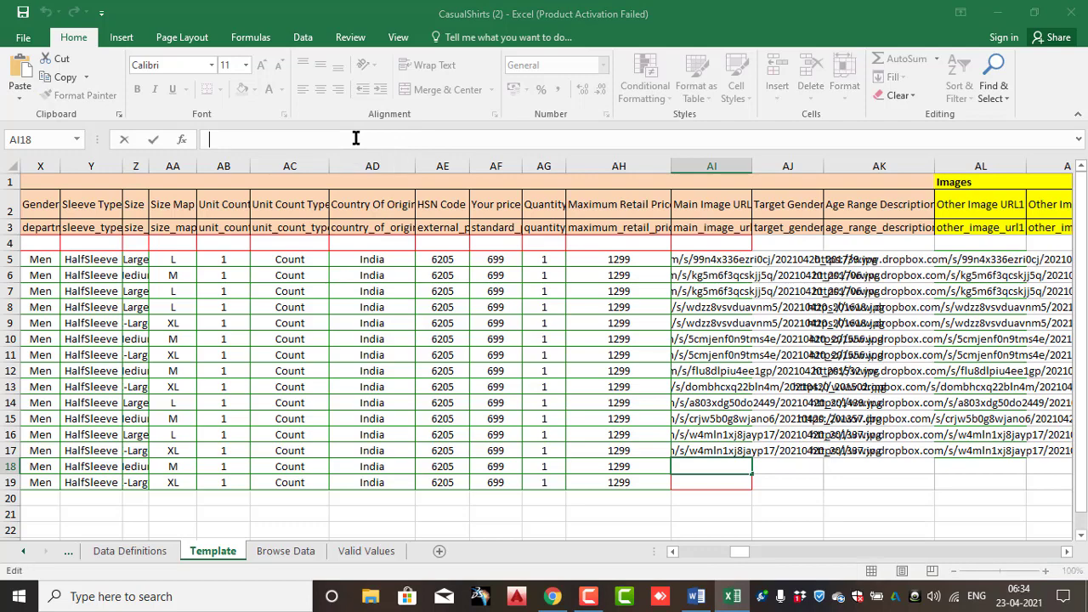
key("ctrl+v")
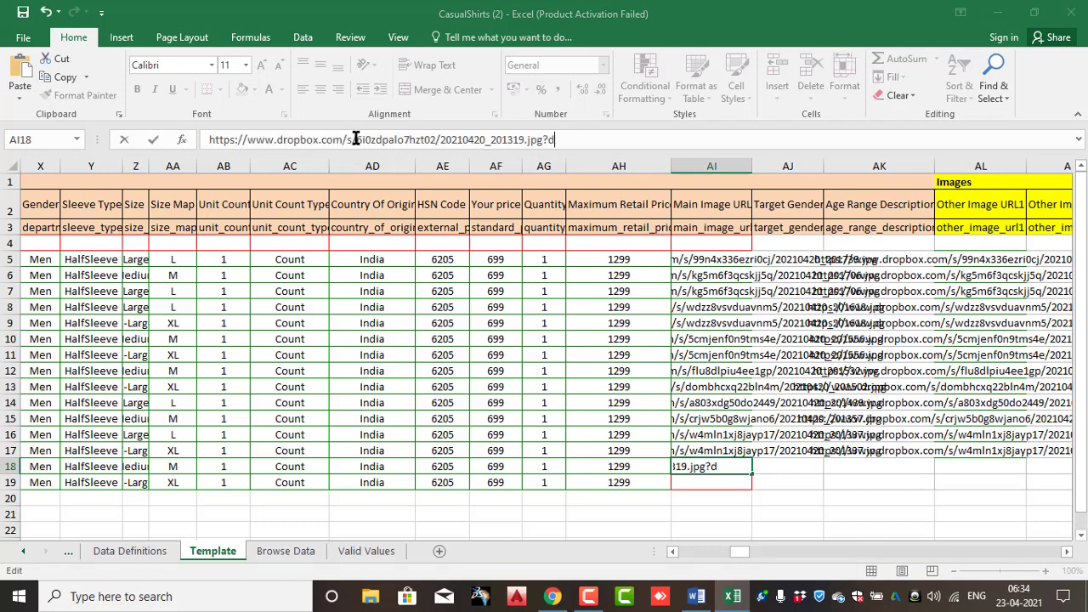
key("BackSpace")
key("BackSpace")
left_click(753, 473)
left_click_drag(753, 473, 775, 490)
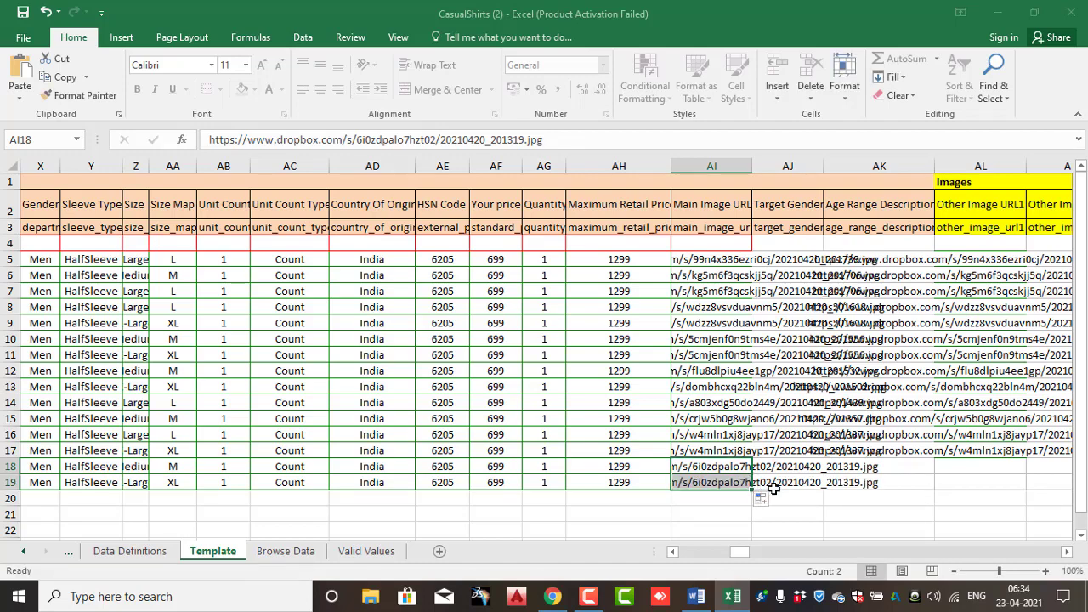
key("ctrl+c")
left_click(959, 467)
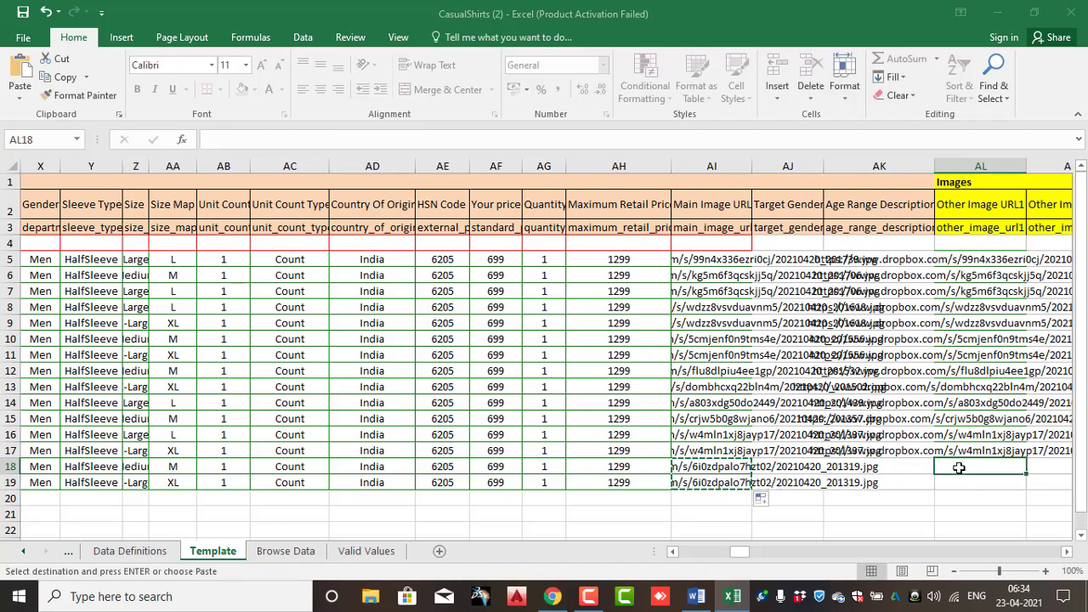
left_click_drag(959, 467, 959, 482)
key("ctrl+v")
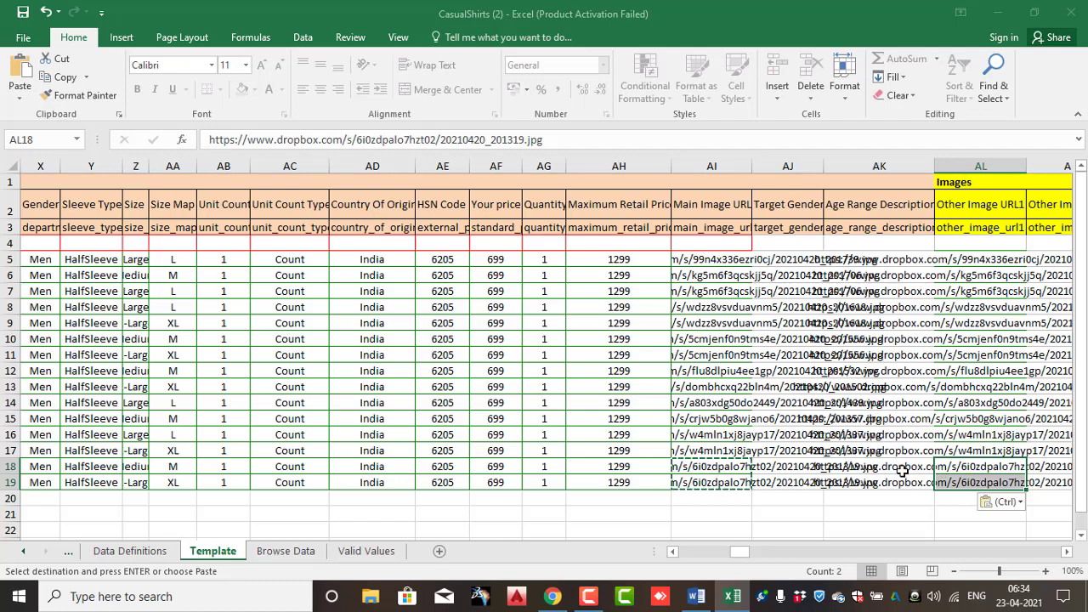
left_click(903, 469)
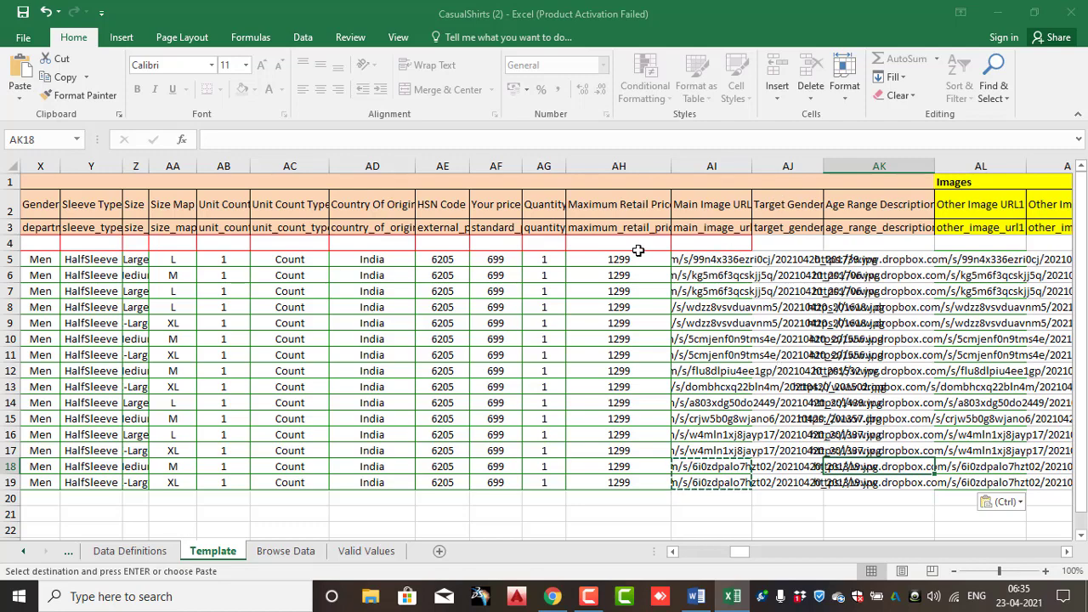
Set Target Gender in AJ4 to Male and fill it down to AJ19
left_click(897, 246)
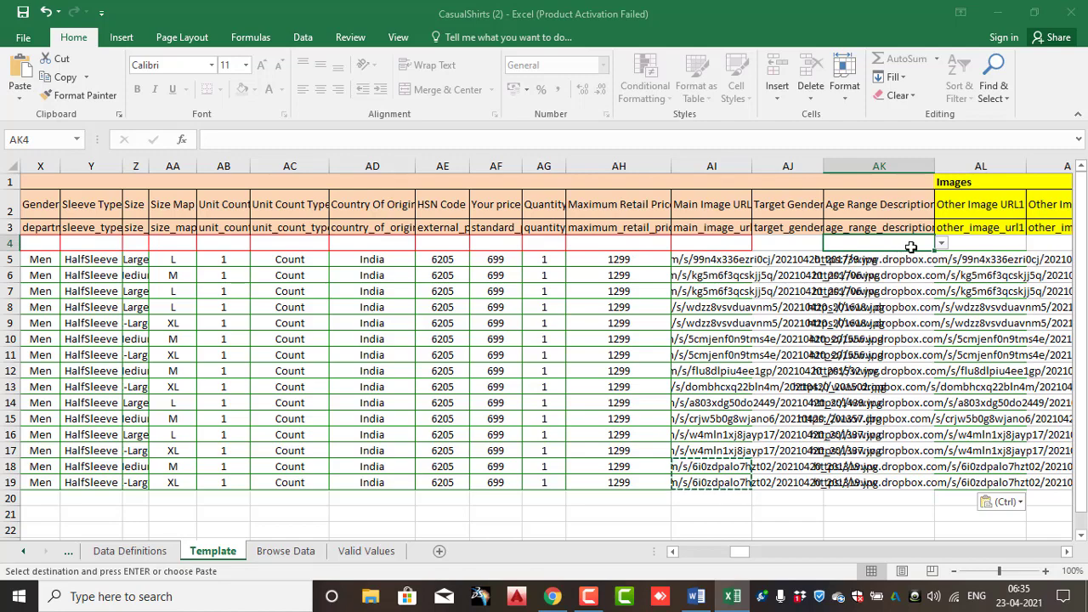
left_click(803, 244)
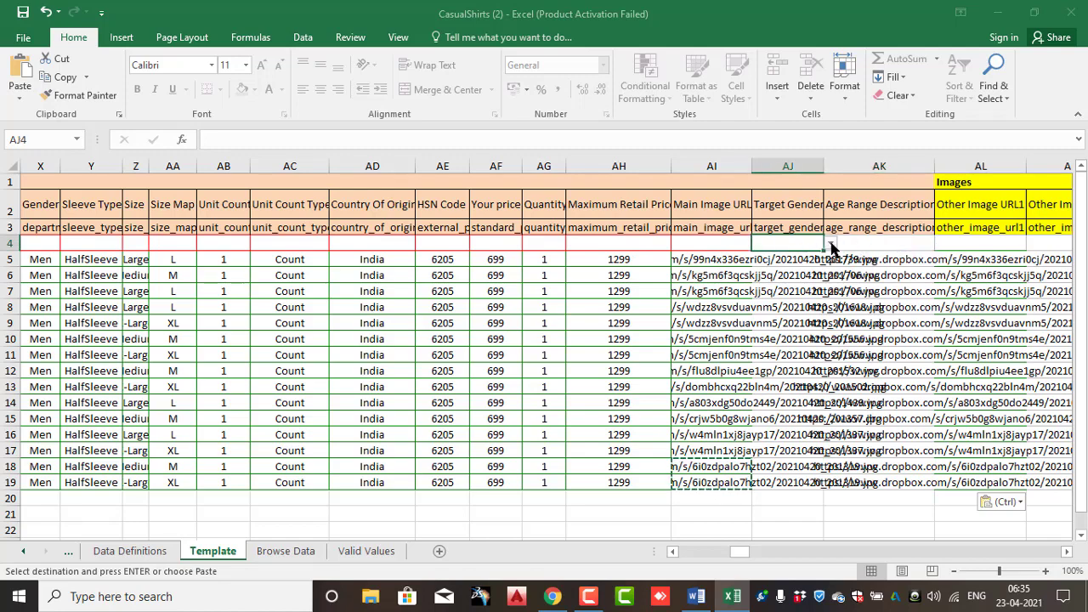
left_click(830, 244)
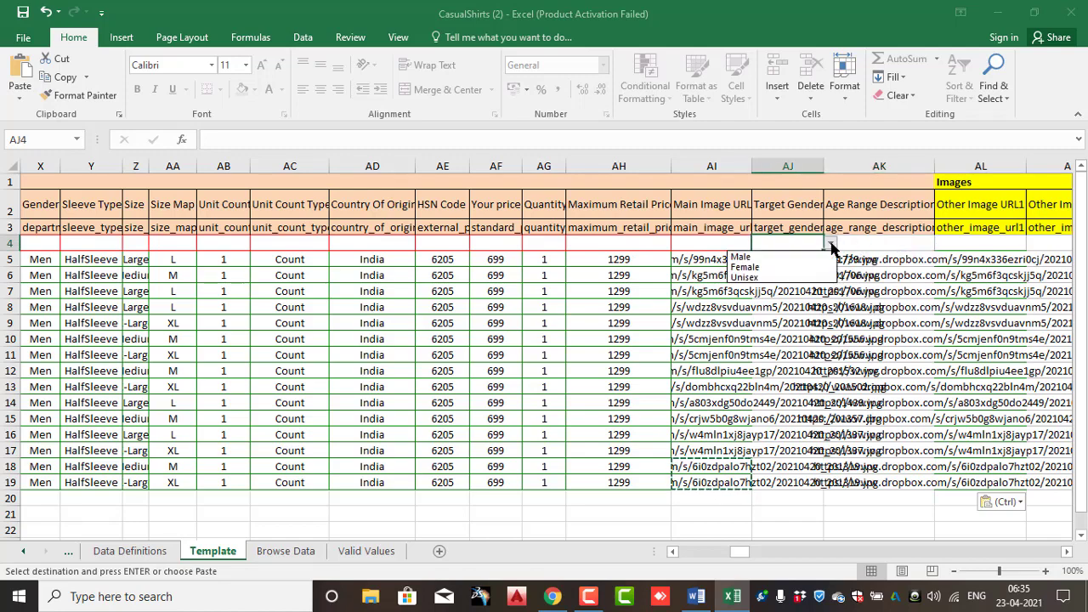
left_click(788, 259)
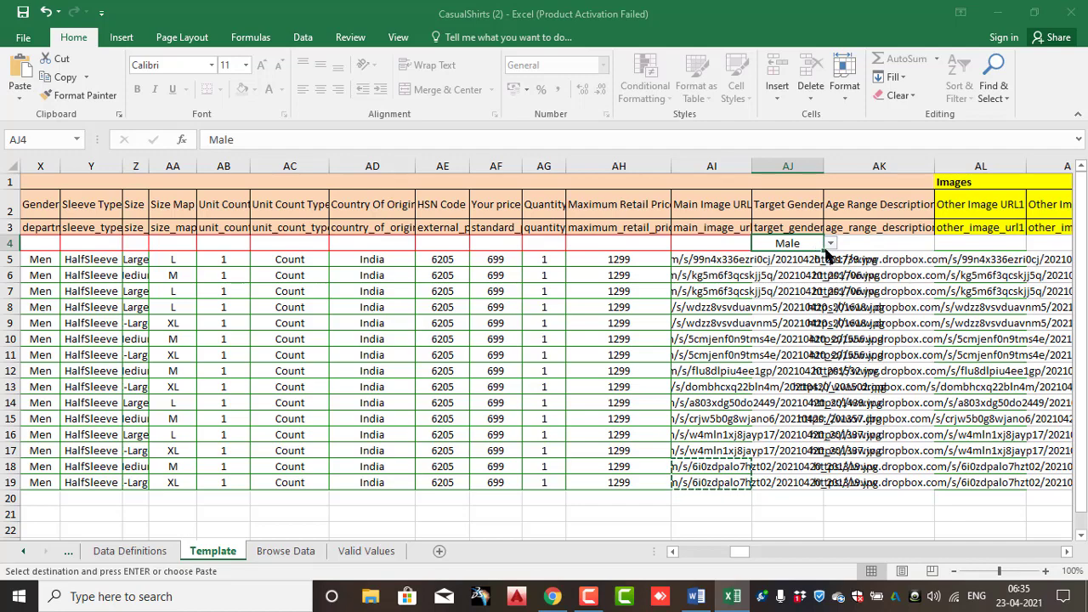
left_click_drag(823, 252, 803, 492)
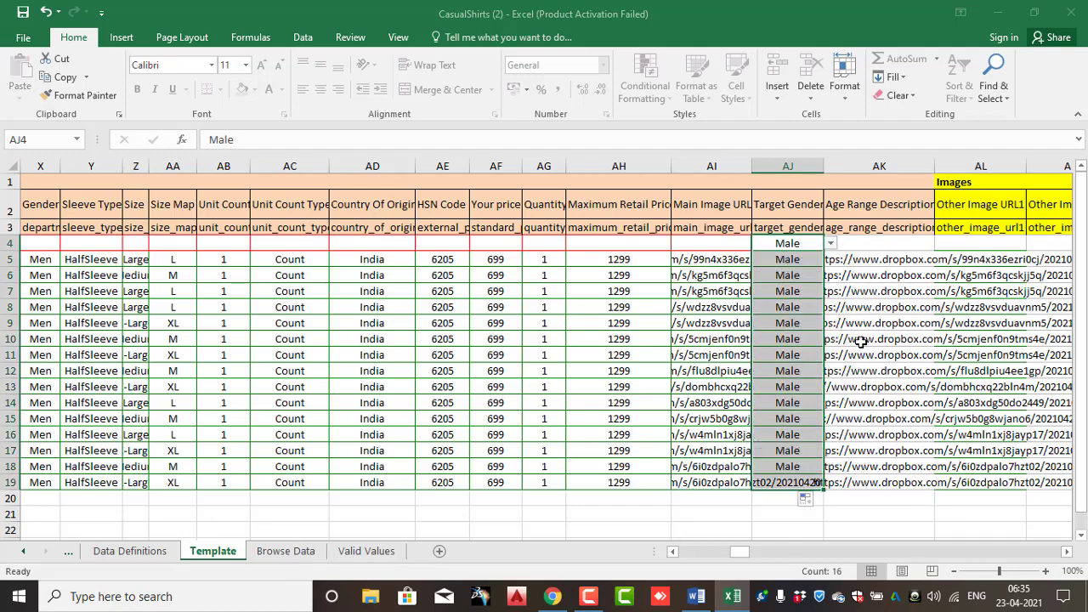
Set Age Range Description in AK4 to Adult and fill it down to AK19
left_click(878, 245)
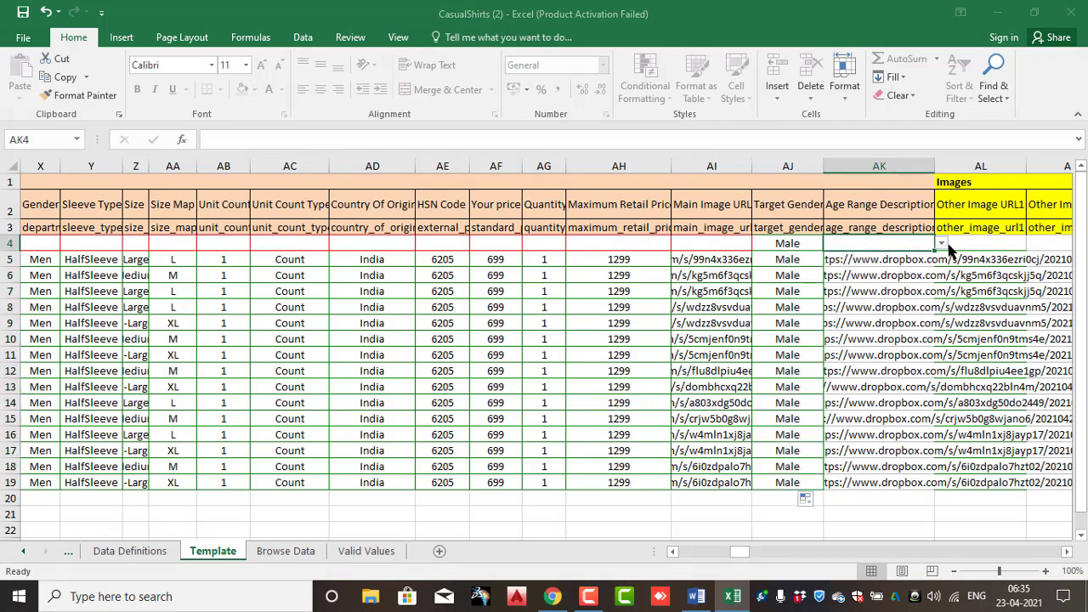
left_click(943, 246)
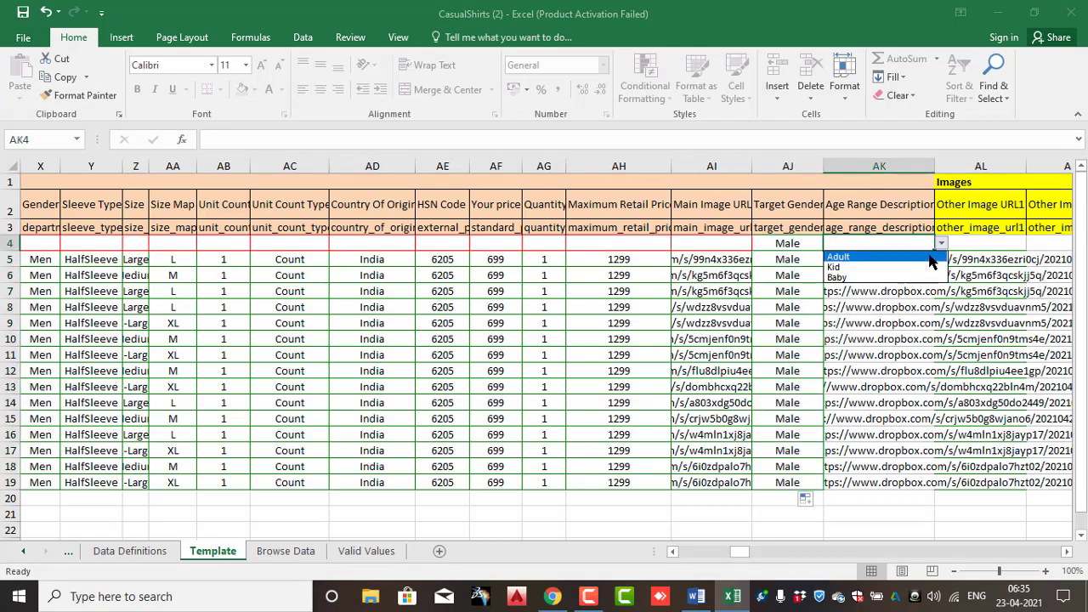
left_click(931, 253)
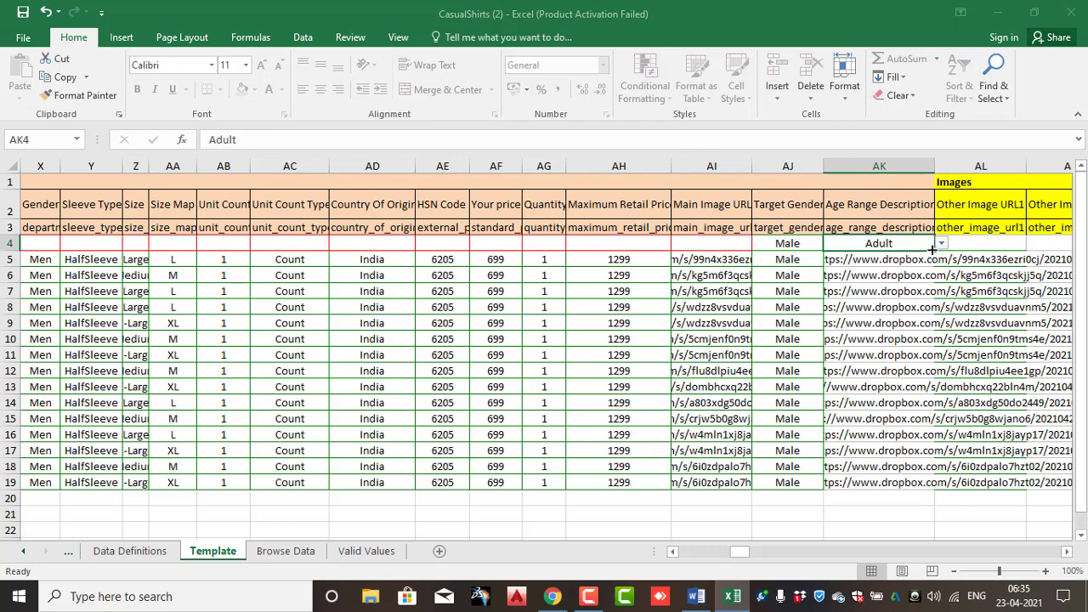
left_click_drag(931, 250, 930, 483)
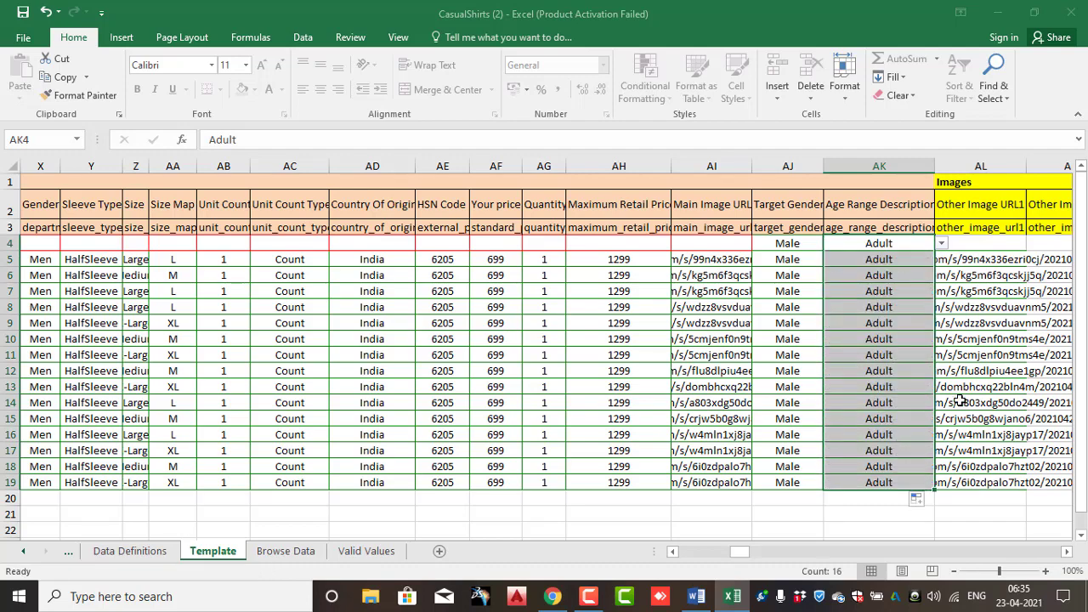
left_click(984, 243)
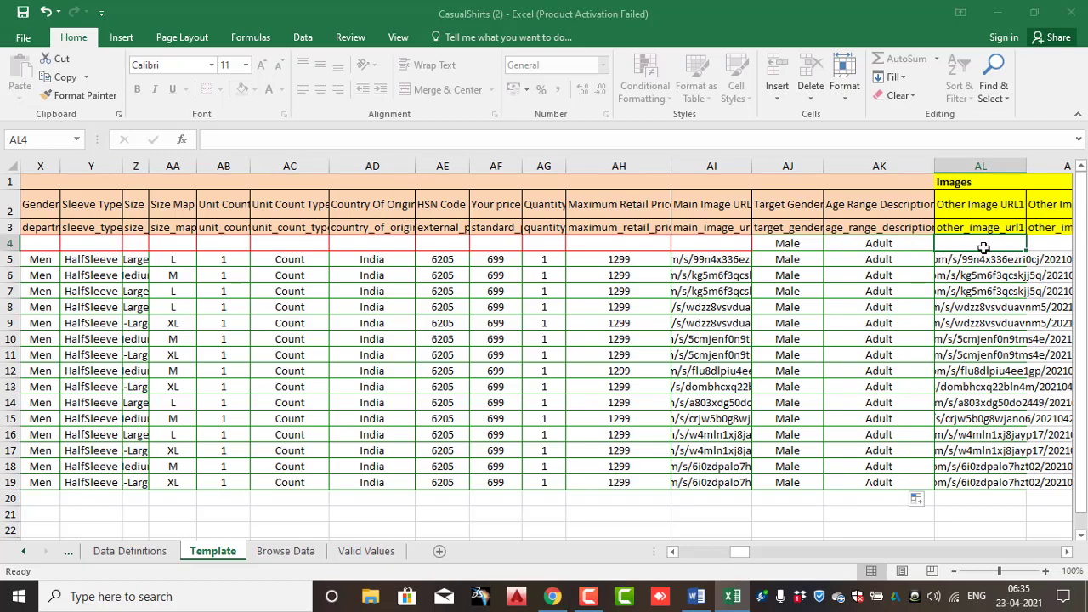
Set the Parentage cell AV4 to Parent
key("Right")
key("Right")
key("Right")
key("Right")
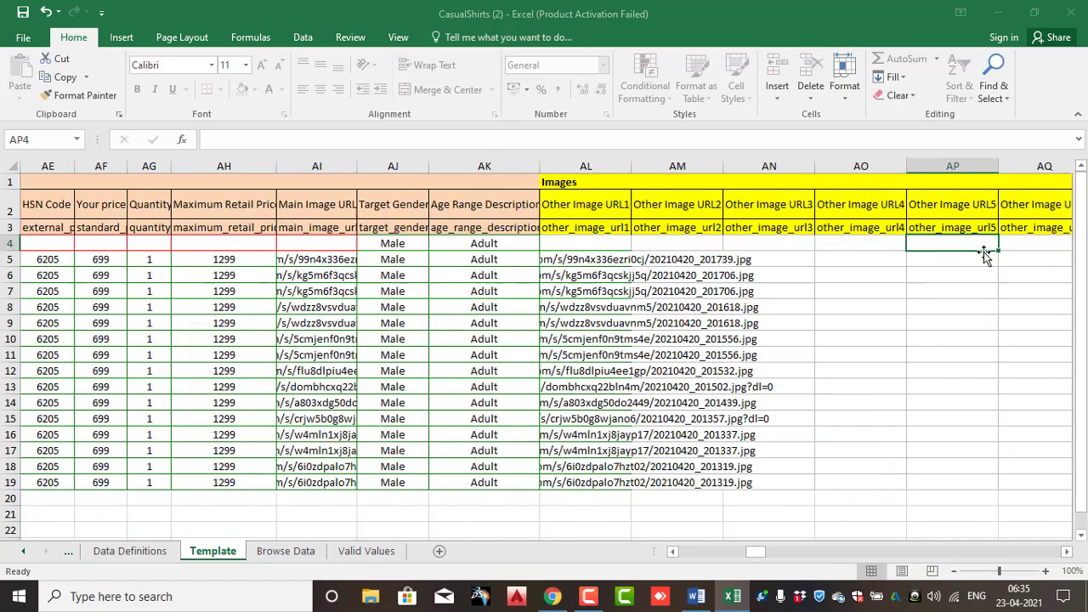
key("Right")
key("Right")
key("Right")
key("Right")
key("Right")
key("Right")
key("Right")
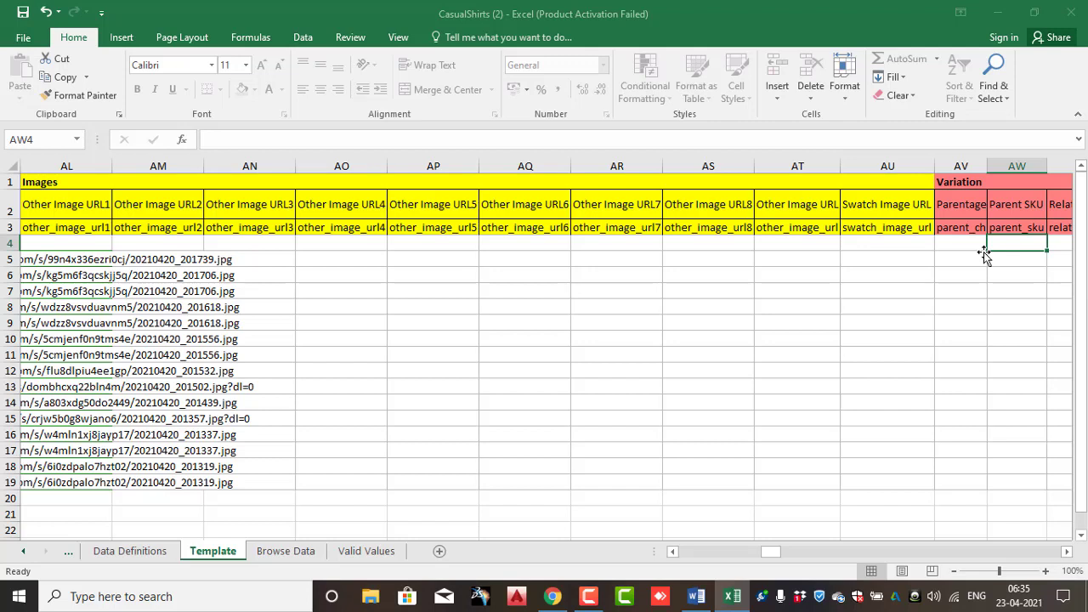
key("Left")
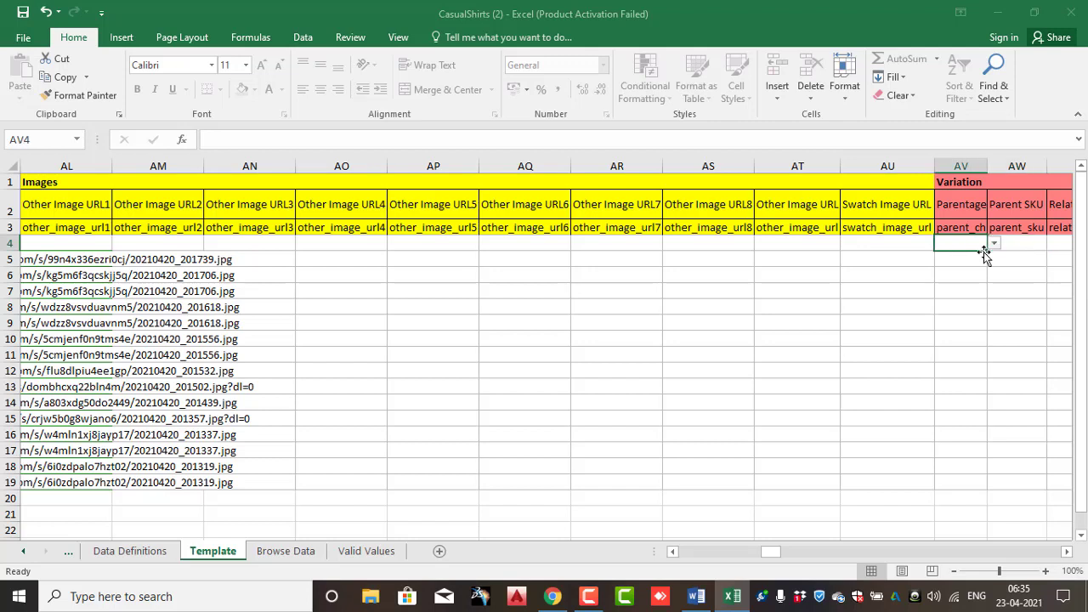
left_click(992, 244)
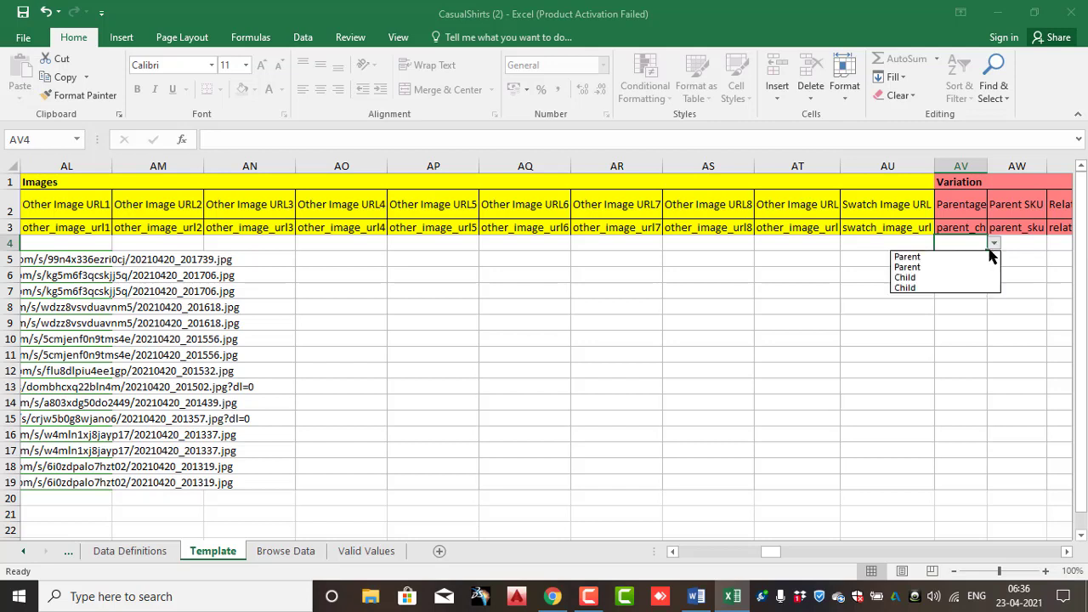
left_click(988, 256)
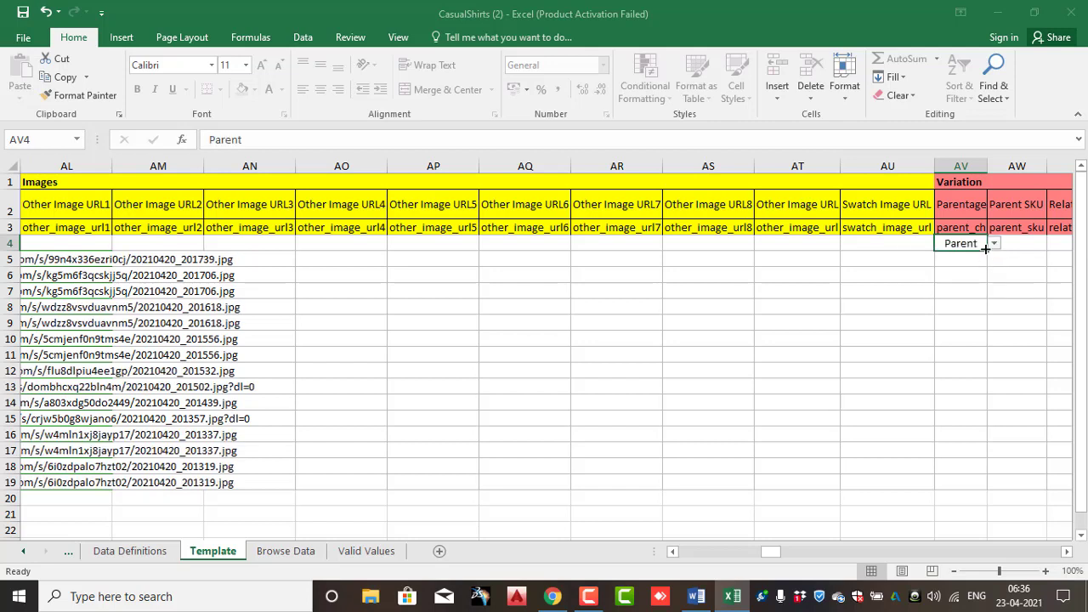
Fill Parent down the Parentage column, then undo it so only AV4 keeps Parent
left_click_drag(986, 249, 970, 472)
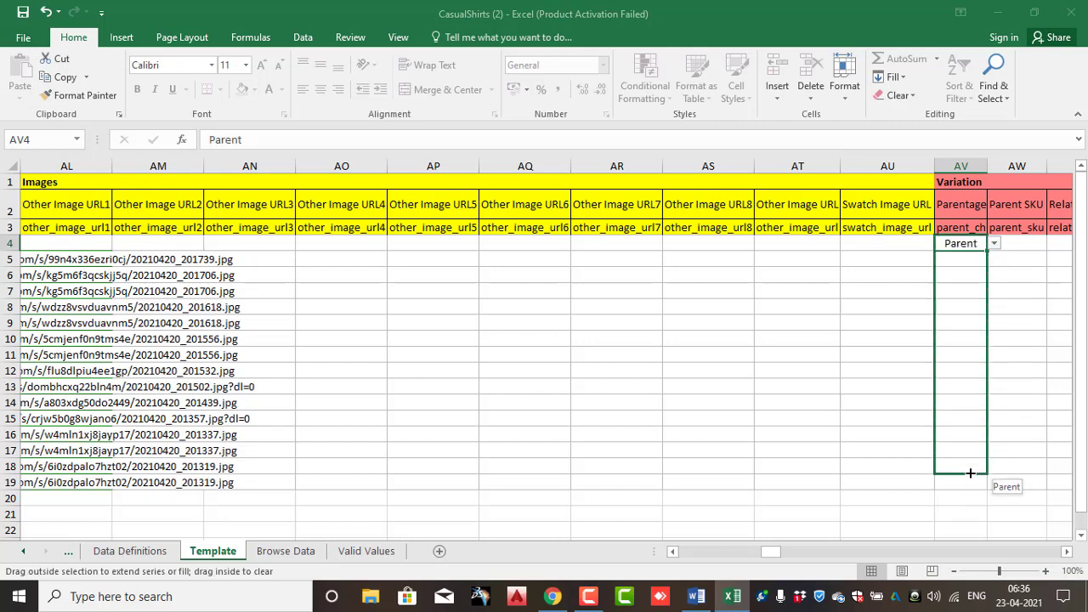
left_click_drag(970, 473, 970, 473)
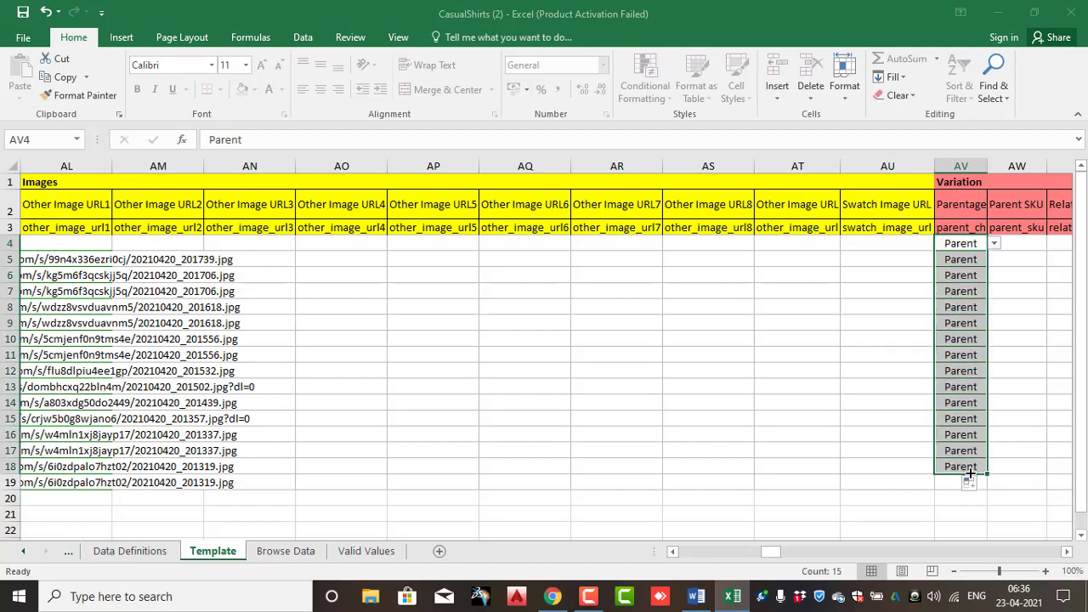
left_click_drag(984, 475, 994, 478)
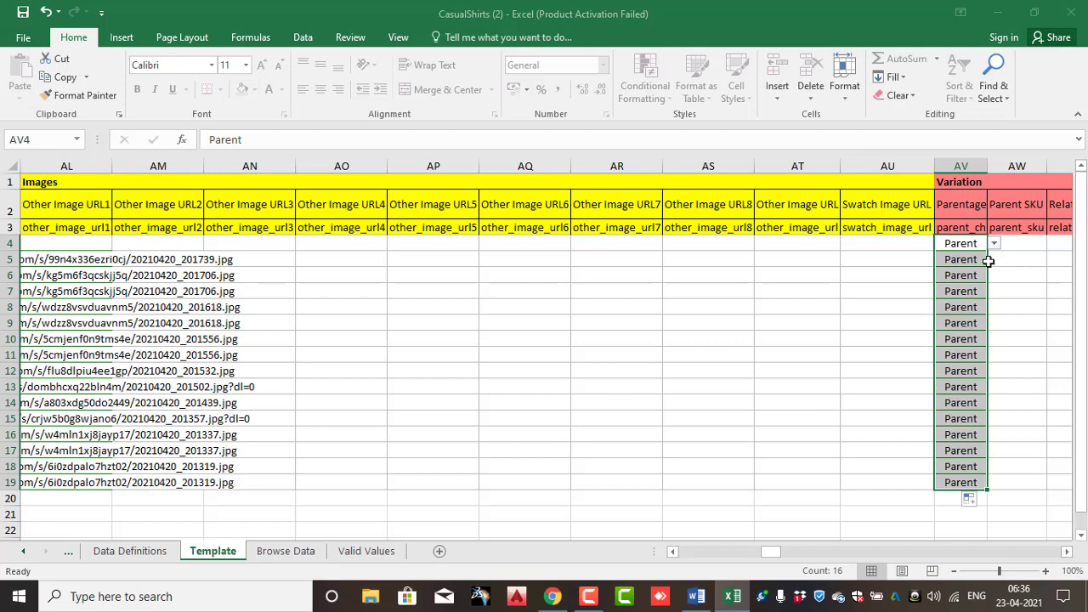
key("ctrl+z")
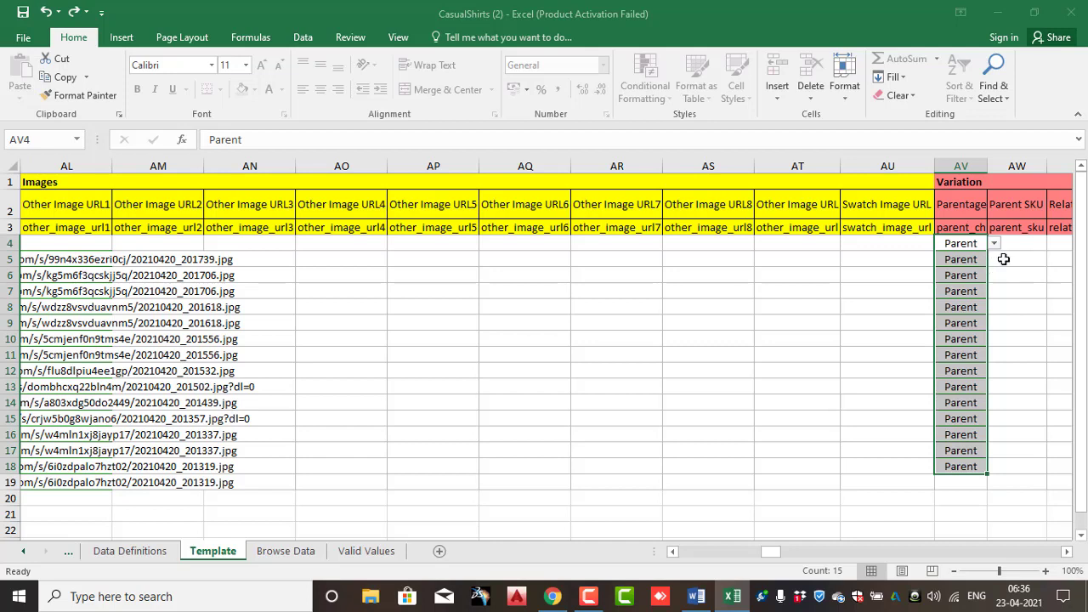
key("ctrl+z")
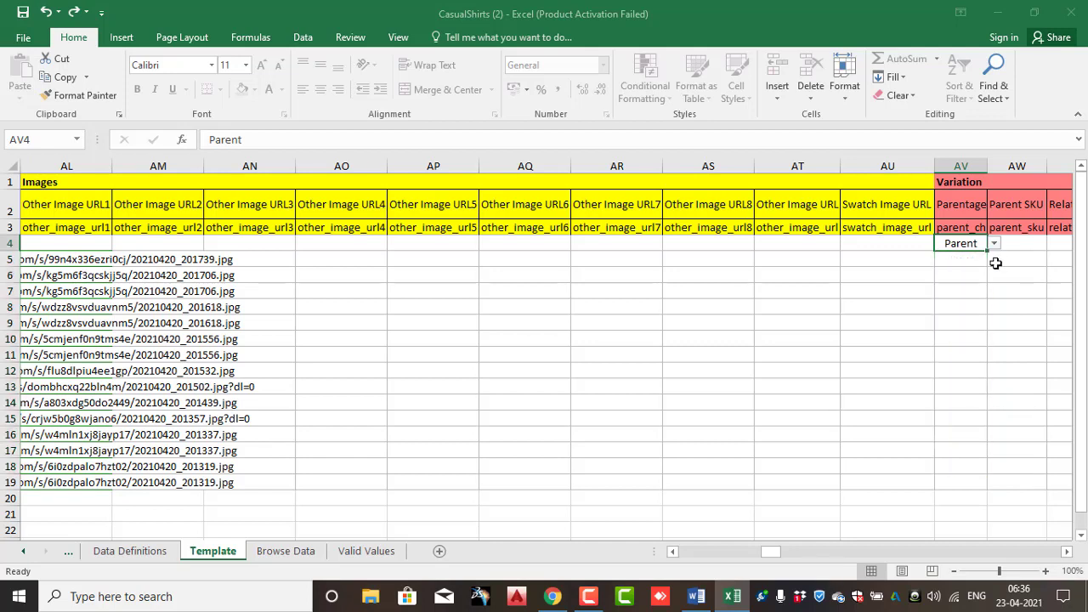
Set AV5 to Child and fill Child down to AV19
left_click(963, 262)
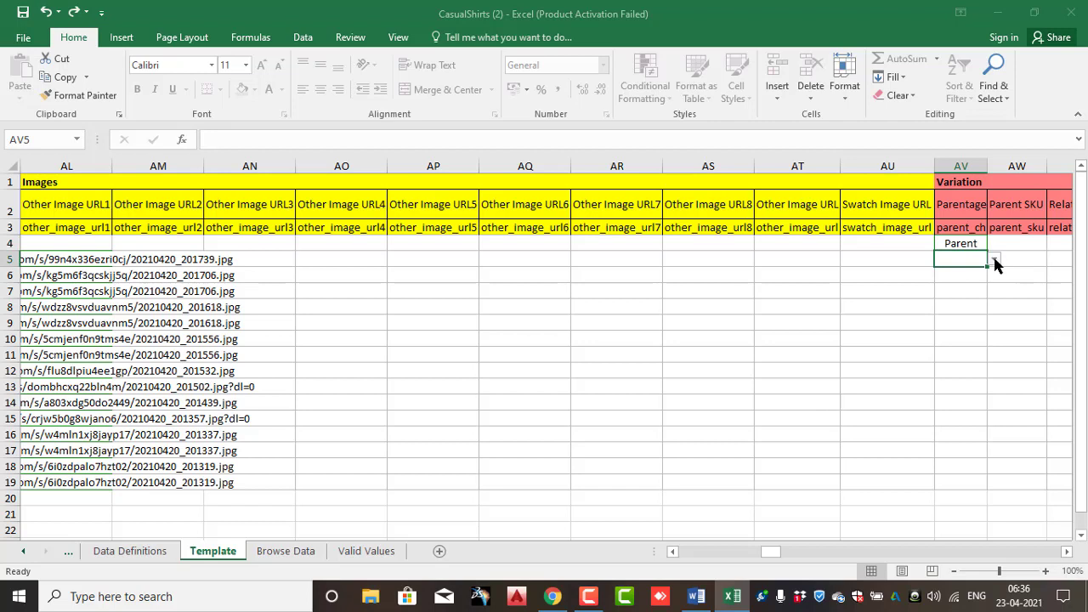
left_click(993, 258)
key("Escape")
left_click(993, 258)
left_click(969, 283)
left_click_drag(986, 266, 989, 473)
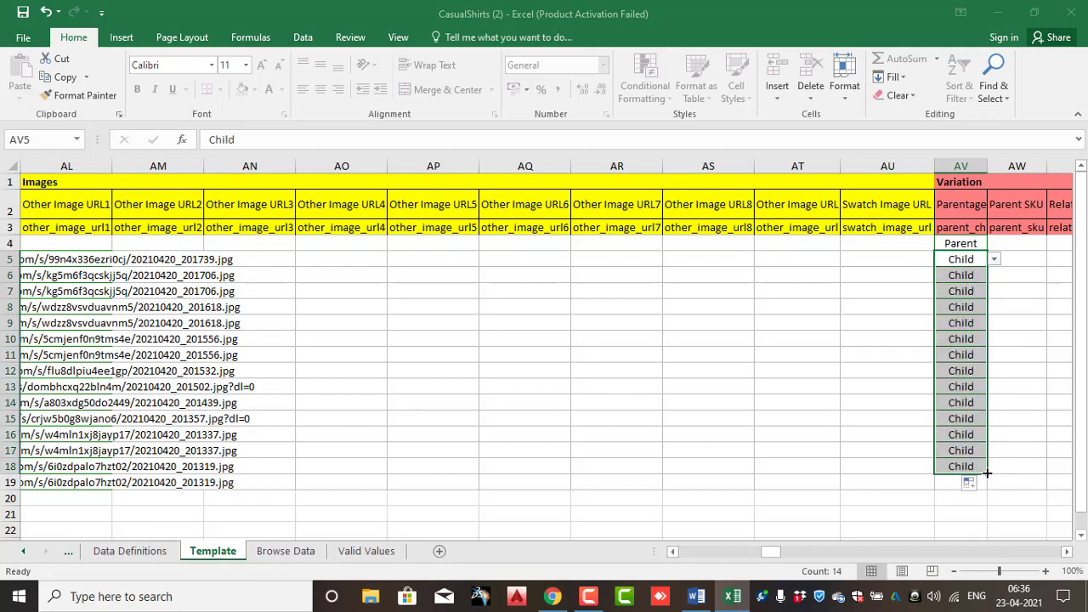
left_click_drag(987, 473, 987, 486)
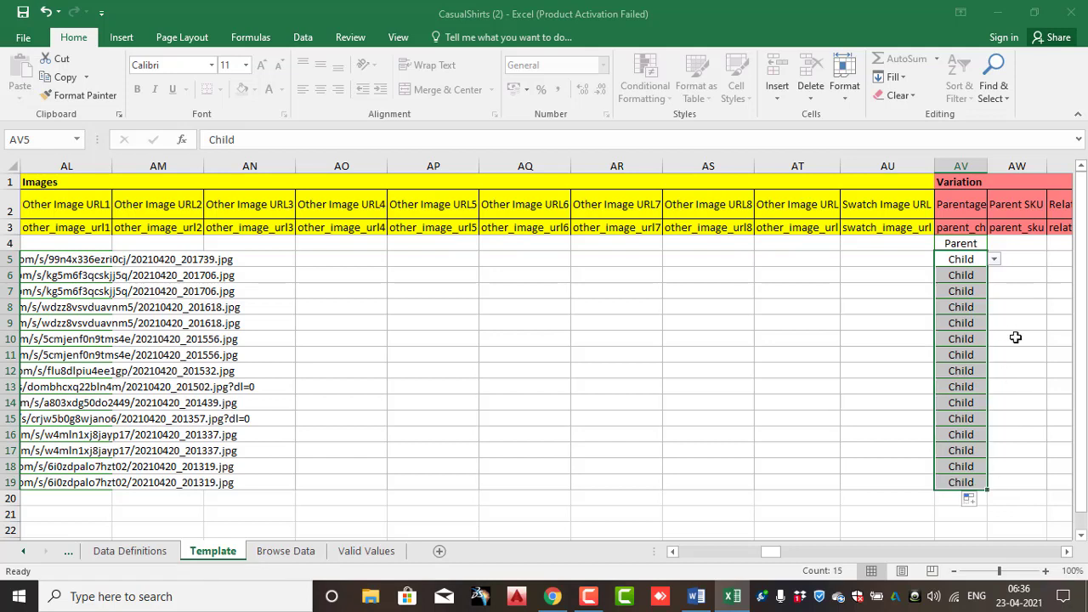
left_click(1015, 260)
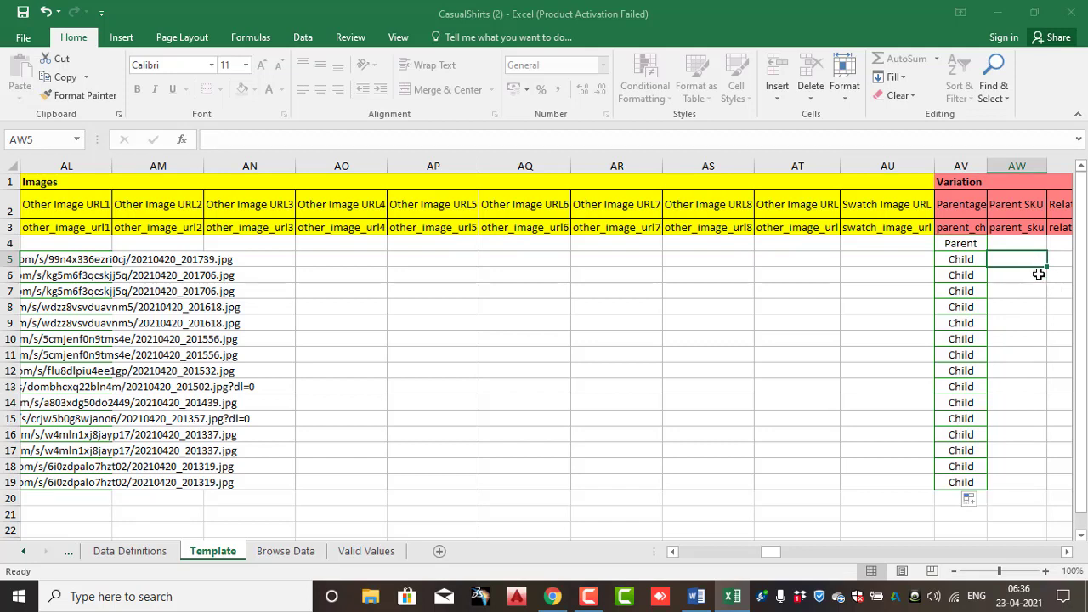
Copy the seller SKU value Lycra from cell B4
key("Left")
key("Left")
key("Left")
key("Left")
key("Left")
key("Left")
key("Left")
key("Left")
key("Left")
key("Left")
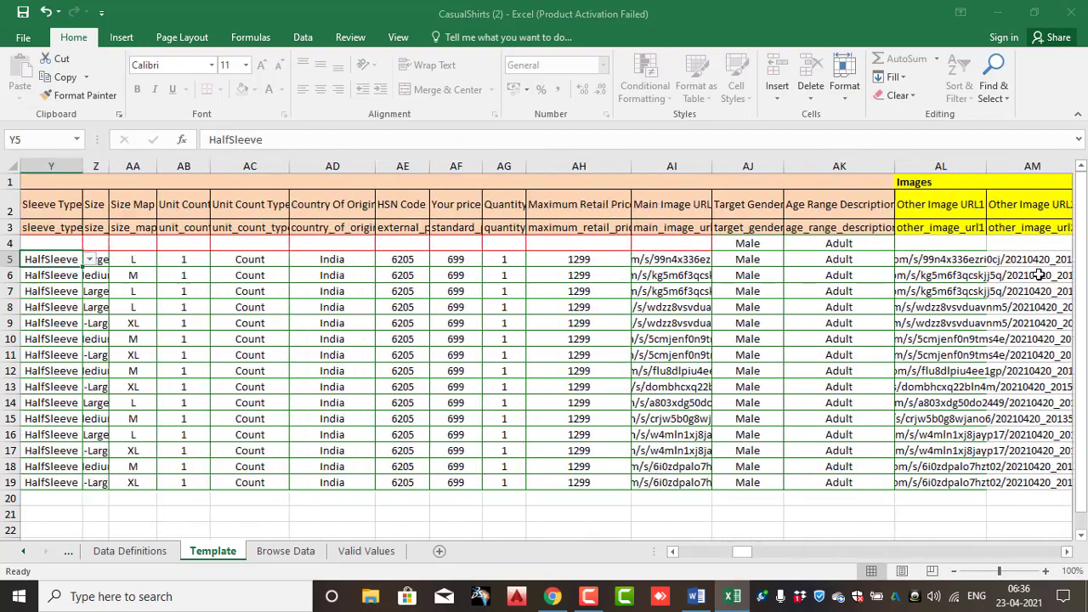
key("Left")
key("Left")
key("Left")
key("Left")
key("Left")
key("Left")
key("Left")
key("Left")
key("Left")
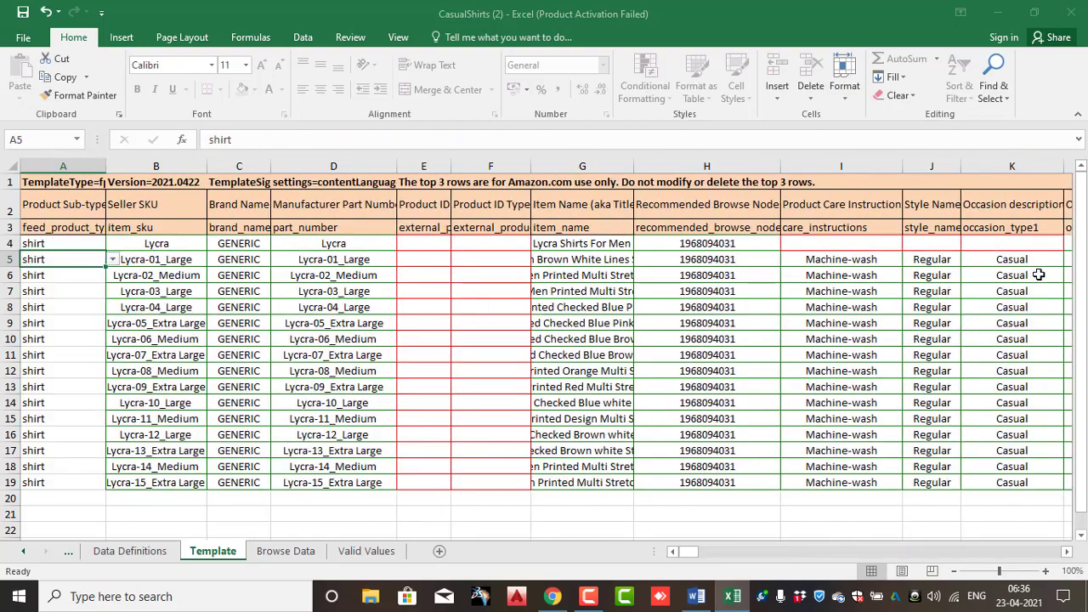
left_click(196, 244)
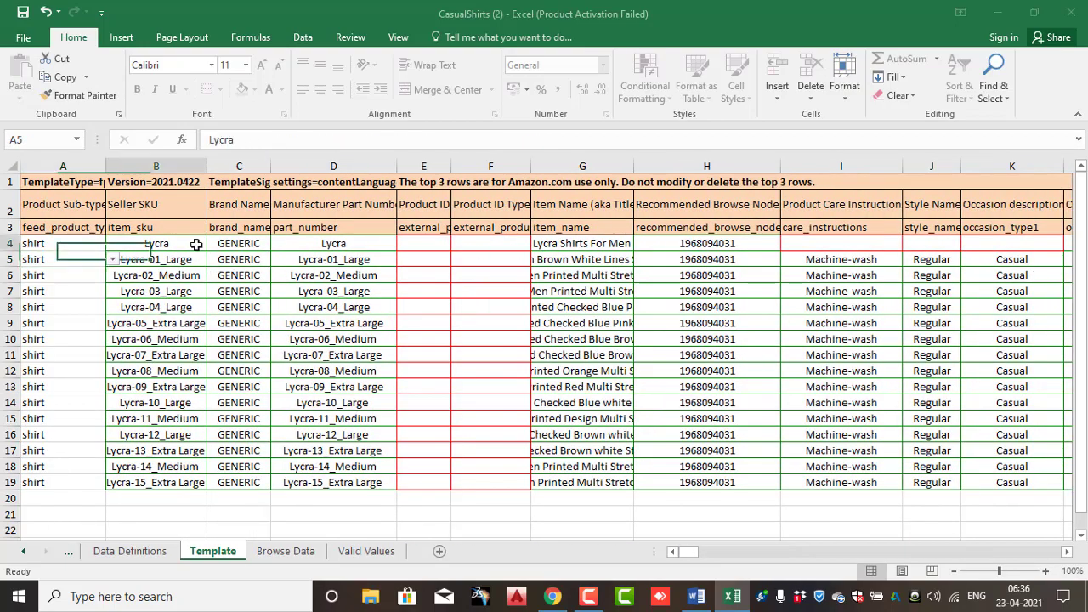
double_click(218, 138)
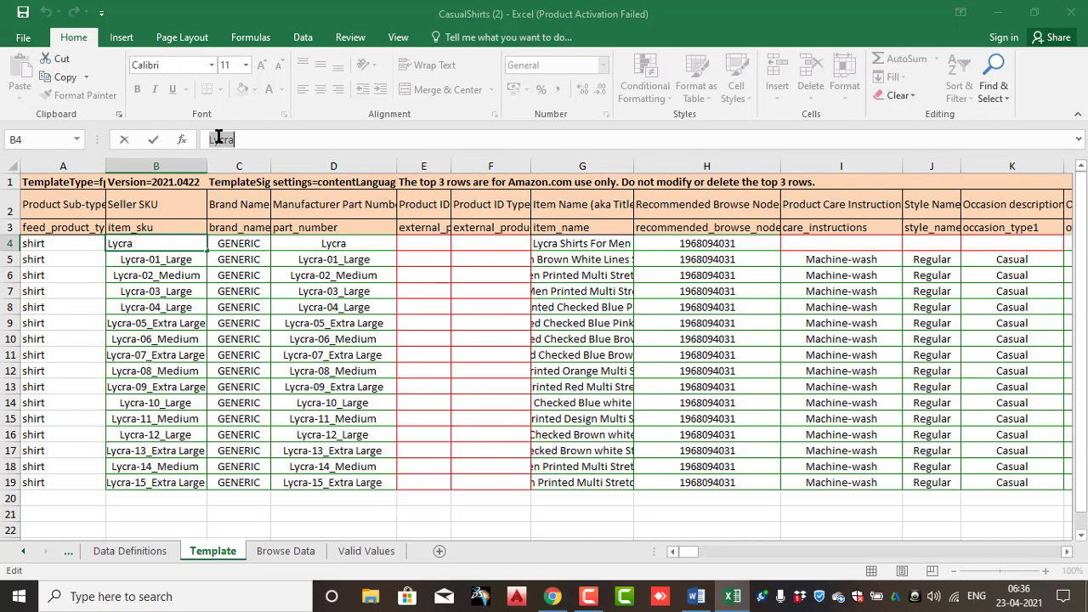
key("ctrl+c")
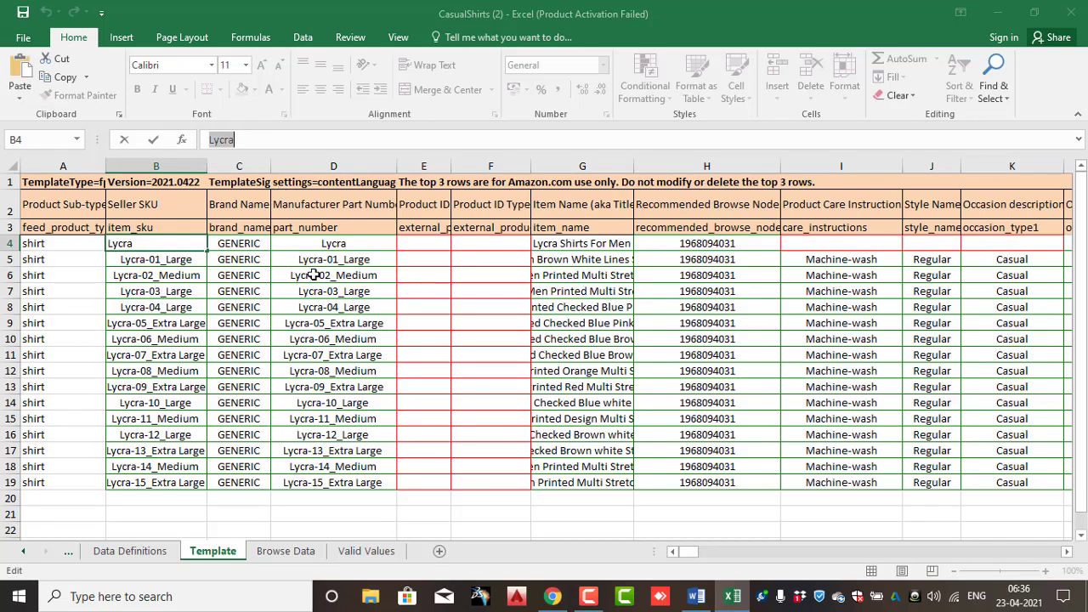
left_click(316, 260)
Enter Lycra as the Parent SKU in AW5 and fill it down to AW19
key("Right")
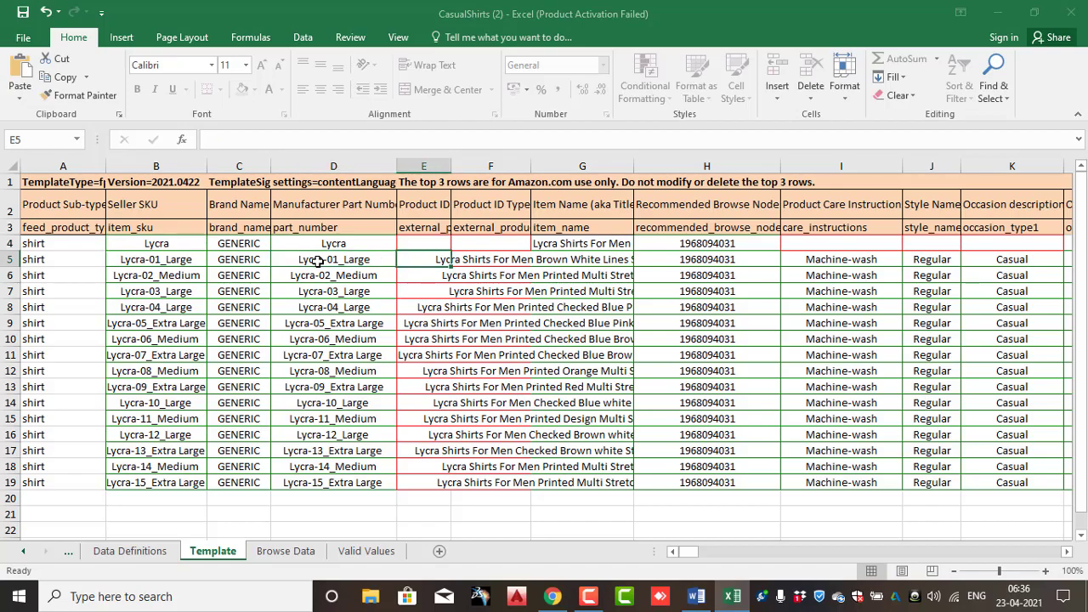
key("Right")
key("Right")
key("Right")
key("Right")
key("Right")
key("Right")
key("Right")
key("Right")
key("Right")
key("Right")
key("Right")
key("Right")
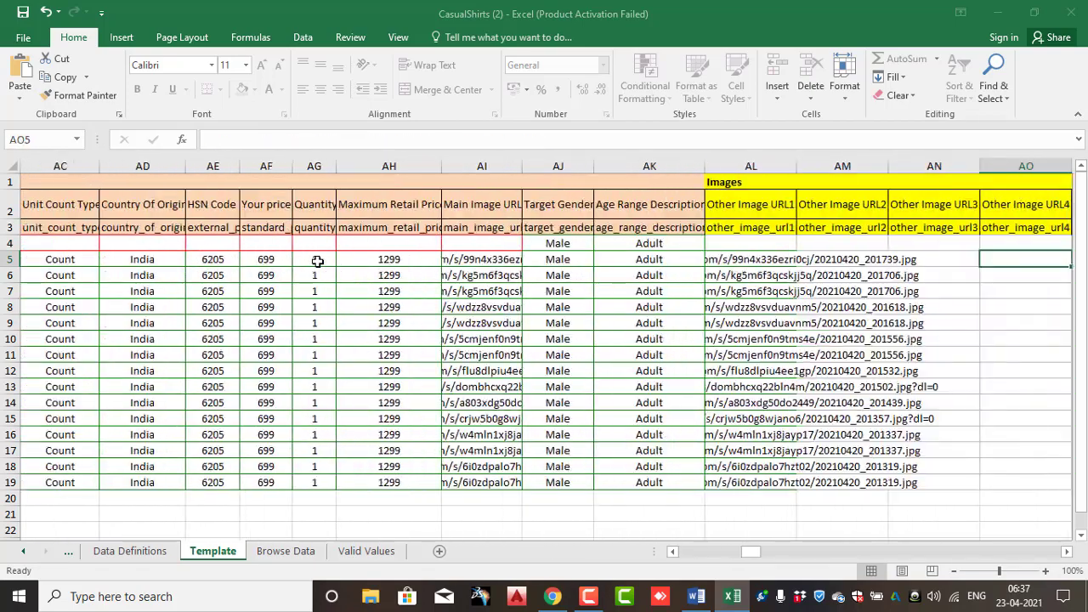
key("Right")
key("Right")
key("Right")
key("Right")
key("Right")
key("Right")
key("Right")
key("Right")
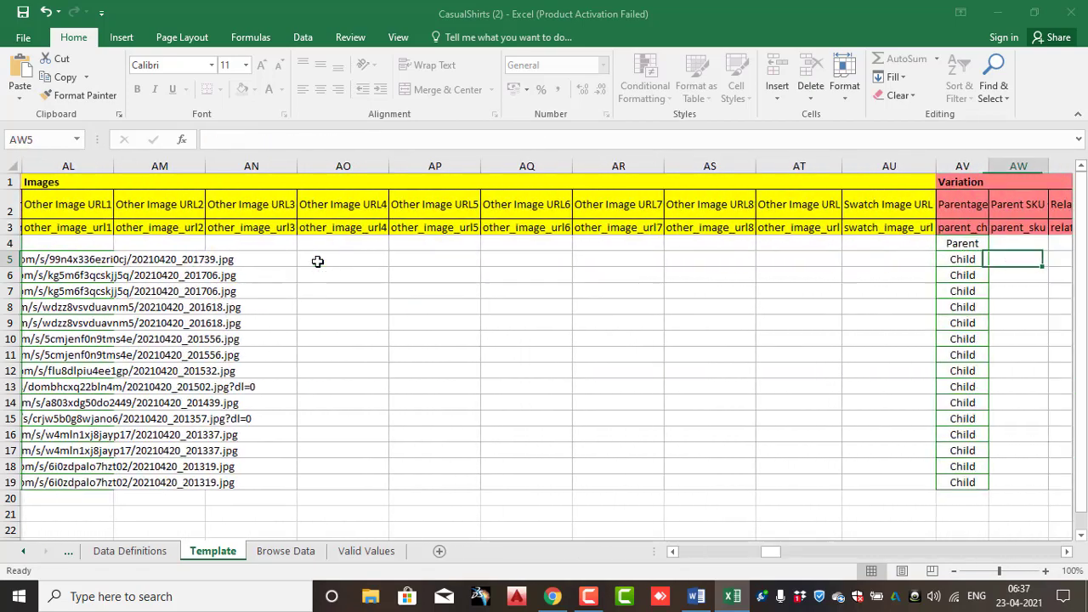
key("Right")
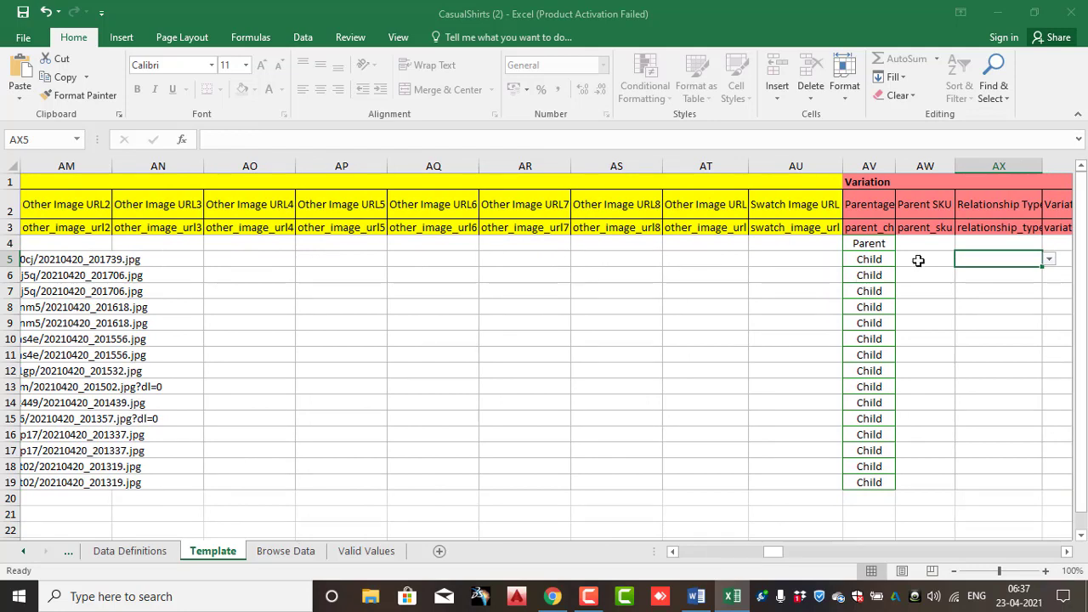
left_click(919, 262)
left_click(467, 140)
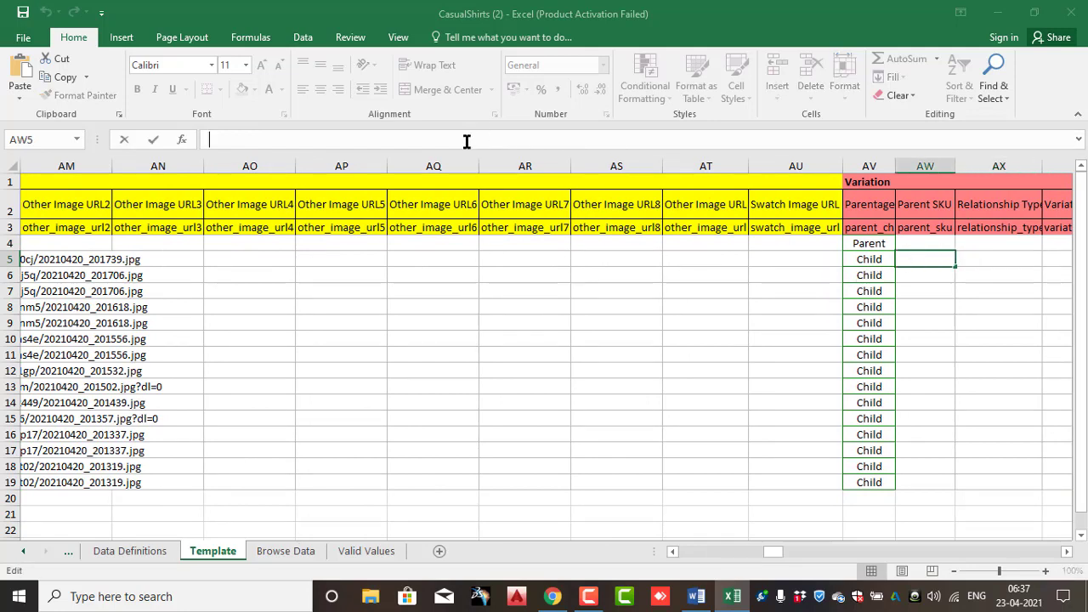
type("Lycra")
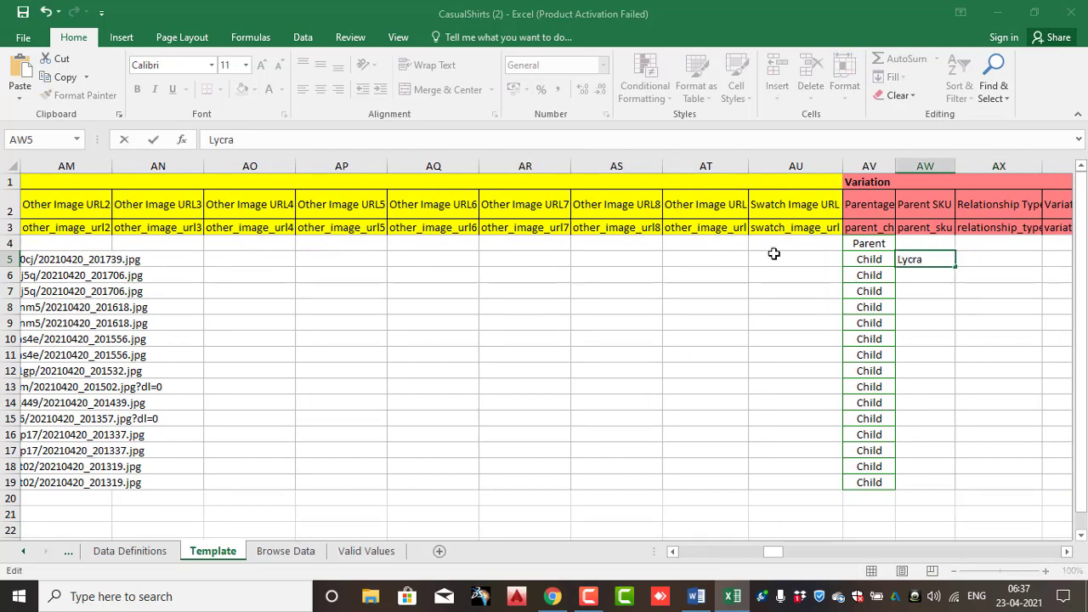
left_click(953, 261)
left_click_drag(954, 267, 953, 486)
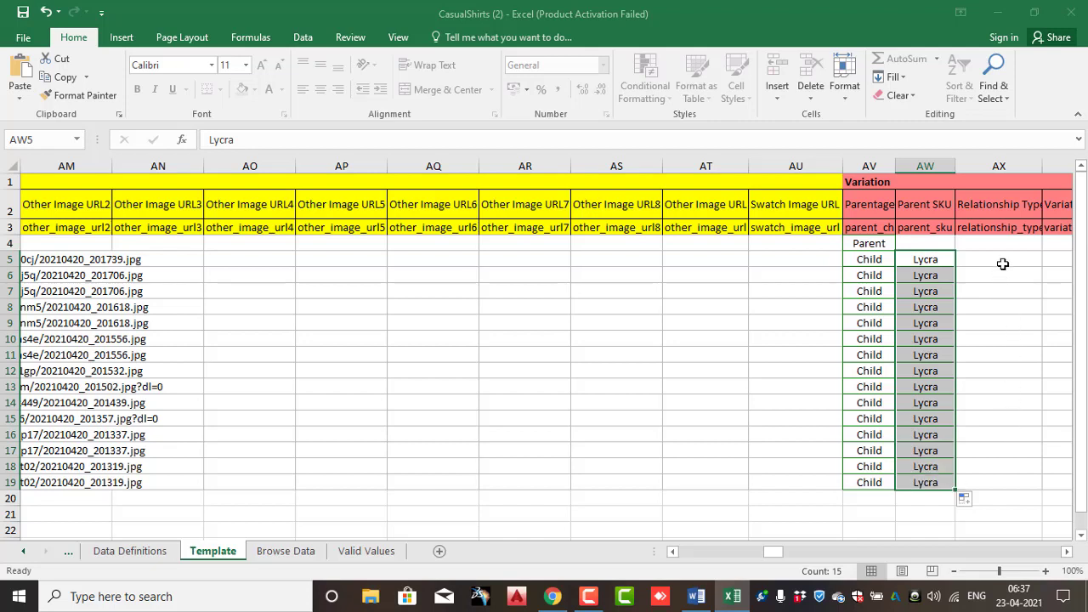
Set Relationship Type in AX5 to Variation and fill it down to AX19
left_click(1037, 259)
left_click(1050, 260)
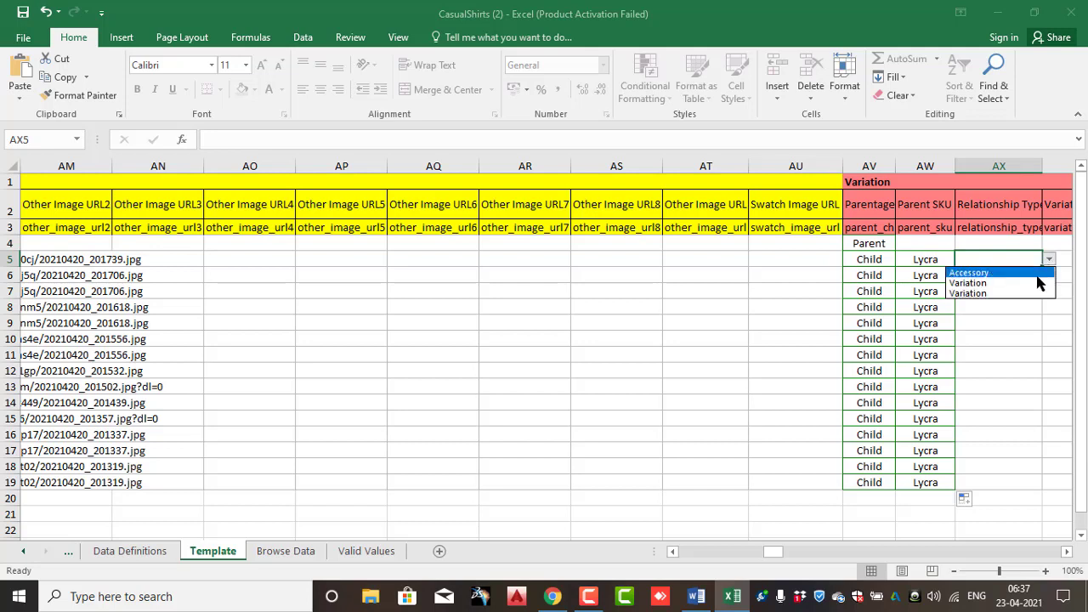
left_click(1037, 288)
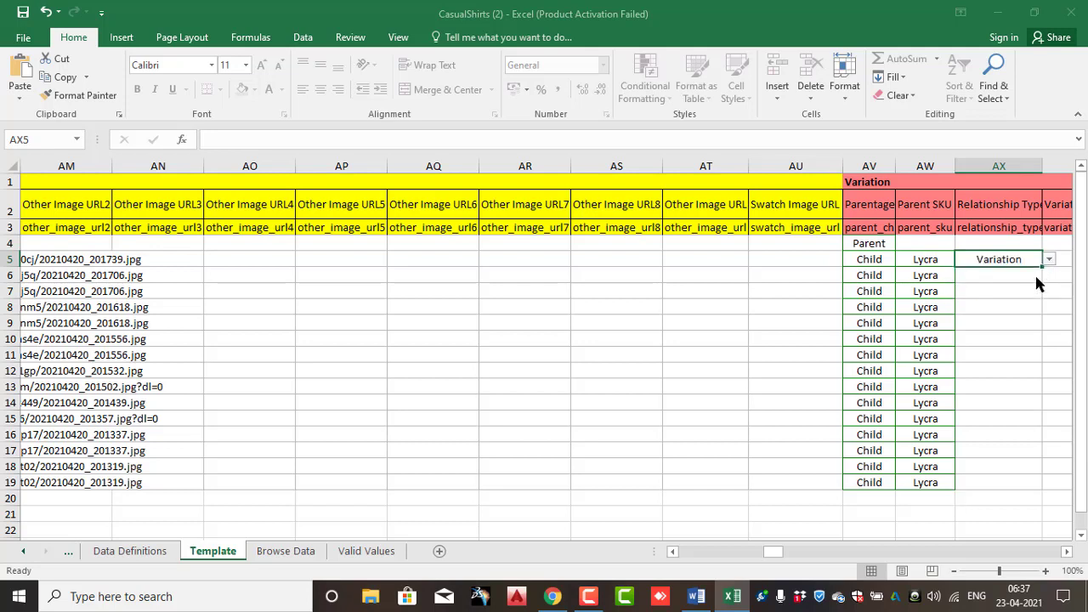
left_click_drag(1041, 299, 1041, 484)
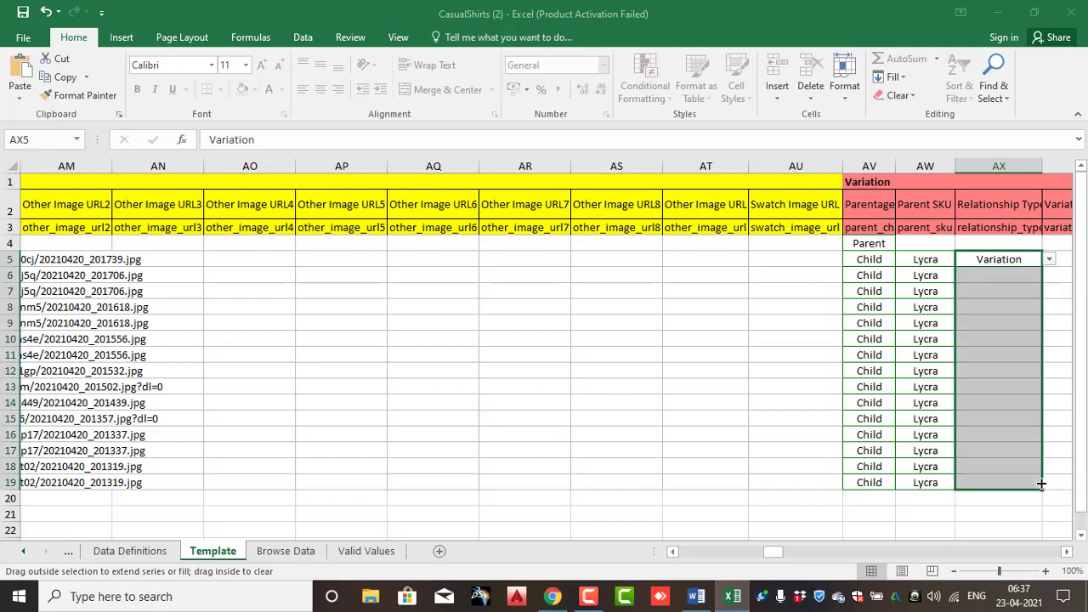
Set Variation Theme in AY4 to SizeName-ColorName and fill it down to AY19
left_click(1053, 302)
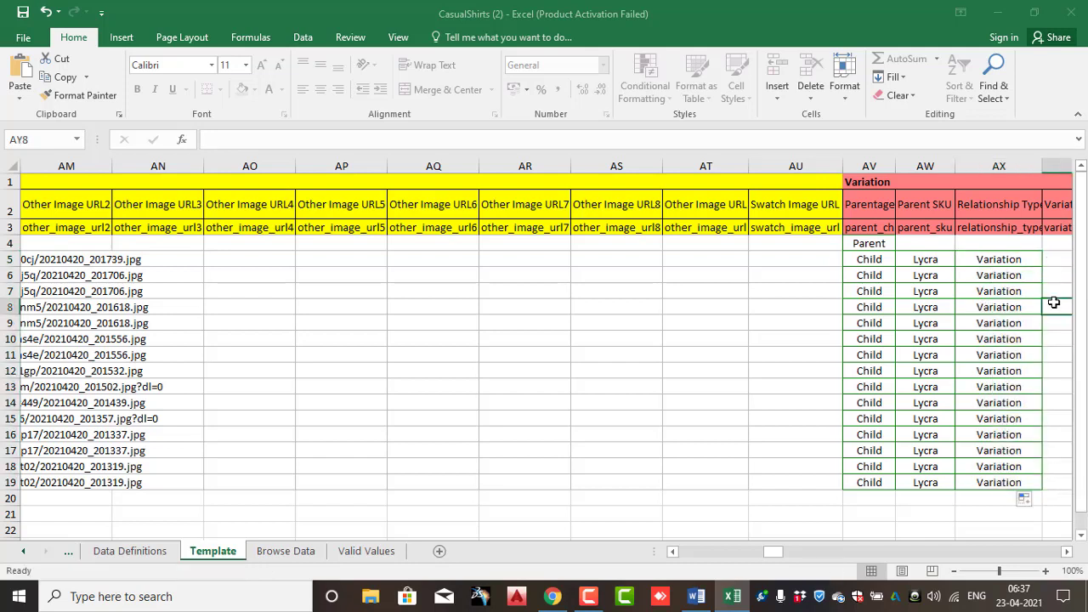
mouse_move(769, 551)
left_mouse_down()
mouse_move(799, 551)
mouse_move(775, 551)
left_mouse_up()
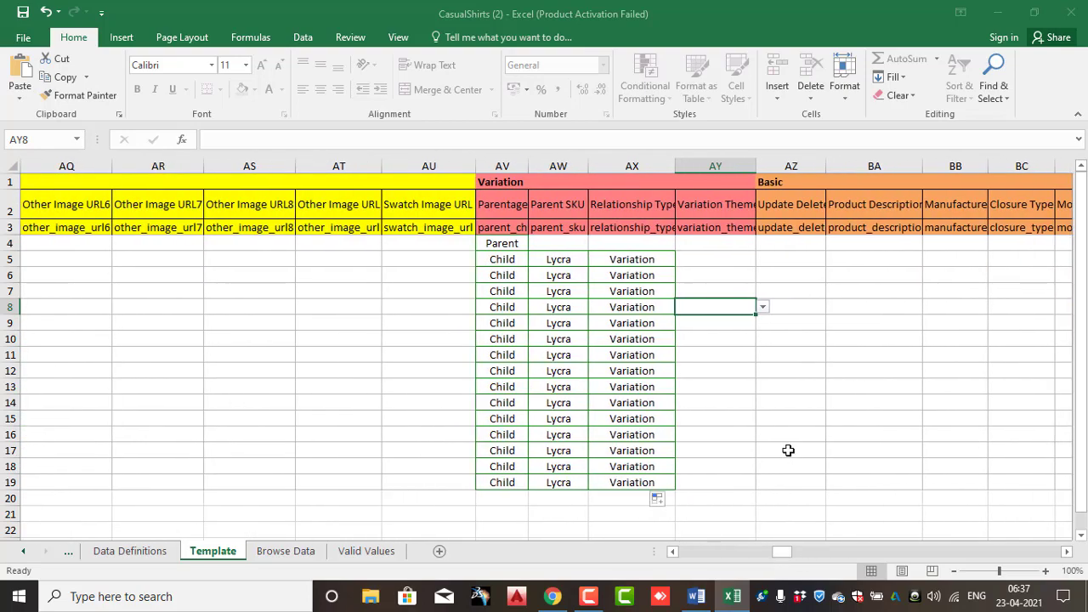
left_click(725, 260)
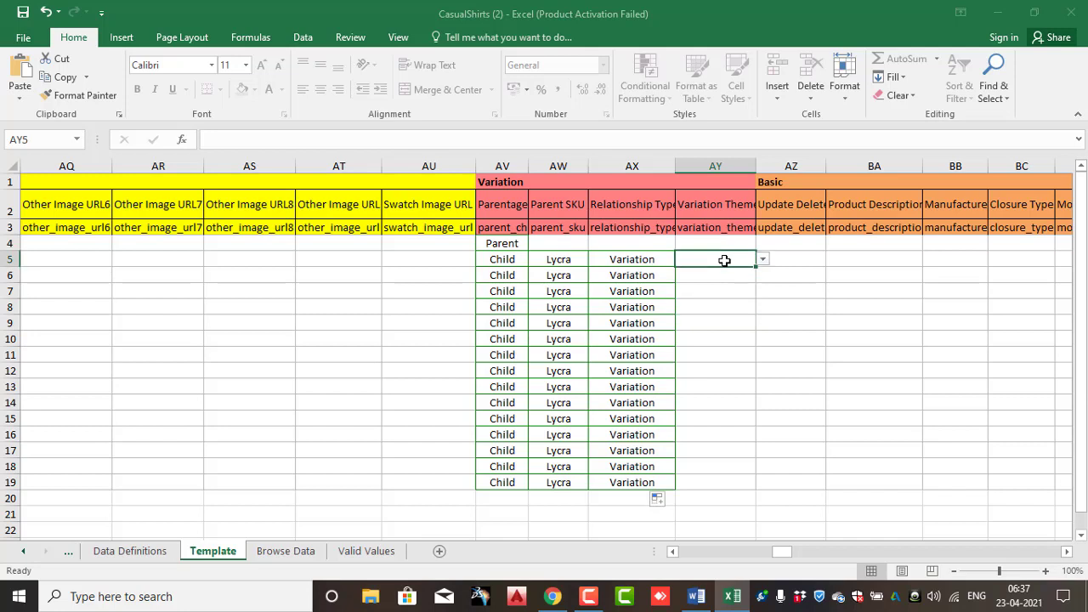
left_click(723, 244)
left_click(762, 245)
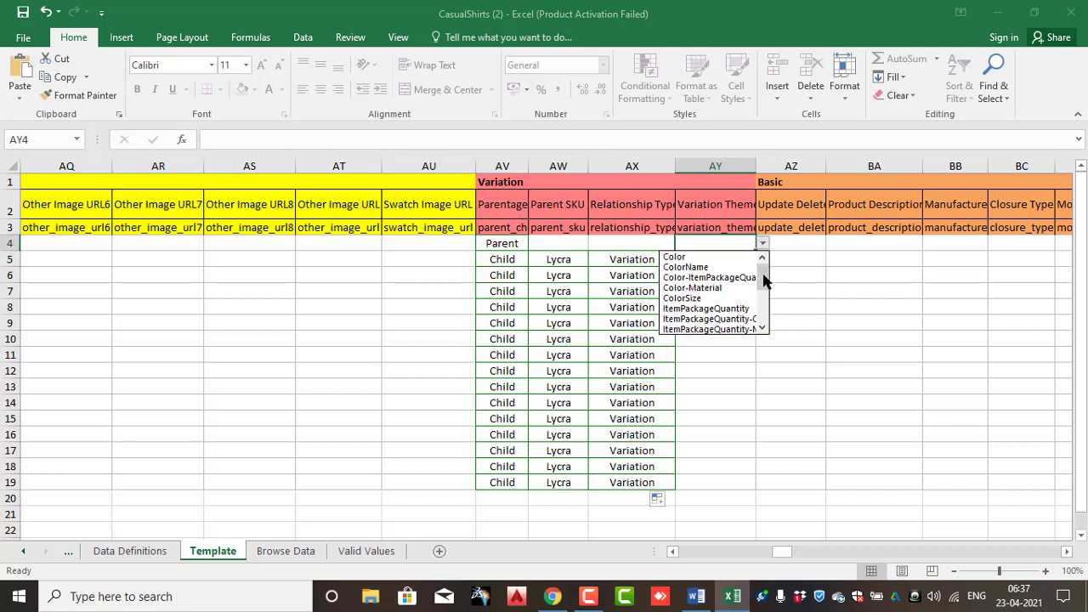
left_click_drag(763, 279, 761, 318)
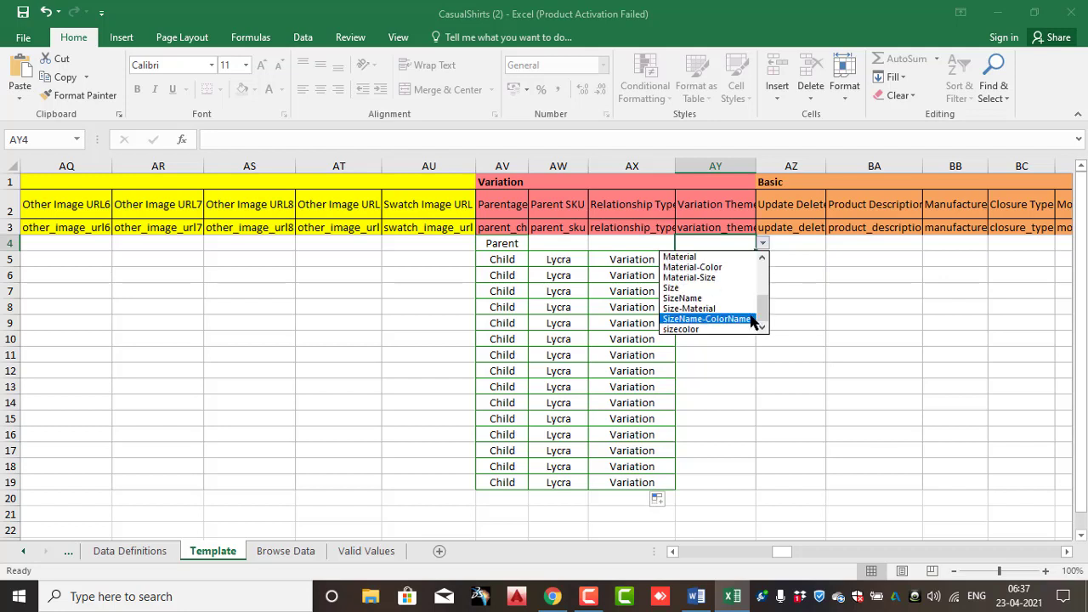
left_click(751, 319)
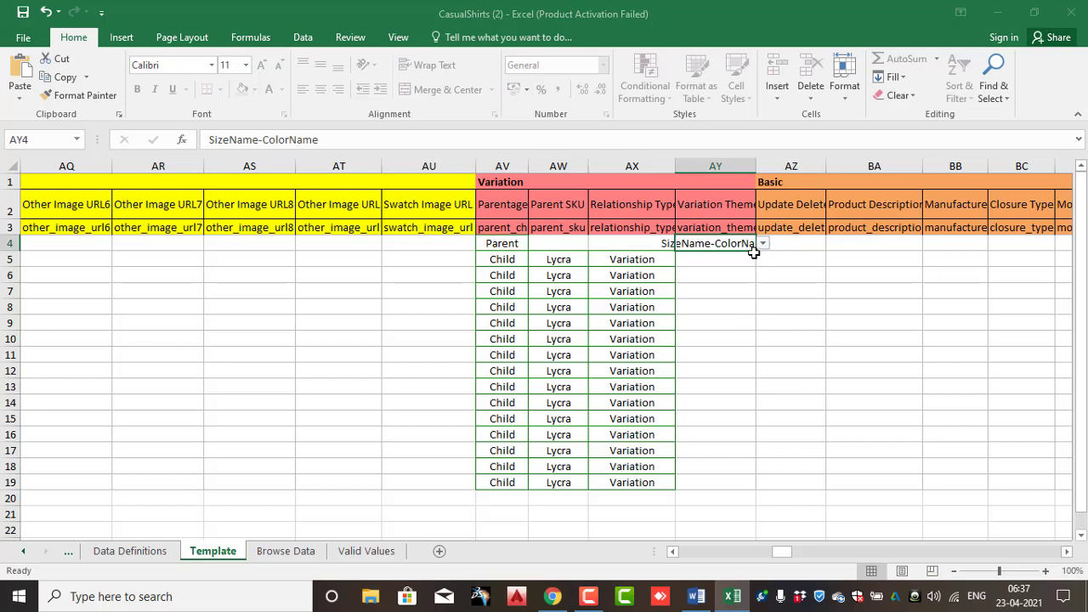
left_click_drag(754, 250, 746, 497)
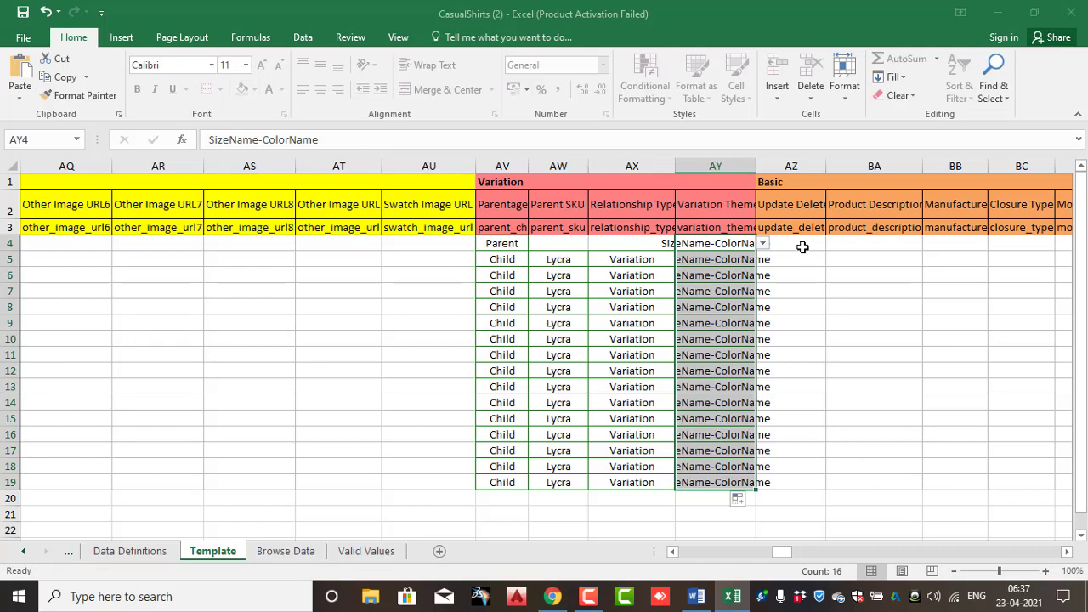
Set Update Delete in AZ4 to Update and fill it down to AZ19
left_click(801, 247)
left_click(833, 246)
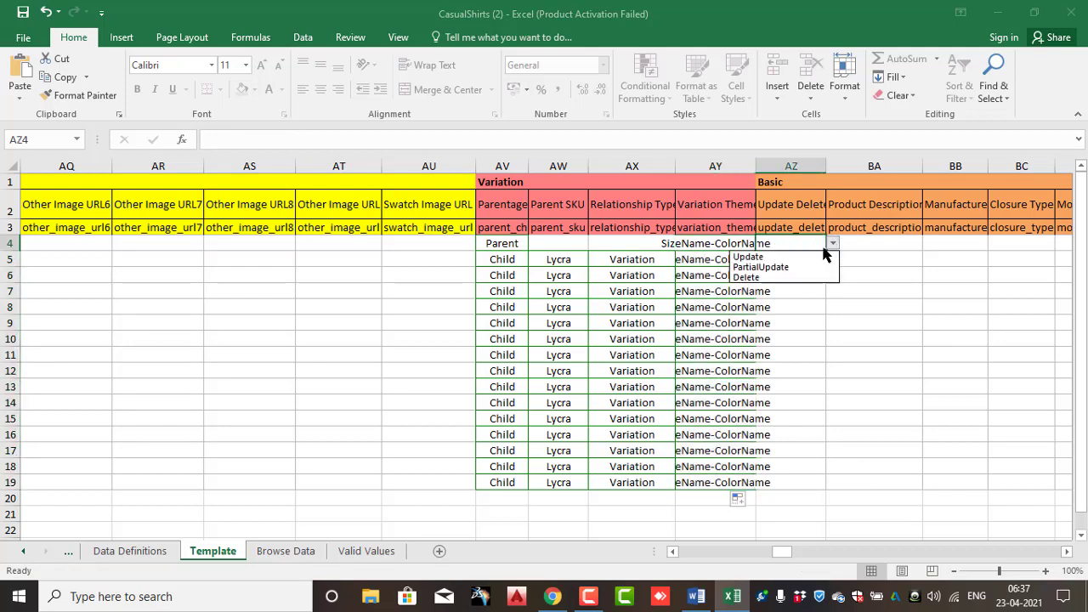
left_click(816, 256)
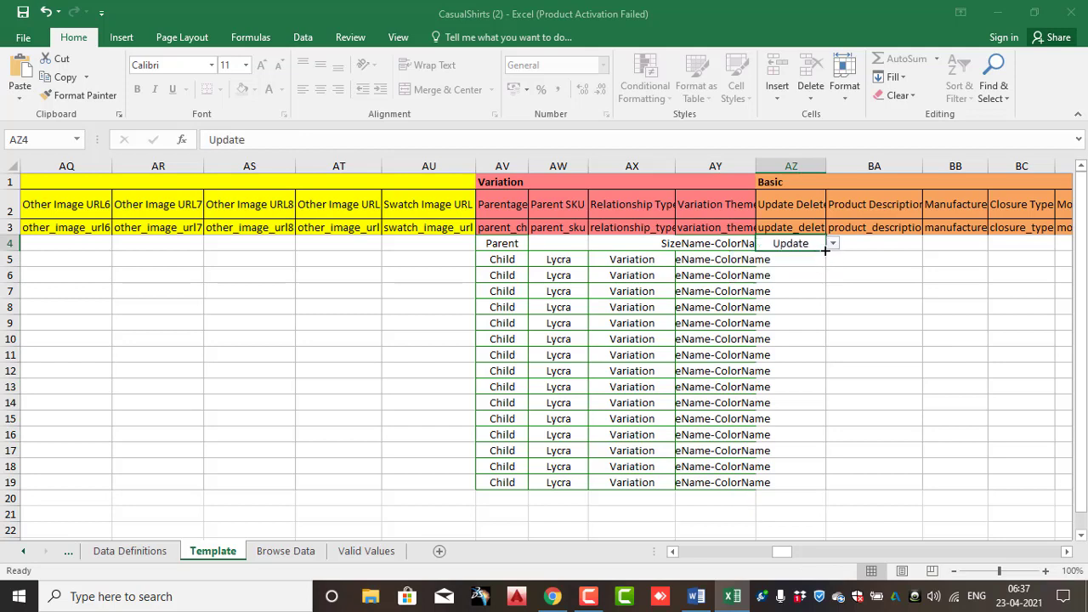
left_click_drag(825, 252, 802, 484)
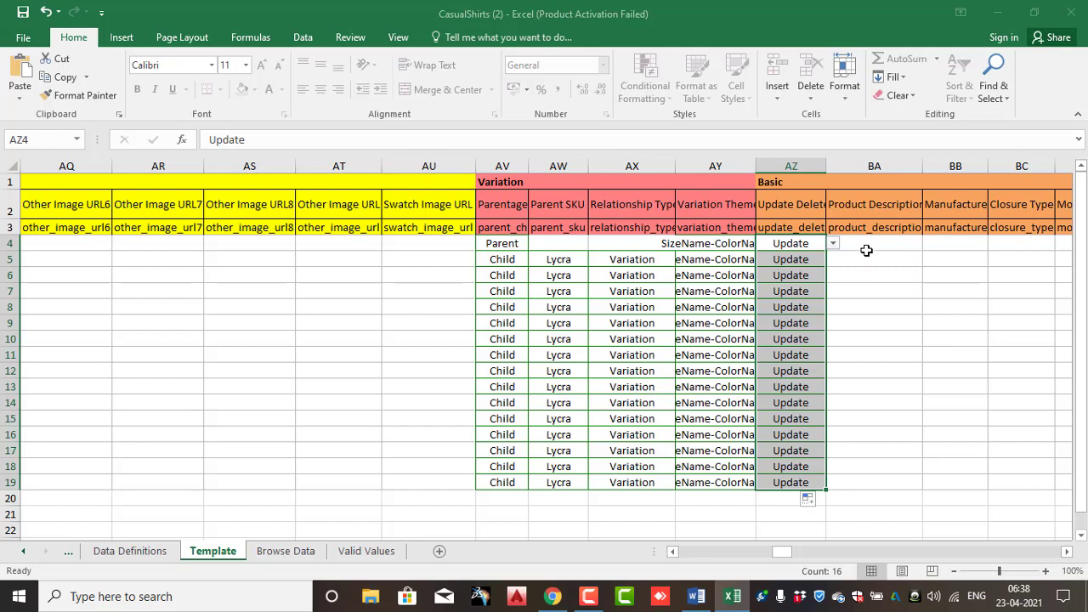
left_click(868, 246)
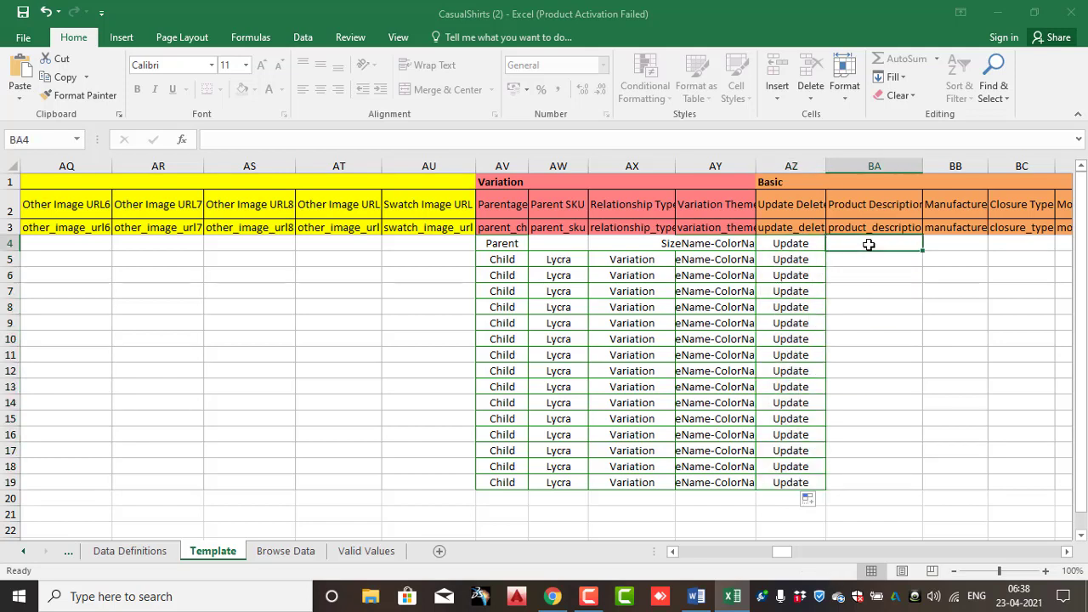
Type a premium men's comfortable 2 way lycra stretchable shirts description into BA5
left_click(865, 261)
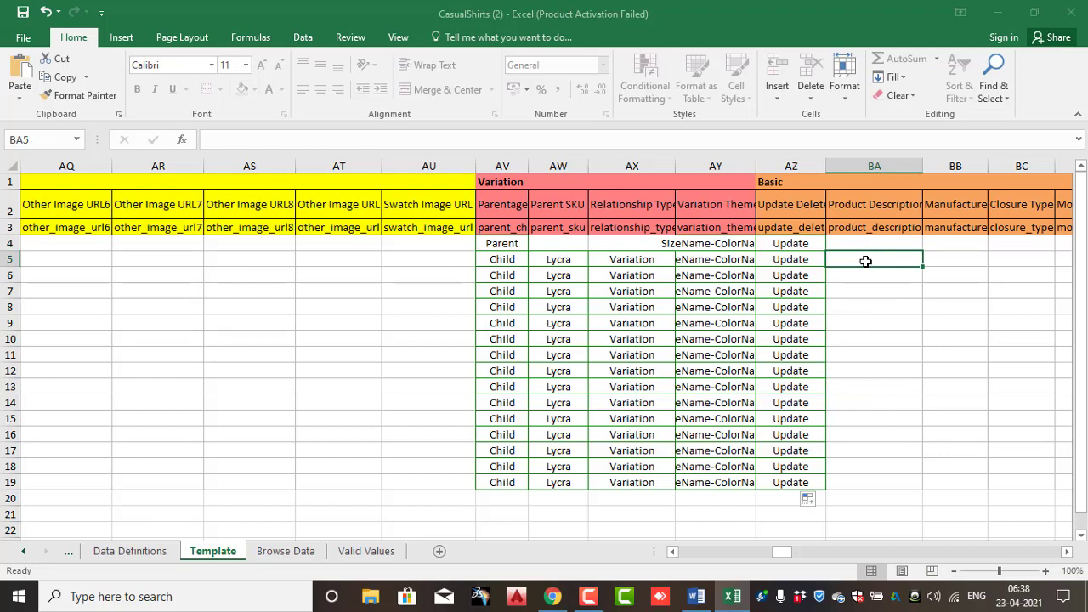
left_click(599, 140)
type("T")
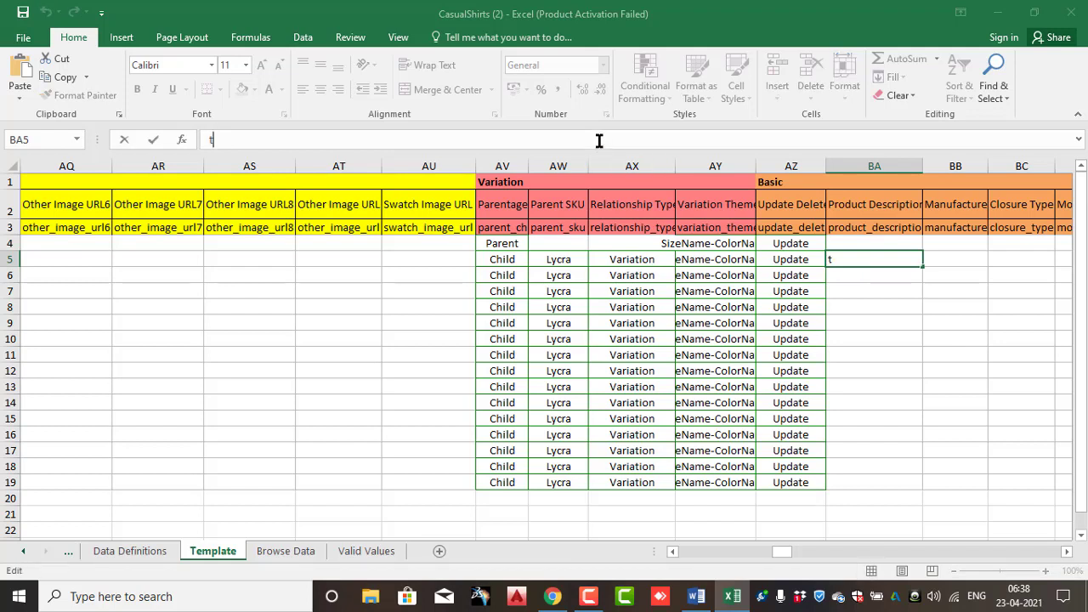
type("his ")
type("is a ")
type("prem")
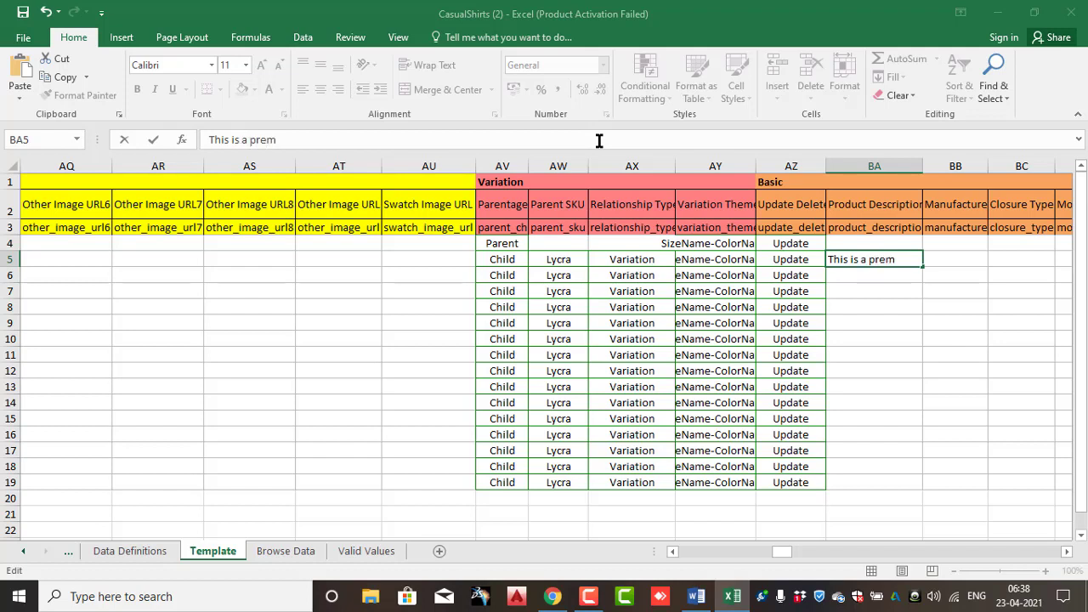
type("ium ")
type("qu")
type("al")
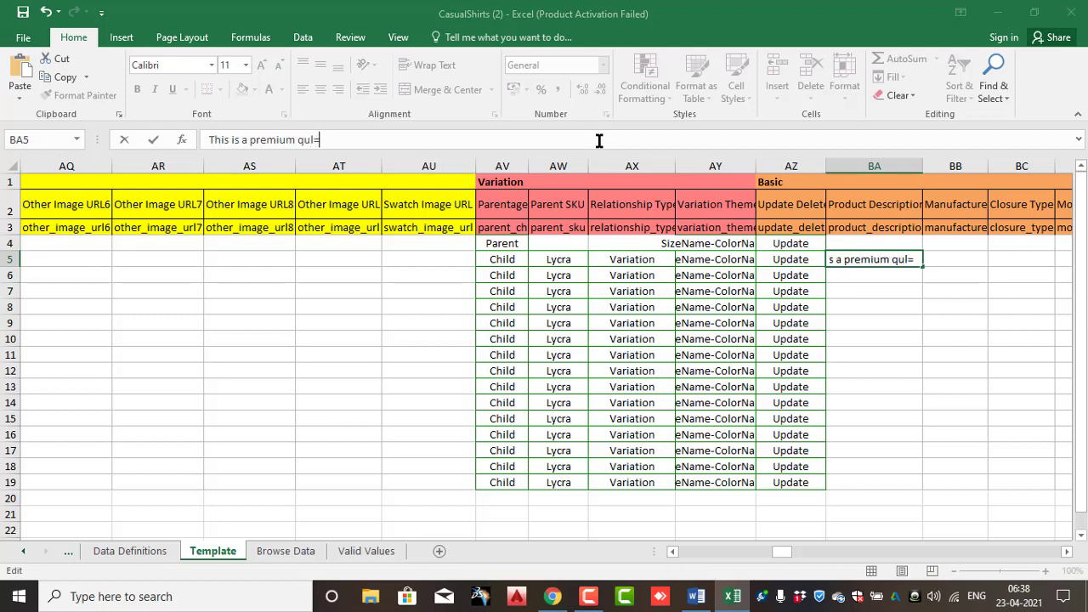
type("t")
key("BackSpace")
key("BackSpace")
key("BackSpace")
type("a")
type("lity sh")
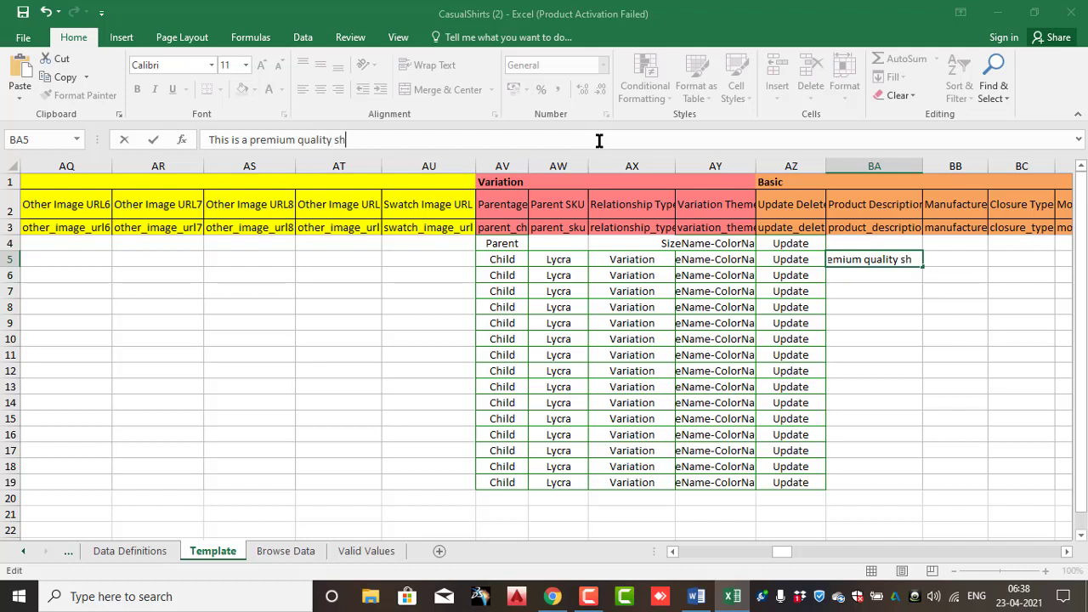
type("irts f")
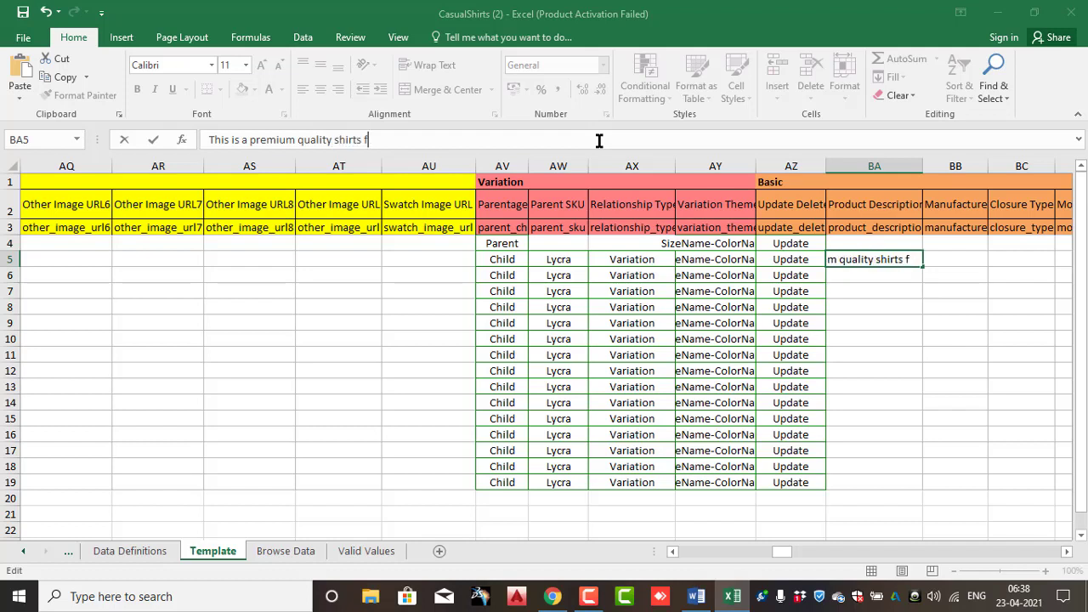
type("or mens ")
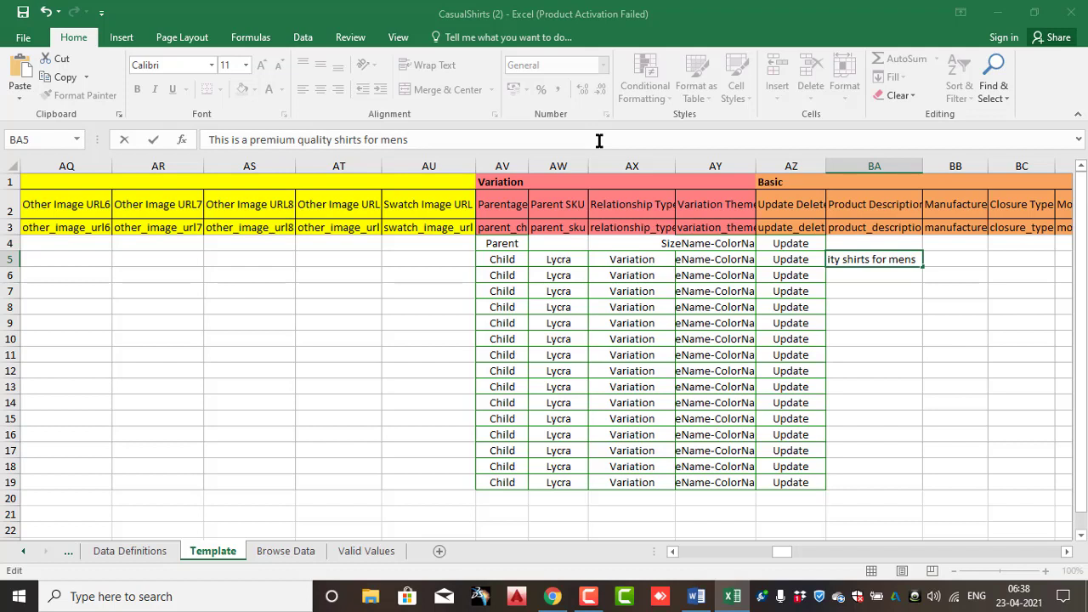
type("comfor")
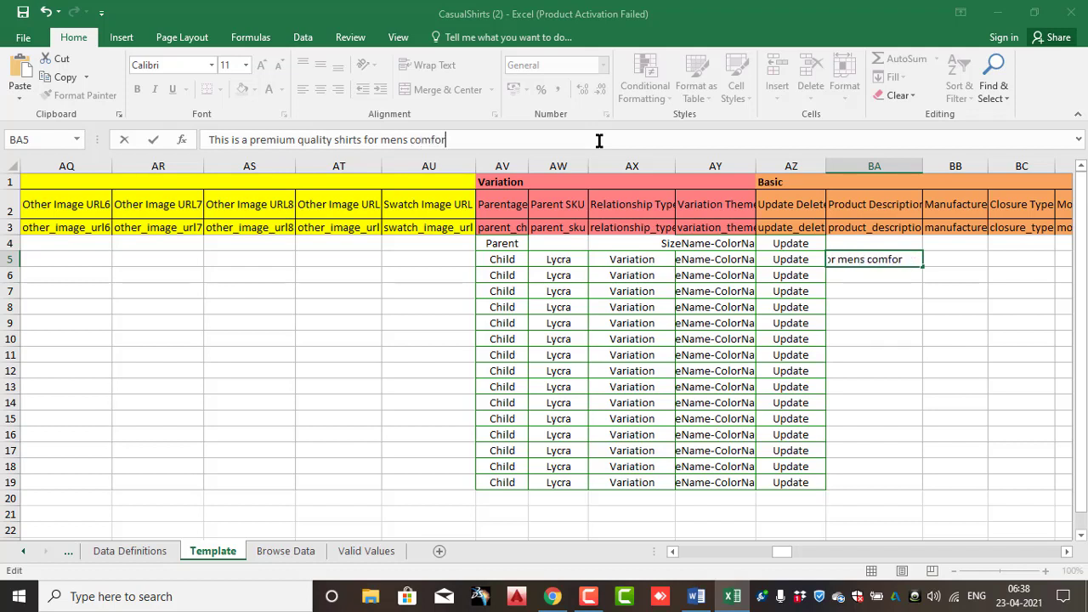
type("table ")
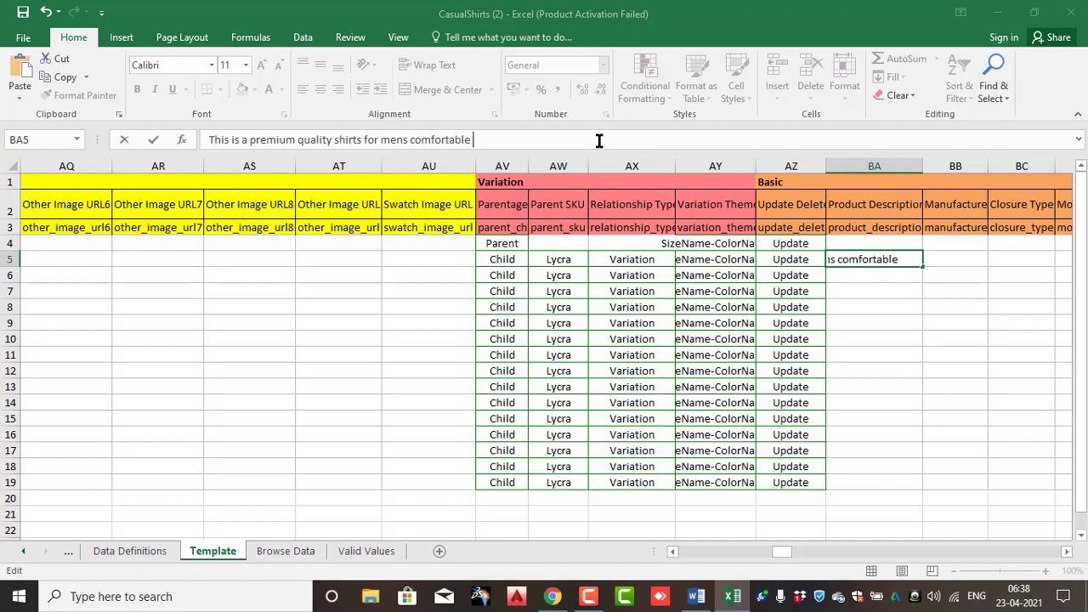
type("wear ")
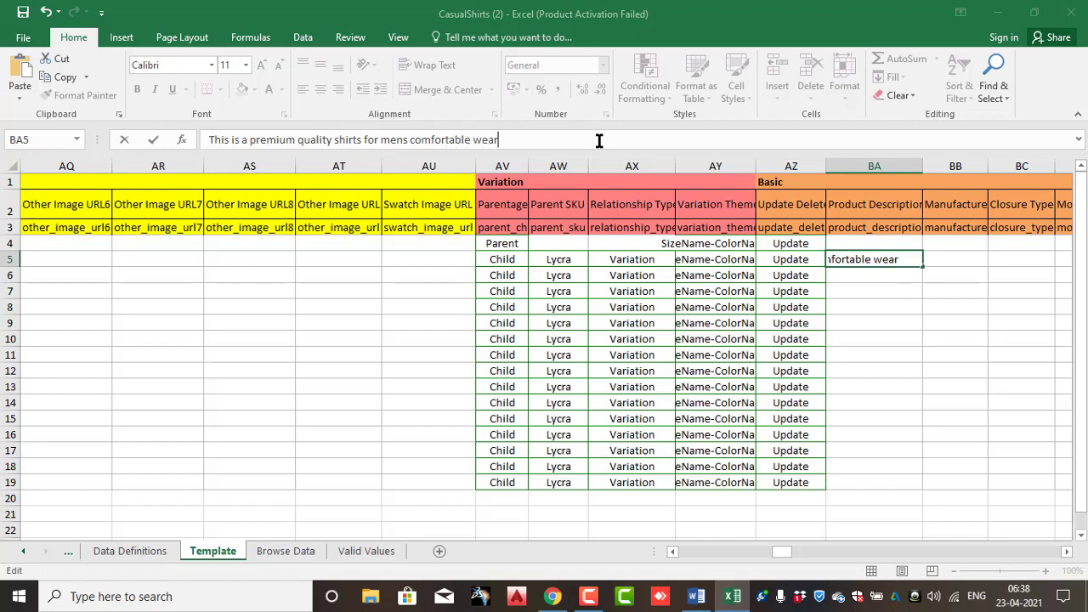
type("in ")
type("all ")
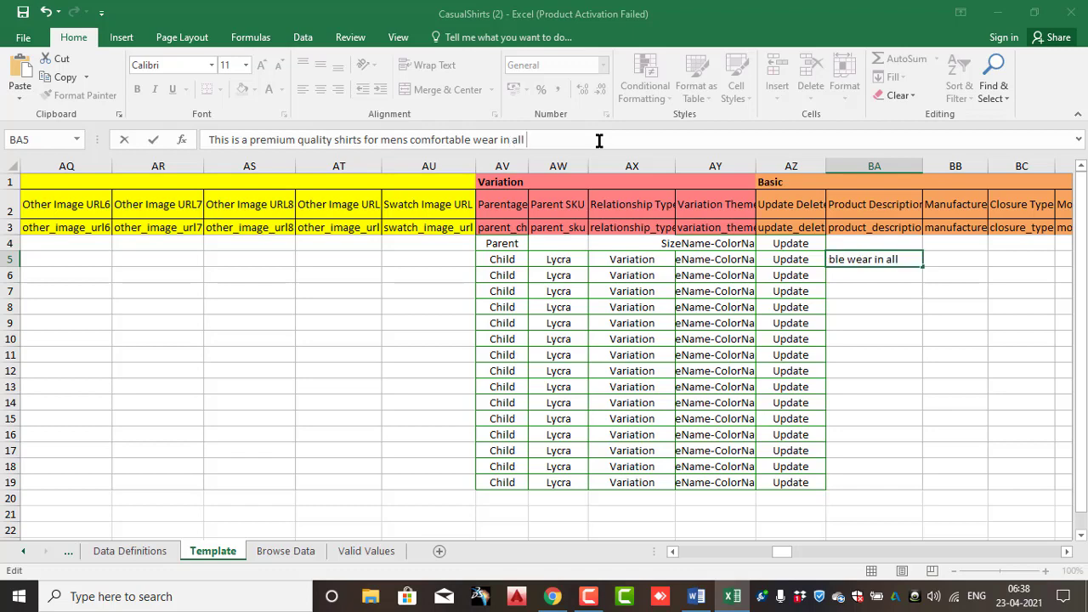
type("occ")
type("ation")
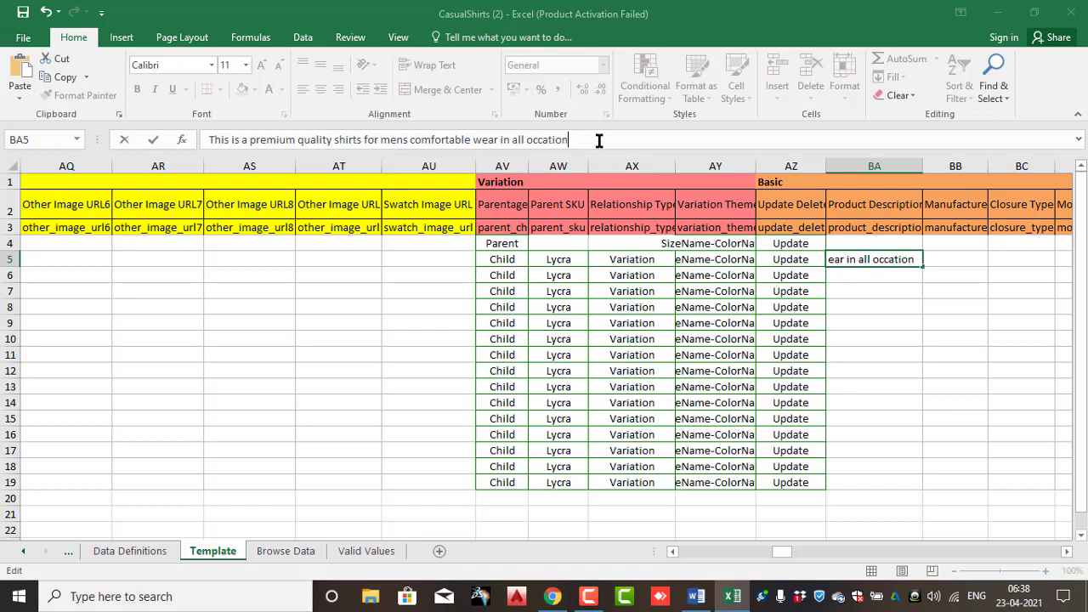
type("s ")
type("2 w")
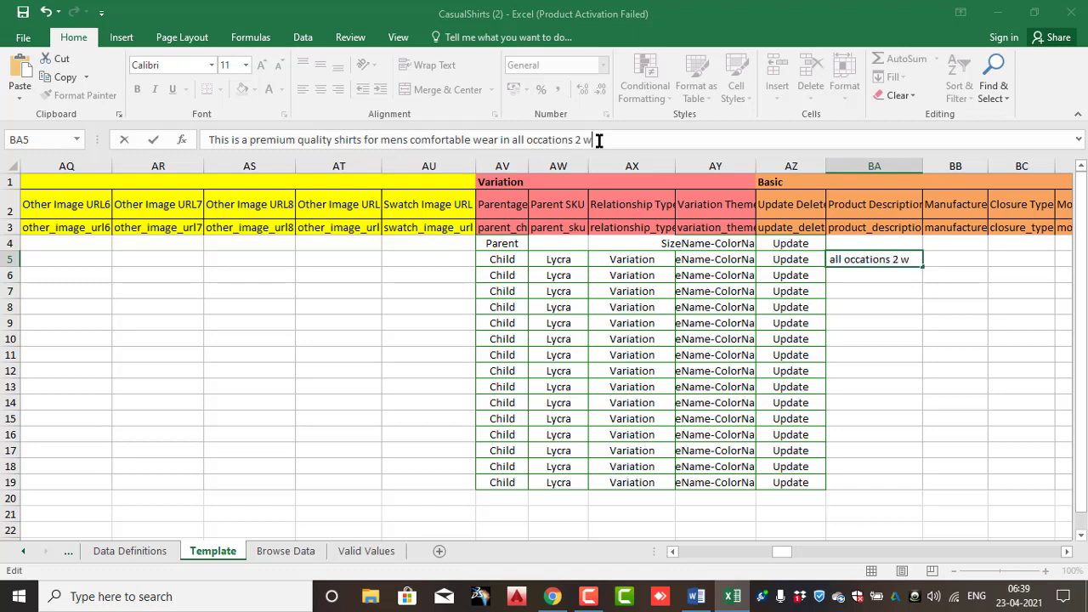
type("ay l")
type("ycra ")
type("str")
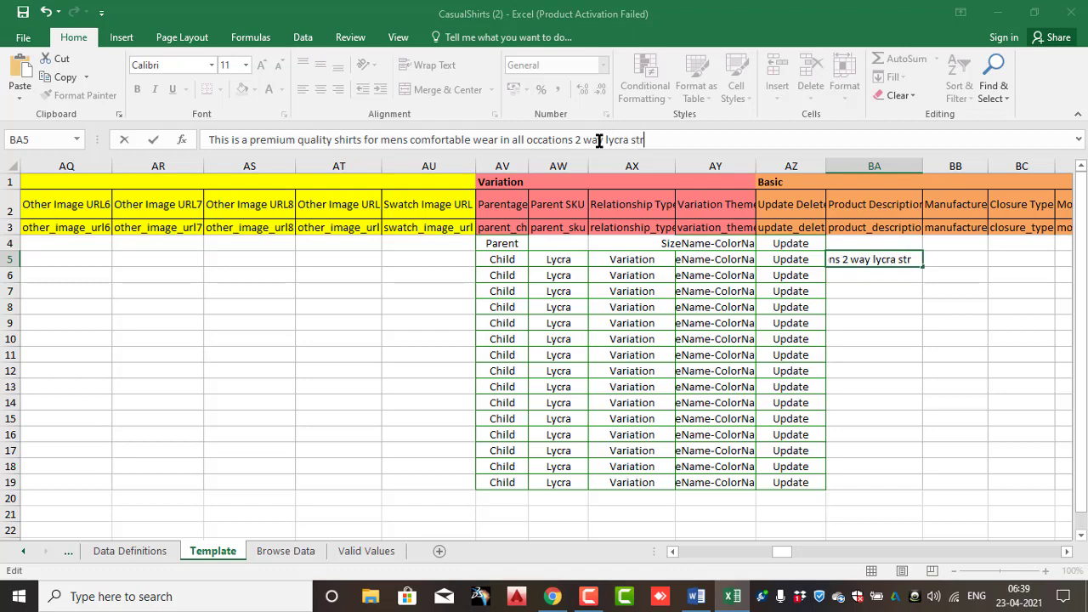
type("echab")
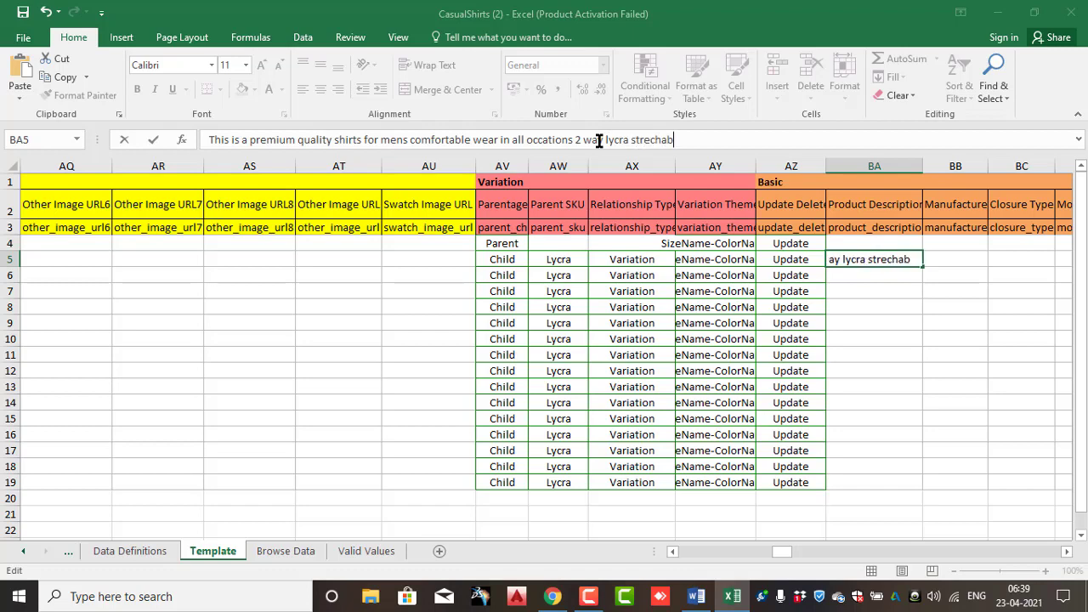
type("el")
key("BackSpace")
key("BackSpace")
type("le ")
type("shirt")
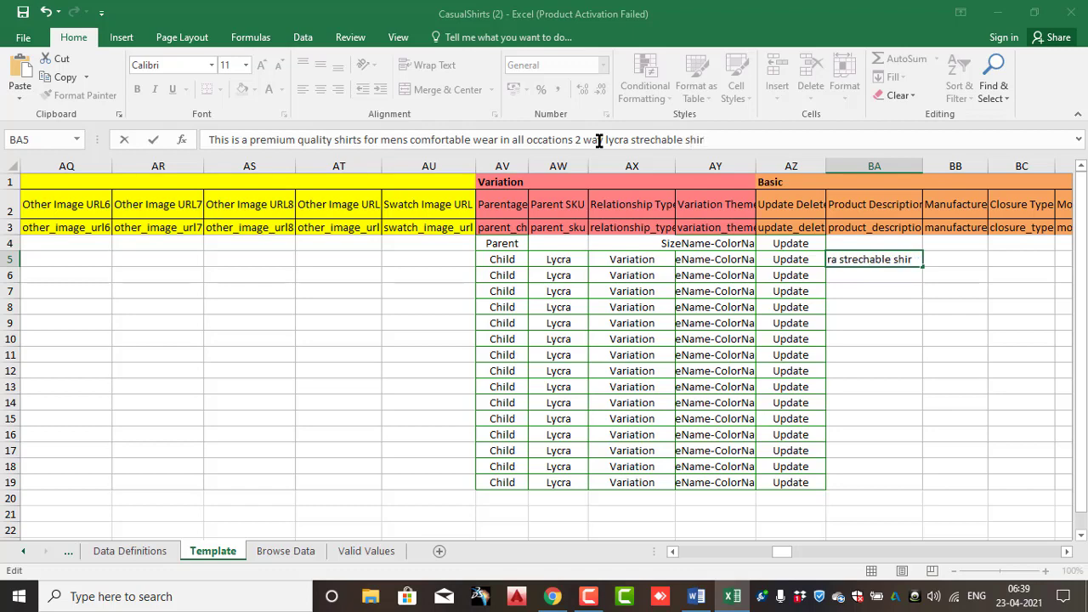
type("s for")
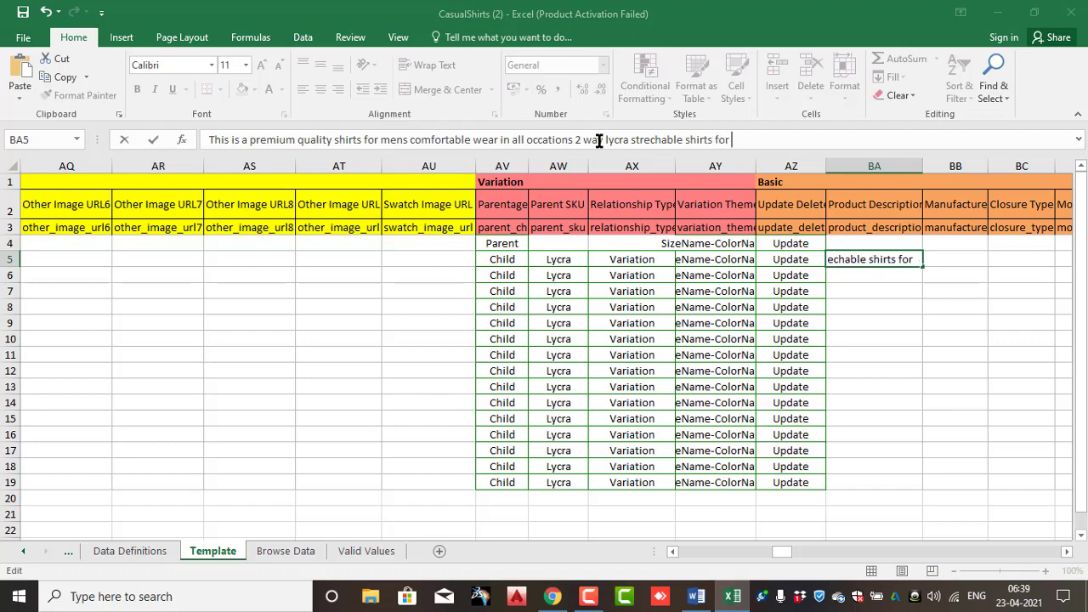
type(" men")
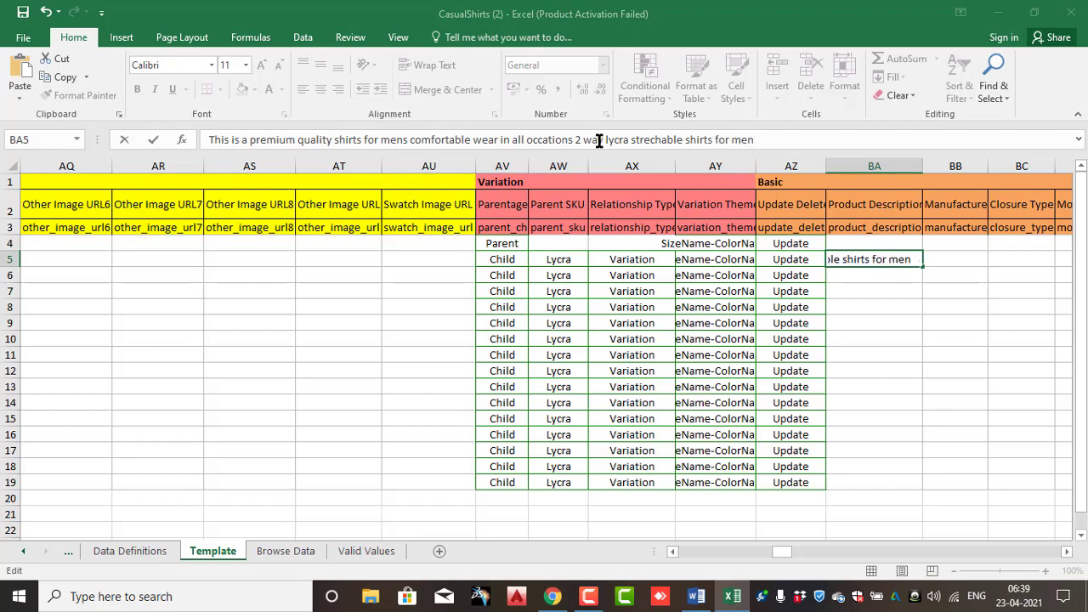
type("s l")
End the BA5 description with 'lycra shirts' and fill it down to BA19
type("y")
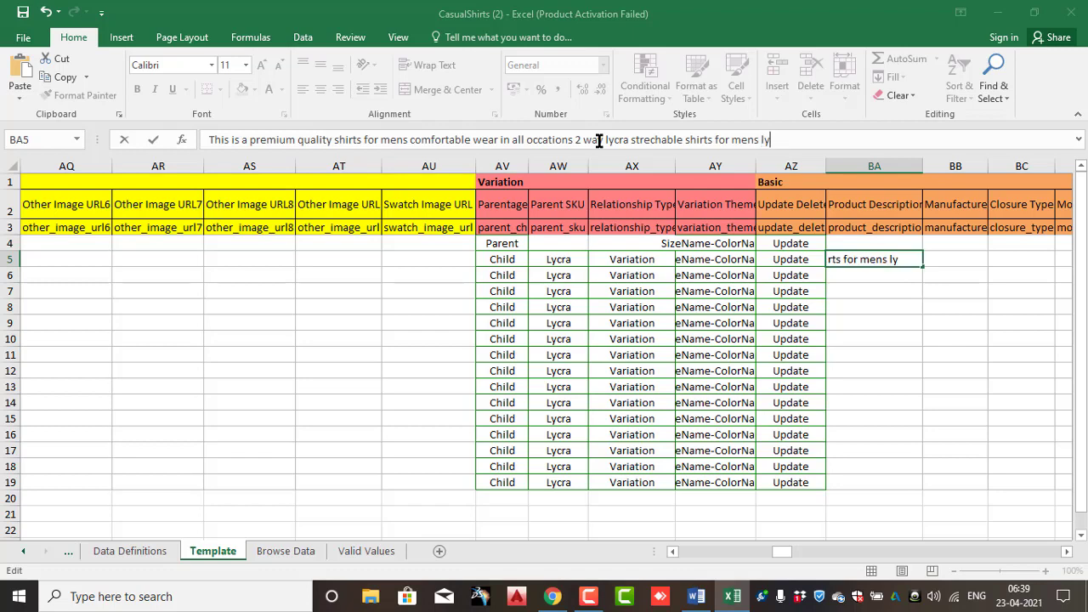
type("cra shi")
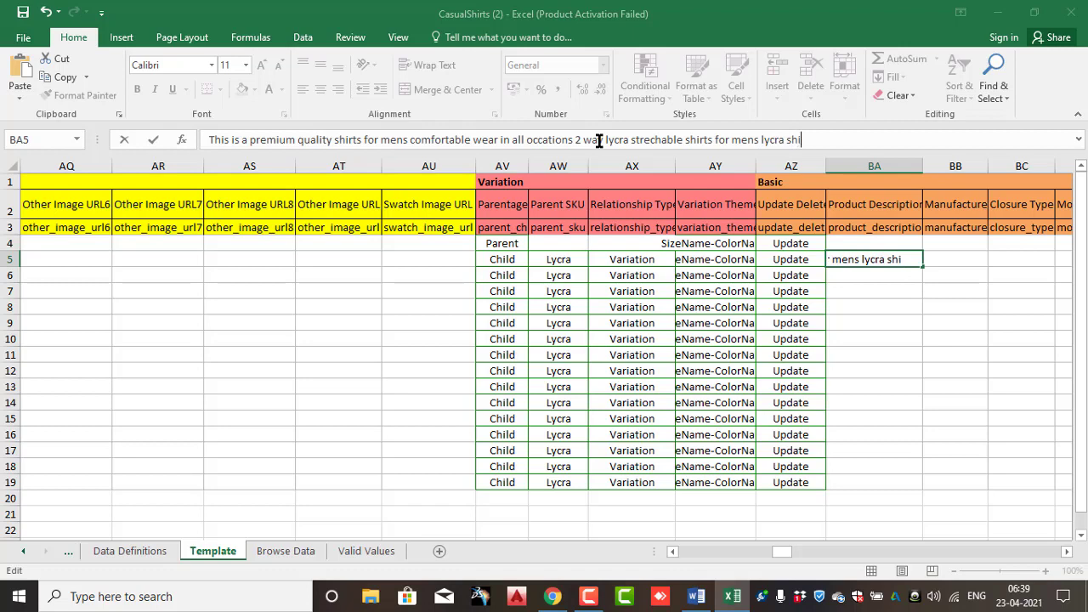
type("rts")
left_click_drag(923, 267, 923, 459)
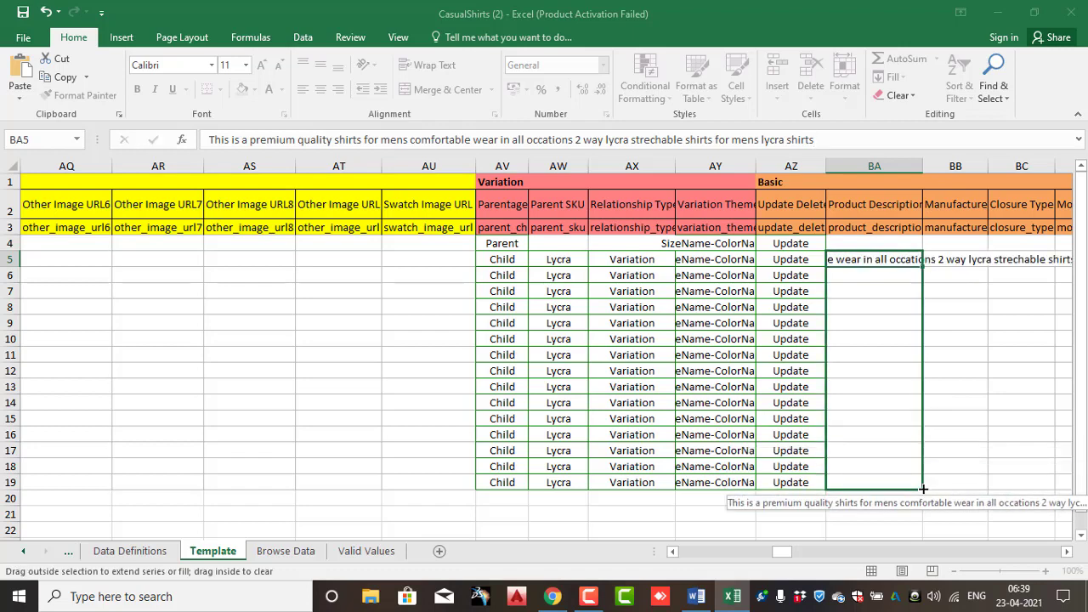
left_click_drag(923, 459, 923, 490)
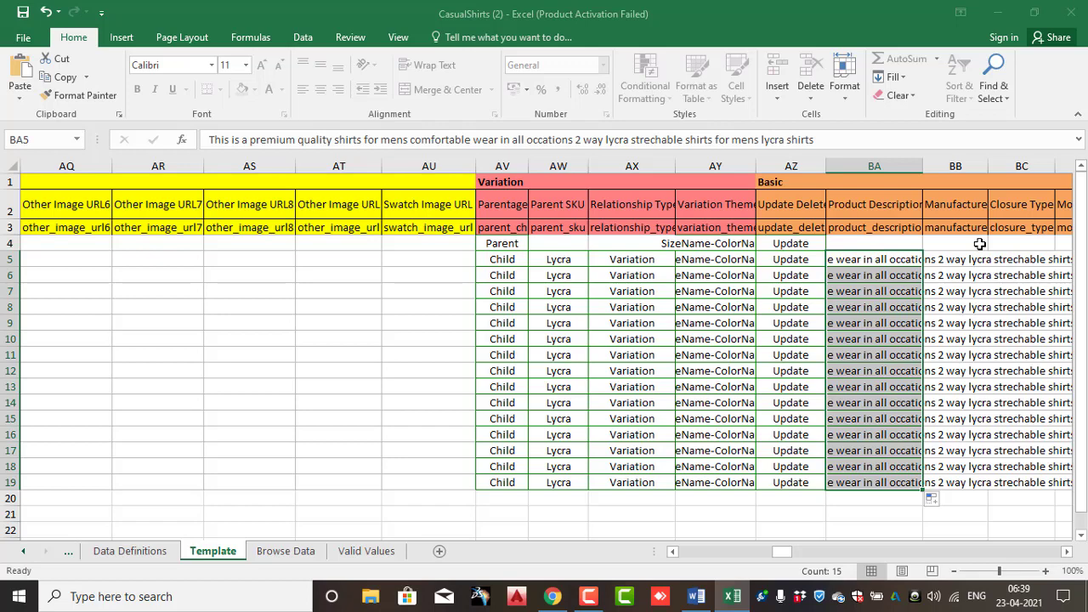
left_click(980, 244)
Enter Dp Collections as manufacturer in BB5 and fill it down to BB19
key("Down")
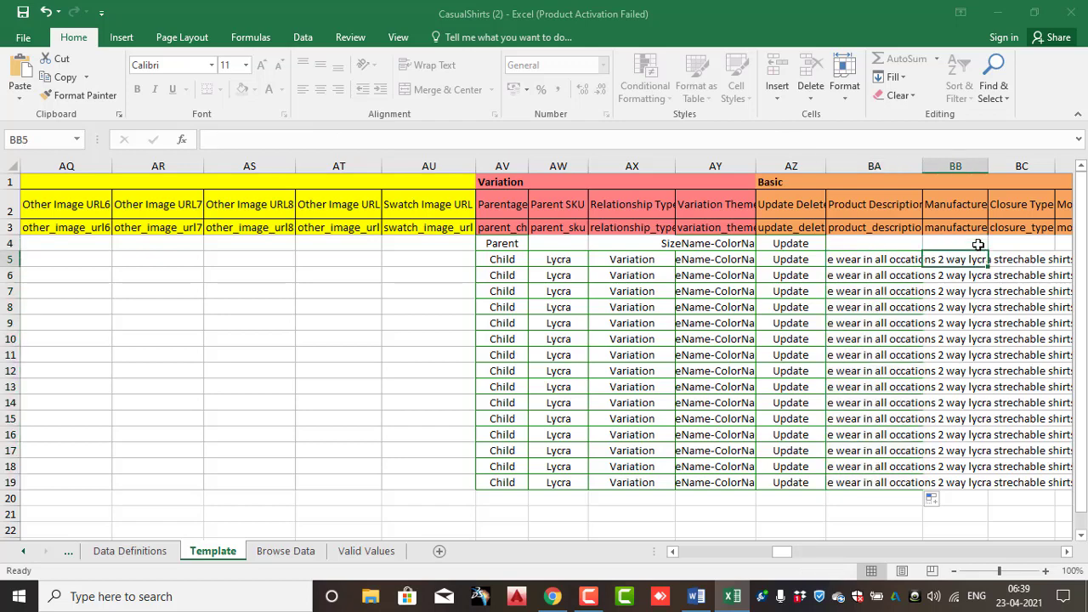
left_click(550, 139)
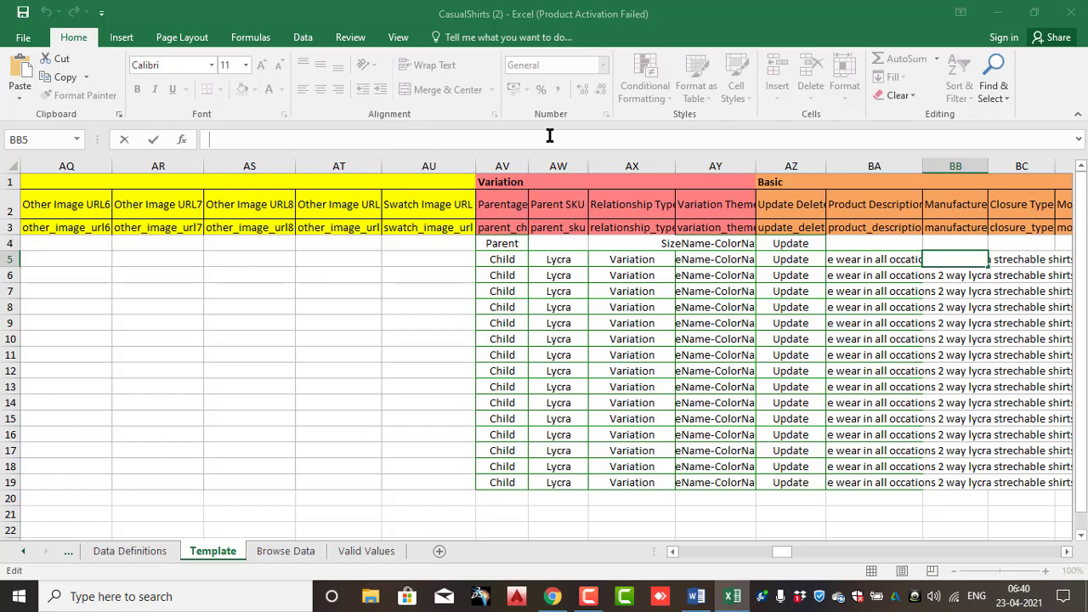
type("D")
type("p")
type(" C")
type("ollecti")
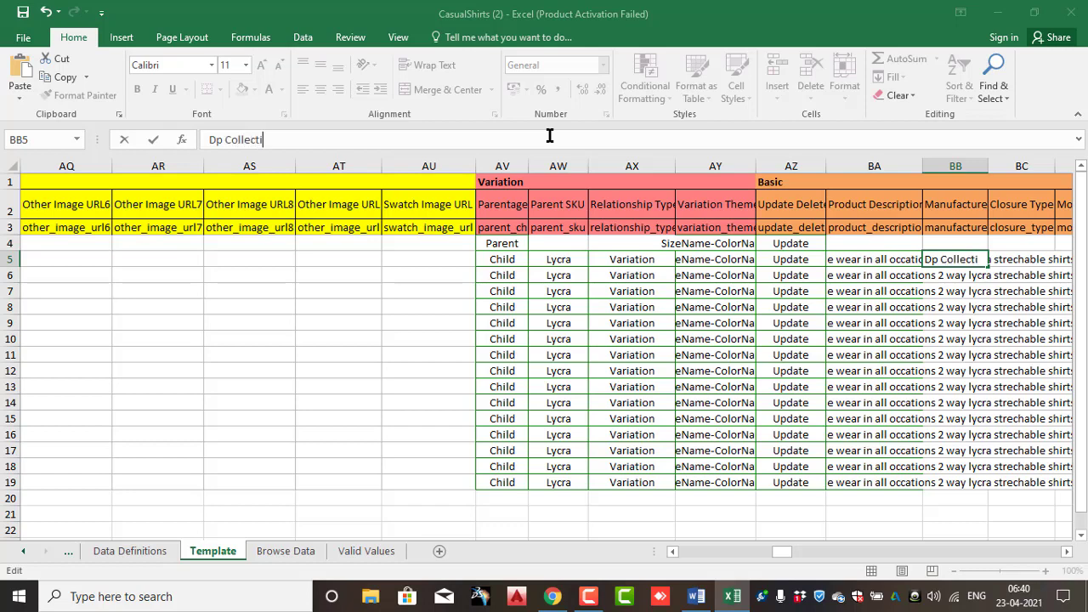
type("ons")
left_click_drag(987, 265, 987, 483)
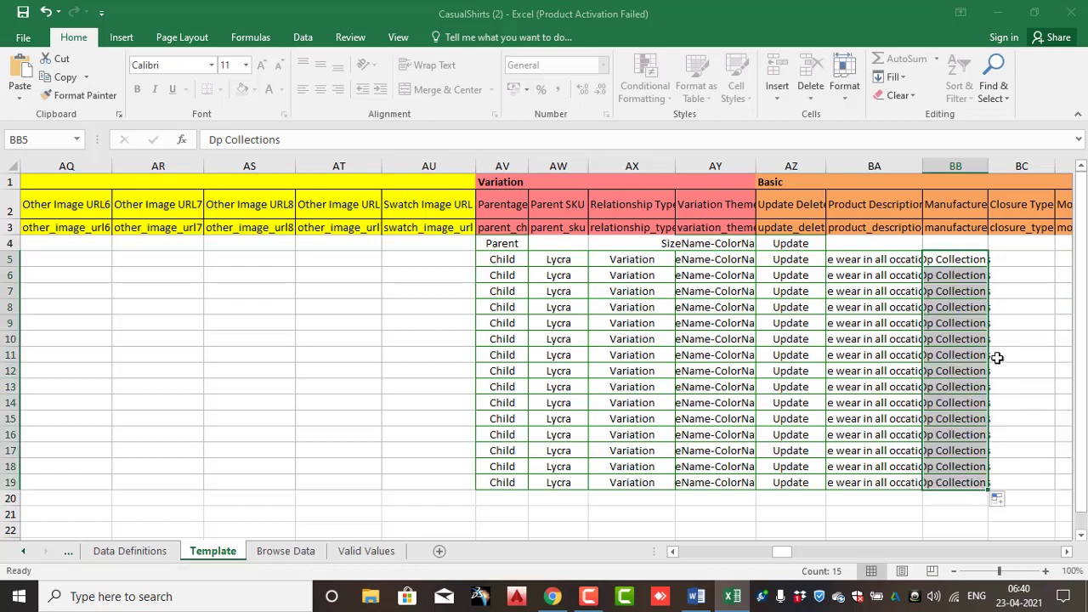
Set Closure Type in BC5 to Buttoned and fill it down to BC19
left_click(1020, 259)
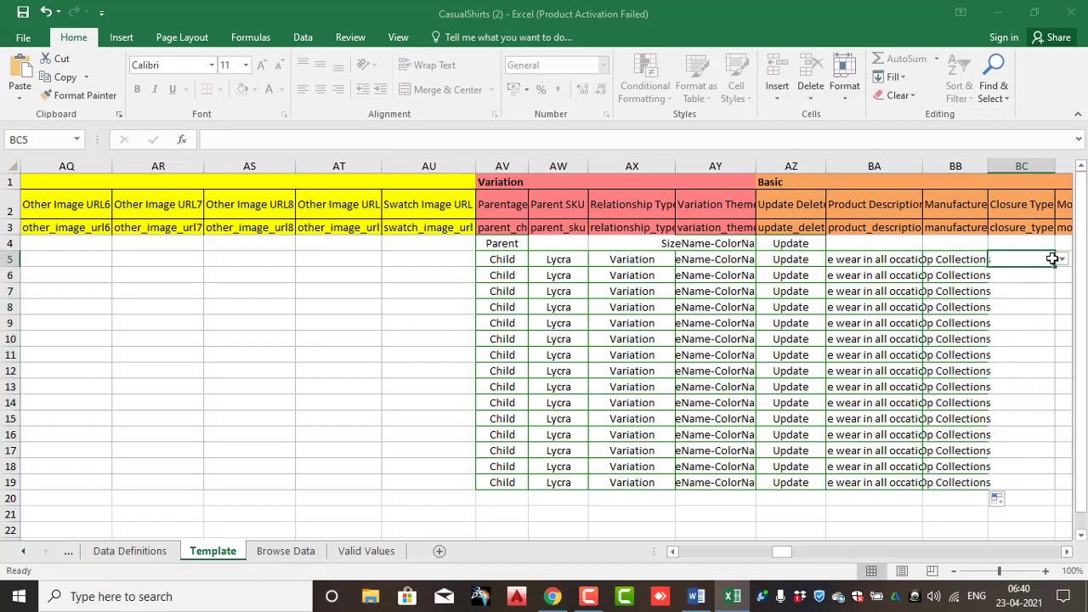
left_click(1062, 259)
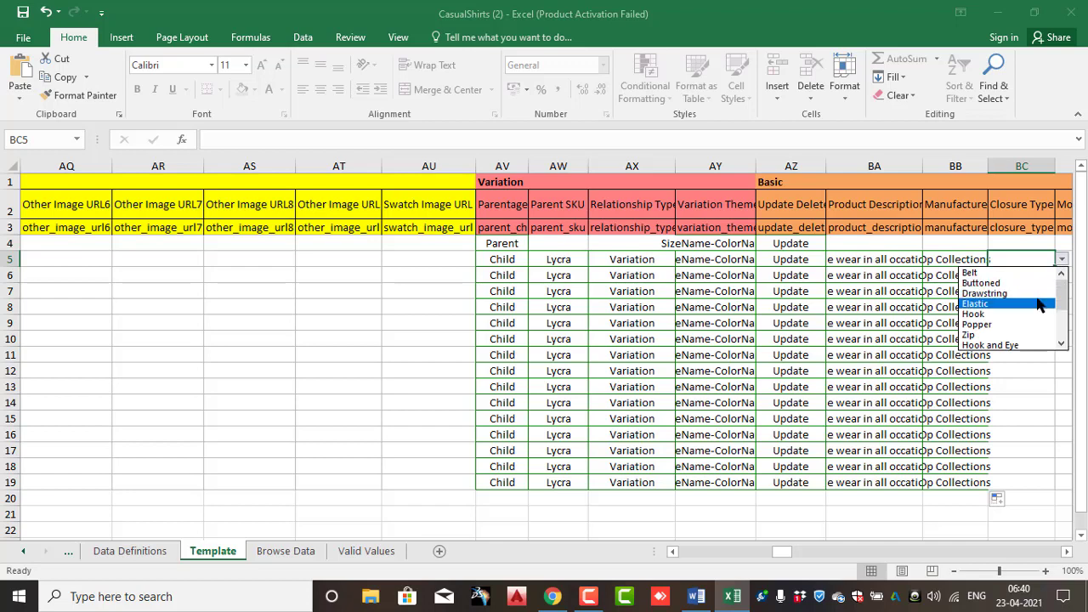
left_click(1037, 283)
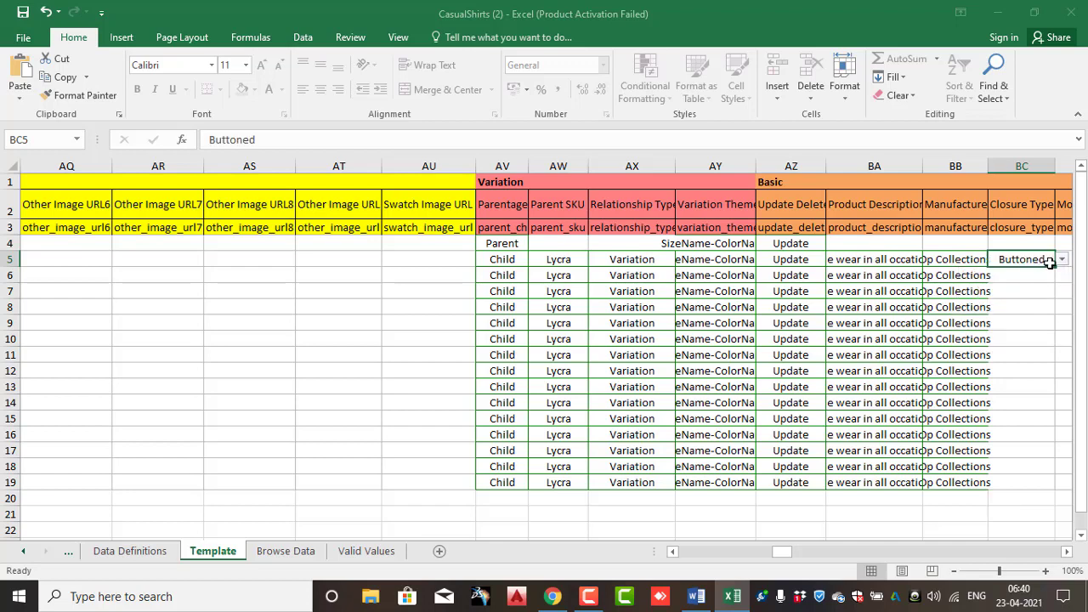
left_click_drag(1054, 267, 1037, 477)
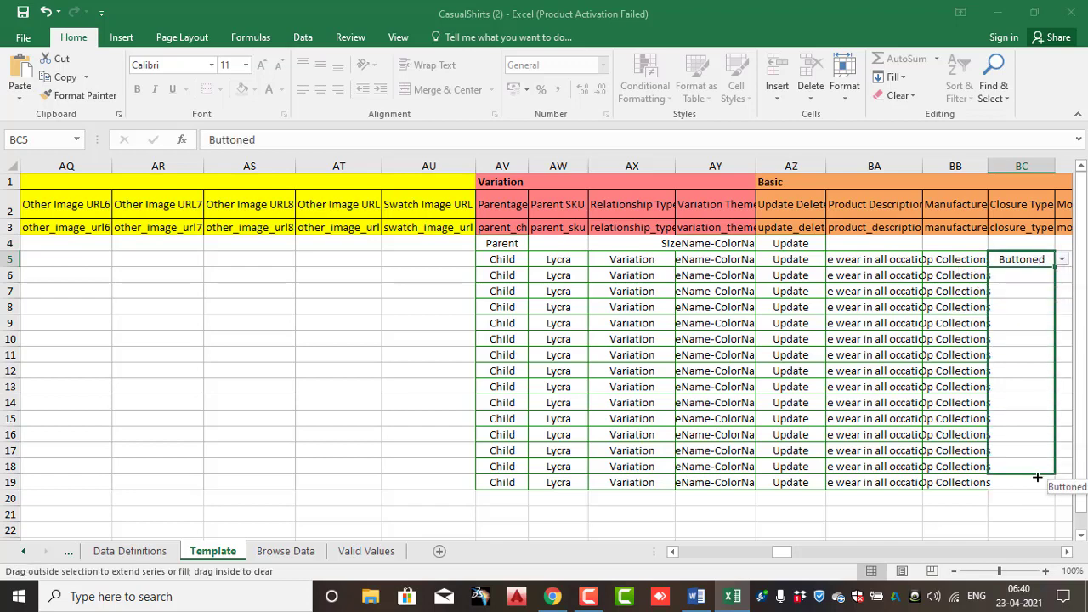
left_click_drag(1037, 478, 1034, 487)
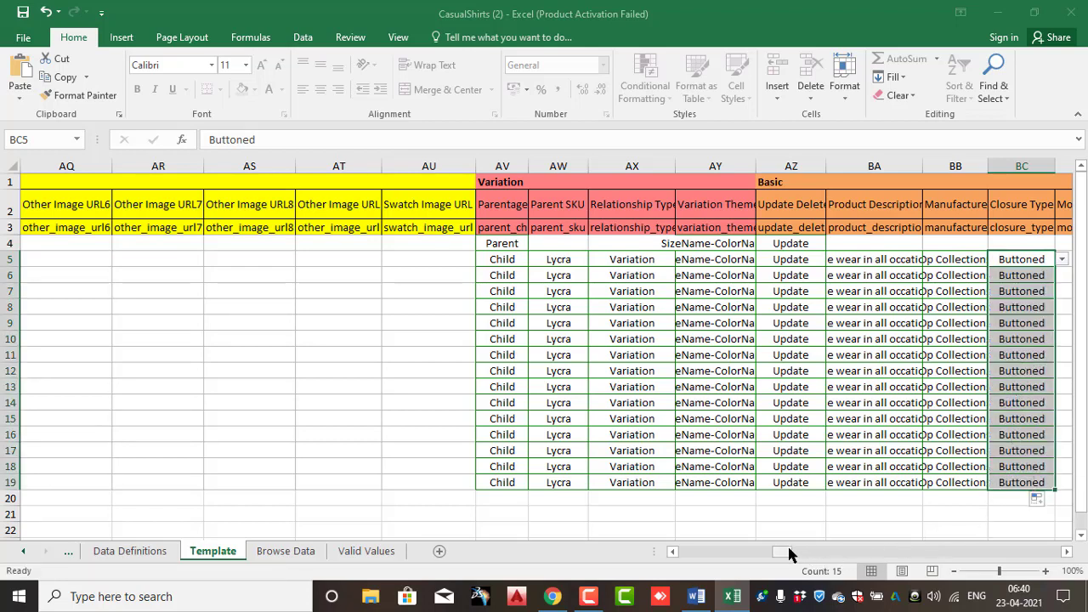
mouse_move(782, 551)
left_mouse_down()
mouse_move(808, 552)
mouse_move(800, 558)
left_mouse_up()
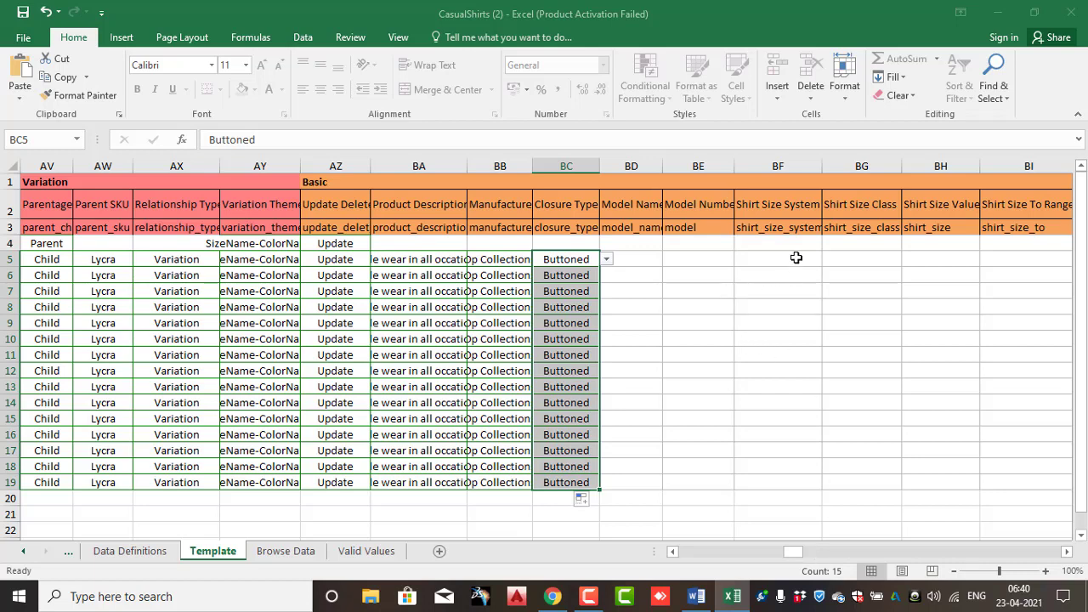
Set Shirt Size System in BF5 to IN and fill it down to BF19
left_click(796, 258)
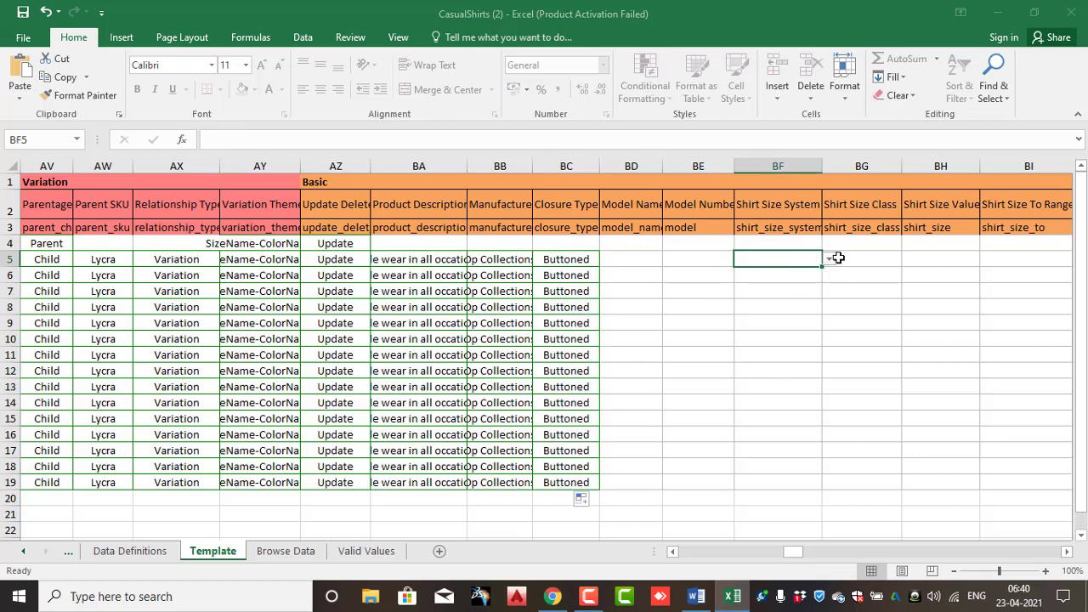
left_click(829, 258)
left_click(818, 272)
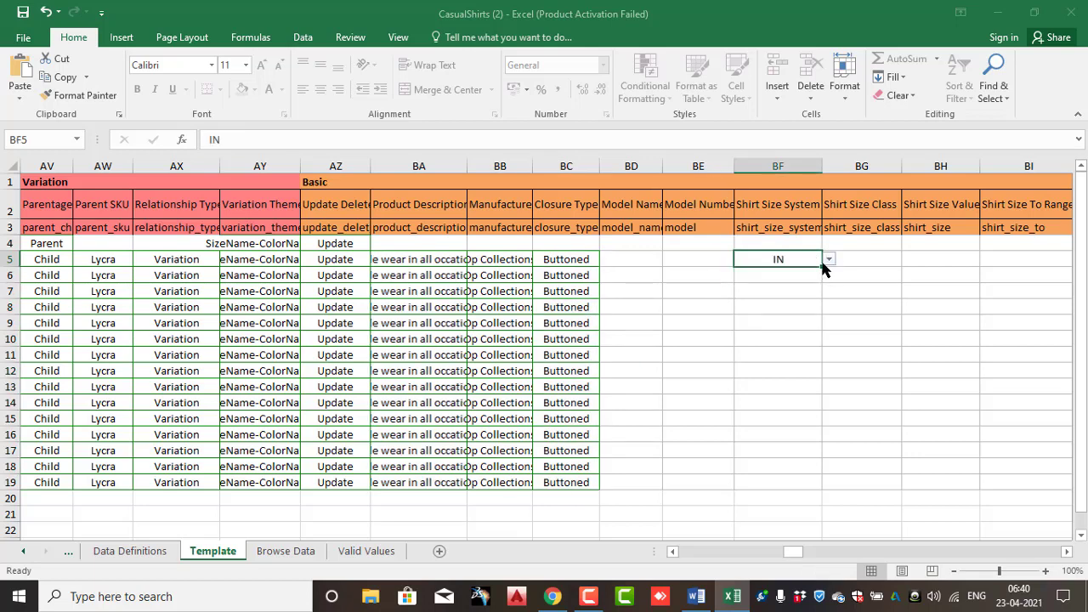
left_click_drag(822, 266, 815, 490)
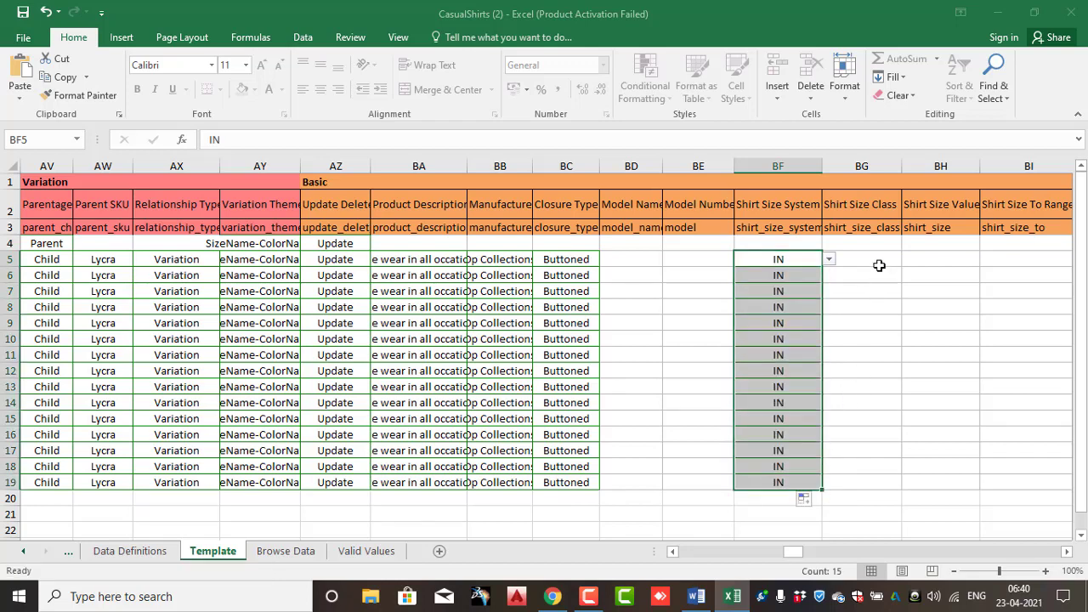
Set Shirt Size Class in BG5 to Alpha and fill it down to BG19
left_click(880, 263)
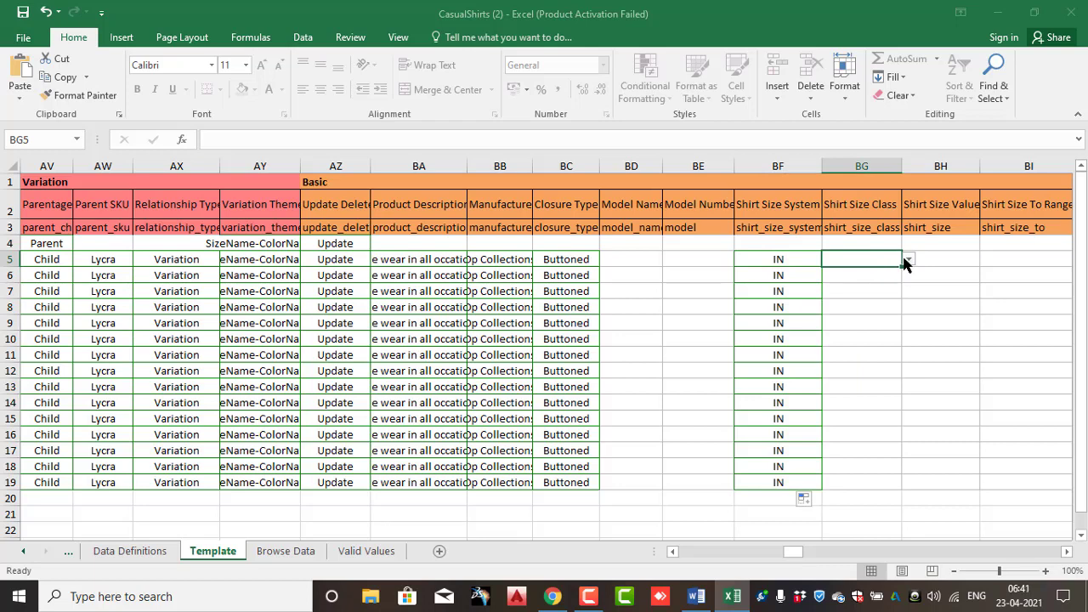
left_click(907, 259)
left_click(893, 272)
left_click_drag(902, 267, 892, 496)
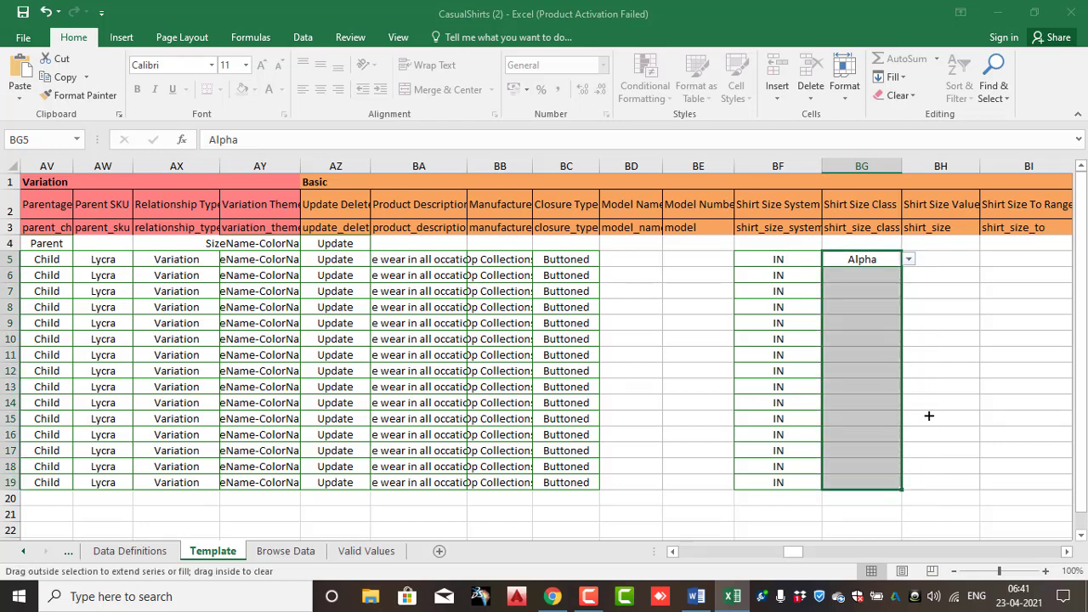
left_click(953, 261)
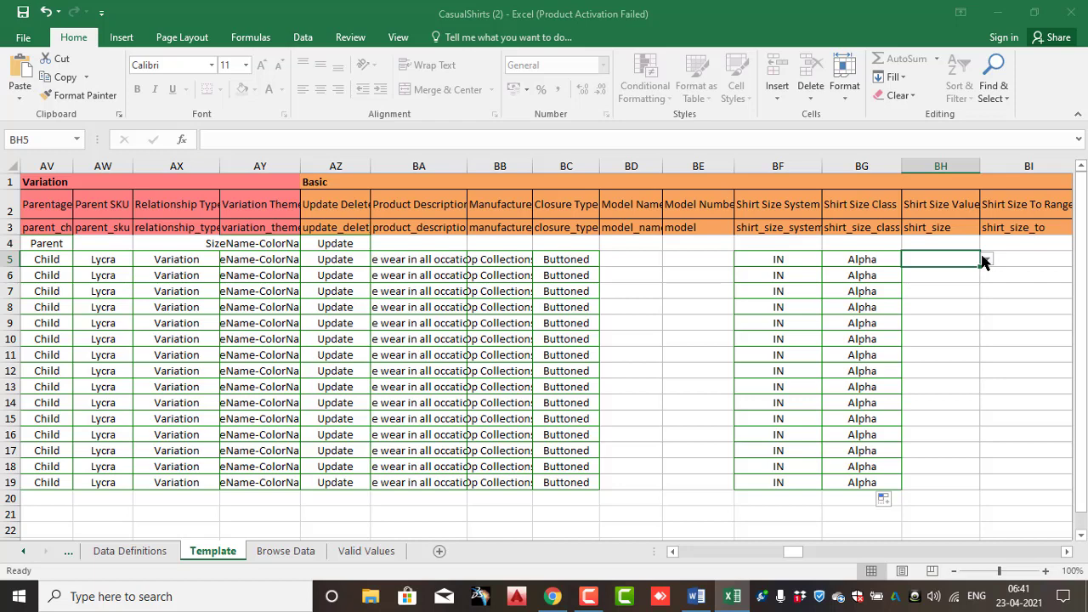
Copy the Size Map sizes from AA5:AA19
left_click(986, 260)
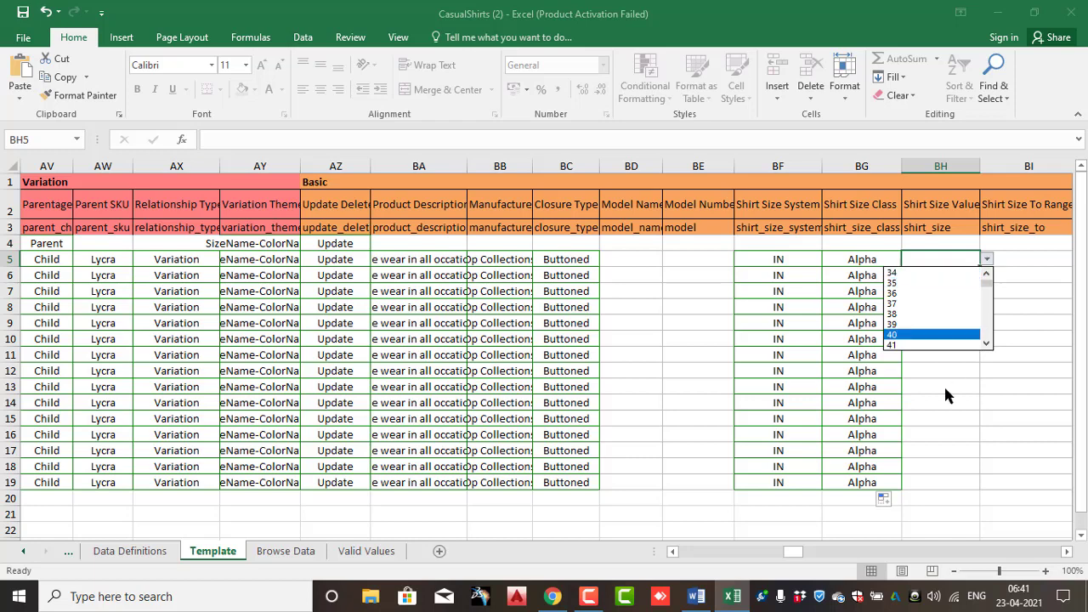
left_click(801, 550)
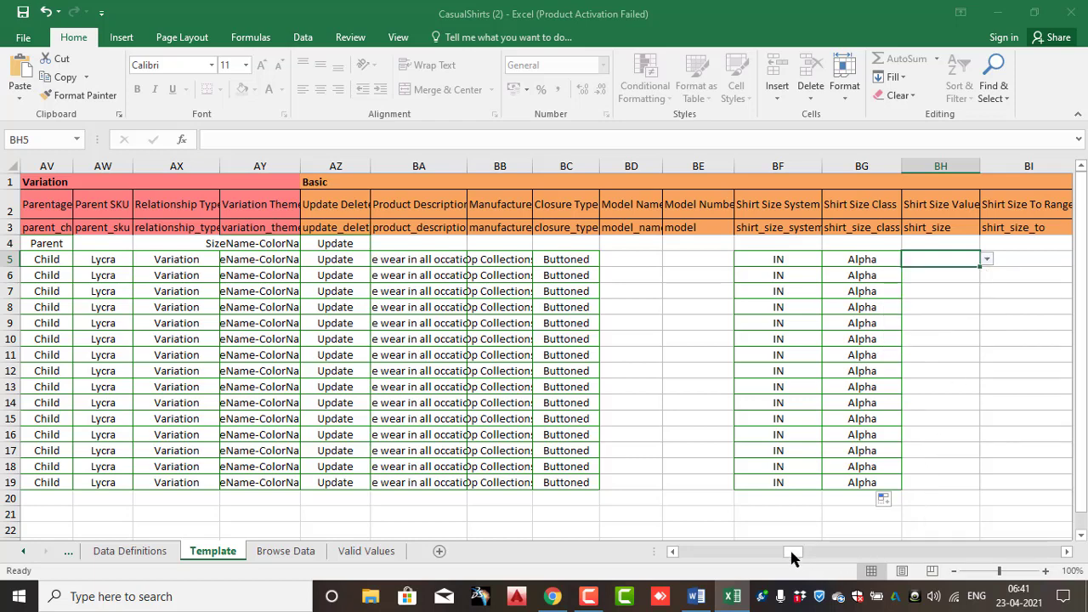
left_click(736, 549)
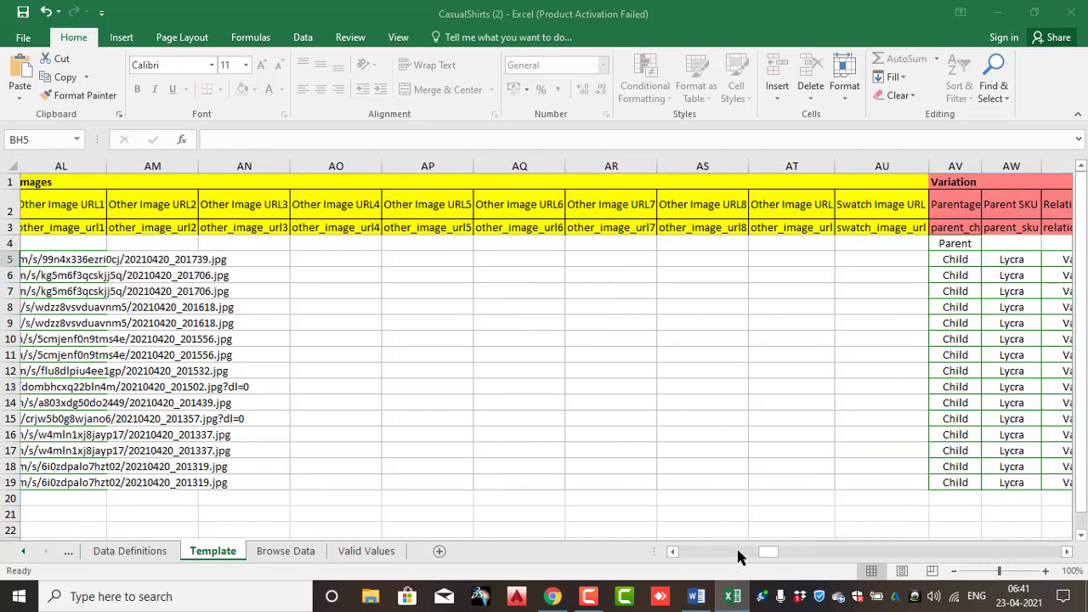
left_click(736, 549)
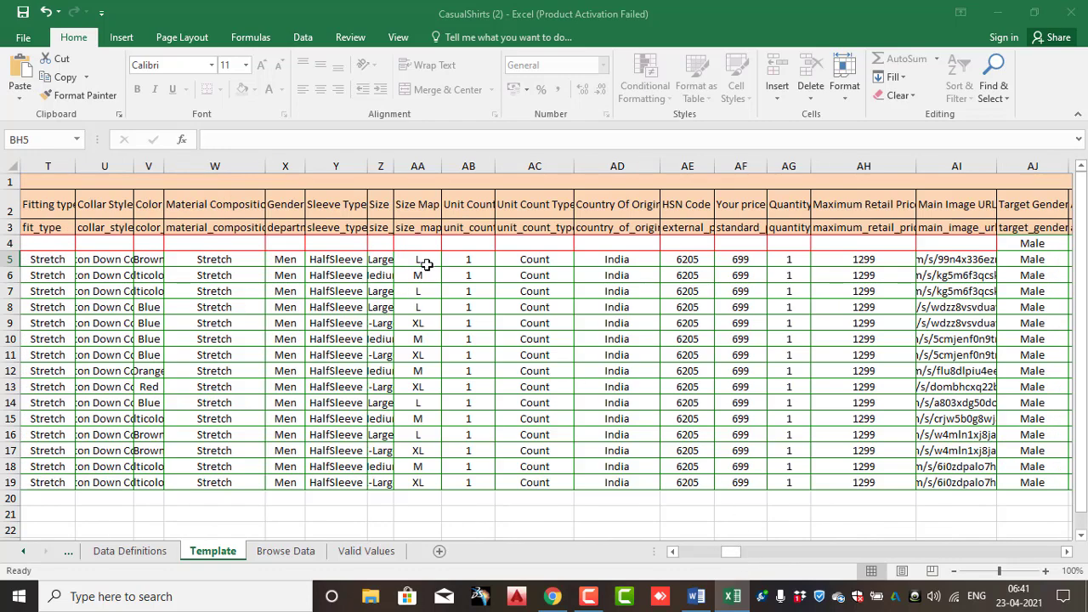
left_click_drag(427, 261, 424, 480)
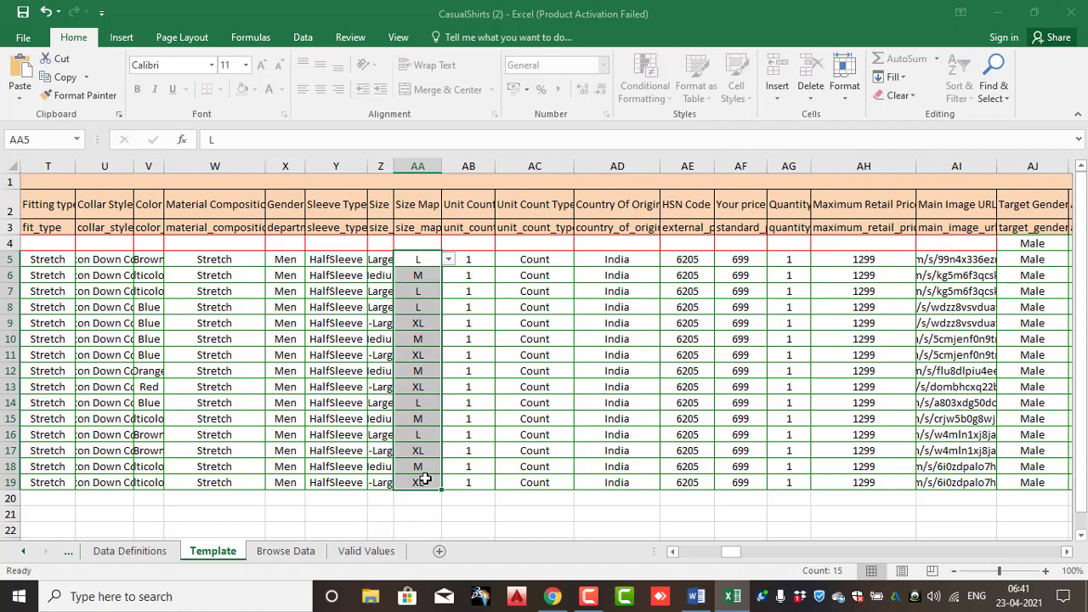
key("ctrl+c")
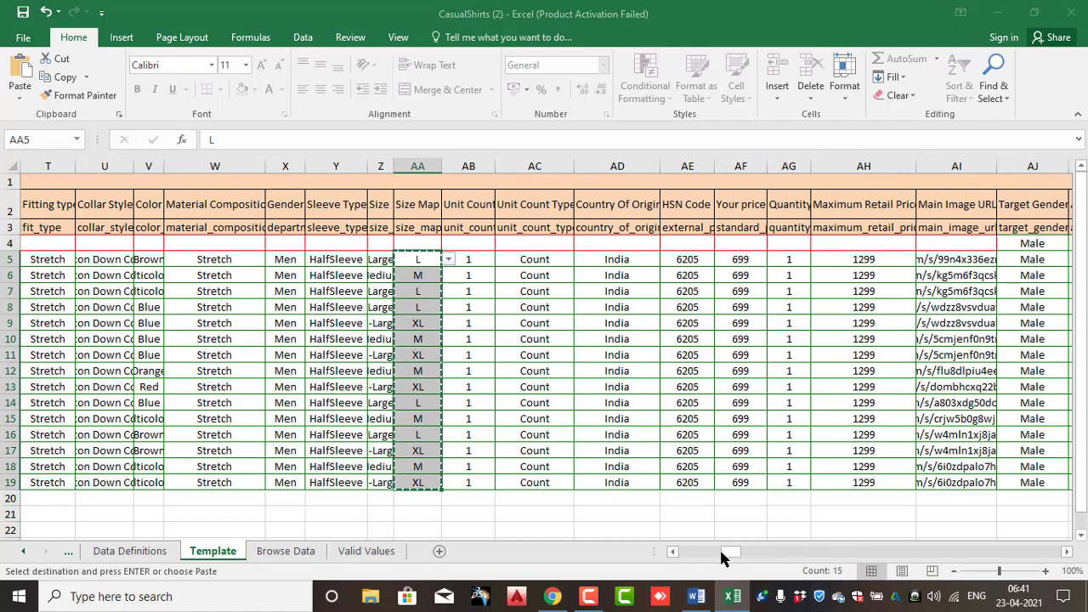
Paste the copied L, M and XL sizes into Shirt Size Value starting at BH5
left_click_drag(721, 557, 786, 551)
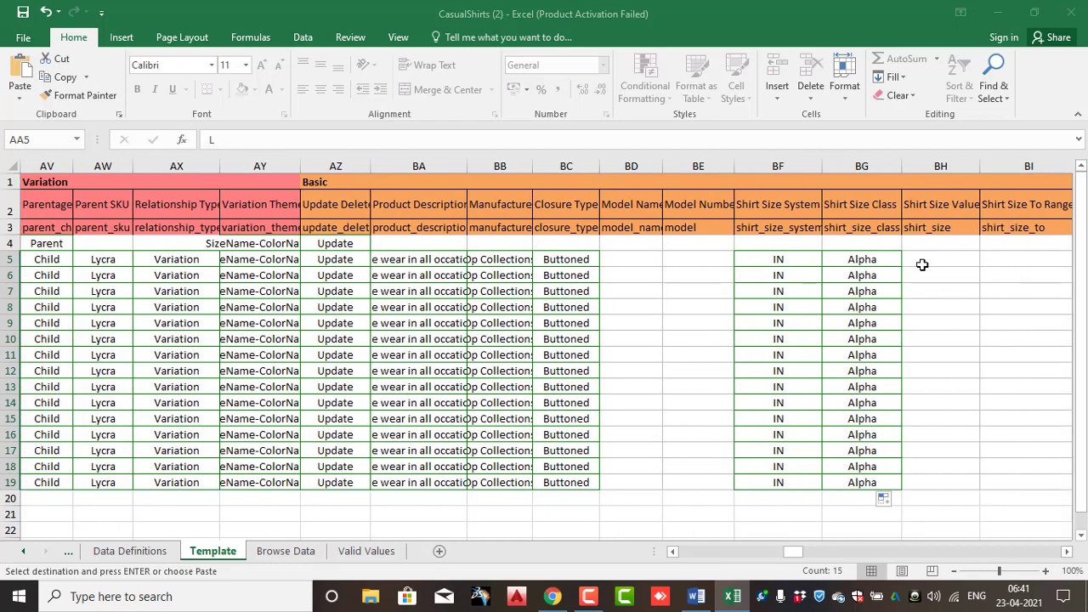
left_click(922, 264)
key("ctrl+v")
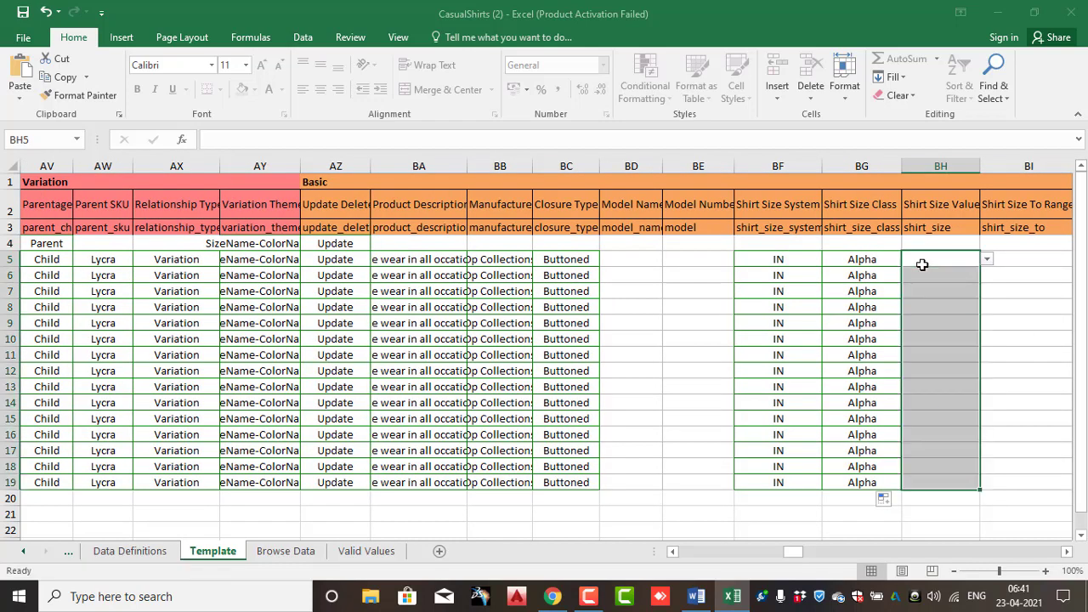
left_click(1016, 259)
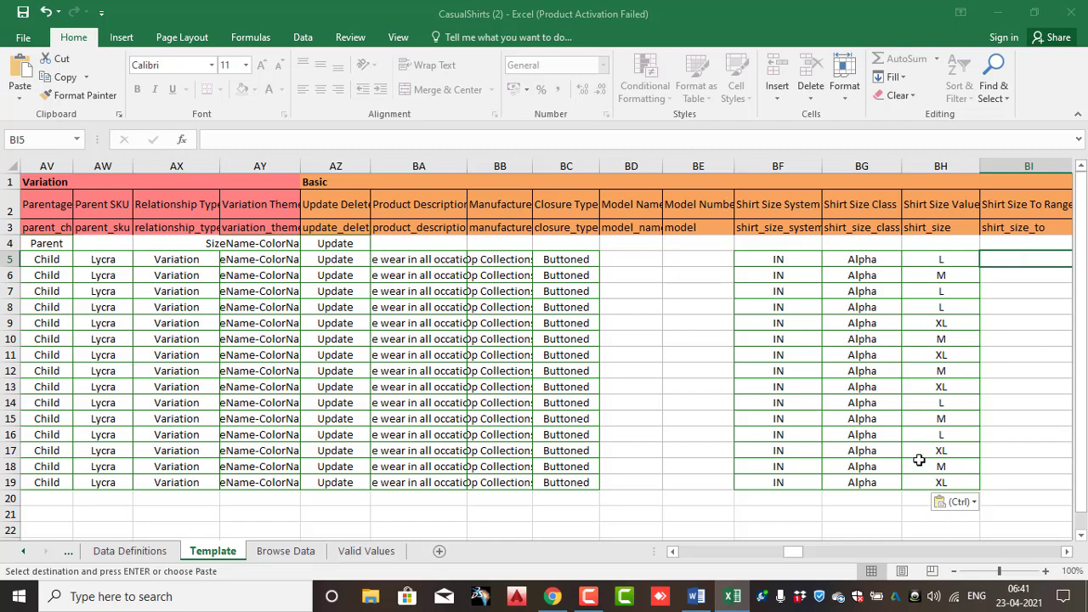
mouse_move(795, 547)
left_mouse_down()
mouse_move(842, 551)
mouse_move(818, 550)
left_mouse_up()
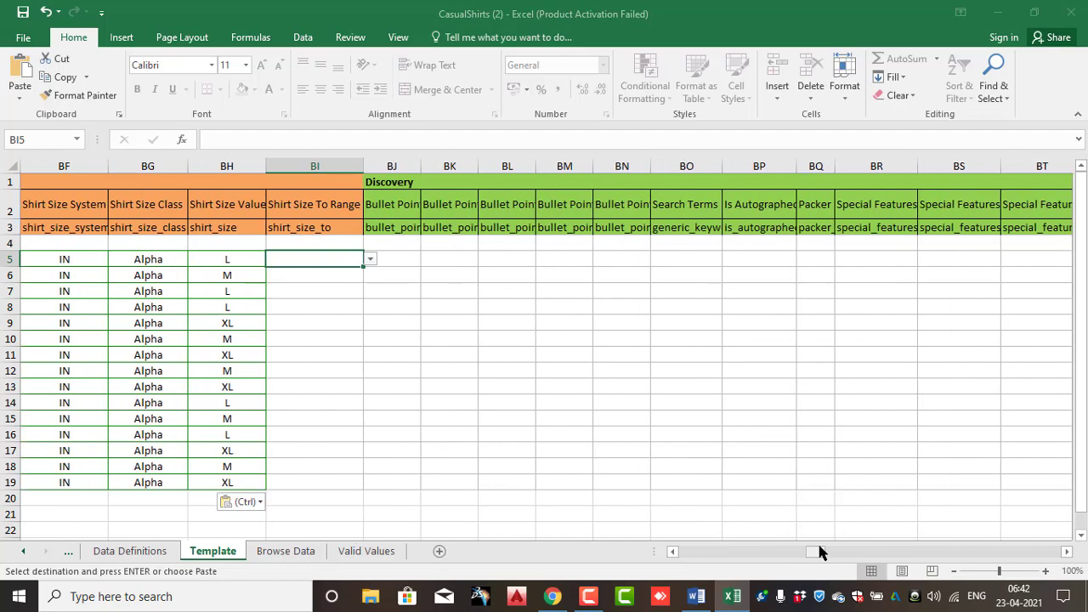
Enter 'Lycra Shirts for Mens' in BJ5 and fill it down to BJ19
left_click(401, 261)
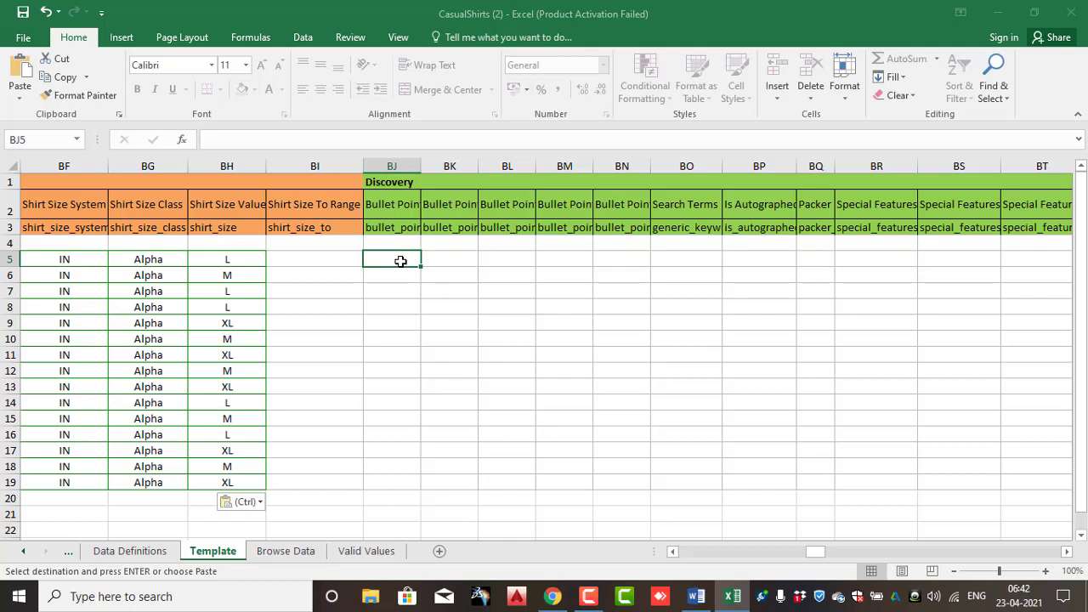
type("LY")
key("BackSpace")
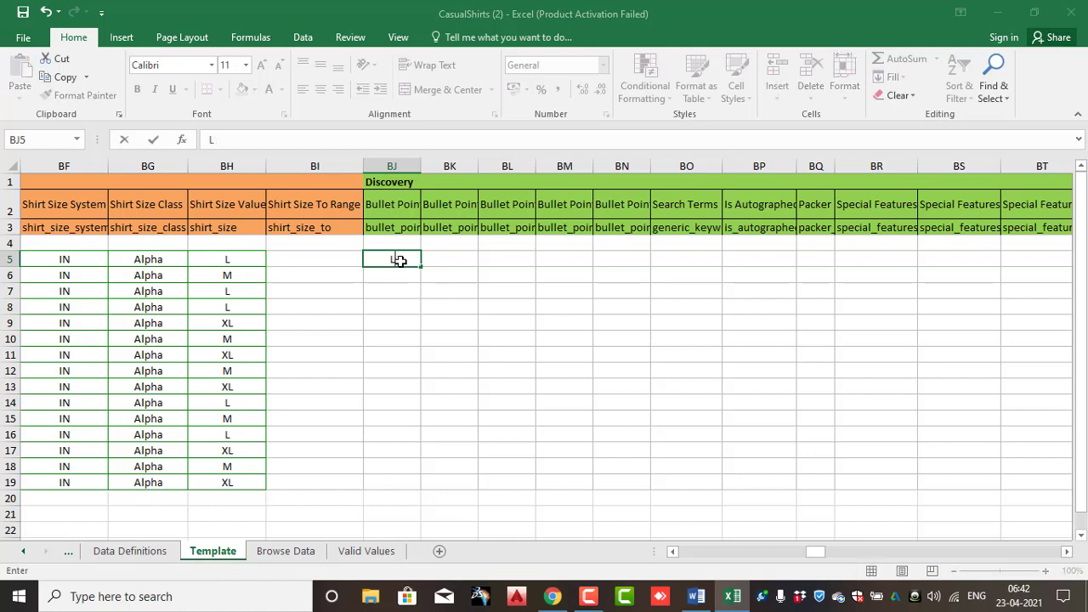
type("yc")
type("ra sh")
type("irts f")
type("or men")
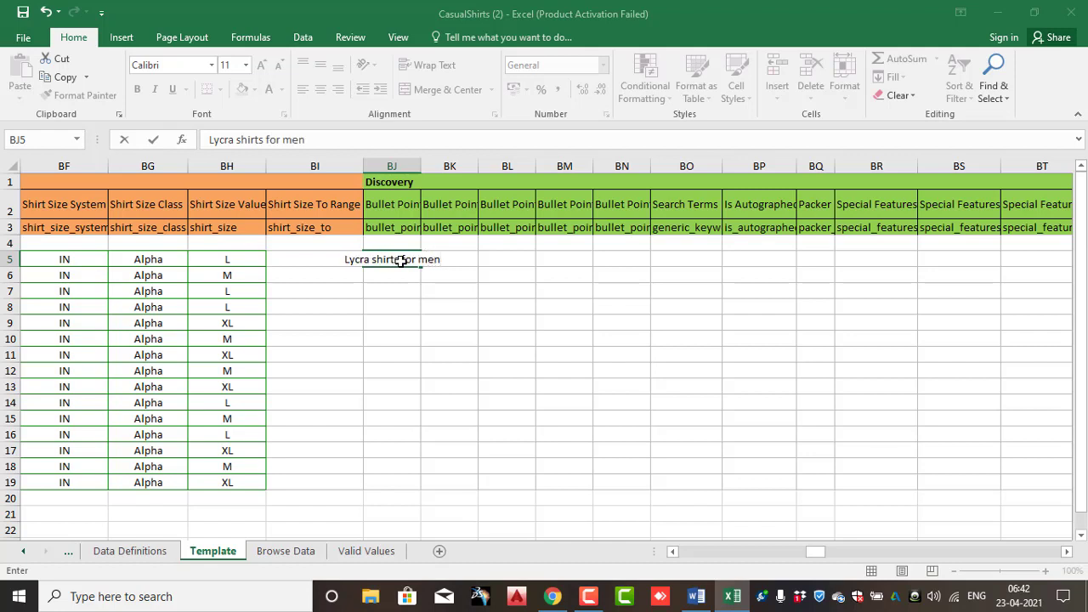
key("BackSpace")
key("BackSpace")
key("BackSpace")
type("M")
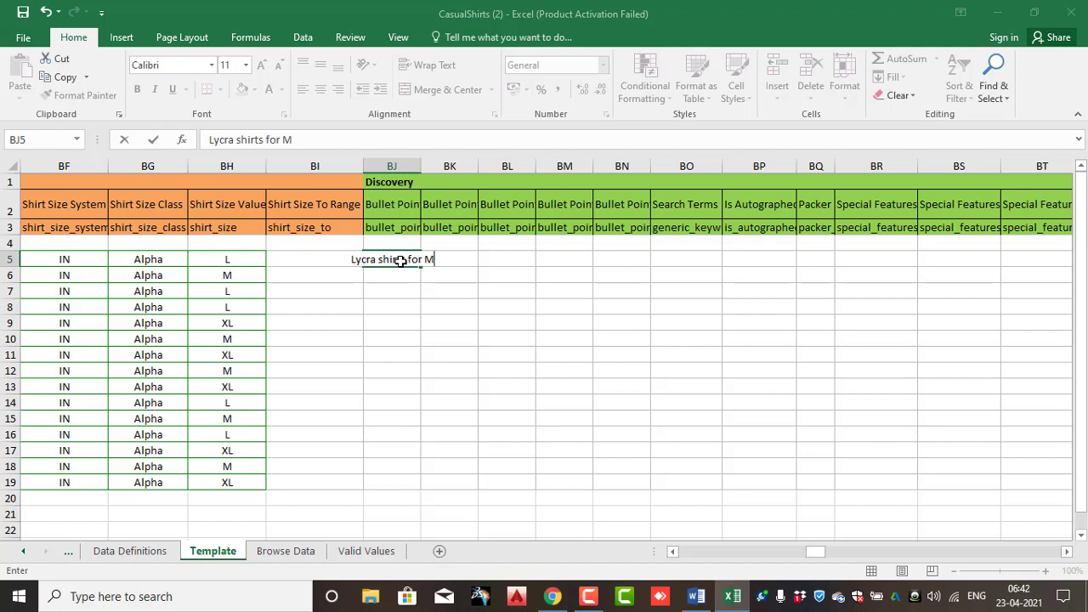
type("ens")
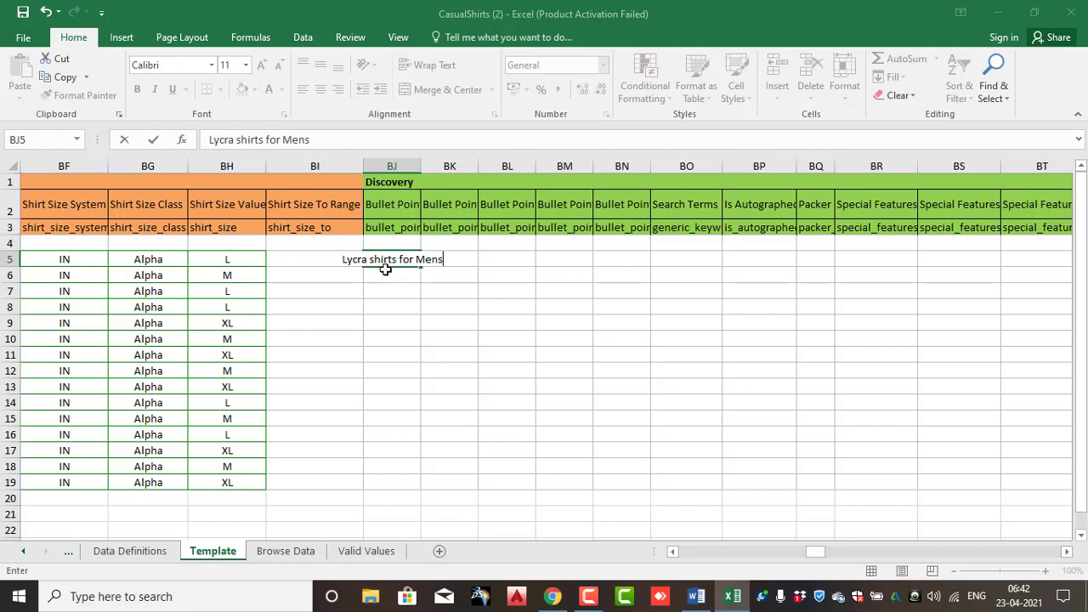
left_click(374, 261)
key("BackSpace")
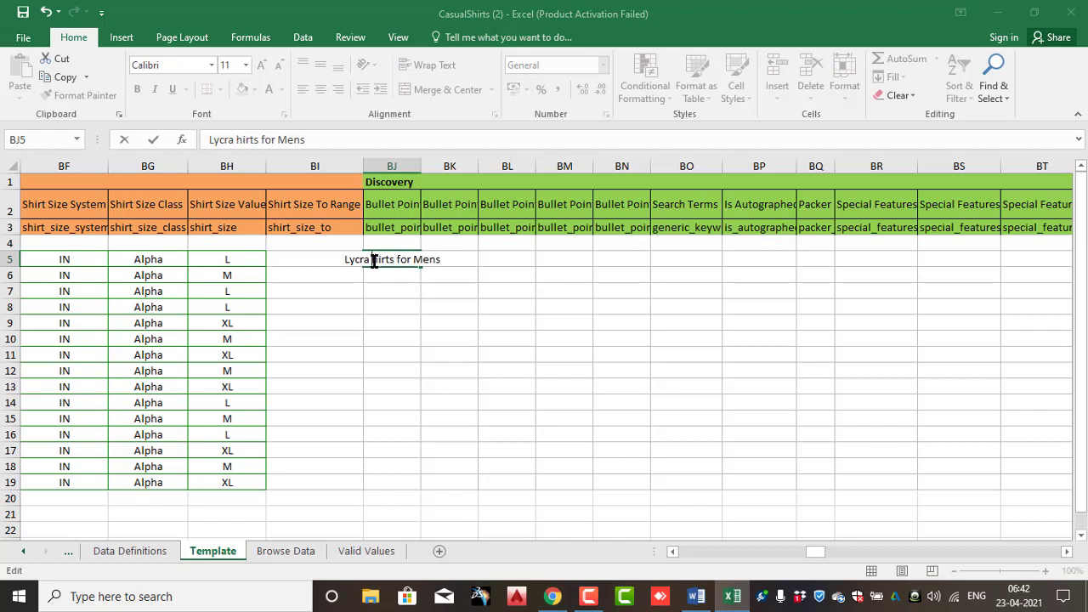
type("S")
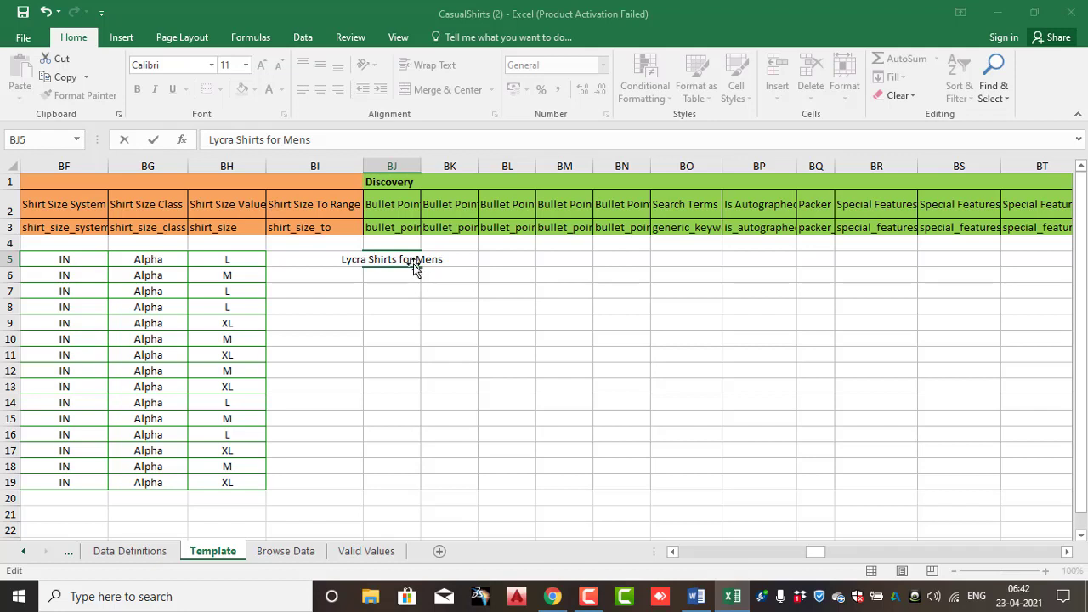
double_click(419, 264)
left_click(401, 264)
key("Escape")
left_click_drag(420, 266, 417, 482)
left_click(453, 261)
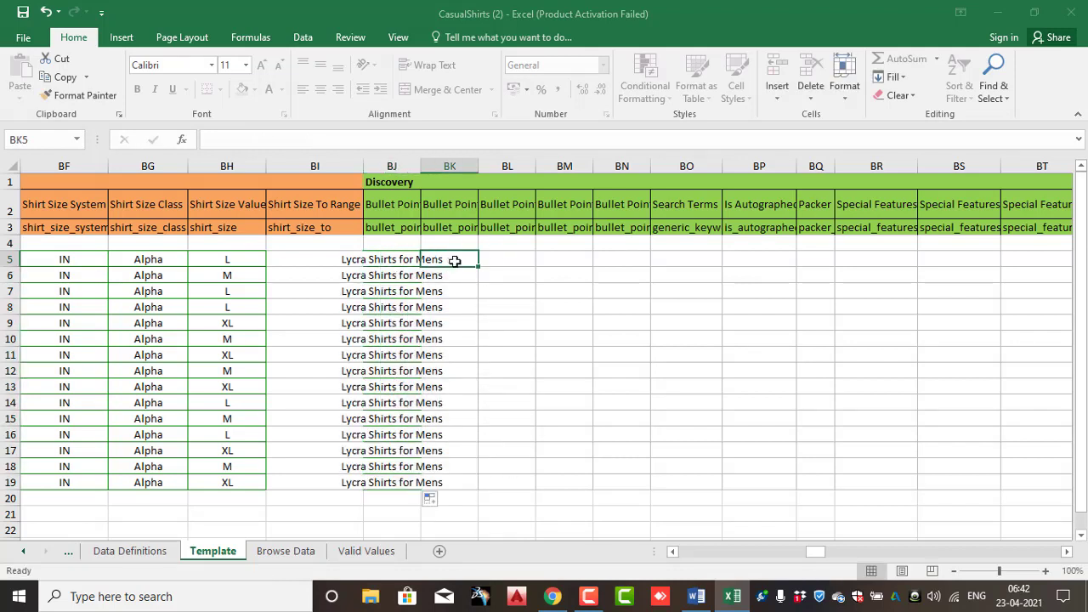
Enter 'Half Sleeve' in BK5 and copy it down through BK19
type("Ha")
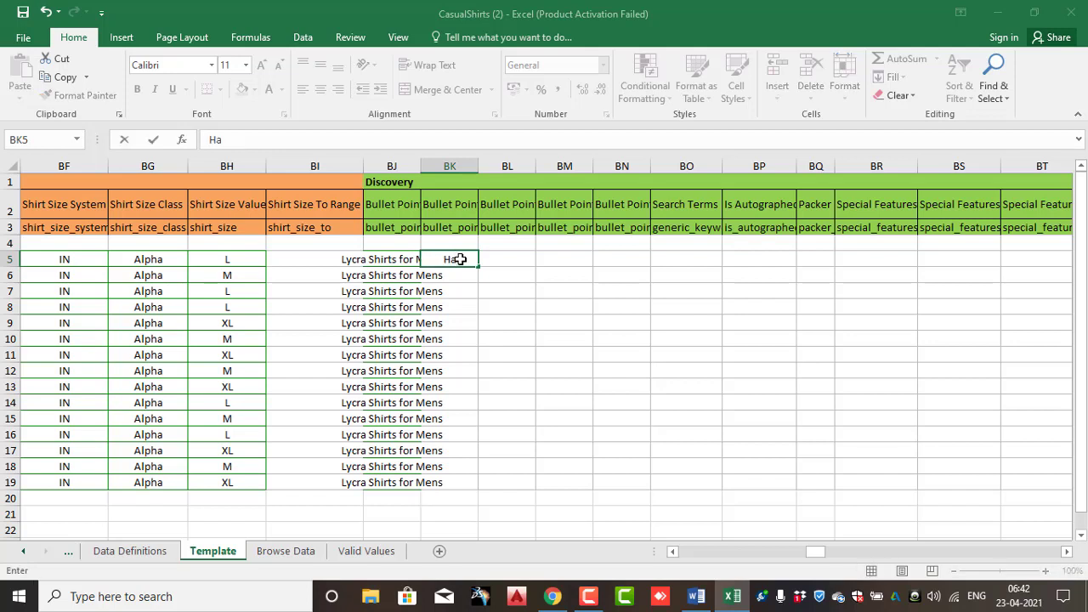
type("lf")
type(" S")
type("lee")
type("ve")
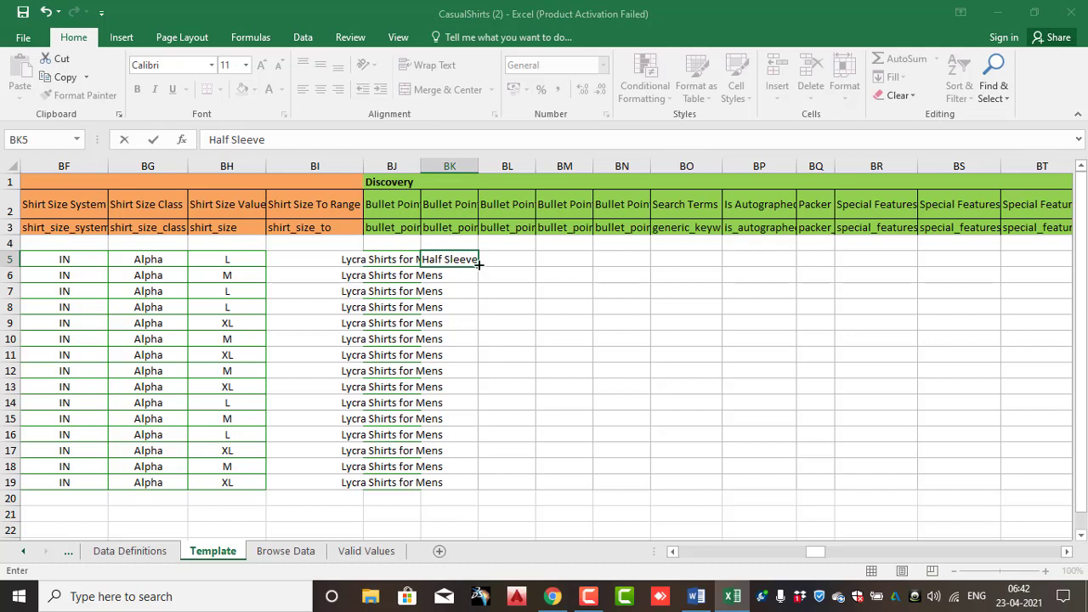
key("ctrl+Return")
left_click_drag(478, 266, 478, 490)
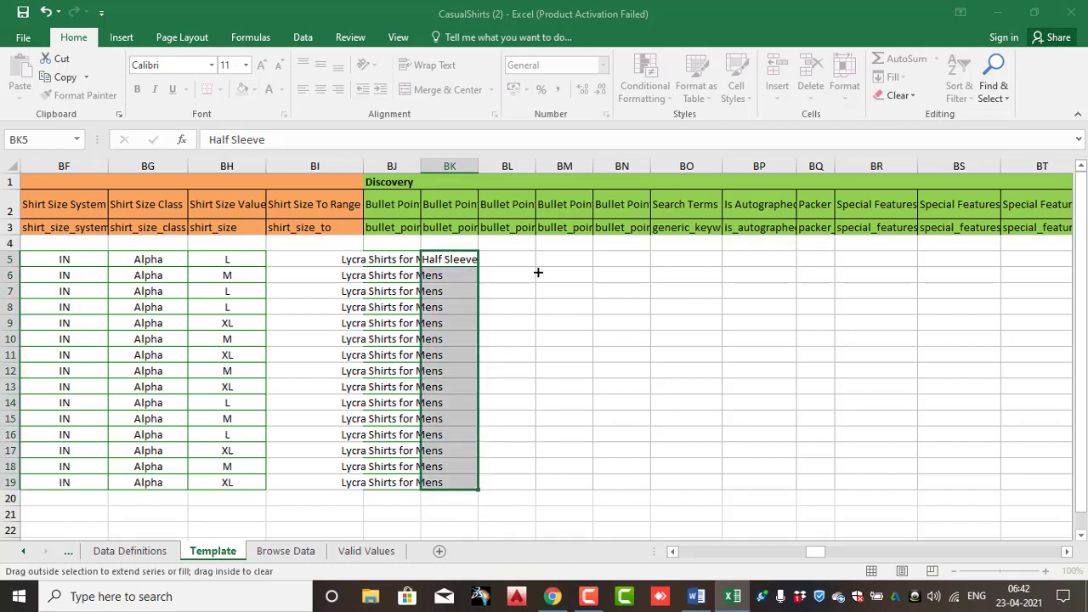
left_click(503, 266)
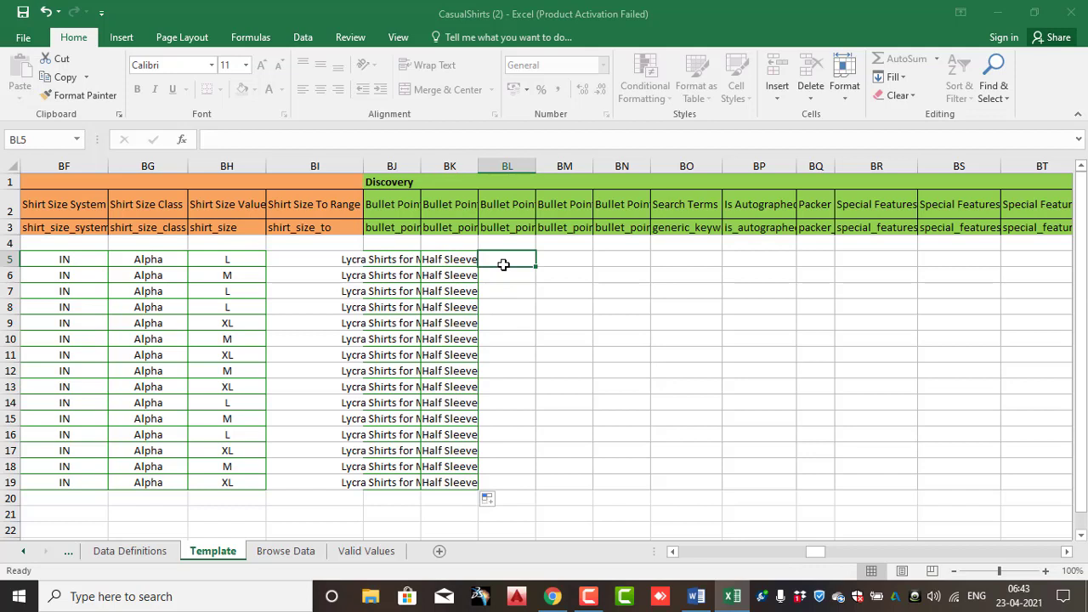
Enter 'Strechable Shirts For Mens' in BL5, fixing typos and capitalisation, and fill it down to BL19
type("Str")
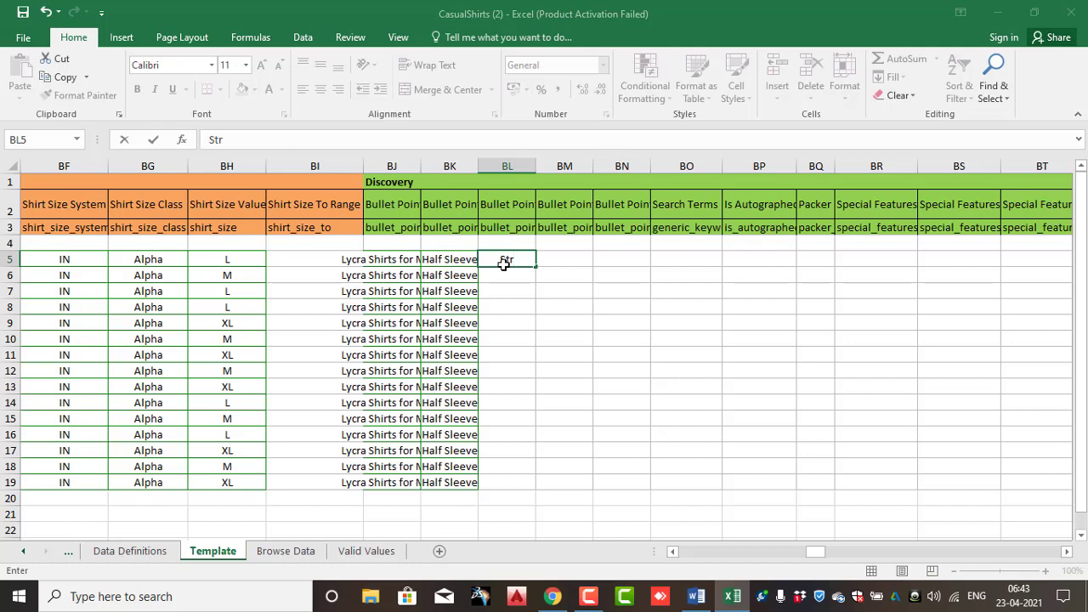
type("echa")
type("ble sh")
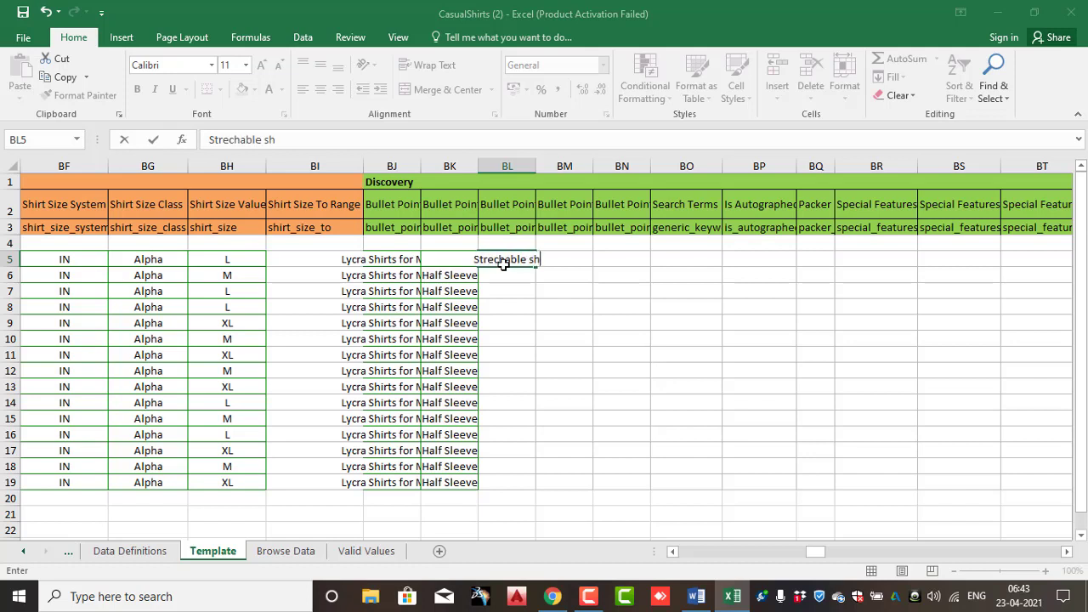
type("irts")
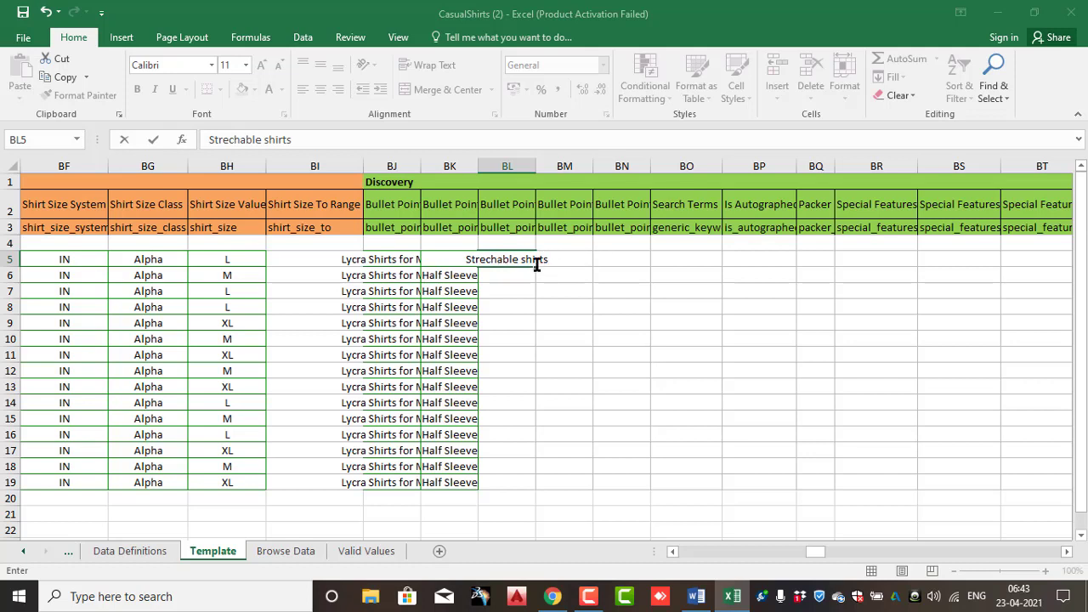
type("f")
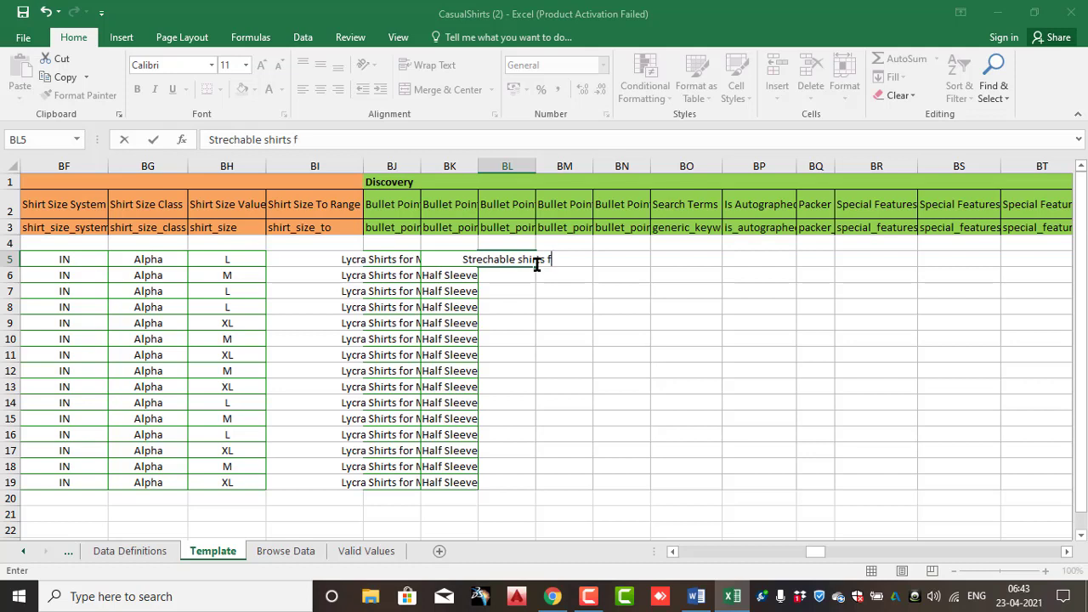
type("ir")
type(" ===")
key("BackSpace")
key("BackSpace")
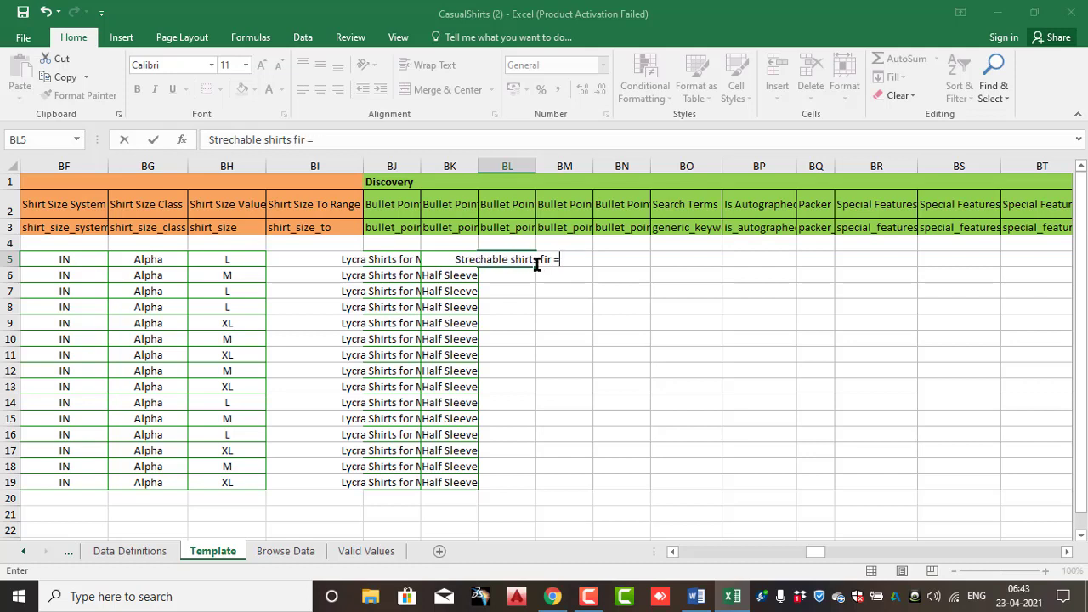
key("BackSpace")
key("BackSpace")
key("BackSpace")
key("BackSpace")
key("BackSpace")
key("BackSpace")
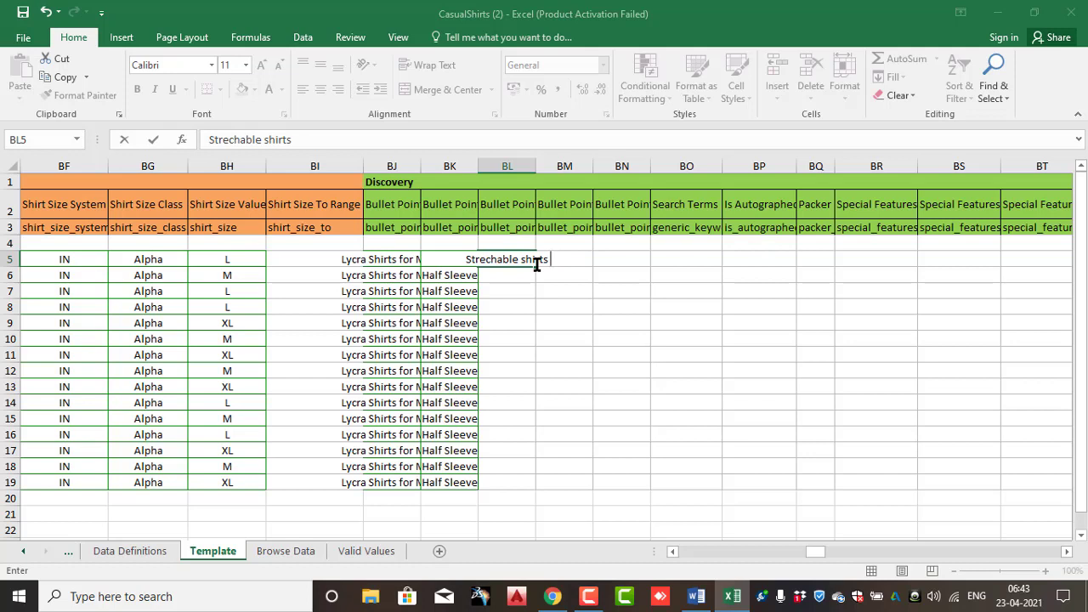
type("F")
type("or Mens")
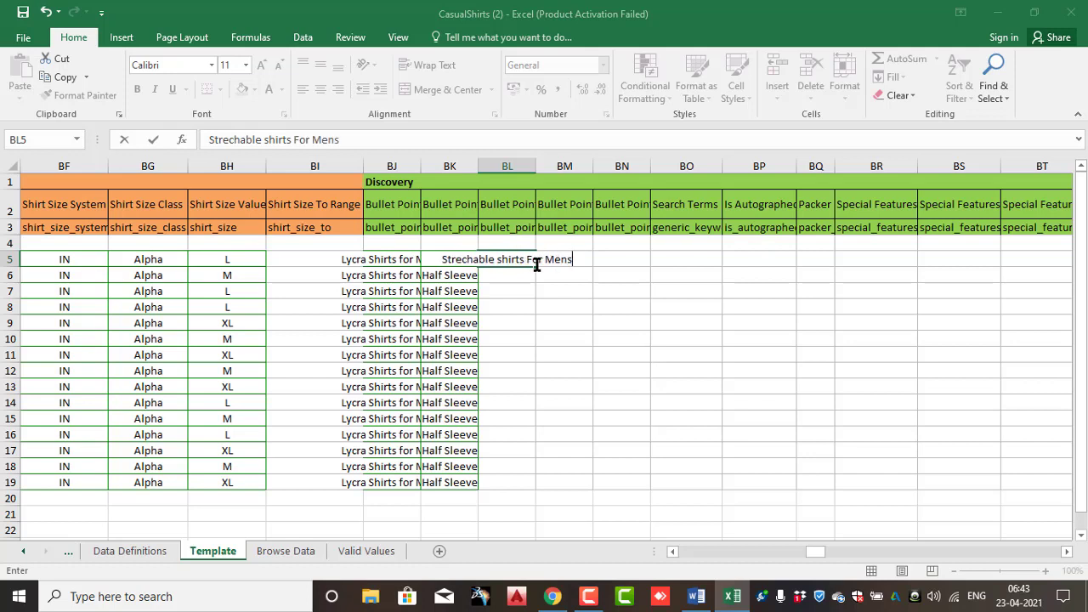
left_click(279, 143)
key("BackSpace")
type("S")
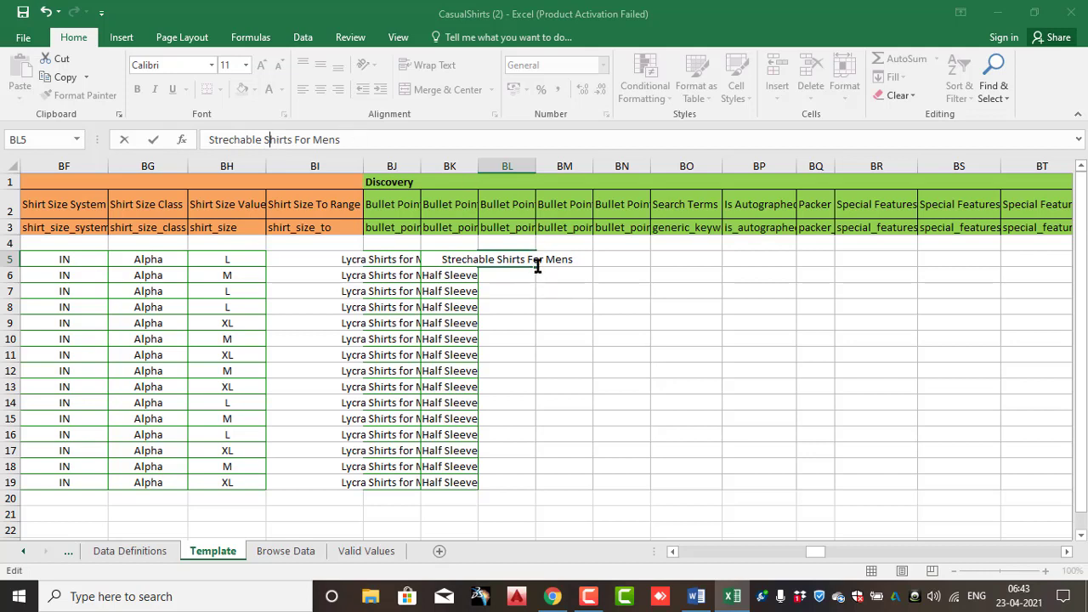
left_click_drag(536, 267, 534, 490)
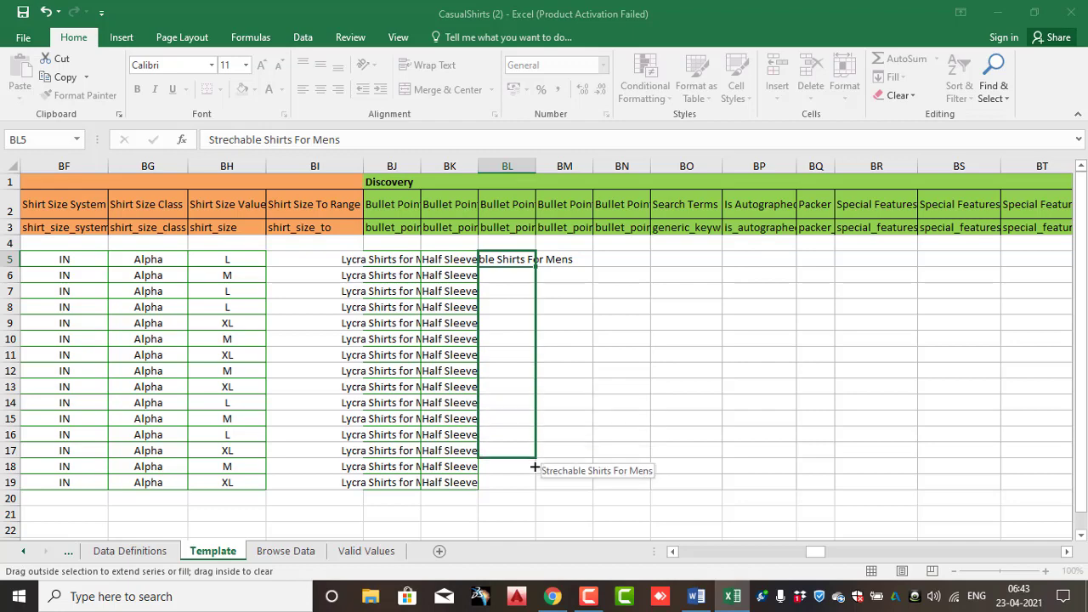
left_click(578, 261)
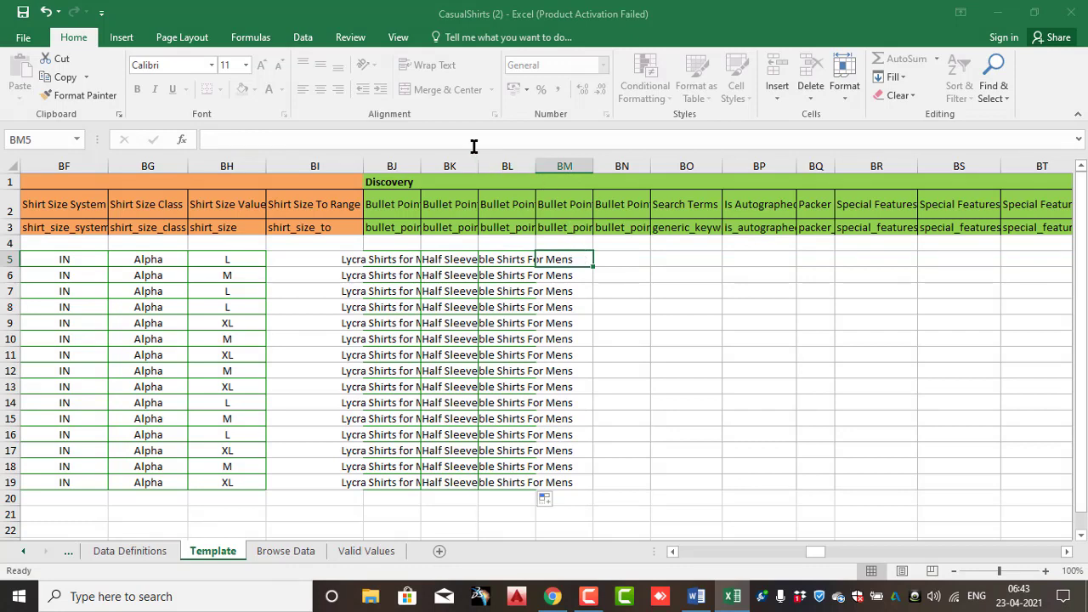
Enter '2 Way Lycra' in BM5 and fill down so BM19 reads '16 Way Lycra'
type("2")
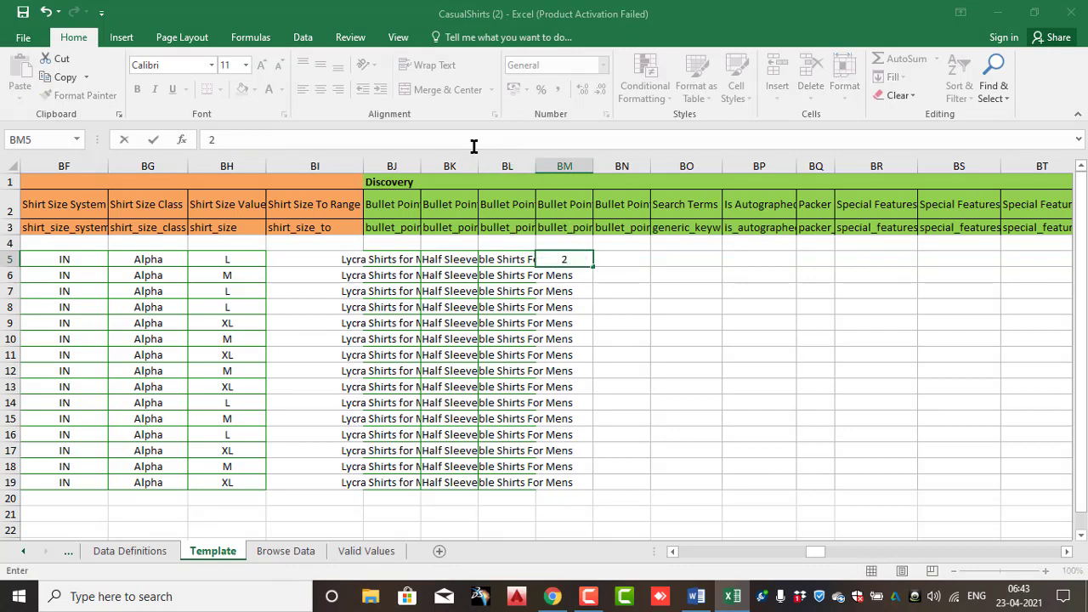
type(" Way ")
type("K")
key("BackSpace")
type("Ly")
type("cra")
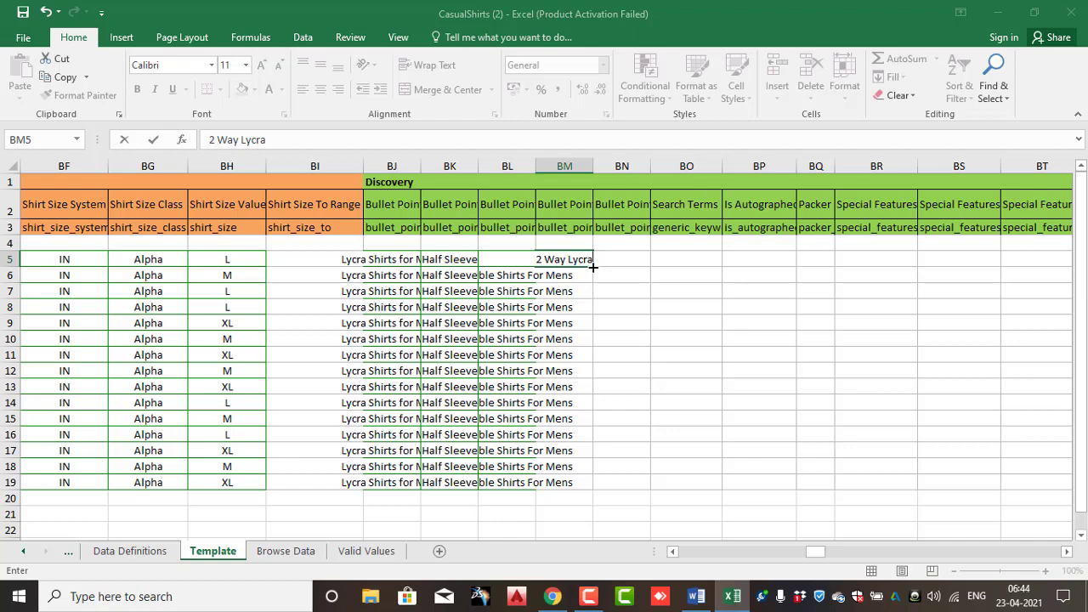
key("ctrl+Return")
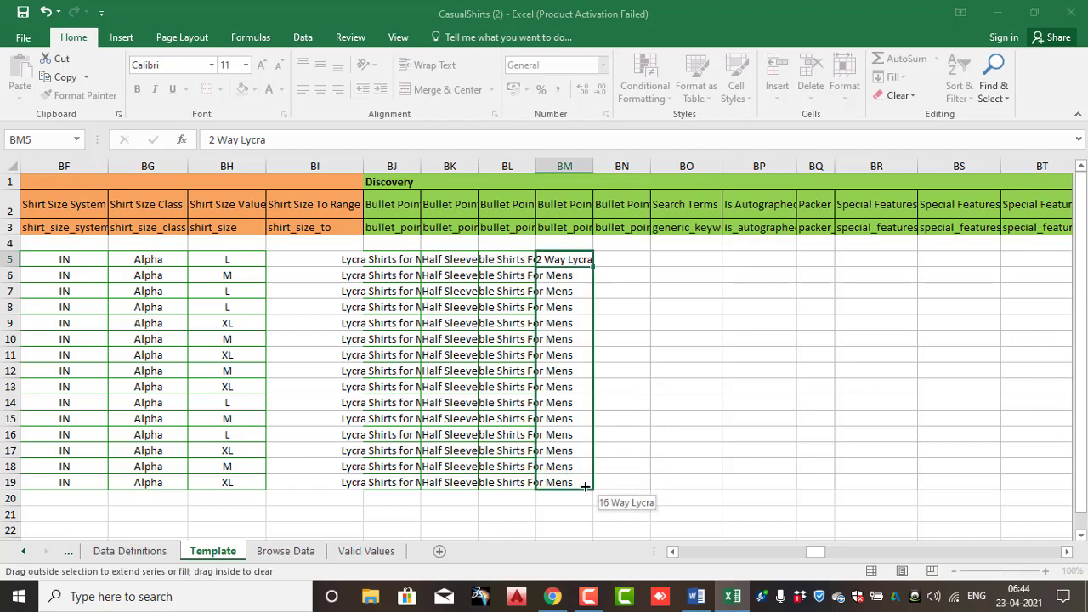
left_click_drag(584, 444, 600, 501)
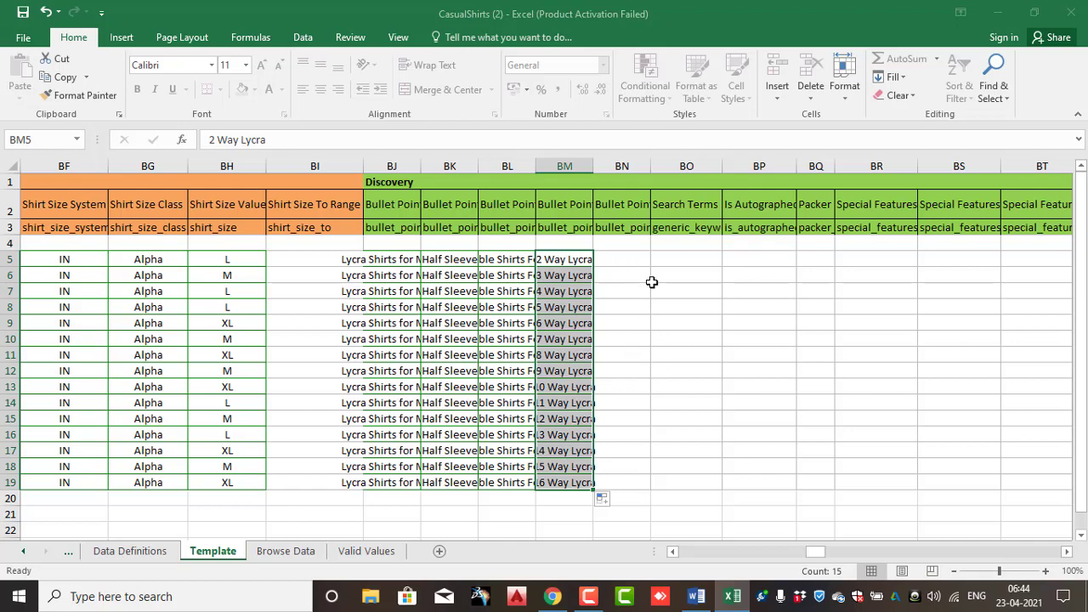
Copy the Pattern values from R5:R19 and paste them into BN5:BN19
left_click_drag(812, 550, 712, 553)
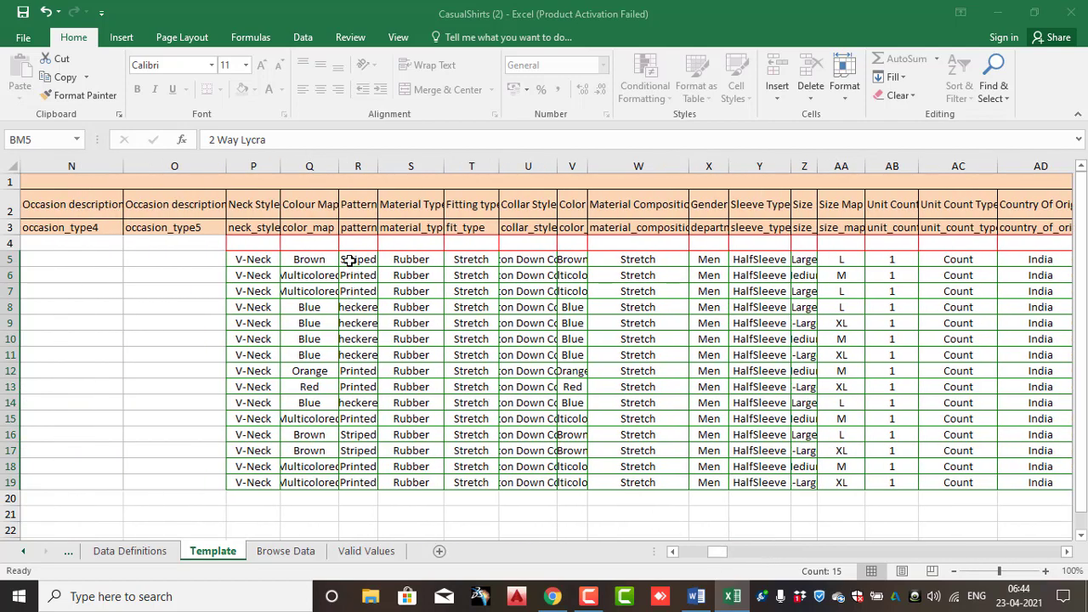
left_click_drag(355, 260, 358, 480)
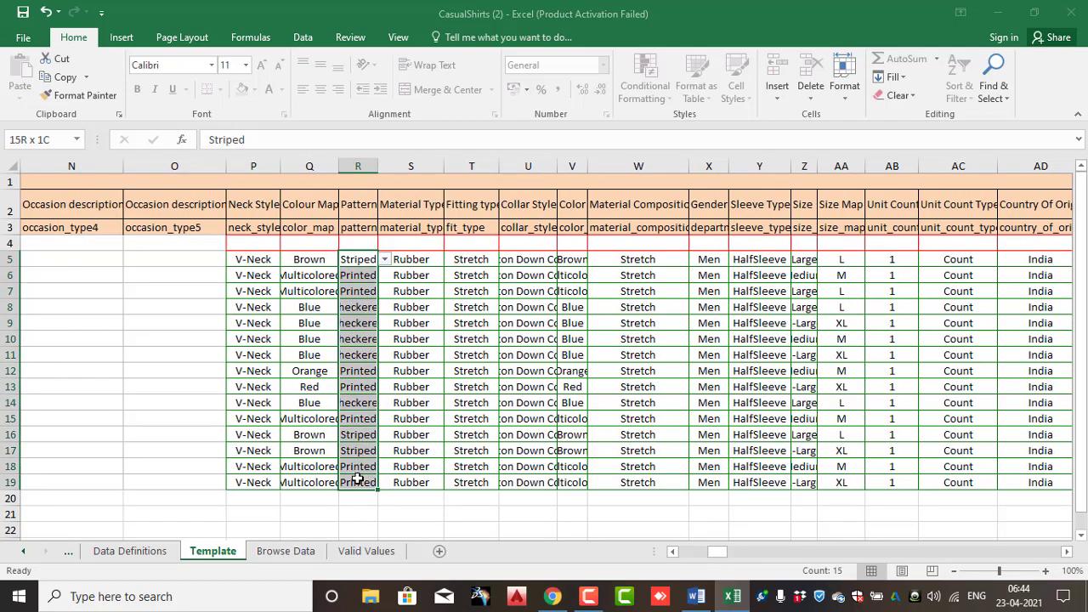
key("ctrl+c")
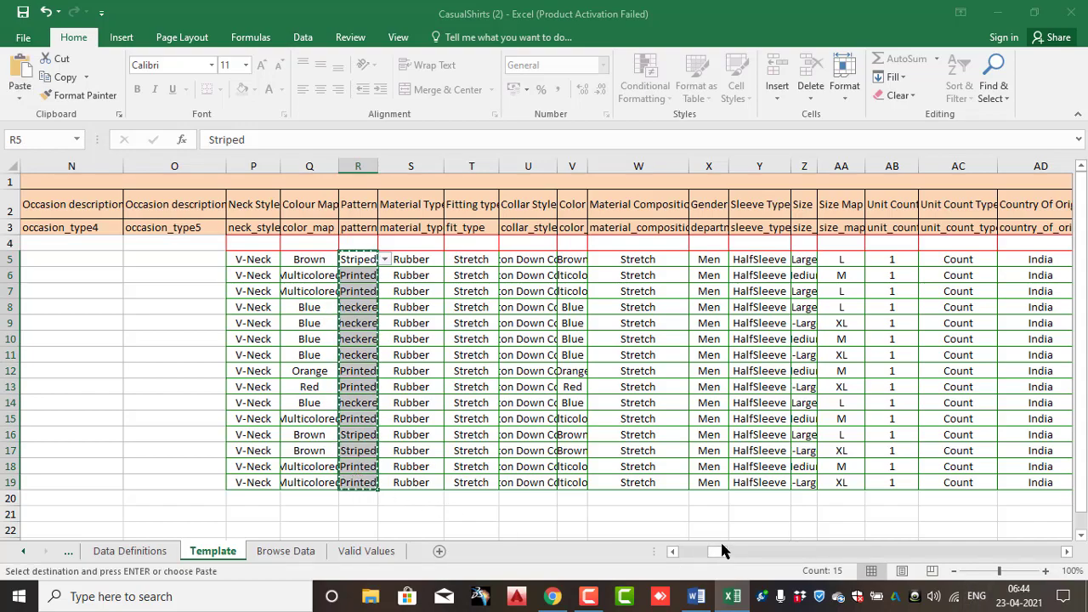
mouse_move(718, 552)
left_mouse_down()
mouse_move(855, 553)
mouse_move(911, 571)
mouse_move(820, 571)
left_mouse_up()
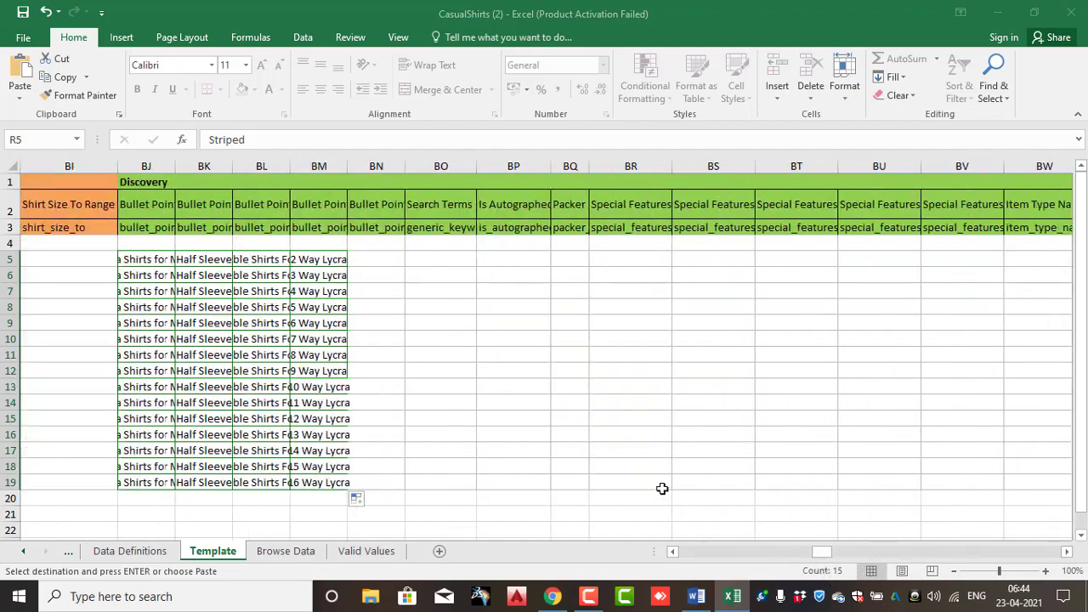
left_click(366, 259)
key("ctrl+v")
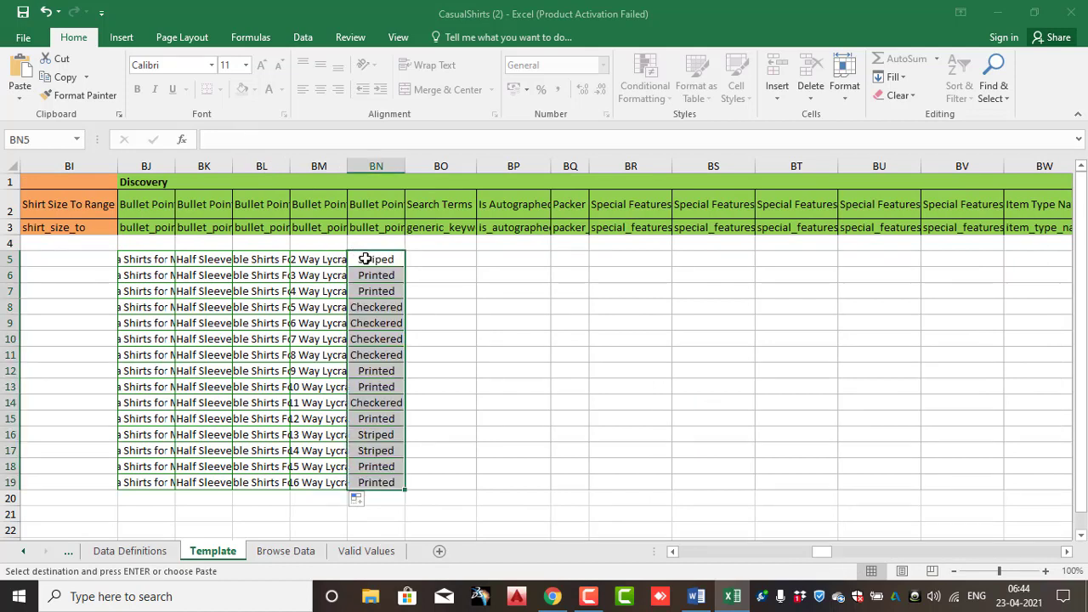
left_click(432, 255)
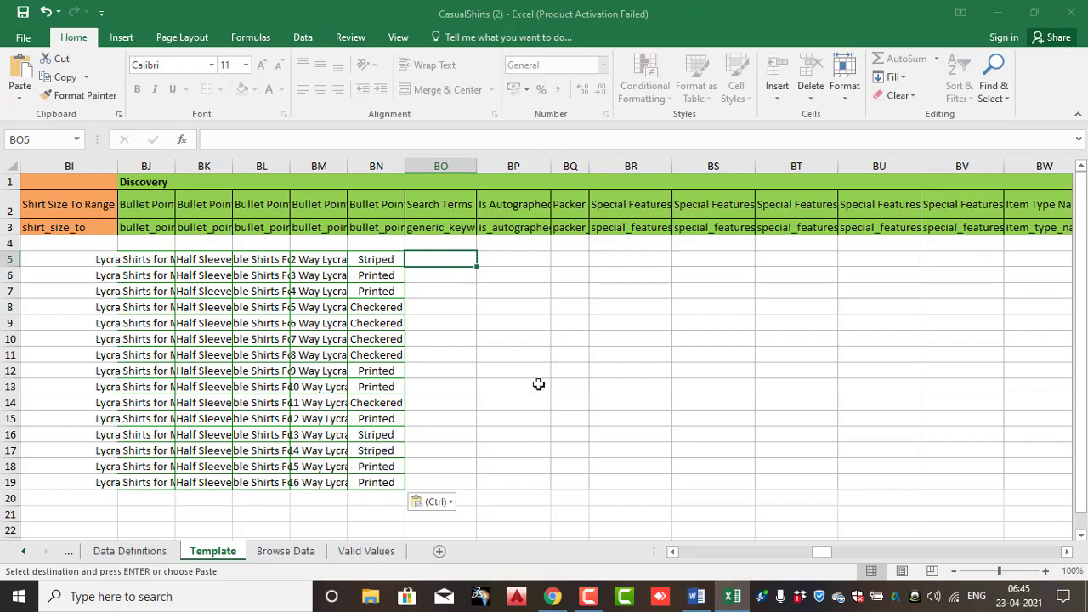
left_click_drag(818, 551, 697, 553)
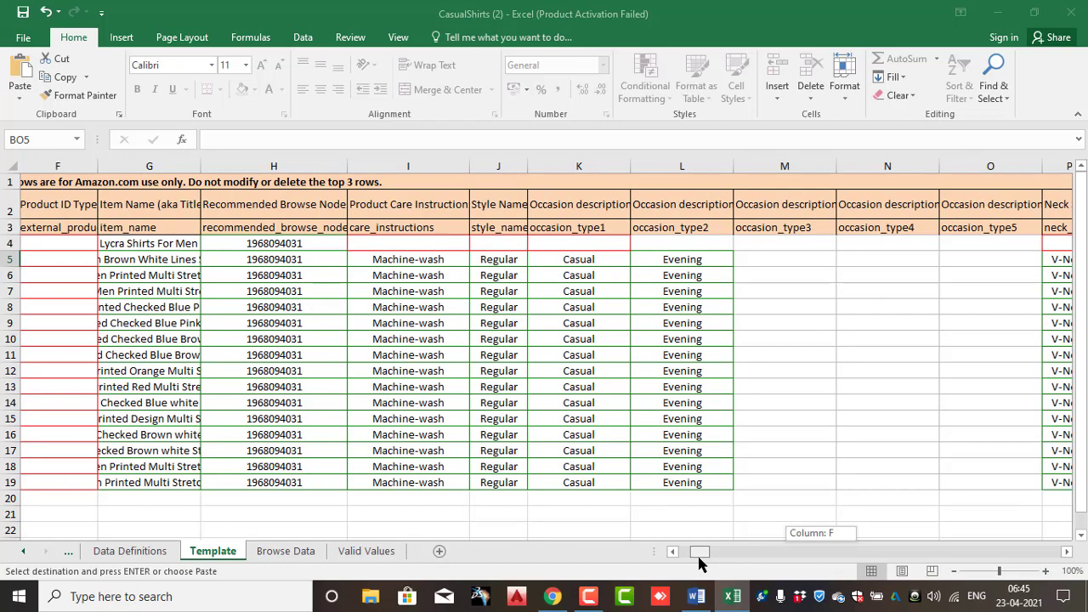
left_click_drag(699, 557, 715, 561)
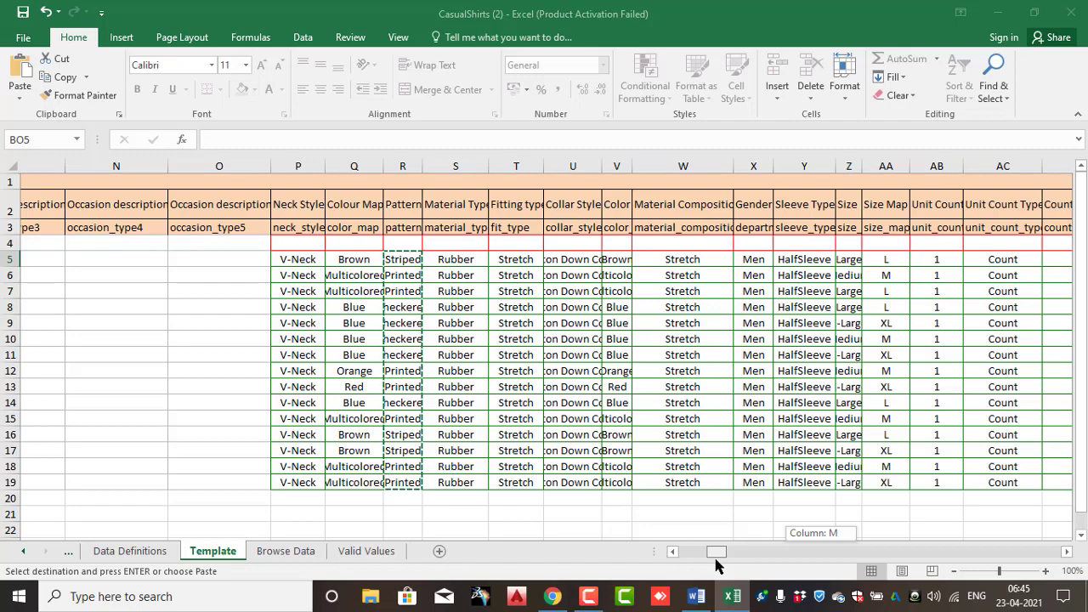
mouse_move(717, 563)
left_mouse_down()
mouse_move(789, 552)
mouse_move(696, 554)
left_mouse_up()
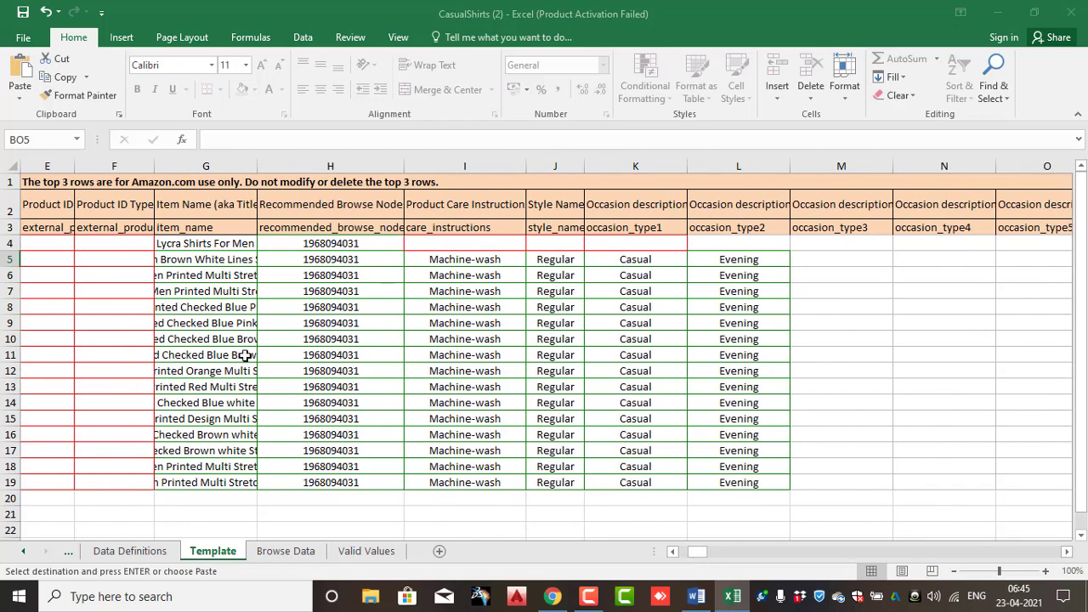
Copy the phrase 'Lycra Shirts For Men' from the G5 item name in the formula bar
left_click(217, 261)
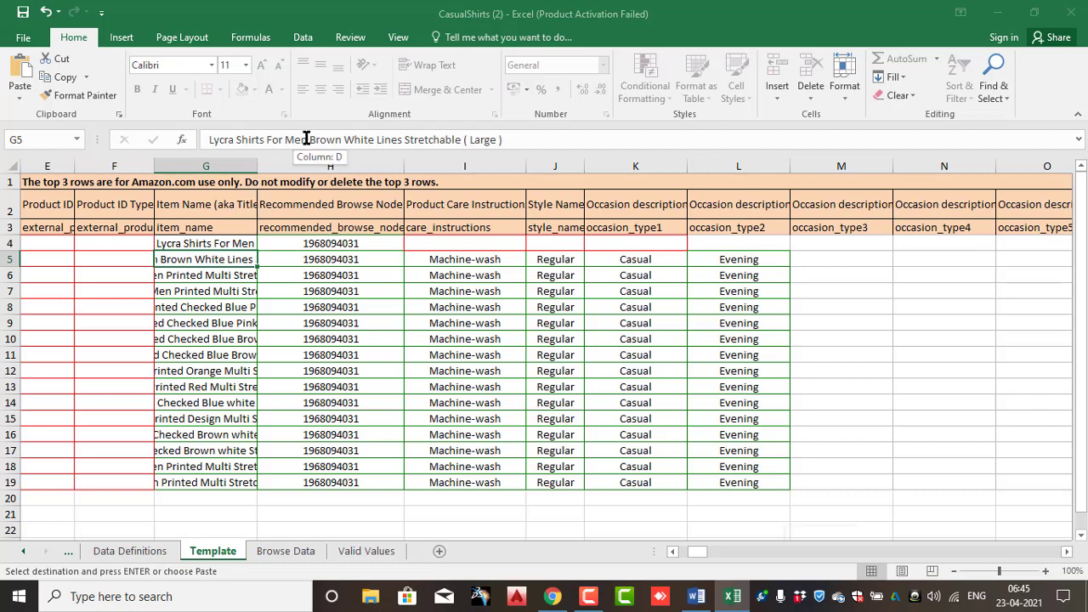
left_click_drag(306, 138, 207, 138)
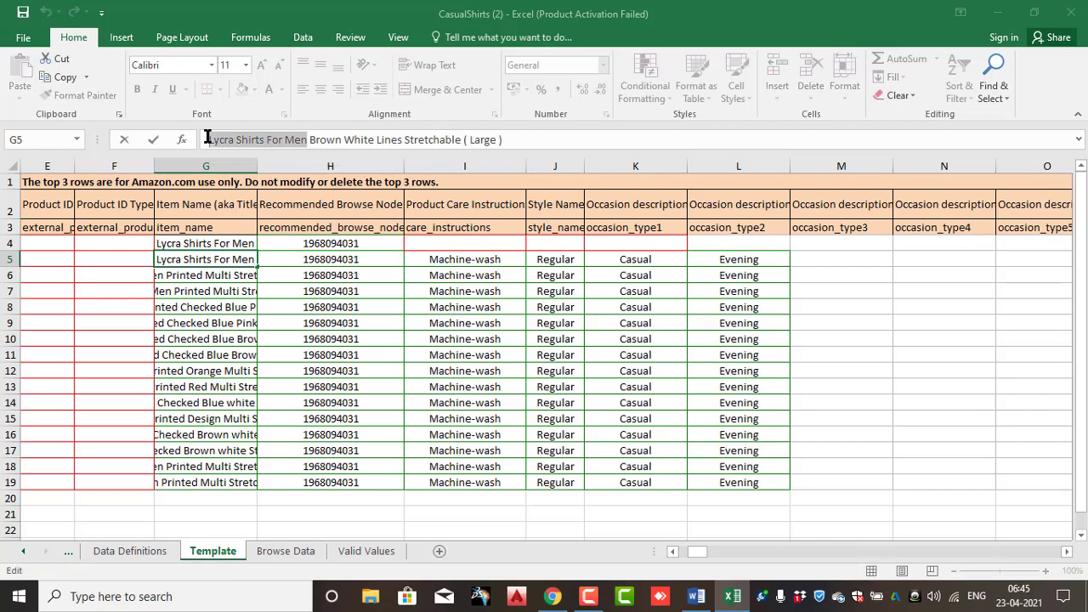
key("ctrl+c")
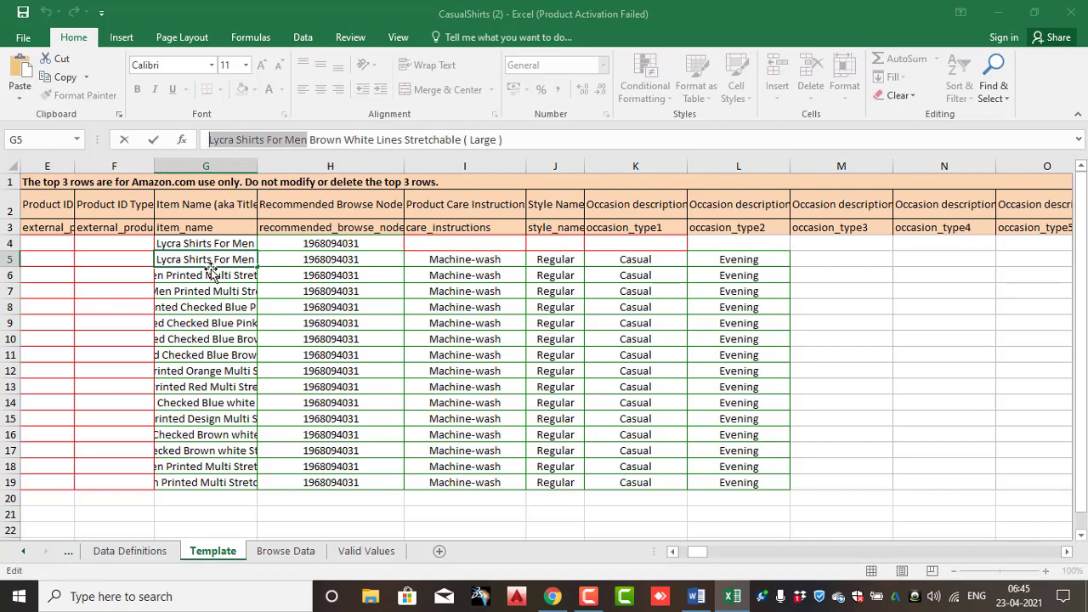
left_click(209, 272)
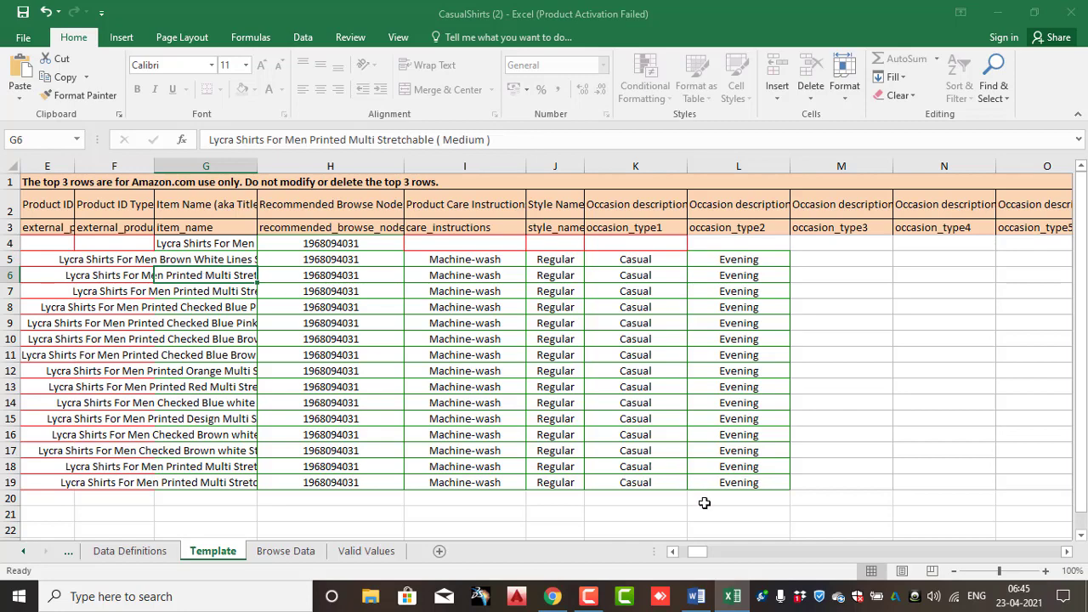
mouse_move(698, 551)
left_mouse_down()
mouse_move(913, 549)
mouse_move(782, 549)
mouse_move(808, 548)
left_mouse_up()
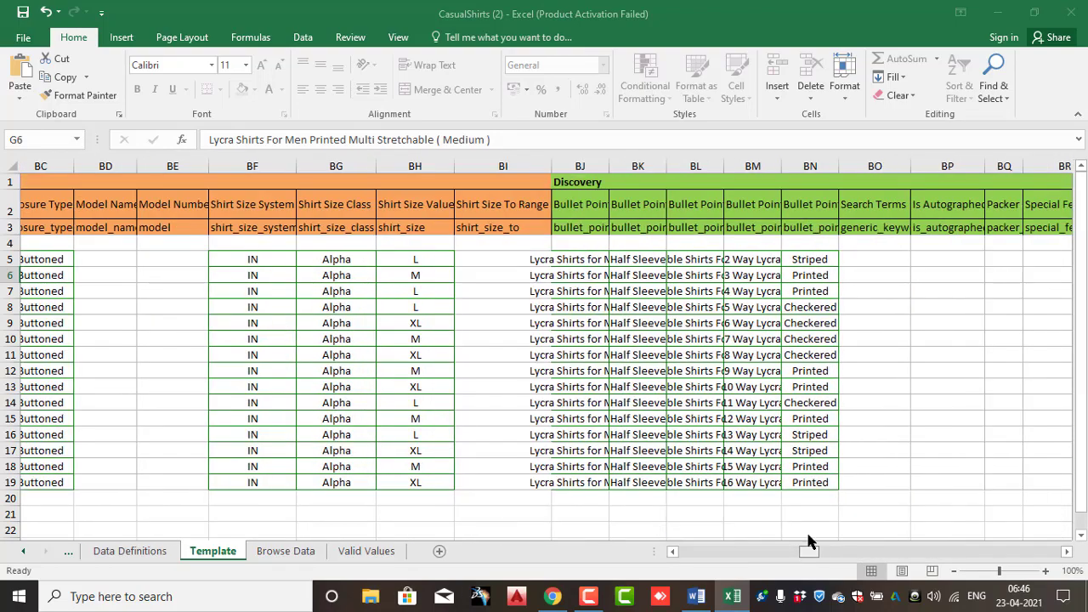
Paste 'Lycra Shirts For Men' into BO5 and fill it down through BO19
left_click(875, 256)
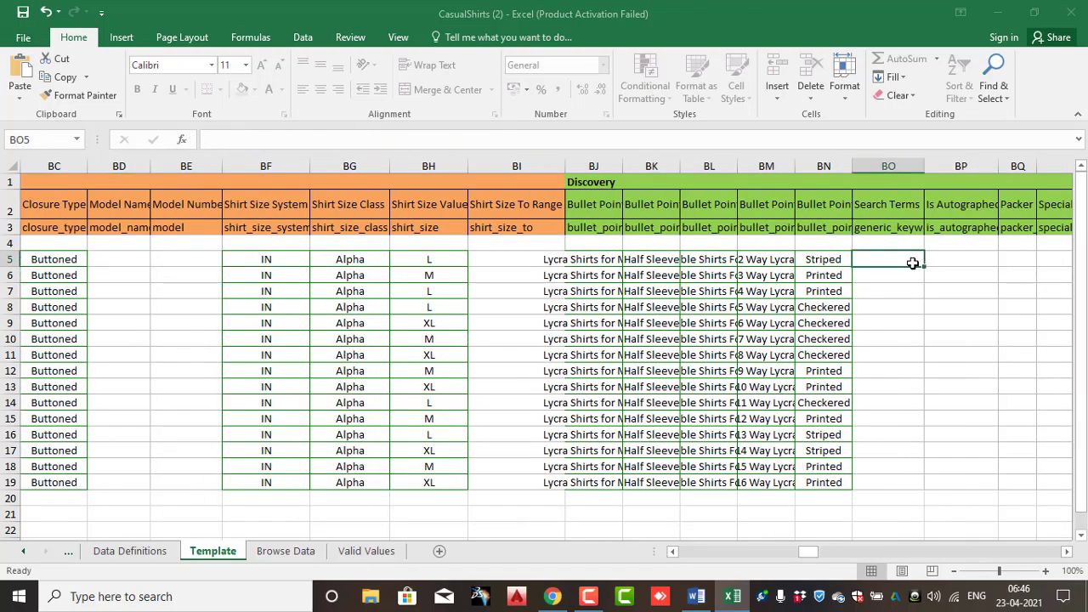
left_click(525, 137)
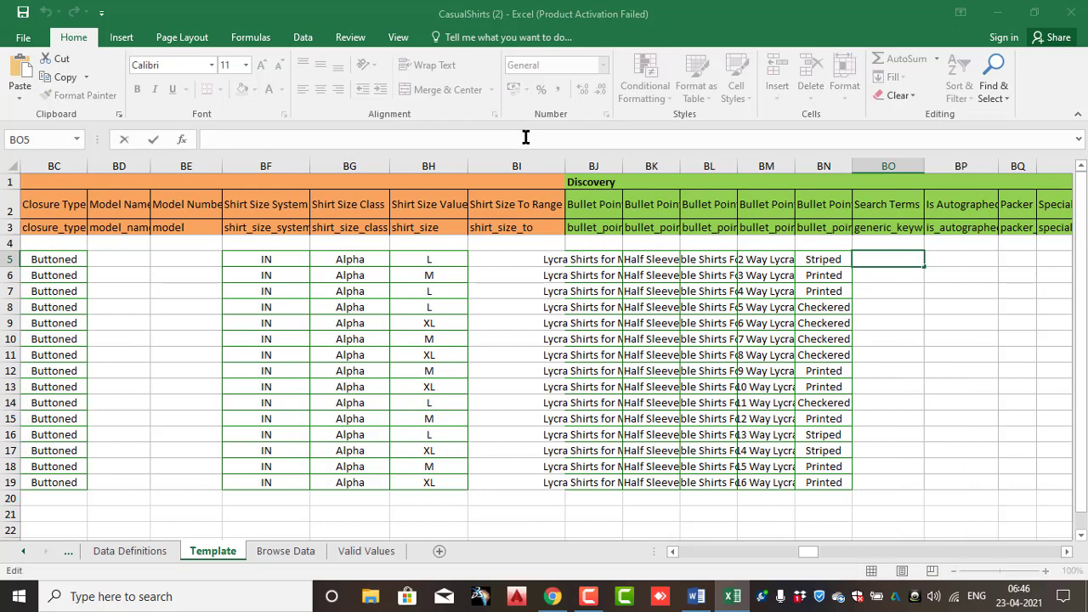
key("ctrl+v")
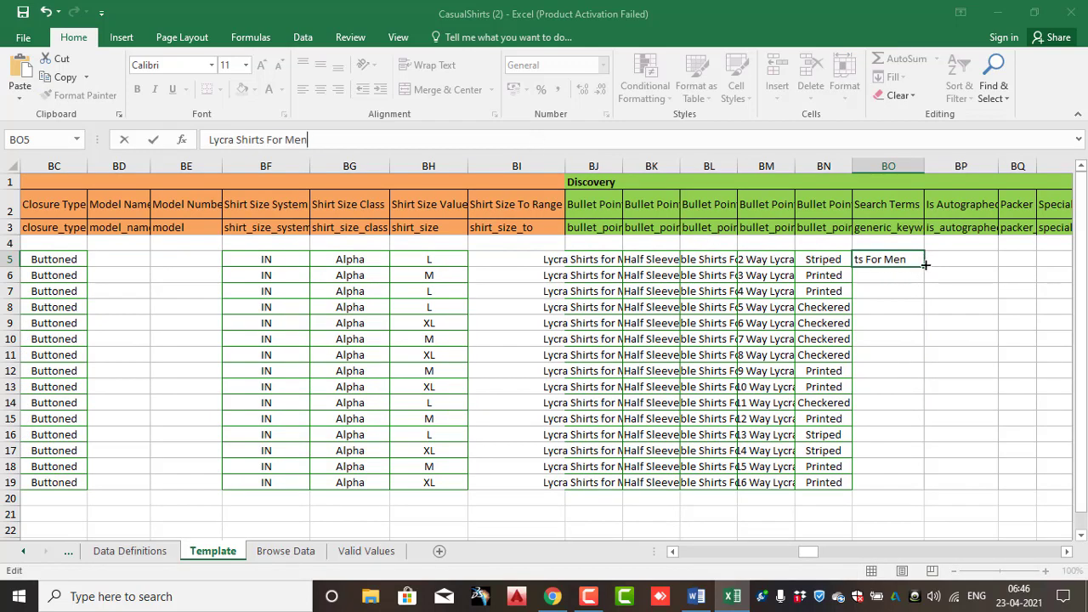
left_click(924, 265)
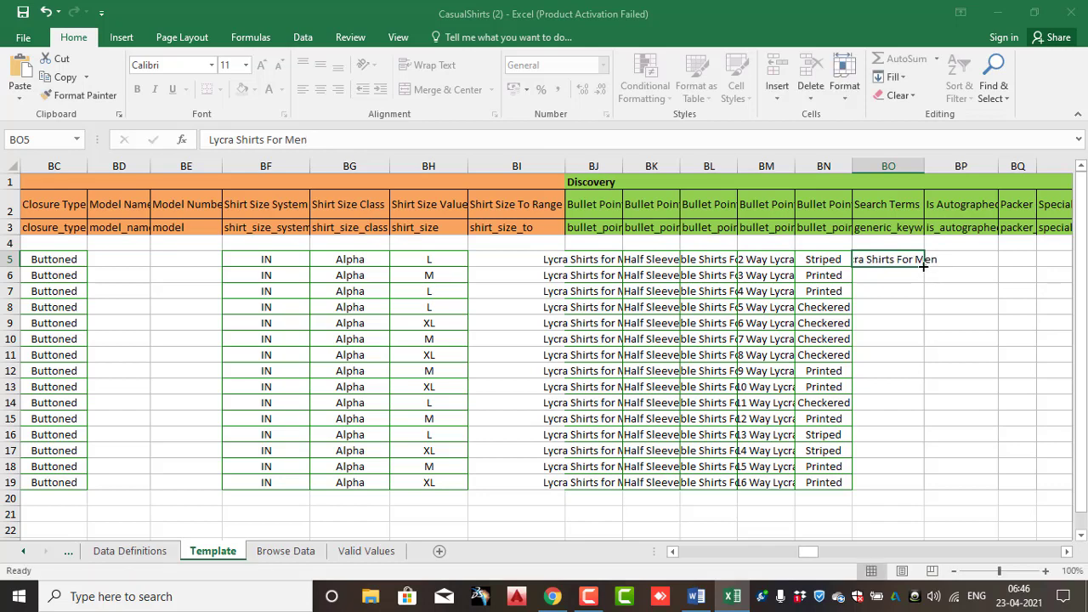
left_click_drag(923, 265, 910, 482)
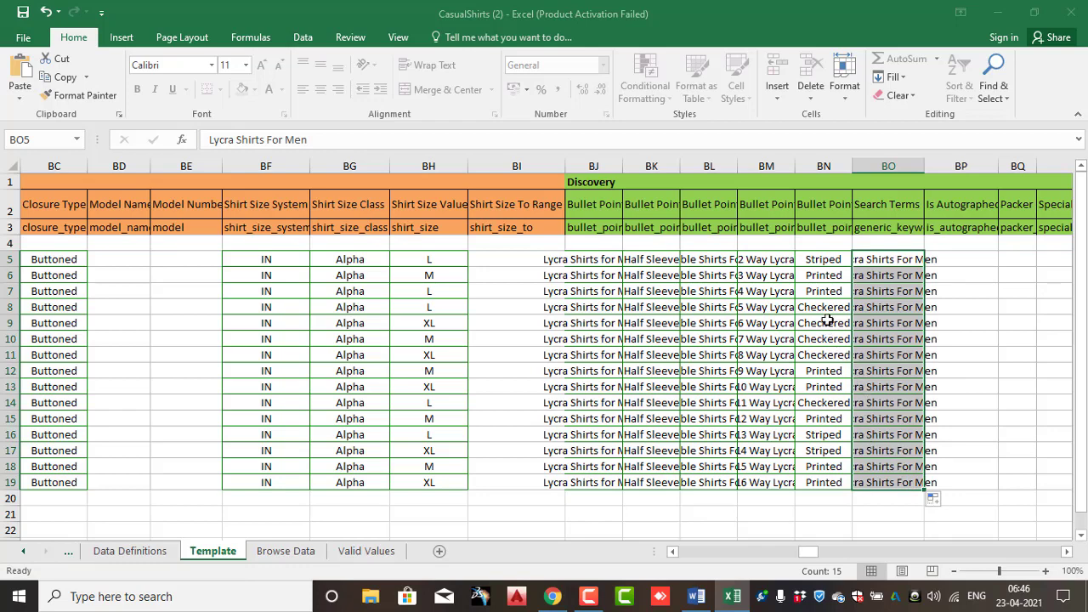
Append 'Striped' to the end of BO5's search terms
left_click(828, 263)
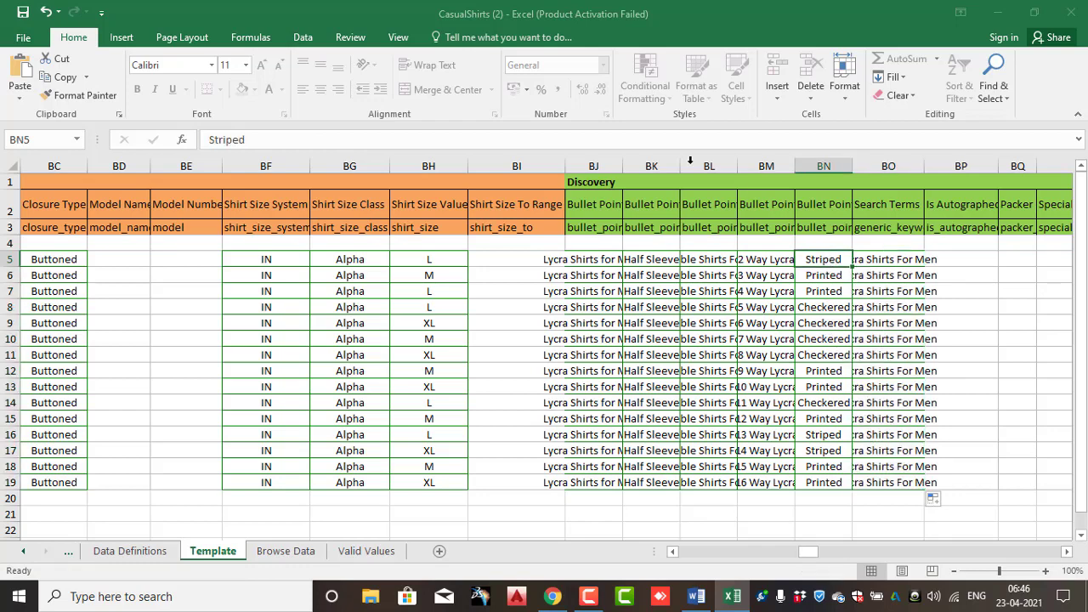
double_click(418, 140)
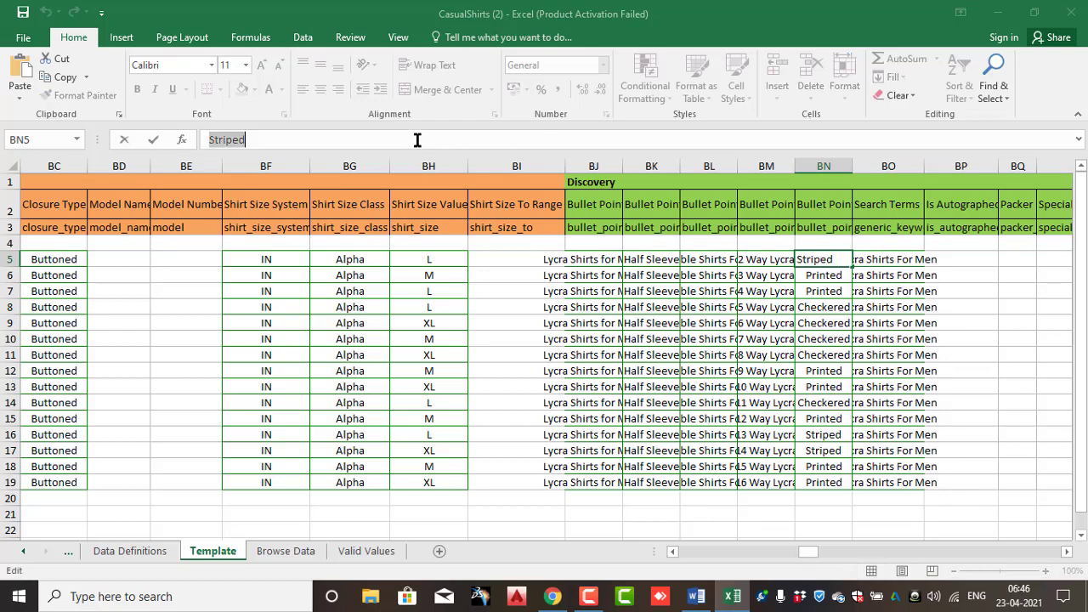
left_click(893, 259)
left_click(457, 140)
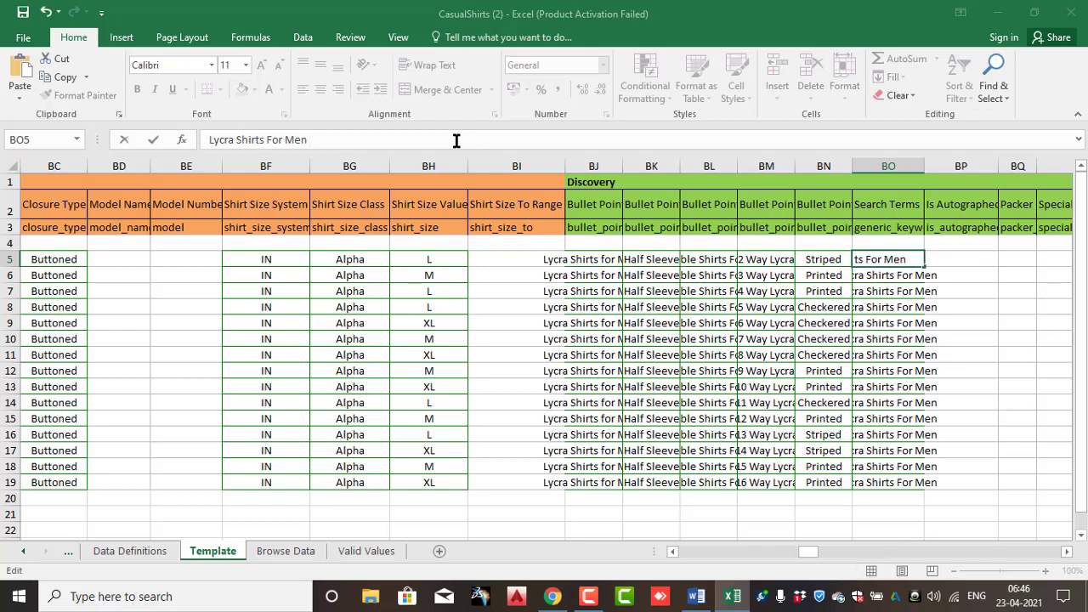
type("Striped")
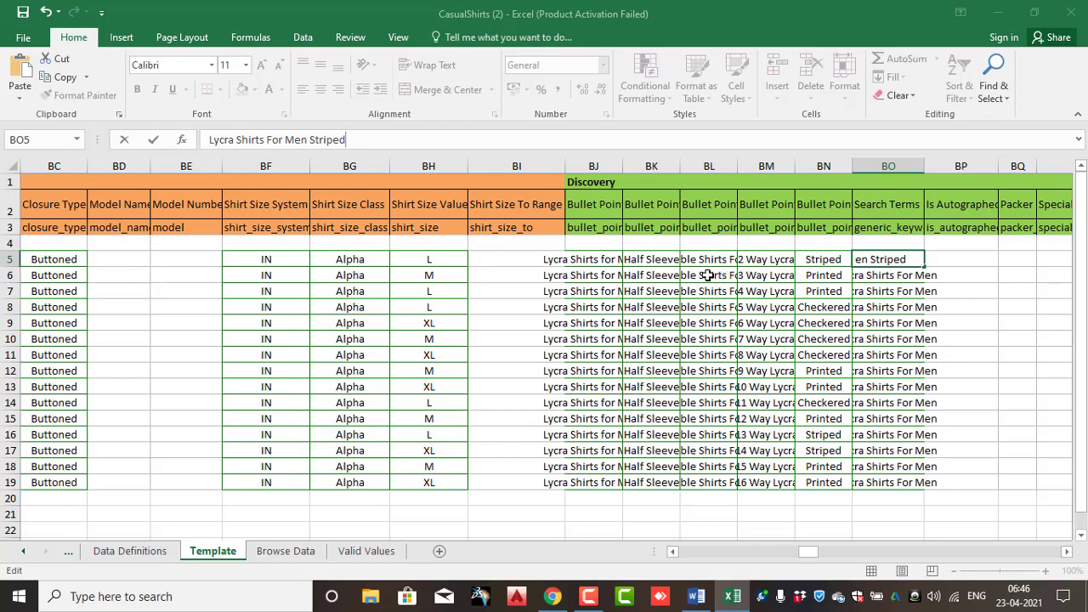
left_click(807, 275)
Append 'Printed' to the search terms in BO6 and BO7
double_click(349, 144)
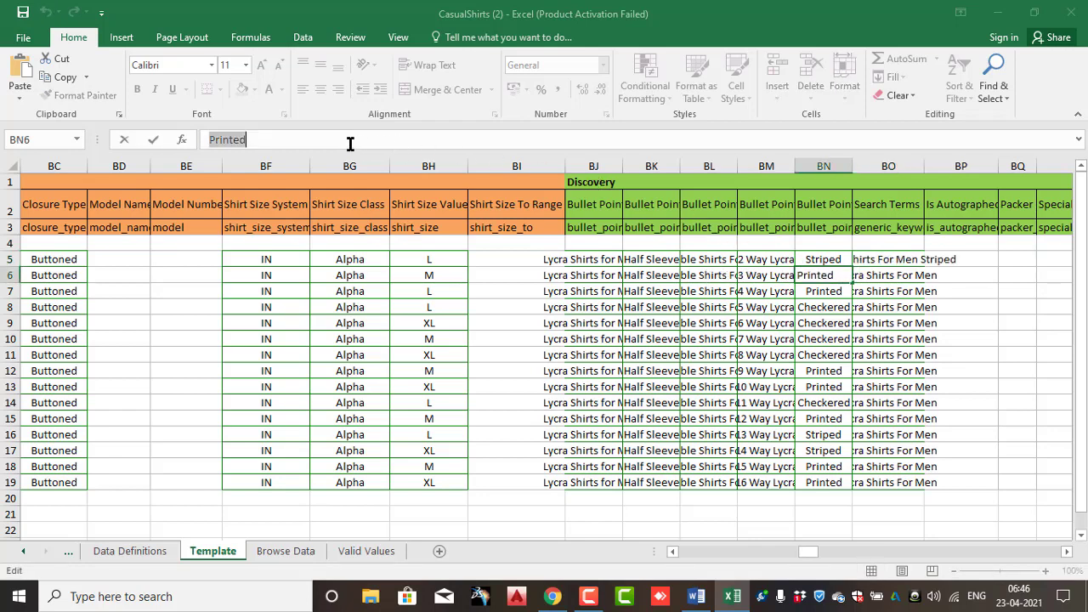
left_click(926, 274)
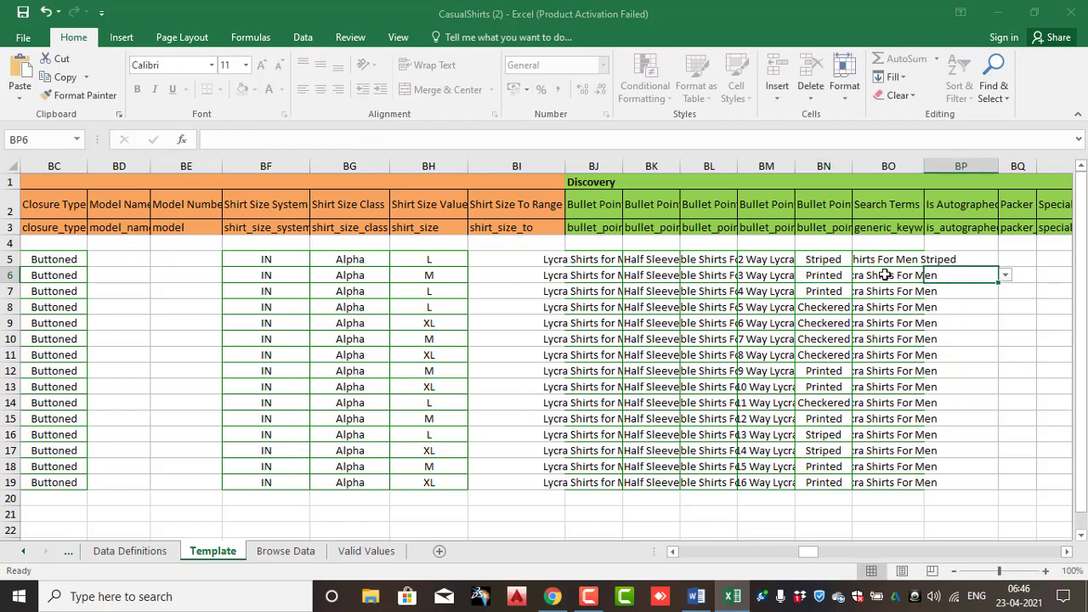
left_click(473, 137)
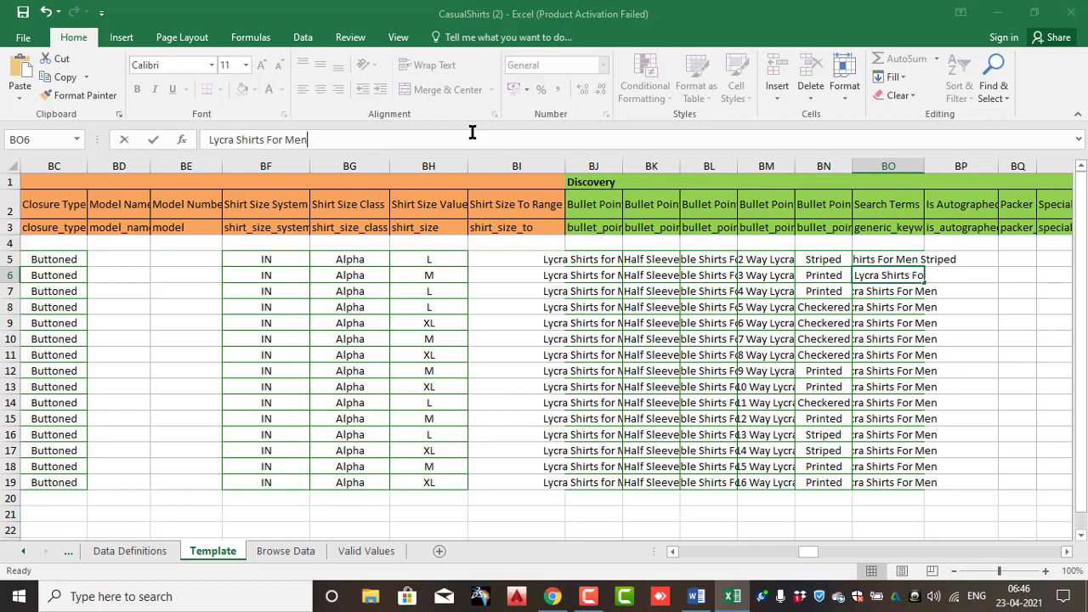
type("Printed")
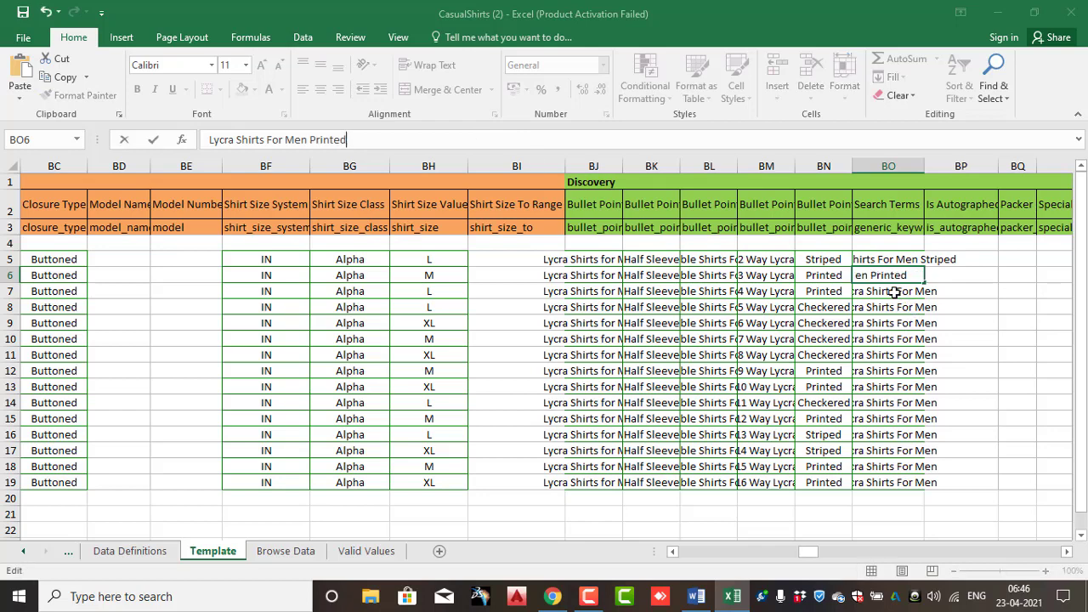
key("ctrl+Return")
left_click(894, 291)
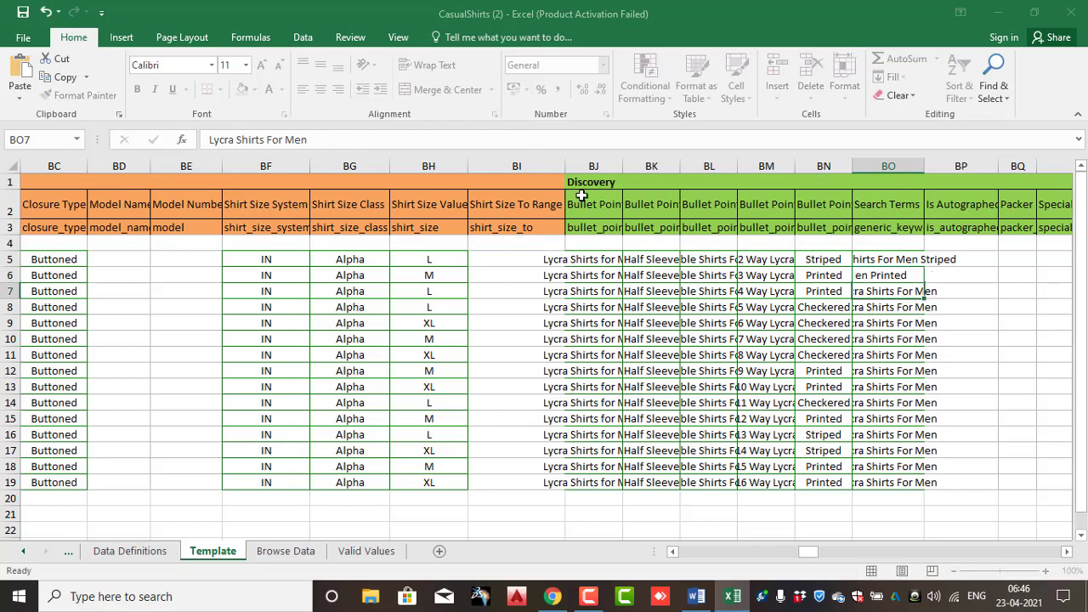
left_click(413, 148)
type("Printed")
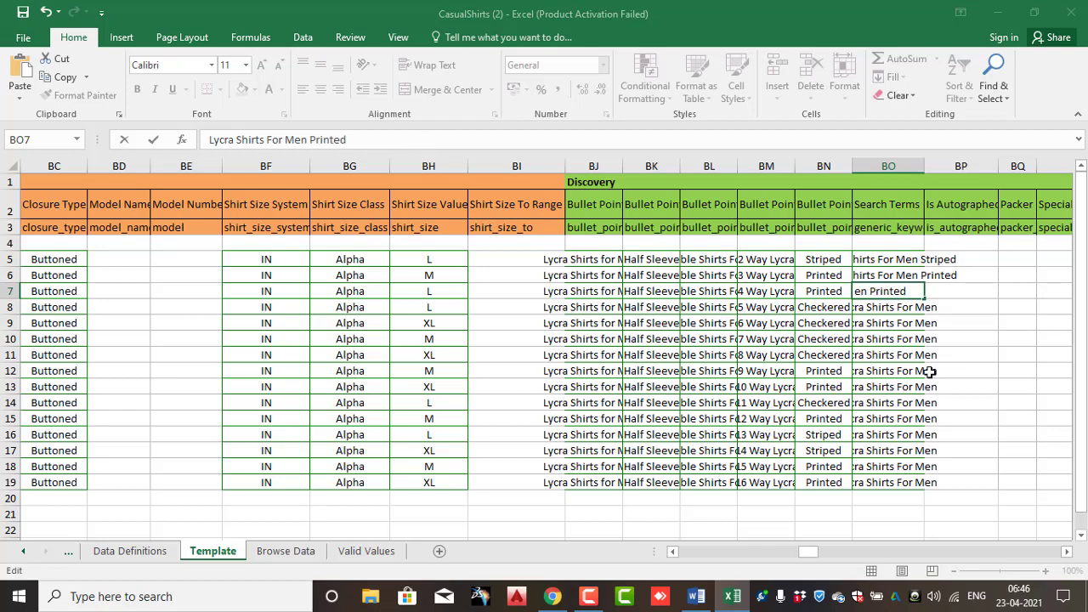
left_click(891, 313)
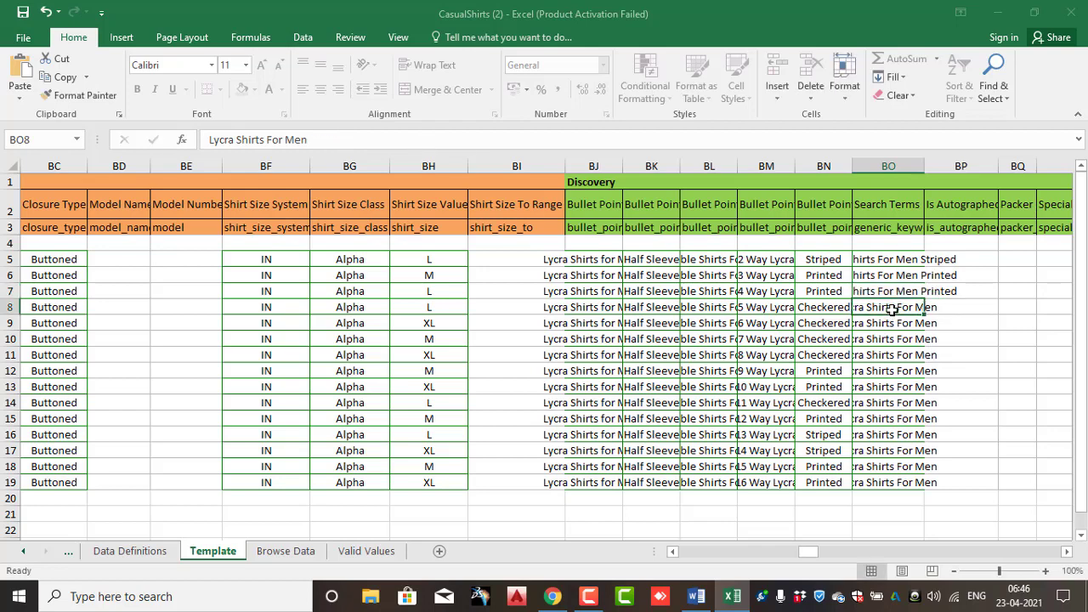
Copy 'Checkered' from BN8 and append it to BO8's search terms
left_click(831, 313)
left_click(300, 143)
left_click(300, 144)
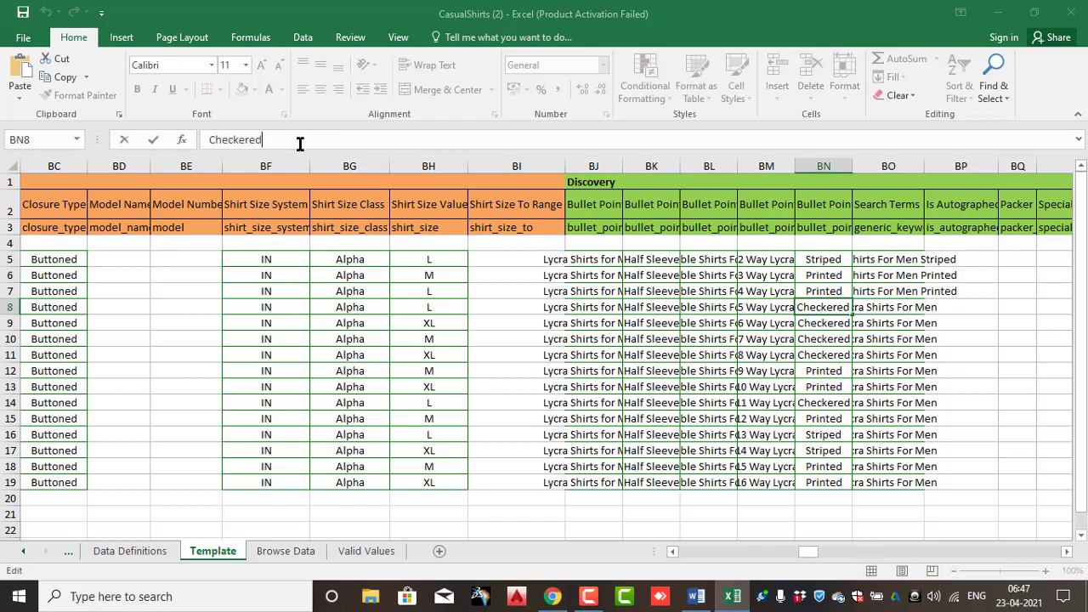
left_click(901, 308)
left_click(521, 136)
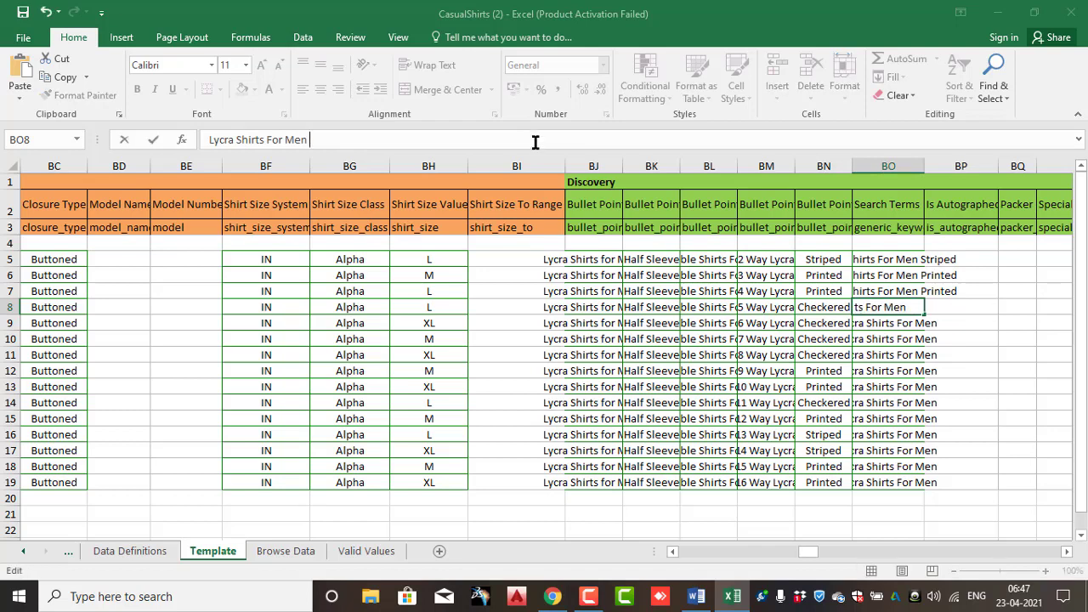
left_click(823, 308)
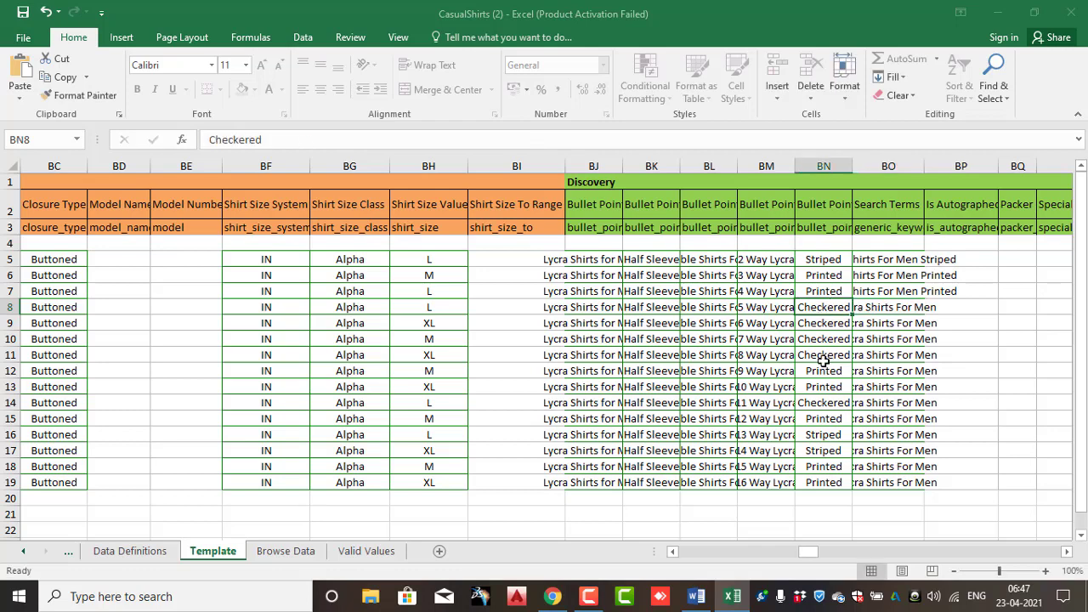
double_click(253, 139)
key("ctrl+c")
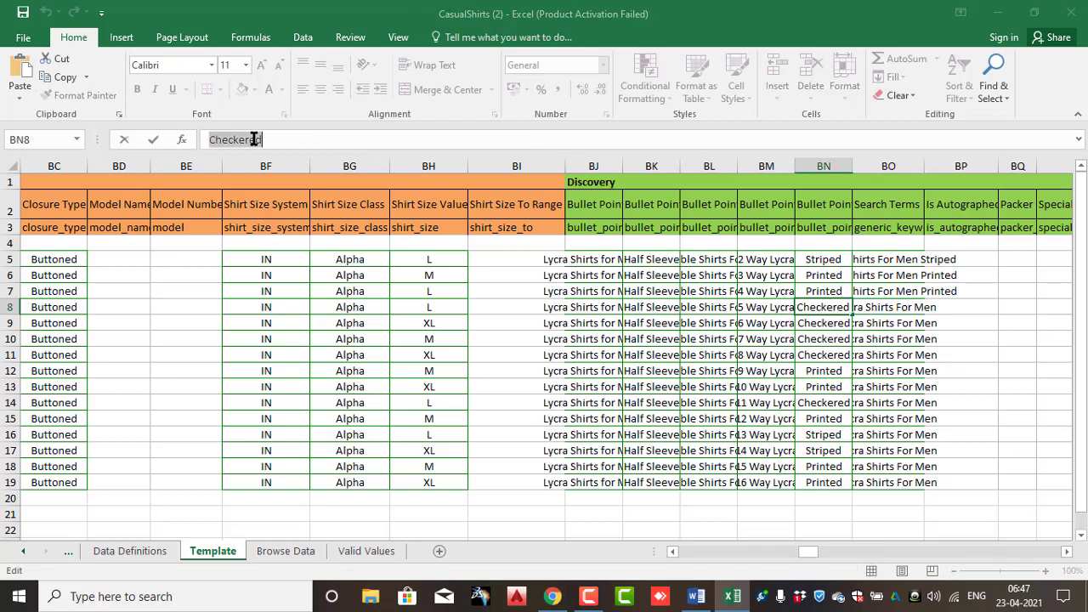
left_click(889, 313)
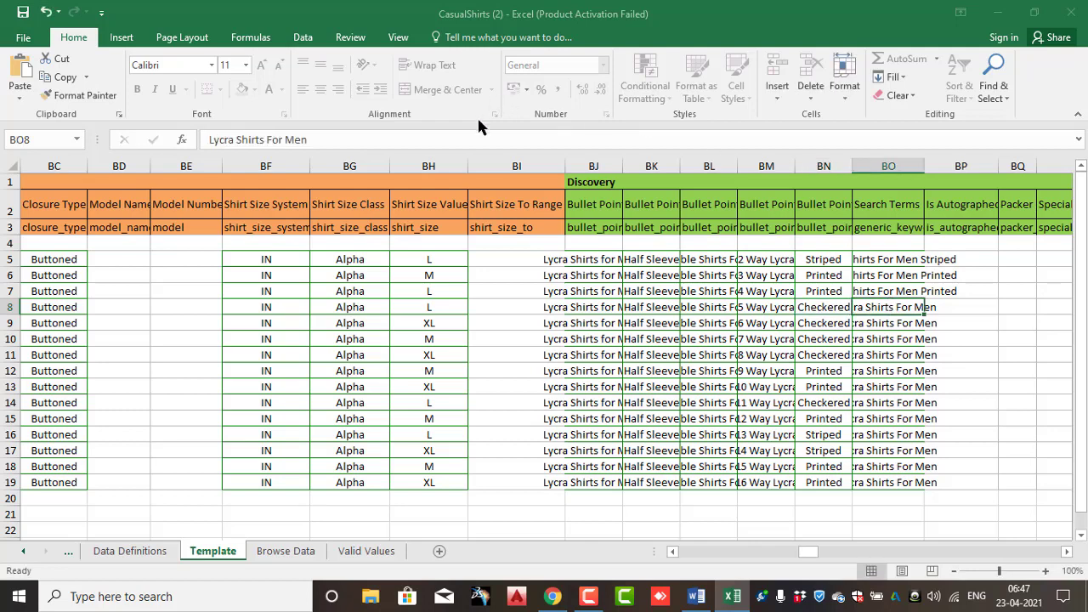
left_click(468, 137)
key("ctrl+v")
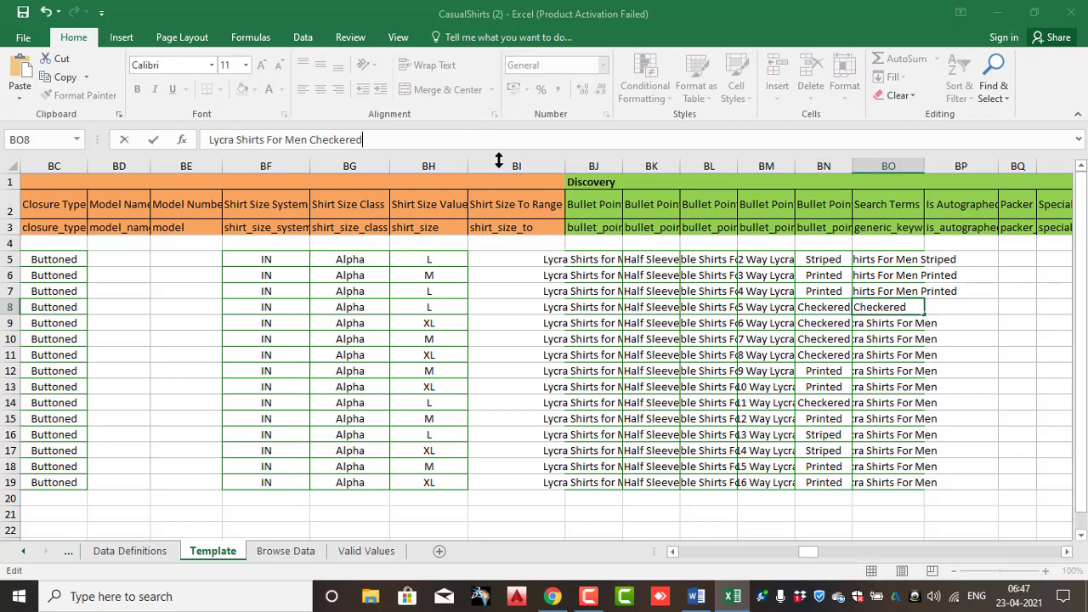
left_click(895, 328)
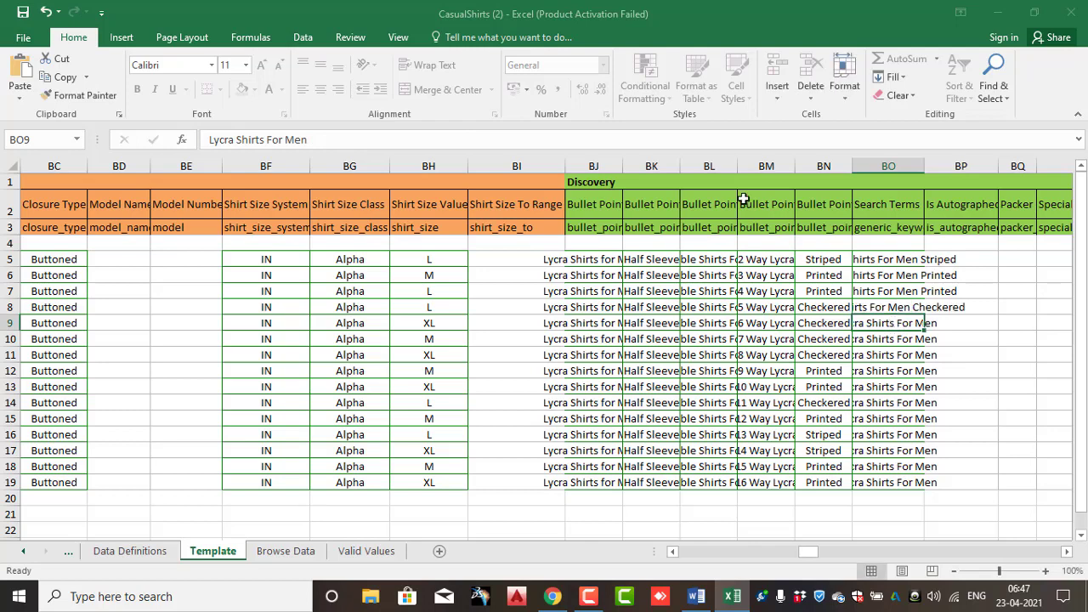
Copy BO8's Checkered search terms down through BO11
left_click(895, 312)
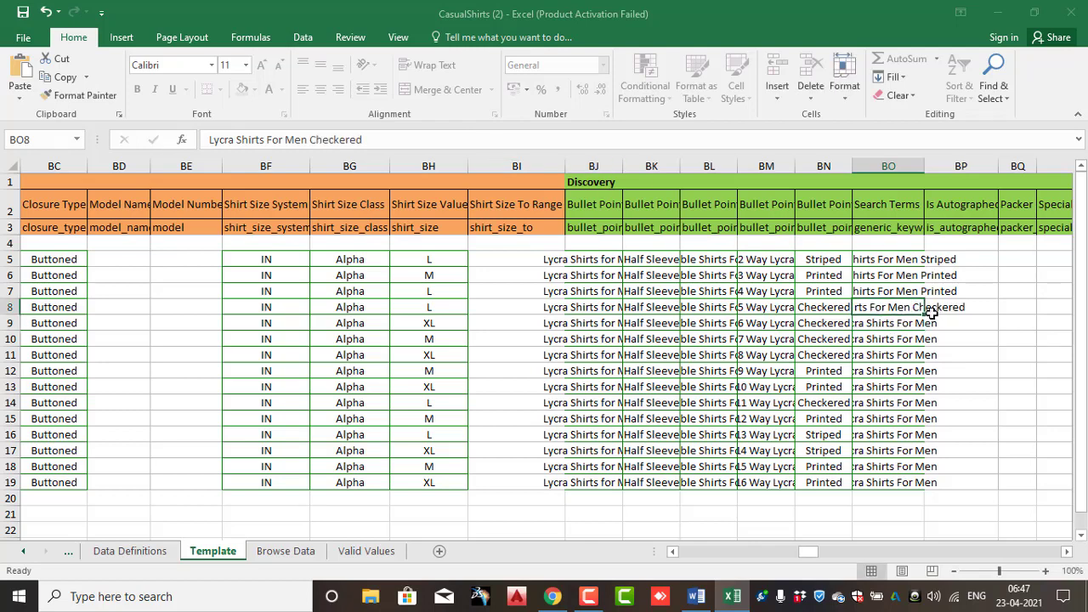
left_click_drag(924, 312, 925, 337)
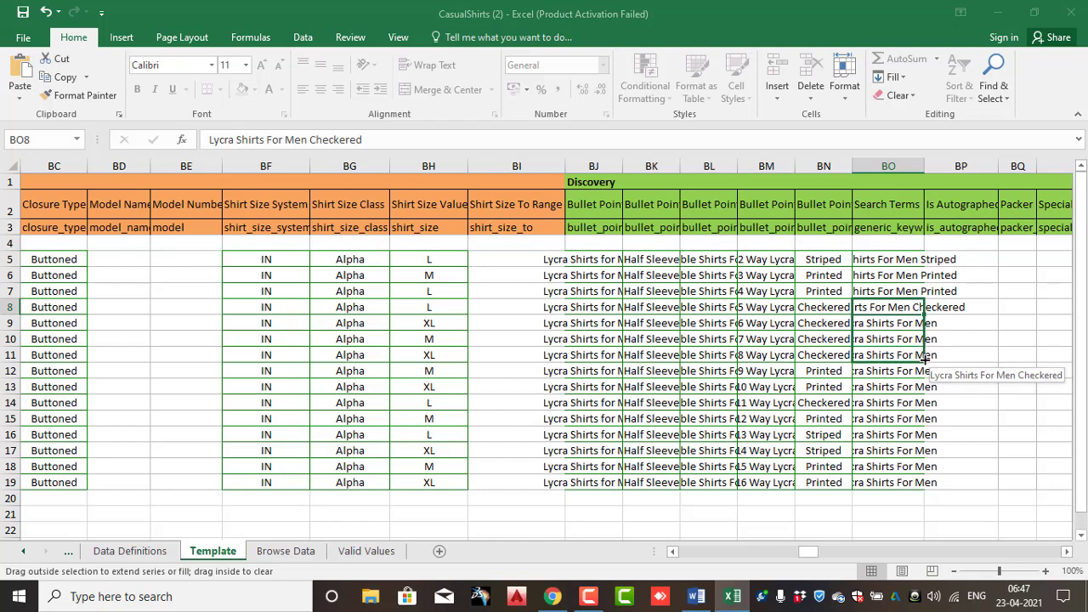
left_click_drag(924, 338, 925, 359)
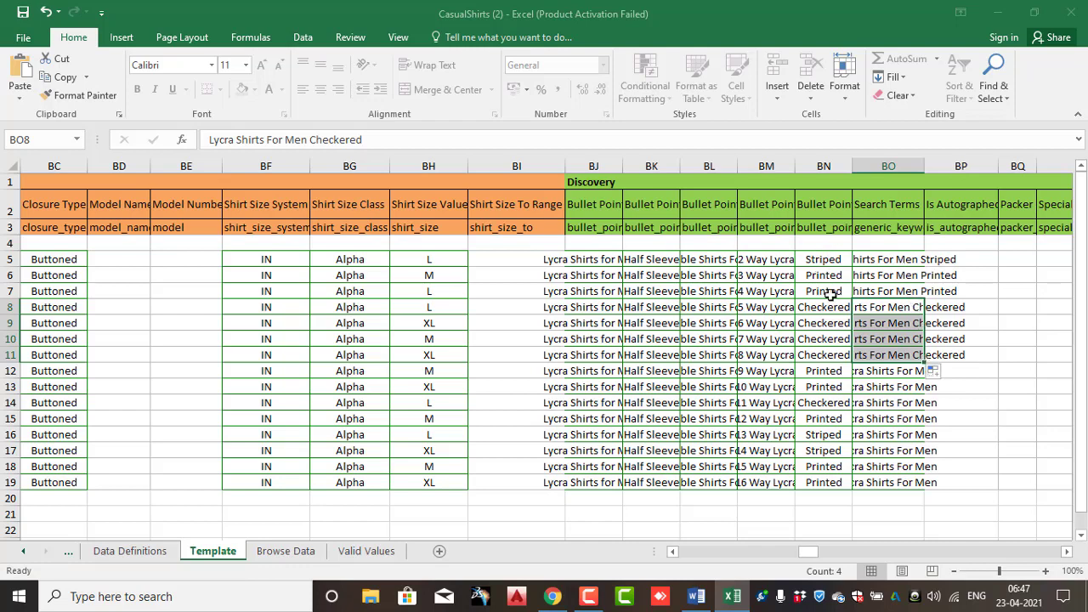
Append 'Printed' to BO12's search terms and copy it down to BO13
left_click(874, 372)
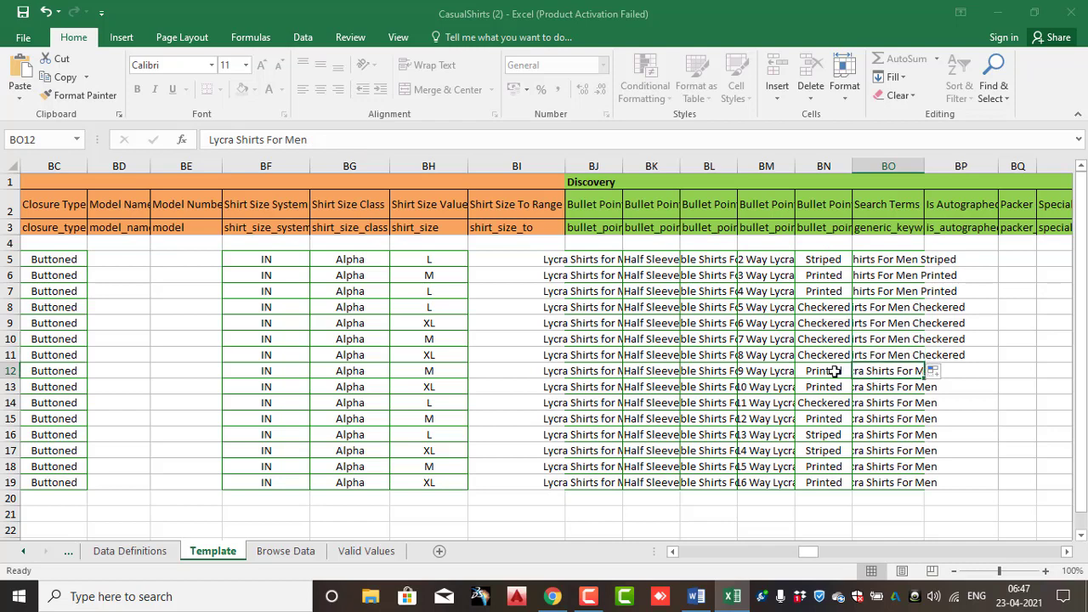
left_click(835, 372)
double_click(301, 142)
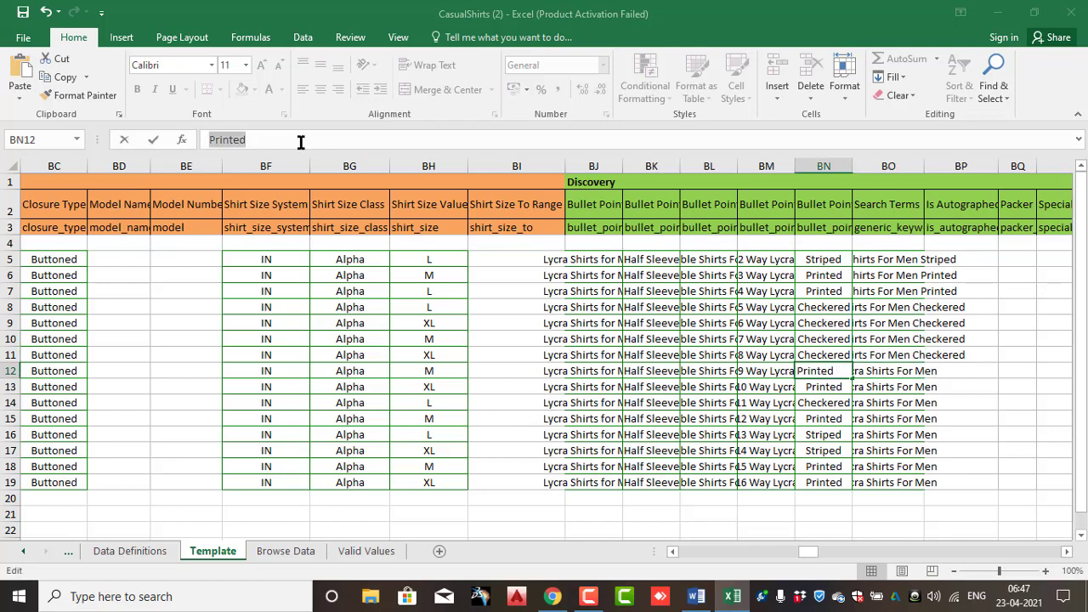
left_click(877, 373)
left_click(371, 143)
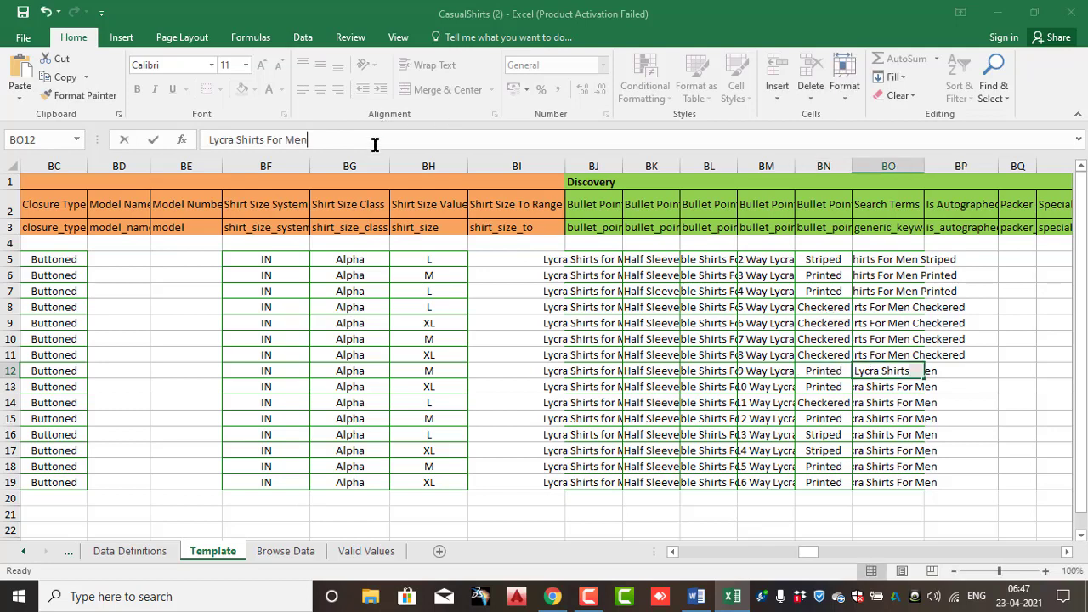
type("Printed")
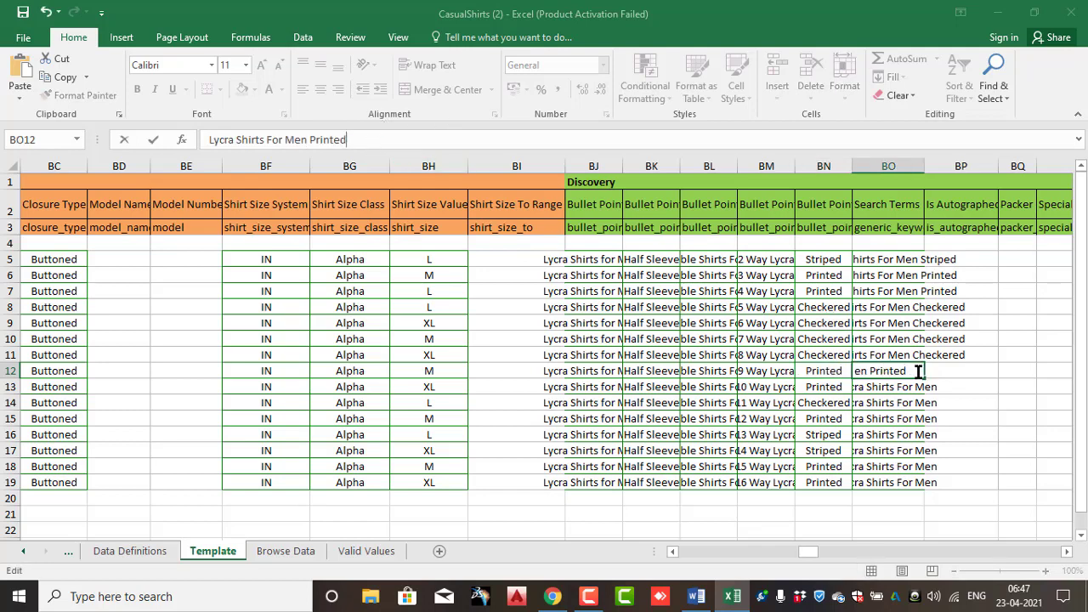
left_click_drag(924, 377, 920, 395)
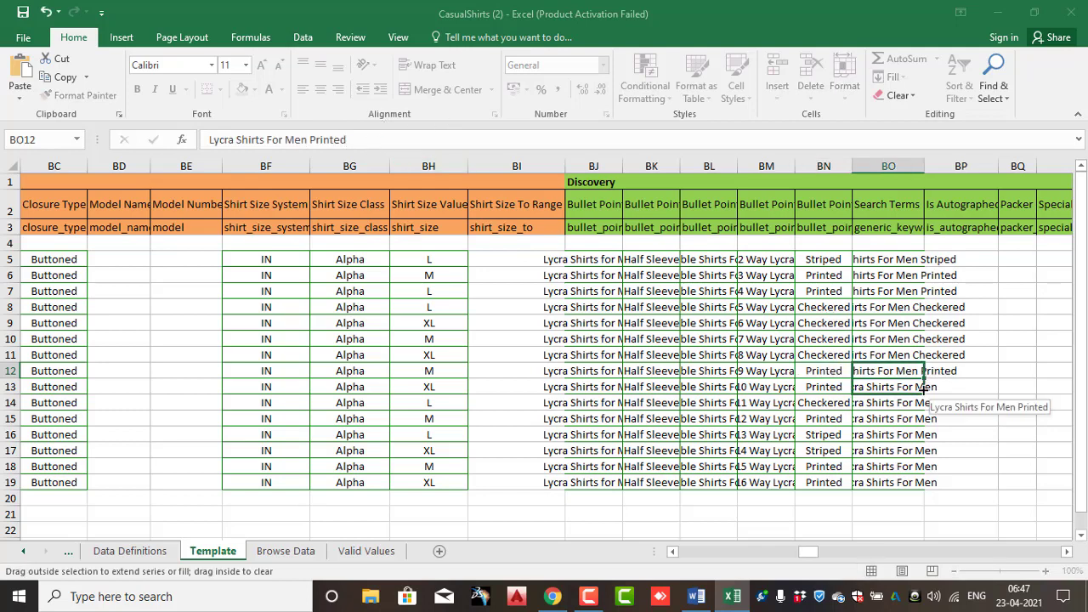
left_click(902, 405)
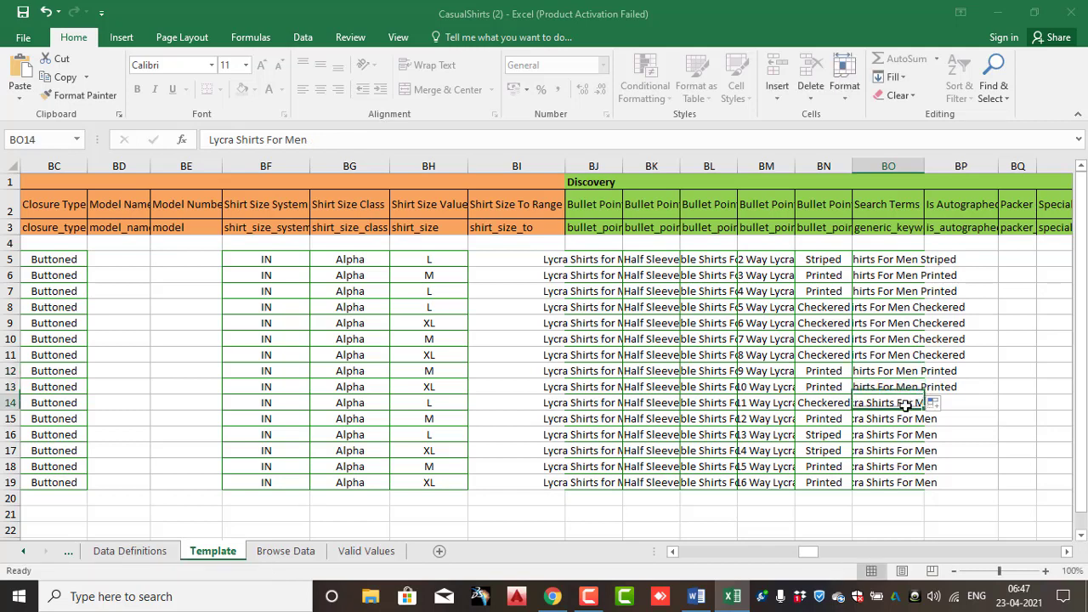
Replace BO14's search terms with the 'Lycra Shirts For Men Checkered' phrase from BO8
left_click(878, 307)
left_click(440, 132)
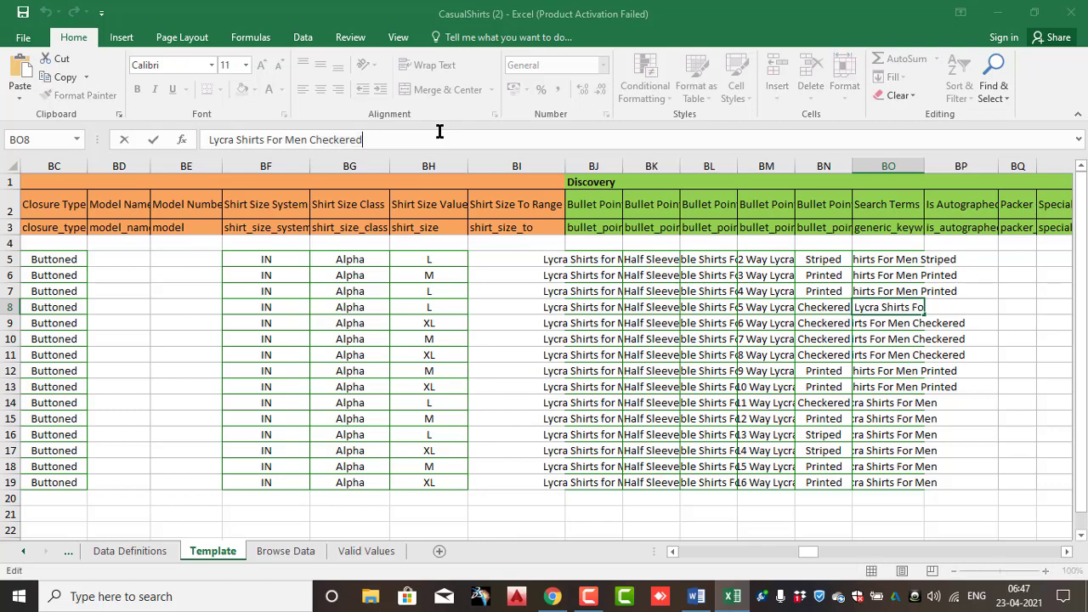
double_click(351, 140)
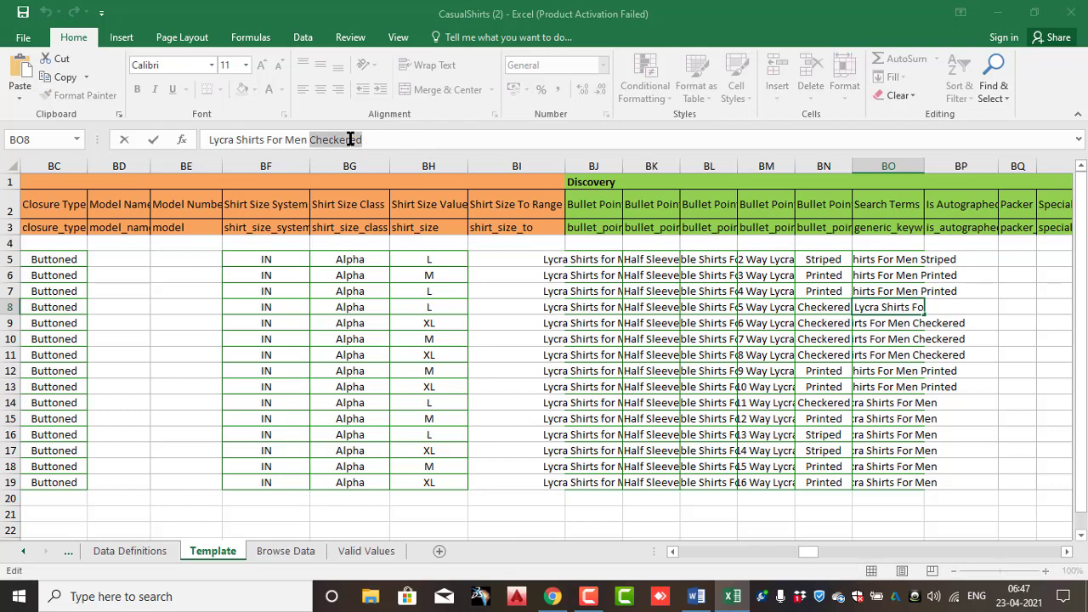
left_click(351, 139)
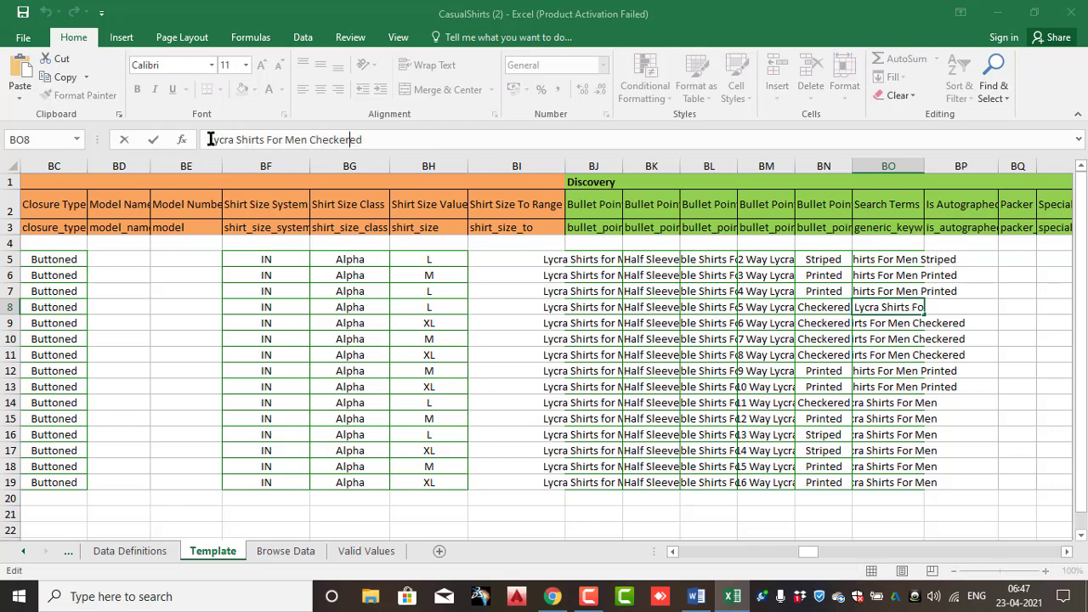
left_click_drag(209, 140, 367, 141)
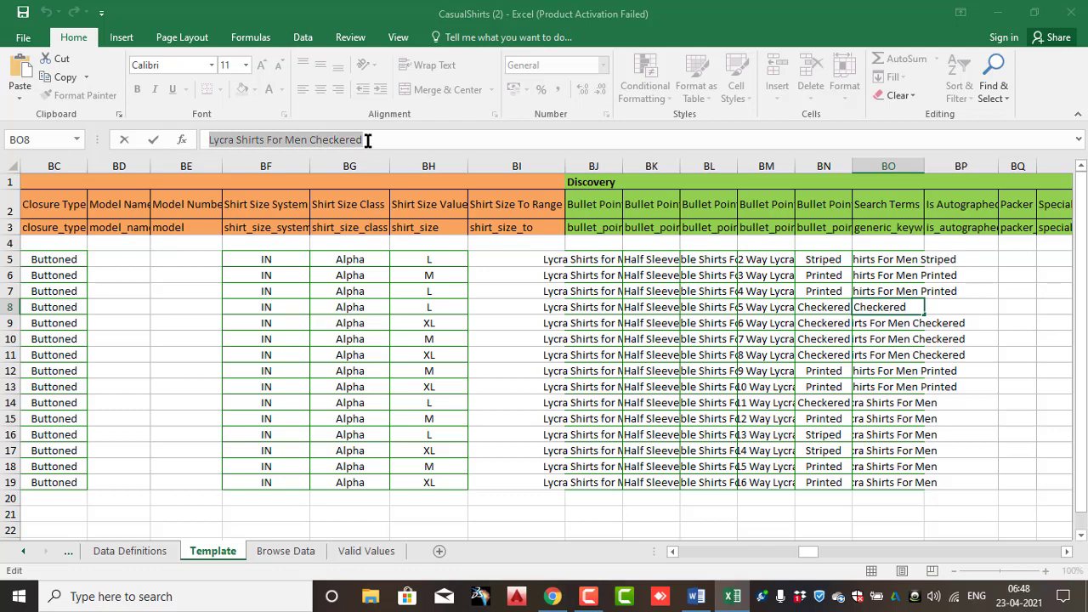
left_click(888, 402)
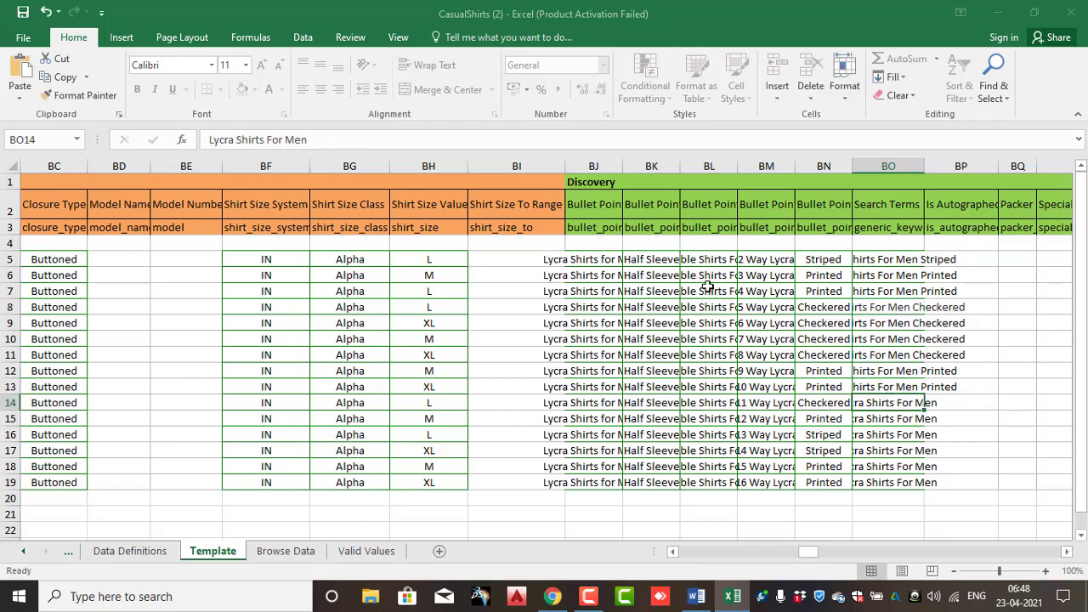
double_click(307, 140)
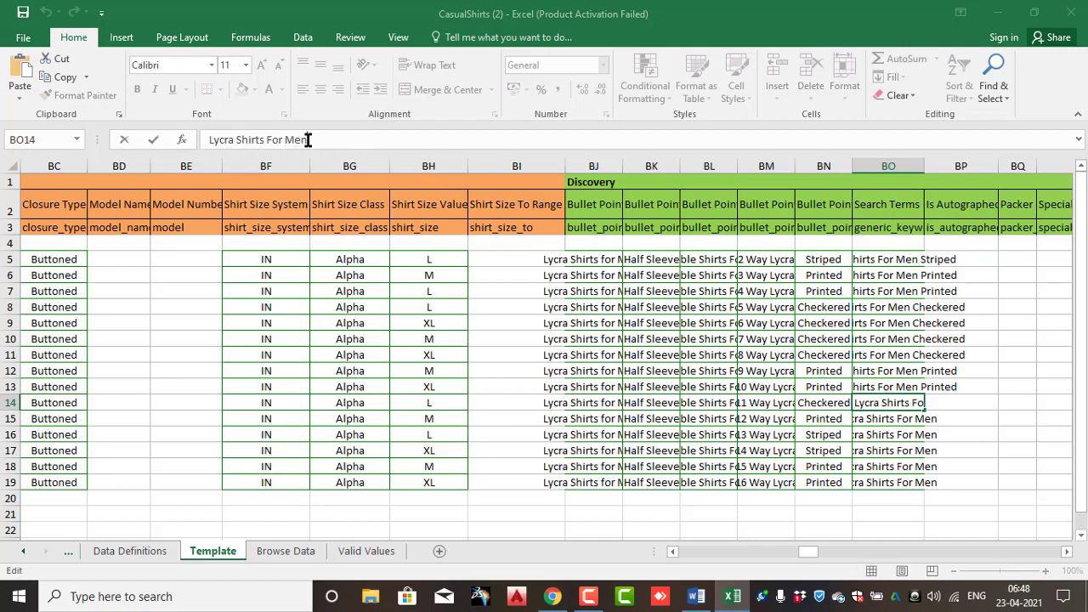
left_click(307, 139)
left_click_drag(208, 140, 304, 148)
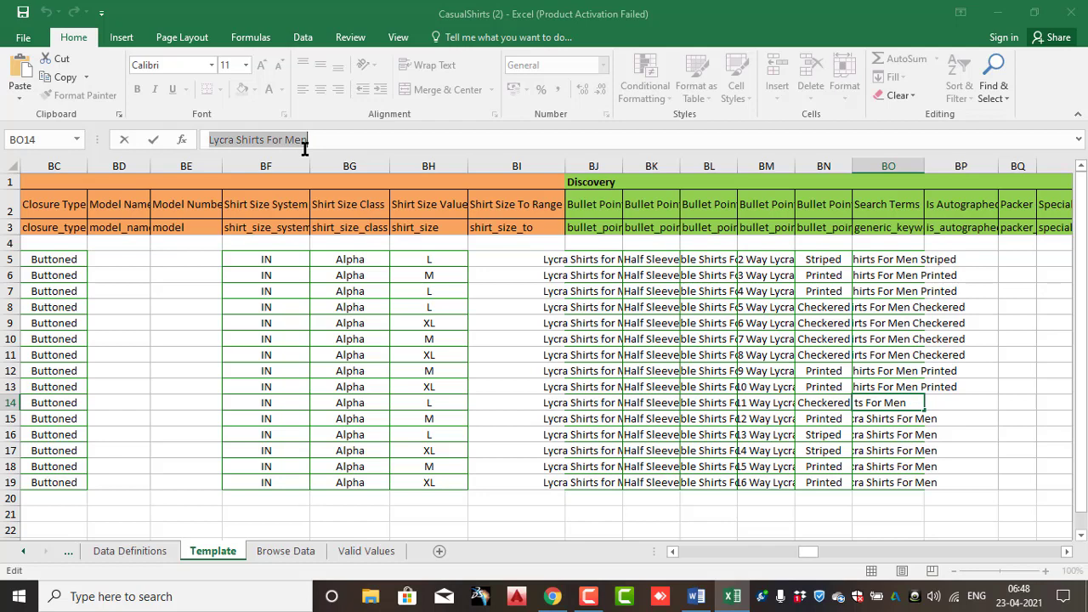
type("Lycra Shirts For Men Checkered")
left_click(884, 421)
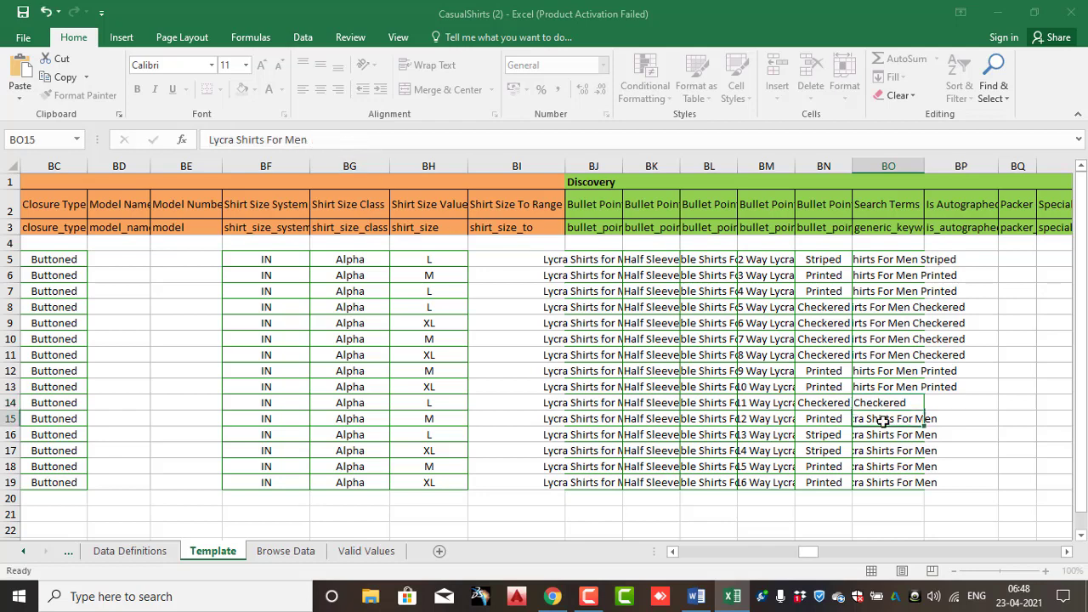
Undo the accidental paste to restore 'Printed' in BN15, then append 'Printed' to BO15's search terms
left_click(832, 419)
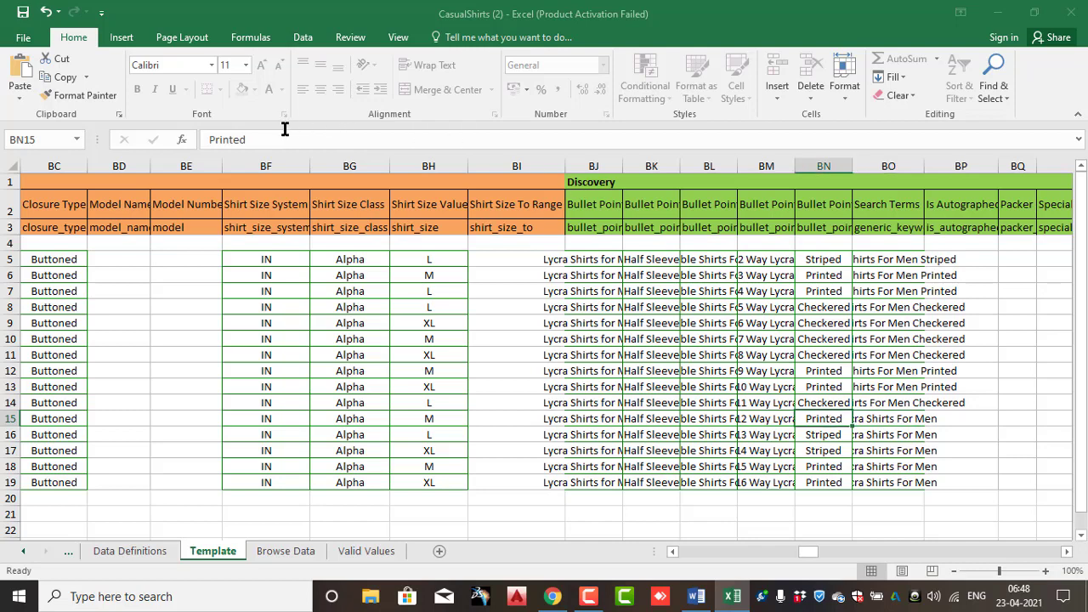
double_click(236, 138)
type("Lycra Shirts For Men Checkered")
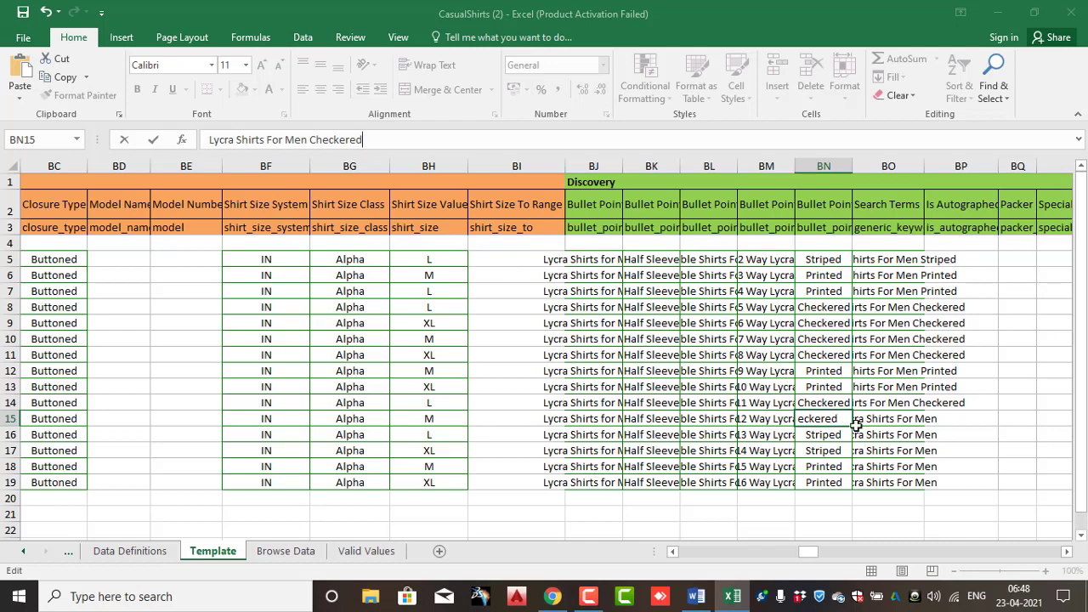
key("ctrl+z")
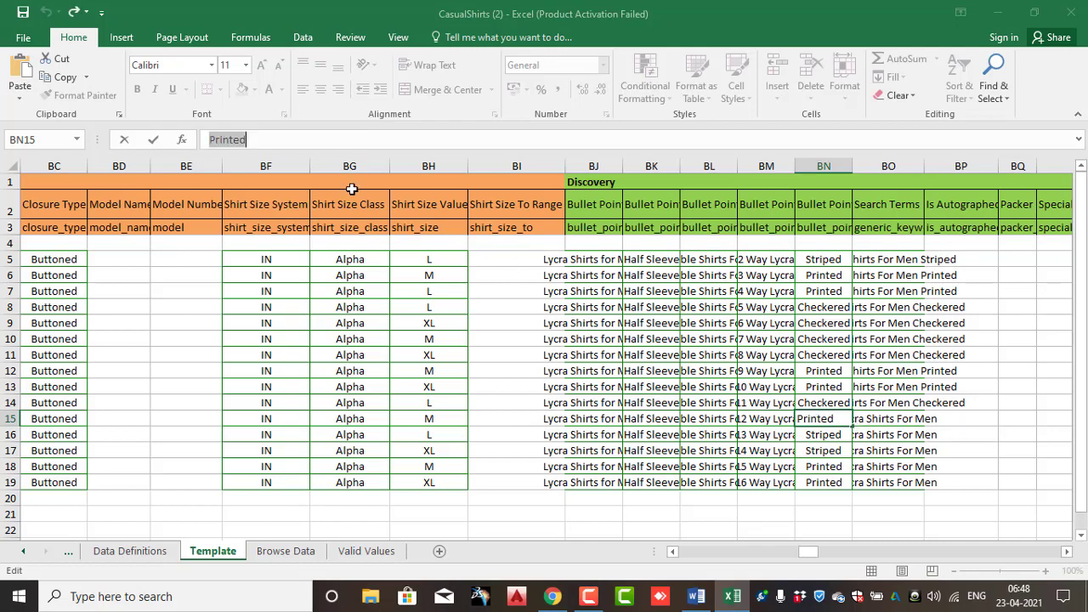
left_click(873, 420)
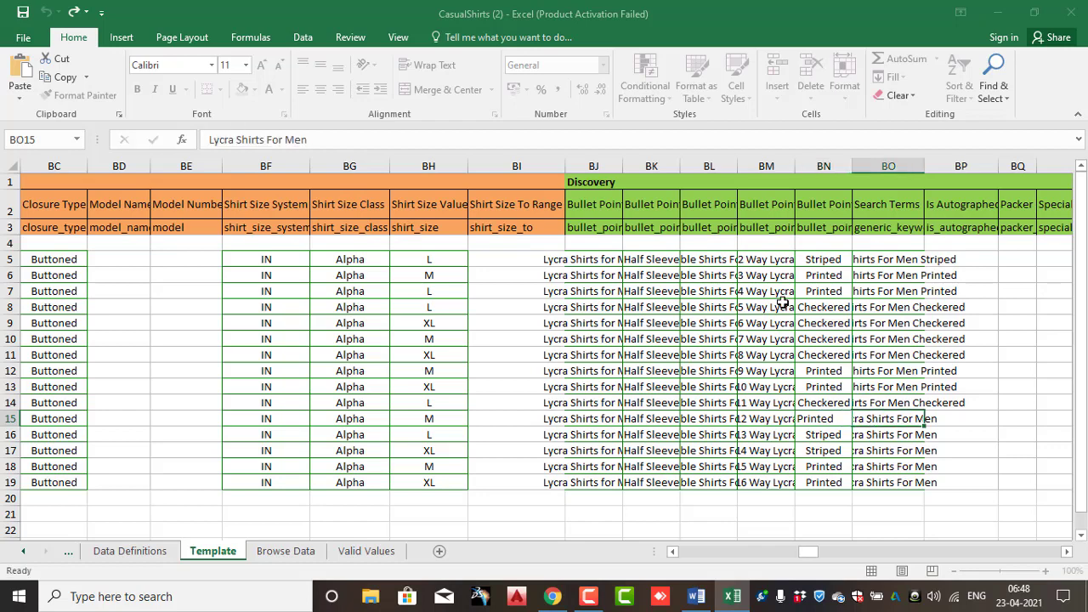
left_click(357, 140)
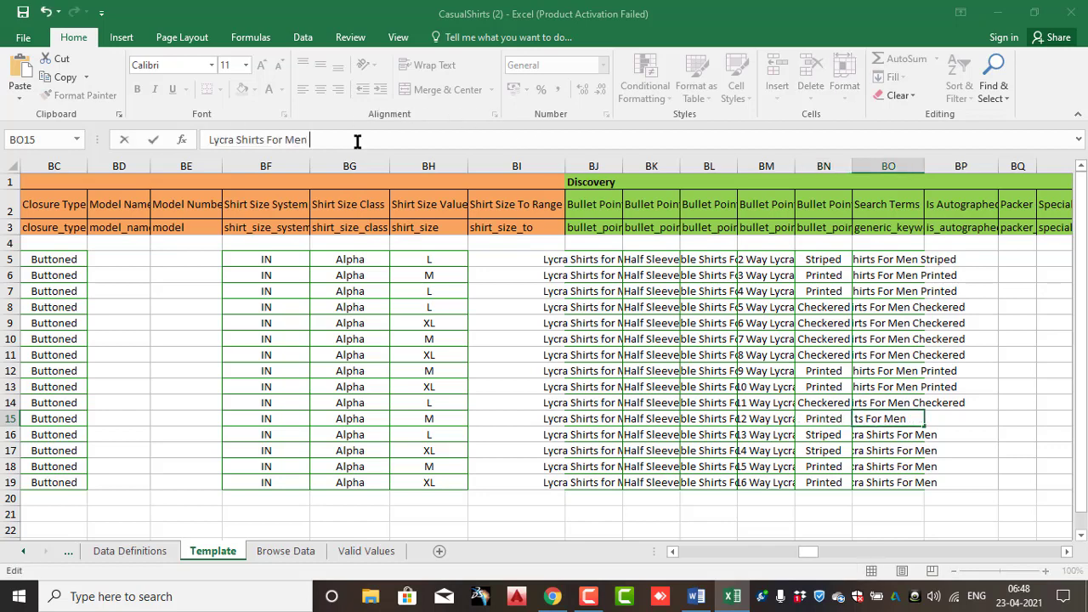
type("Printed")
key("Return")
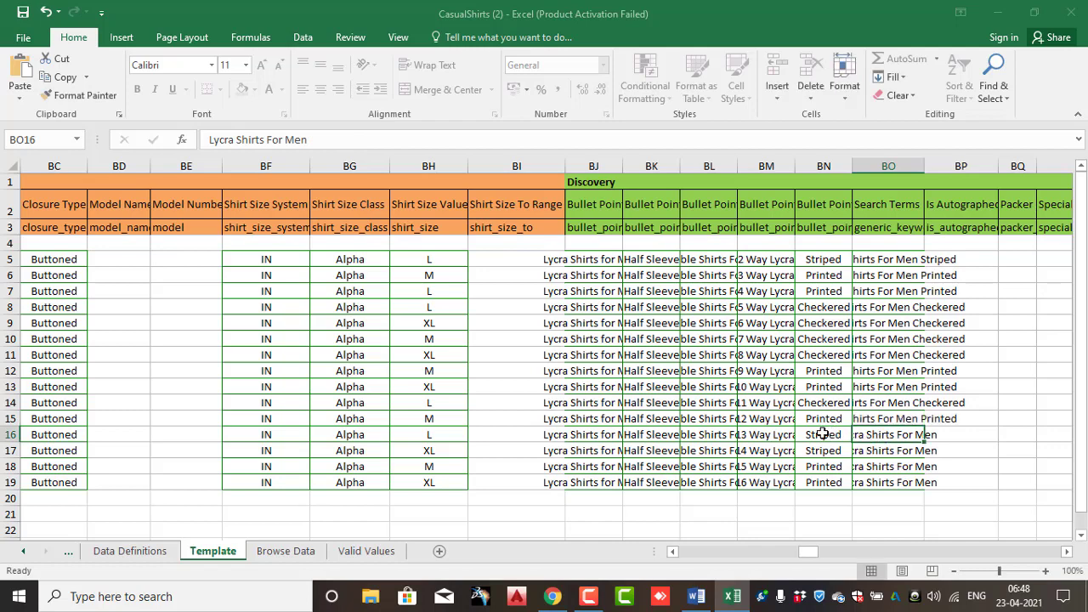
Append 'Striped' to BO16's search terms and copy it down to BO17
left_click(822, 435)
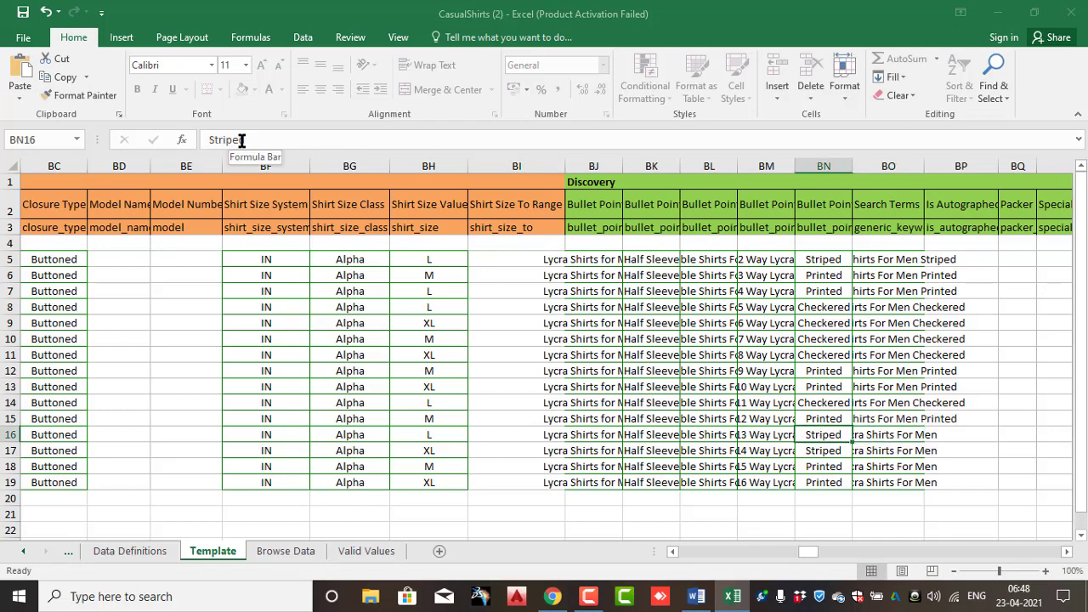
double_click(241, 140)
key("ctrl+c")
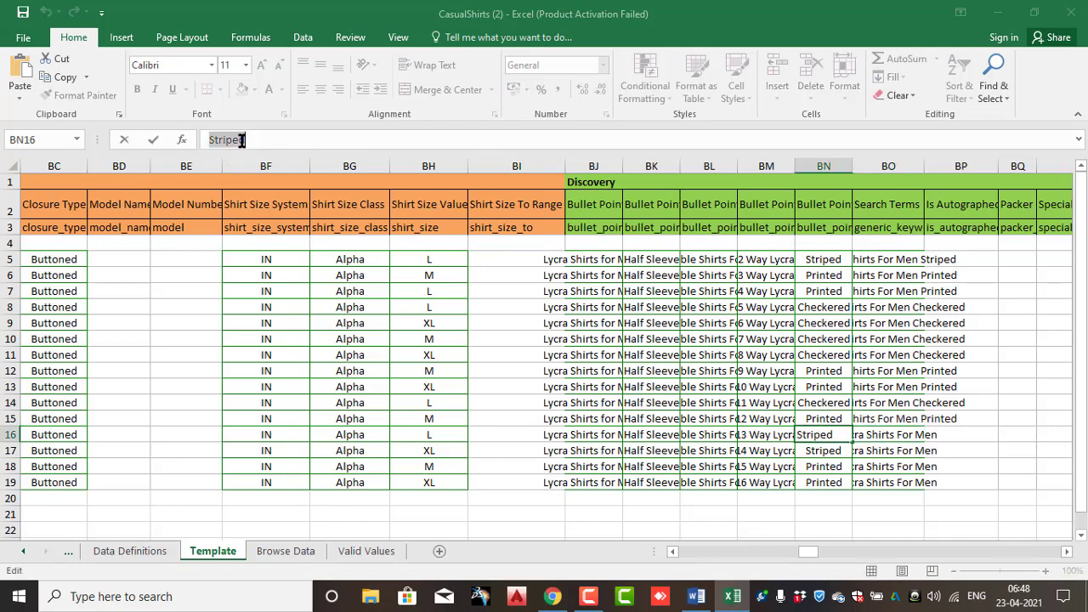
left_click(901, 436)
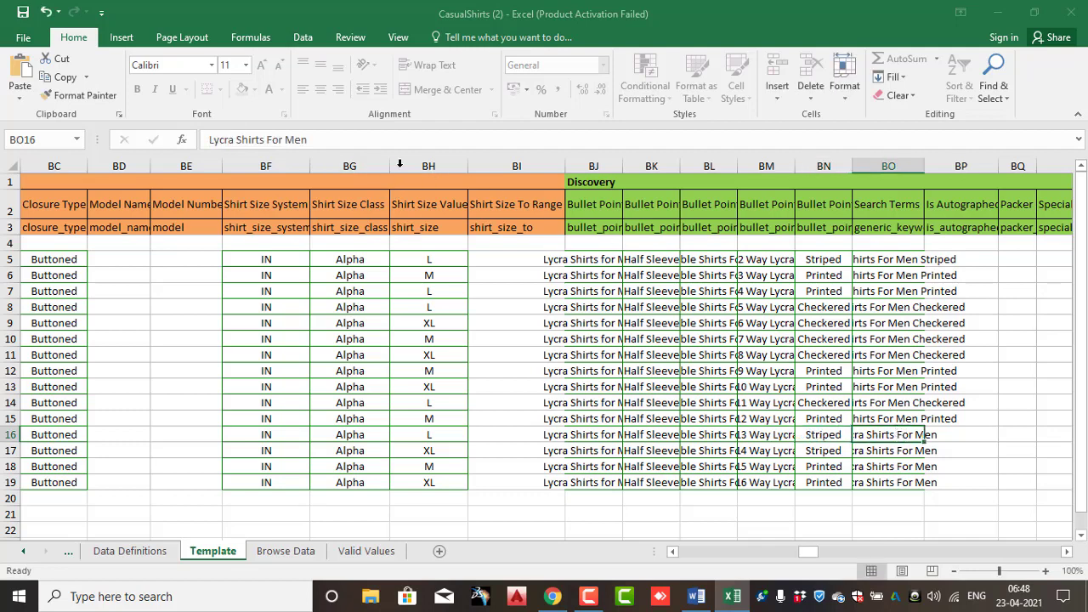
left_click(355, 139)
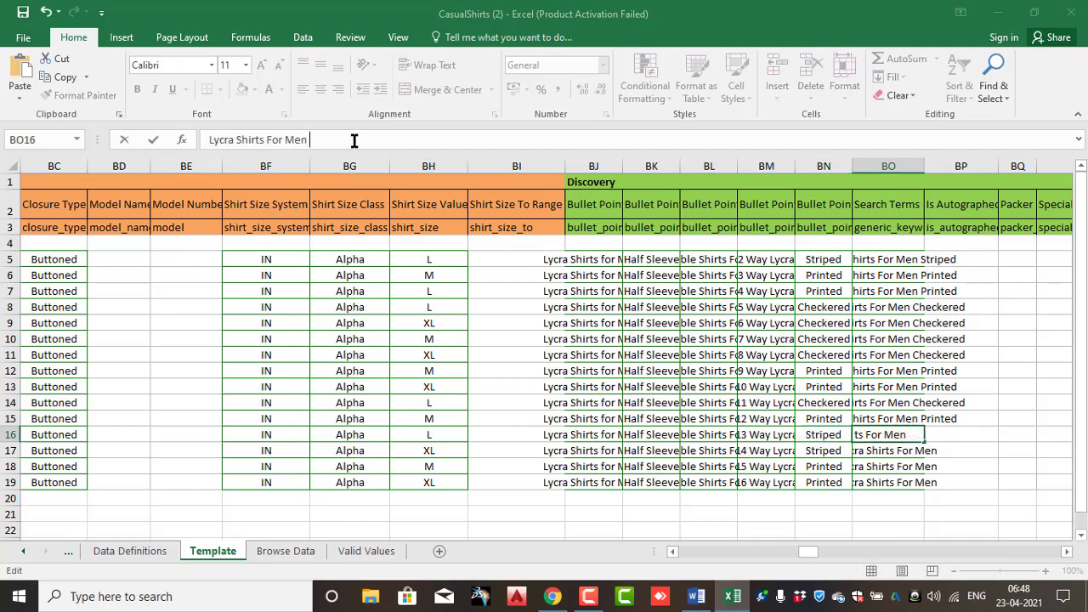
key("ctrl+v")
left_click_drag(924, 441, 916, 460)
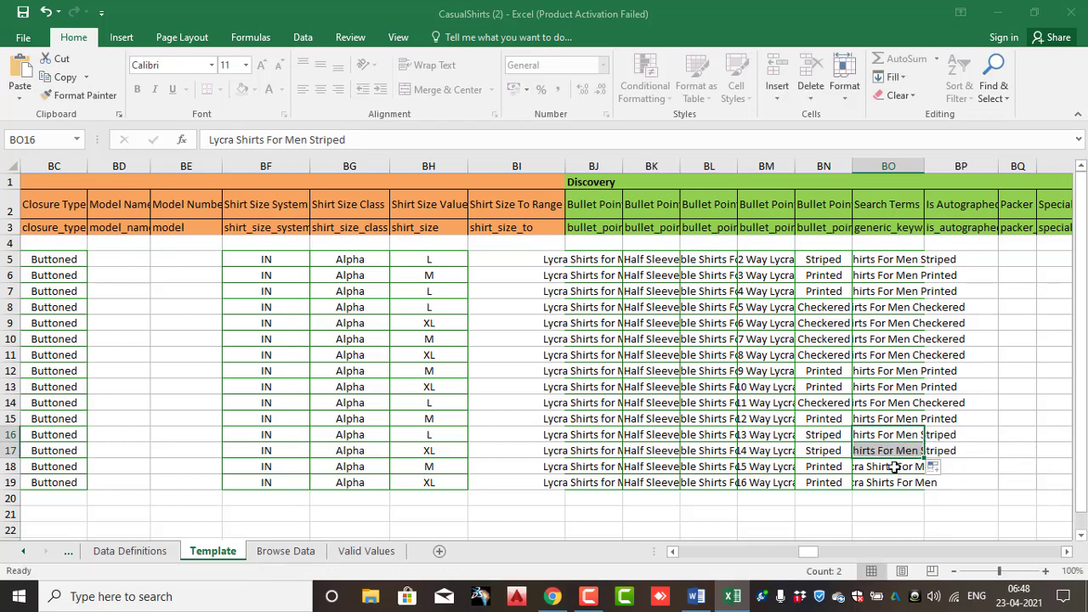
left_click(895, 467)
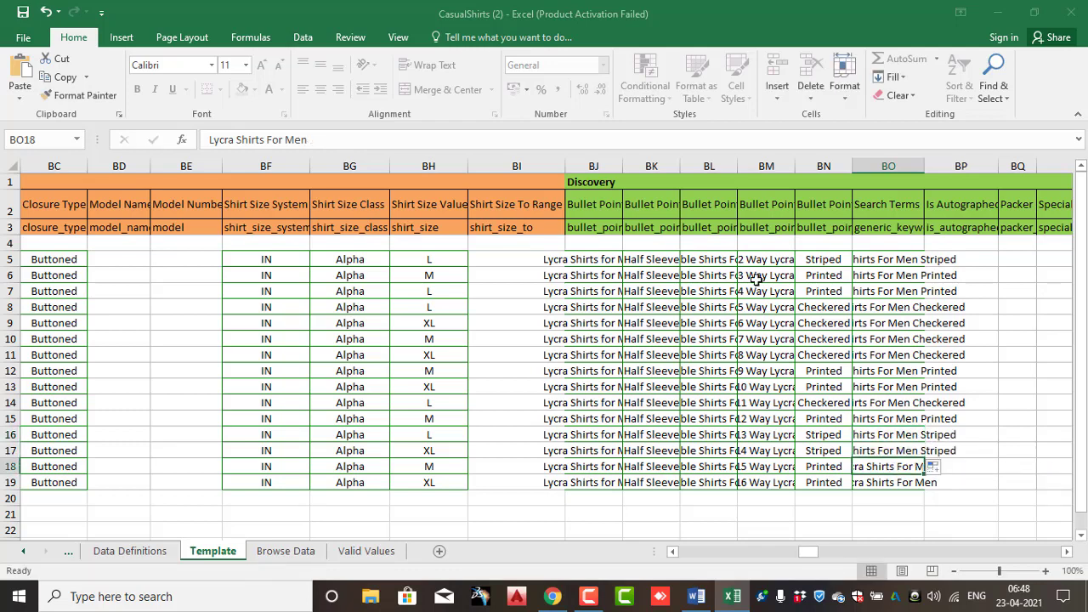
Append 'Printed' from BN18 to BO18's search terms and copy it down to BO19
left_click(367, 141)
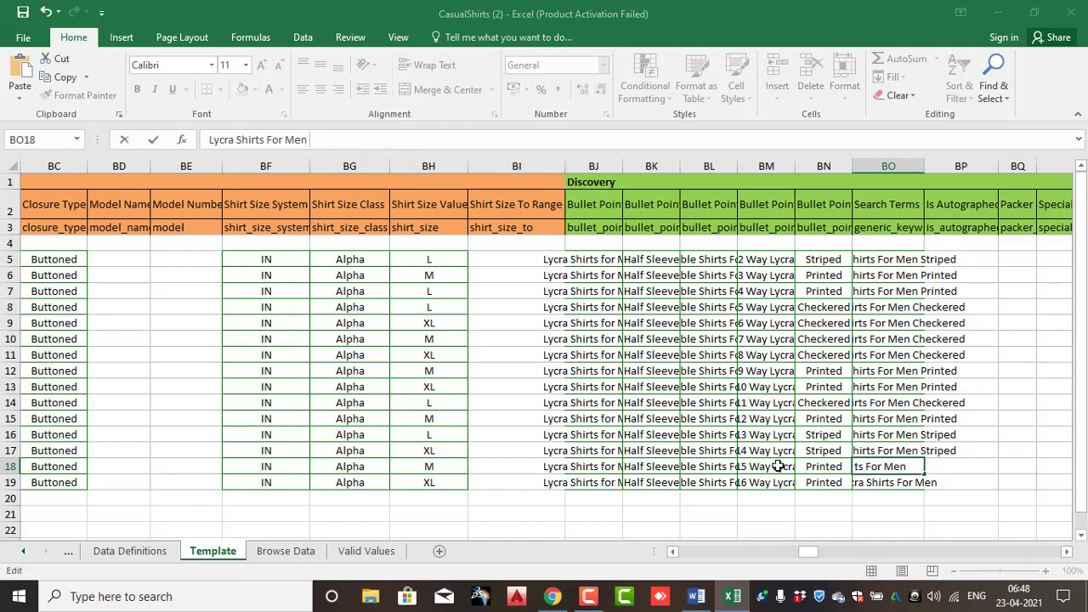
left_click(812, 464)
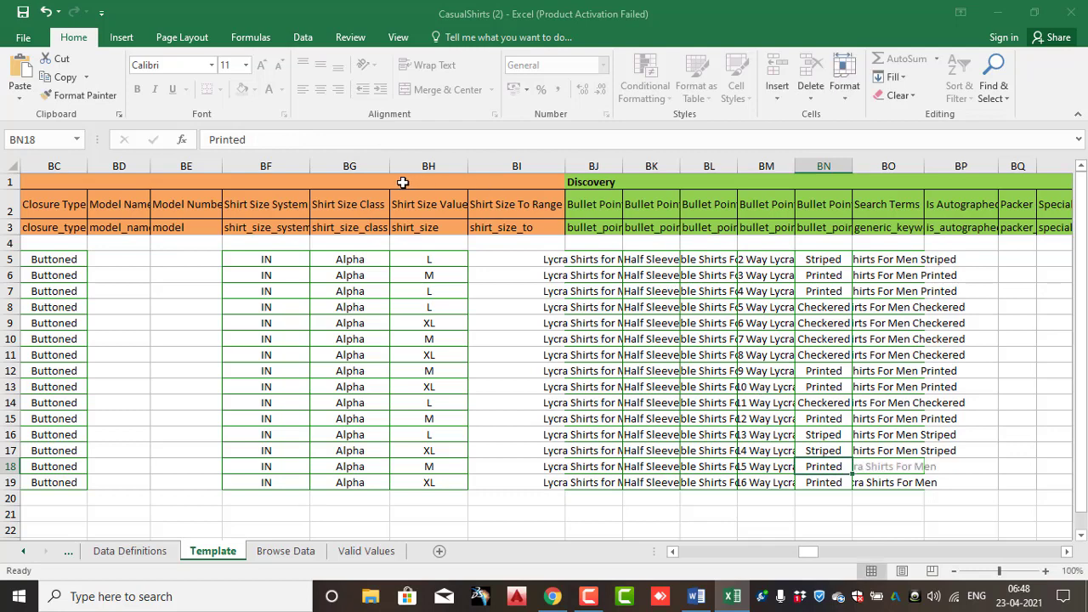
left_click(272, 139)
double_click(272, 139)
key("ctrl+c")
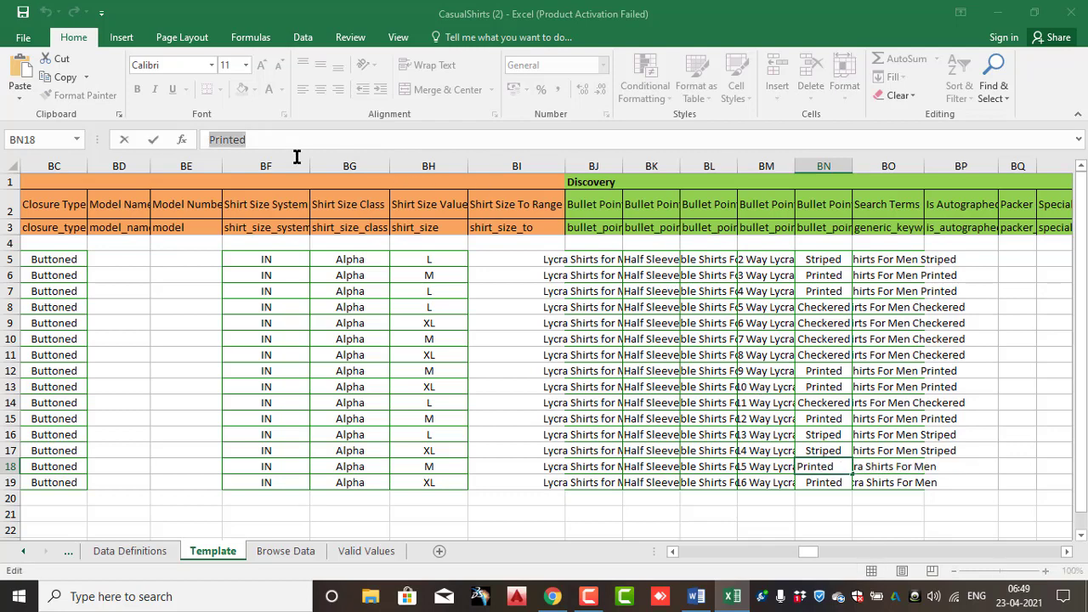
left_click(875, 470)
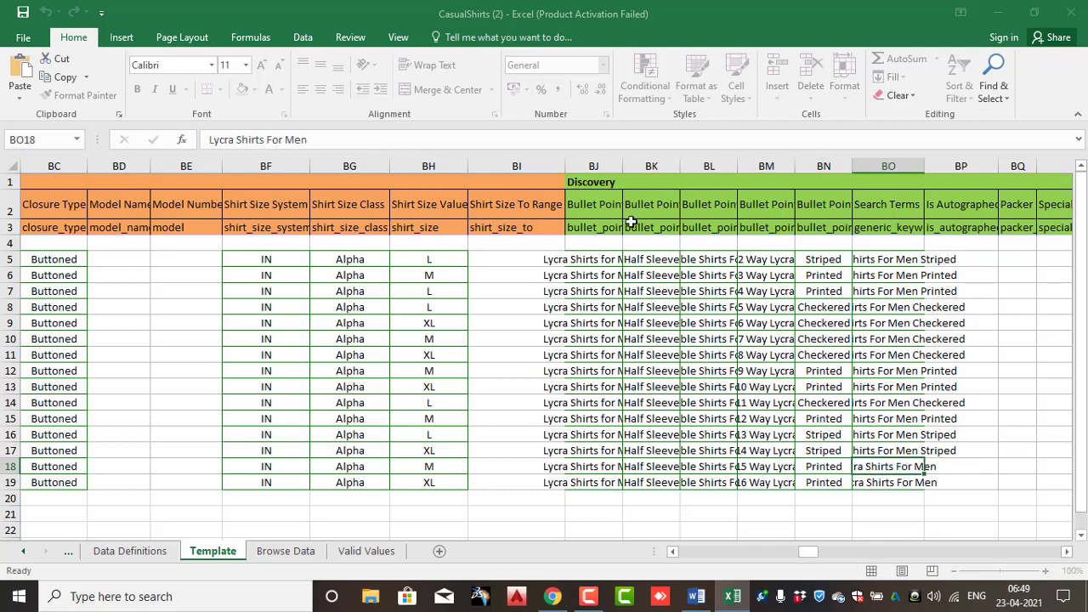
left_click(396, 140)
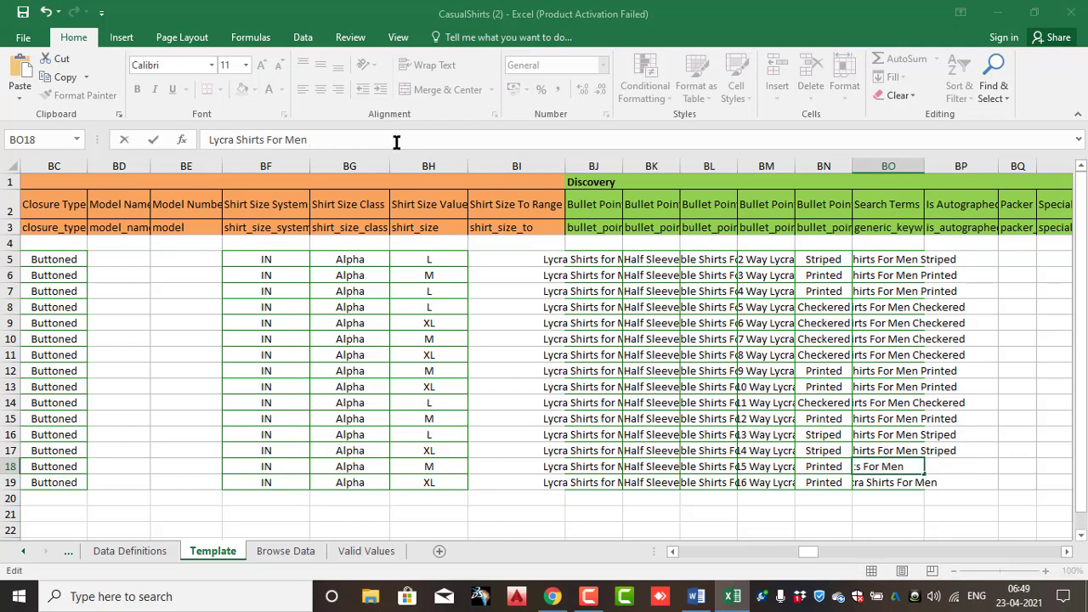
key("ctrl+v")
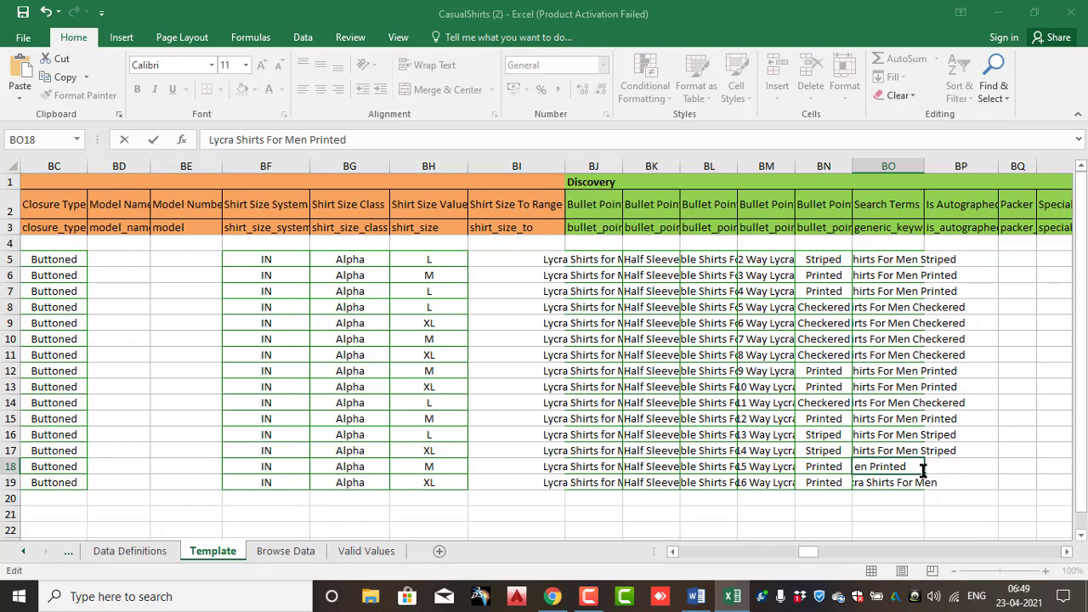
left_click(923, 470)
left_click_drag(924, 474, 923, 491)
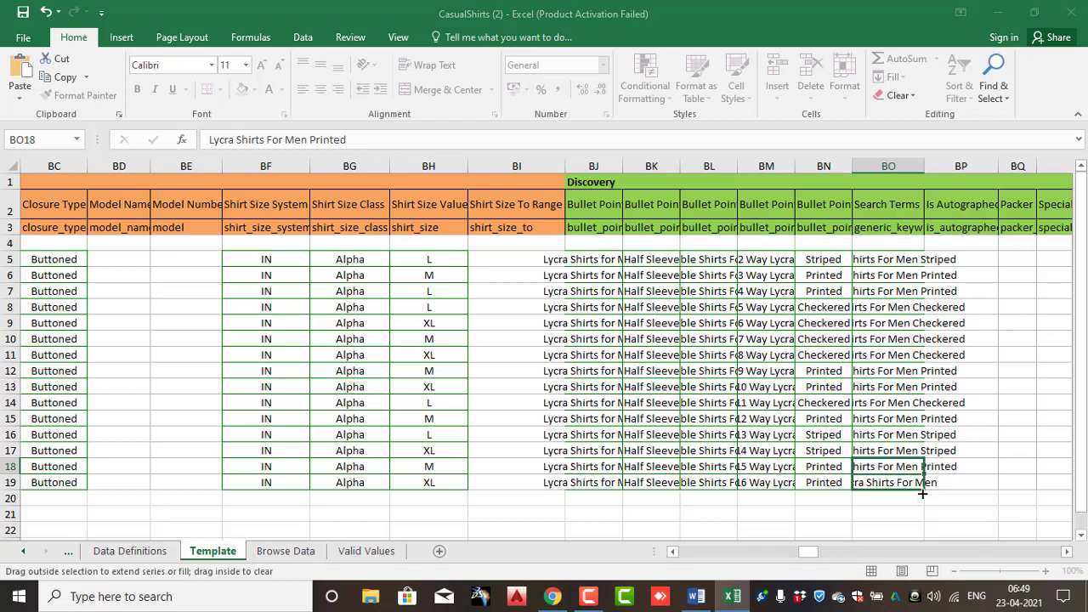
Choose No from BP5's dropdown and fill it down through BP19
left_click(982, 264)
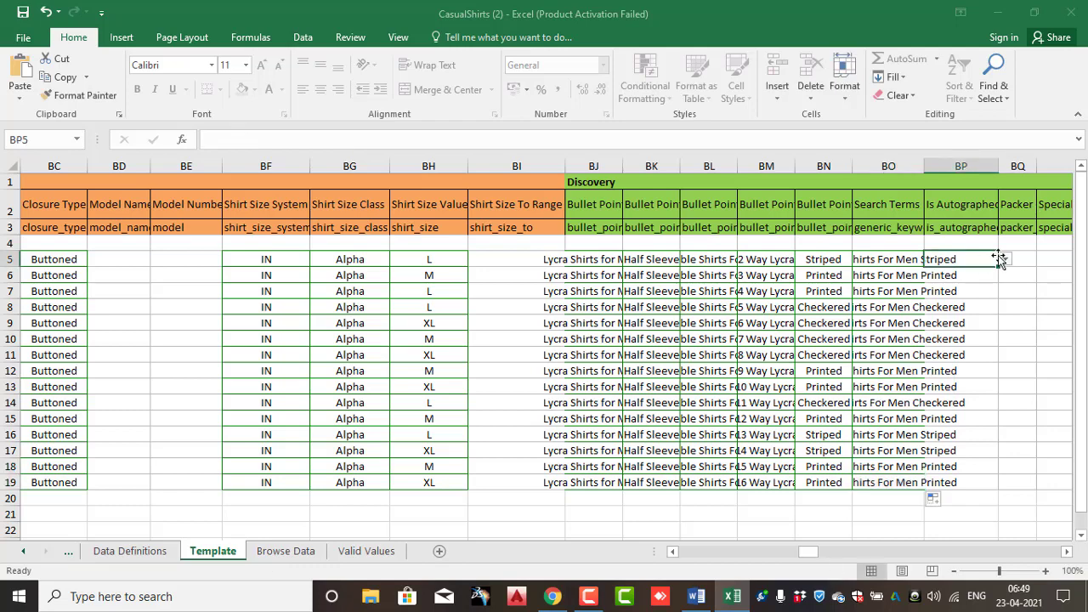
left_click(1005, 260)
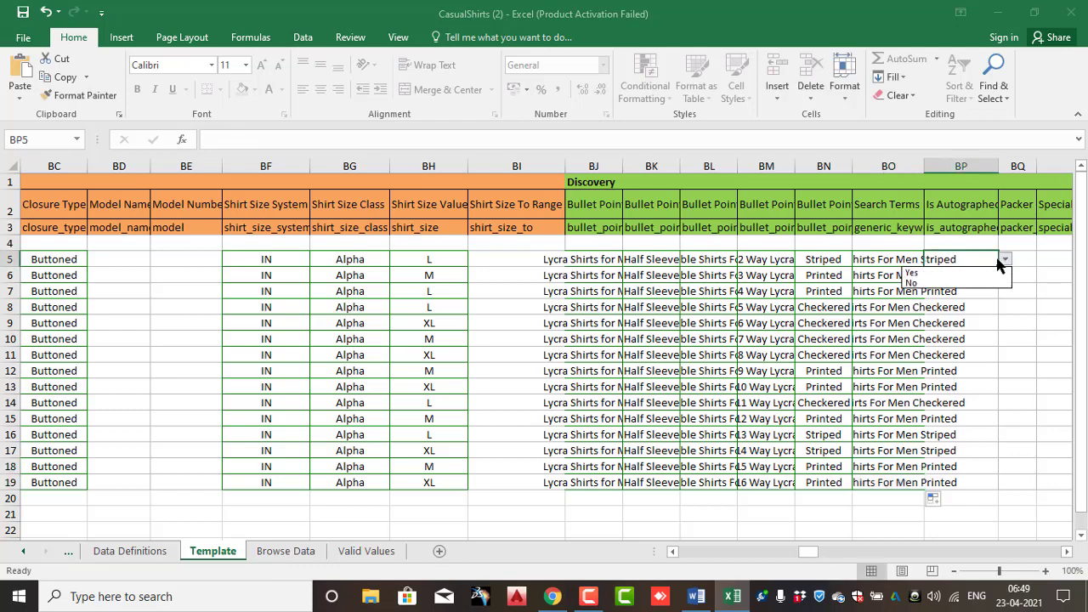
left_click(978, 282)
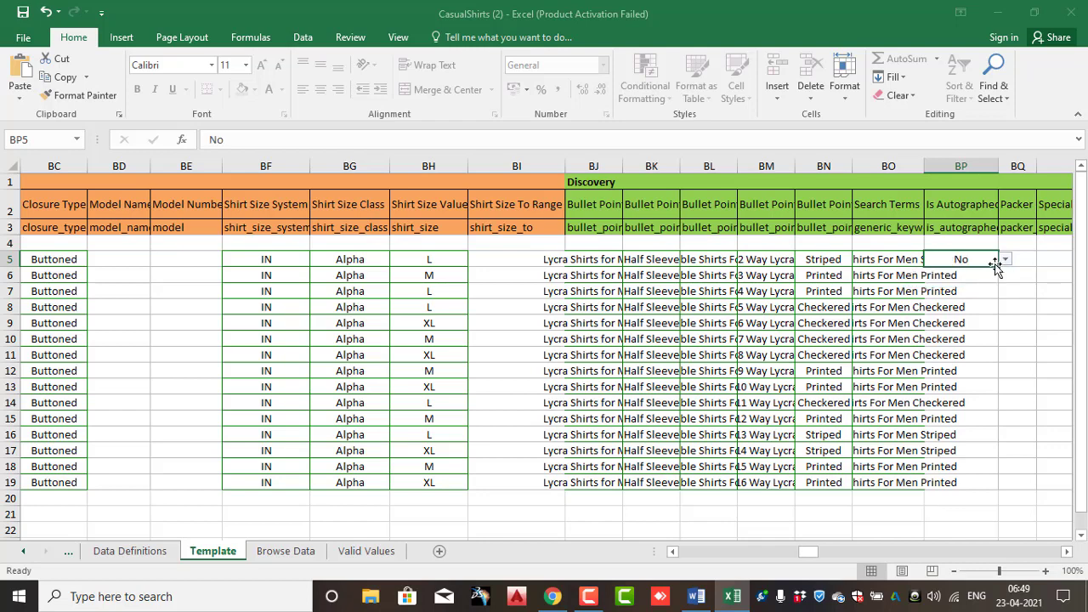
left_click_drag(994, 264, 979, 485)
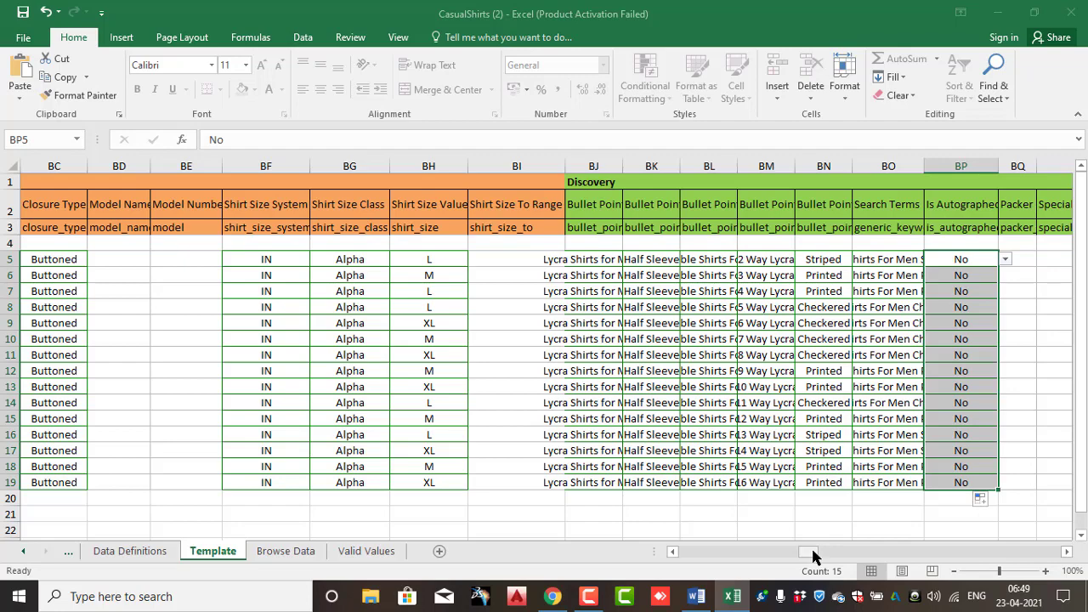
left_click_drag(813, 551, 933, 559)
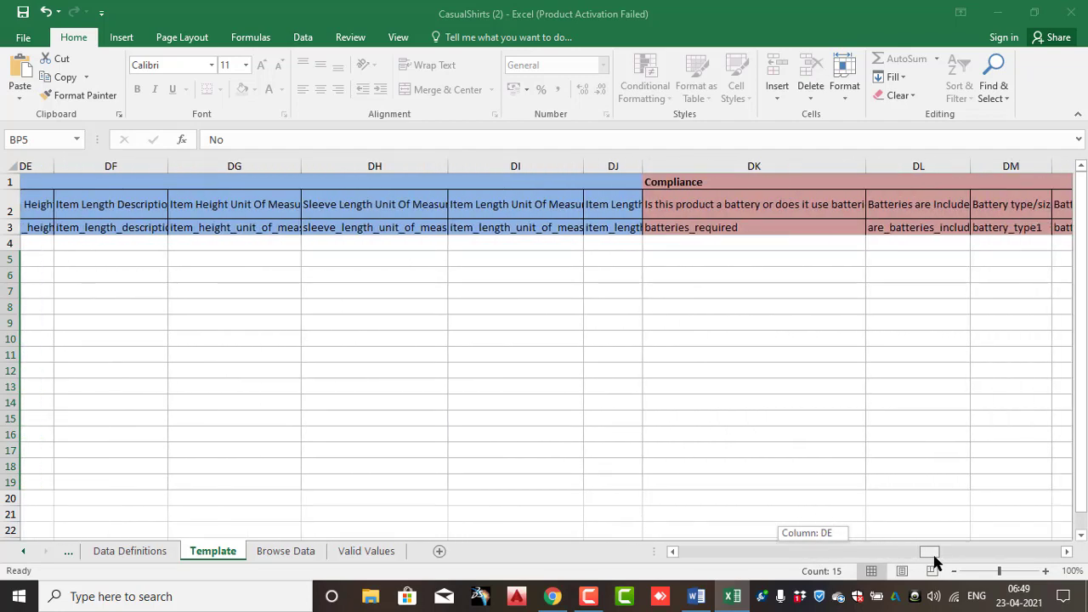
Scroll right past the Dimensions and Compliance columns to reveal the red Offer section
left_click_drag(935, 562, 860, 559)
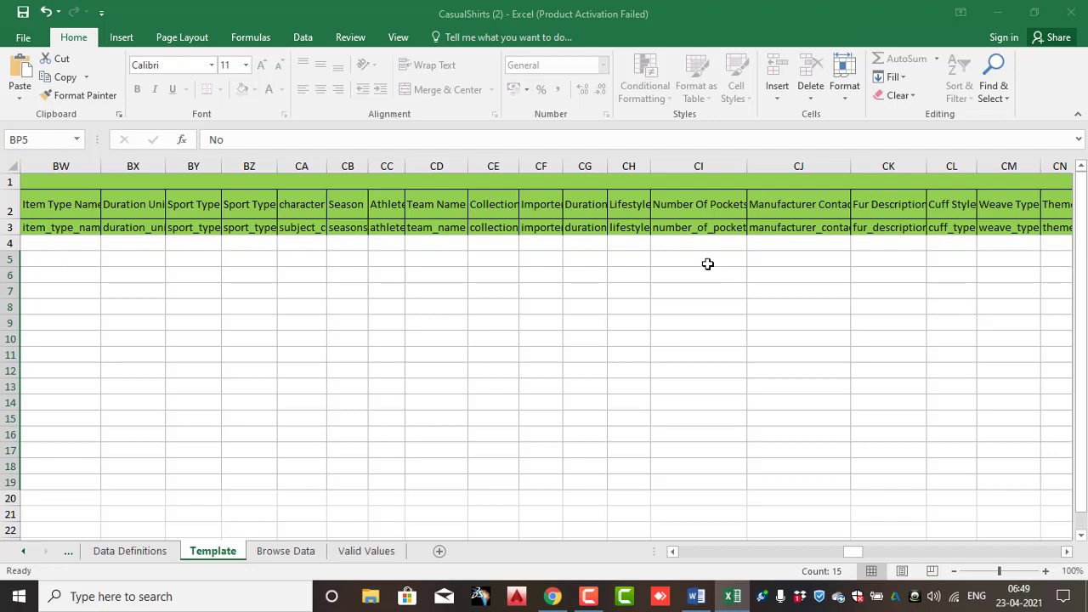
left_click(707, 264)
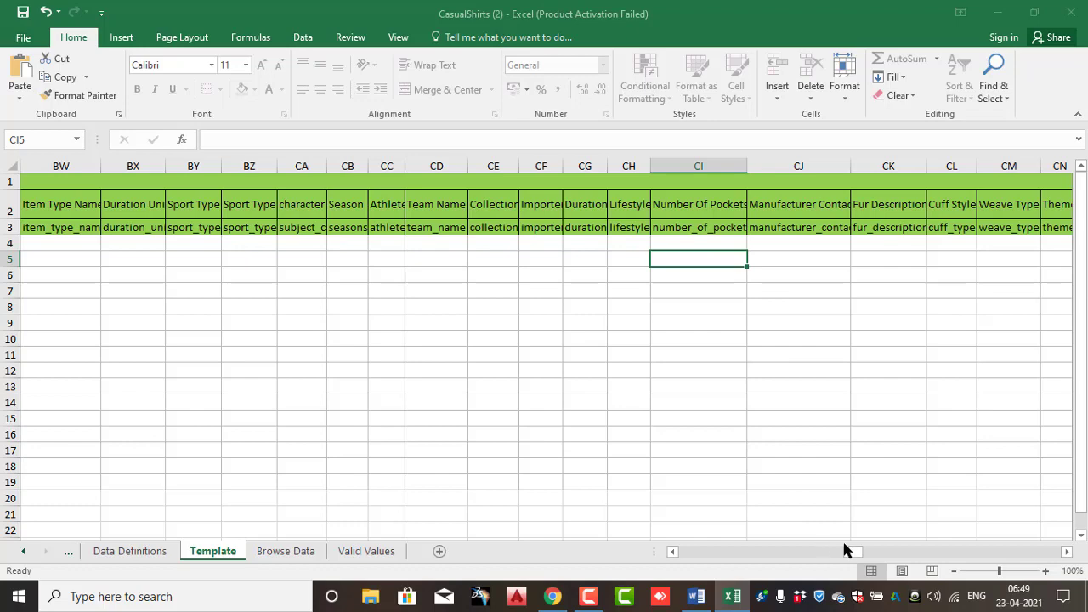
left_click_drag(844, 544, 909, 550)
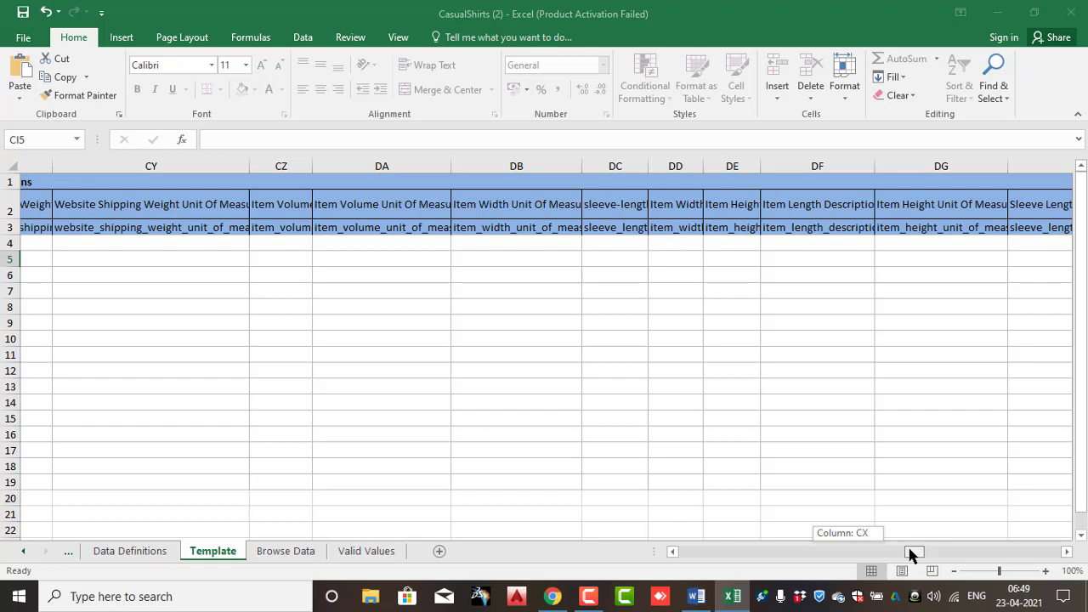
left_click_drag(909, 554, 913, 554)
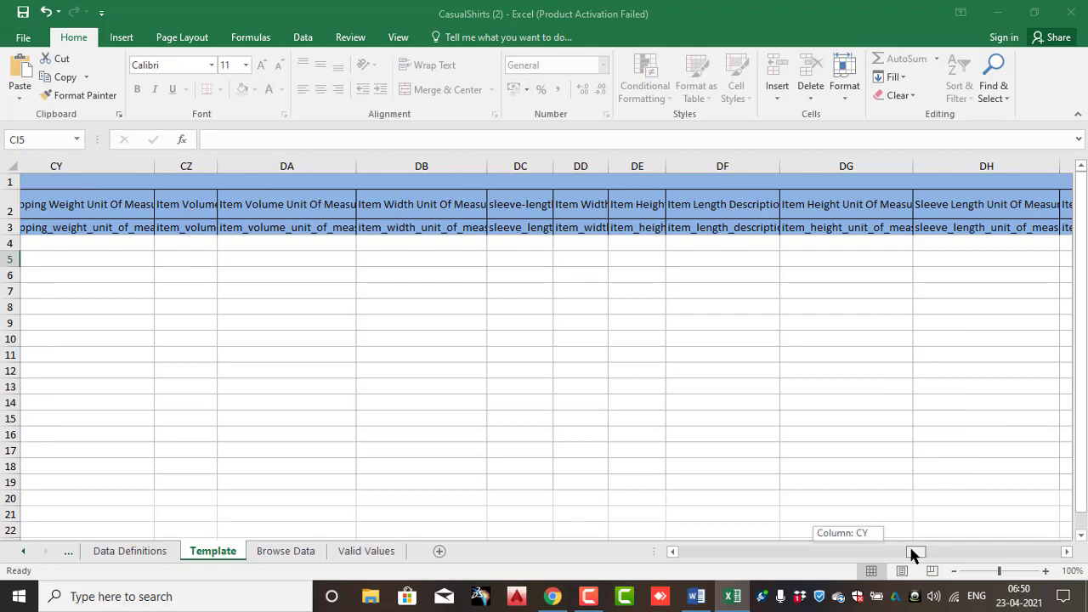
left_click_drag(912, 555, 913, 554)
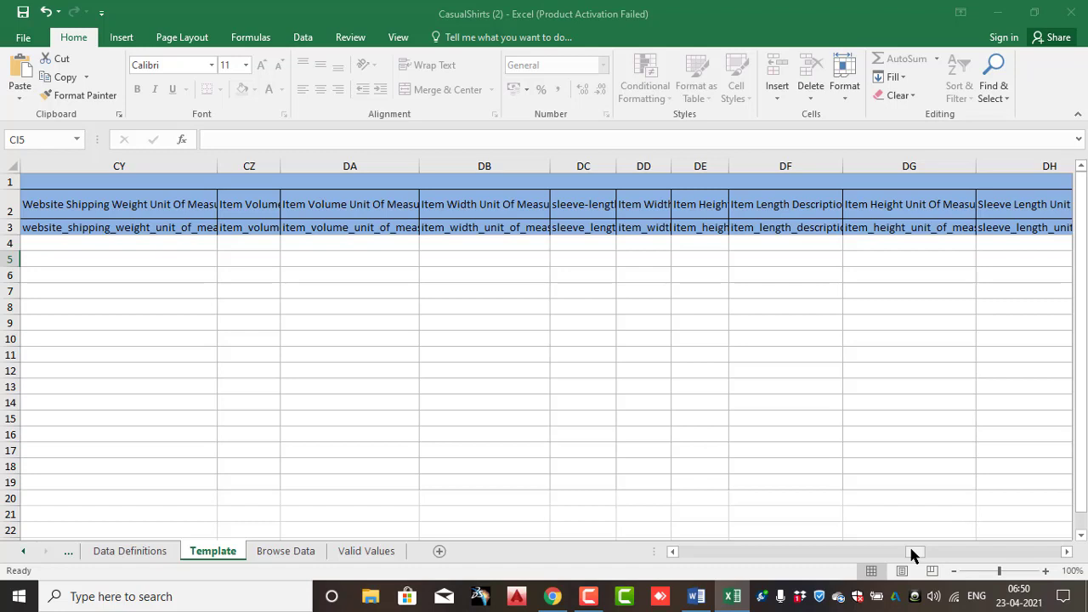
left_click_drag(910, 551, 981, 553)
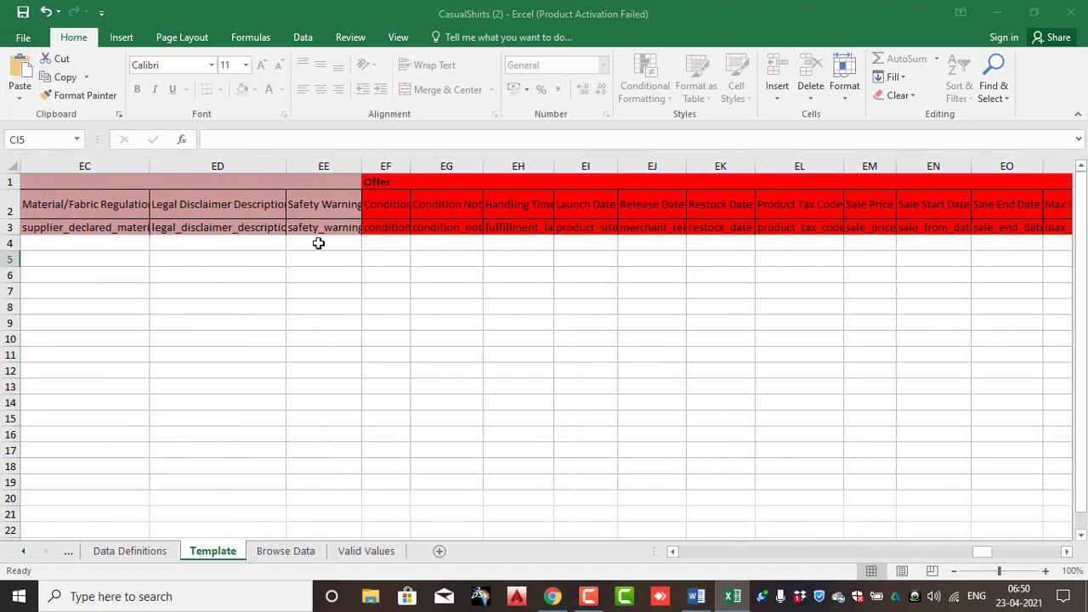
Choose New as the Condition in EF5 and fill it down through EF19
left_click(378, 261)
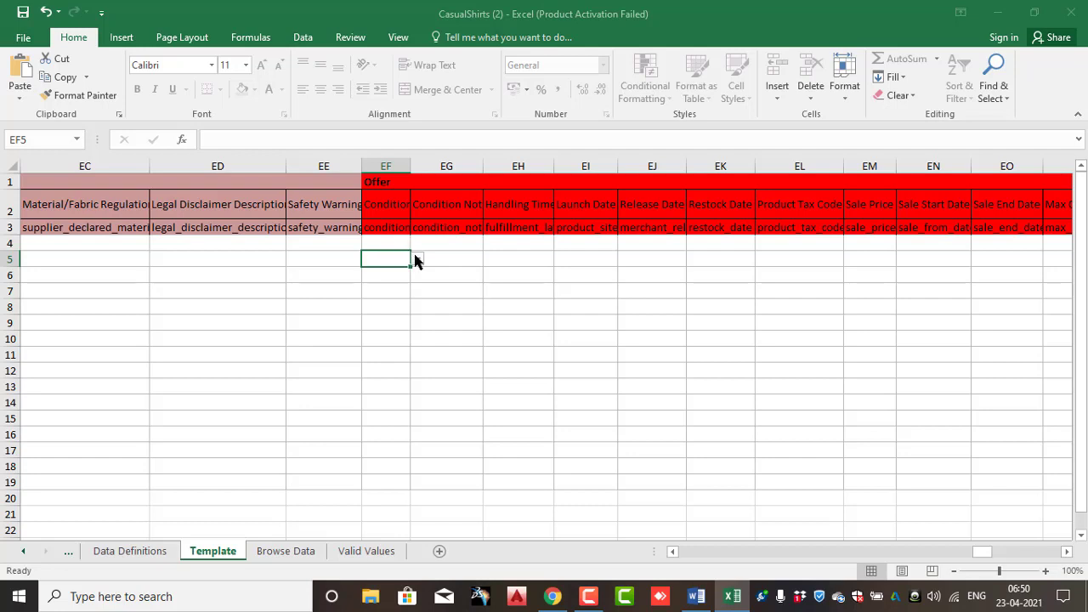
left_click(417, 258)
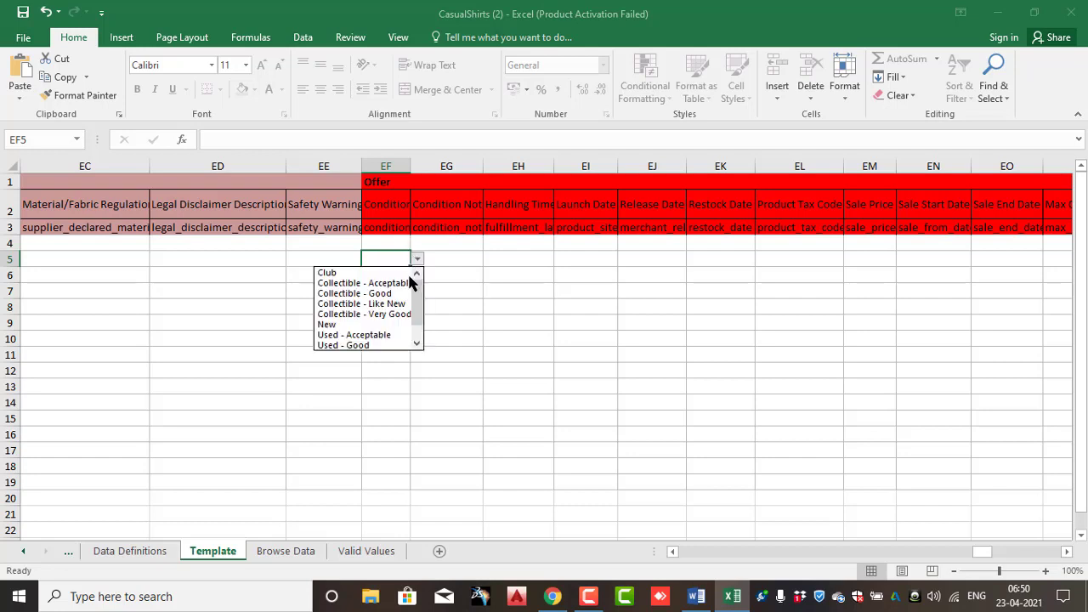
left_click(408, 324)
left_click_drag(409, 266, 394, 490)
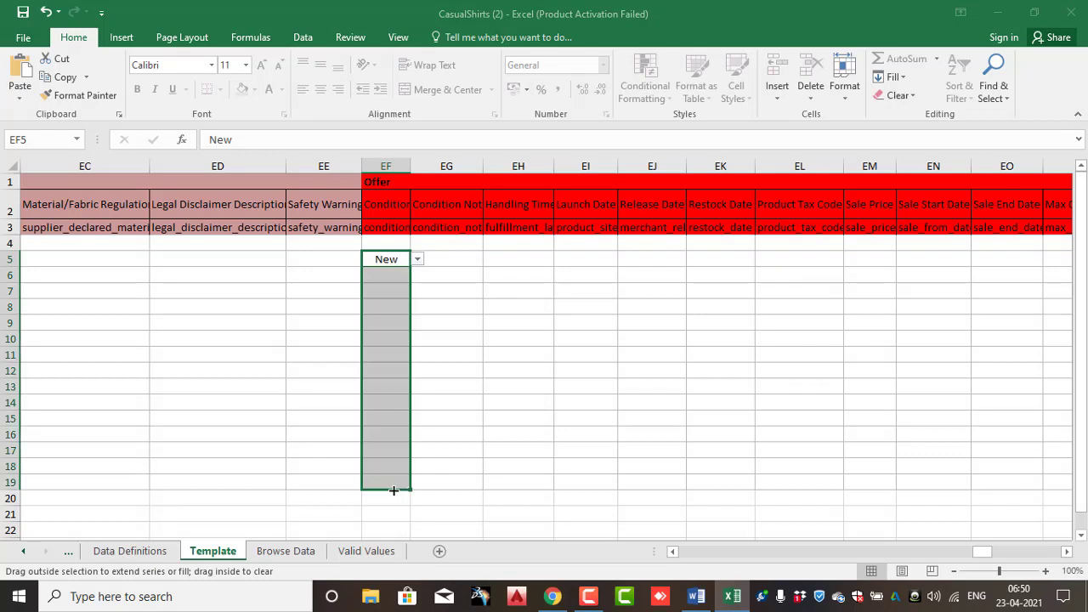
left_click_drag(393, 491, 393, 491)
left_click(438, 485)
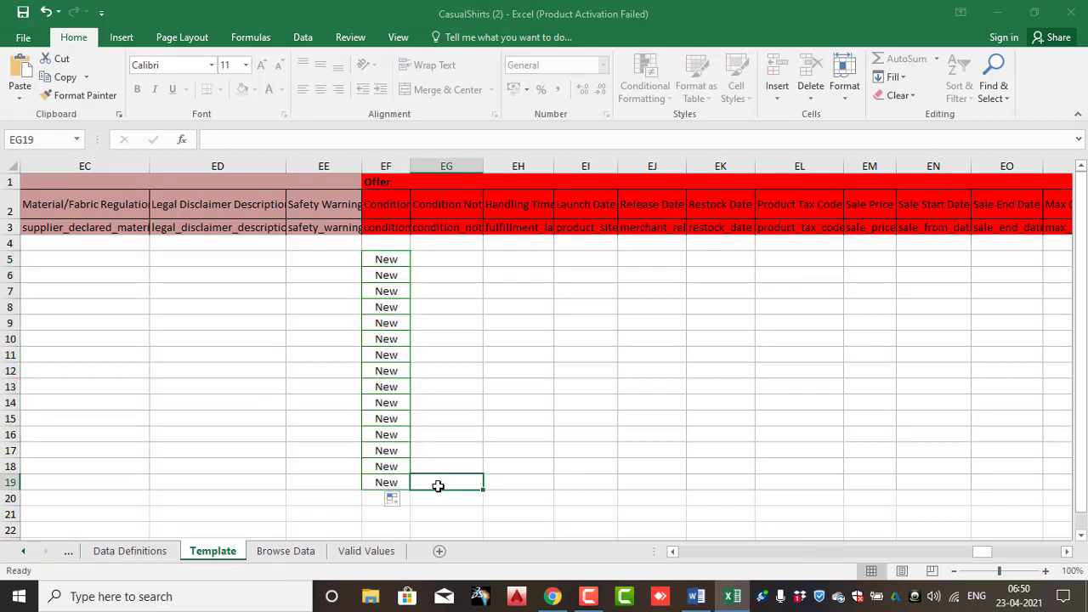
Scroll back to column A and save the CasualShirts (2) workbook
left_click_drag(977, 552, 644, 554)
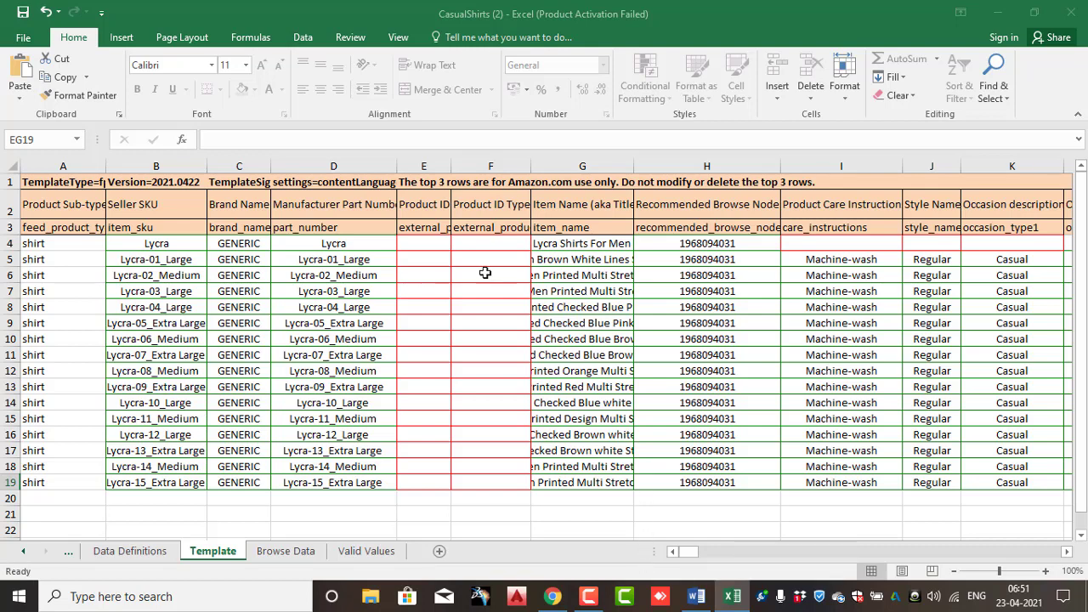
left_click(15, 13)
Save the workbook to the Desktop under the new name 'Lycra shirts'
left_click(23, 18)
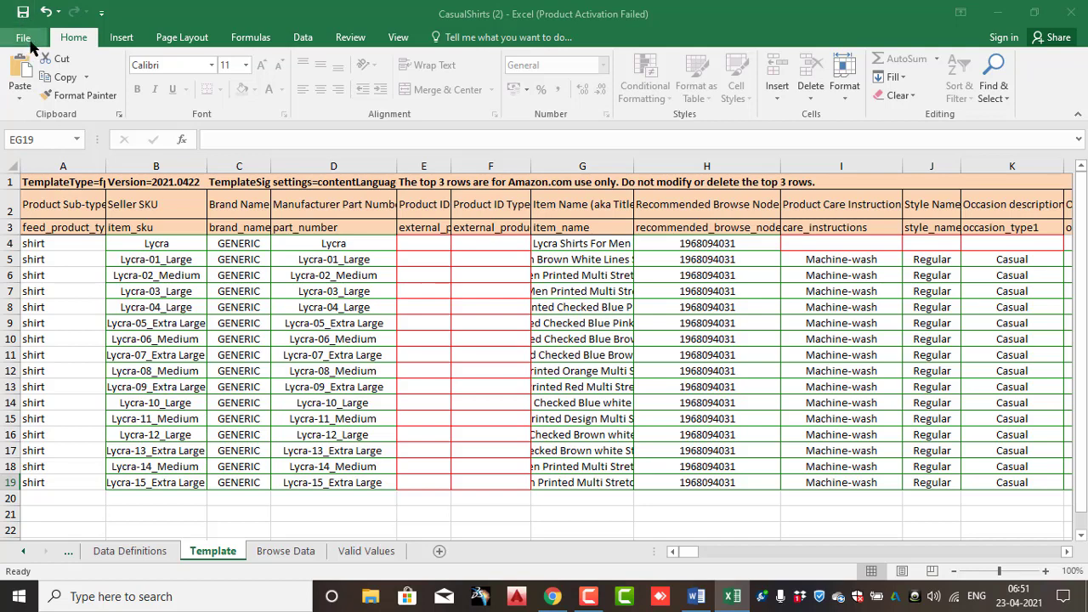
left_click(29, 40)
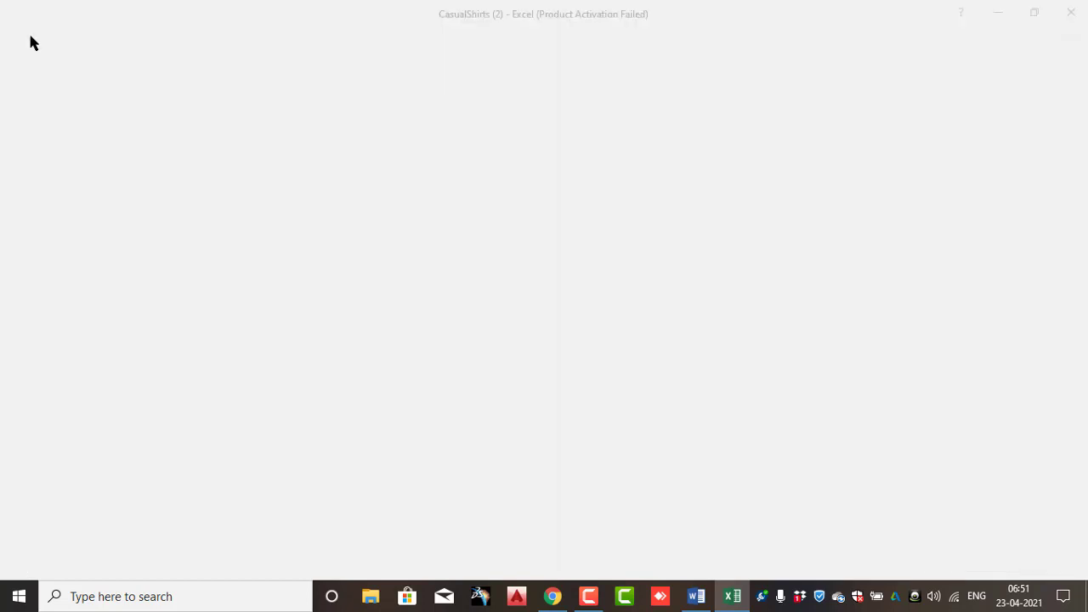
left_click(38, 197)
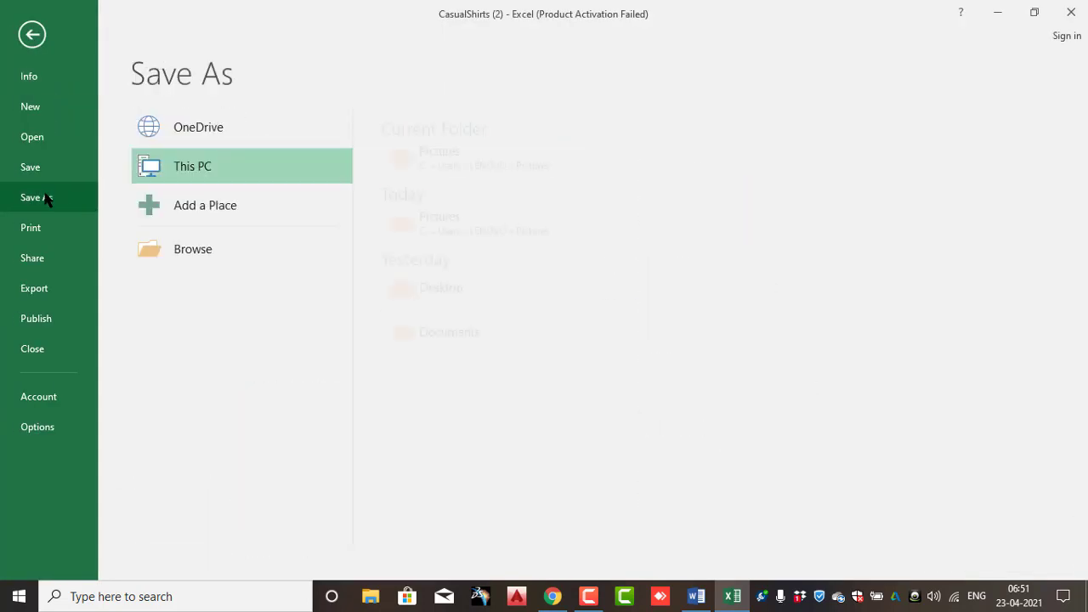
left_click(446, 285)
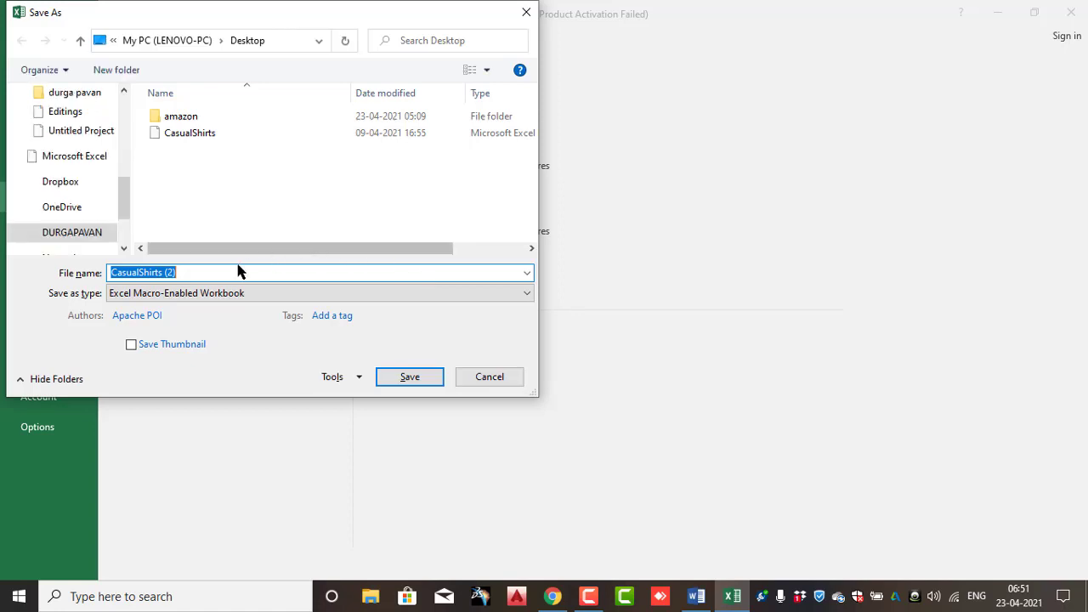
key("BackSpace")
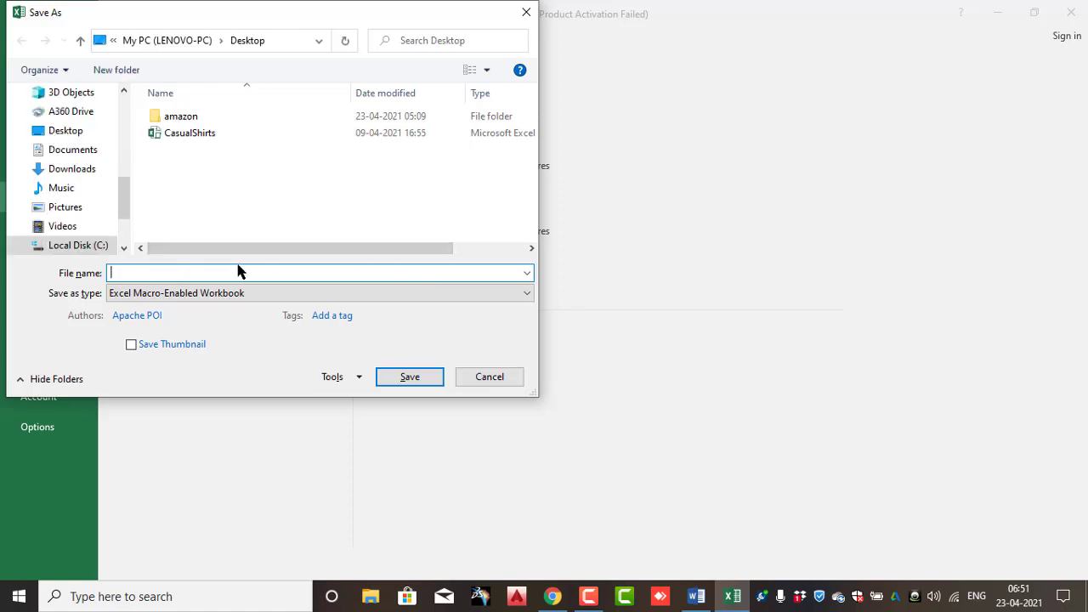
type("Ly")
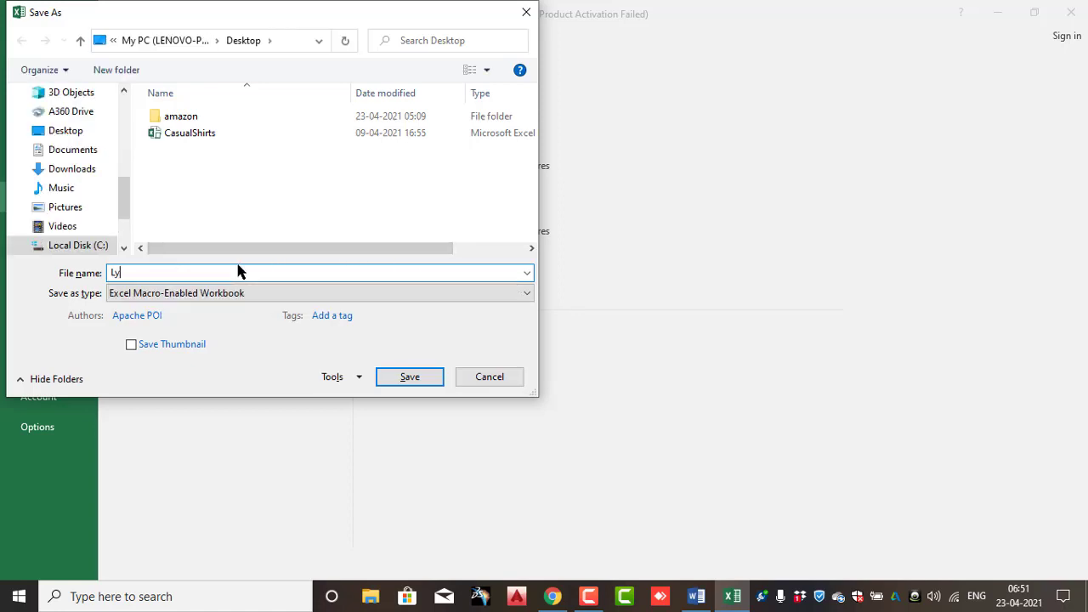
type("k")
key("BackSpace")
type("cra")
type(" shirts")
left_click(427, 377)
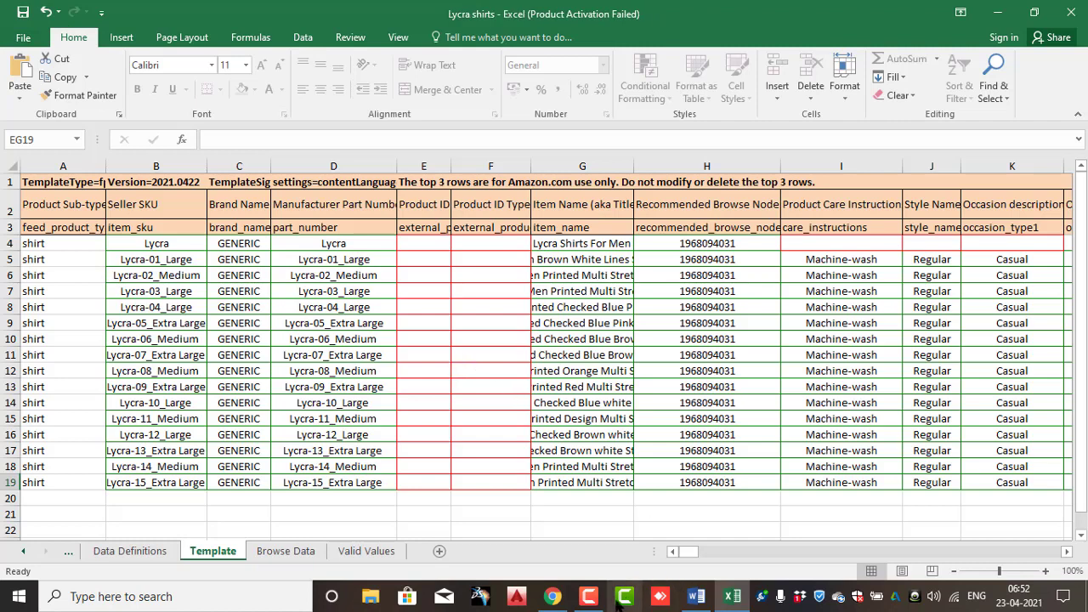
Switch to Seller Central and go to the Upload your Inventory File page
left_click(553, 596)
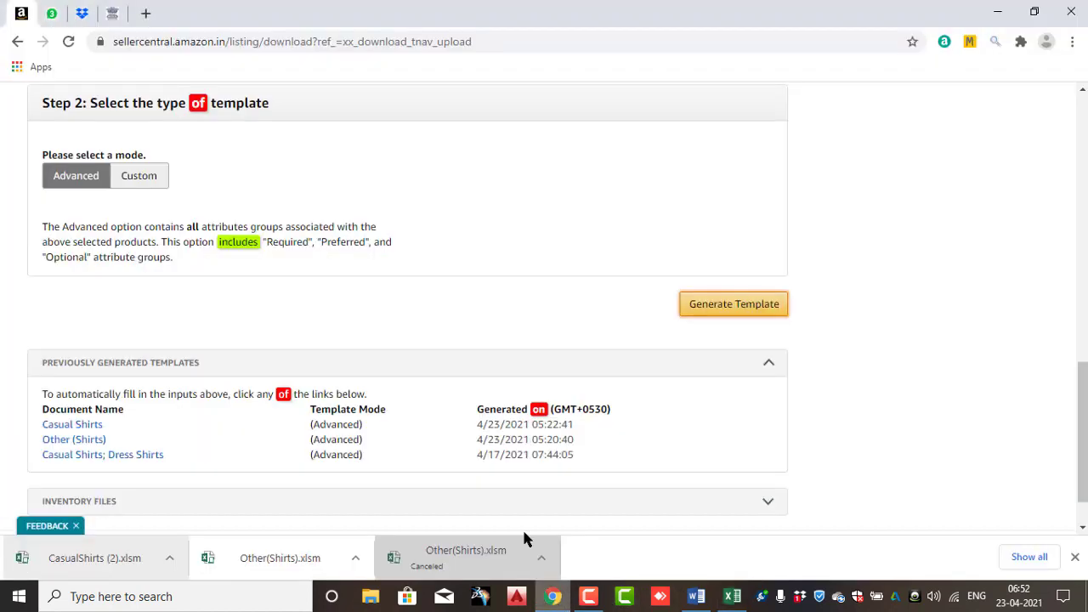
scroll(331, 318, "up", 8)
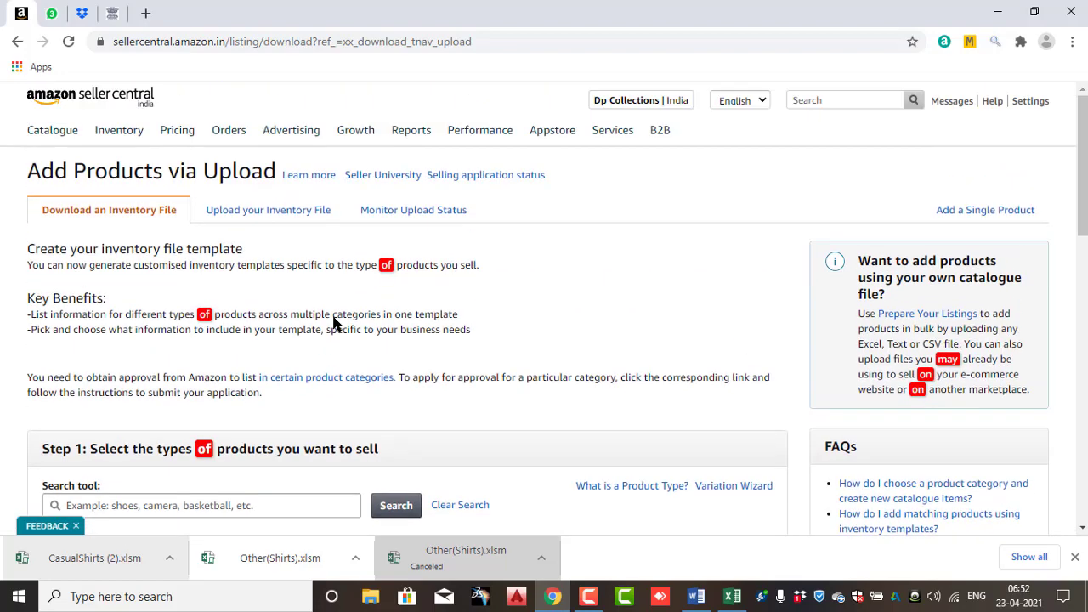
left_click(267, 210)
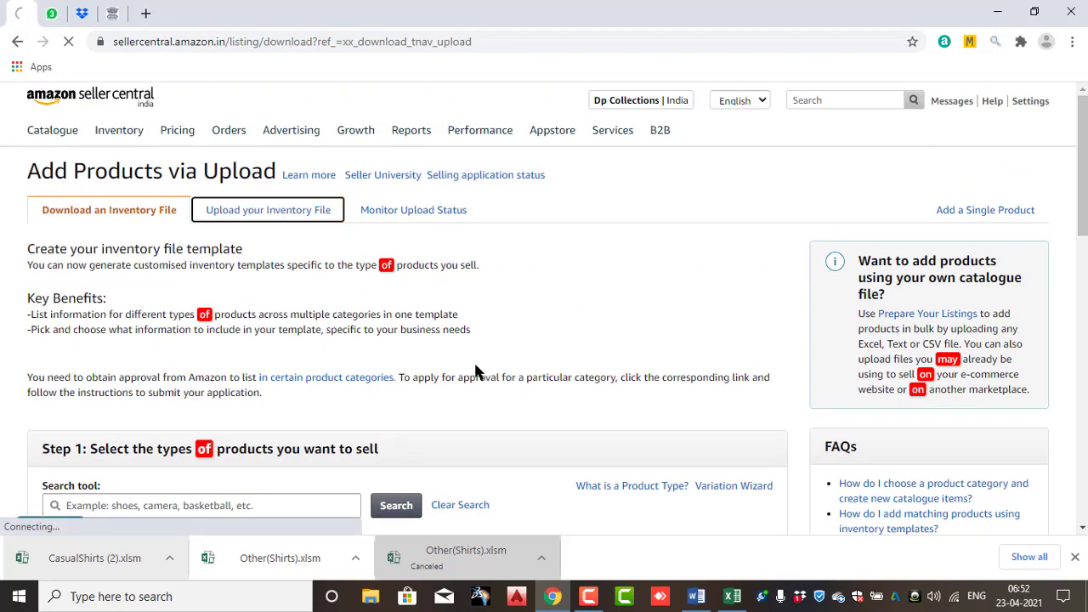
scroll(610, 385, "down", 1)
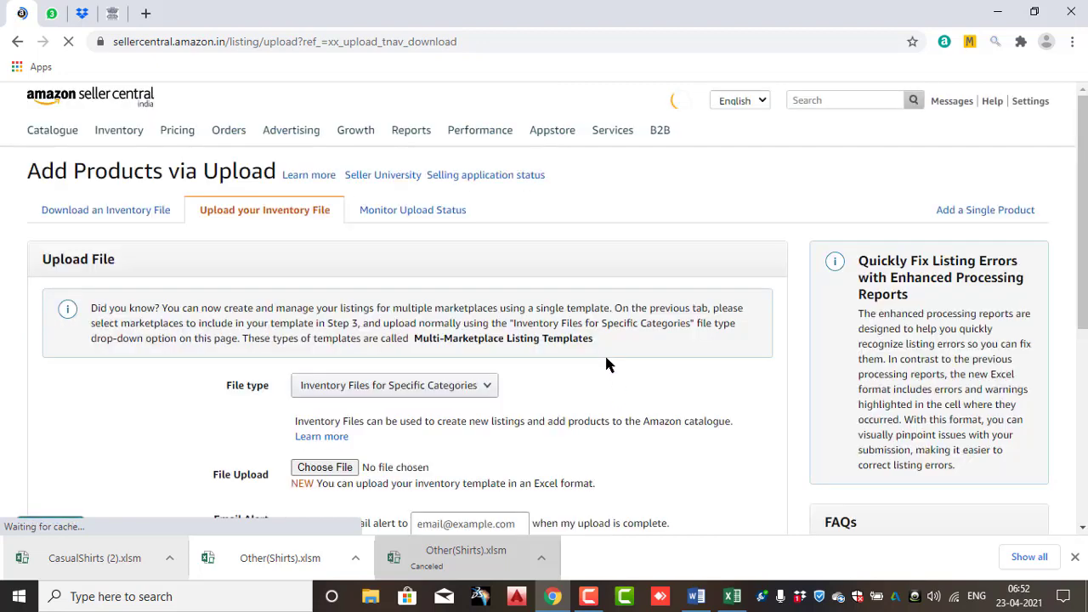
scroll(606, 362, "down", 2)
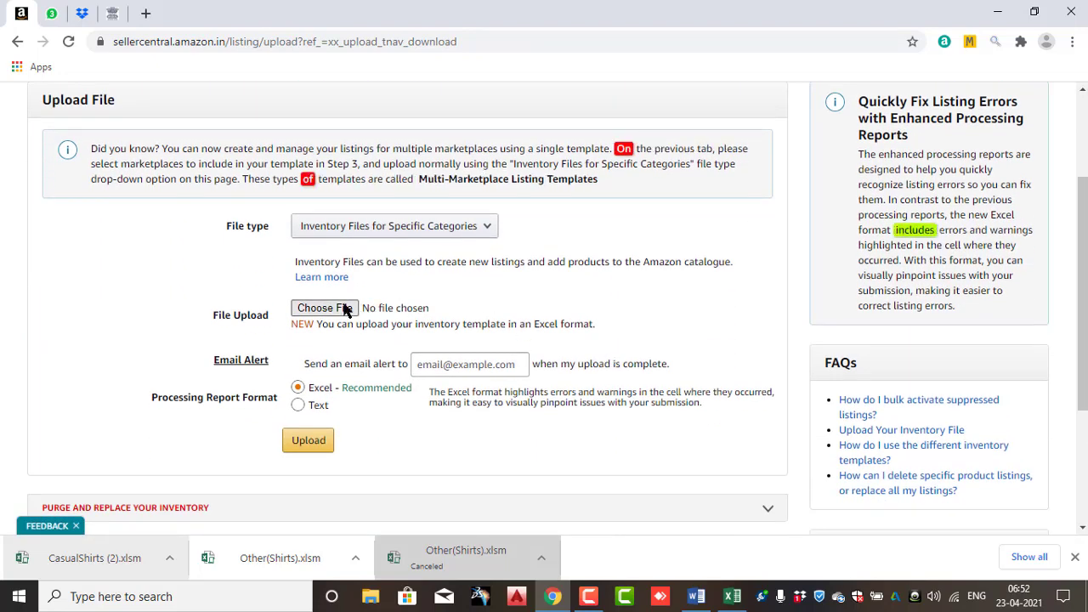
Attach Lycra shirts.xlsm as the inventory file to upload
left_click(346, 311)
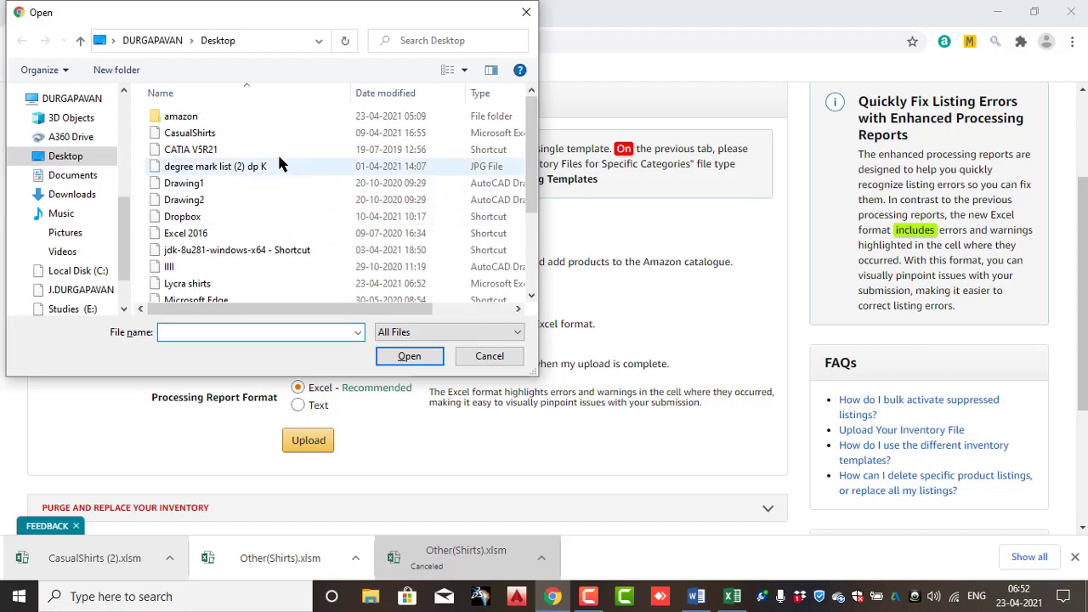
scroll(280, 161, "down", 3)
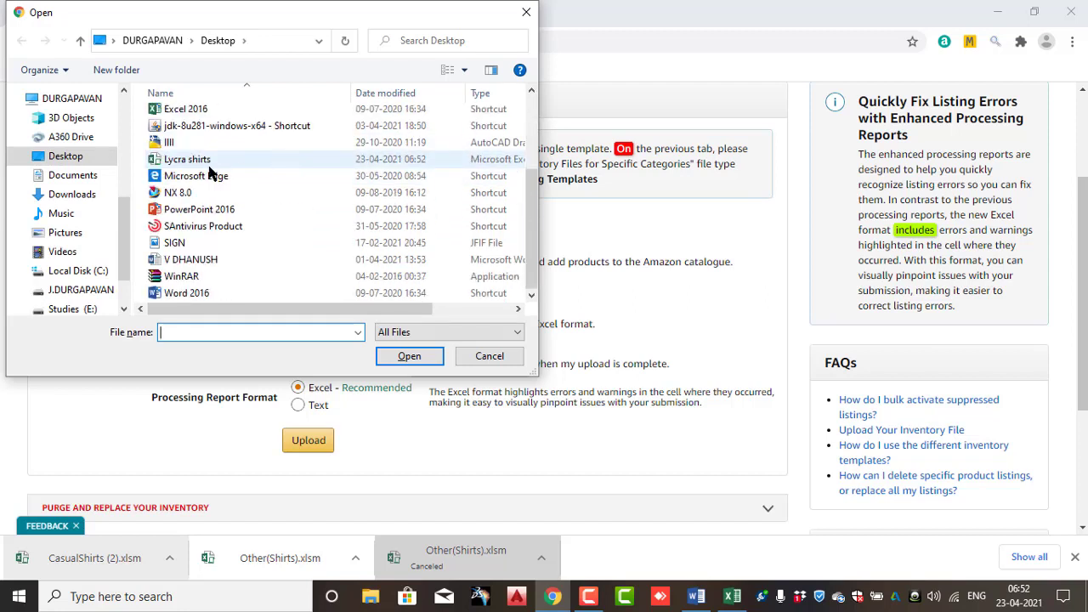
scroll(204, 170, "up", 3)
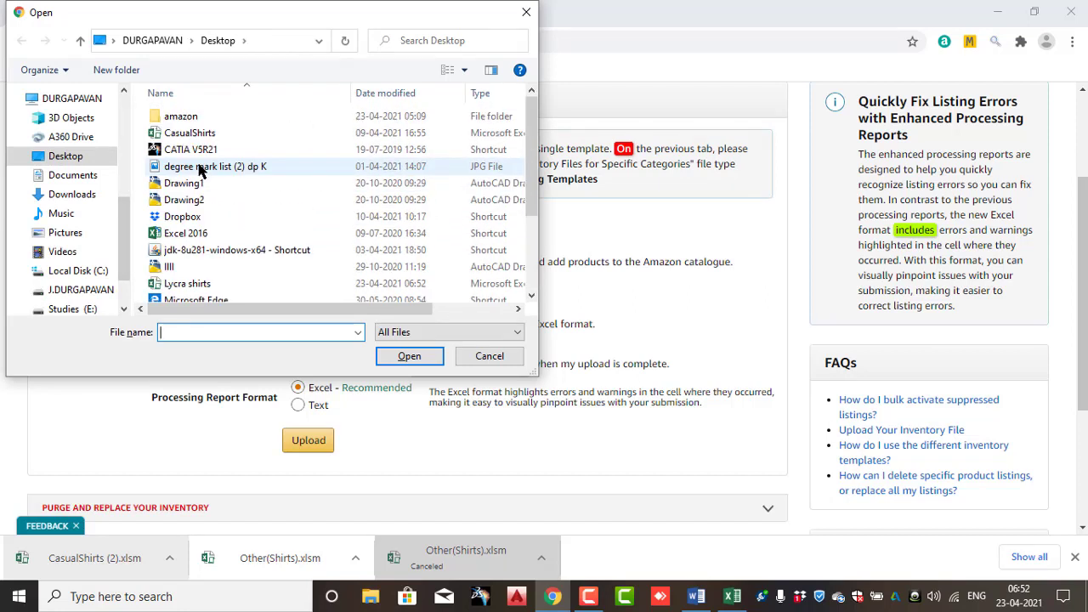
left_click(224, 285)
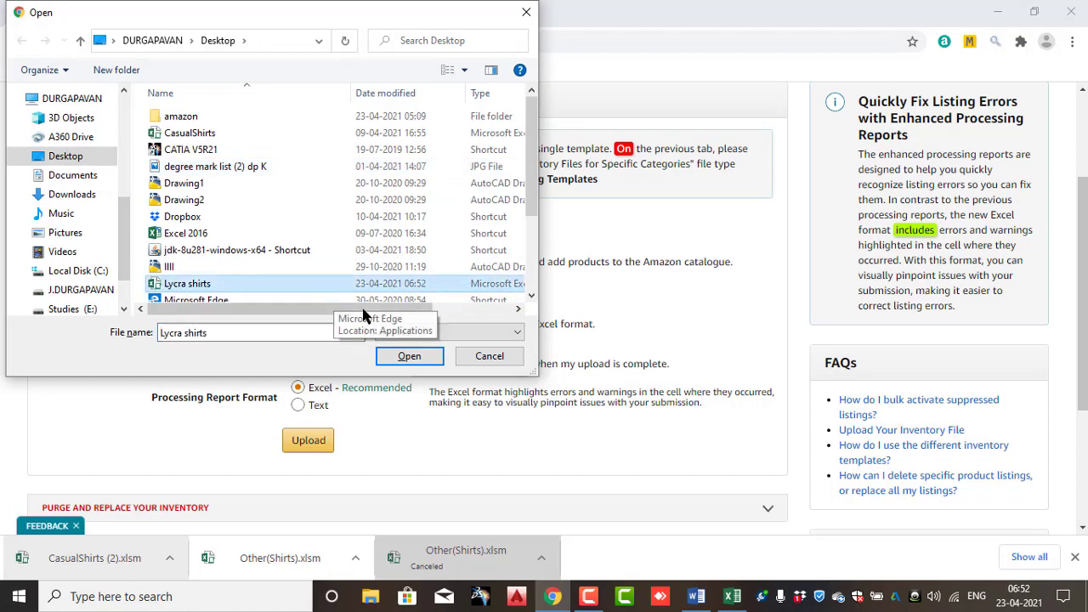
left_click(400, 357)
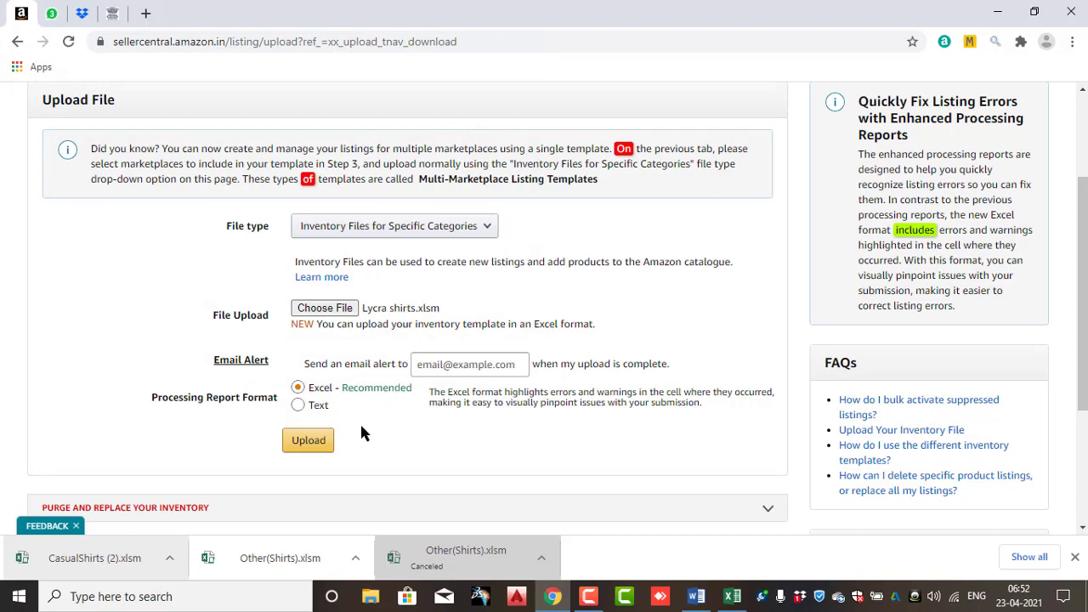
Fill in the saved alert e-mail address and upload the Lycra shirts inventory file
left_click(436, 362)
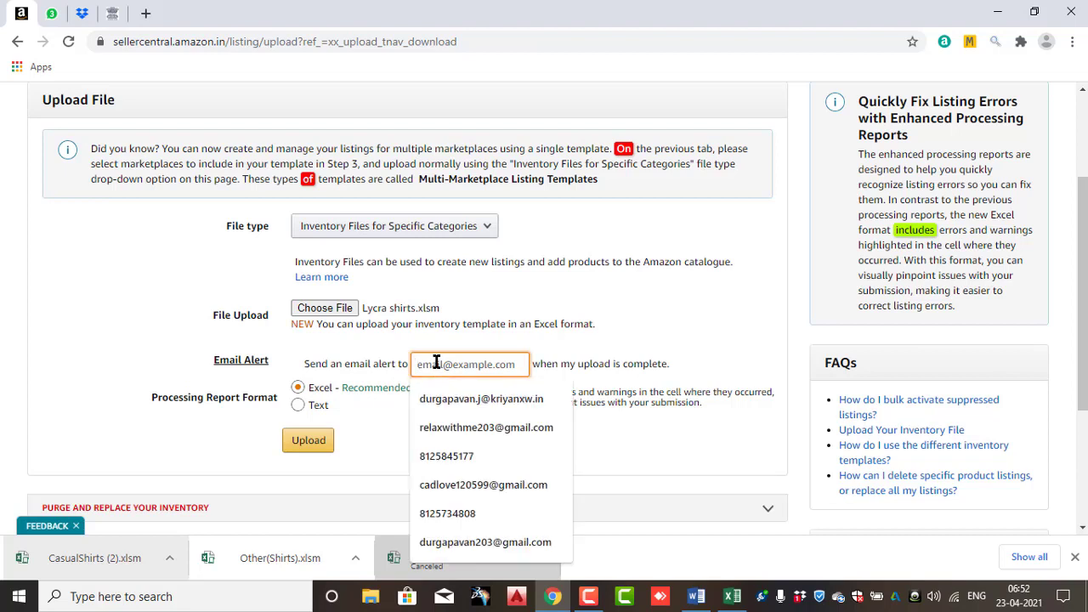
left_click(446, 399)
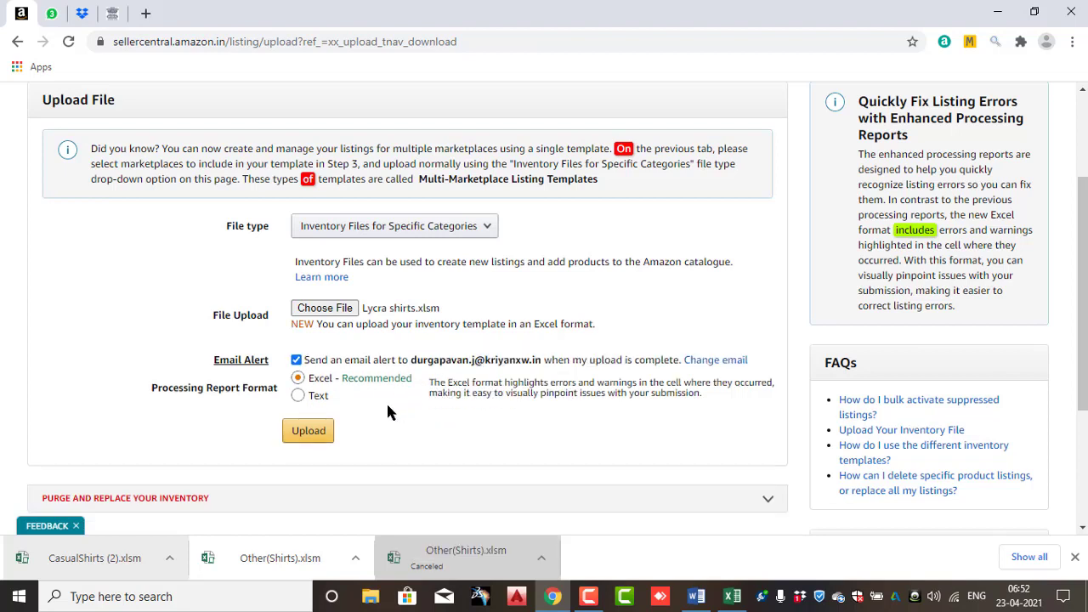
left_click(322, 434)
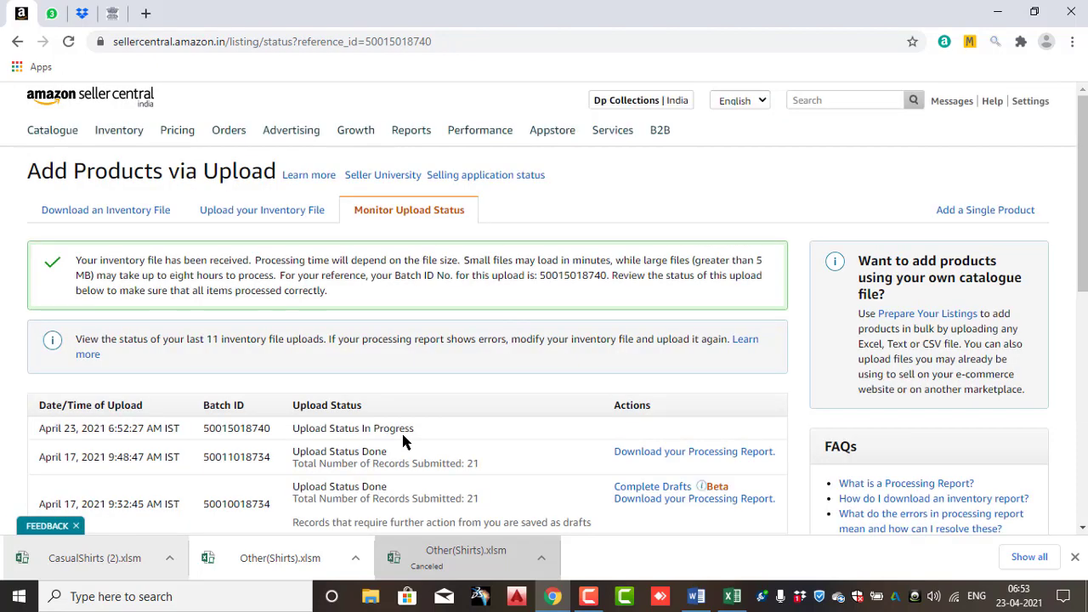
Close Chrome's downloads bar, leaving the April 23, 2021 batch visible as In Progress
scroll(403, 436, "down", 3)
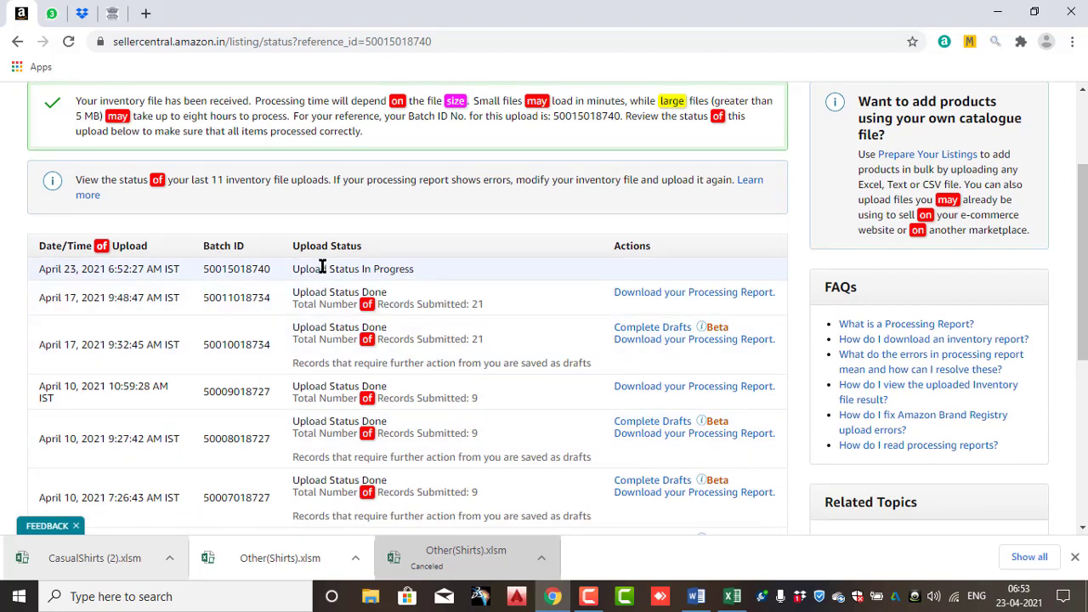
double_click(322, 269)
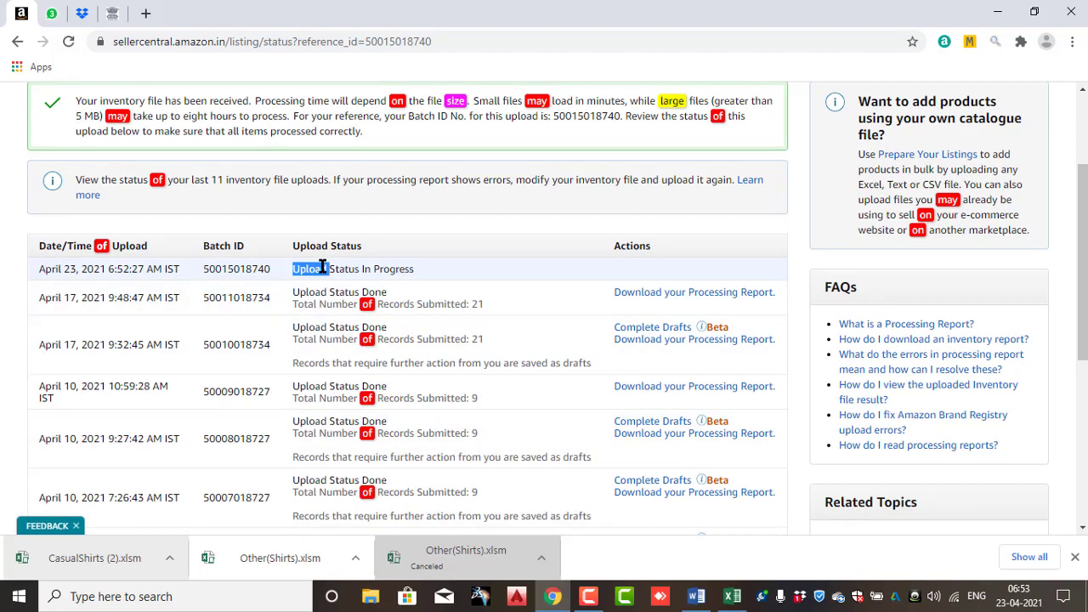
left_click(475, 221)
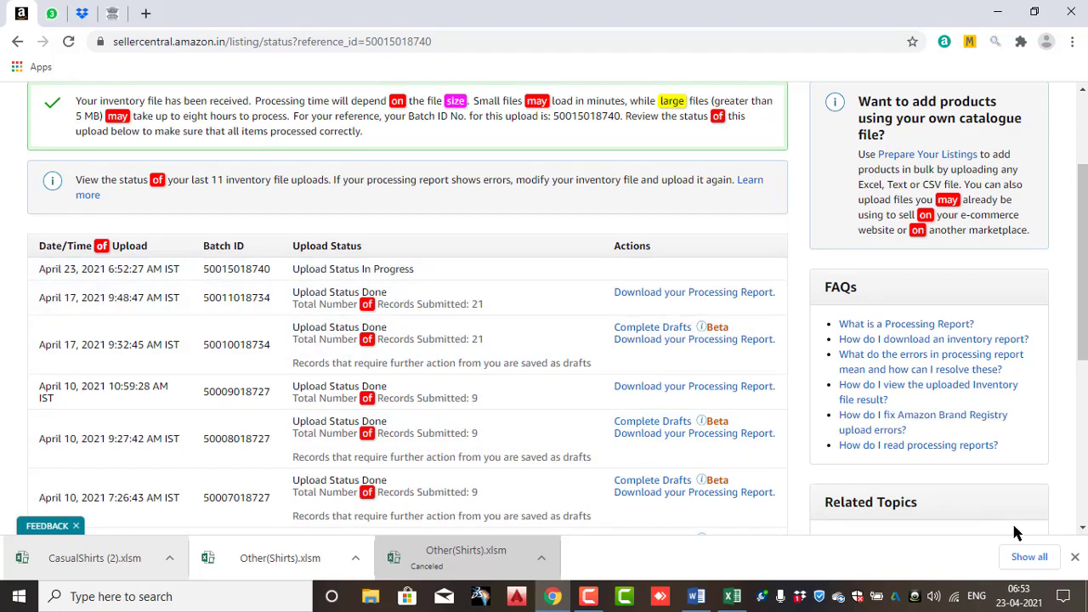
left_click(1076, 559)
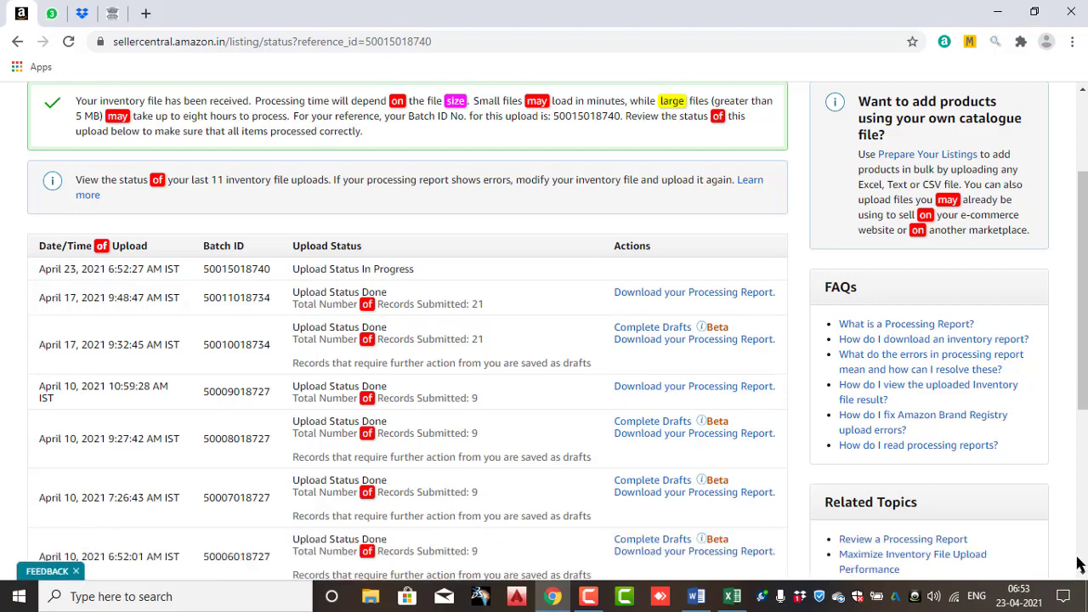
scroll(925, 405, "up", 2)
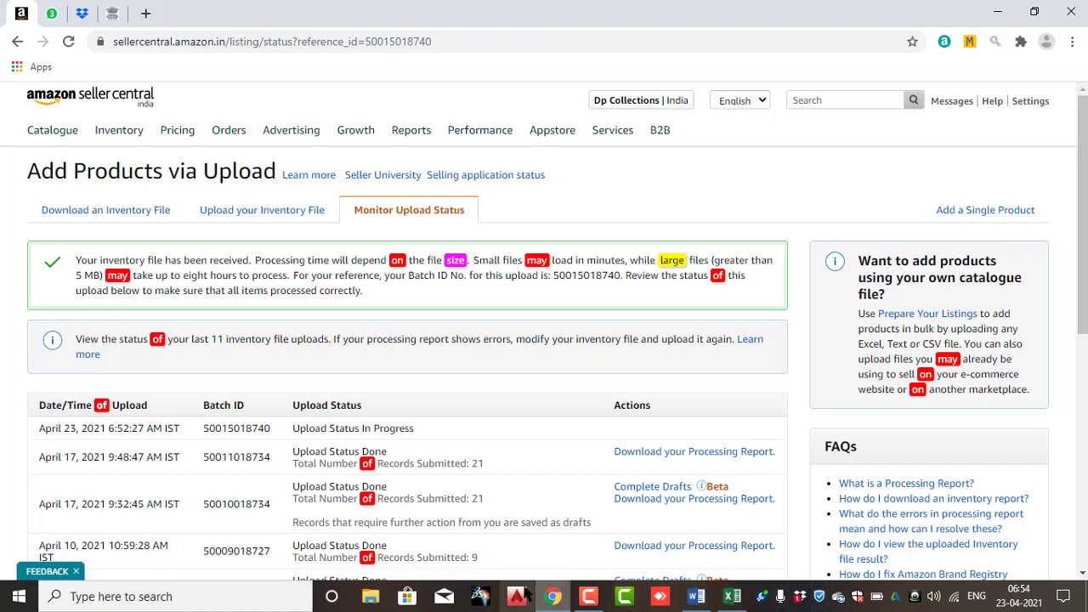
left_click(591, 597)
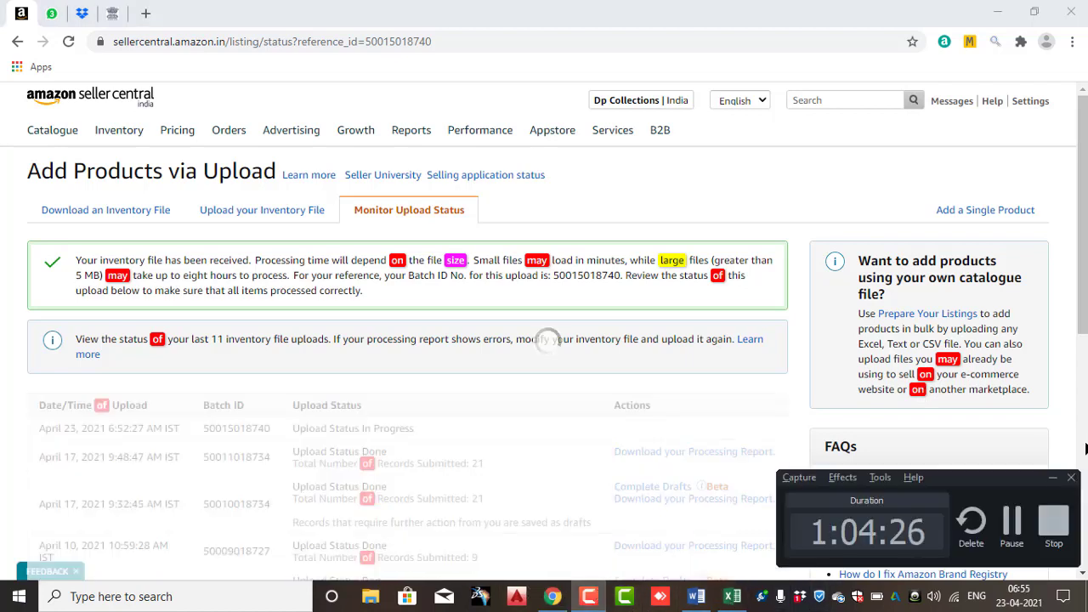